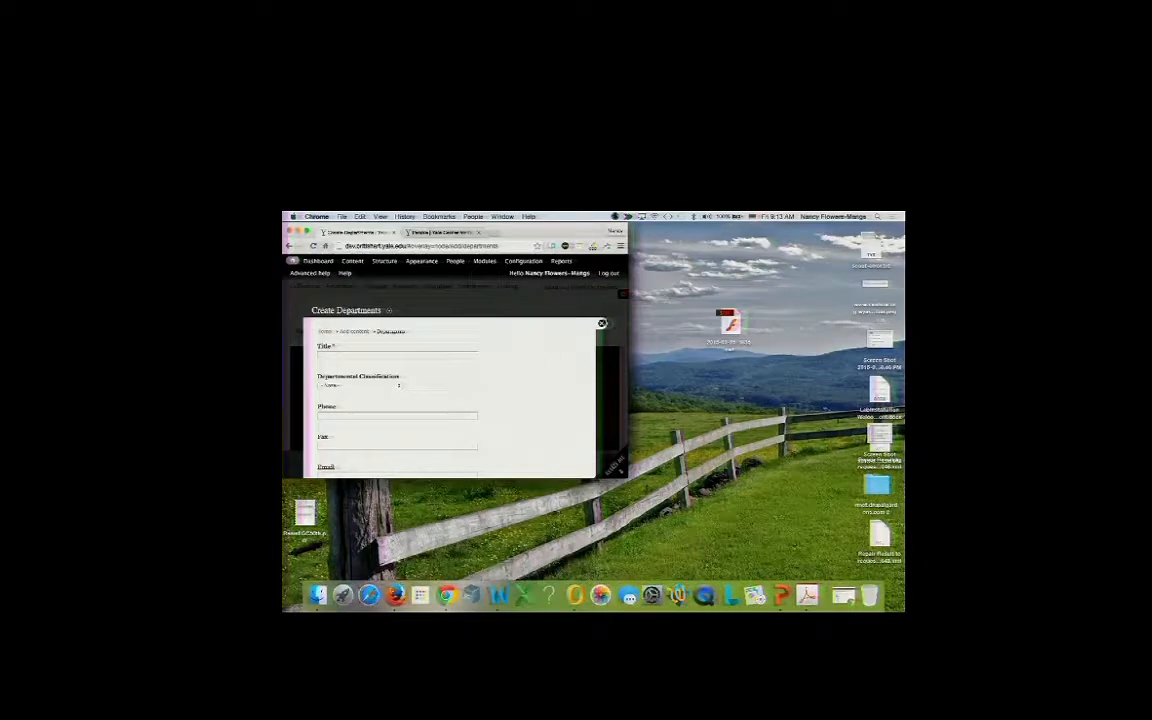
Close the new-department form and make the browser window wider and taller.
left_click(601, 323)
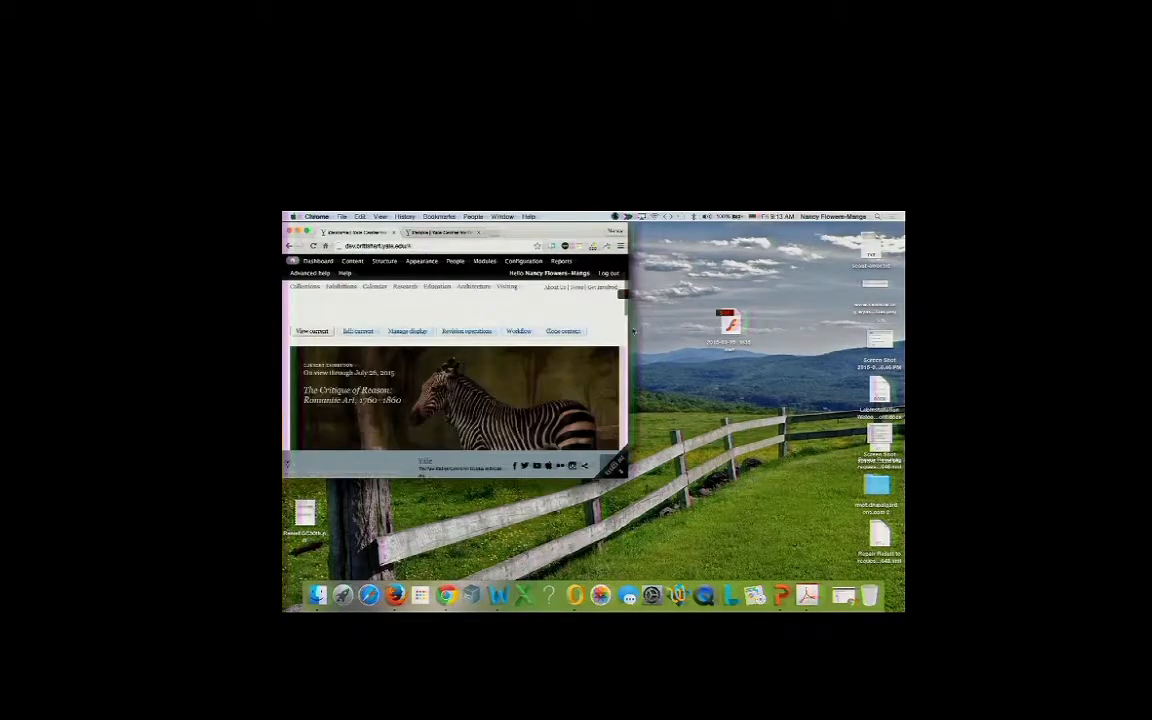
left_click_drag(633, 330, 903, 330)
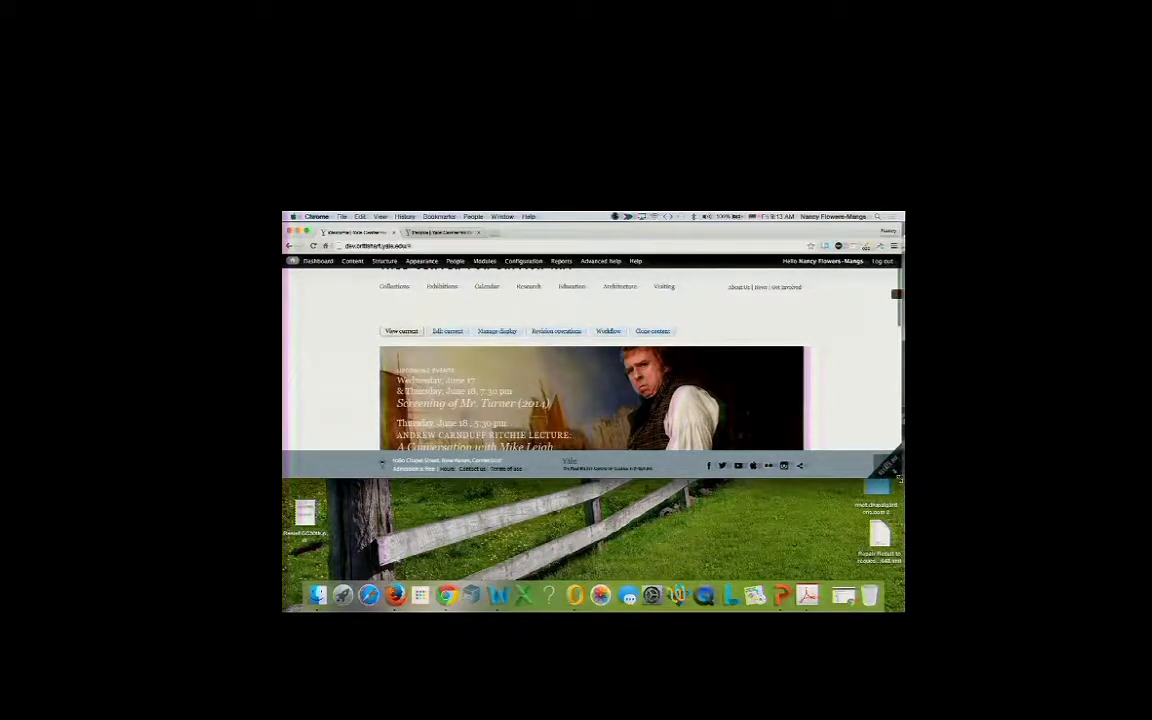
left_click_drag(899, 478, 900, 577)
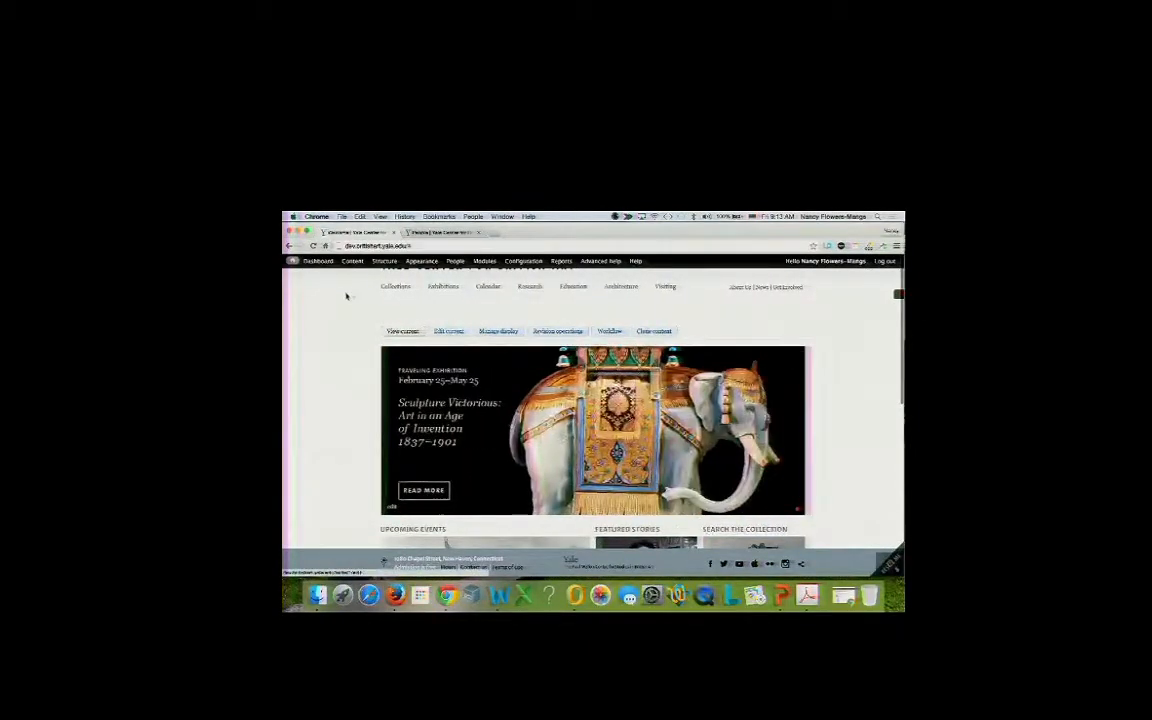
mouse_move(384, 261)
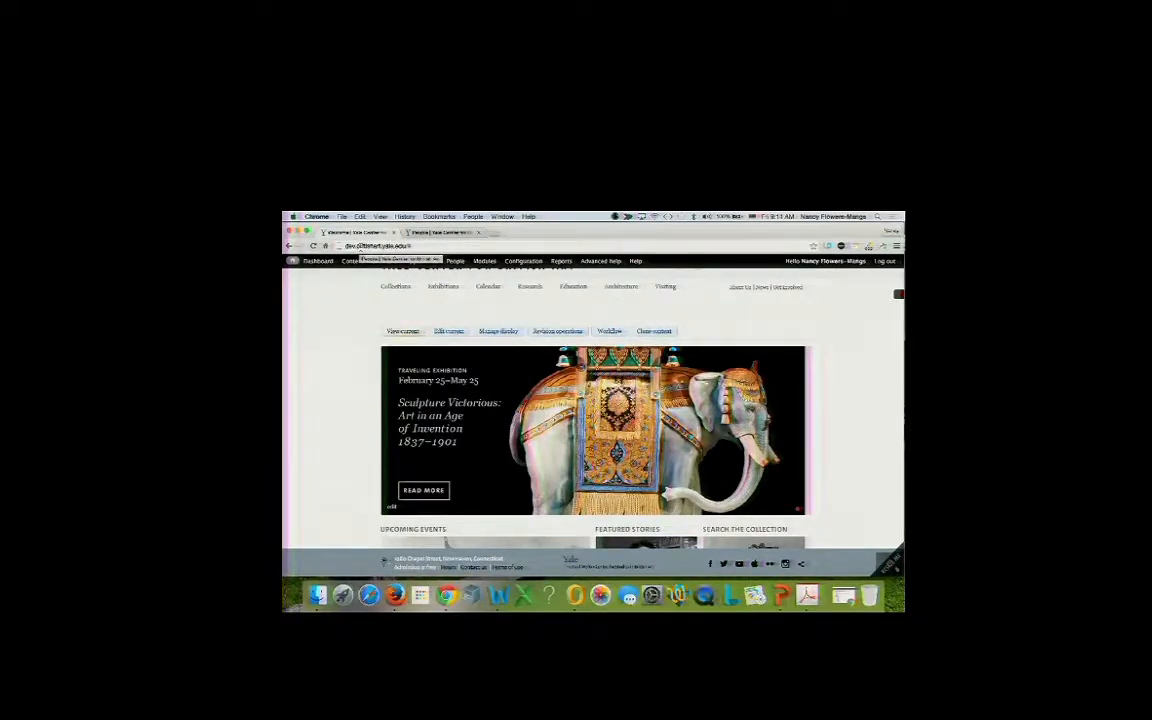
Close the People list on the other site's tab, then return to the dev site's Add content menu.
left_click(428, 232)
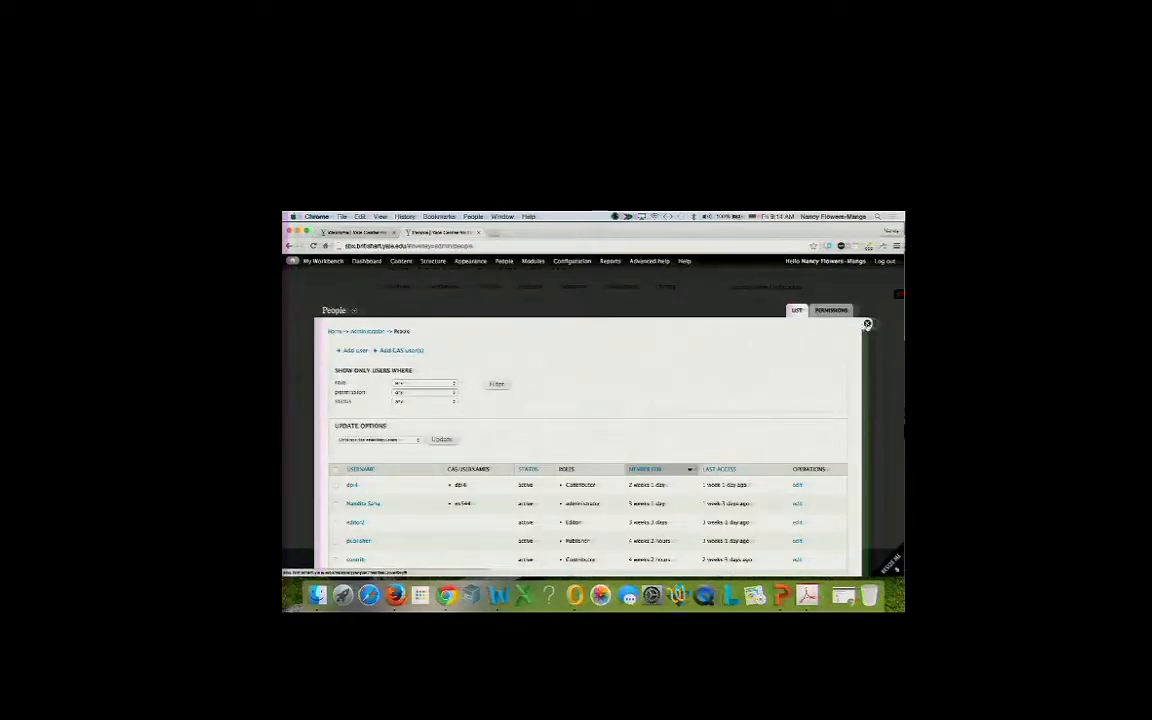
left_click(867, 323)
mouse_move(325, 263)
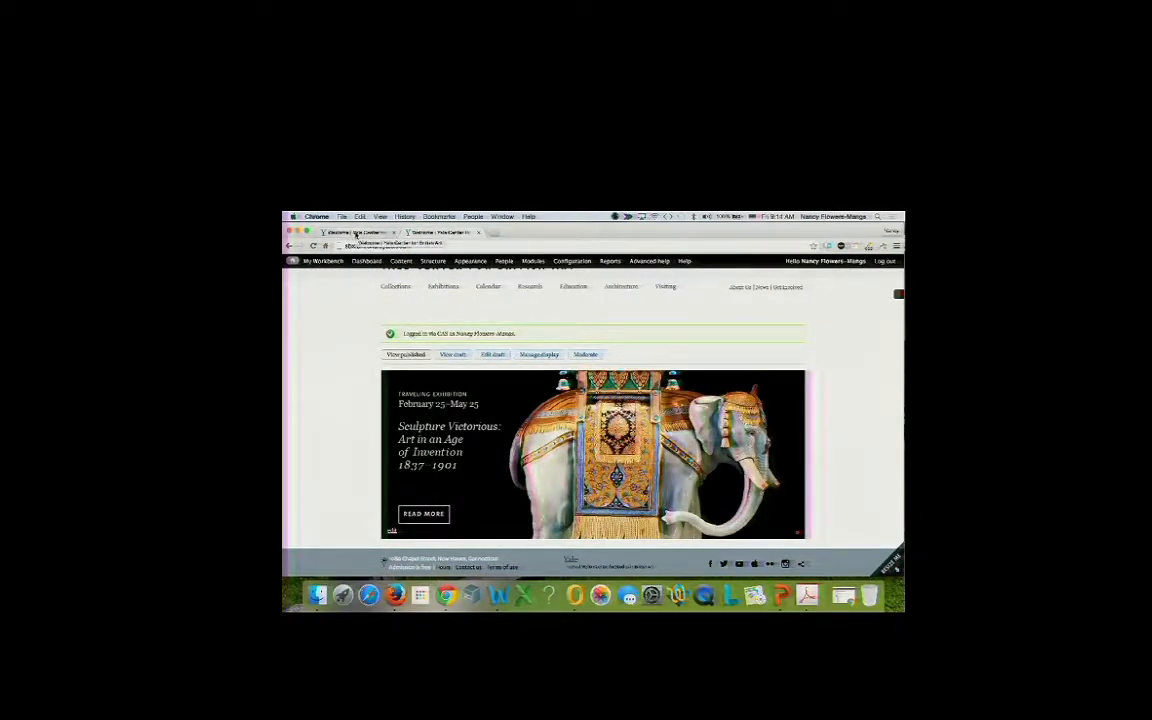
left_click(355, 234)
mouse_move(384, 261)
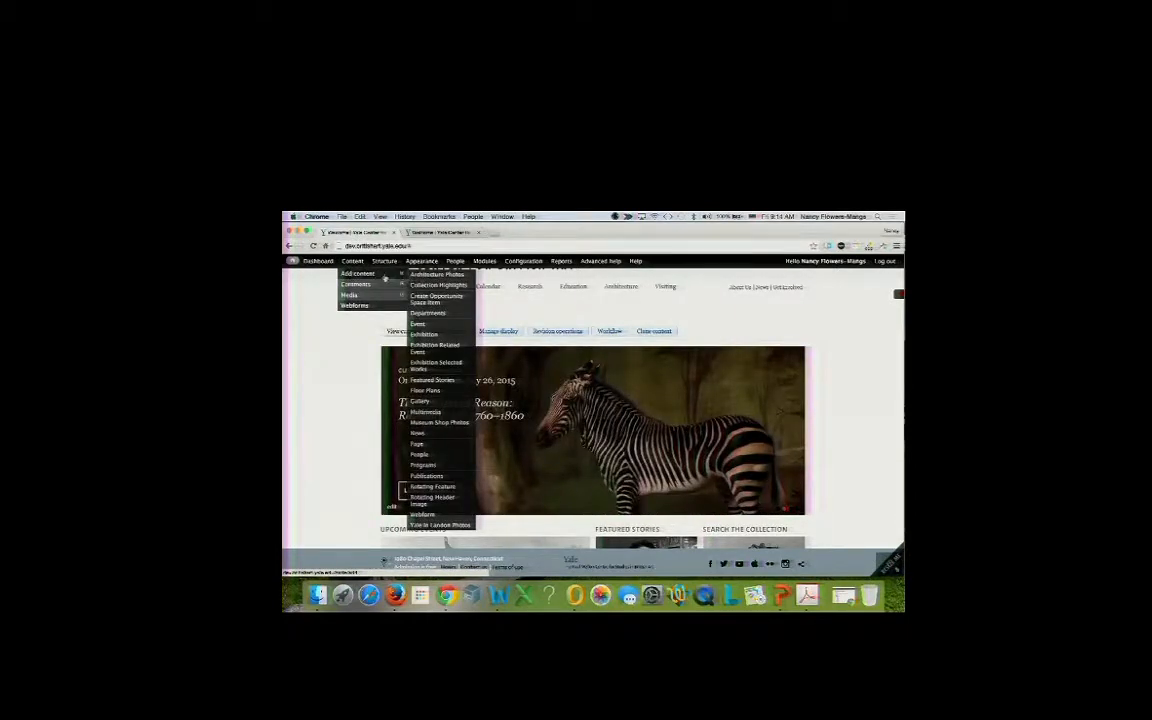
Start a Departments item titled 'My department' and choose a departmental classification.
left_click(427, 314)
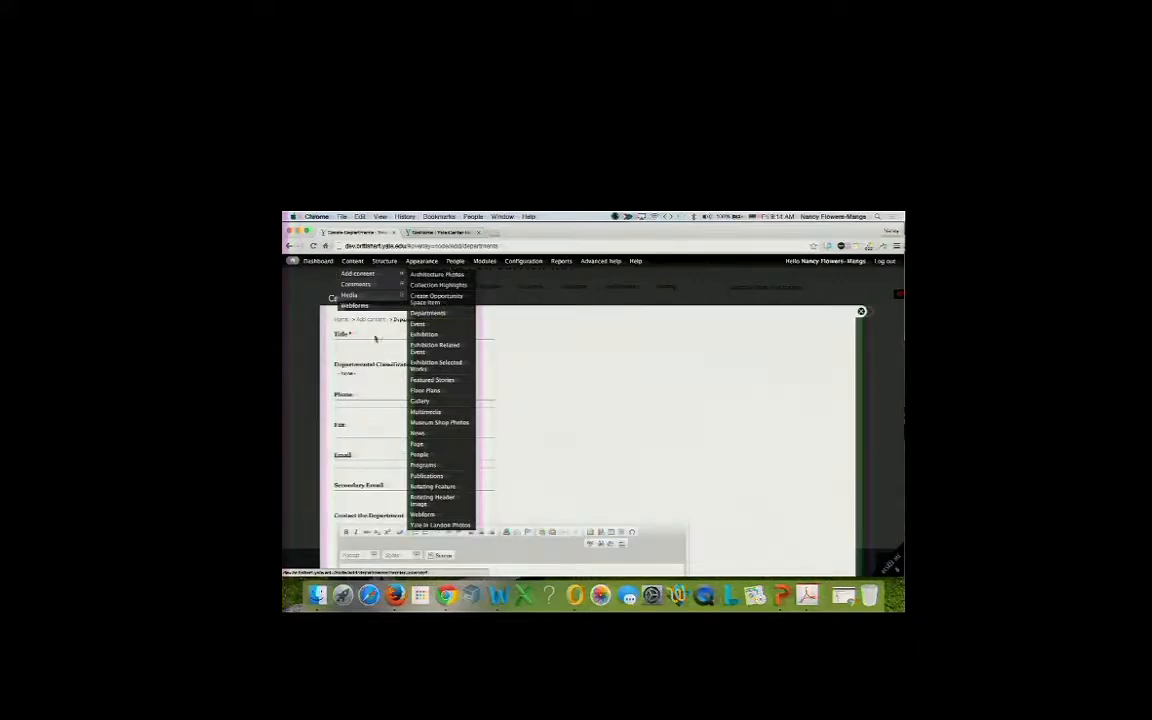
left_click(365, 342)
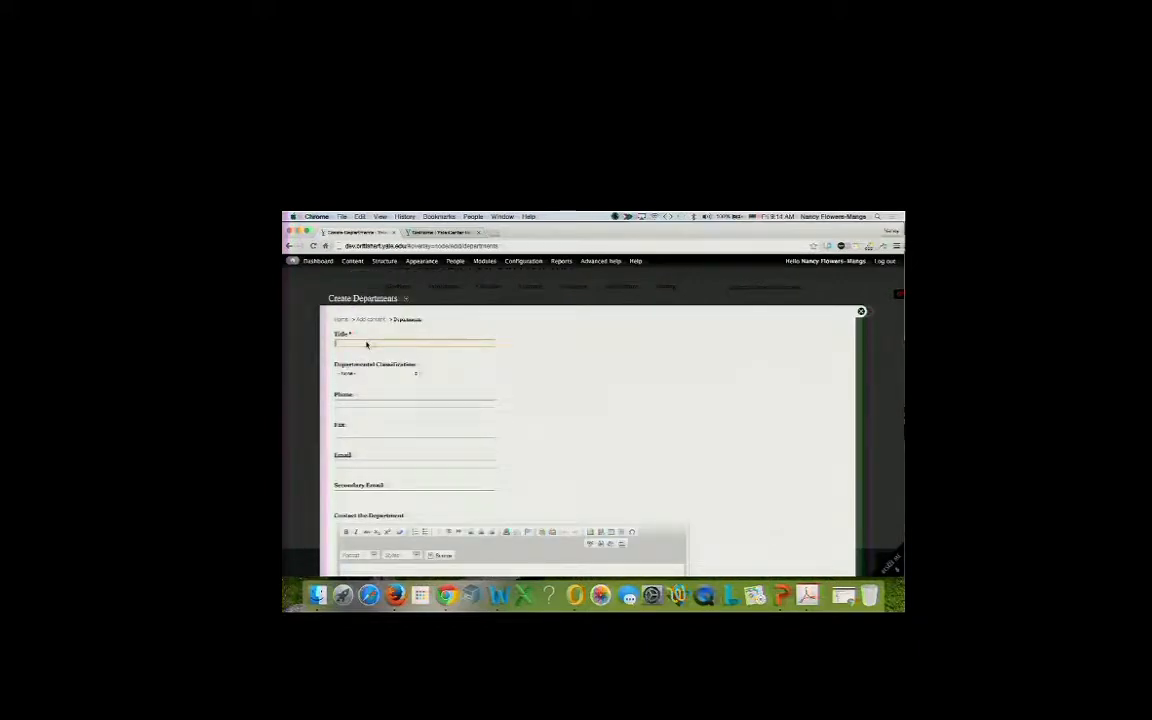
type("My department")
left_click(368, 373)
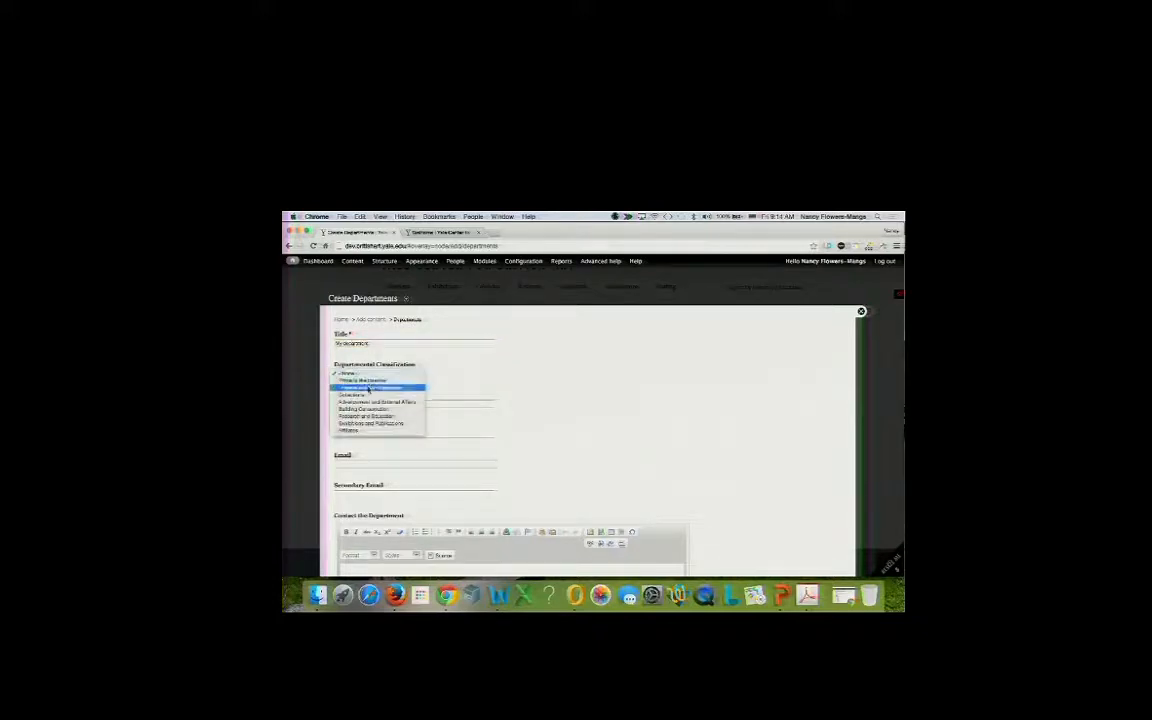
left_click(368, 388)
scroll(366, 440, "down", 10)
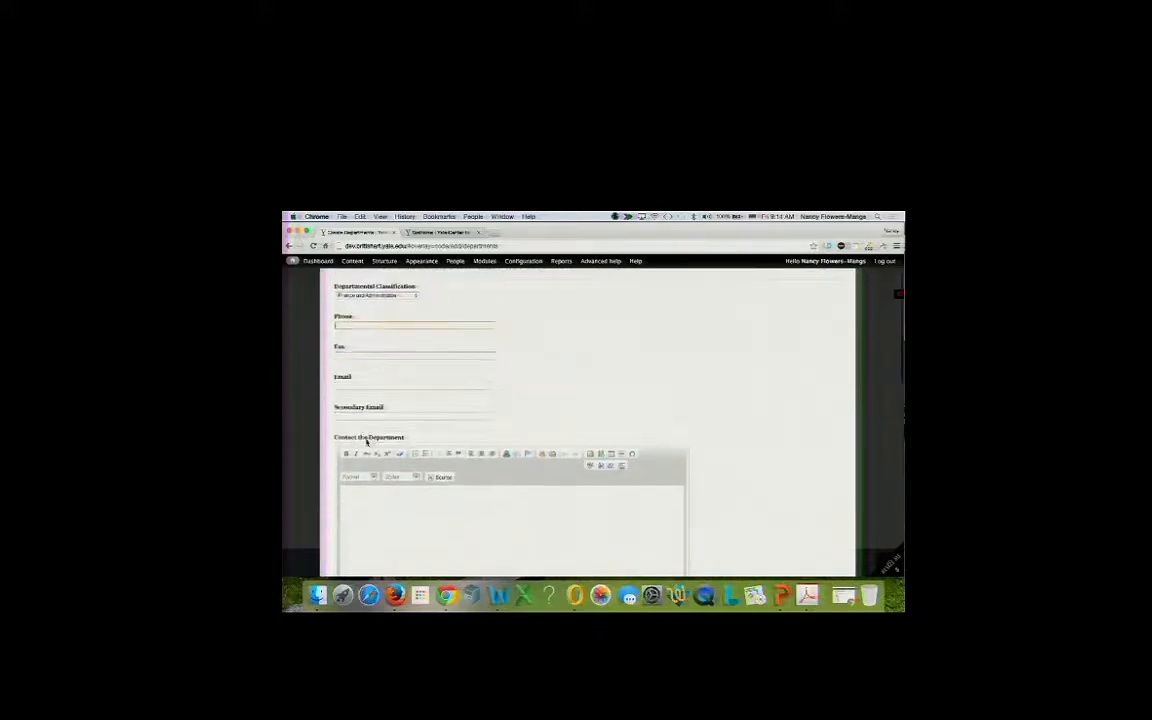
scroll(366, 440, "down", 10)
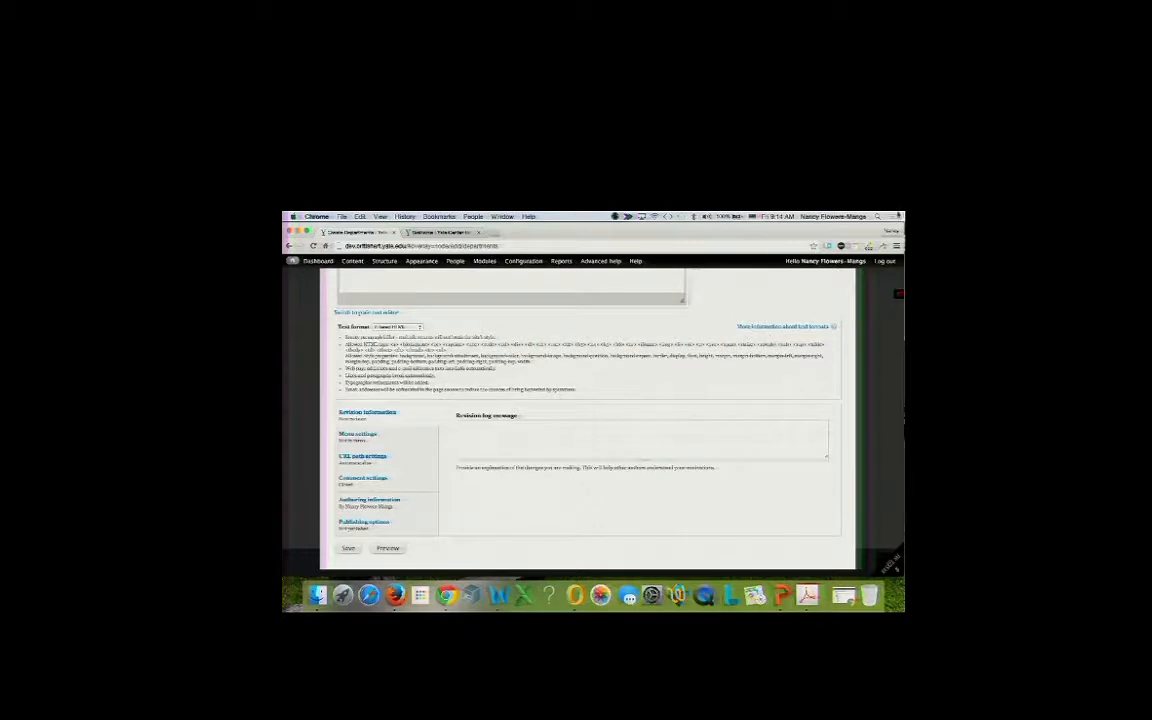
Zoom the page in two steps and scroll down to the Save button.
left_click(896, 245)
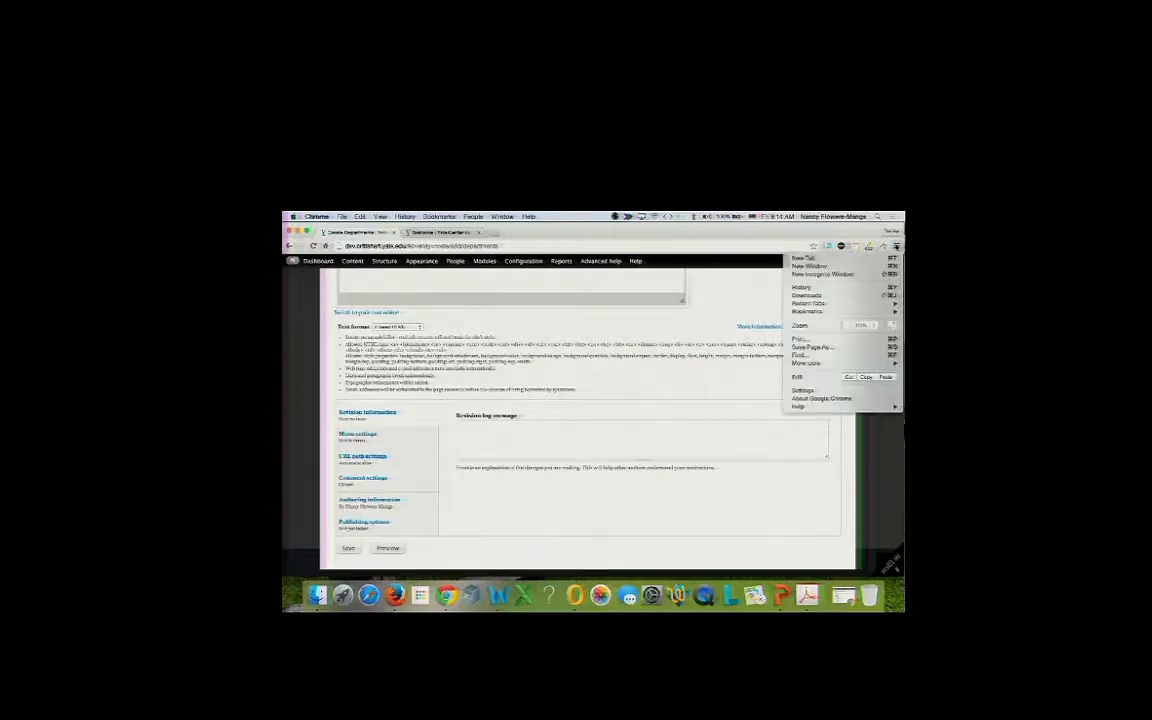
left_click(873, 326)
left_click(873, 326)
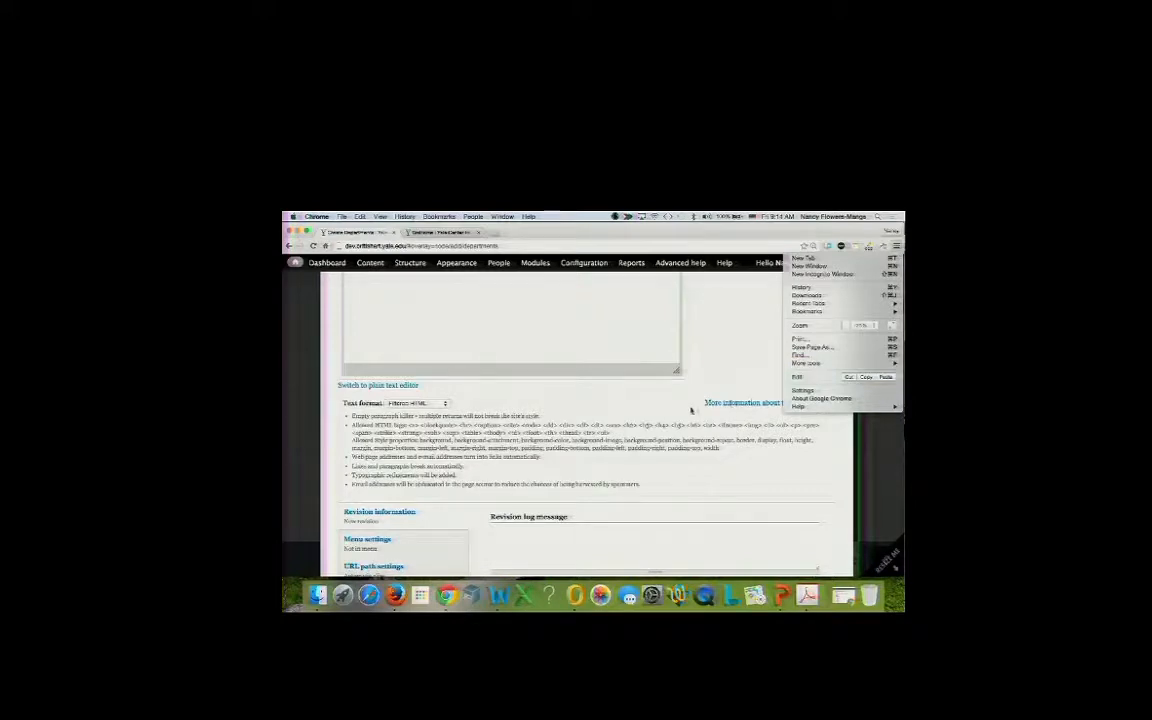
left_click(594, 481)
scroll(593, 480, "down", 1)
scroll(593, 481, "down", 3)
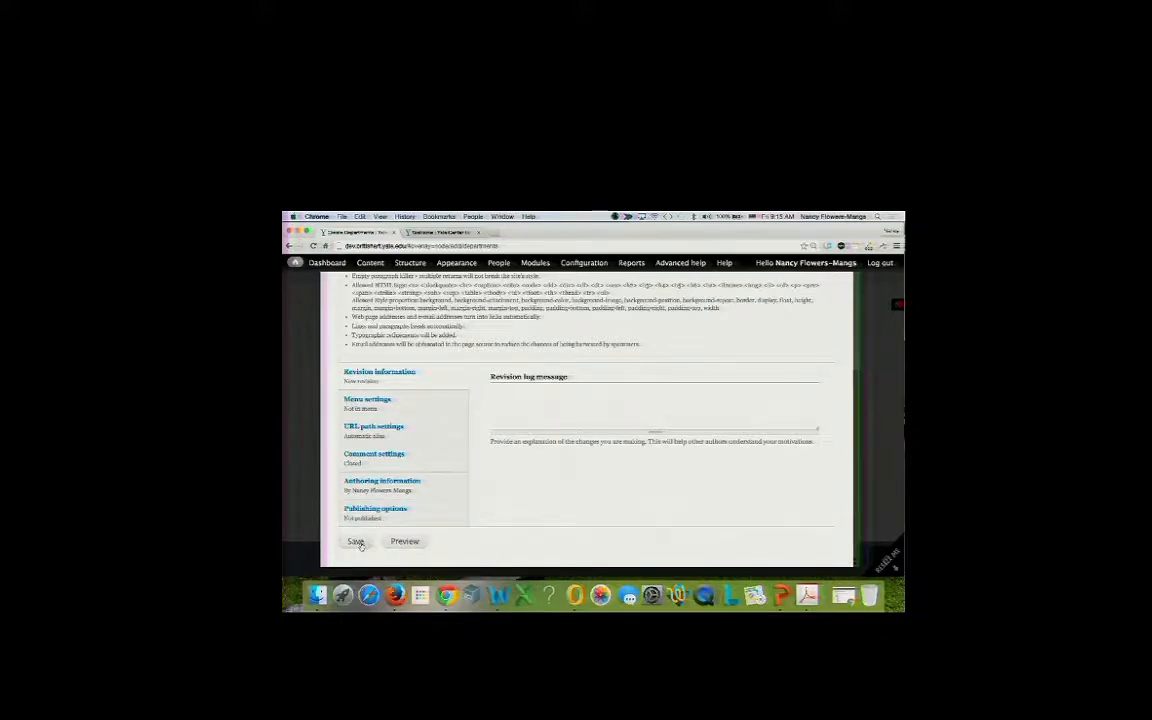
Save My department as a draft, then go to the other site's Add content menu.
left_click(357, 541)
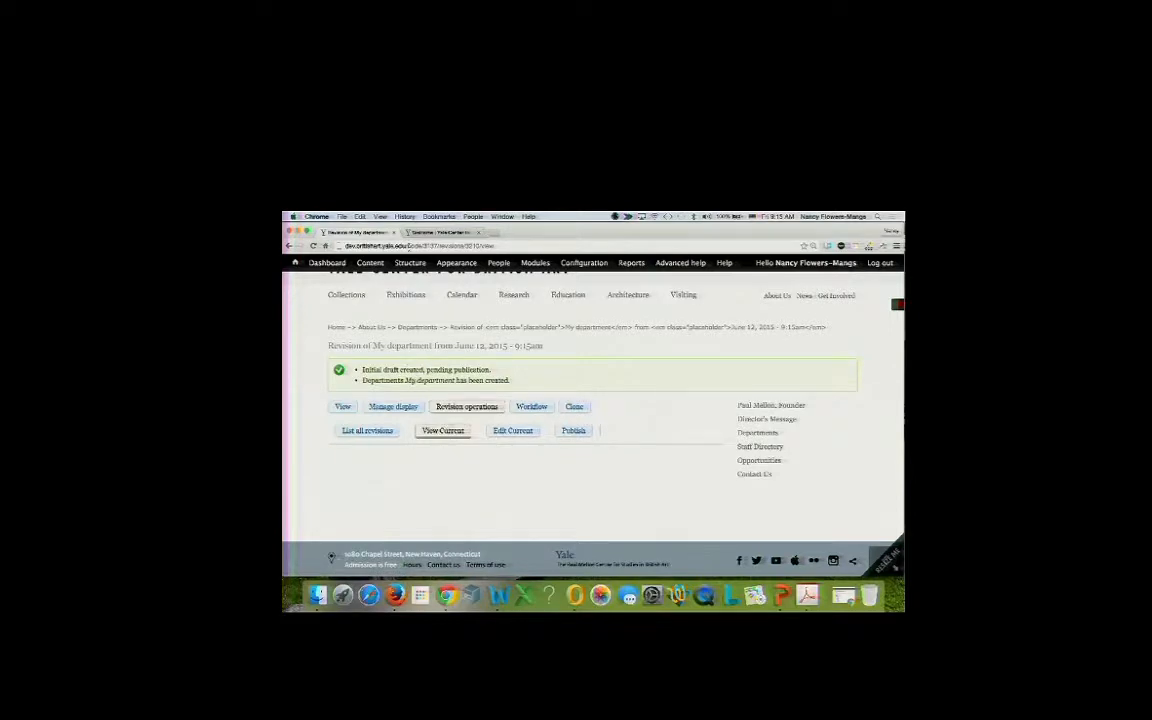
left_click(424, 235)
mouse_move(402, 262)
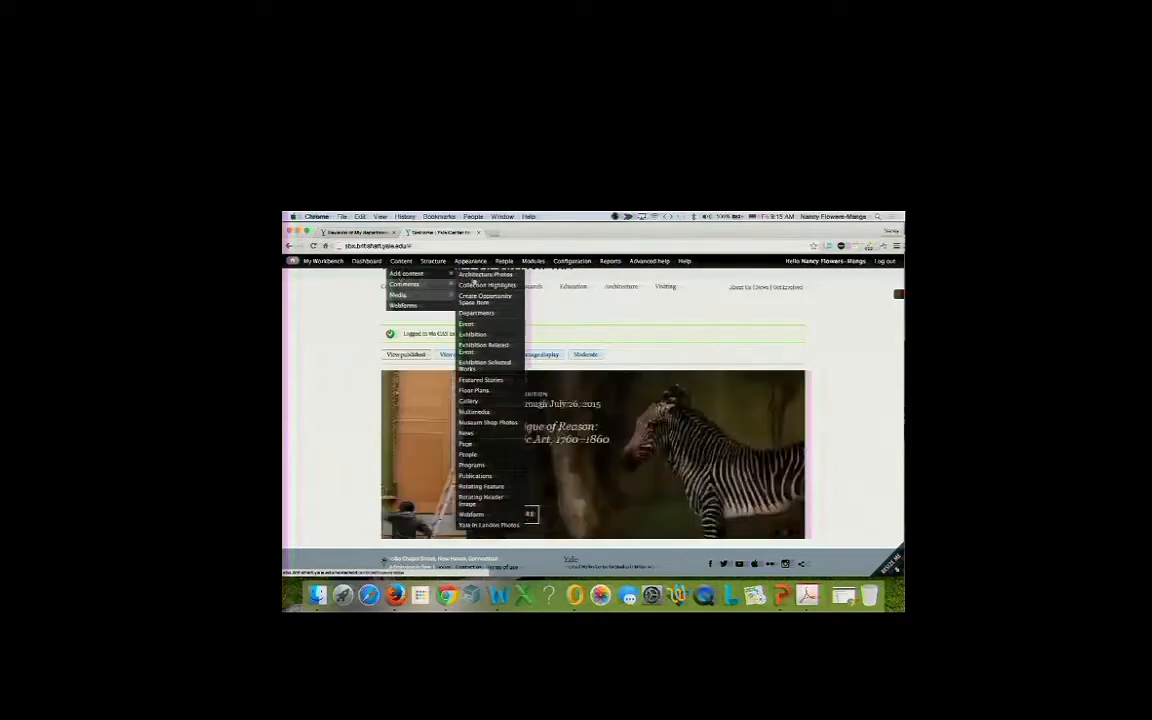
Start a Departments item on the other site and choose a departmental classification.
left_click(475, 313)
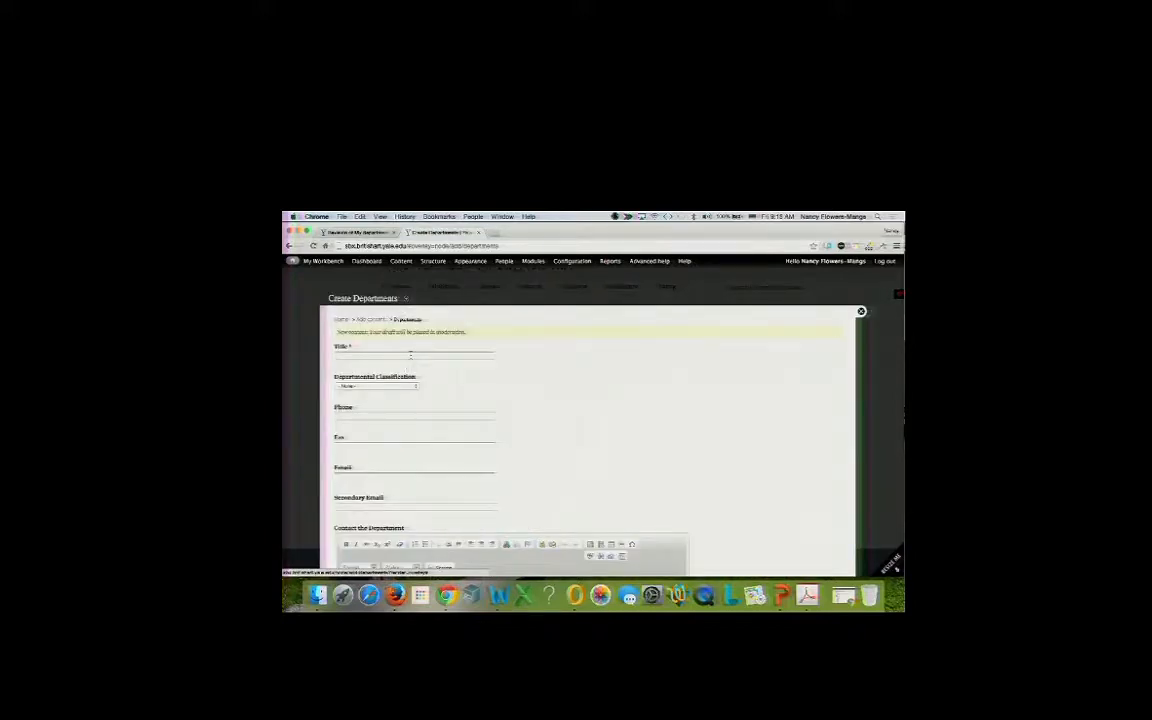
left_click(410, 355)
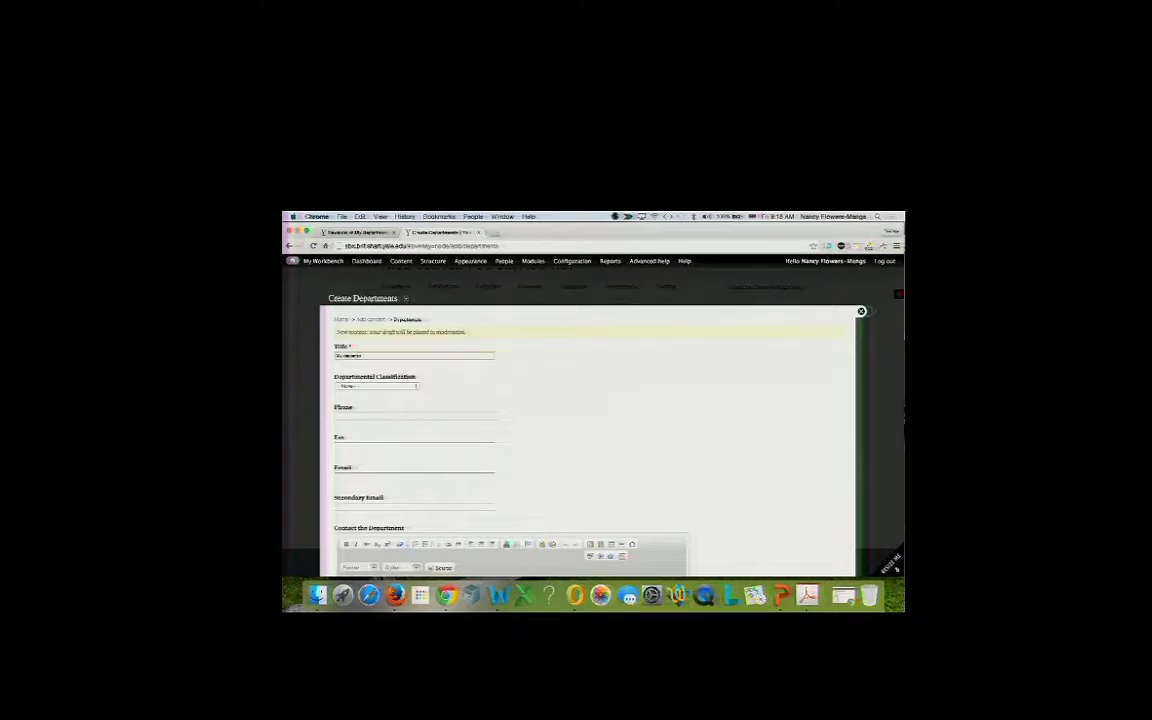
left_click(413, 385)
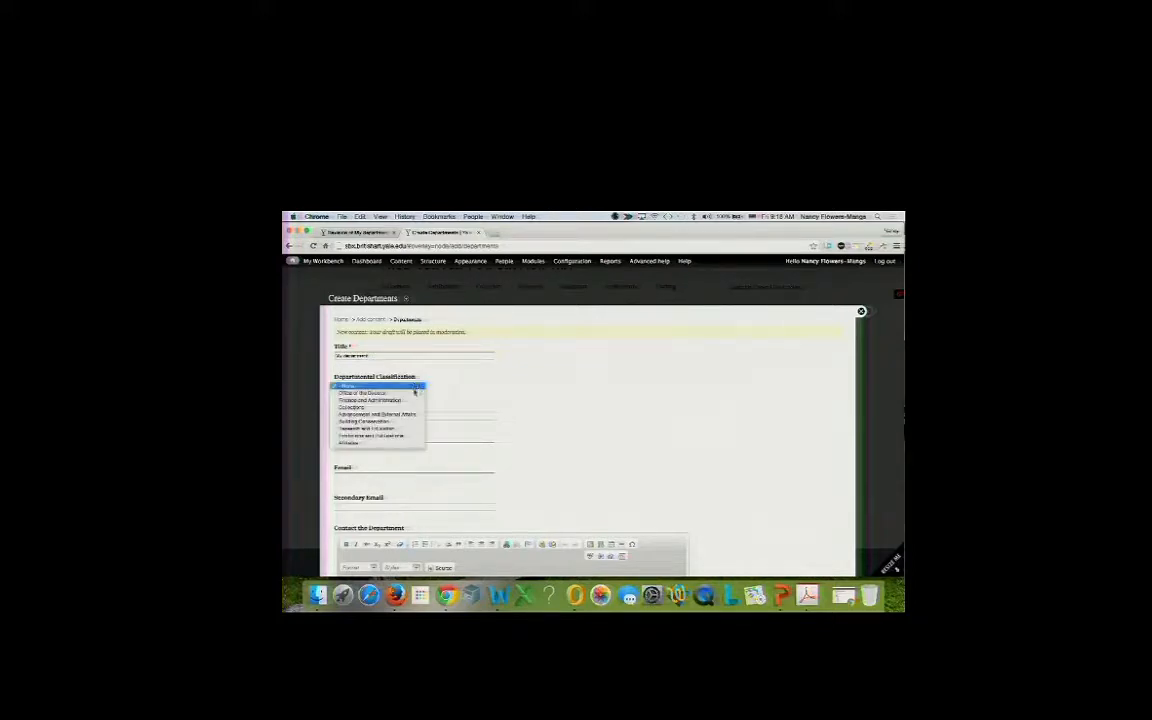
left_click(413, 398)
scroll(413, 401, "down", 1)
scroll(413, 401, "down", 10)
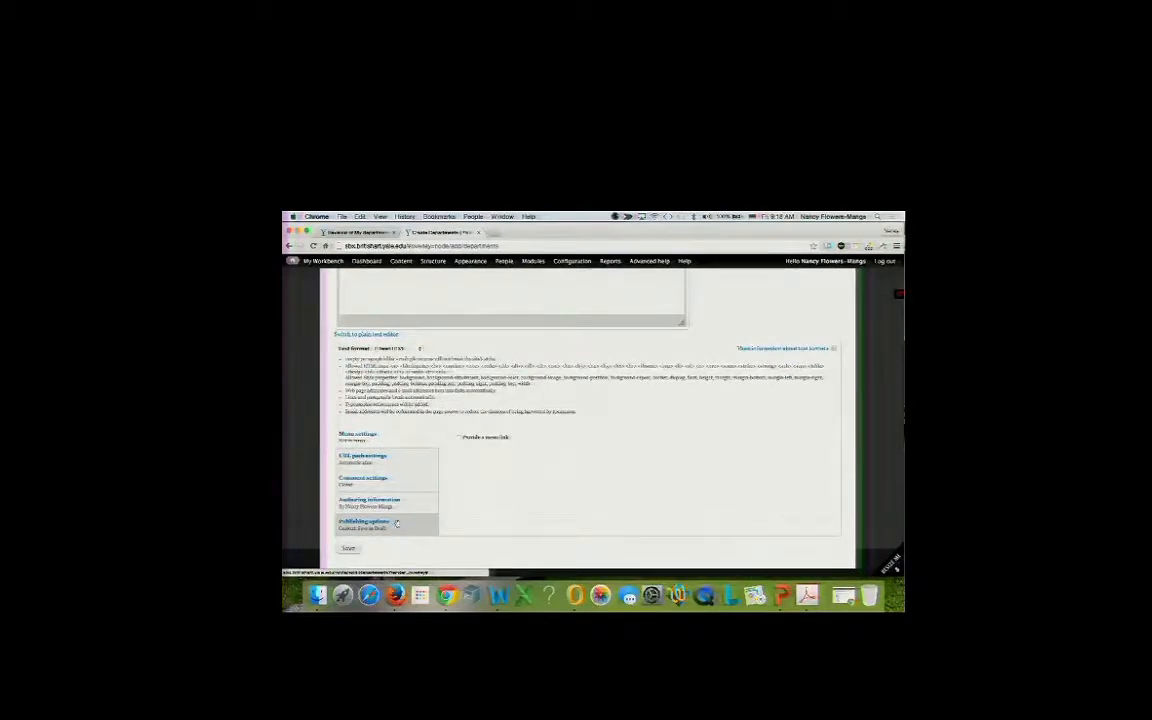
Zoom the page in two steps and scroll down to Publishing options.
left_click(896, 245)
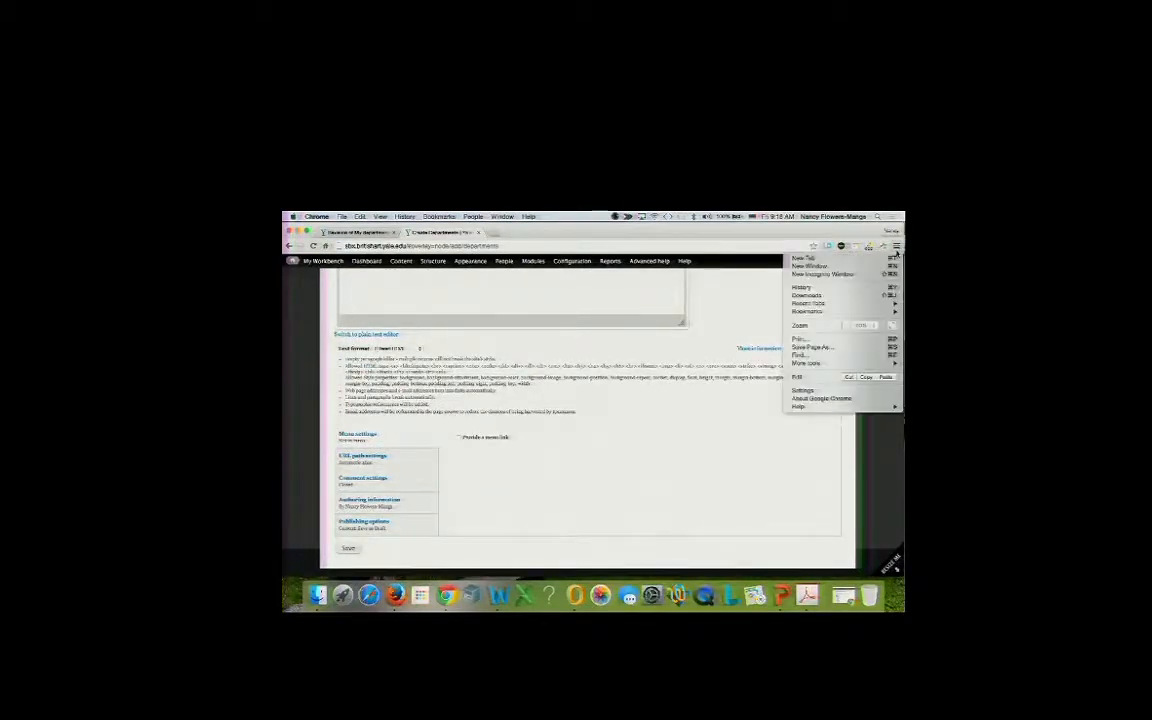
left_click(872, 325)
left_click(872, 325)
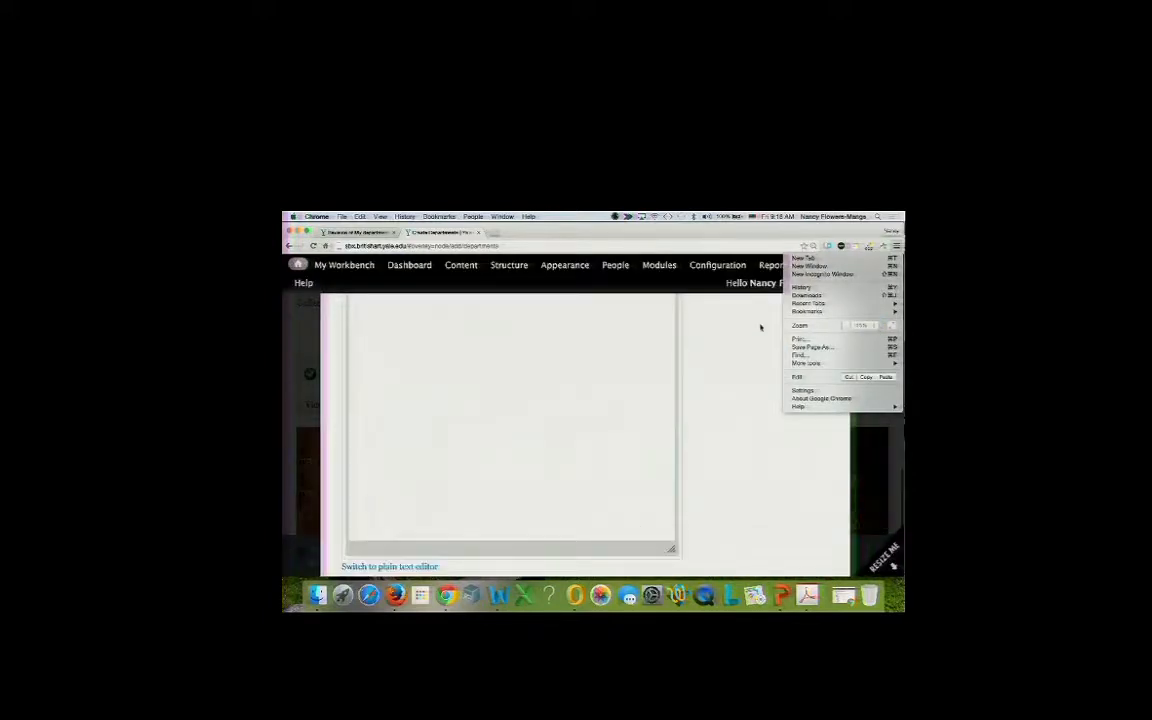
left_click(707, 345)
scroll(706, 352, "down", 5)
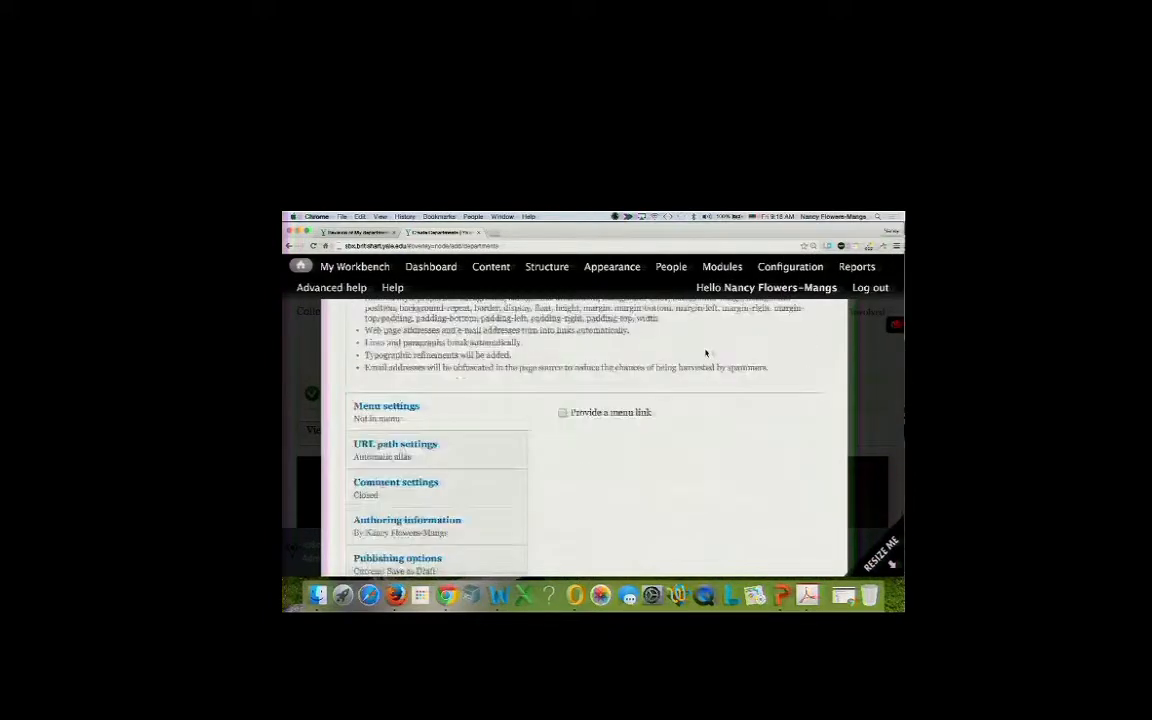
scroll(706, 352, "down", 2)
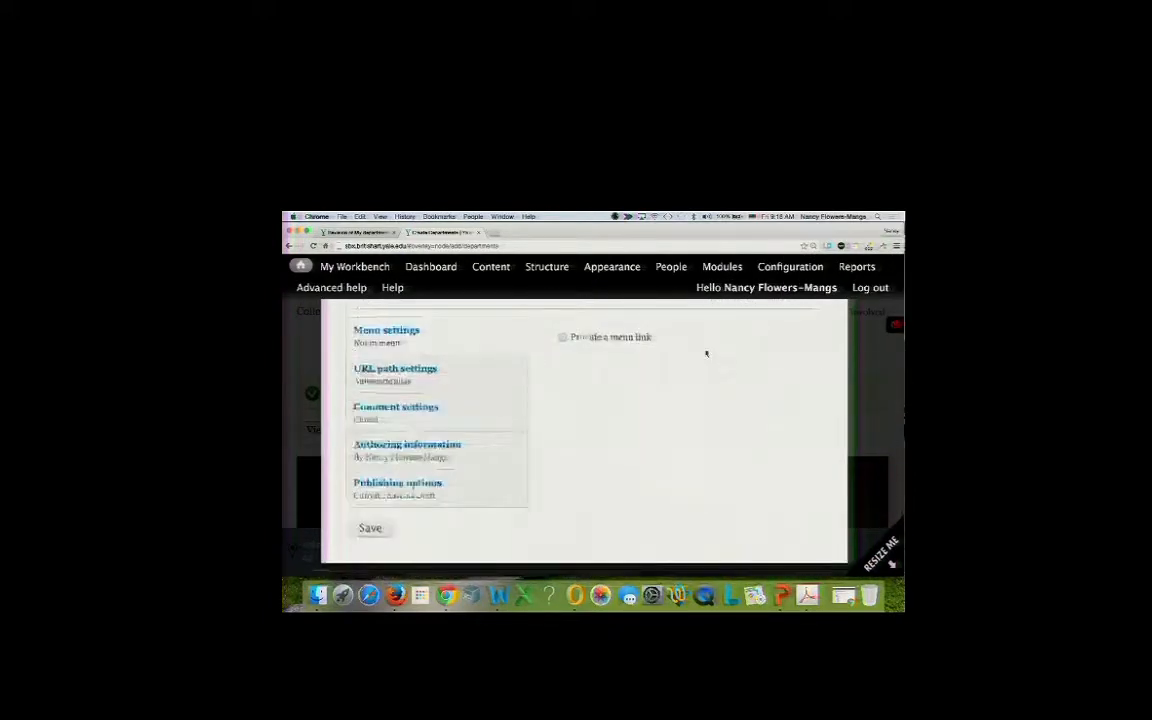
Leave the moderation state on Save as Draft and save the department page.
left_click(395, 497)
scroll(638, 385, "down", 2)
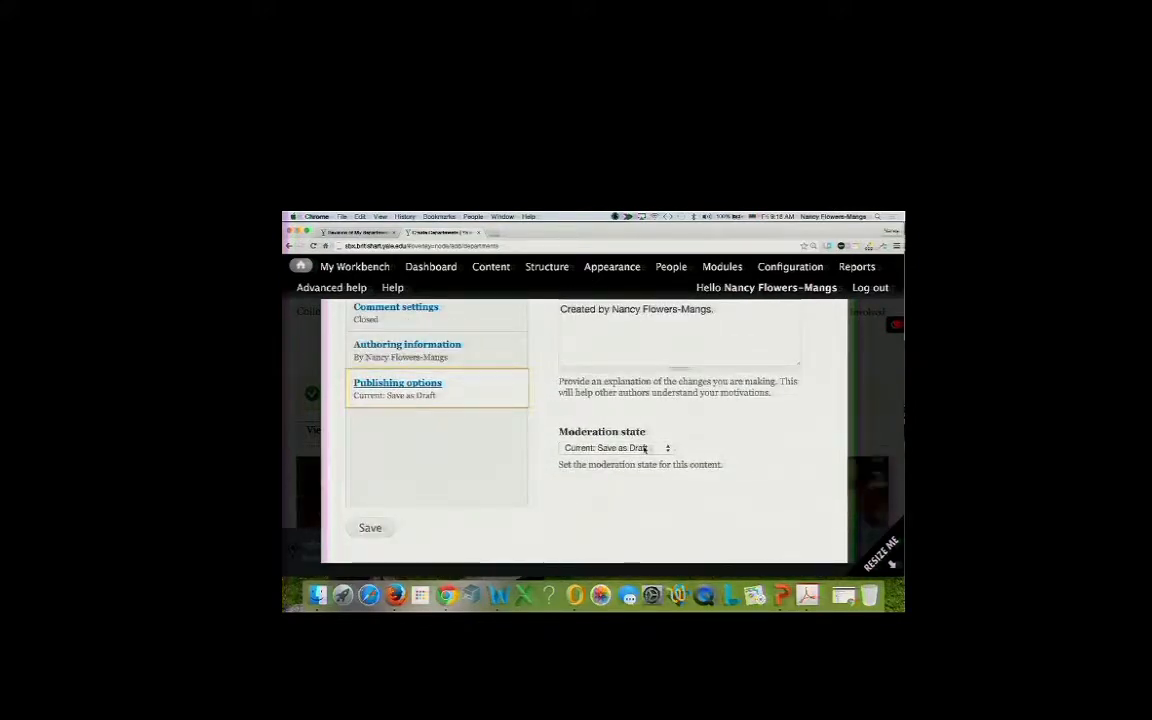
scroll(645, 449, "up", 1)
scroll(630, 443, "up", 2)
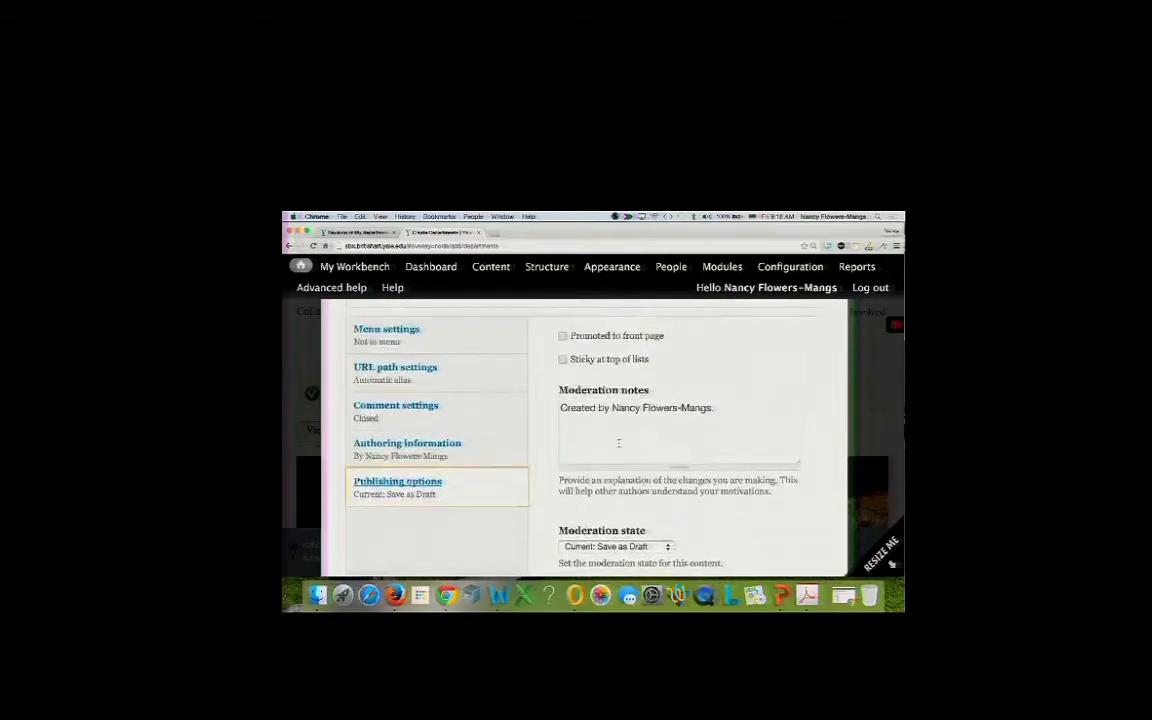
scroll(630, 449, "down", 2)
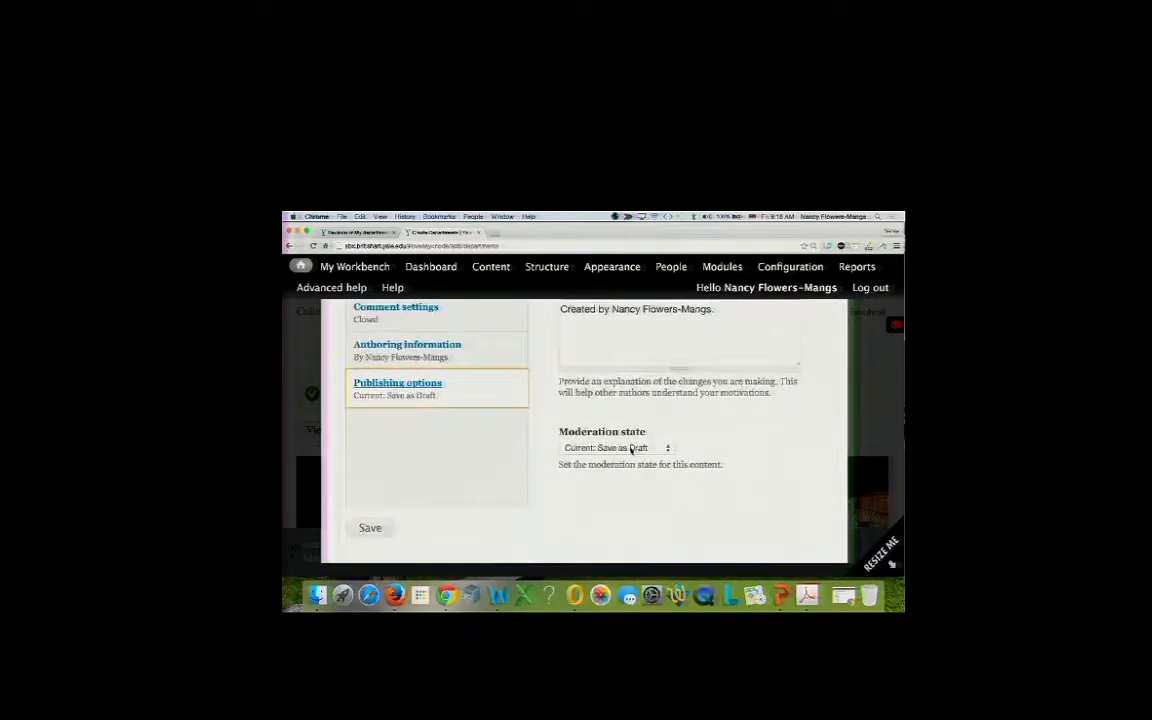
left_click(592, 450)
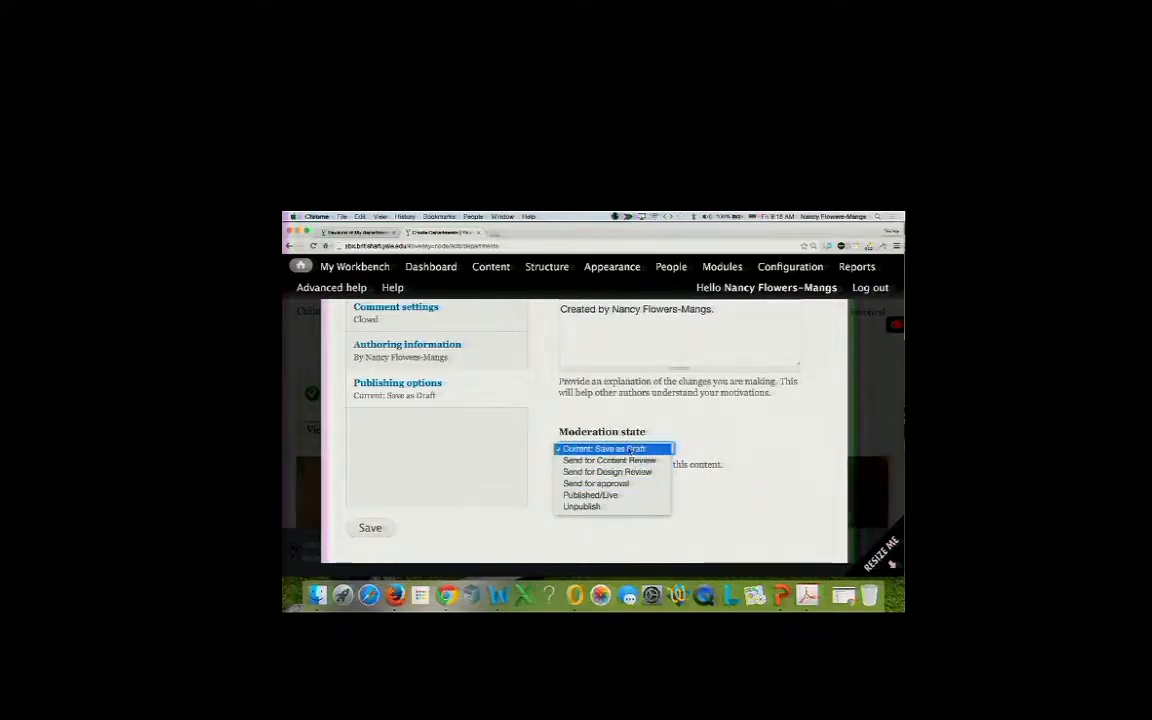
left_click(629, 448)
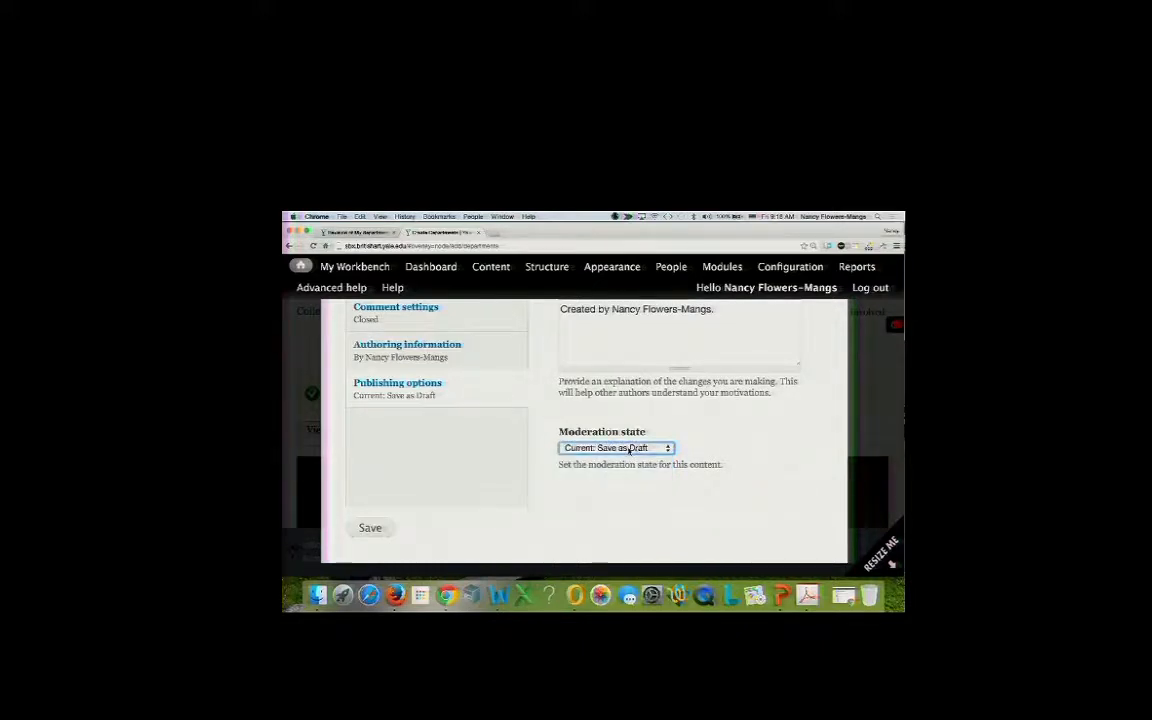
left_click(629, 448)
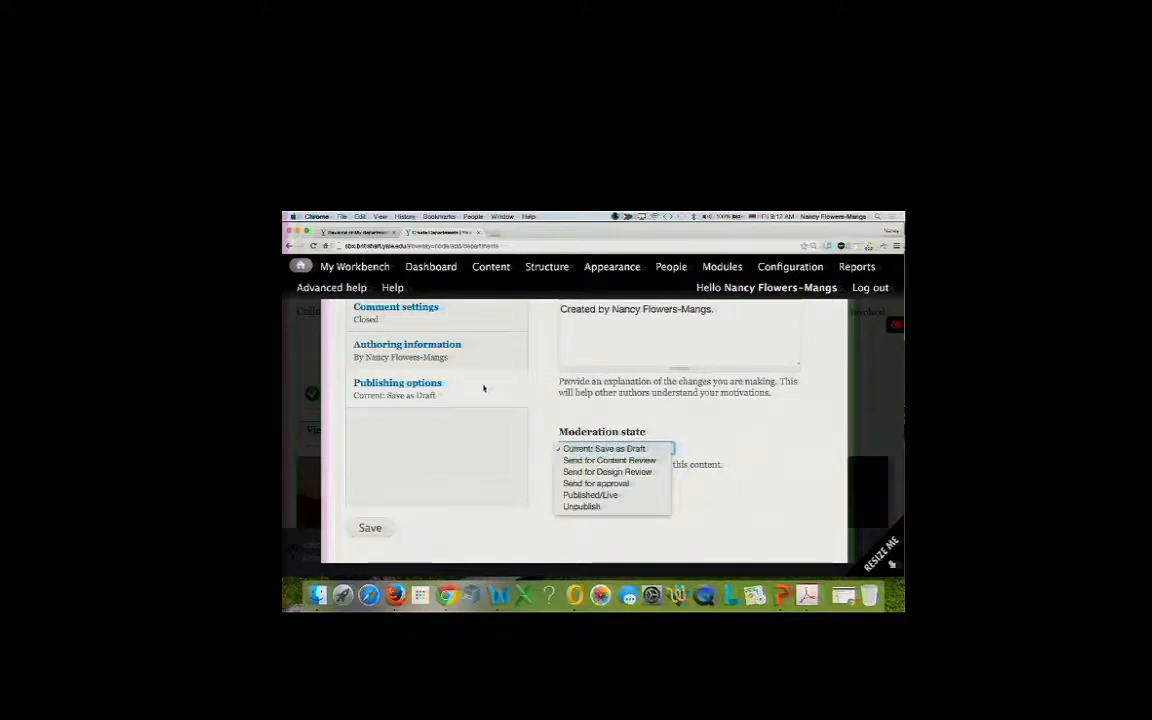
left_click(370, 528)
left_click(370, 528)
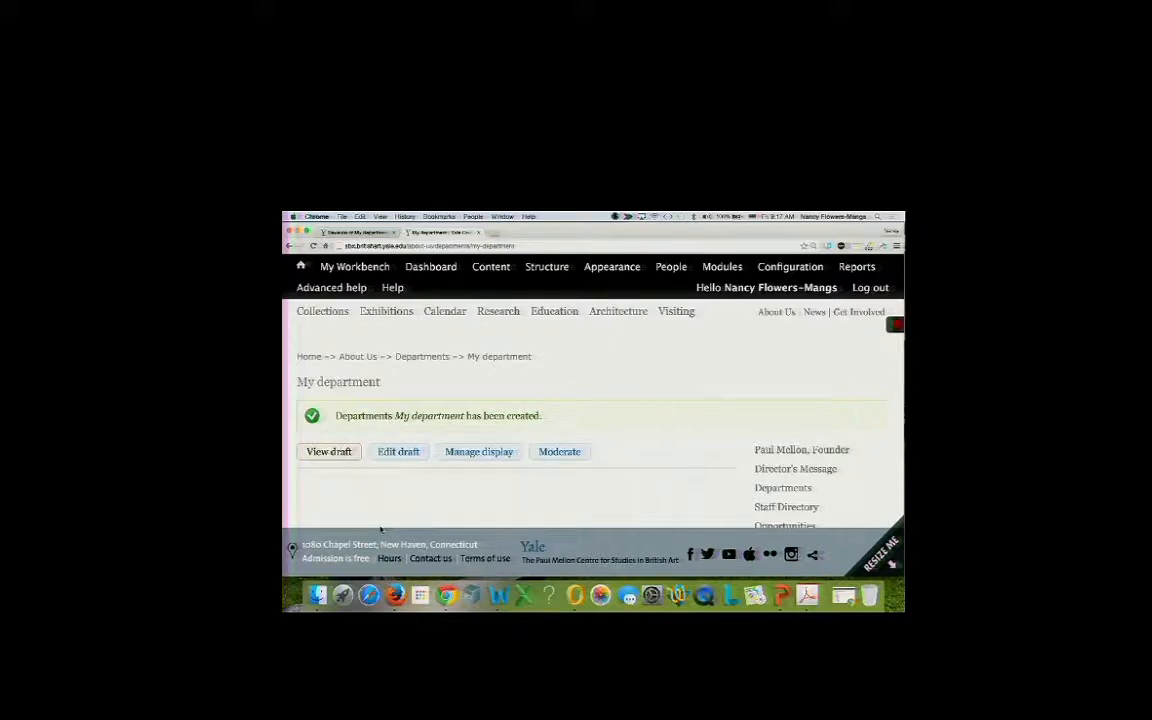
Review the new draft, check the 'Revisions of My department' tab, then return to My department.
scroll(397, 472, "down", 3)
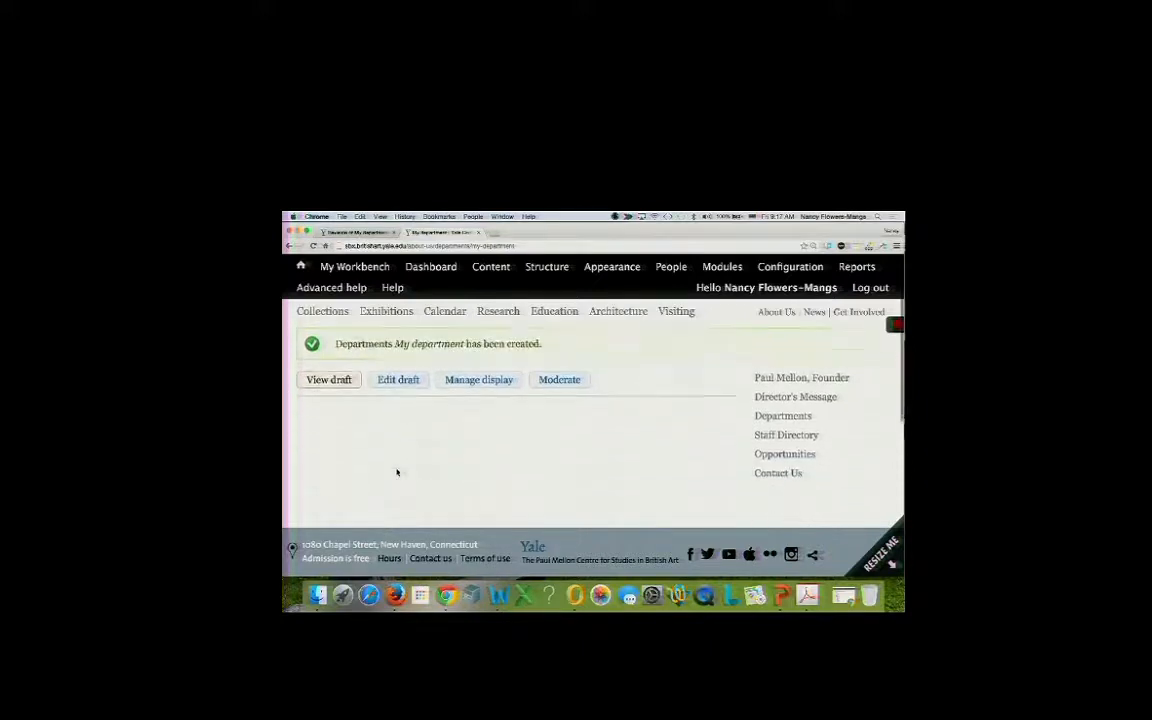
scroll(397, 472, "up", 2)
scroll(397, 472, "down", 1)
scroll(397, 471, "down", 2)
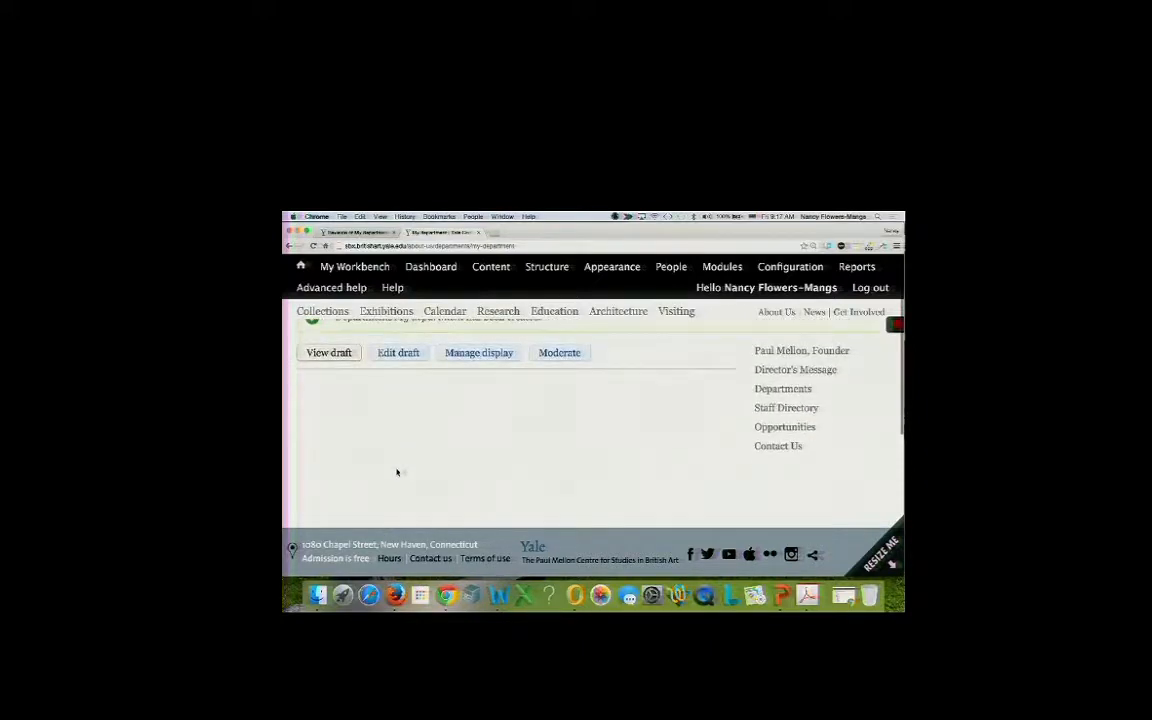
scroll(398, 470, "up", 2)
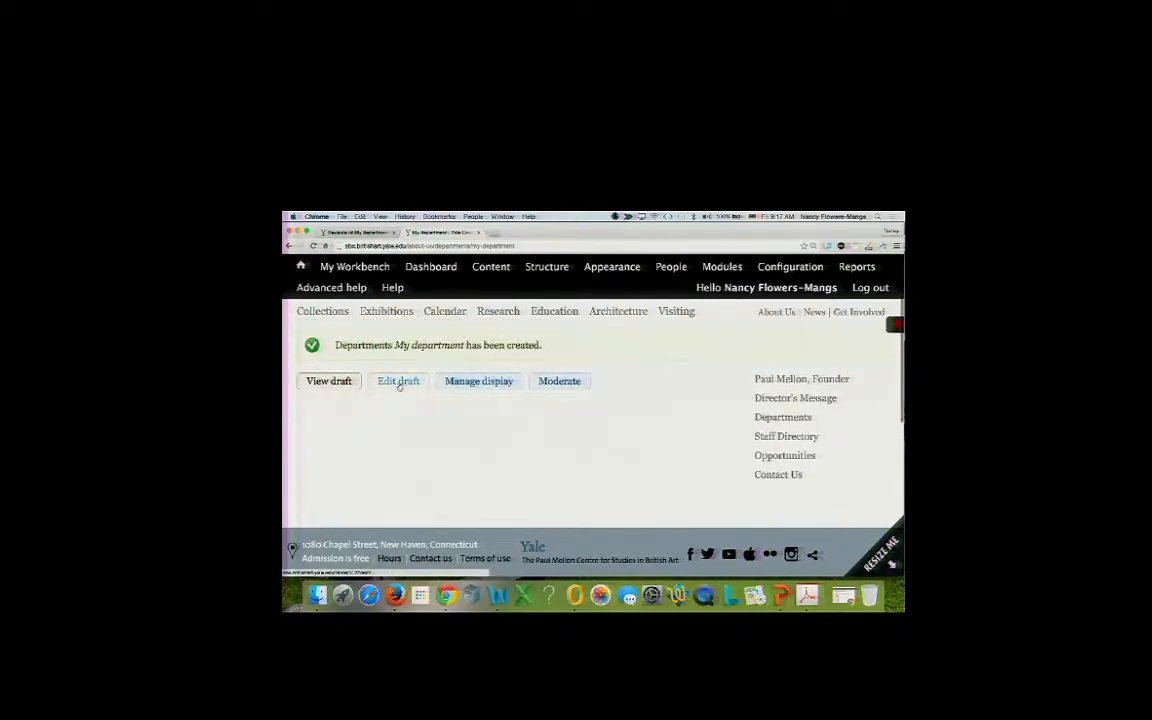
left_click(356, 233)
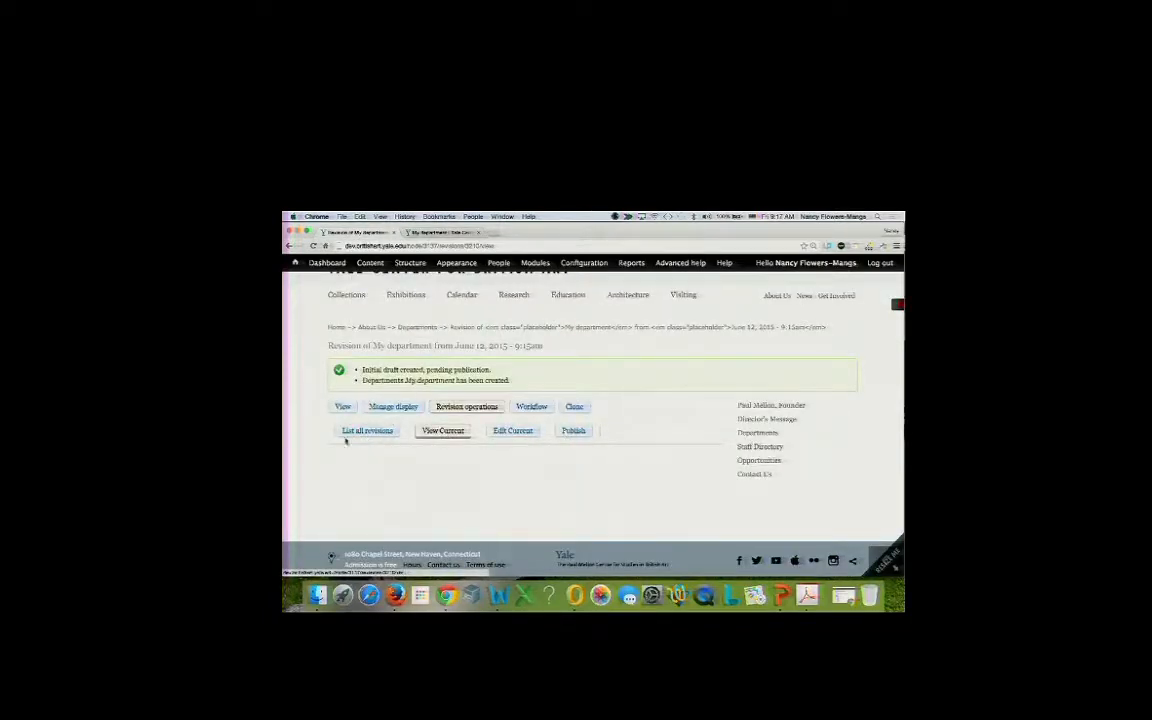
left_click(418, 232)
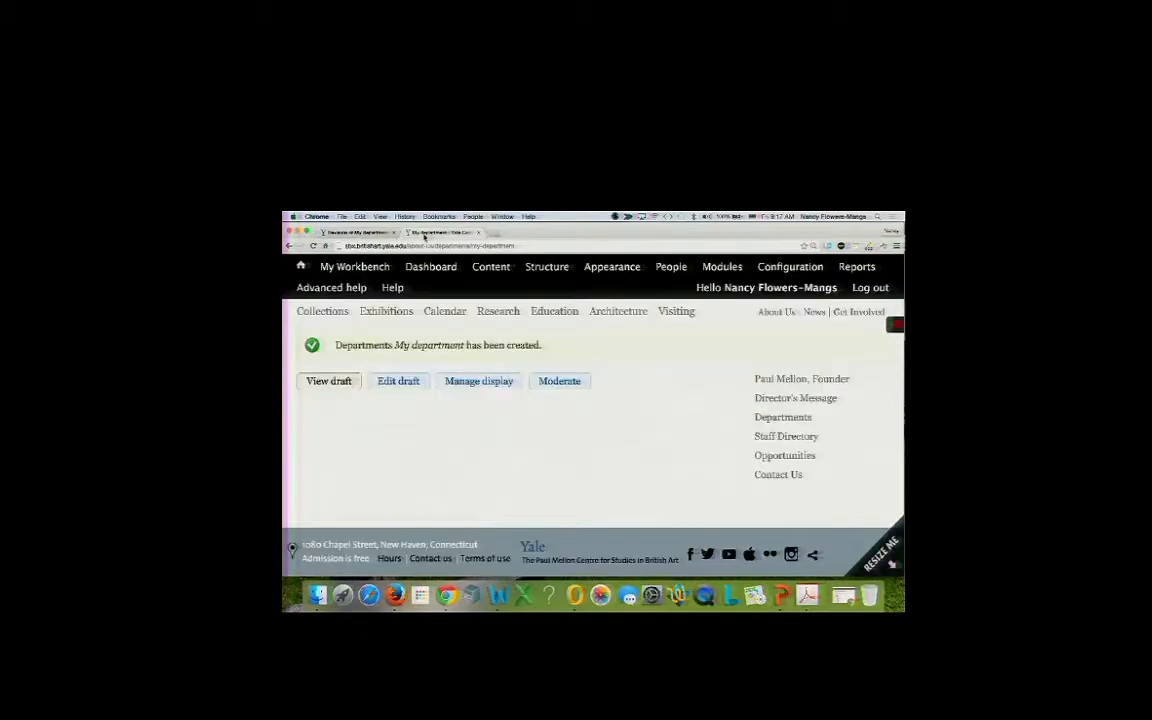
Edit the draft, type 'lkdsjfl;asdkfj;klsdfa' into Contact the Department, and save it as a draft.
left_click(395, 385)
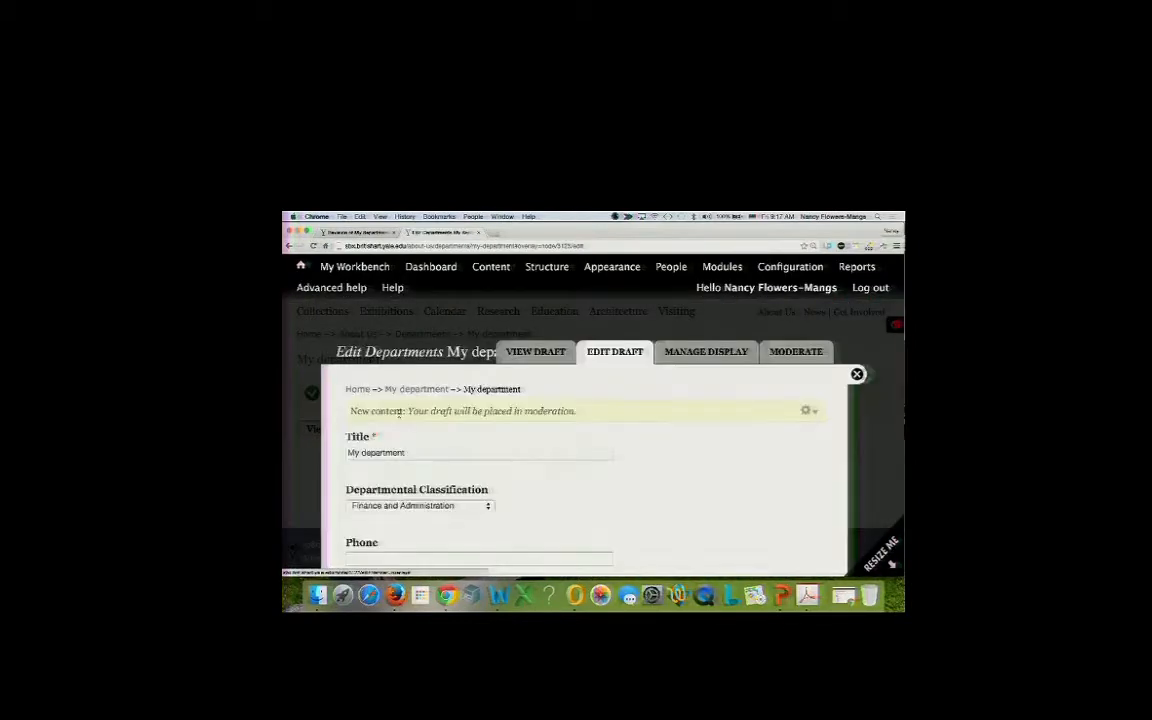
scroll(397, 400, "down", 5)
scroll(398, 413, "down", 2)
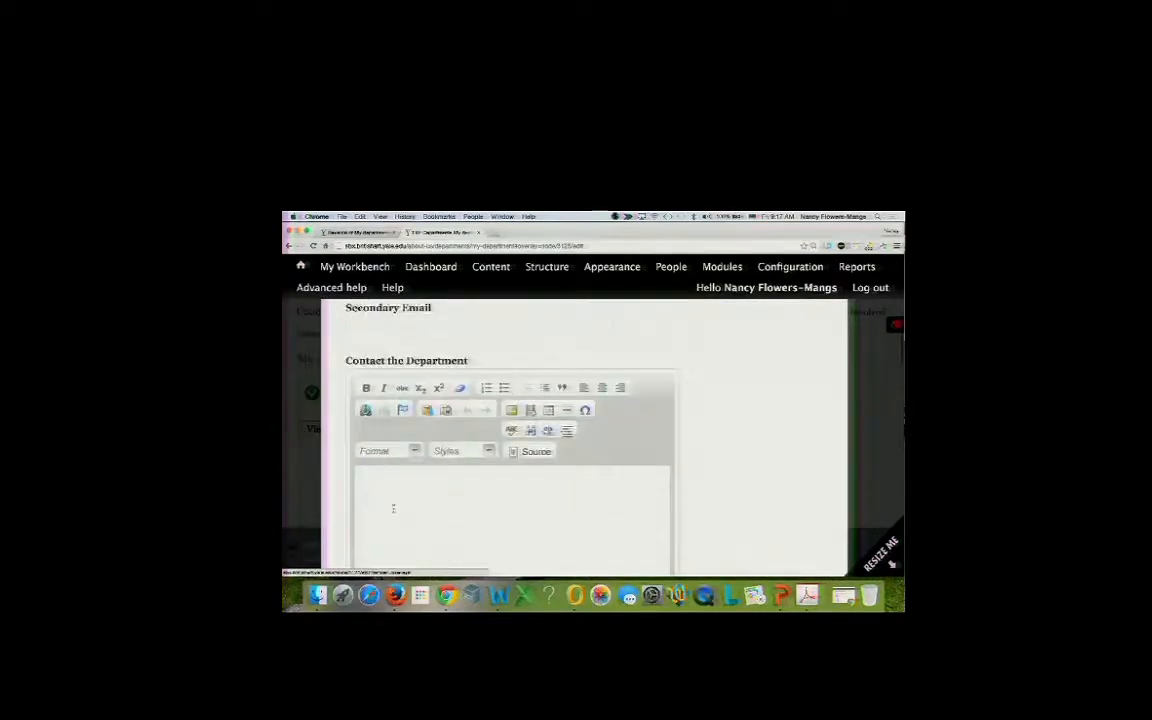
left_click(392, 500)
type("lkdsjfl;asdkfj;klsdfa")
scroll(370, 521, "down", 15)
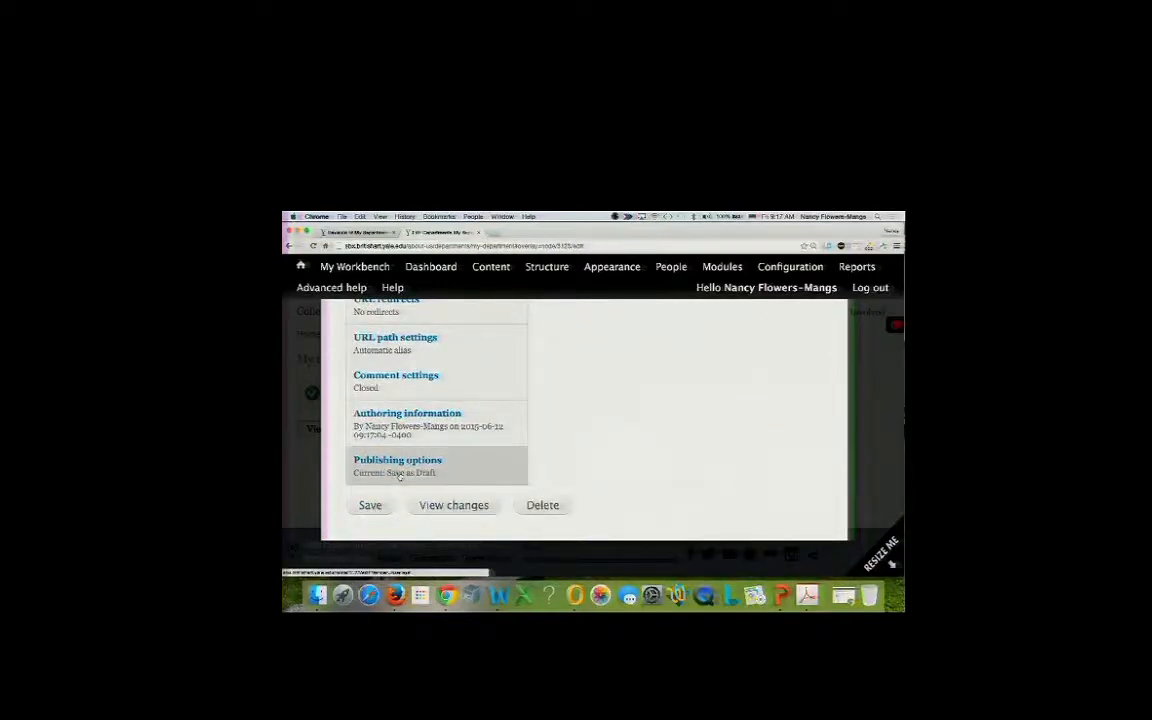
left_click(392, 482)
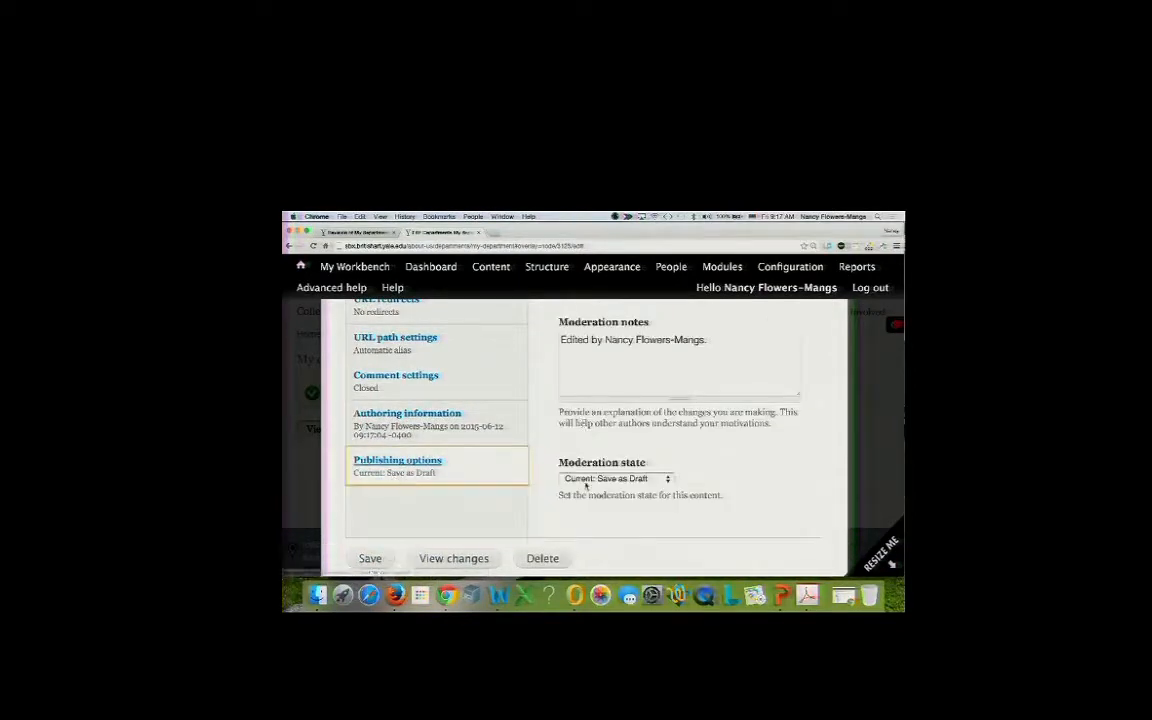
left_click(366, 559)
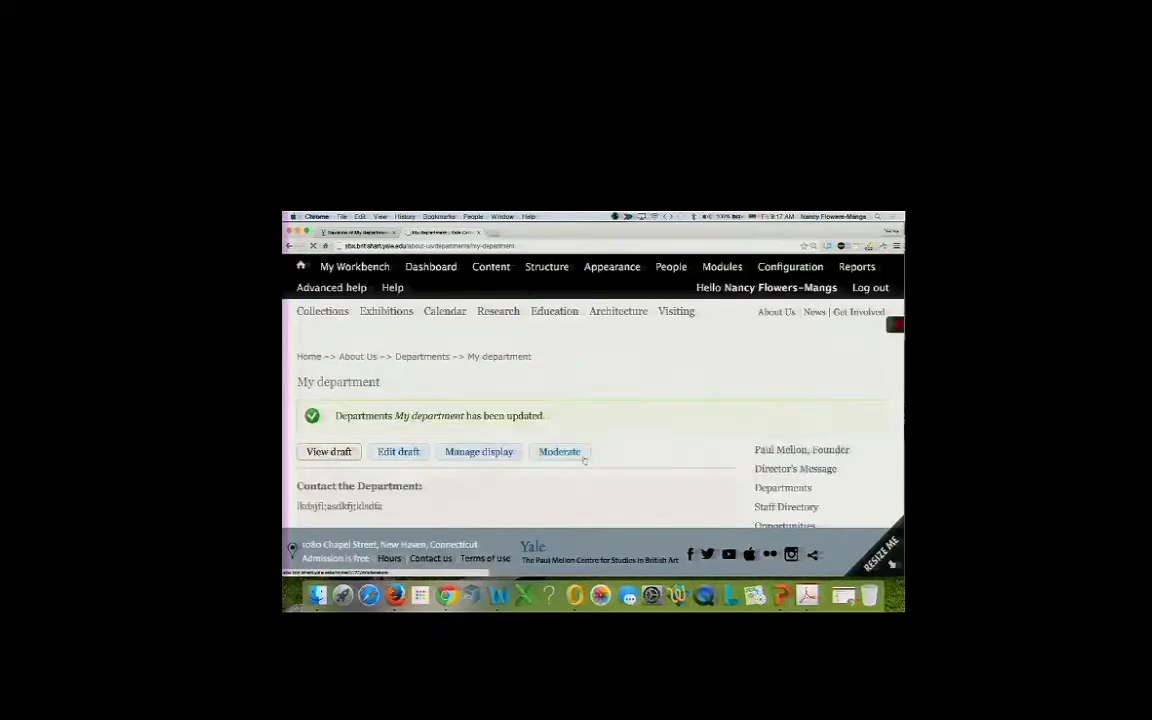
scroll(419, 508, "down", 2)
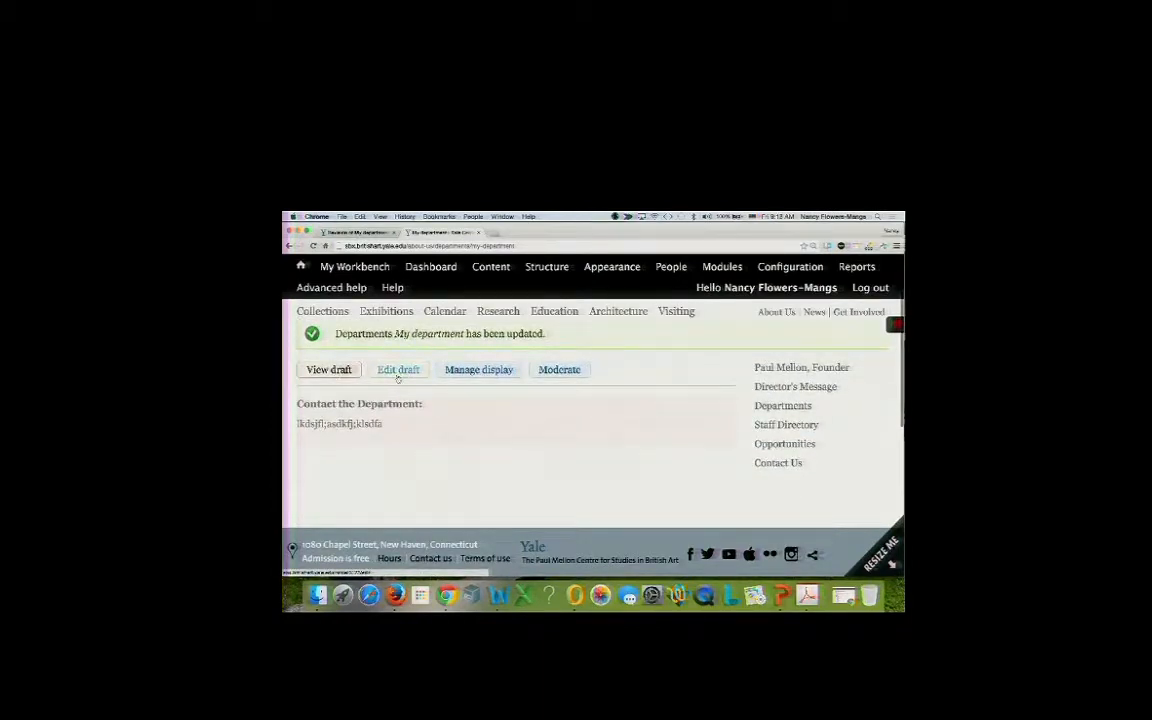
scroll(391, 395, "up", 2)
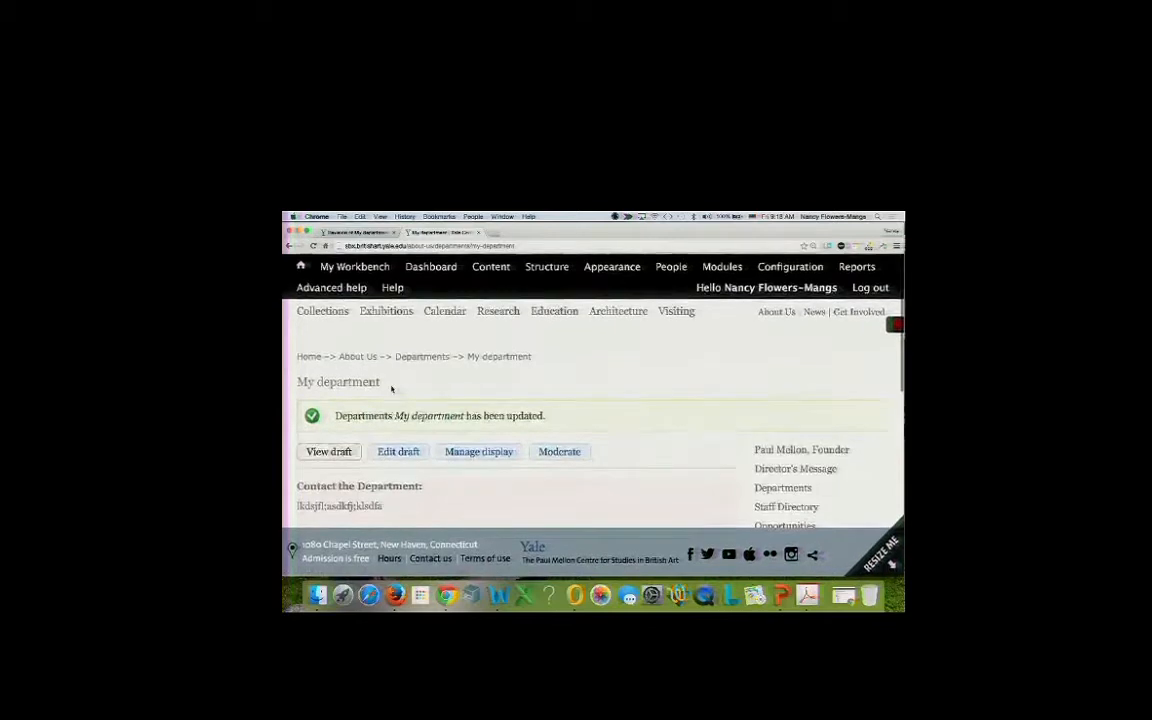
Edit the draft again, set its moderation state to Published/Live, and save.
left_click(400, 452)
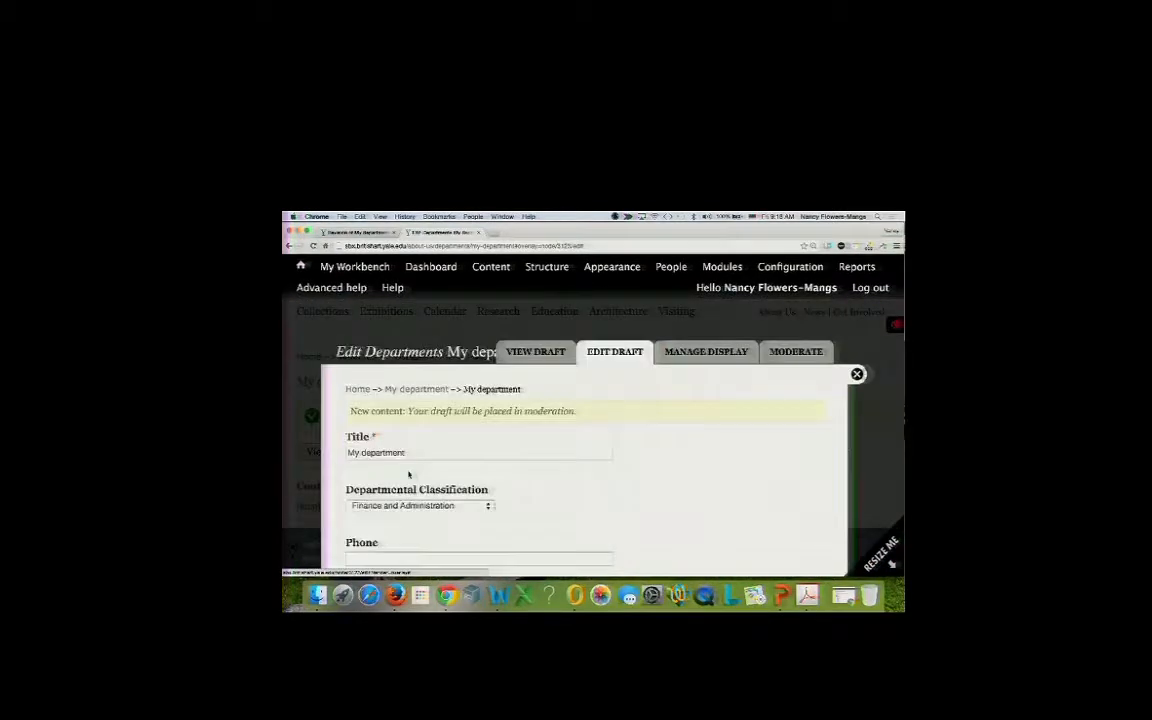
scroll(408, 475, "down", 10)
scroll(408, 475, "down", 10)
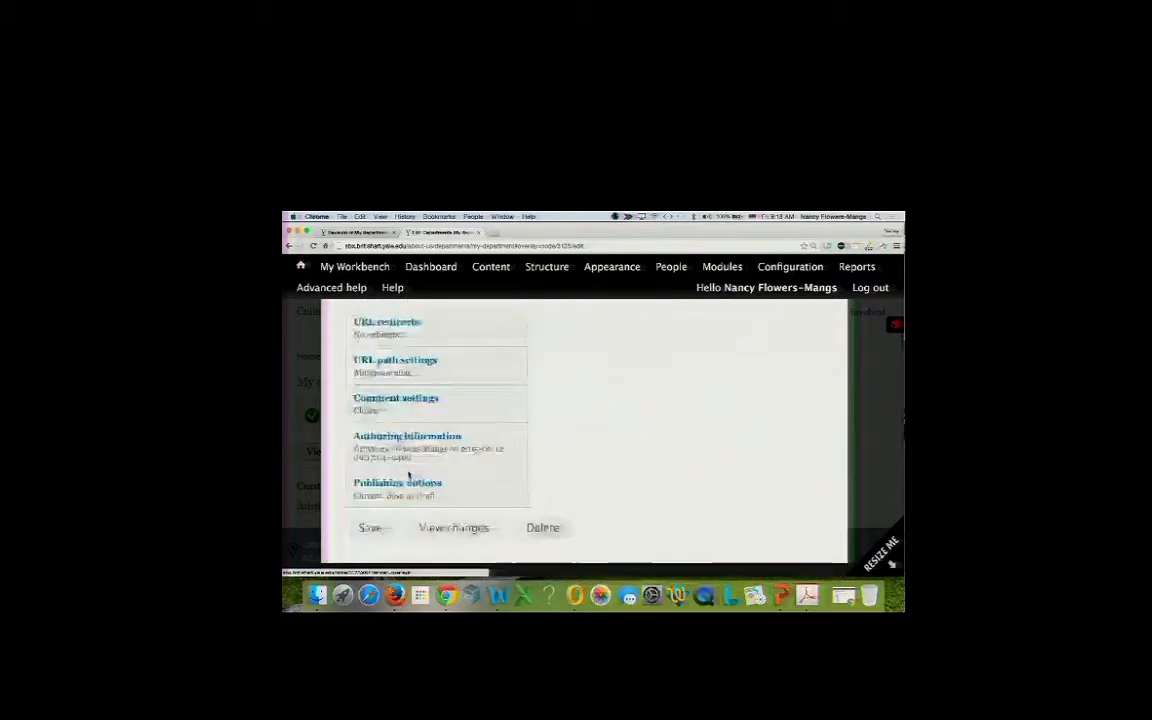
left_click(408, 484)
left_click(630, 500)
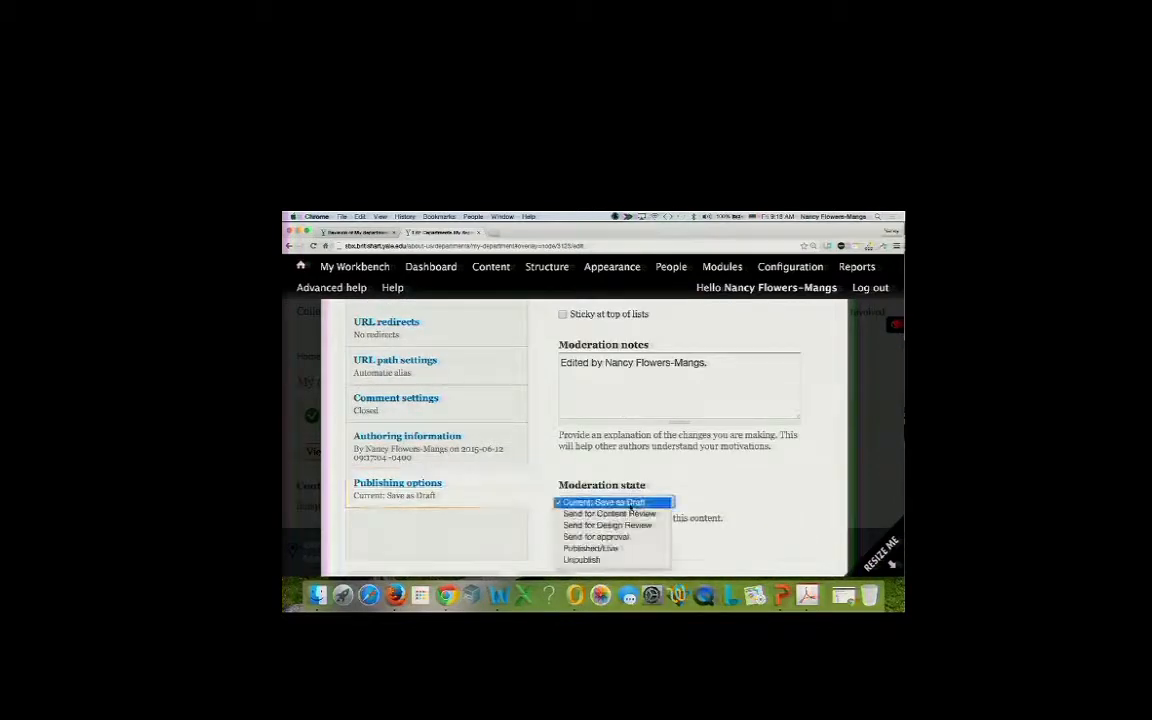
left_click(614, 549)
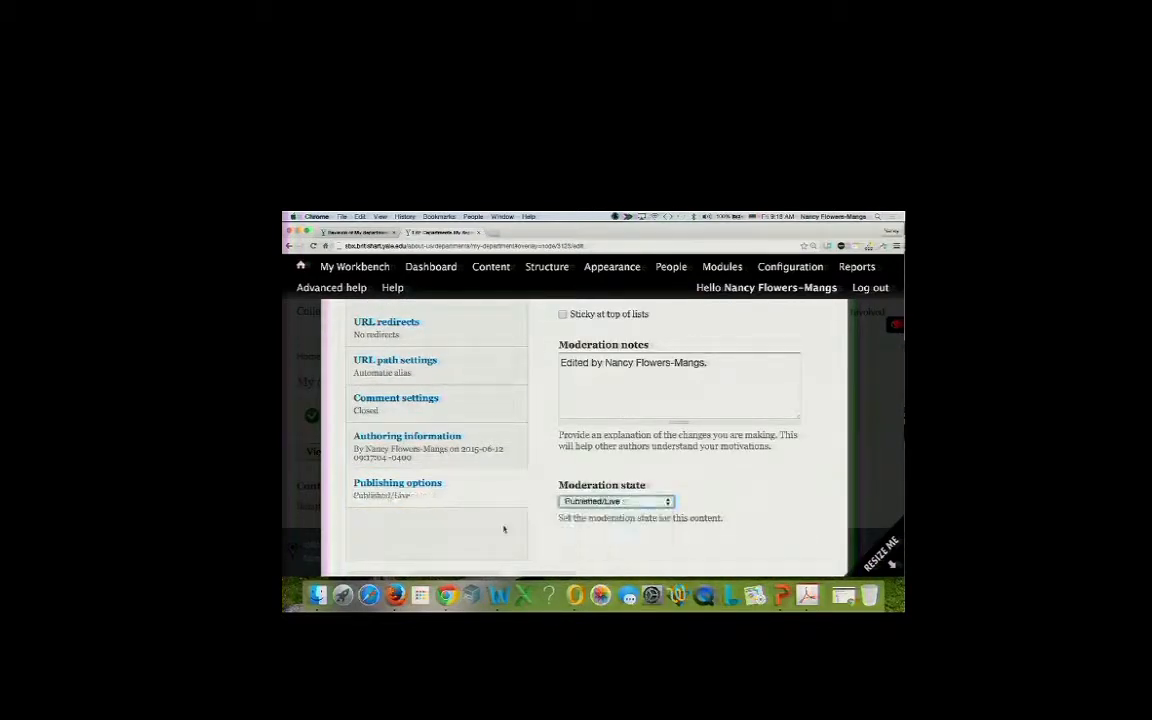
scroll(478, 535, "down", 2)
left_click(376, 531)
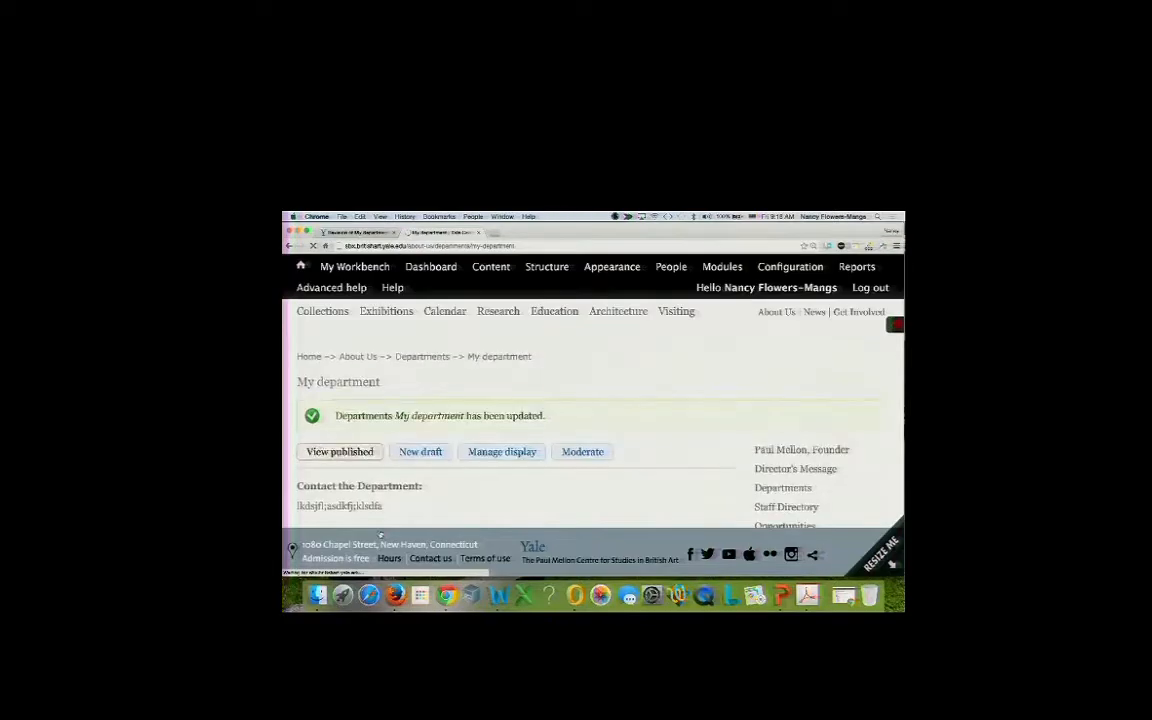
Start a new draft, add 'skjd;klasdfkl;asdf' to the Contact the Department text, and save.
left_click(412, 453)
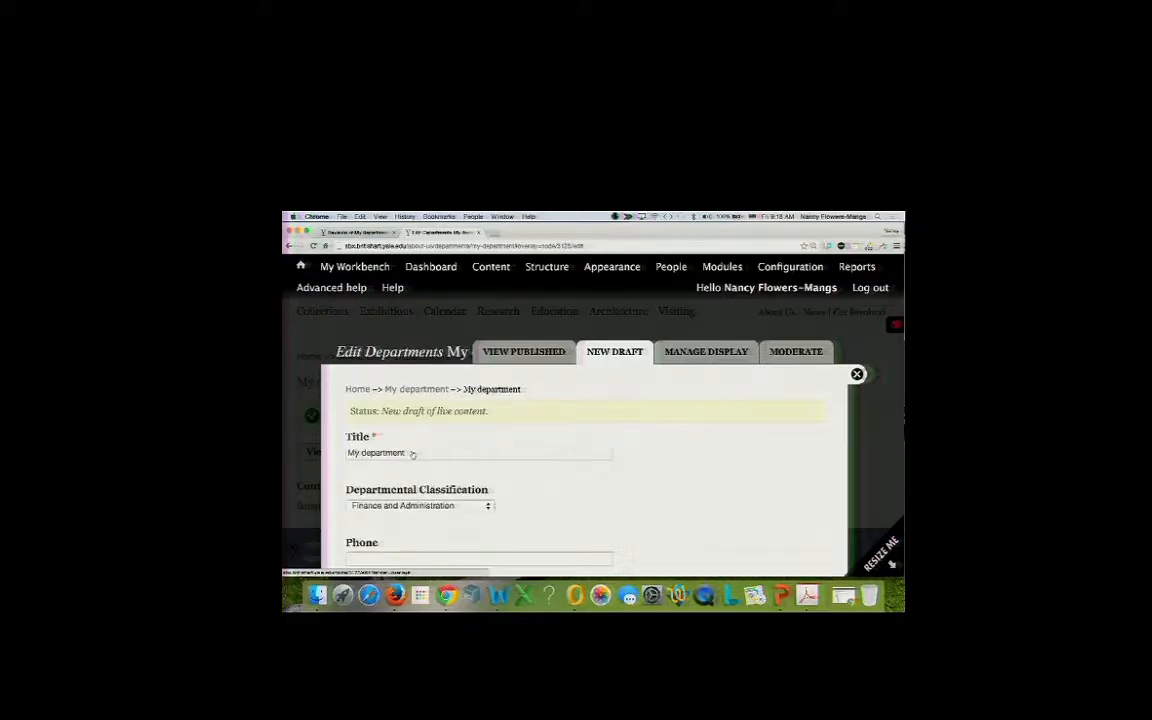
scroll(433, 481, "down", 1)
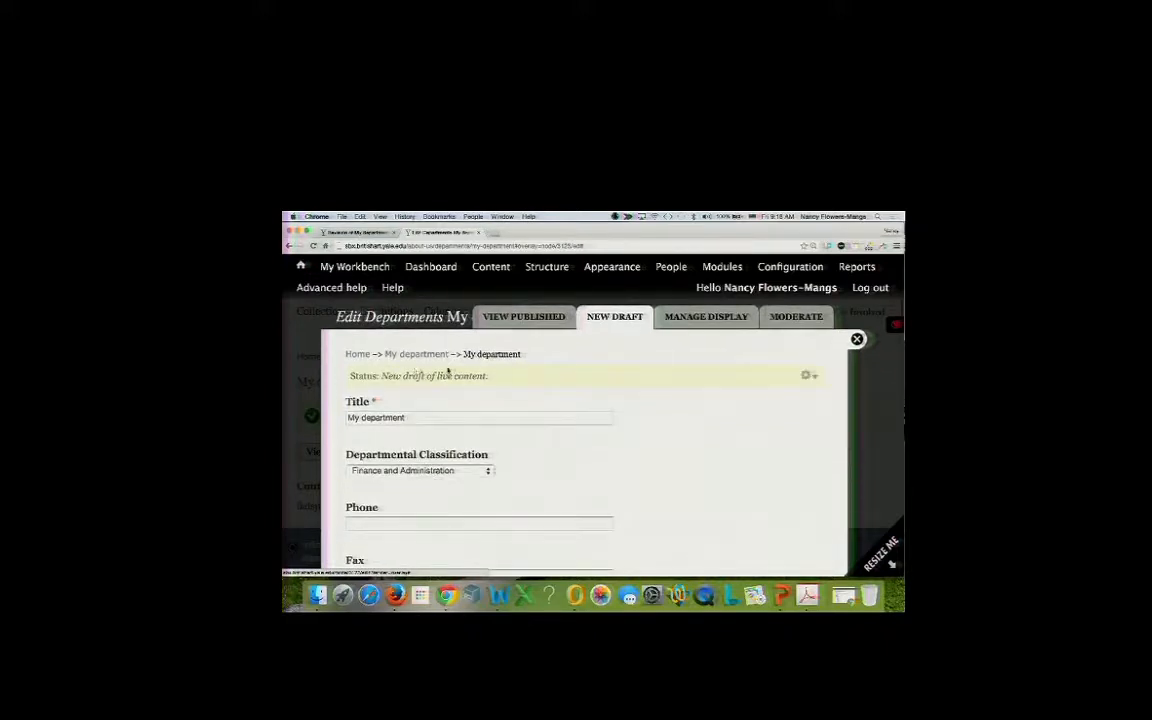
scroll(486, 450, "down", 10)
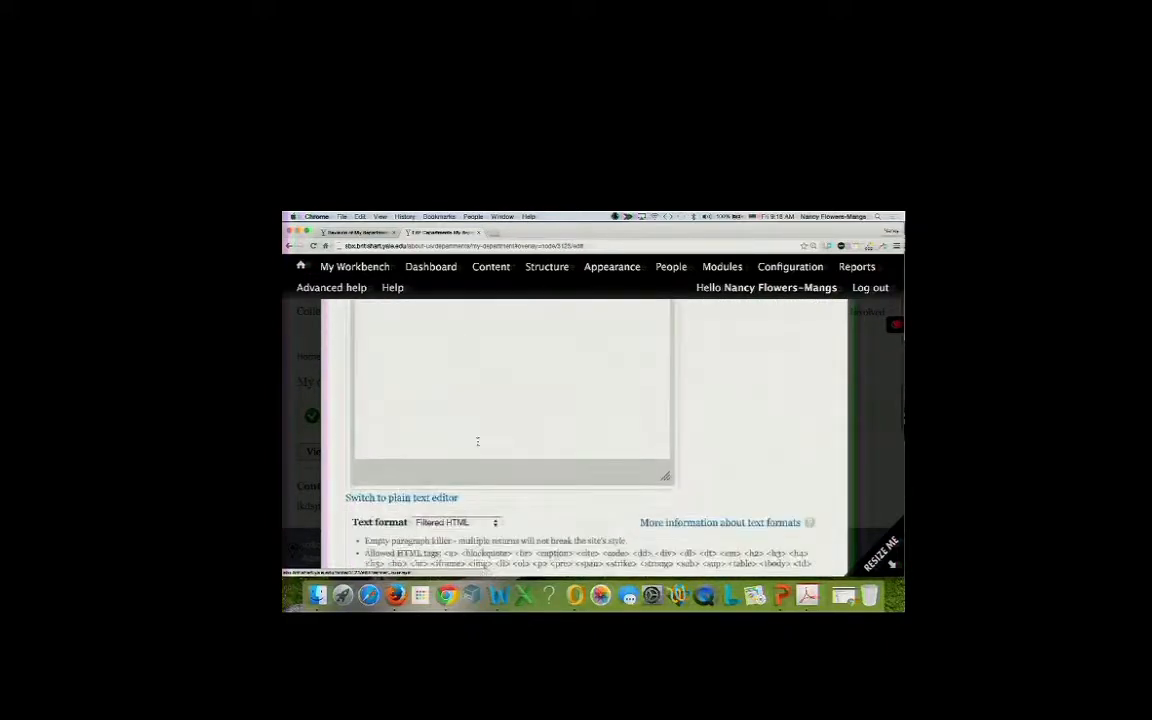
scroll(477, 441, "down", 10)
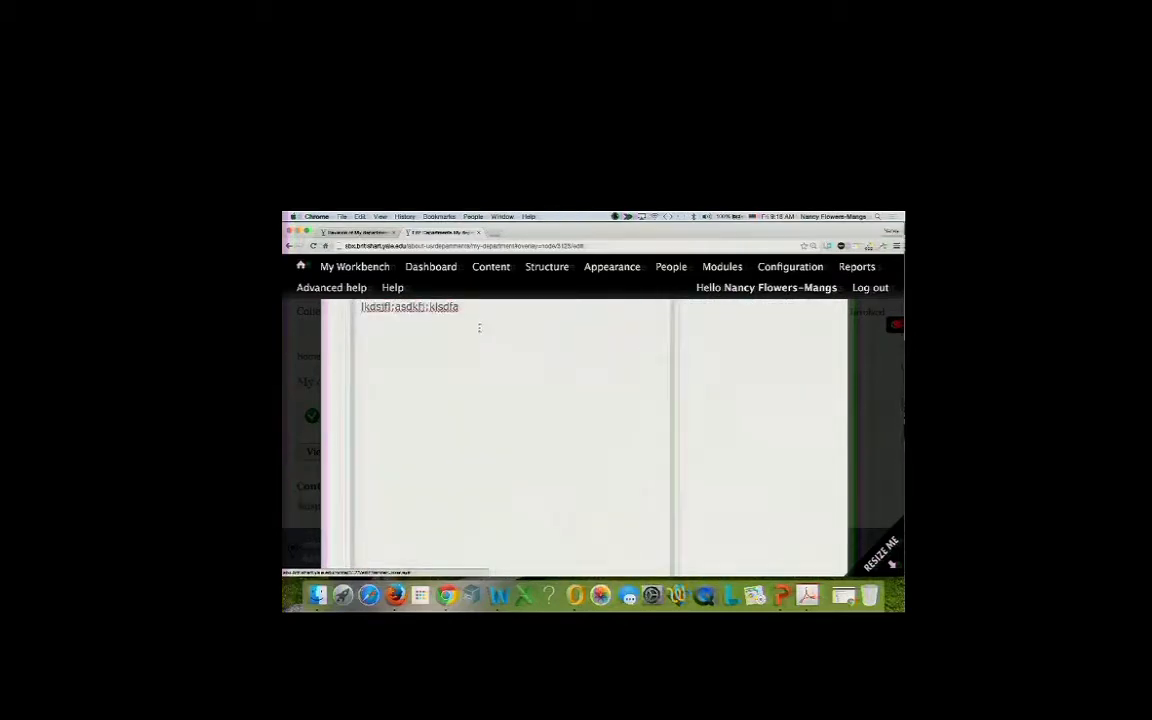
type("skjd;klasdfkl;asdf")
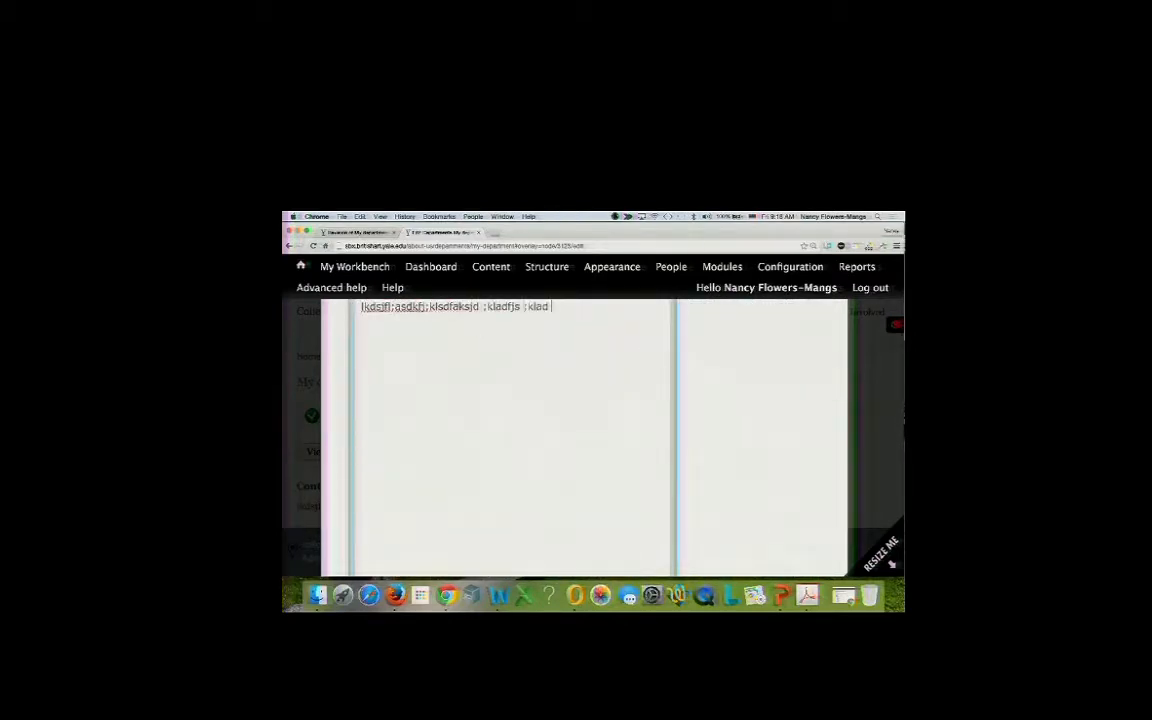
scroll(478, 361, "down", 8)
scroll(477, 361, "down", 15)
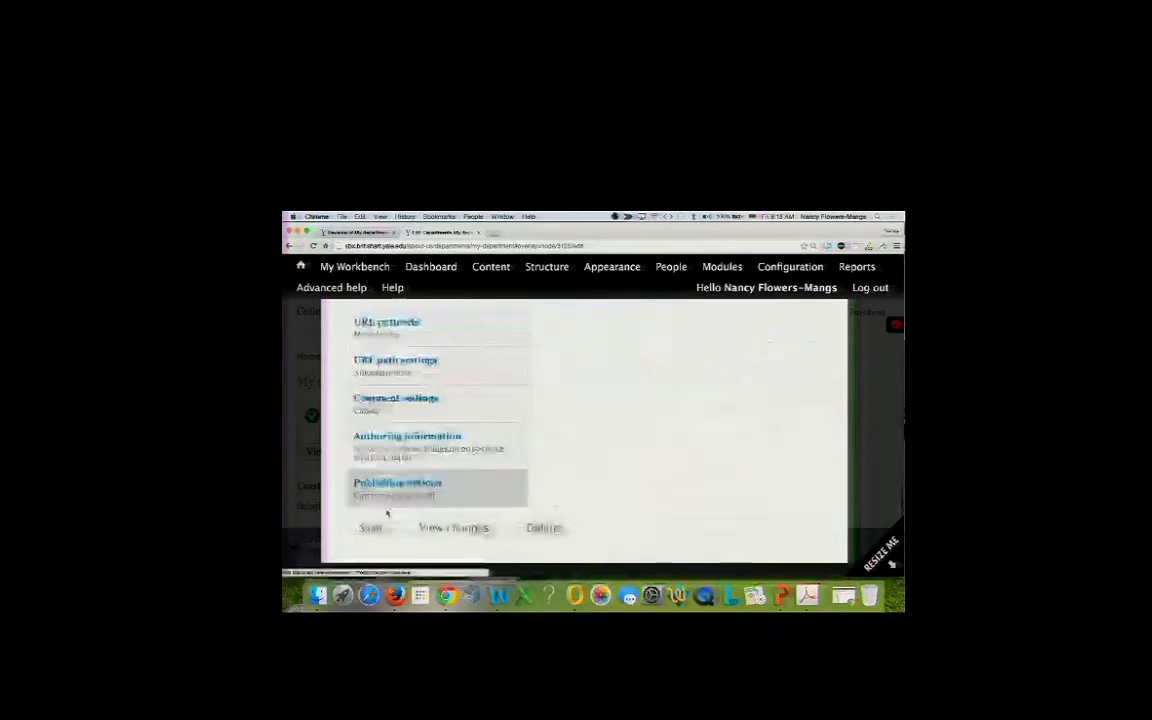
left_click(370, 528)
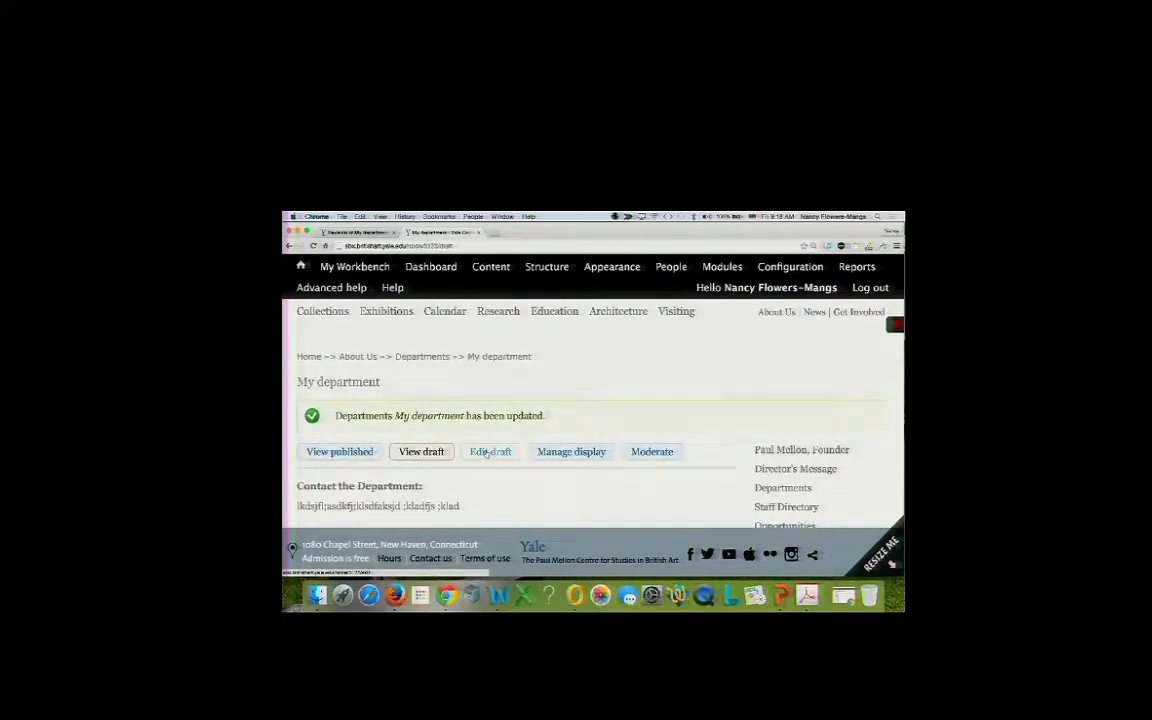
left_click(362, 452)
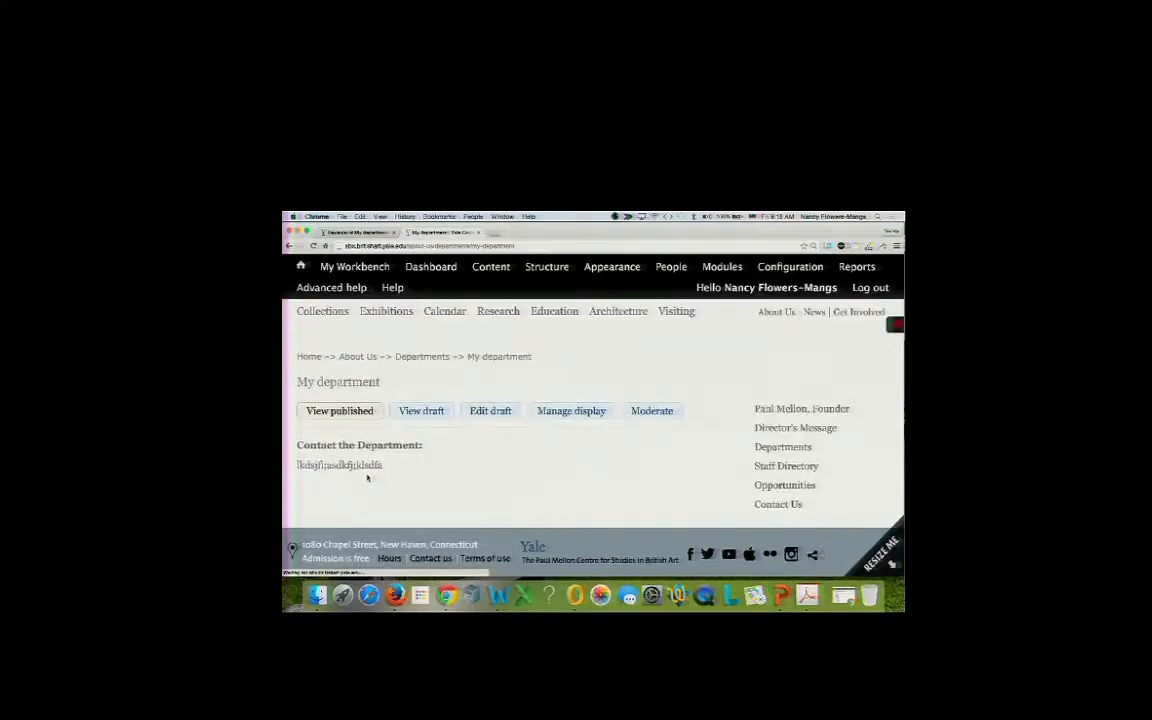
left_click(437, 414)
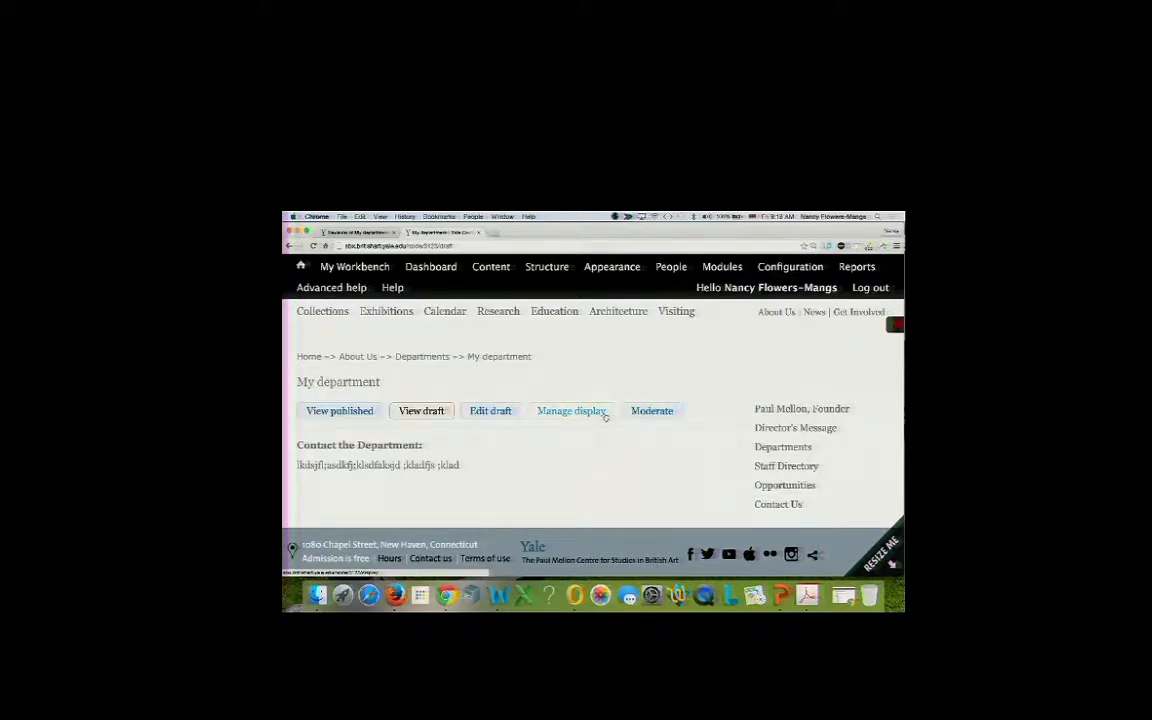
Review My department's moderation history table and draft state options, then list its revisions for comparing.
left_click(645, 412)
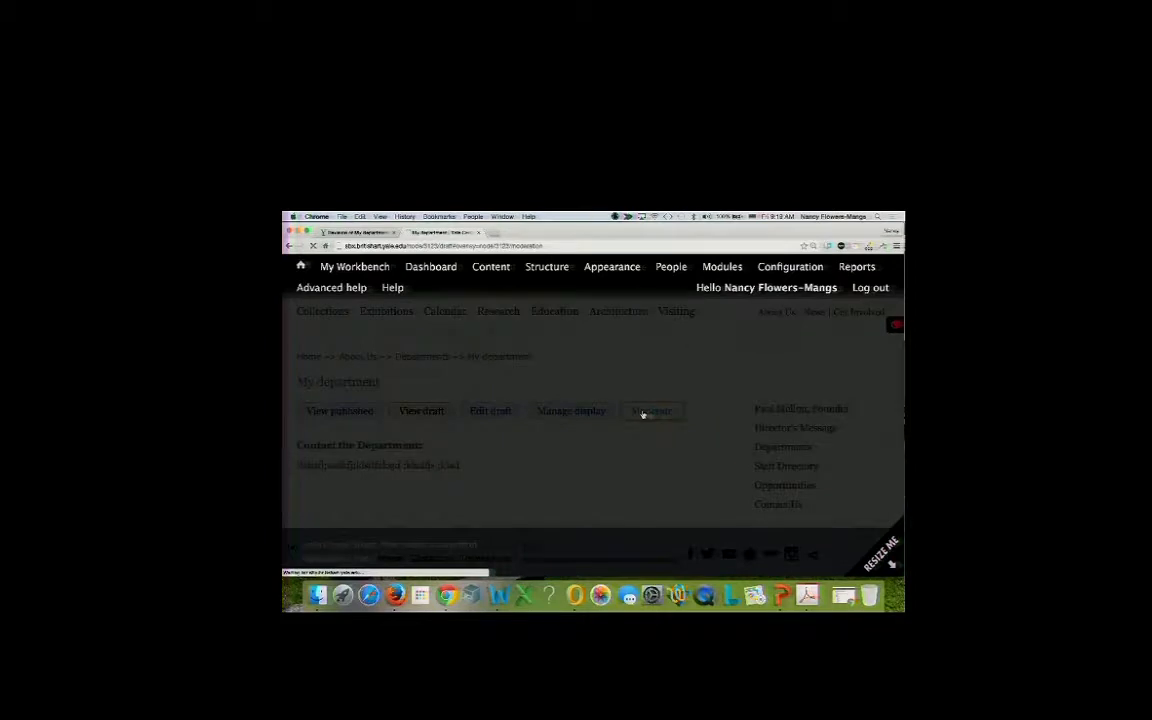
scroll(595, 454, "down", 3)
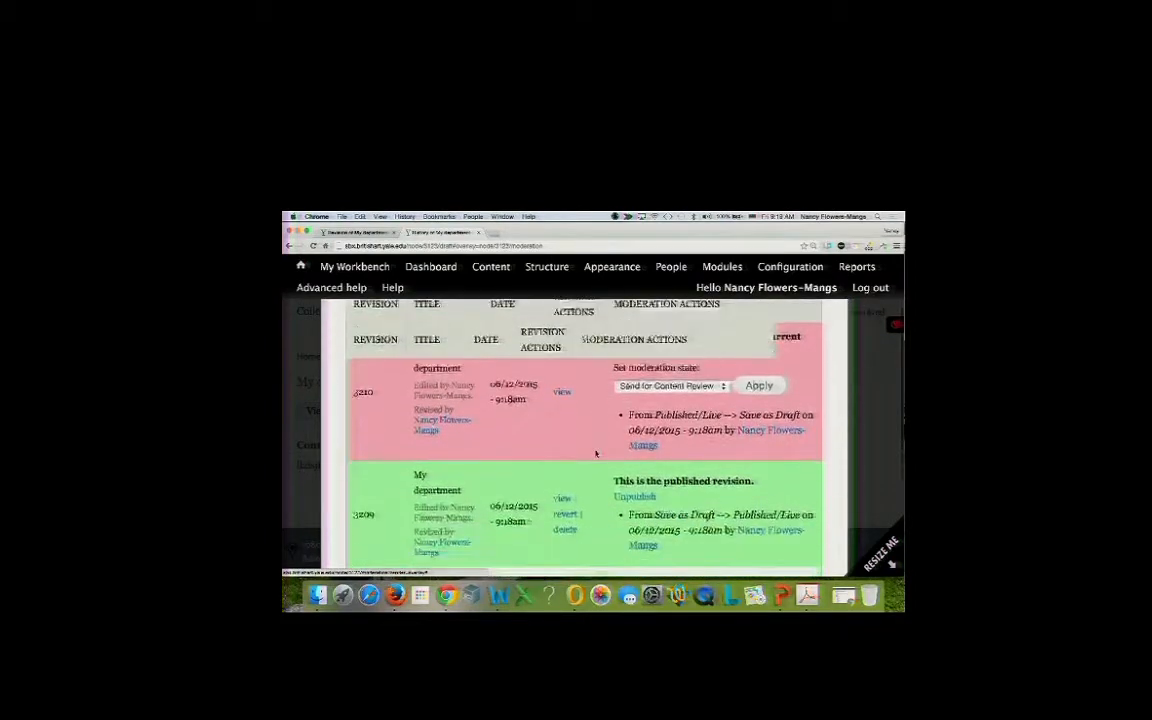
scroll(595, 454, "up", 2)
scroll(595, 454, "down", 2)
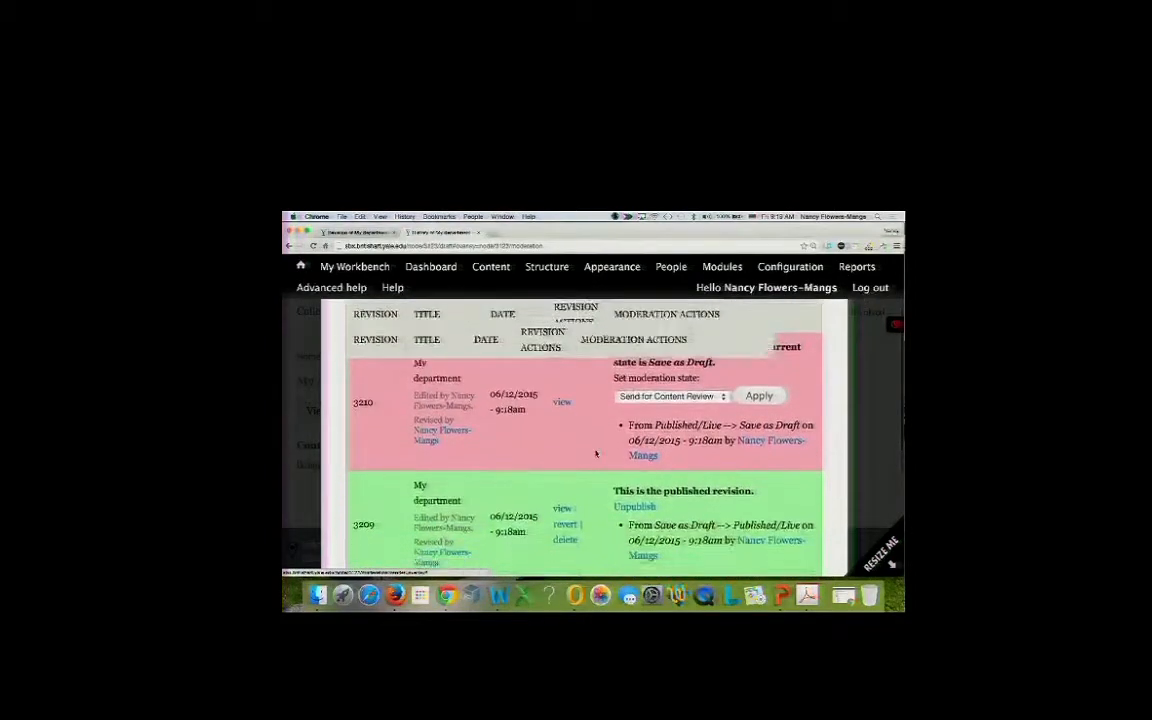
scroll(595, 454, "up", 2)
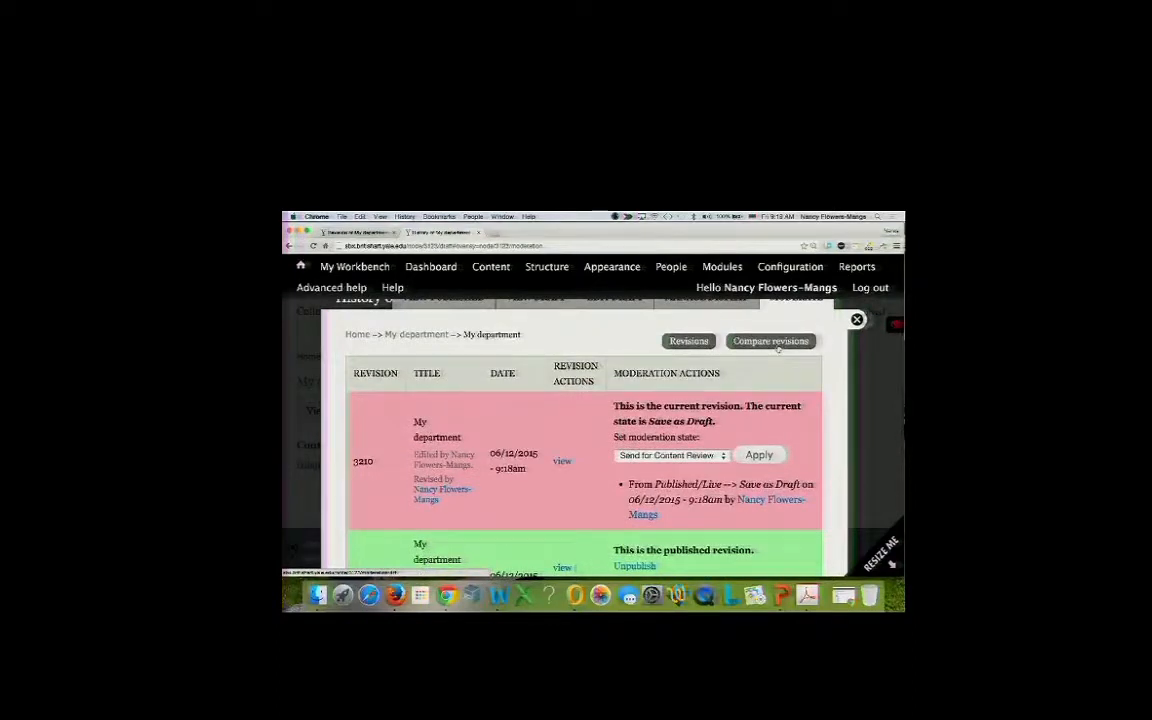
scroll(546, 474, "down", 2)
scroll(546, 474, "down", 1)
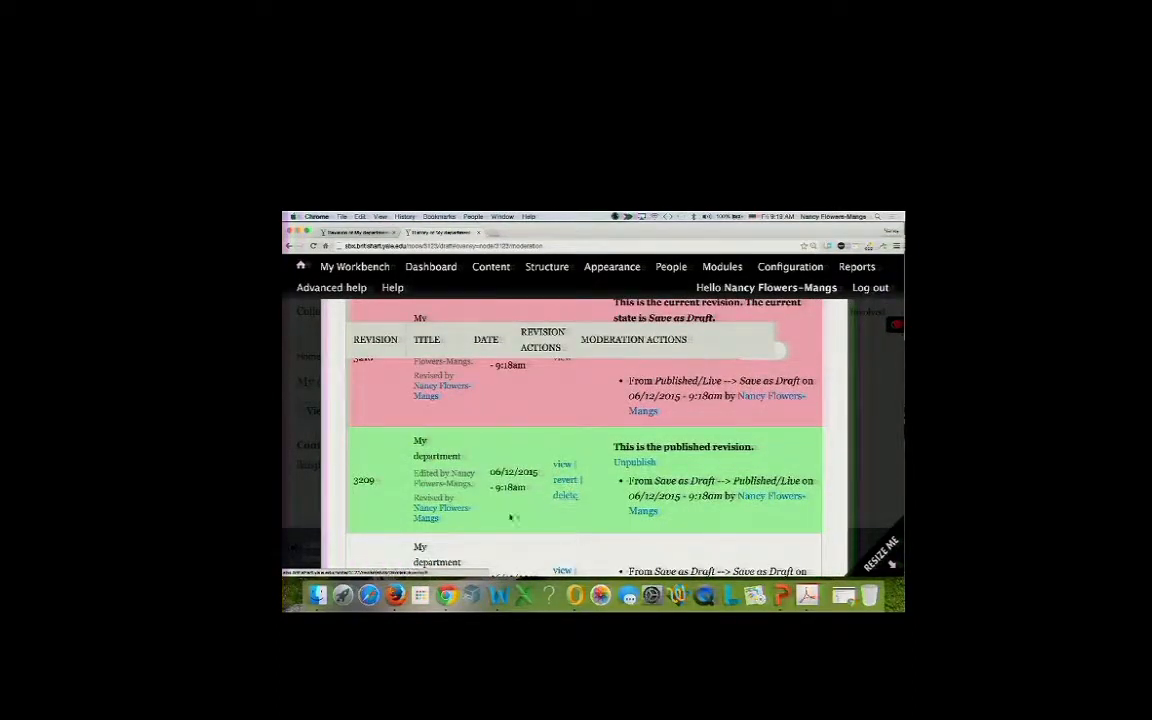
scroll(509, 514, "up", 4)
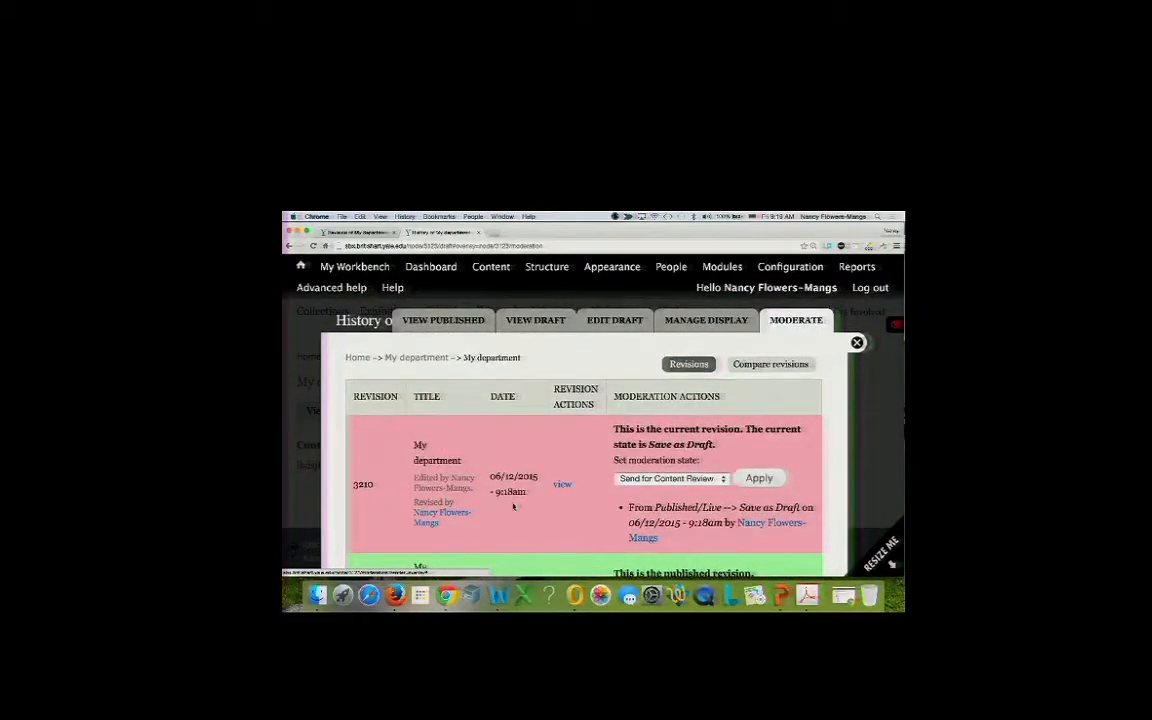
scroll(509, 517, "down", 7)
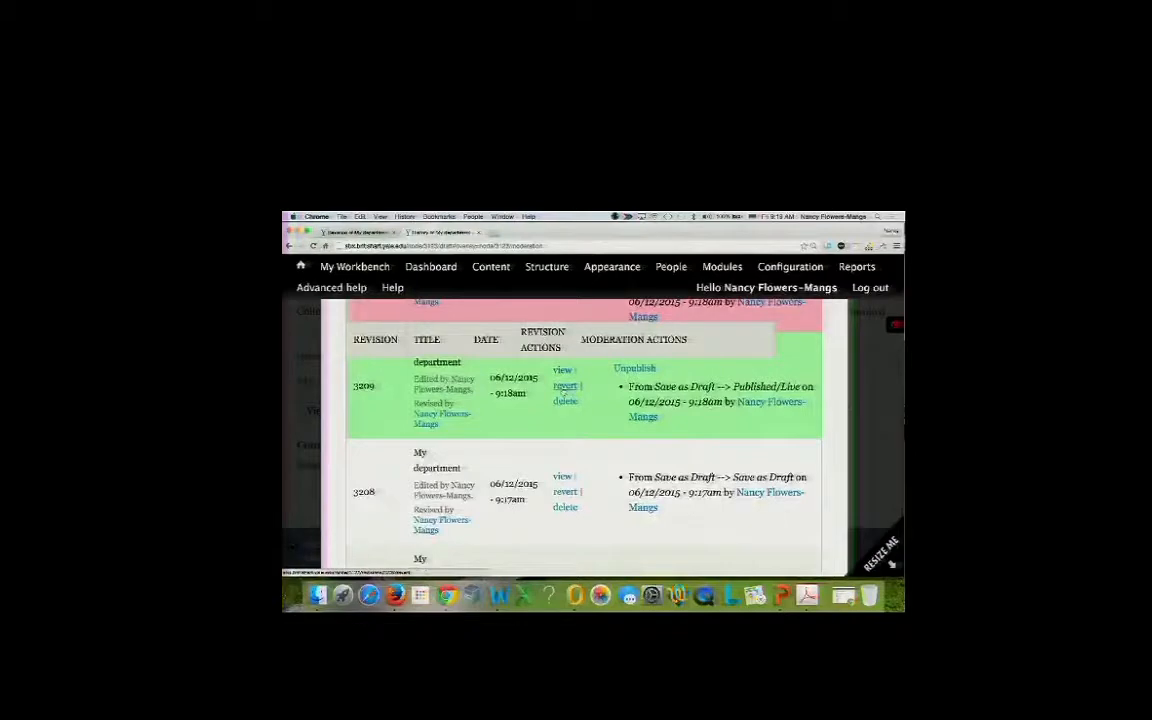
scroll(572, 397, "up", 7)
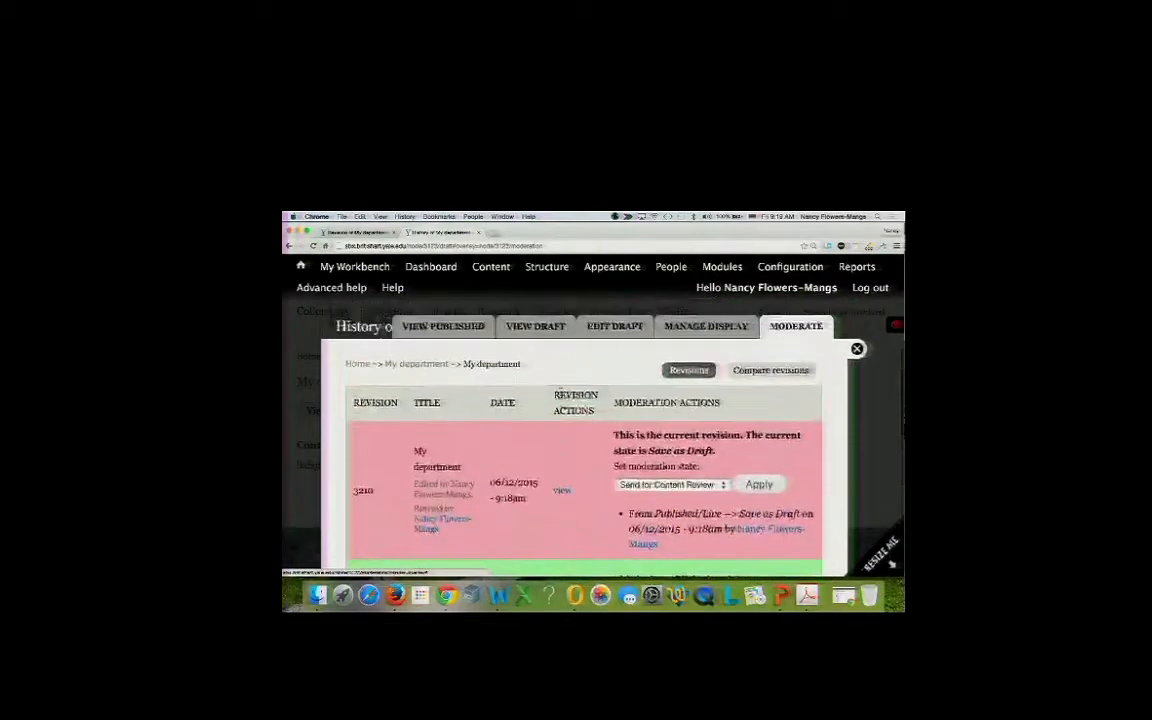
left_click(670, 484)
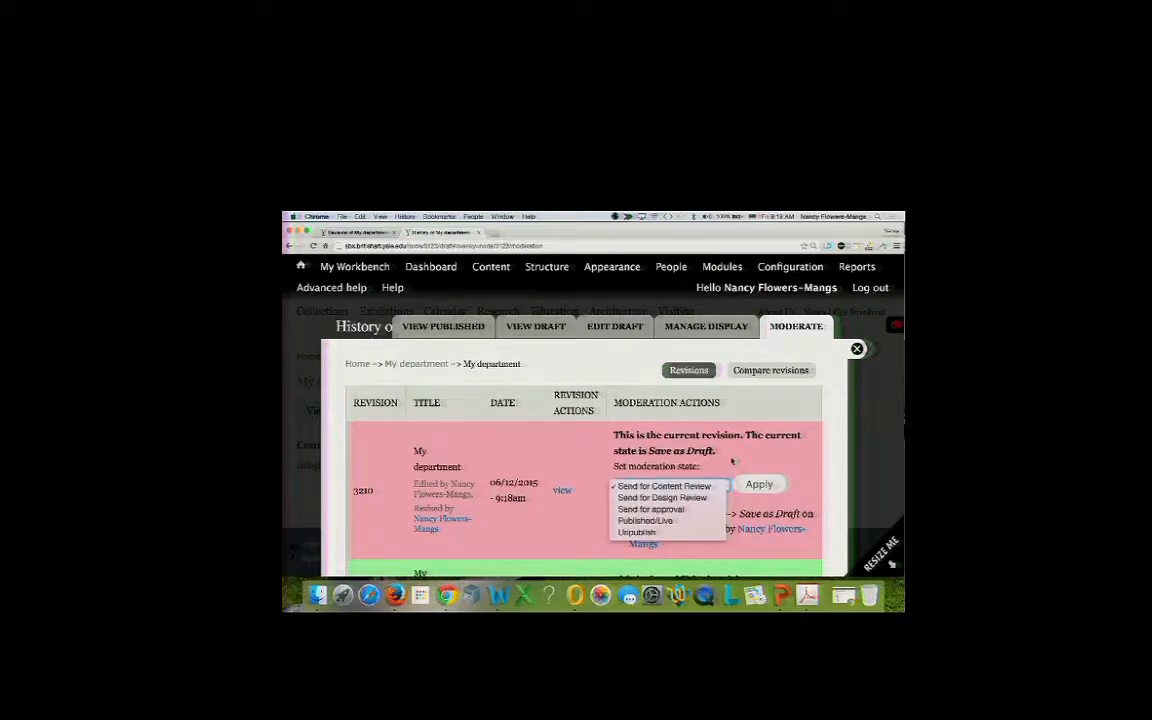
left_click(763, 372)
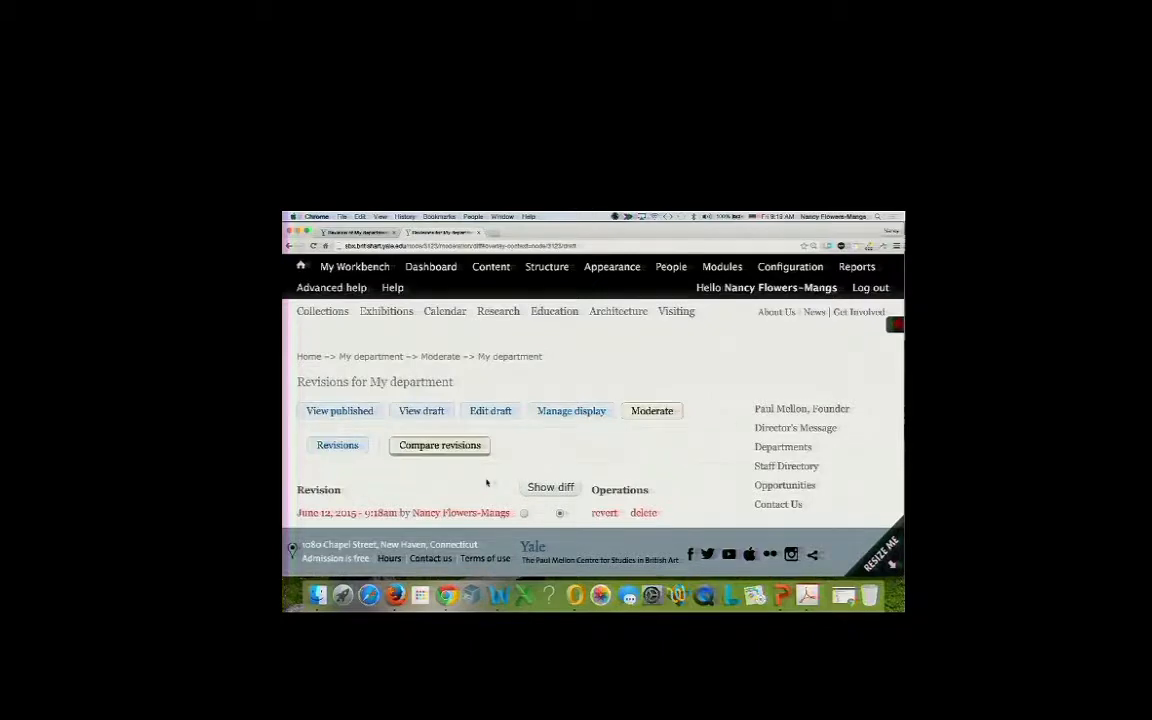
scroll(487, 483, "down", 1)
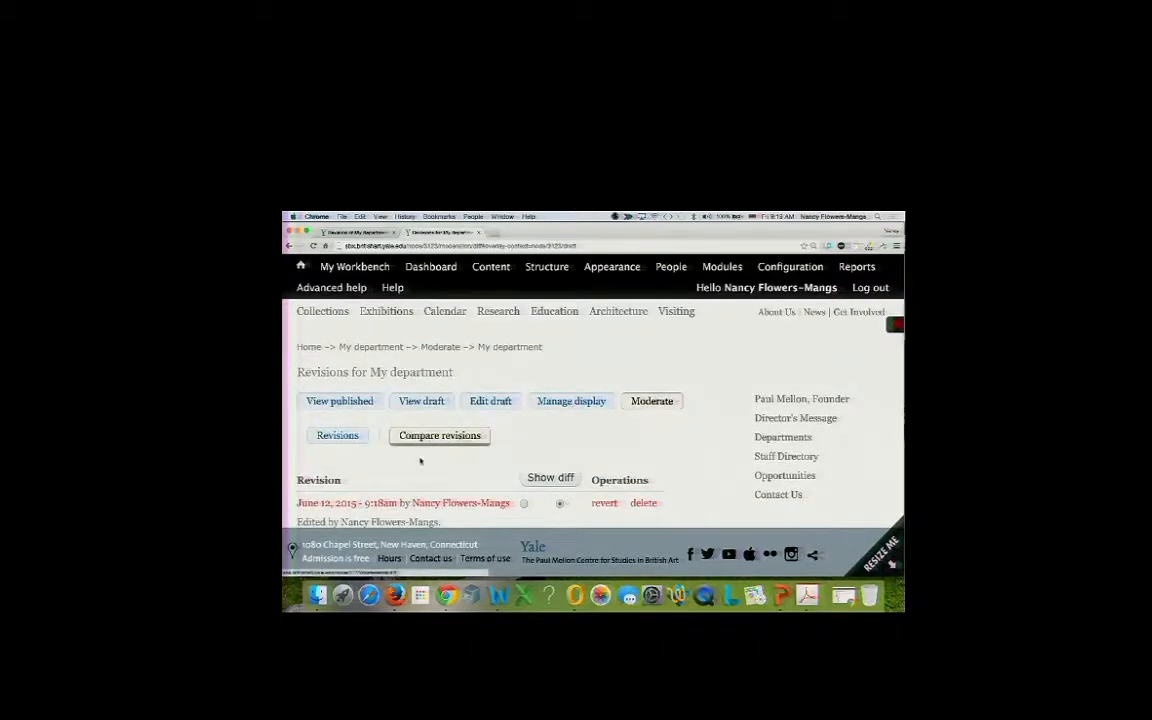
scroll(400, 490, "down", 3)
scroll(406, 493, "down", 2)
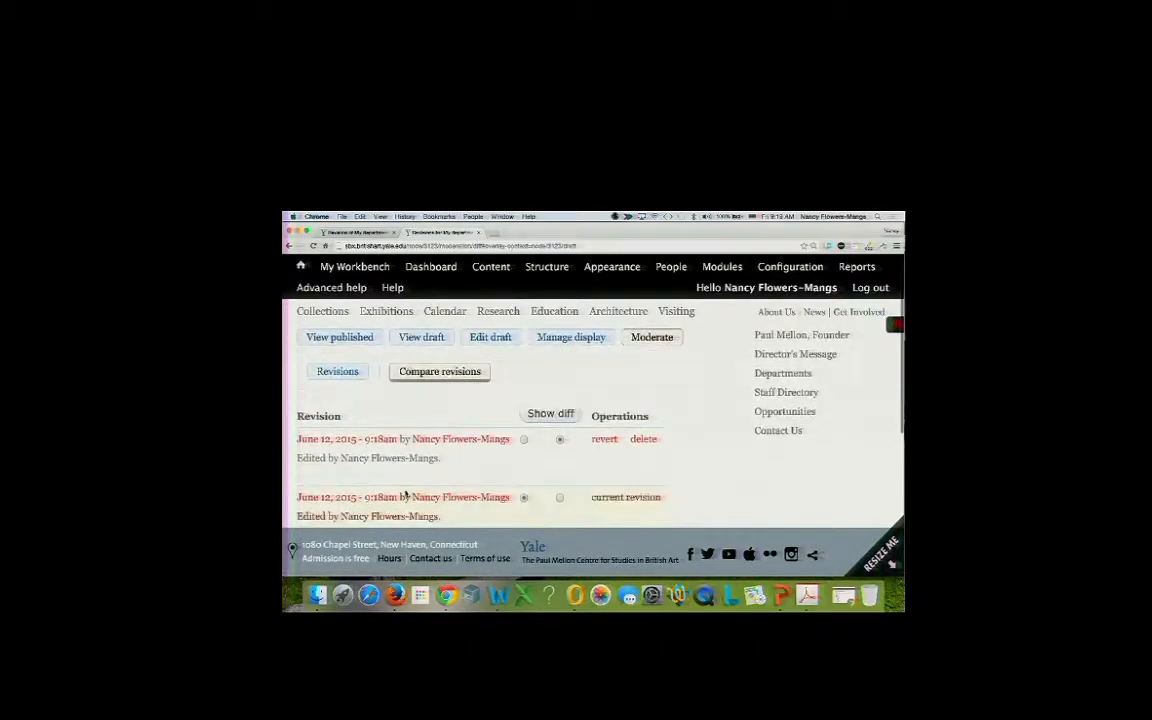
key("ctrl+Up")
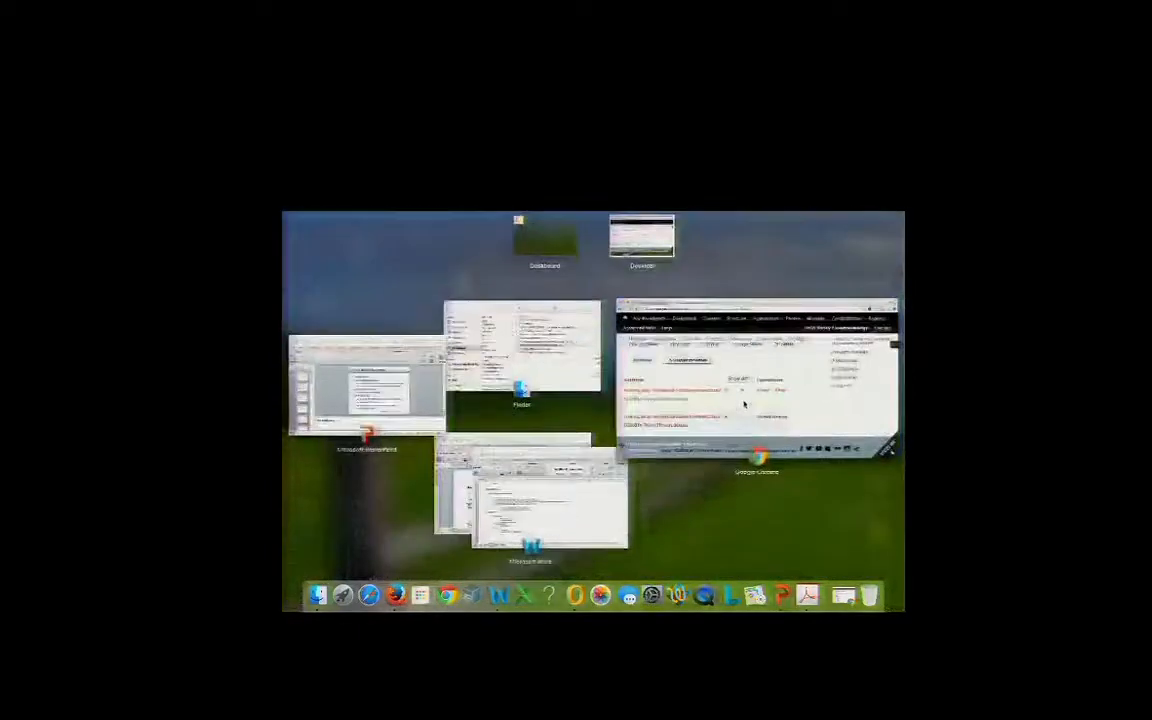
left_click(742, 411)
scroll(636, 444, "down", 3)
scroll(636, 444, "down", 3)
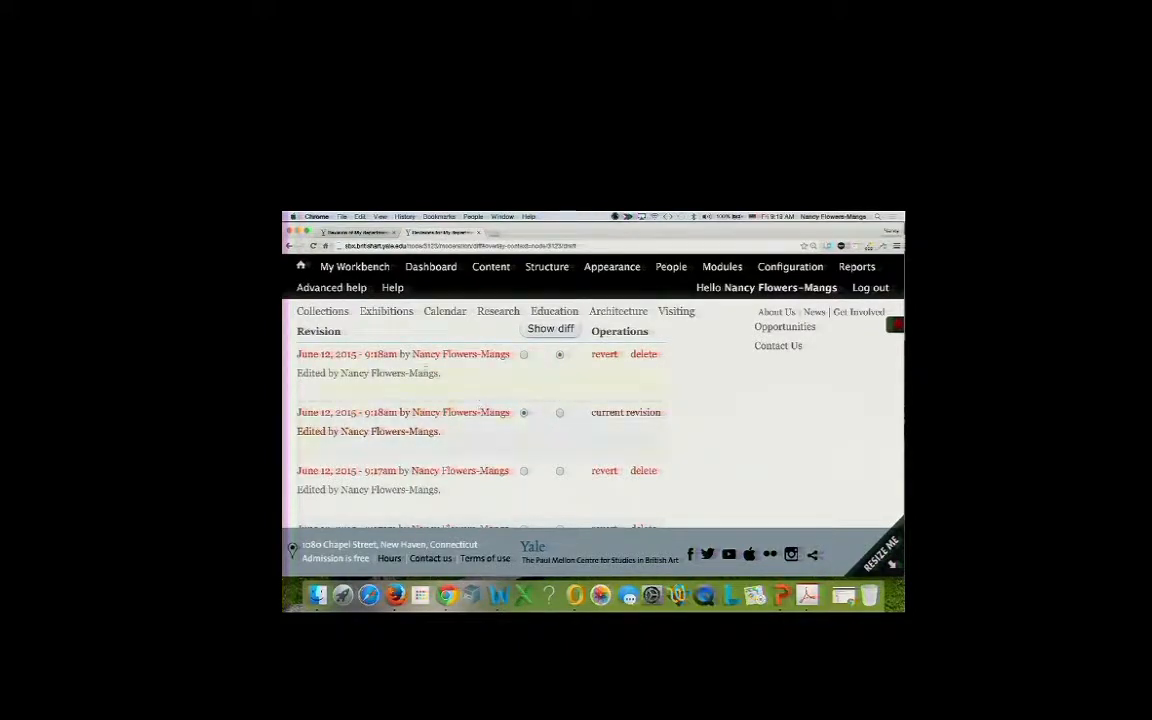
left_click(546, 332)
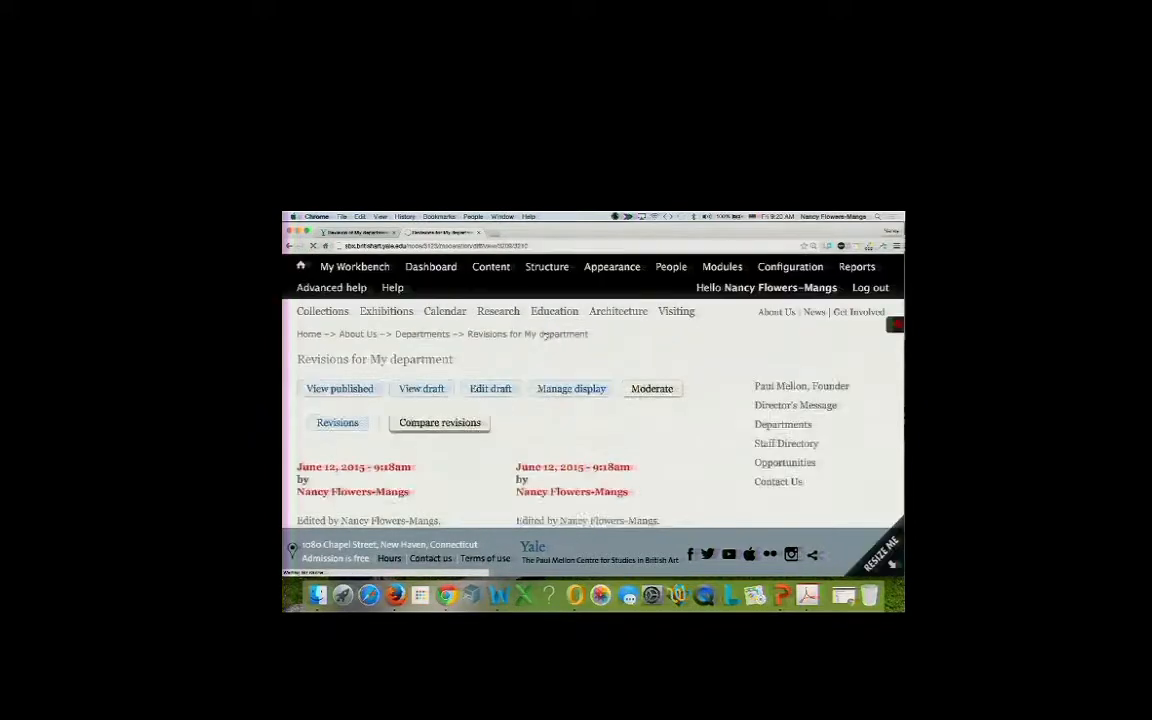
scroll(518, 414, "down", 3)
scroll(518, 414, "down", 2)
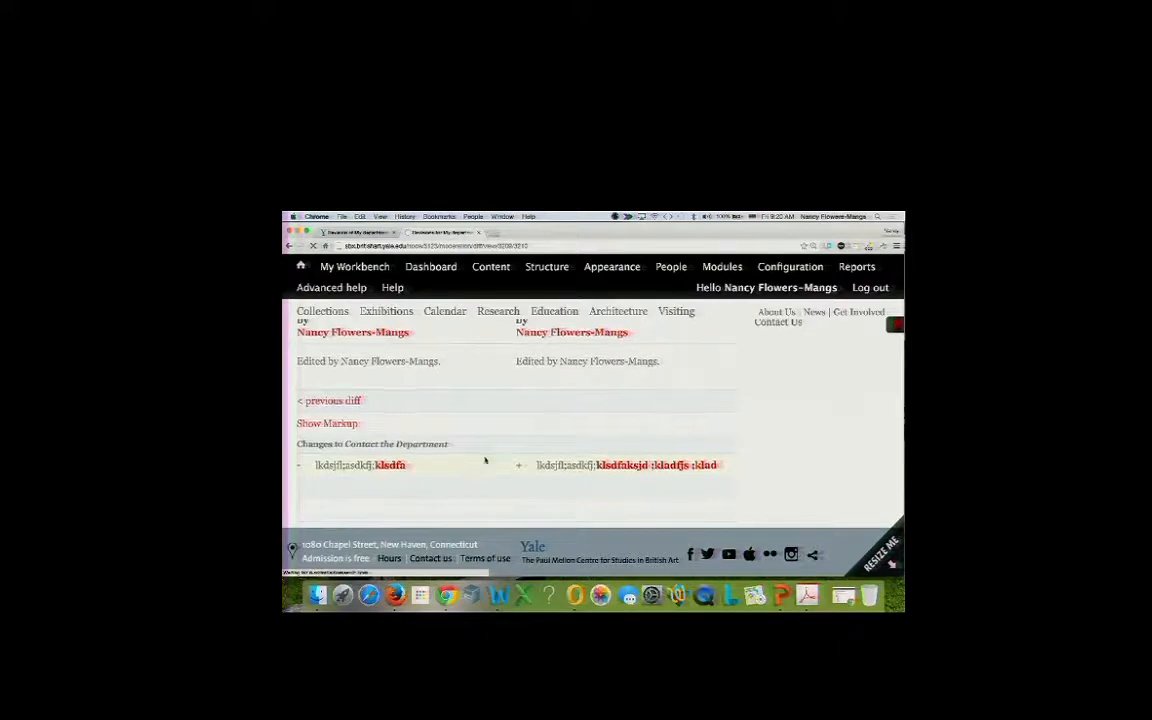
scroll(484, 461, "up", 4)
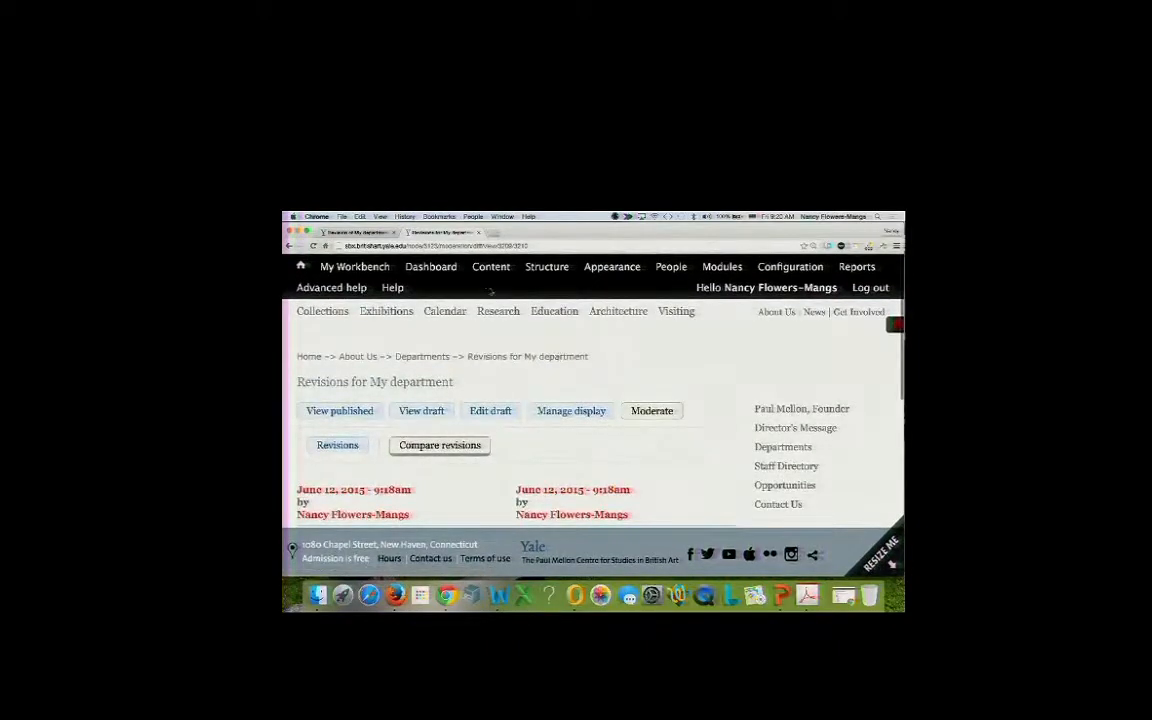
mouse_move(380, 268)
left_click(288, 246)
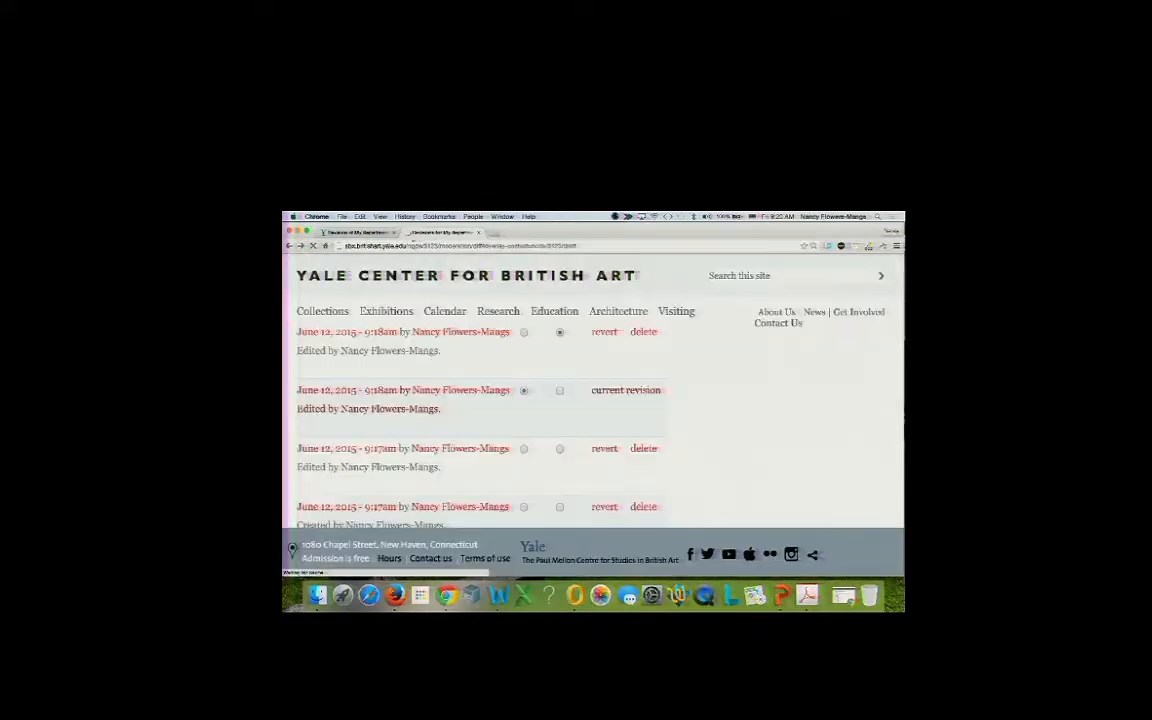
Open the dev site's Modules admin page, then bring PowerPoint's 'Creating the Workflow Process' slide forward.
left_click(365, 232)
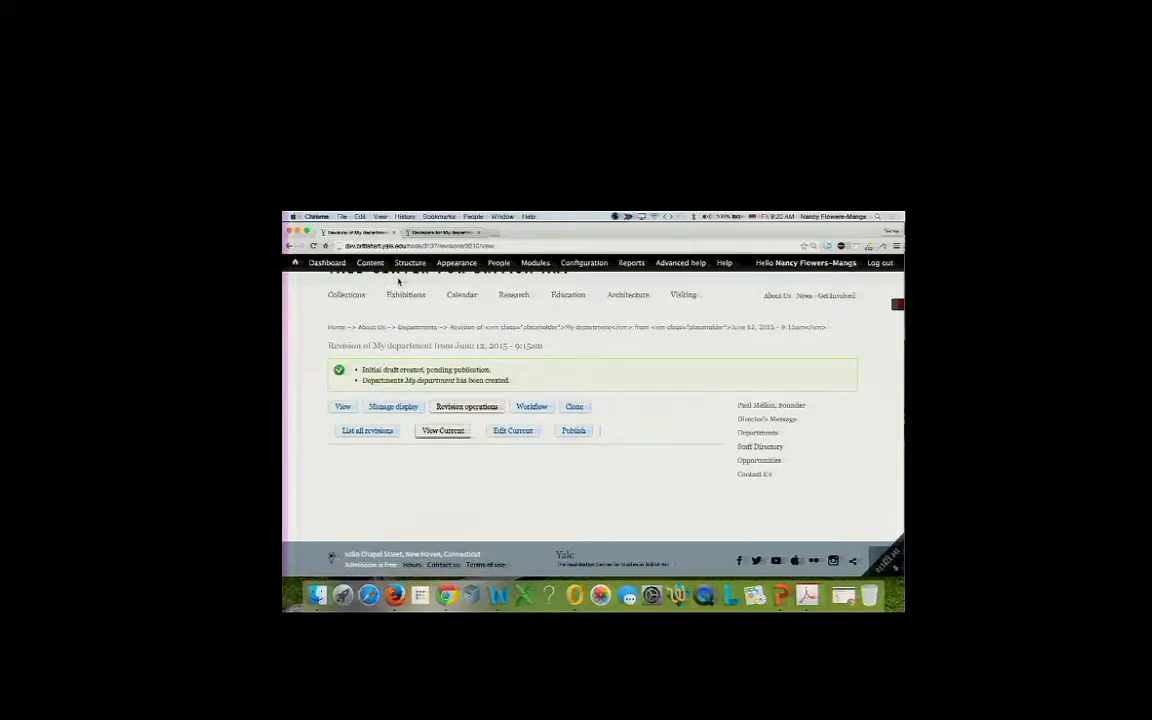
mouse_move(467, 272)
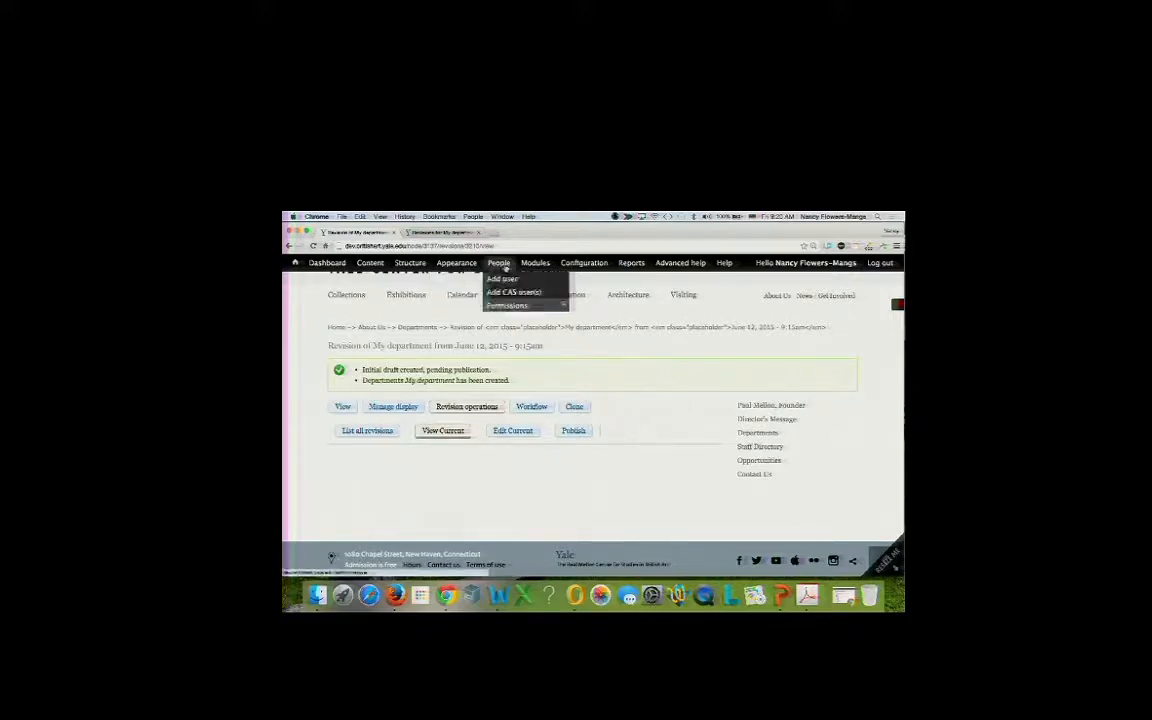
left_click(531, 265)
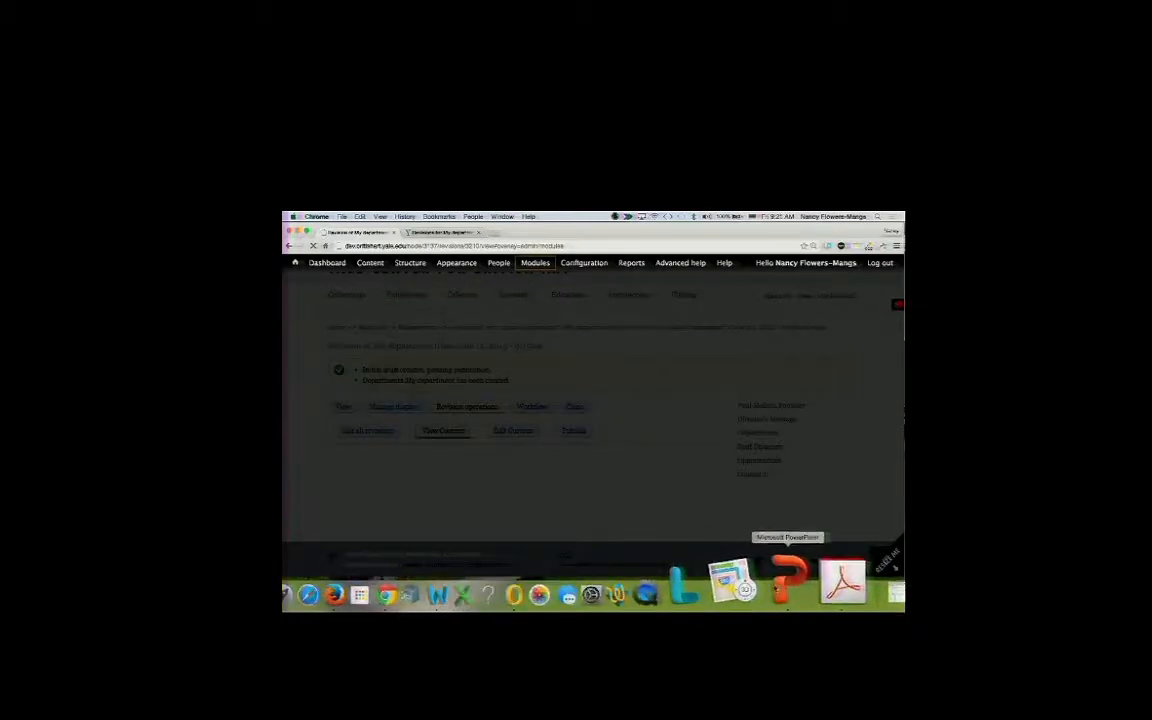
left_click(790, 582)
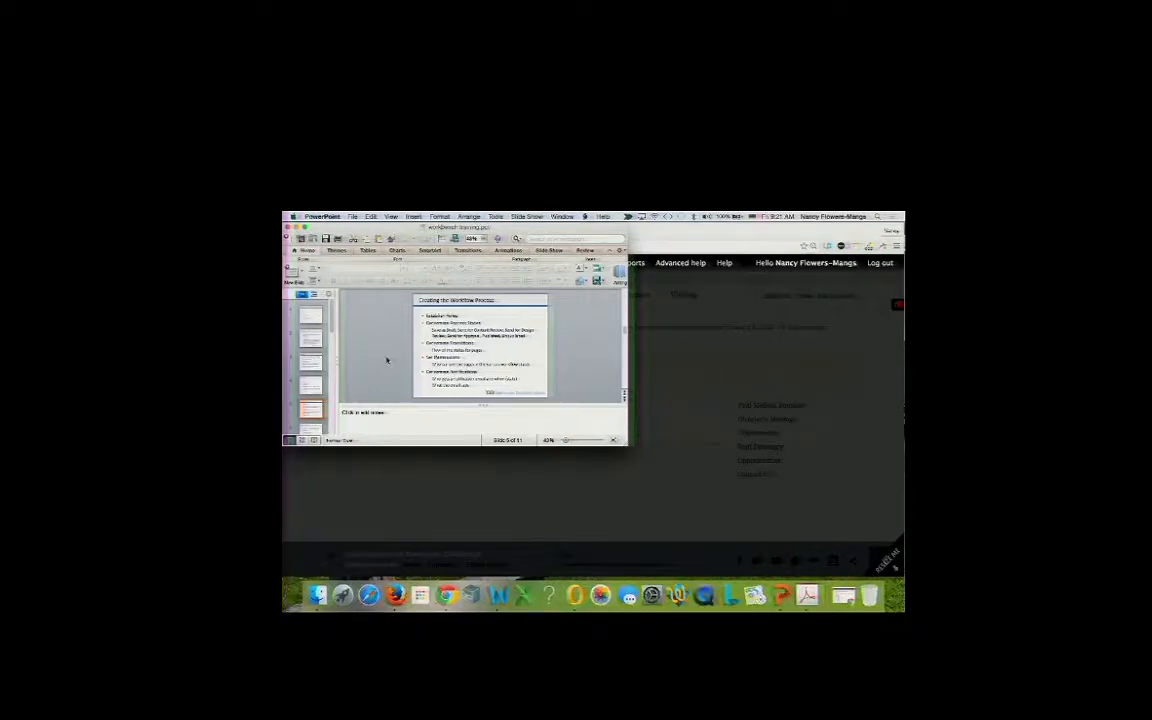
left_click(460, 351)
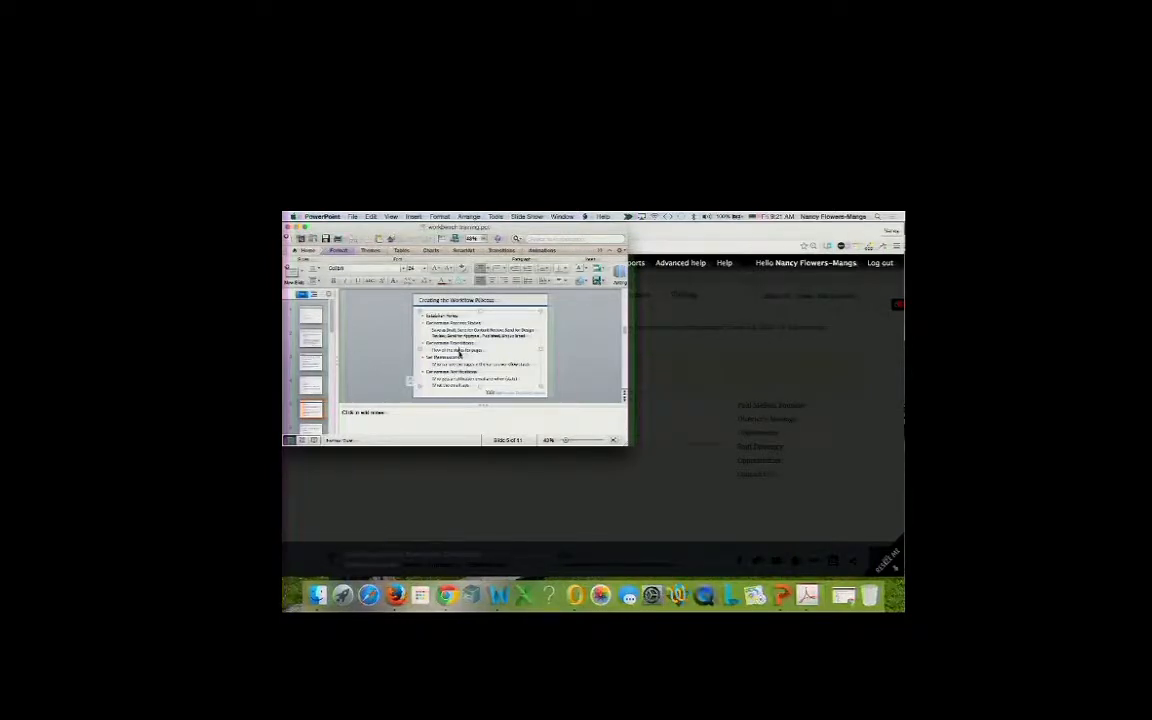
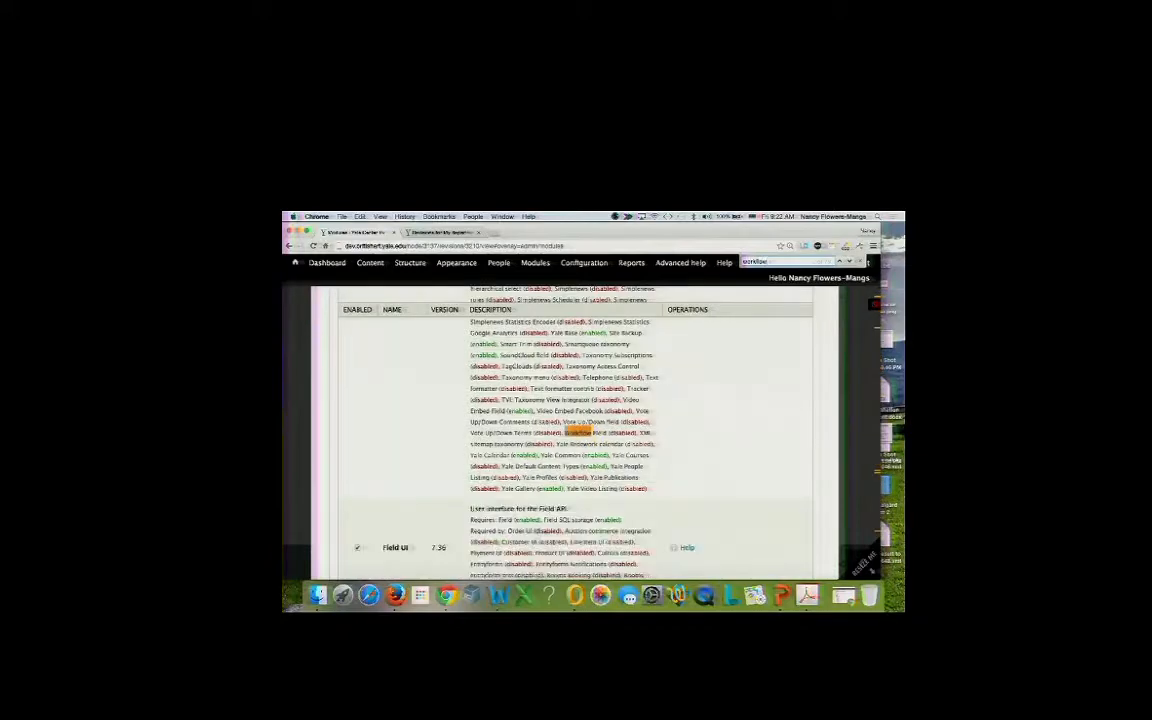
key("Return")
key("Return")
key("Return")
key("Return")
key("Return")
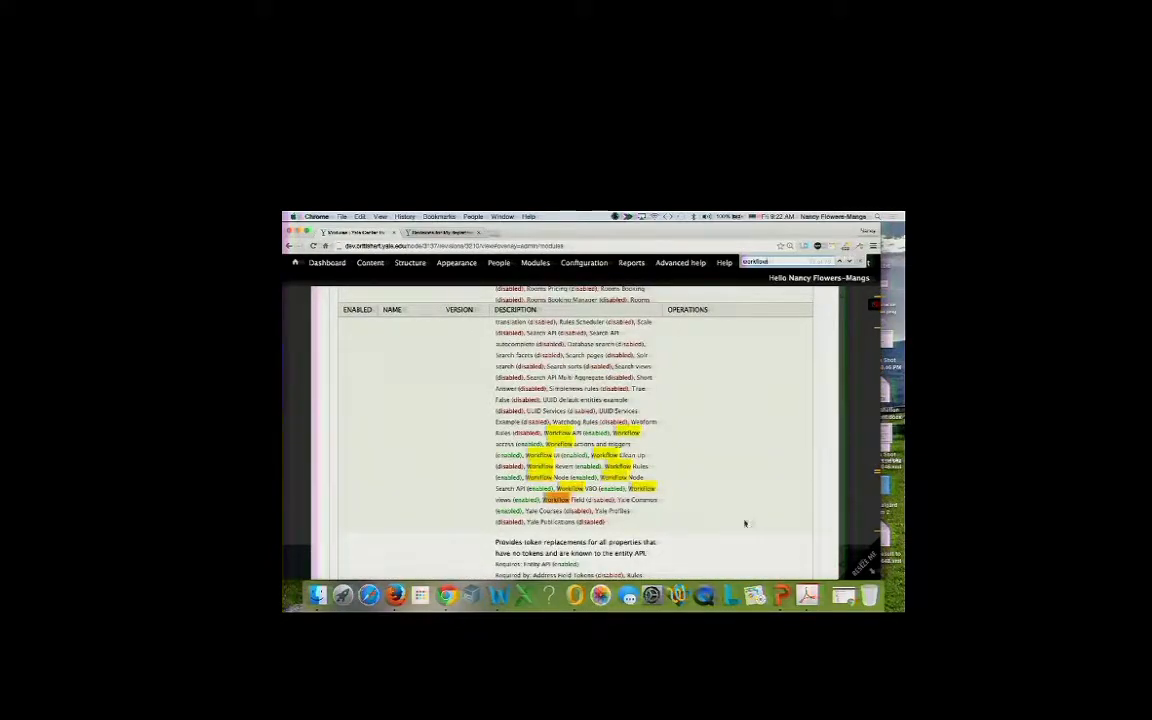
Find the Workflow module group and untick Workflow access and Workflow actions and triggers.
scroll(757, 486, "down", 5)
scroll(757, 486, "down", 10)
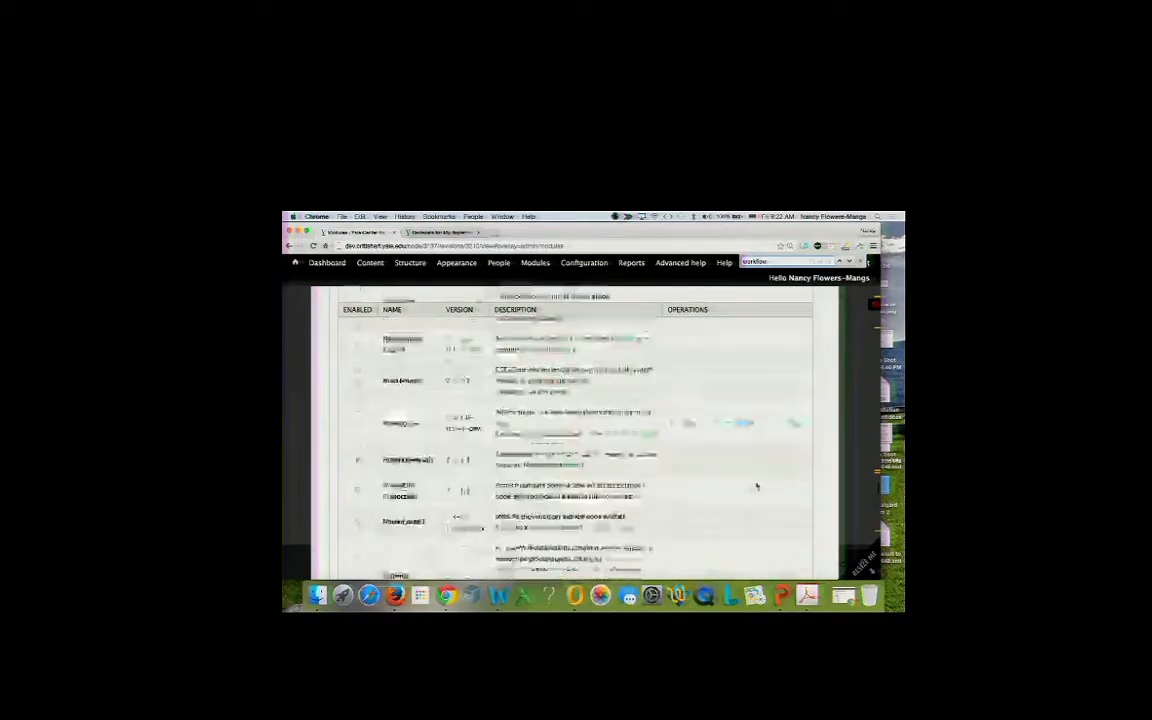
scroll(757, 486, "down", 10)
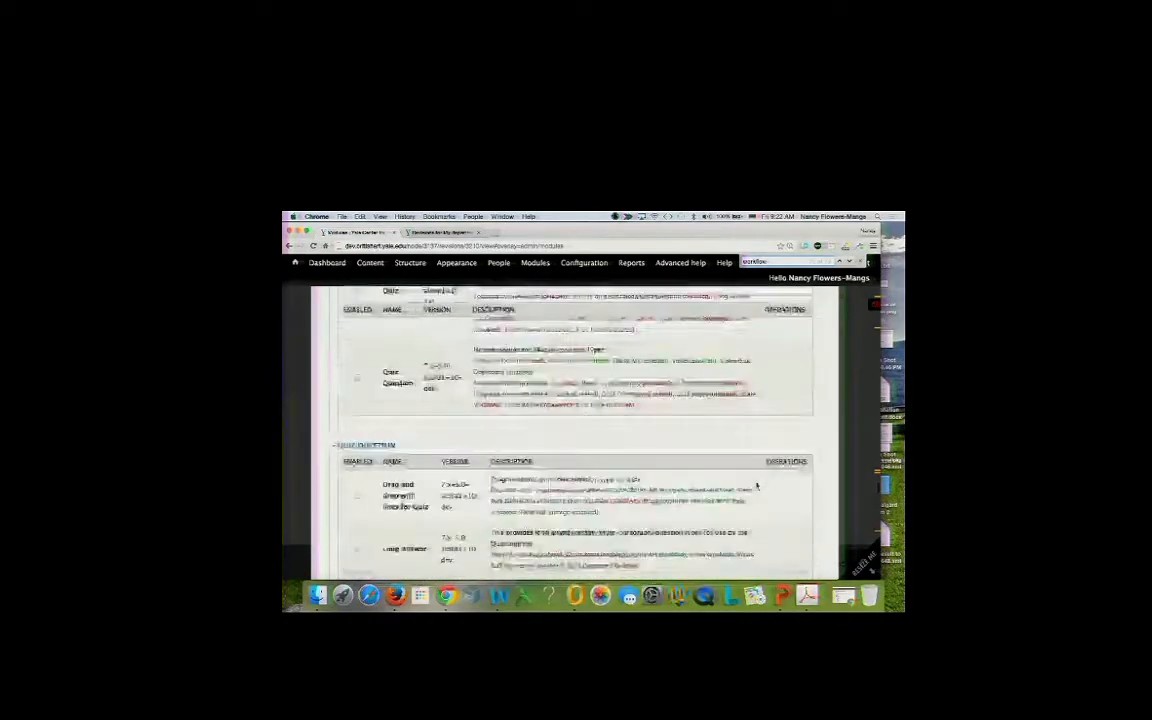
scroll(757, 486, "down", 10)
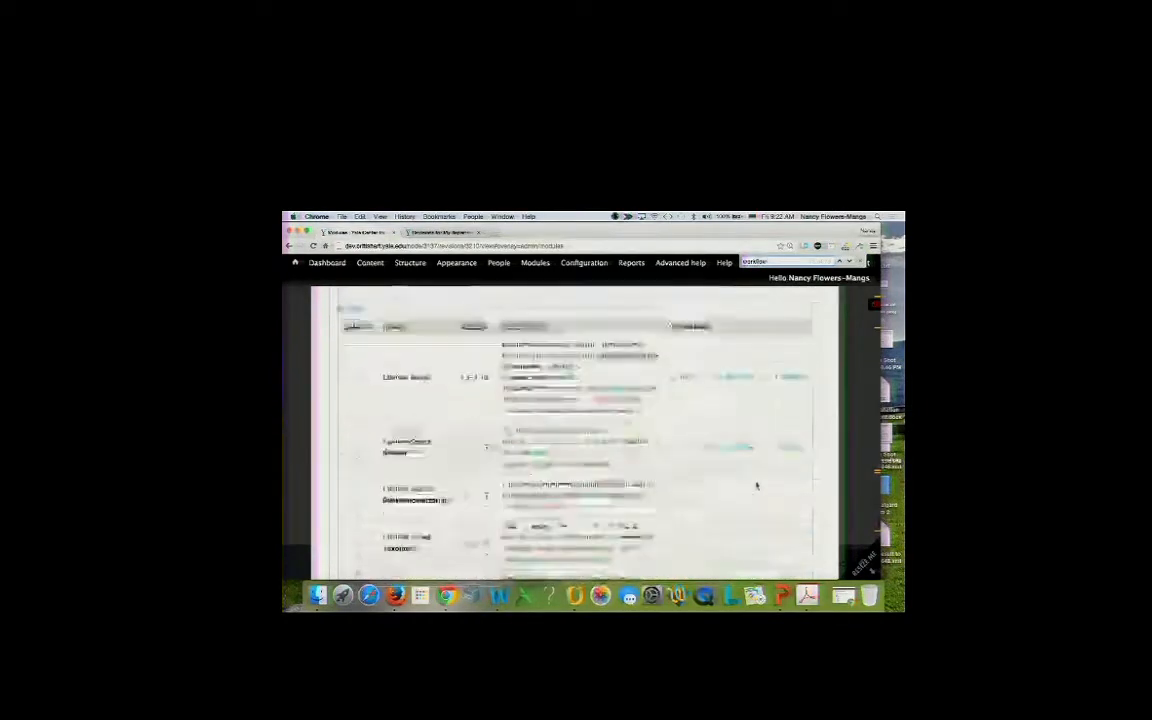
scroll(757, 486, "down", 10)
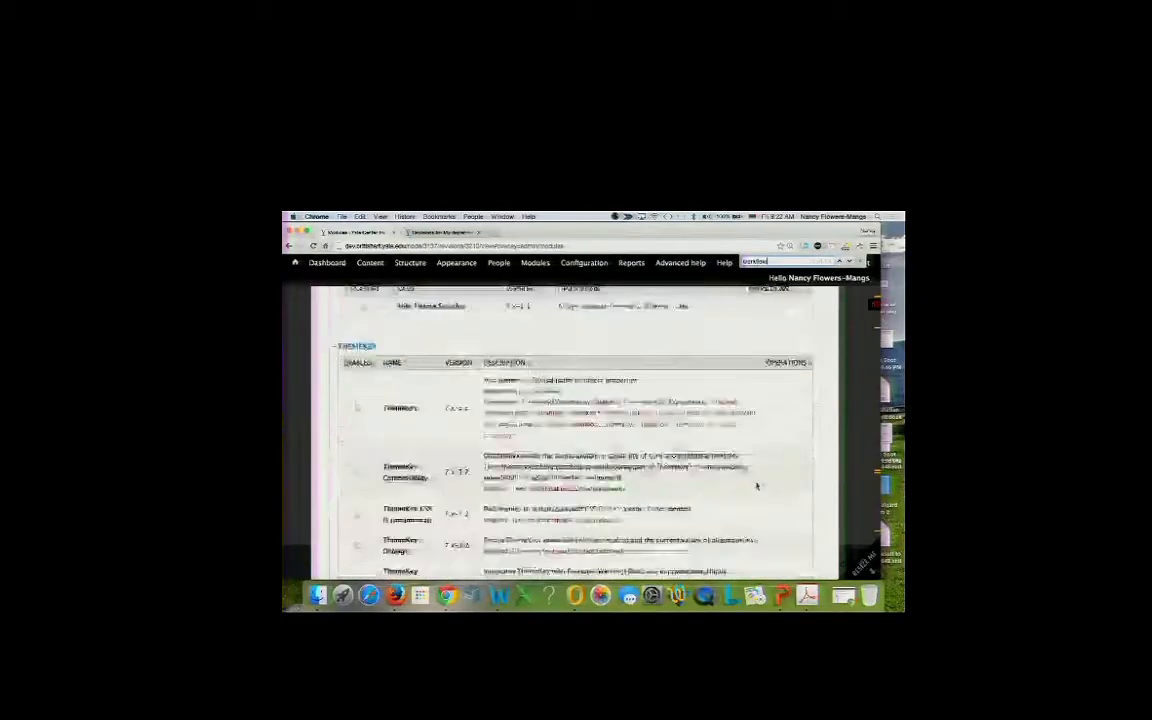
scroll(757, 486, "down", 10)
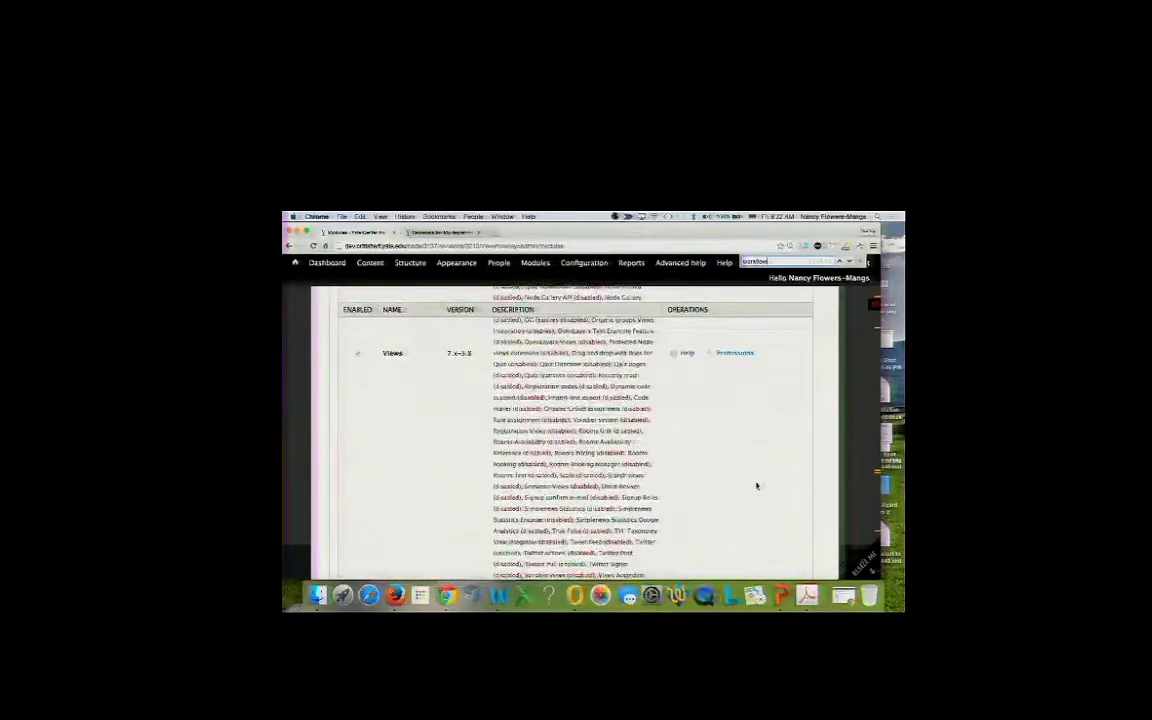
scroll(757, 486, "down", 10)
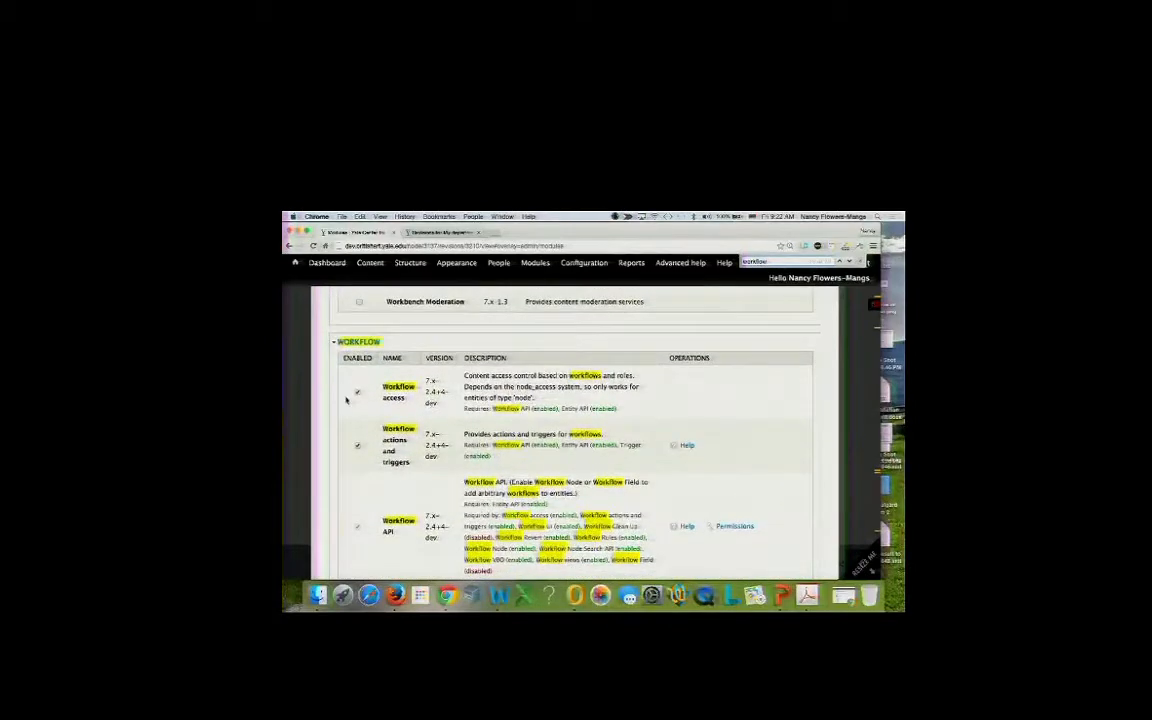
left_click(357, 392)
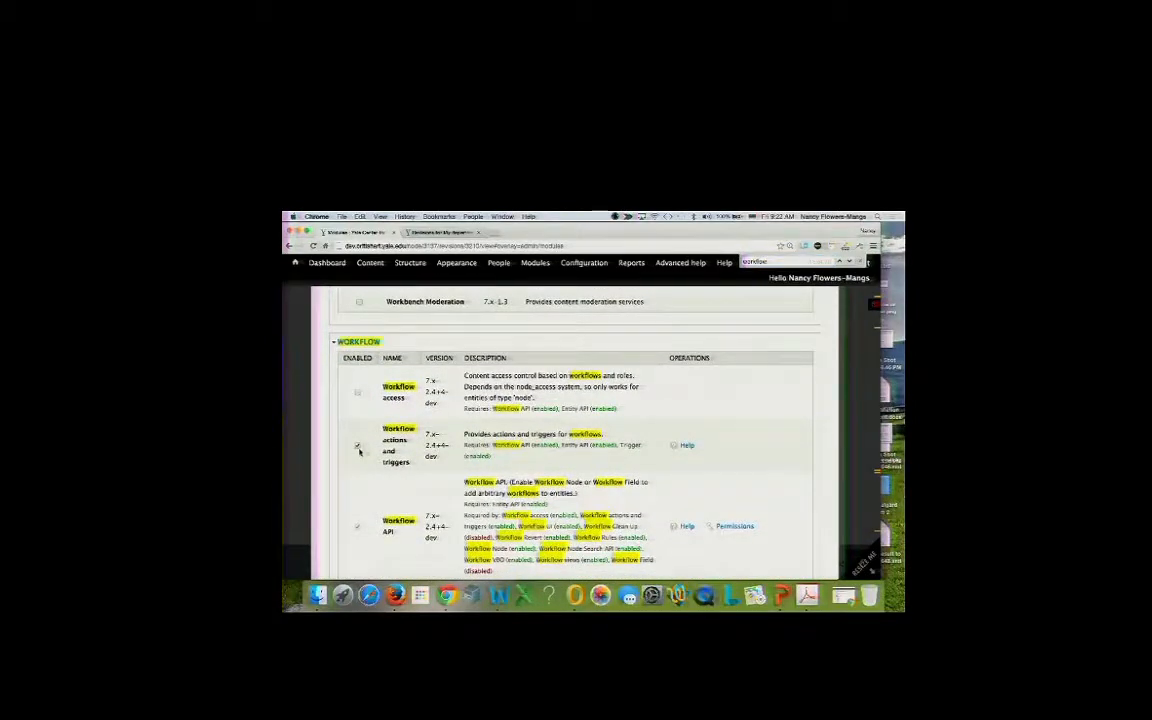
left_click(358, 445)
Untick the Workflow Node Search API, Revert, Rules and UI modules.
scroll(360, 523, "down", 5)
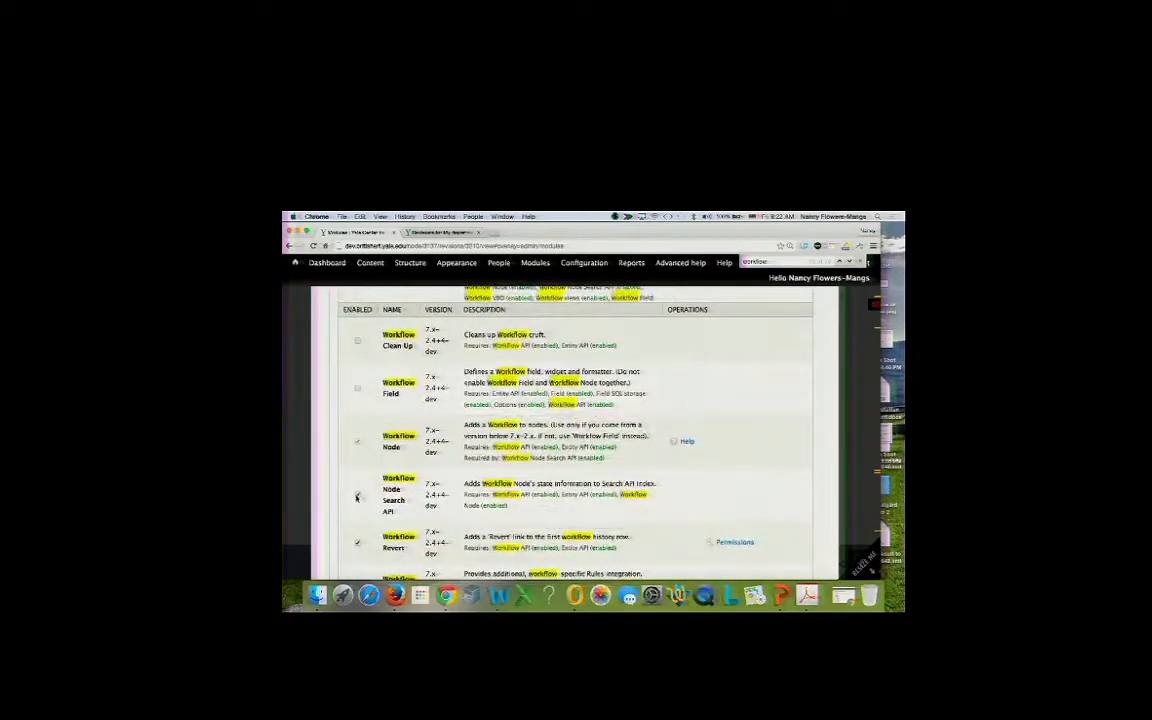
left_click(357, 496)
left_click(358, 544)
scroll(356, 490, "down", 5)
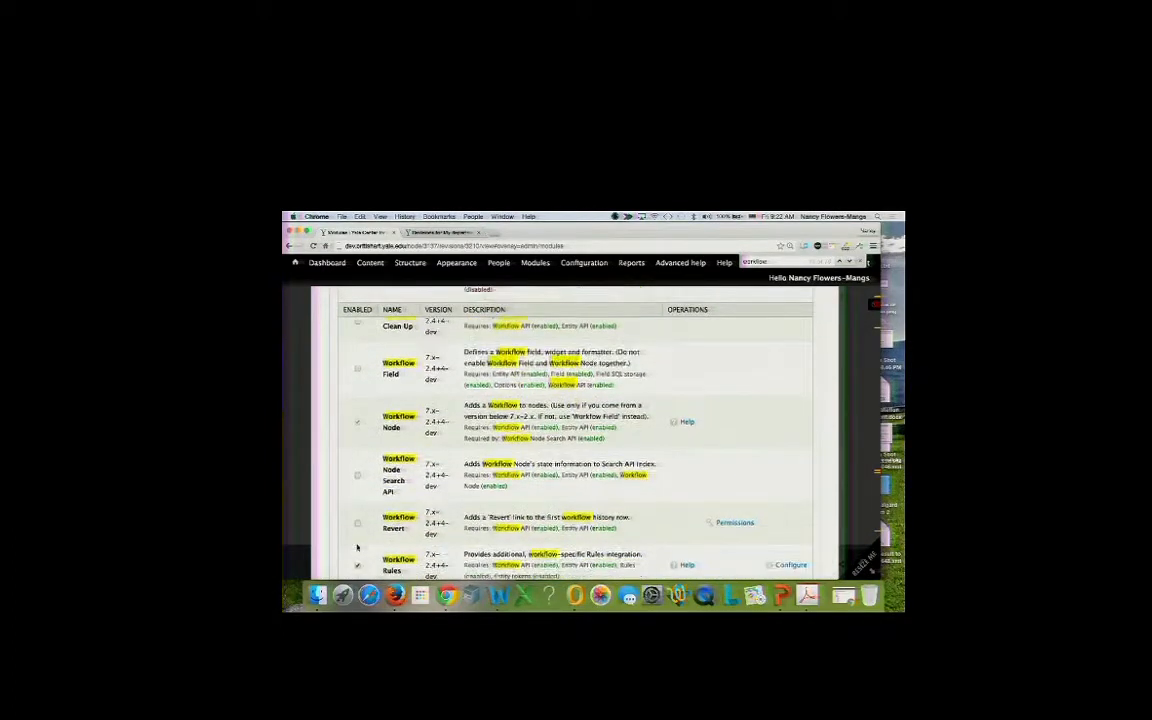
left_click(357, 425)
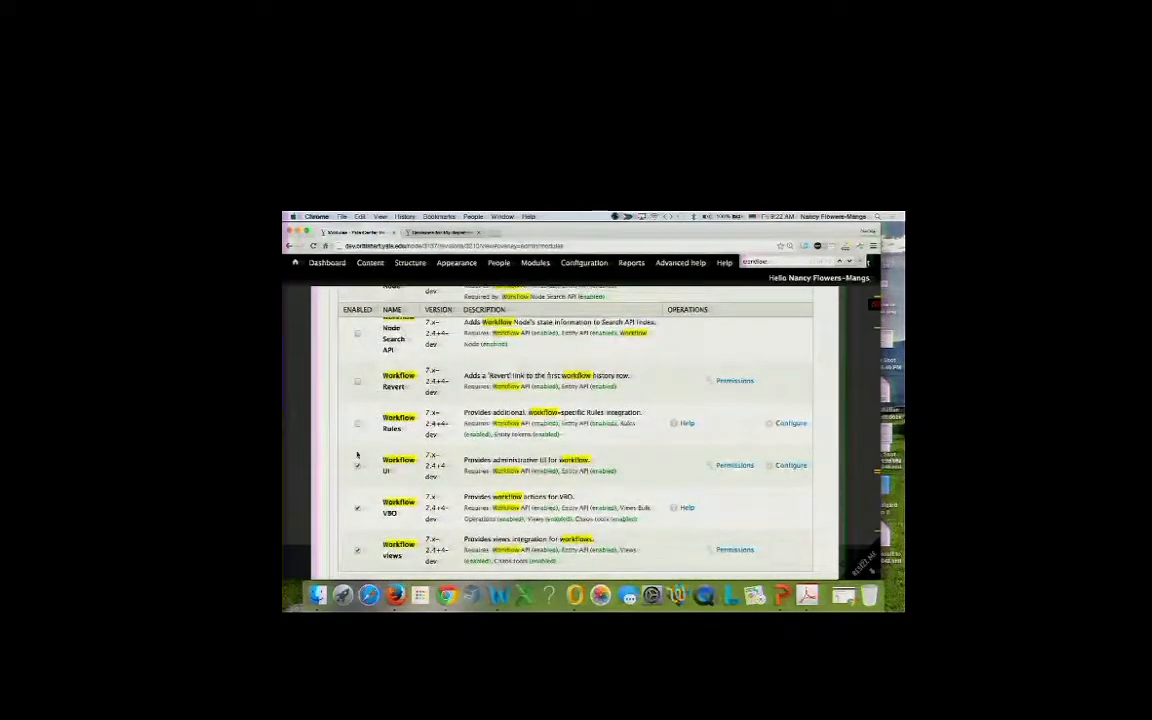
left_click(357, 466)
scroll(358, 548, "up", 4)
scroll(357, 553, "up", 5)
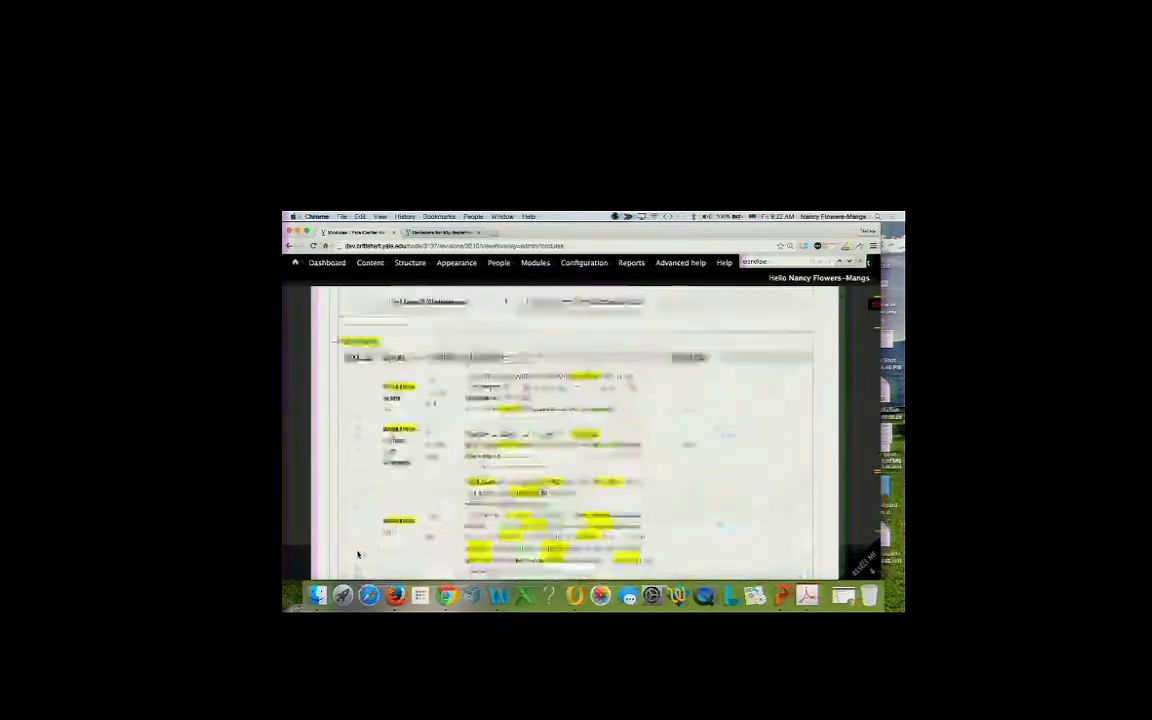
Search the Modules page for 'revisioning' and untick the Revisioning UX module.
type("revisioning")
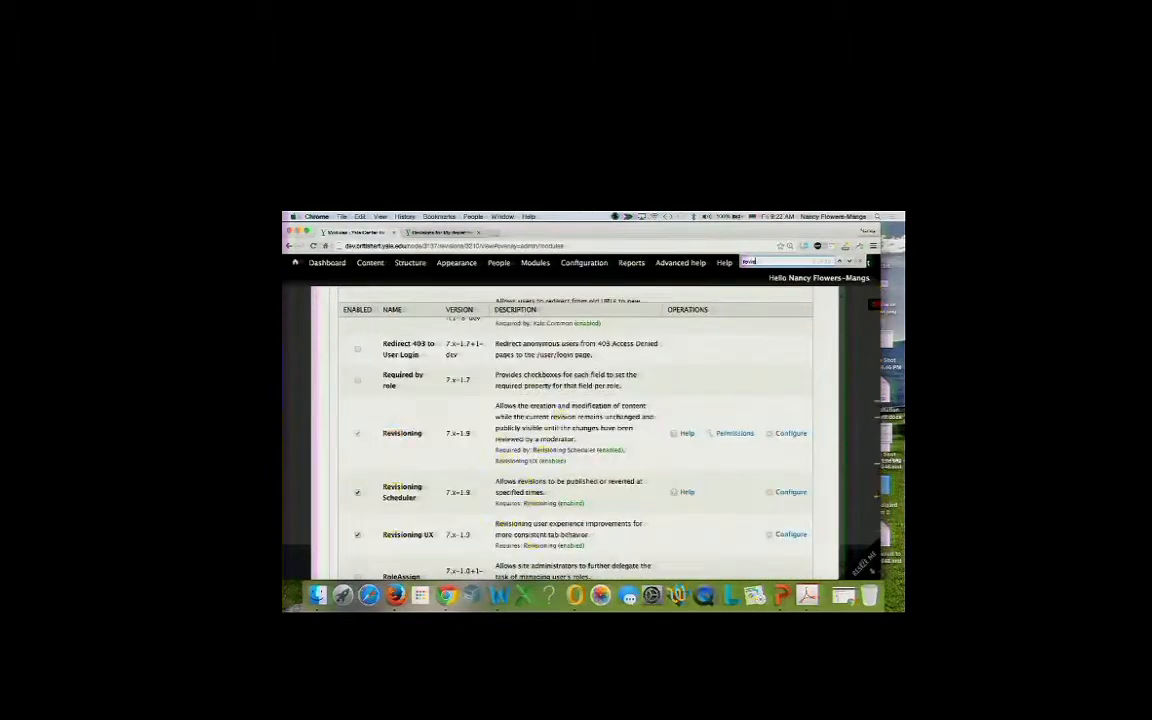
left_click(358, 535)
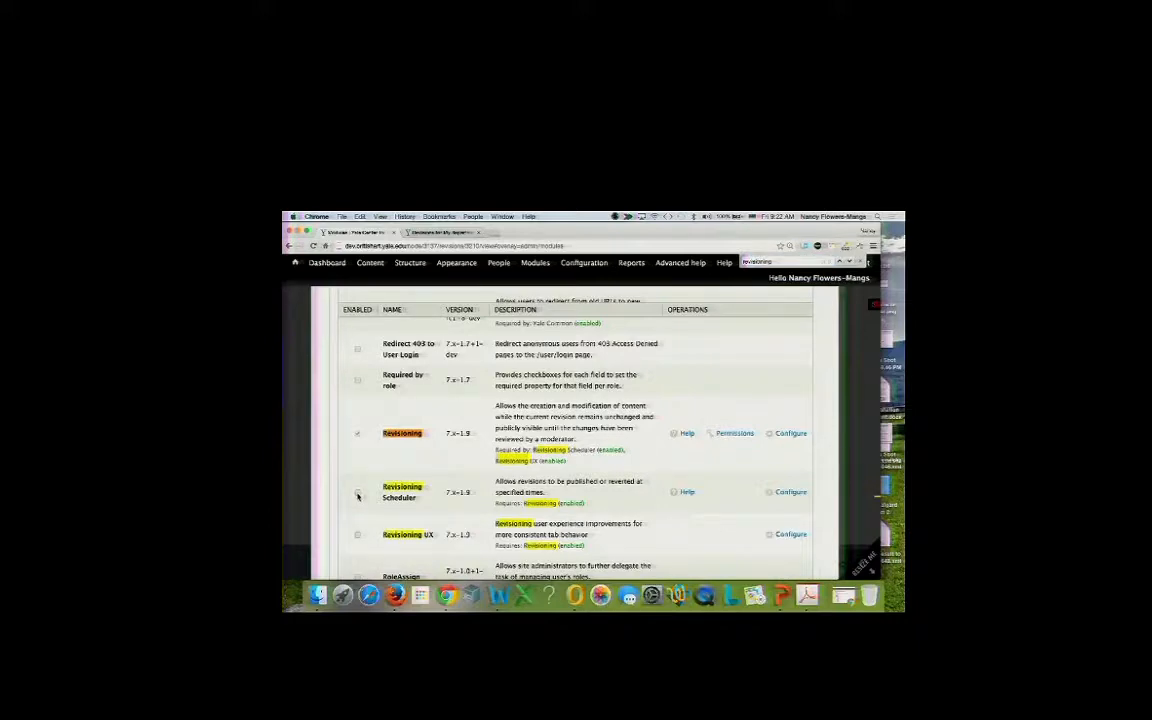
scroll(358, 496, "down", 3)
scroll(358, 496, "down", 10)
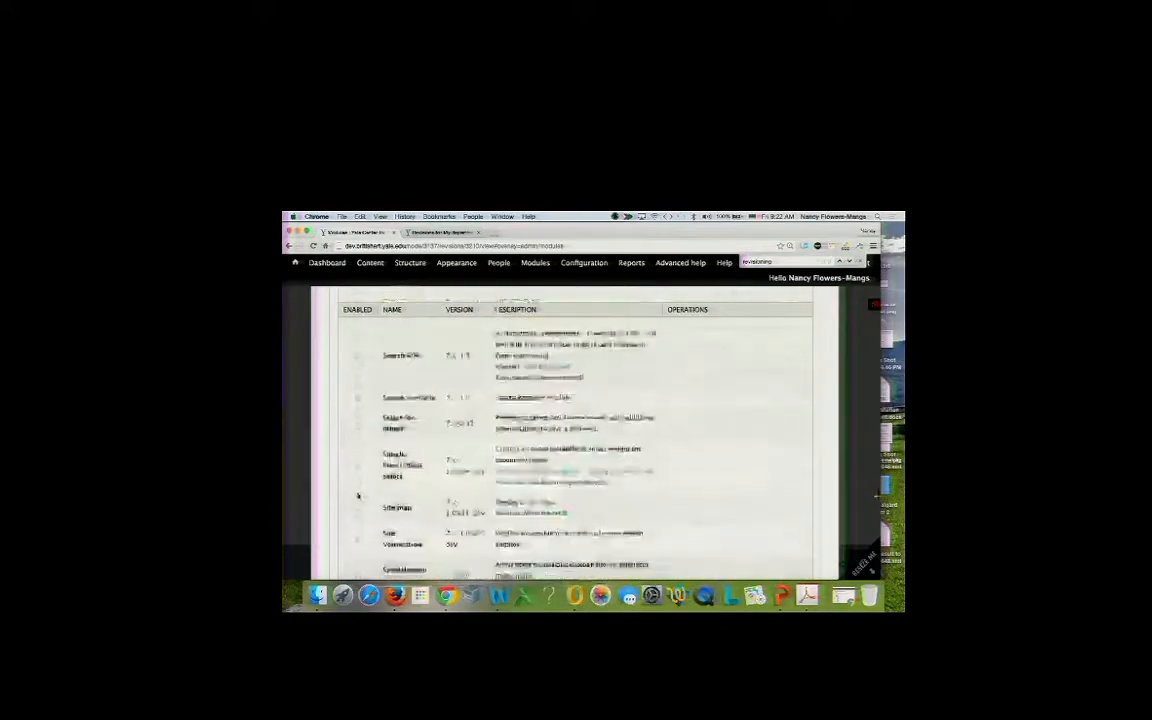
scroll(358, 496, "down", 10)
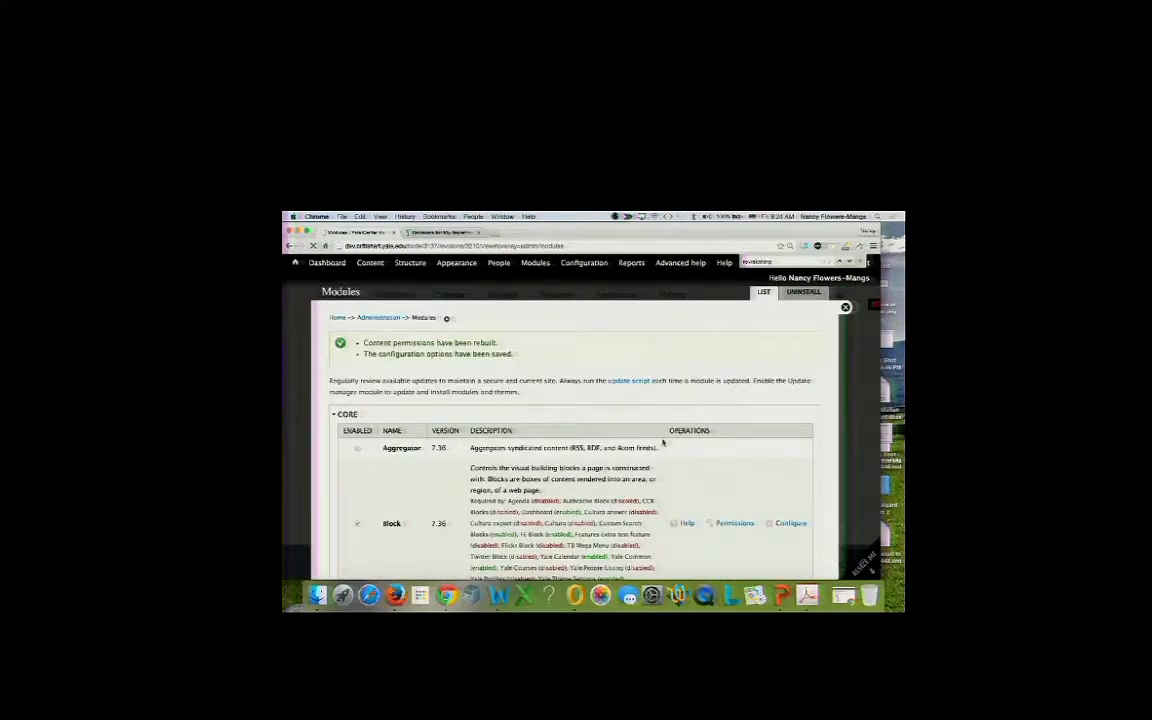
Search for 'revision', untick the Revisioning module, and scroll down to Save configuration.
scroll(662, 441, "down", 15)
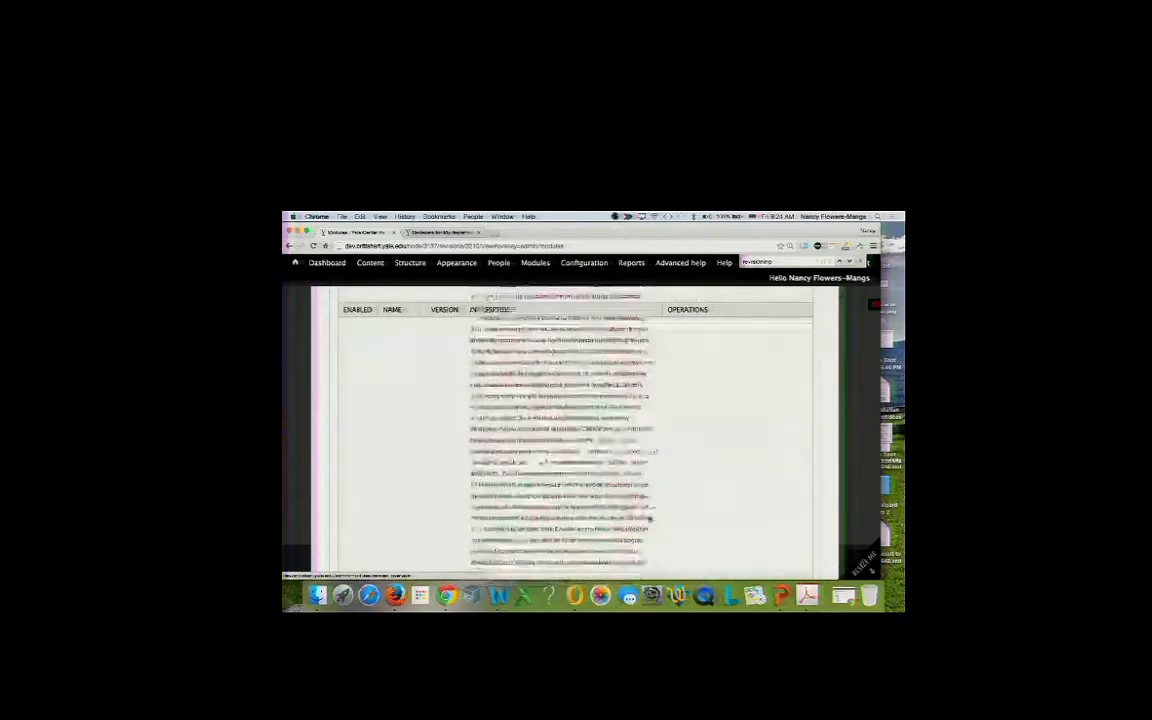
scroll(649, 520, "down", 15)
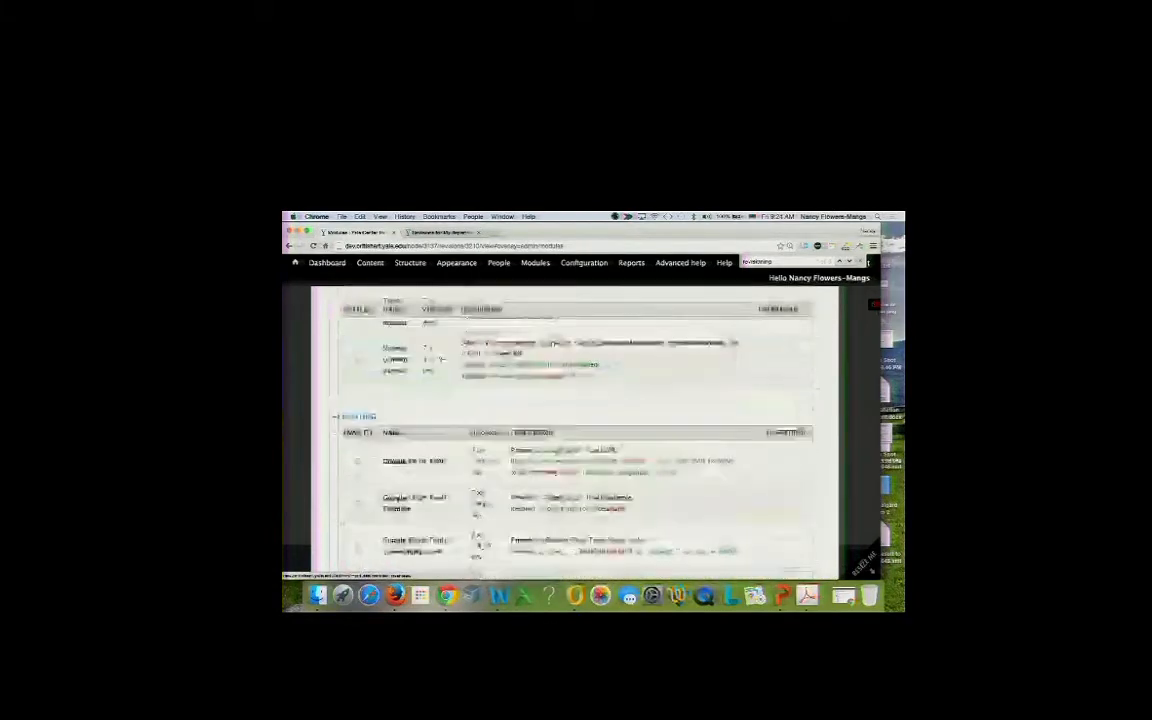
key("super+f")
type("rev")
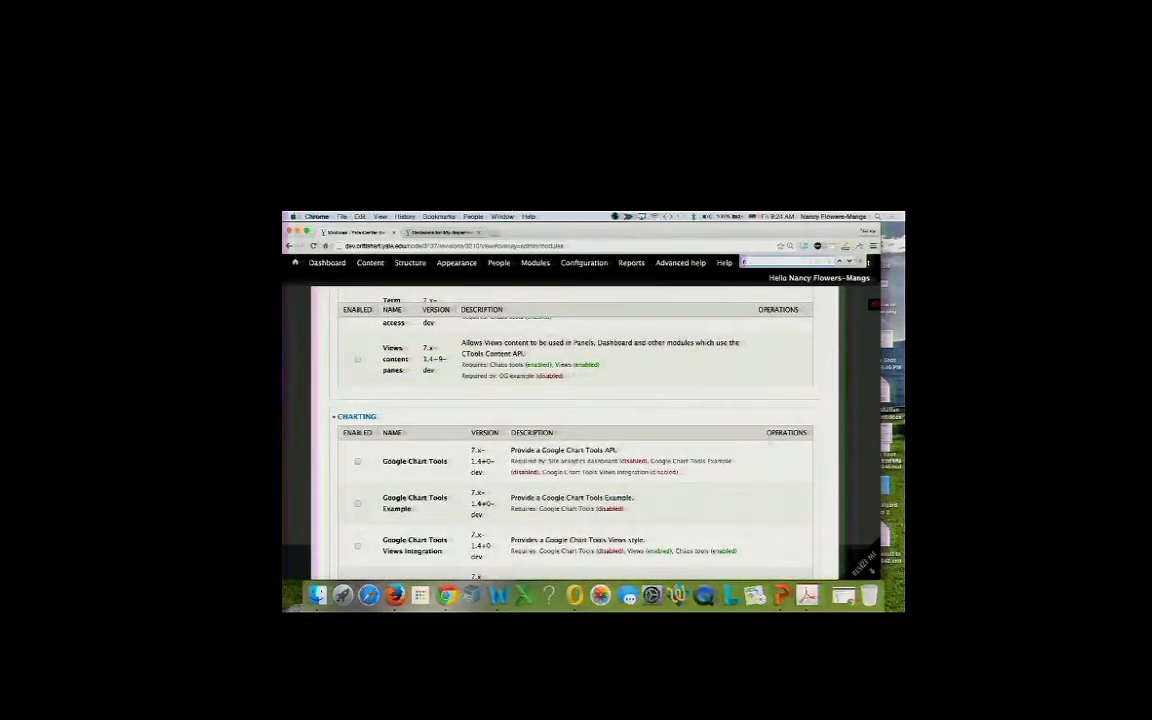
type("ision")
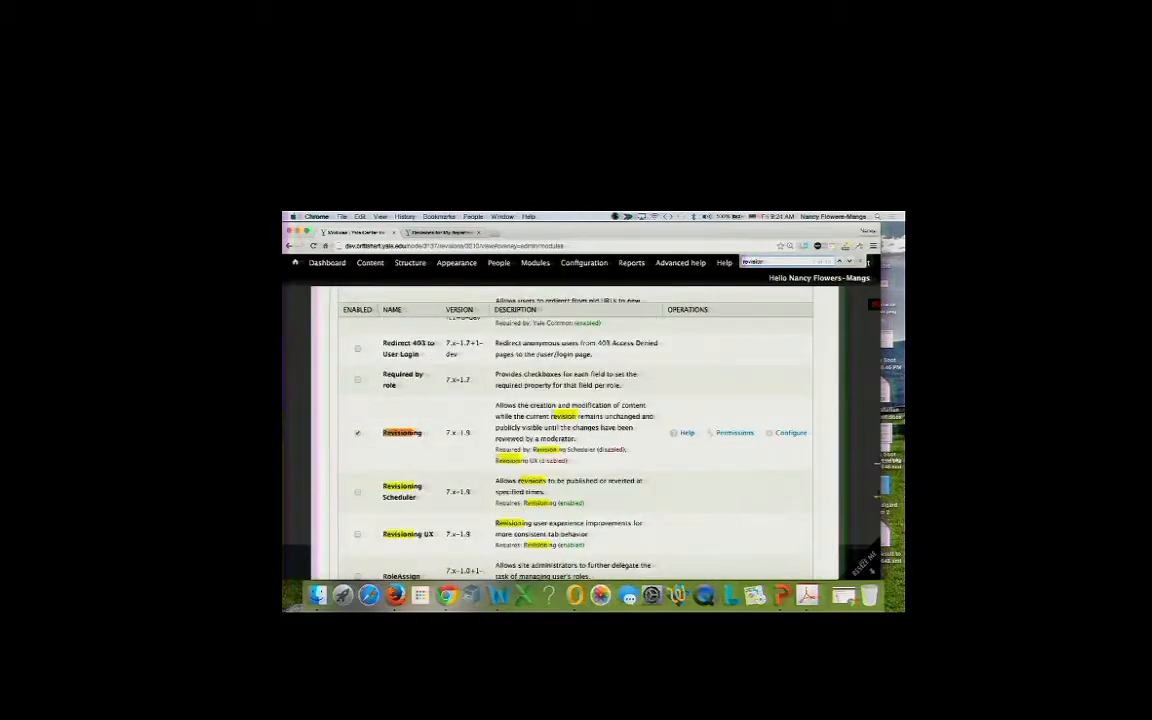
left_click(358, 433)
scroll(485, 440, "down", 10)
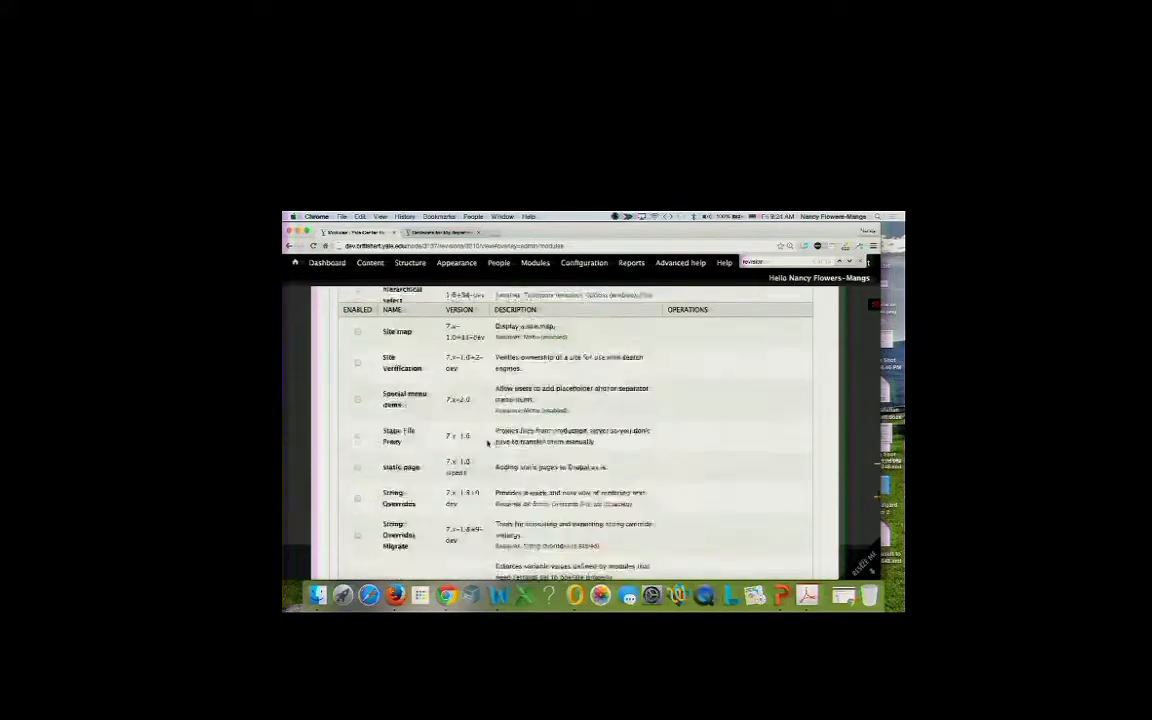
scroll(485, 438, "down", 10)
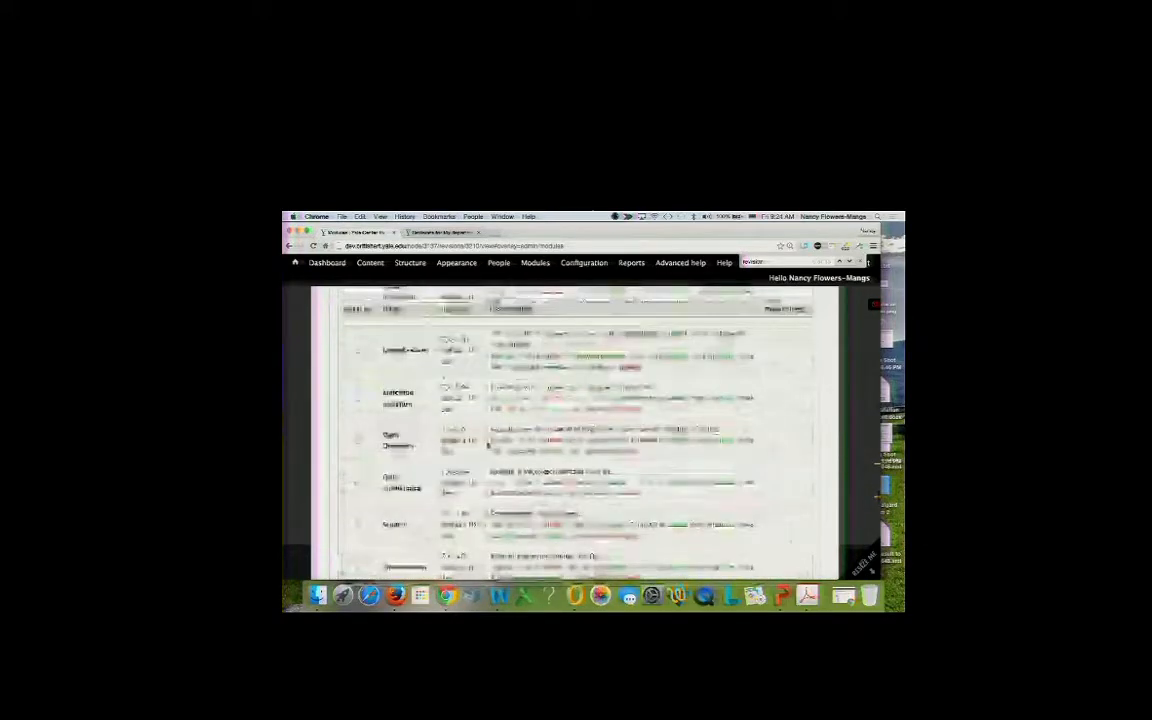
scroll(632, 462, "down", 10)
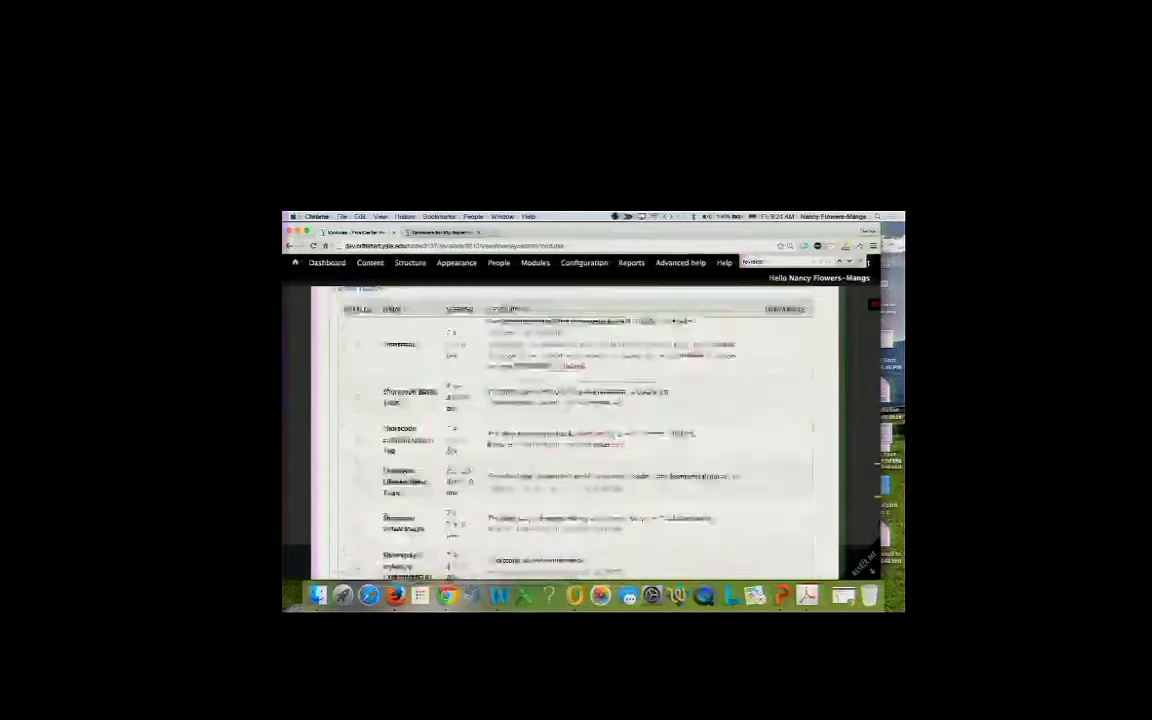
scroll(488, 444, "down", 10)
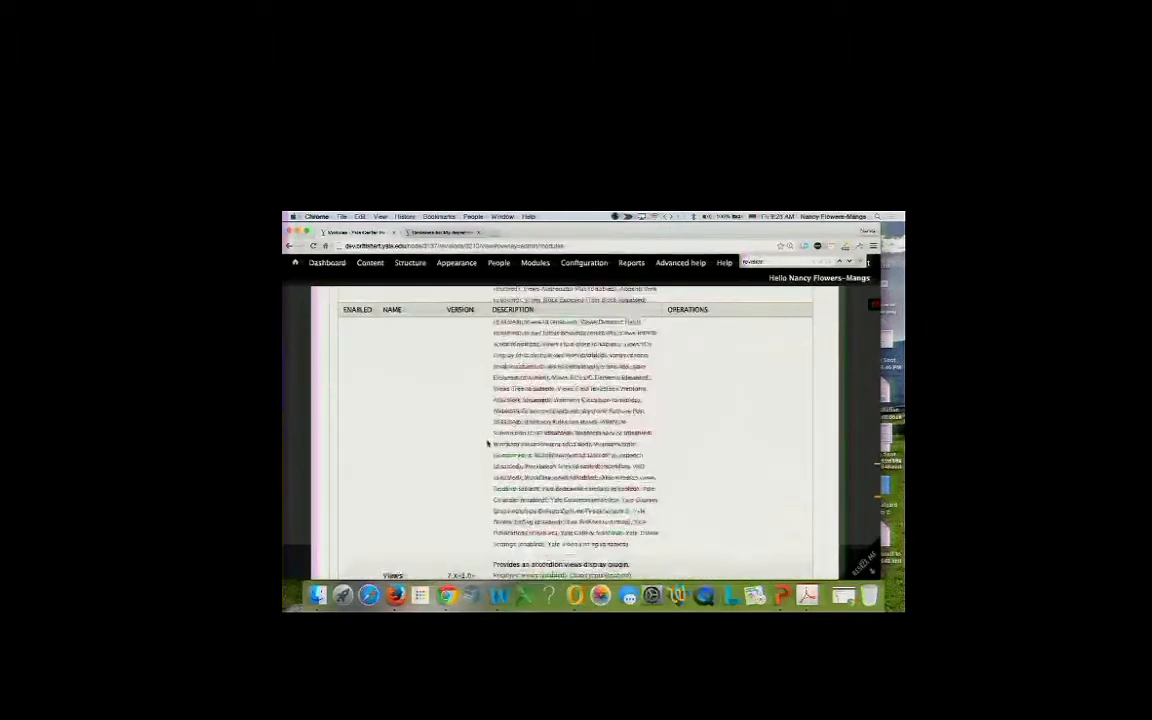
scroll(488, 444, "down", 10)
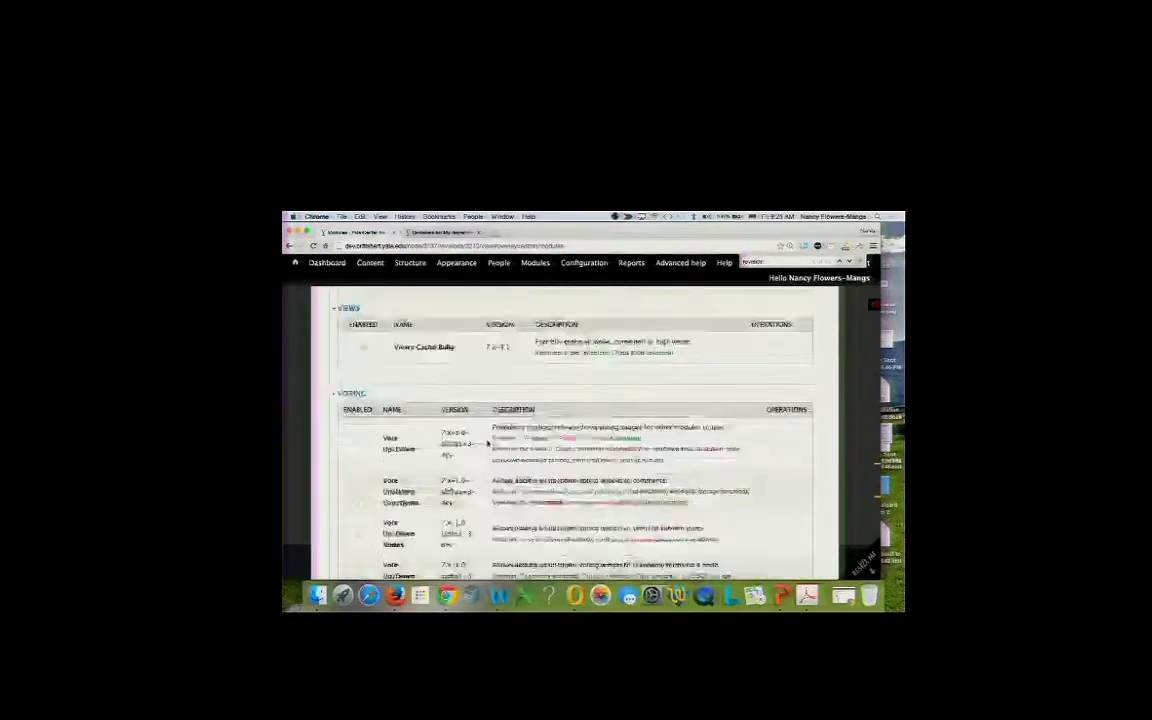
scroll(488, 441, "down", 10)
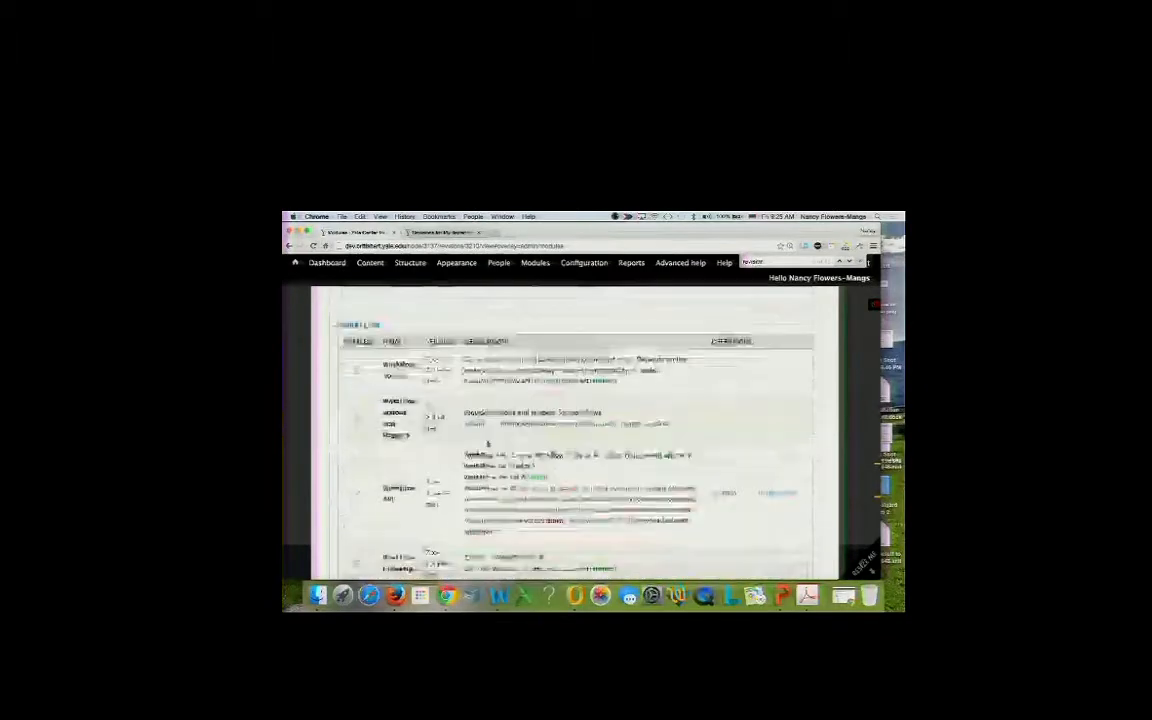
scroll(488, 441, "up", 5)
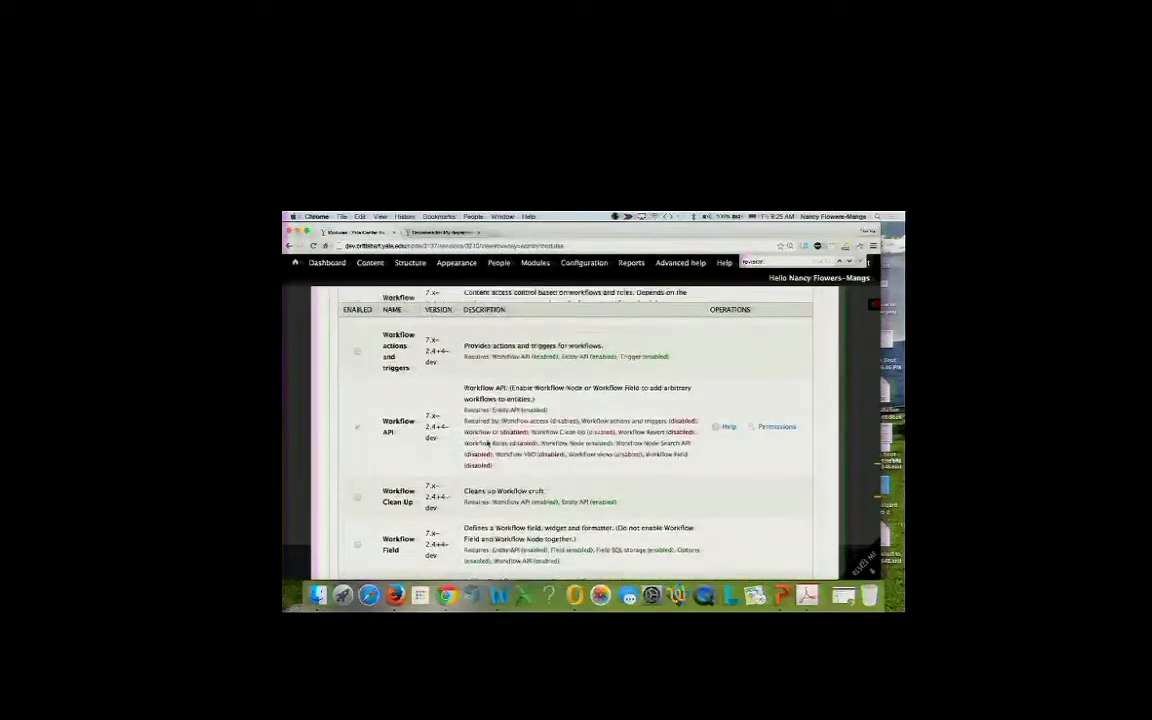
scroll(362, 433, "up", 3)
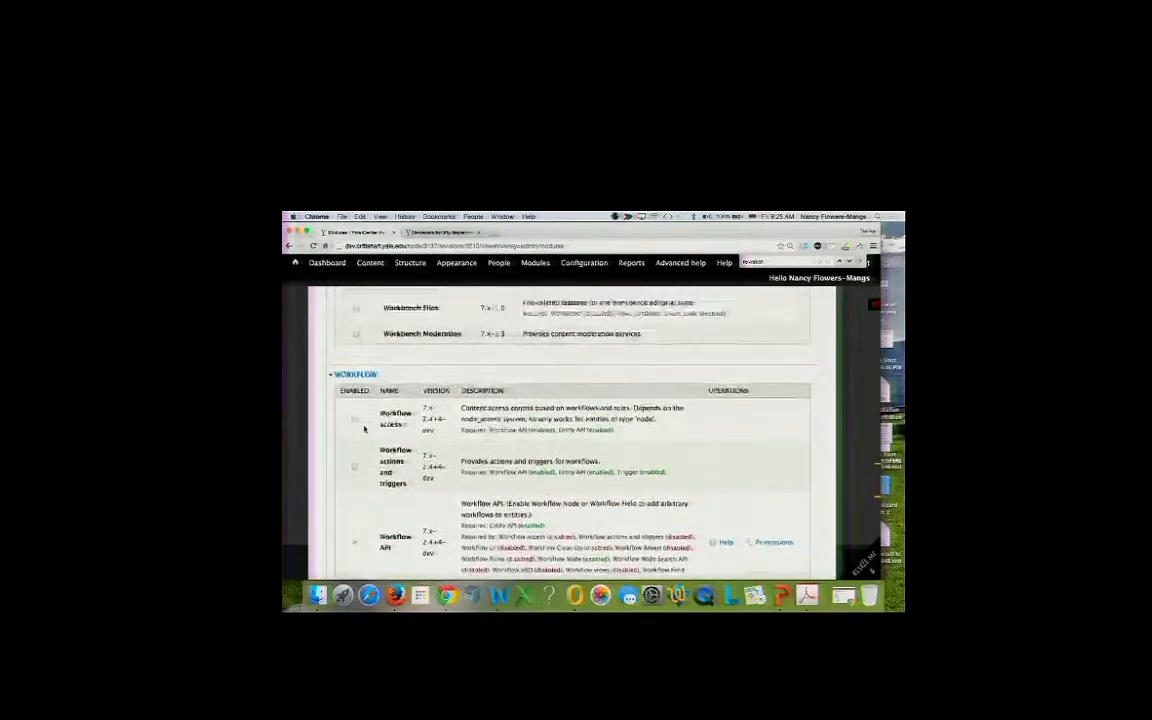
scroll(364, 429, "down", 5)
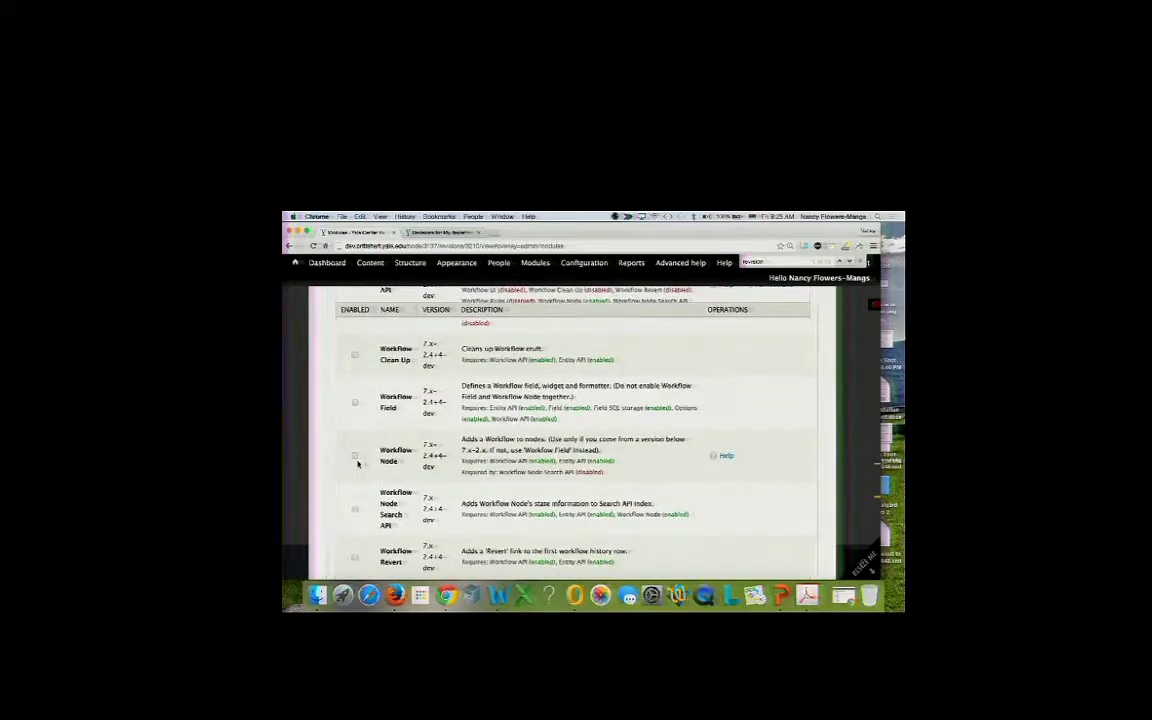
scroll(357, 463, "down", 10)
scroll(357, 463, "down", 5)
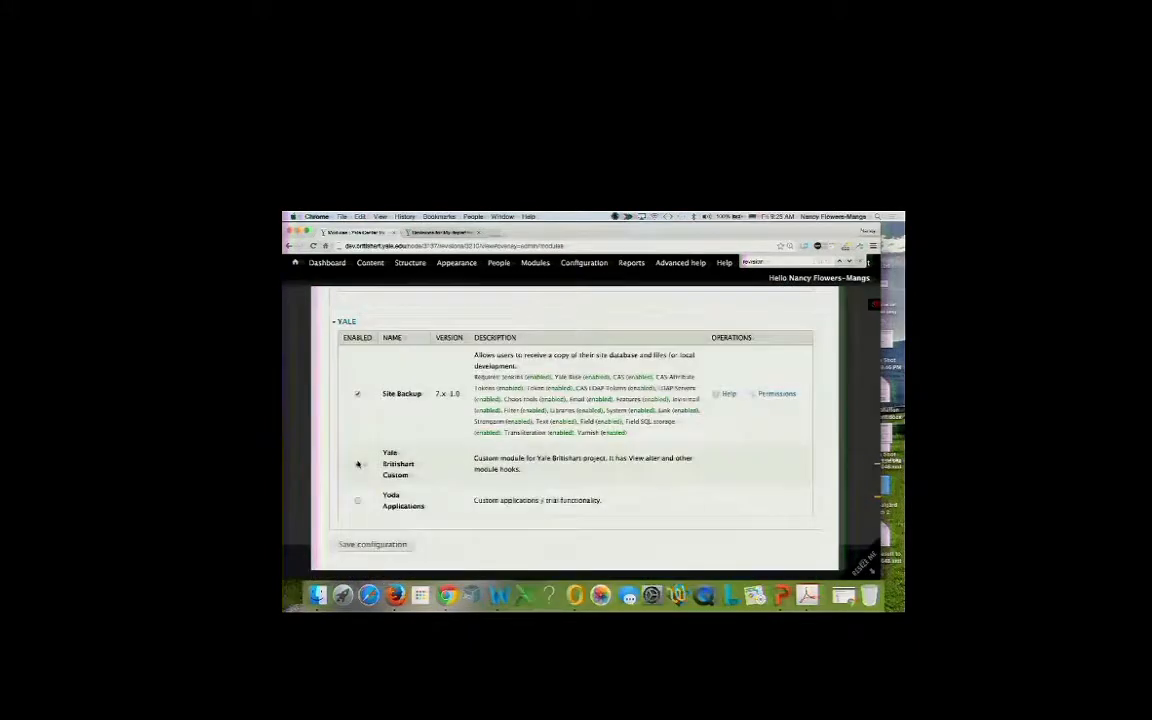
Save the module configuration so Revisioning is disabled.
left_click(372, 546)
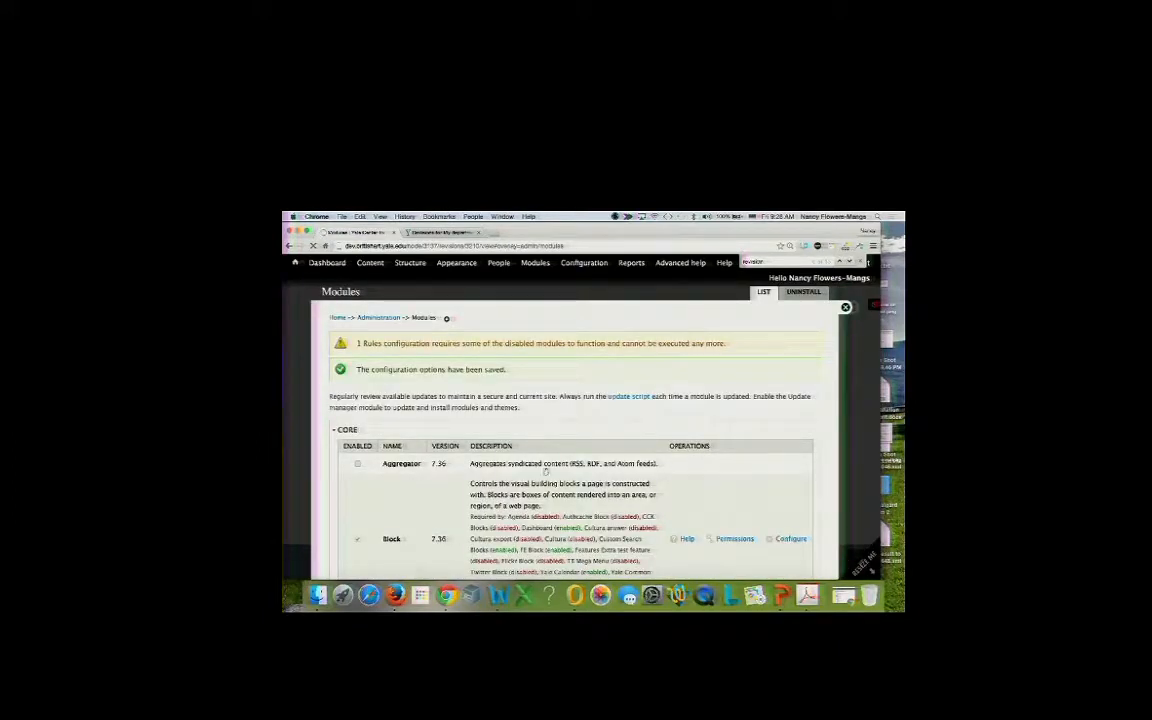
scroll(619, 431, "down", 15)
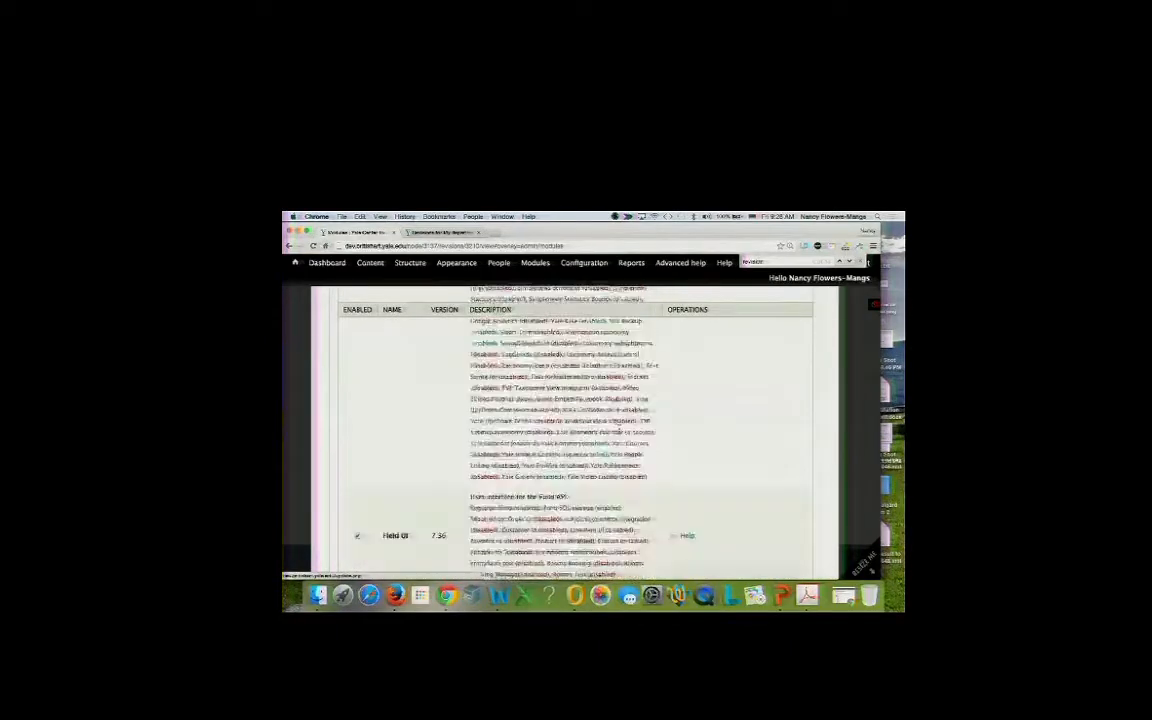
scroll(619, 431, "down", 10)
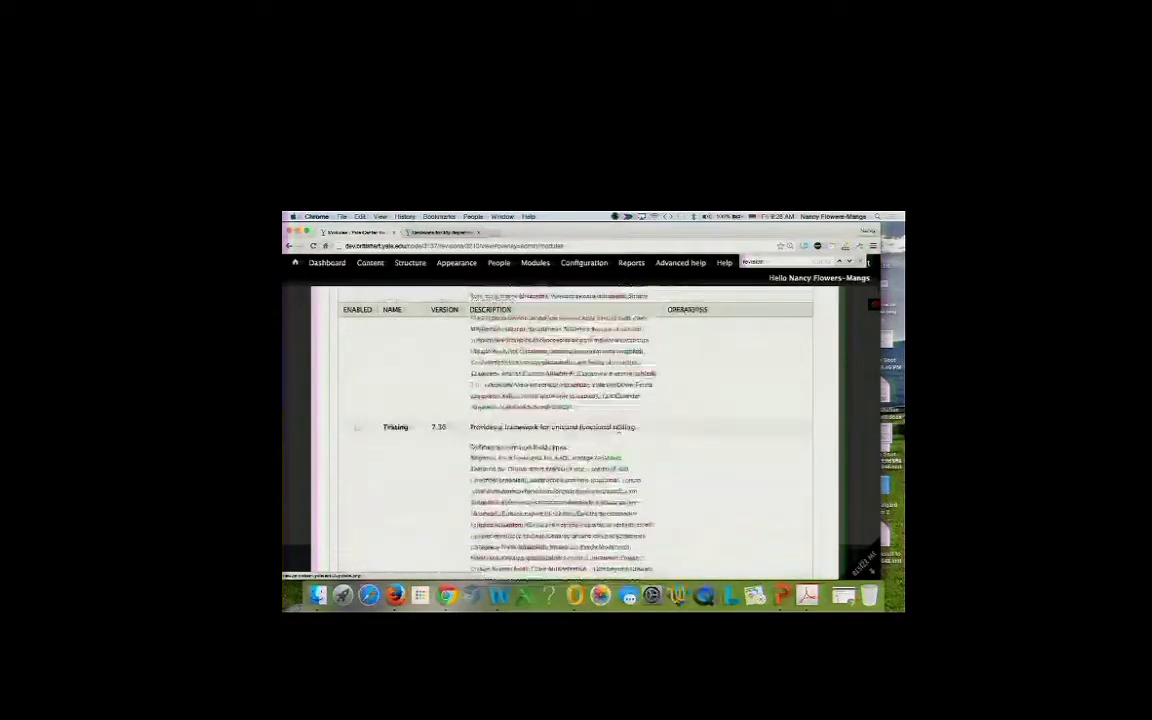
scroll(619, 431, "down", 15)
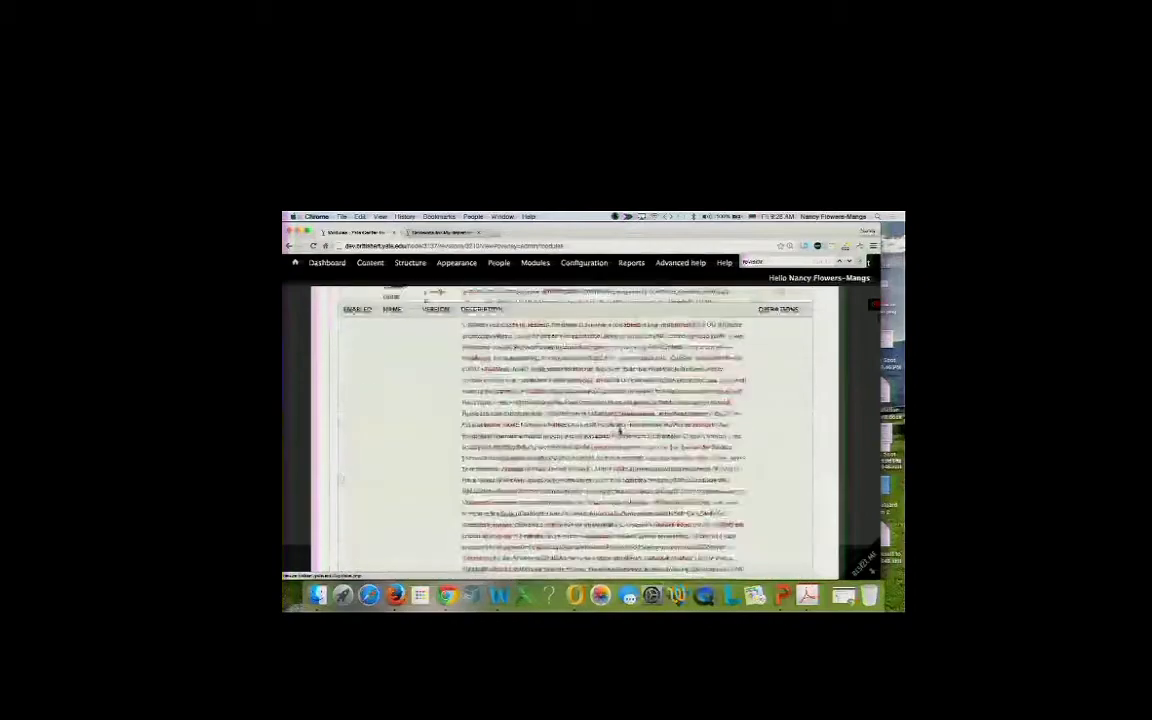
scroll(619, 431, "down", 15)
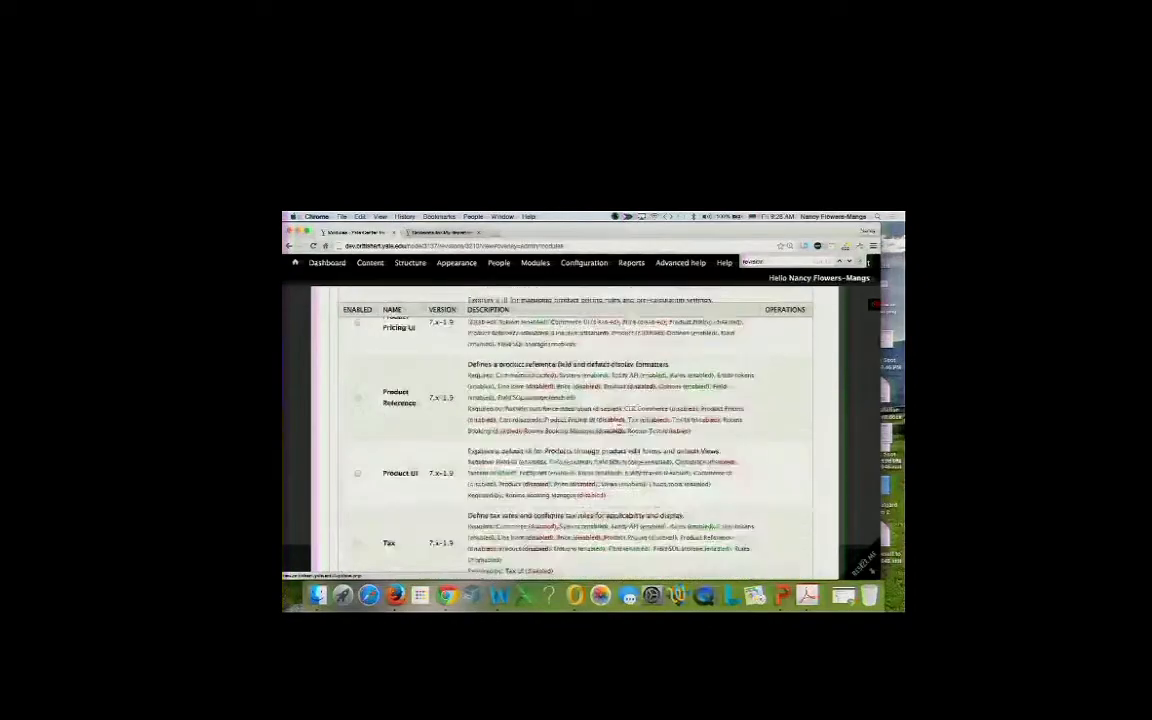
scroll(619, 431, "down", 15)
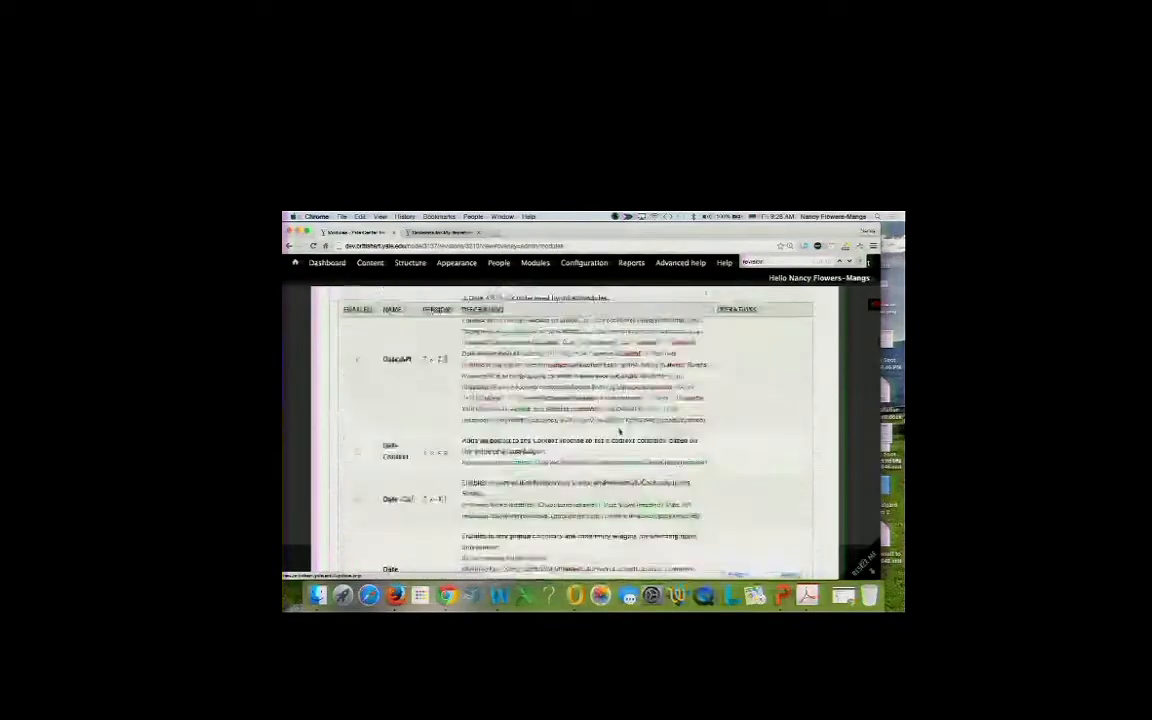
scroll(619, 431, "down", 15)
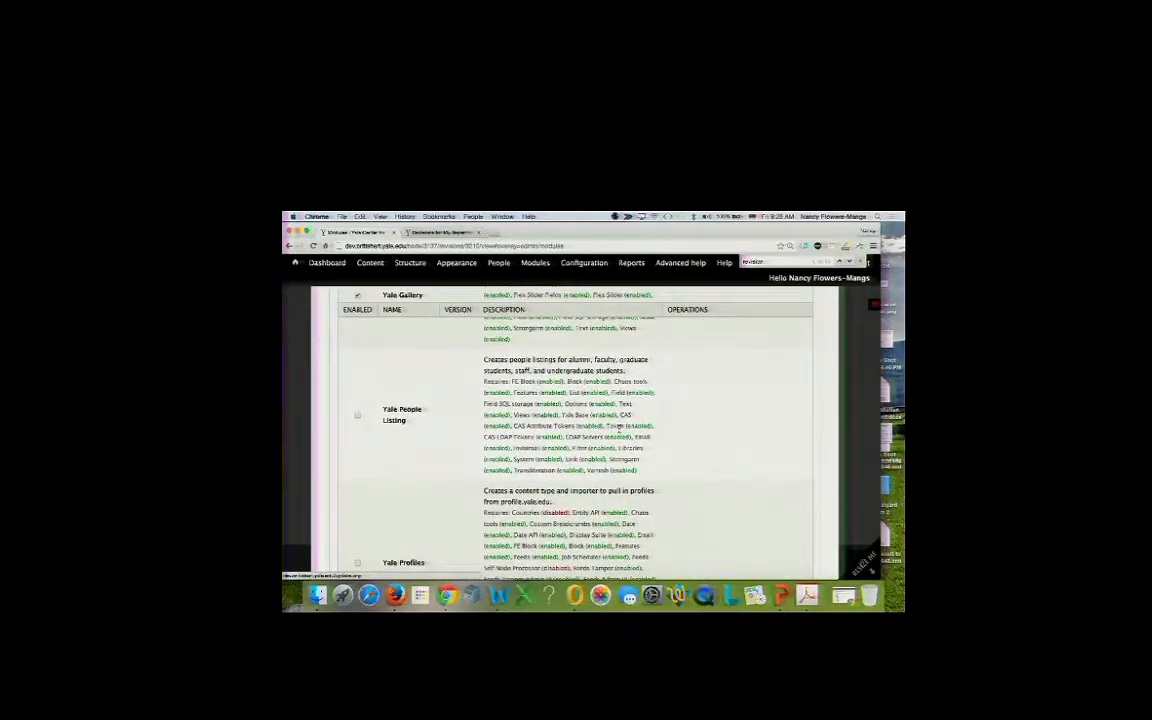
scroll(619, 431, "down", 10)
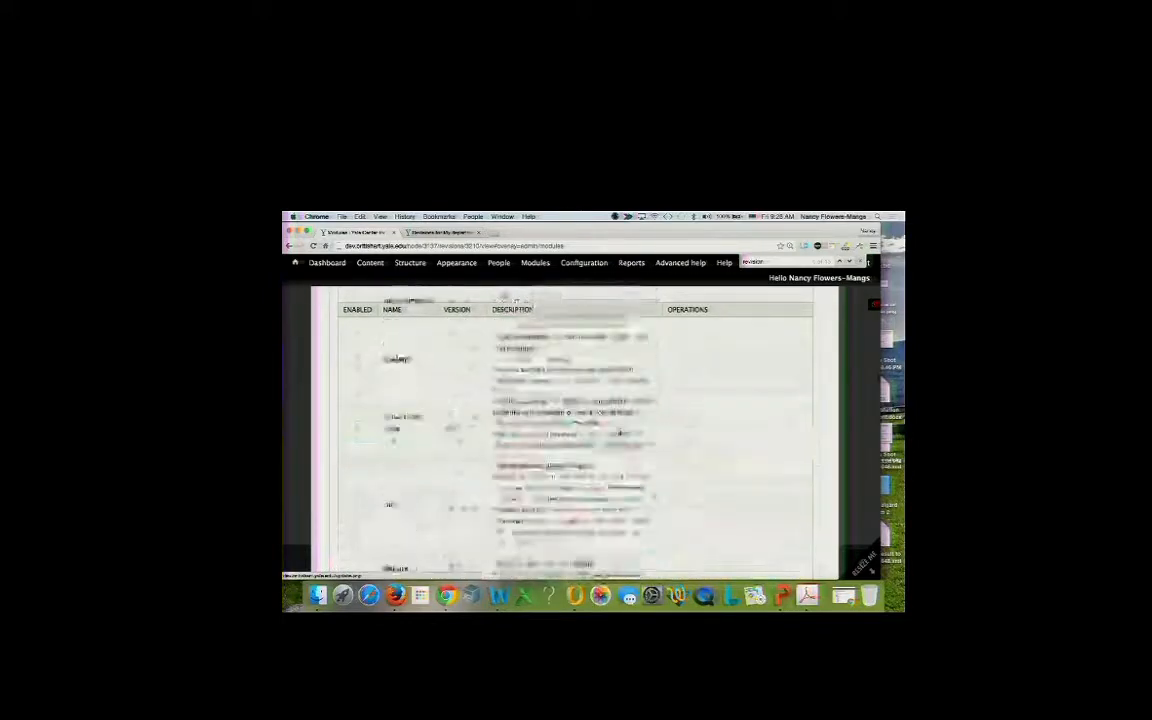
scroll(619, 431, "down", 10)
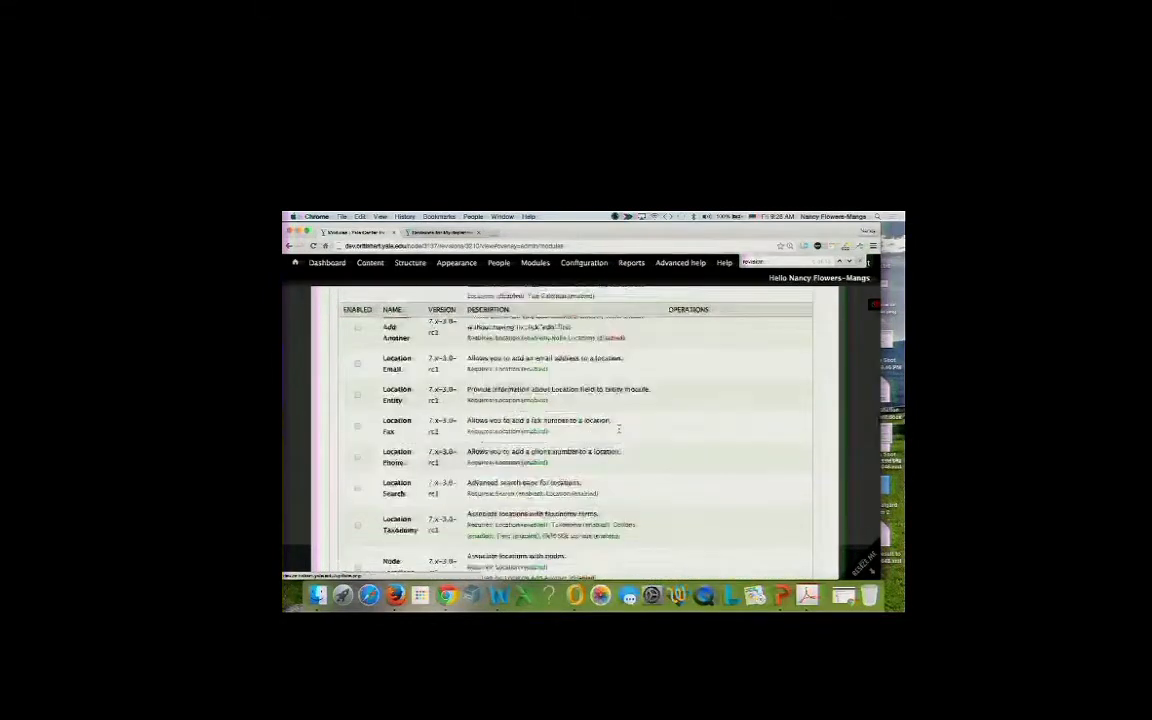
scroll(619, 431, "down", 10)
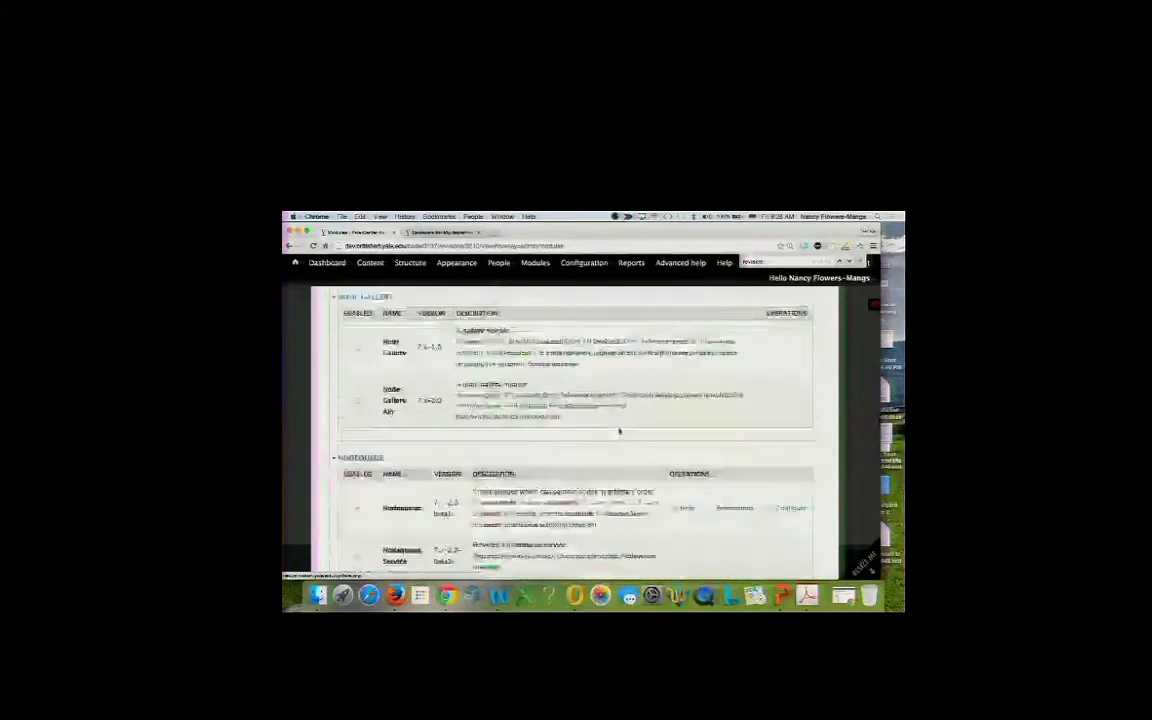
scroll(619, 431, "down", 10)
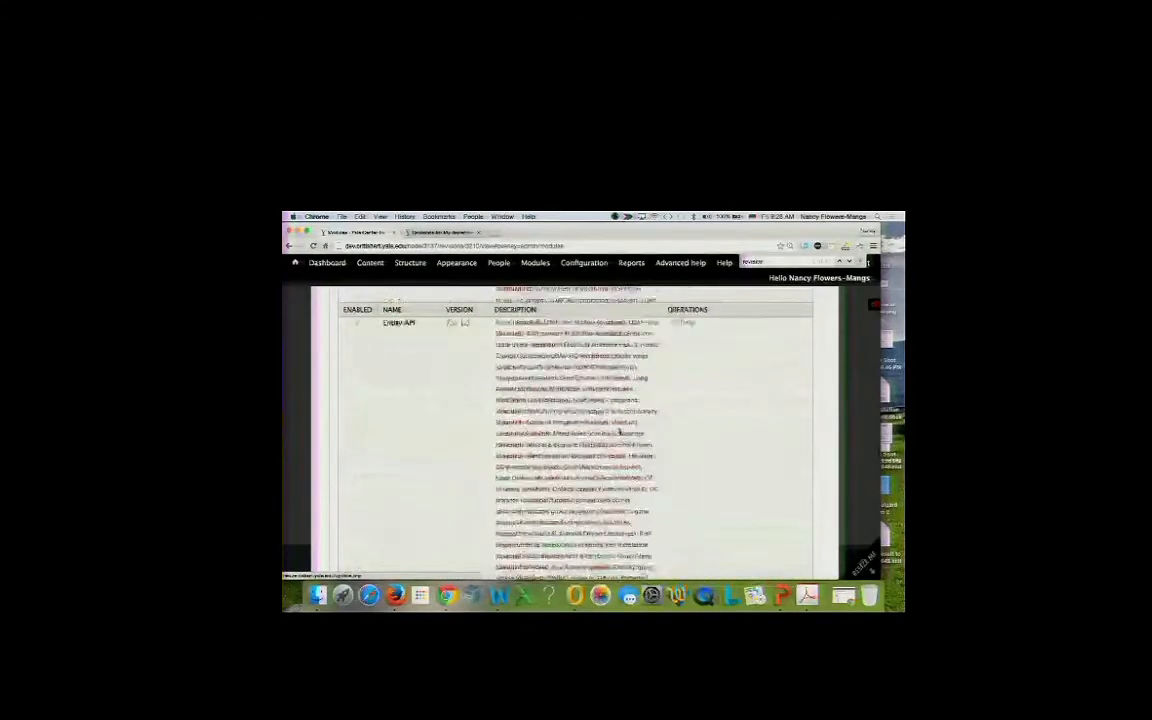
scroll(619, 431, "down", 10)
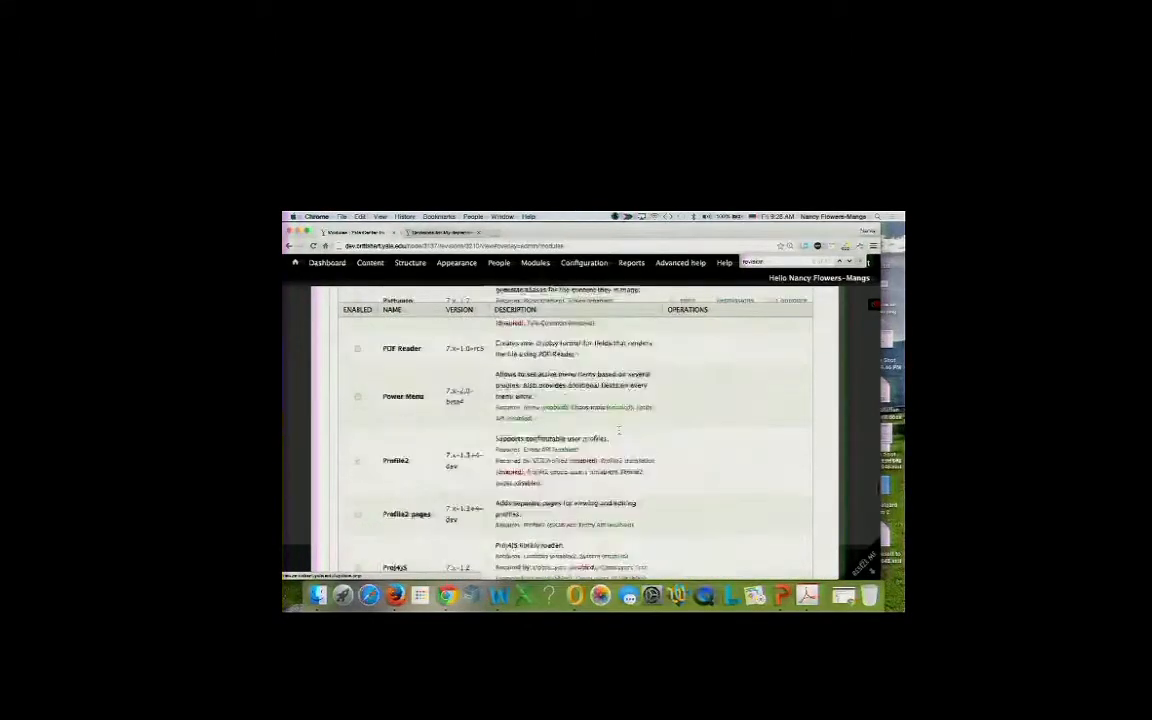
scroll(619, 431, "down", 10)
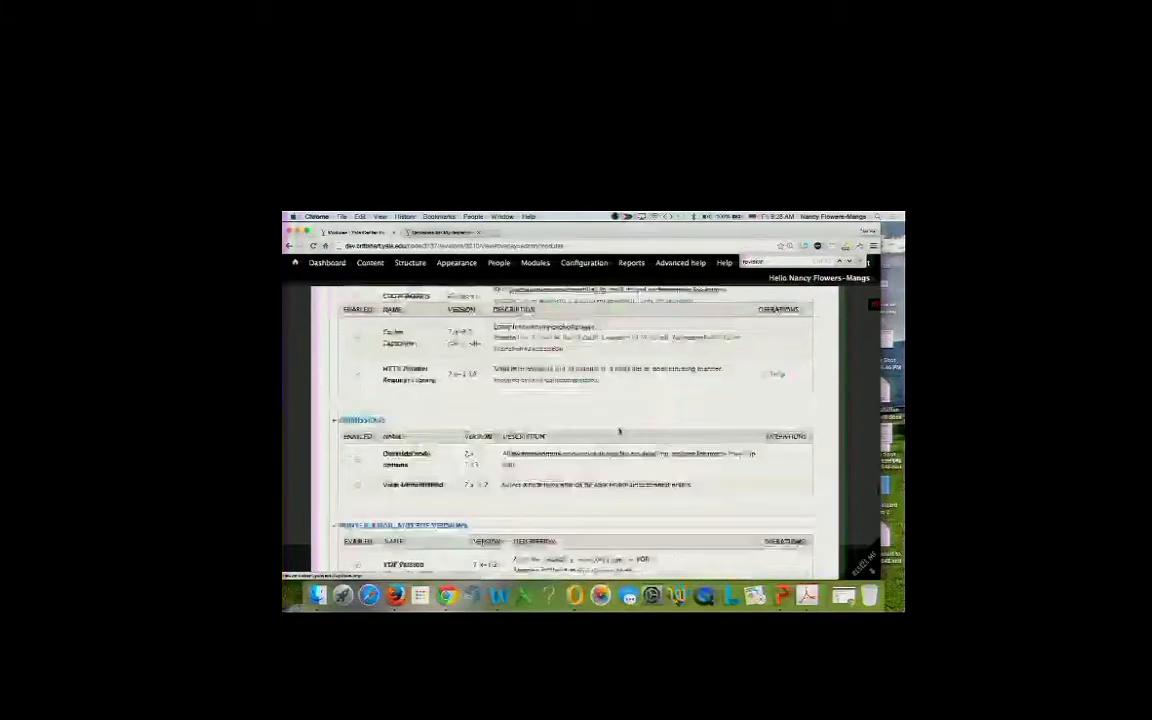
scroll(619, 431, "down", 10)
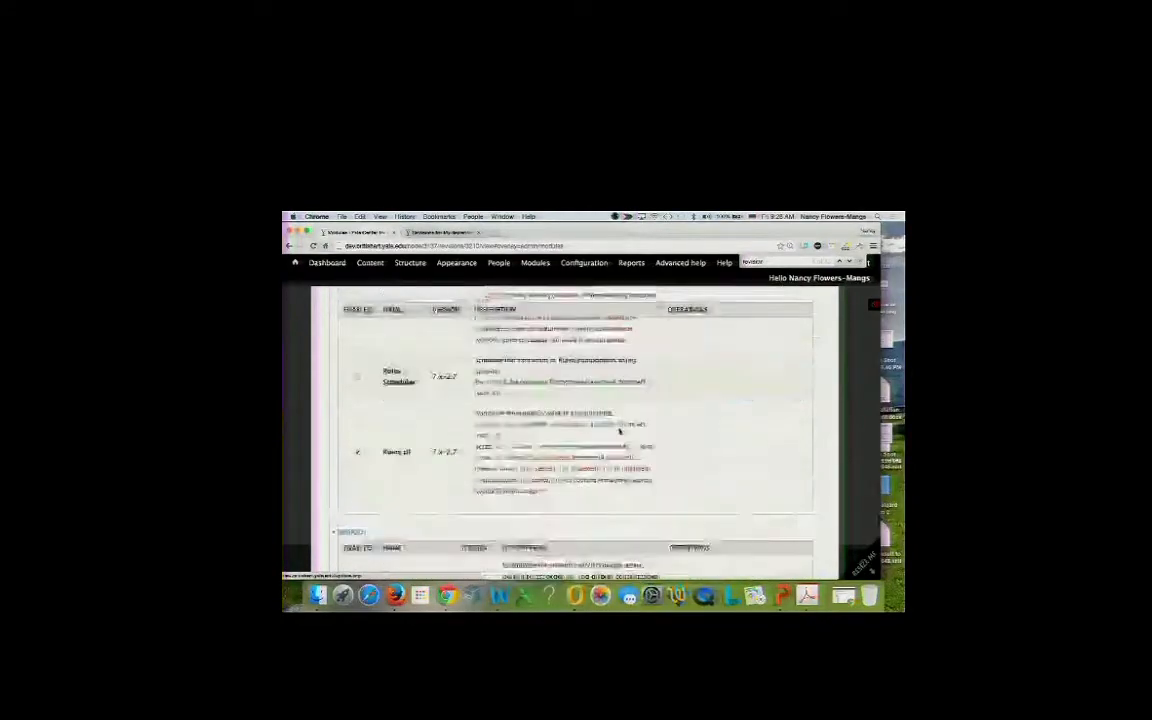
scroll(619, 431, "down", 10)
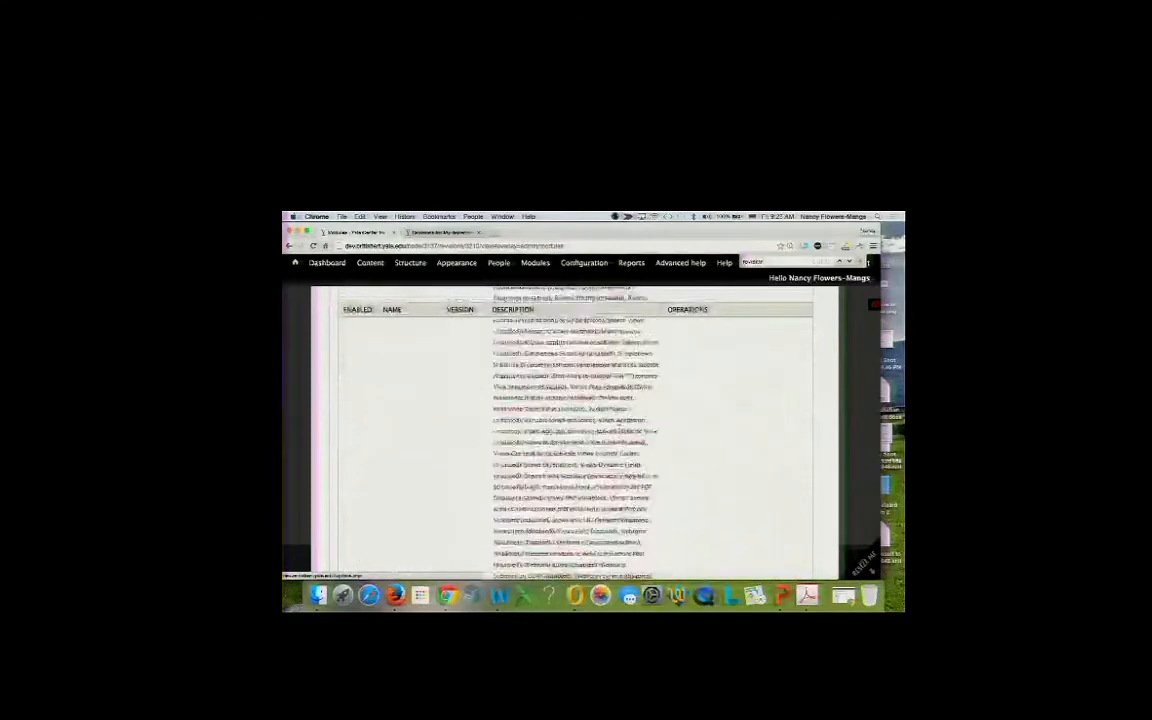
scroll(619, 431, "down", 10)
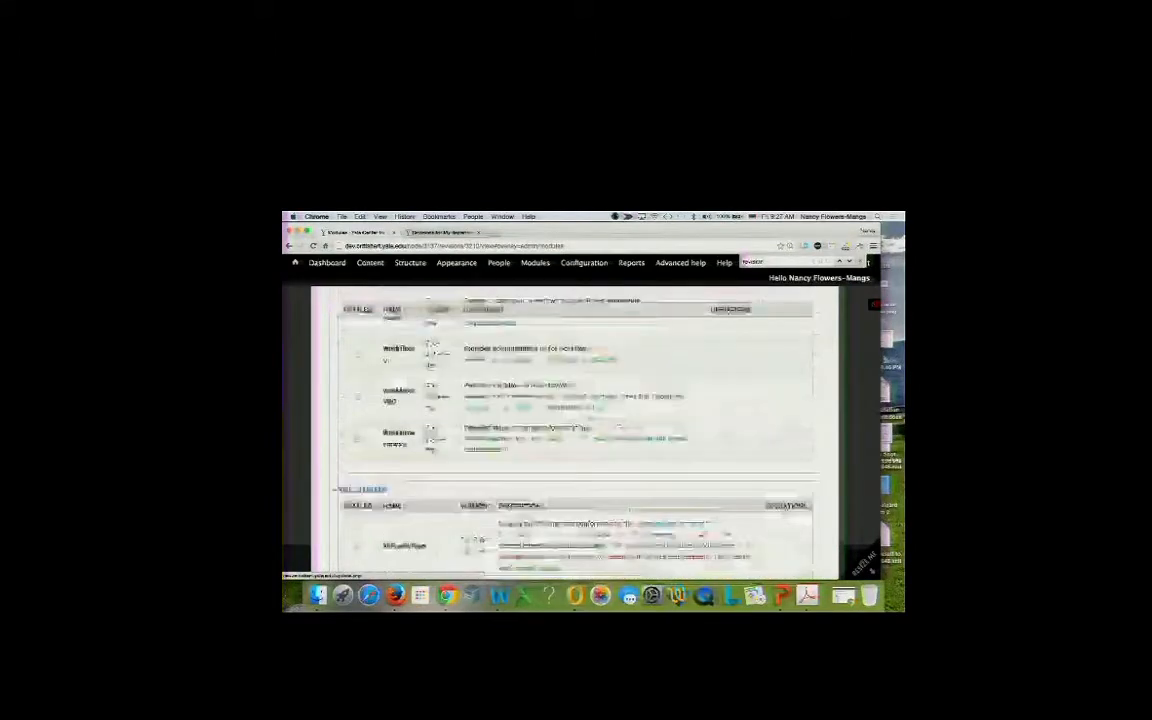
scroll(619, 431, "down", 10)
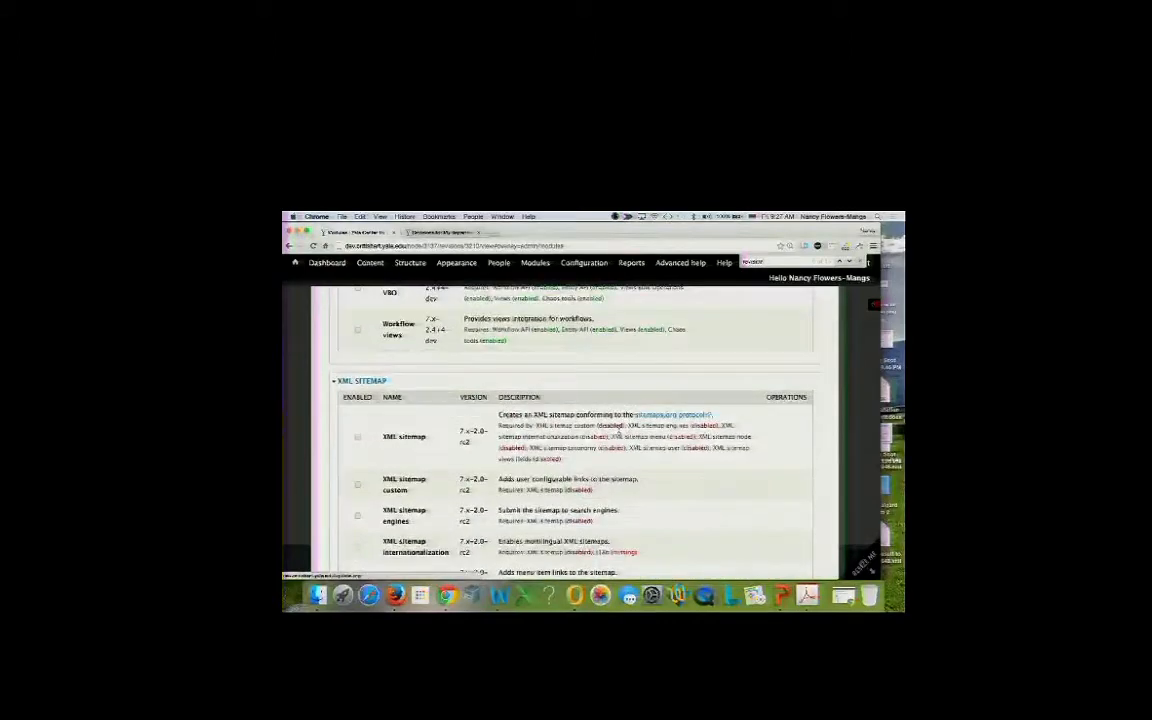
scroll(619, 431, "up", 10)
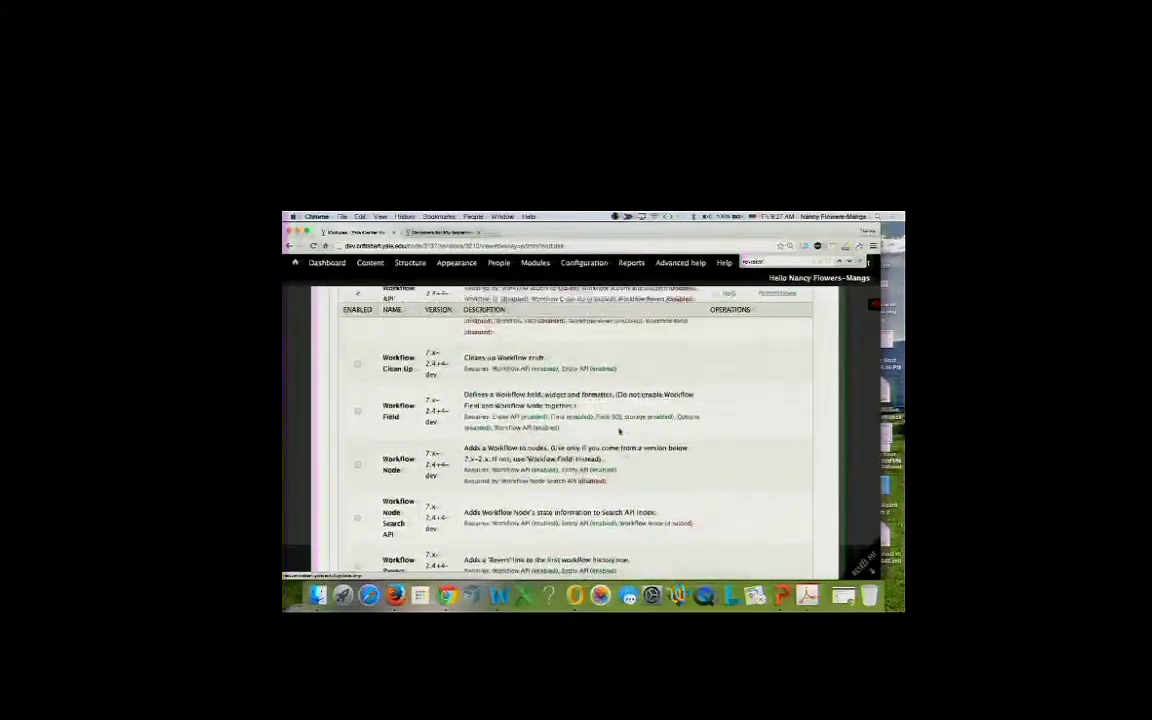
scroll(619, 431, "up", 3)
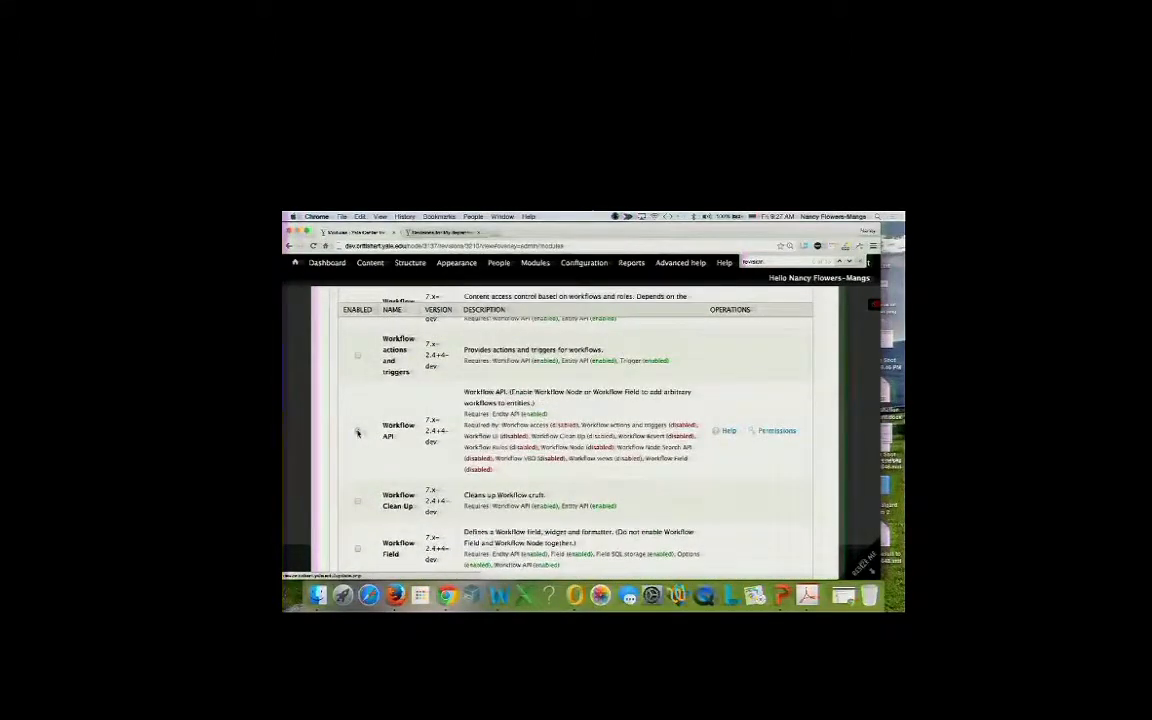
scroll(357, 432, "up", 5)
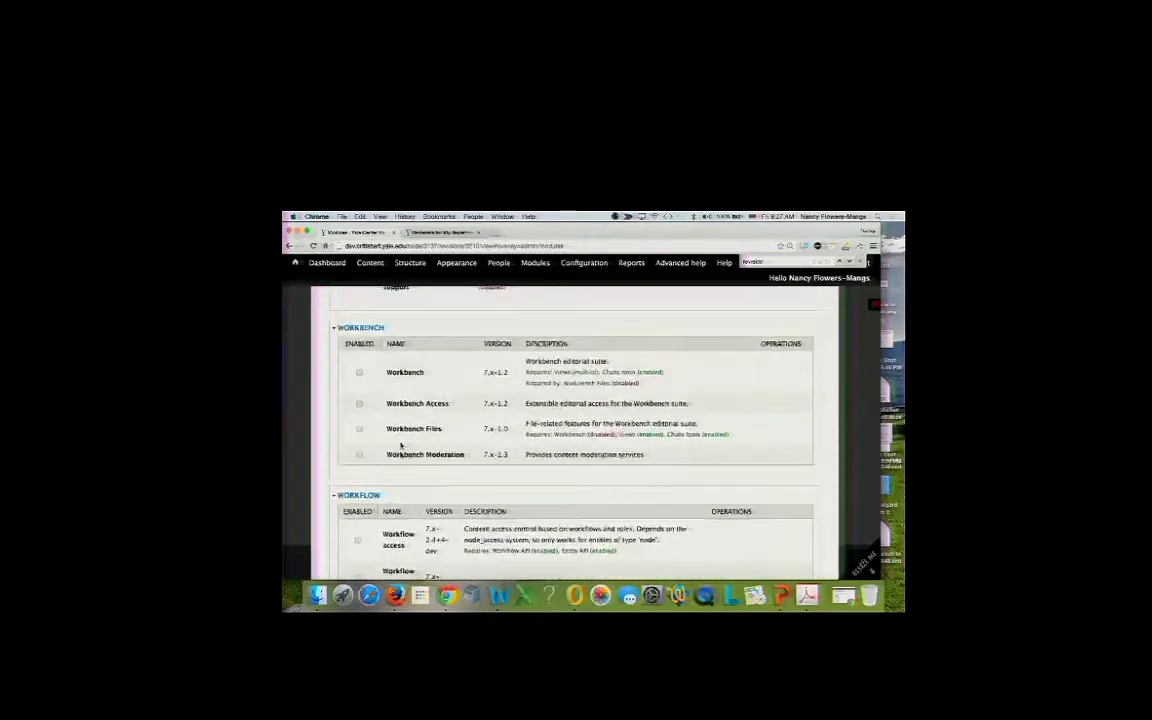
Enable the Workbench and Workbench Moderation modules and save the module configuration.
left_click(359, 372)
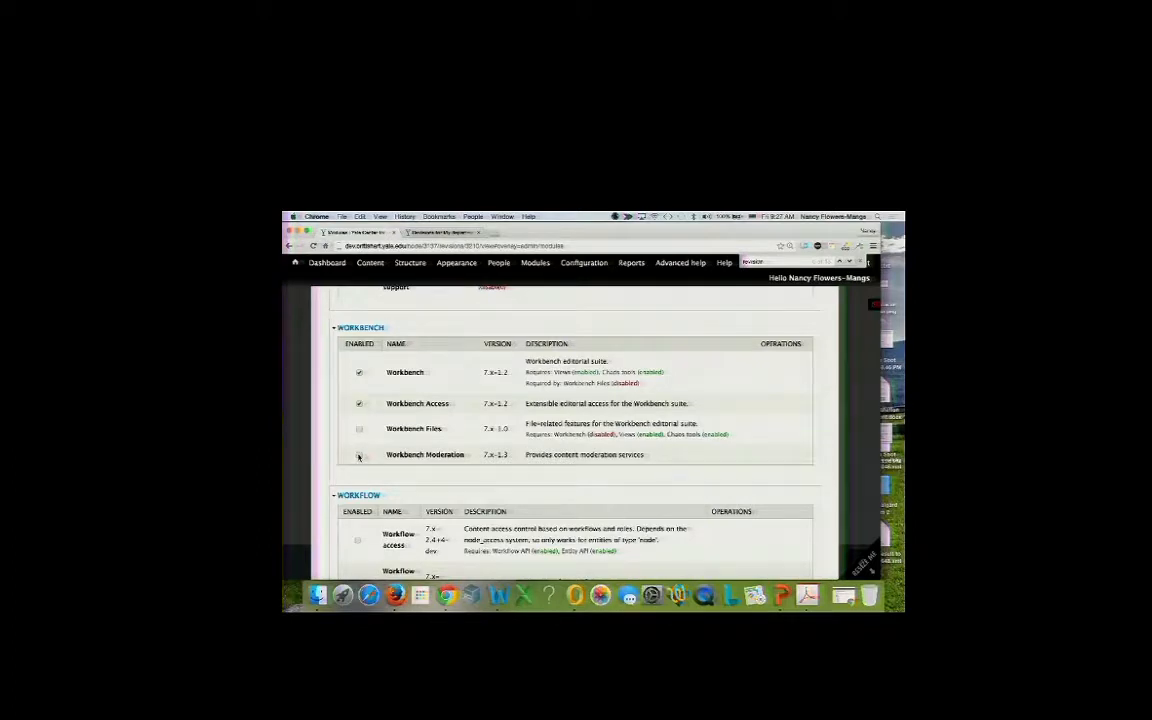
left_click(359, 456)
scroll(425, 408, "down", 15)
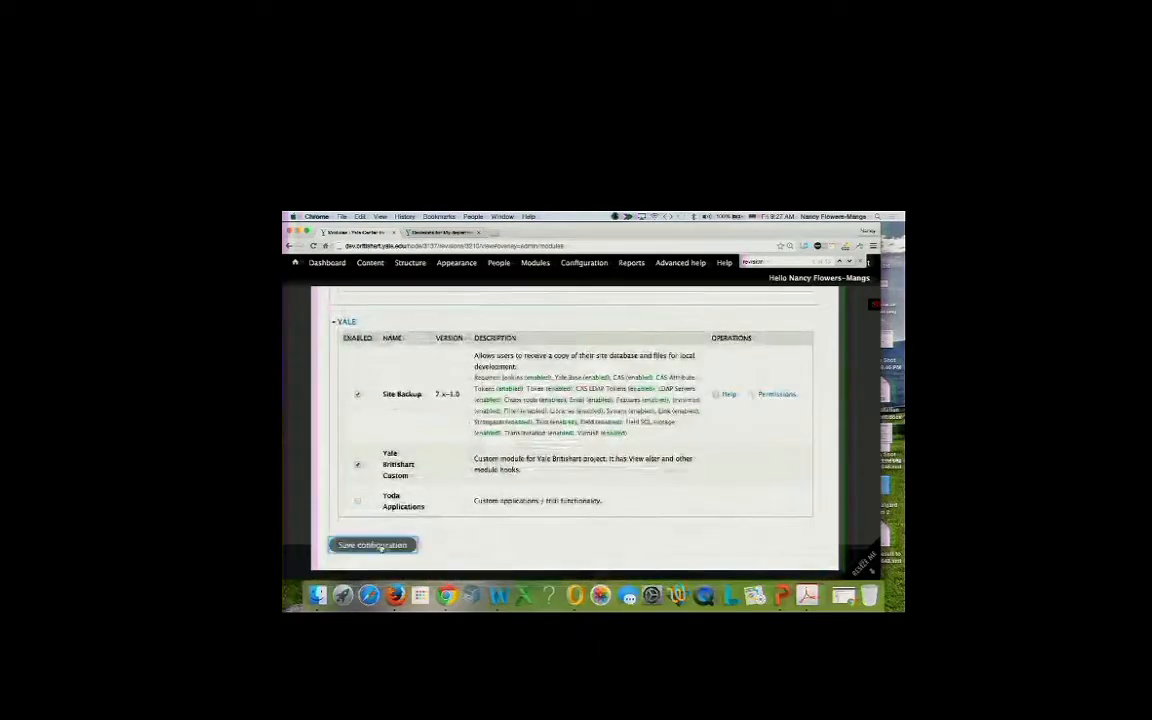
left_click(372, 545)
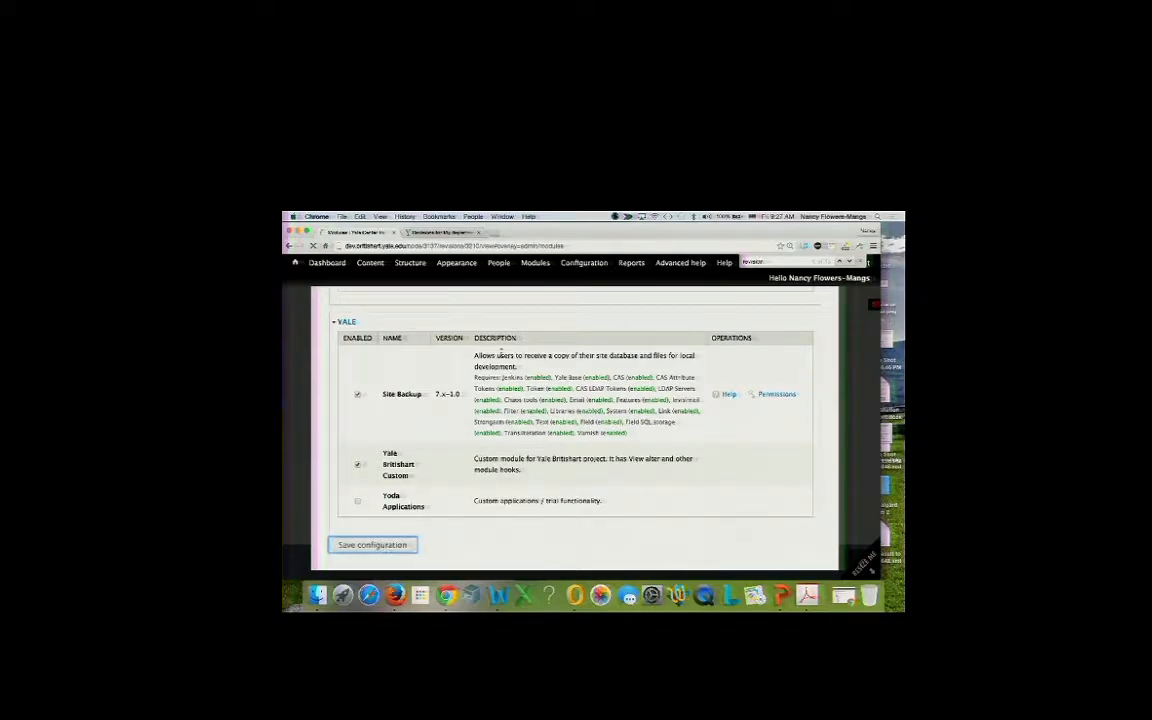
mouse_move(506, 268)
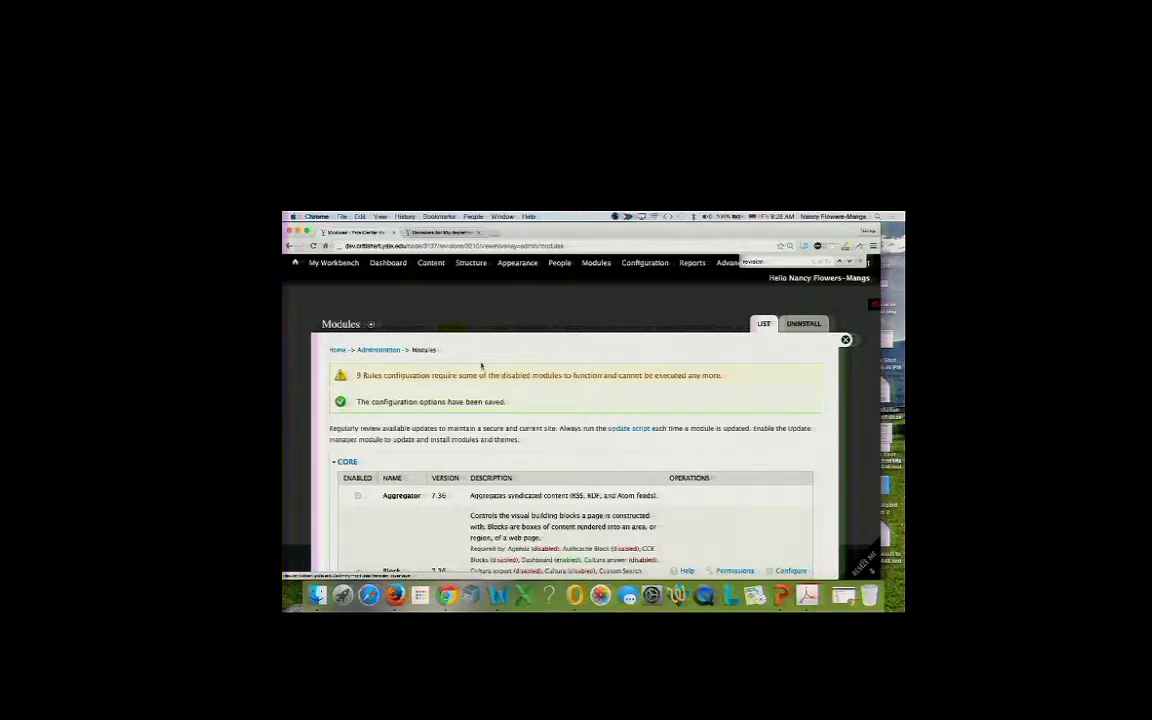
Close the Modules overlay, go to People > Permissions > Roles, then start a new browser tab.
mouse_move(334, 265)
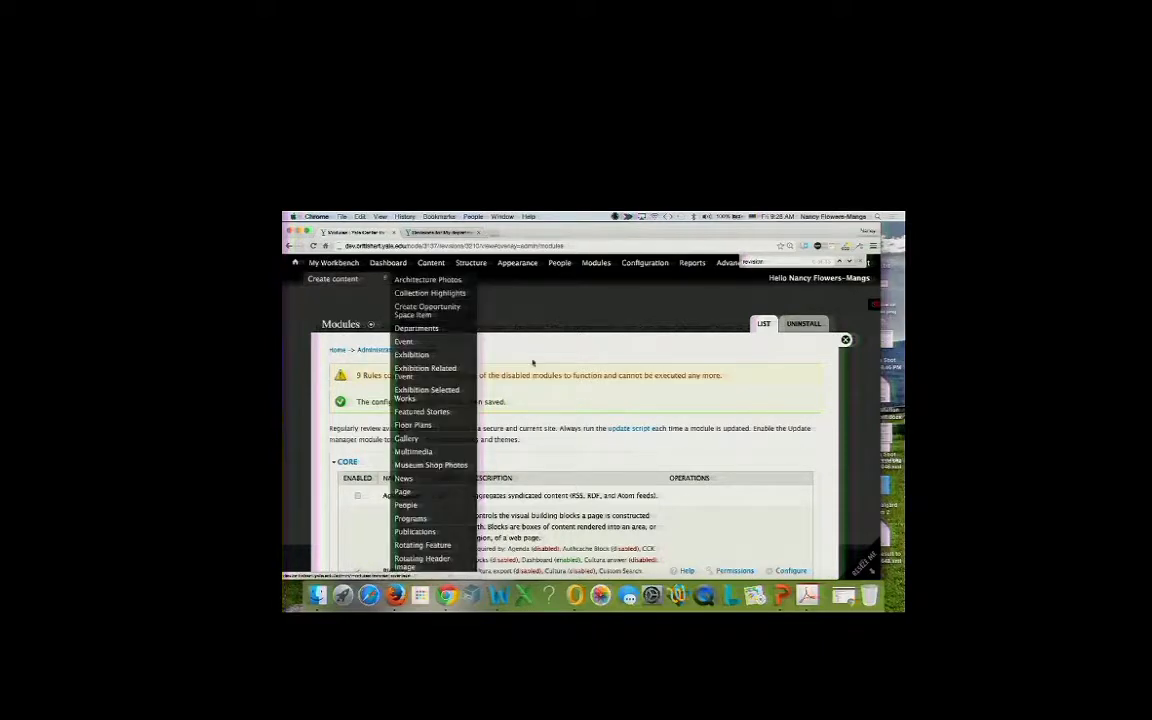
left_click(846, 340)
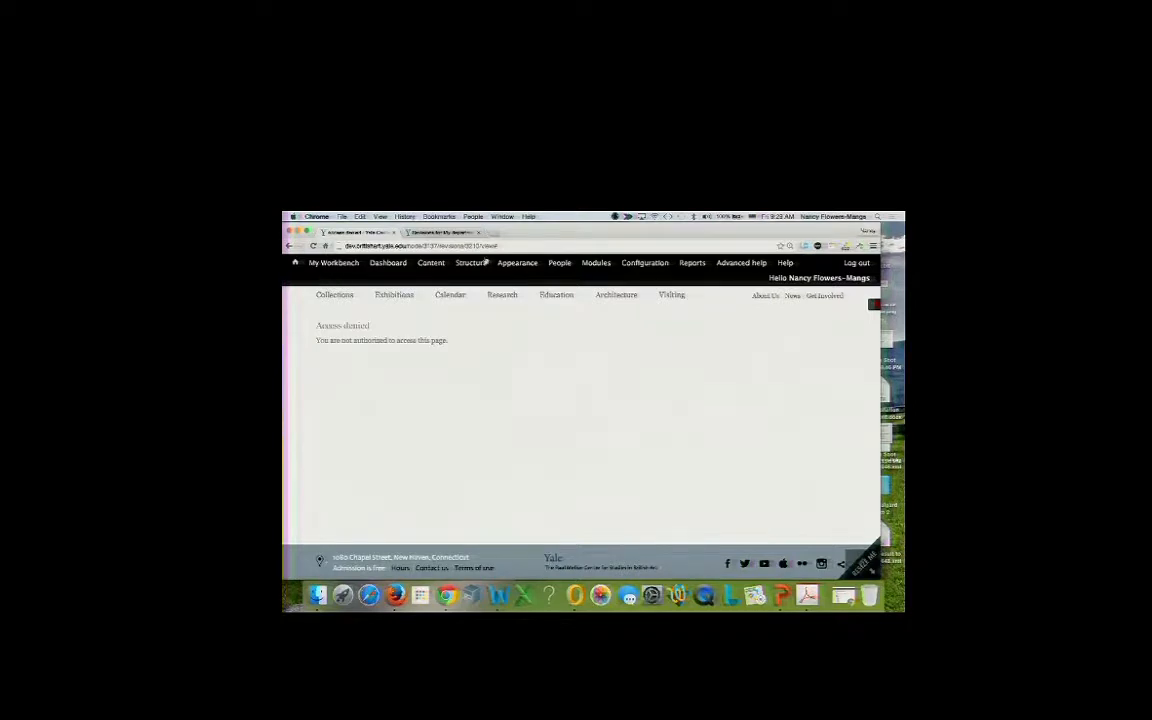
mouse_move(491, 265)
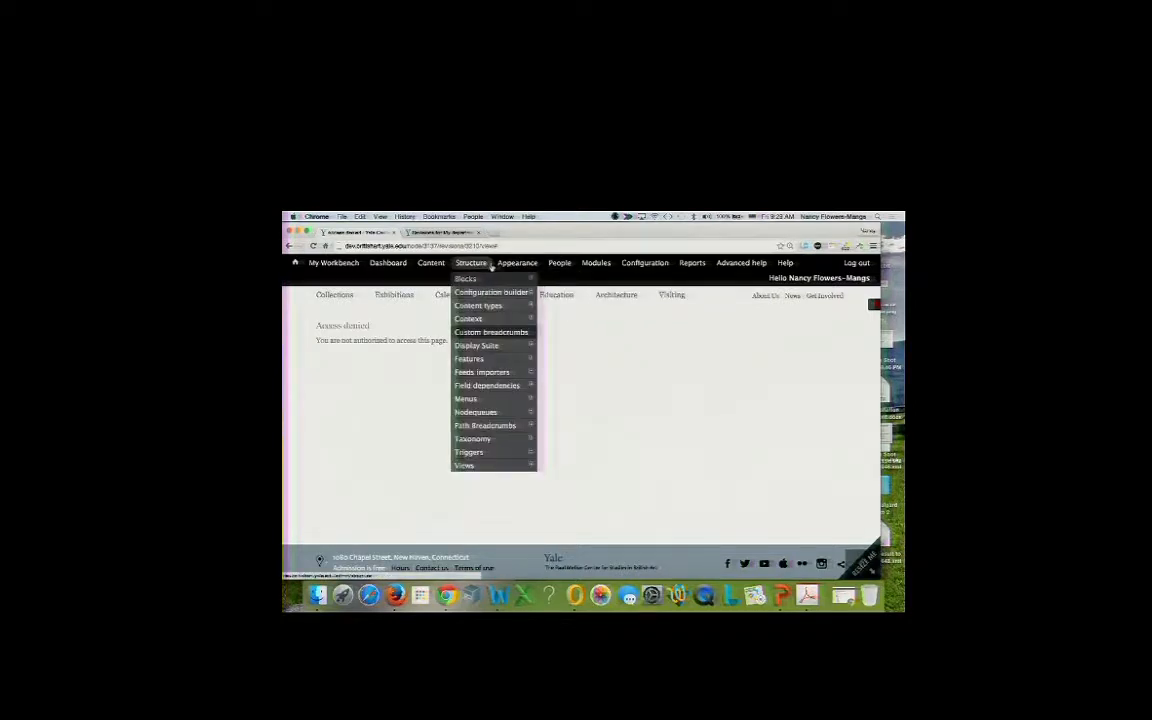
mouse_move(557, 265)
mouse_move(567, 305)
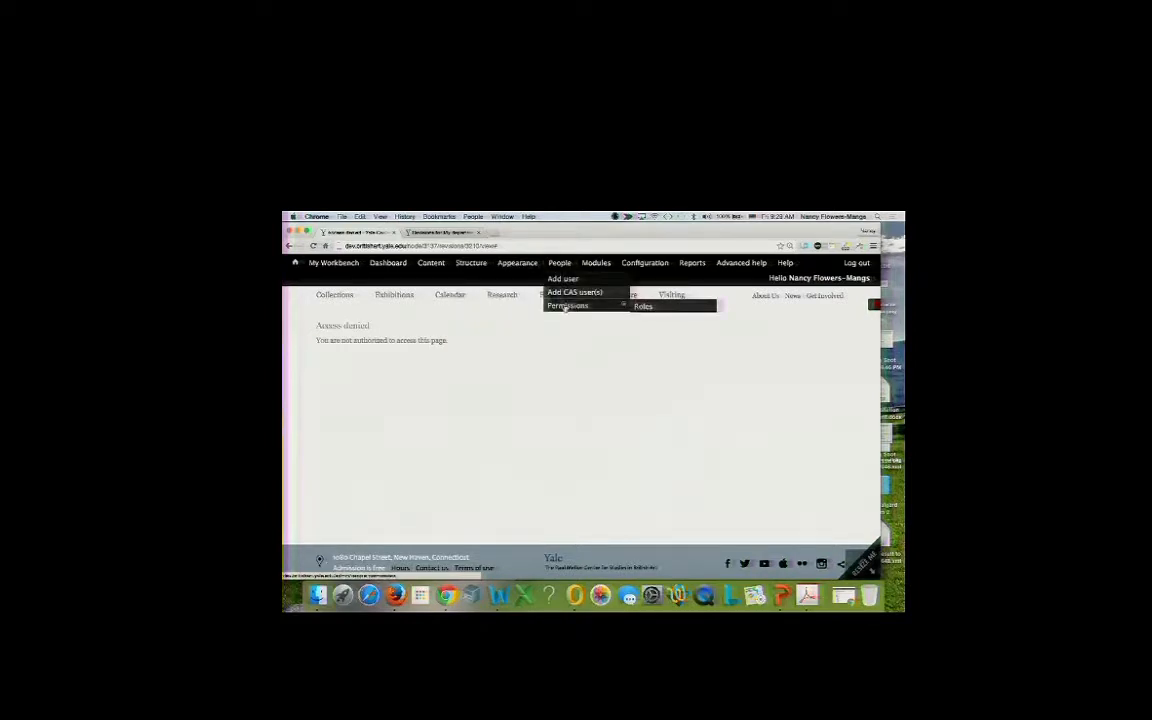
left_click(648, 307)
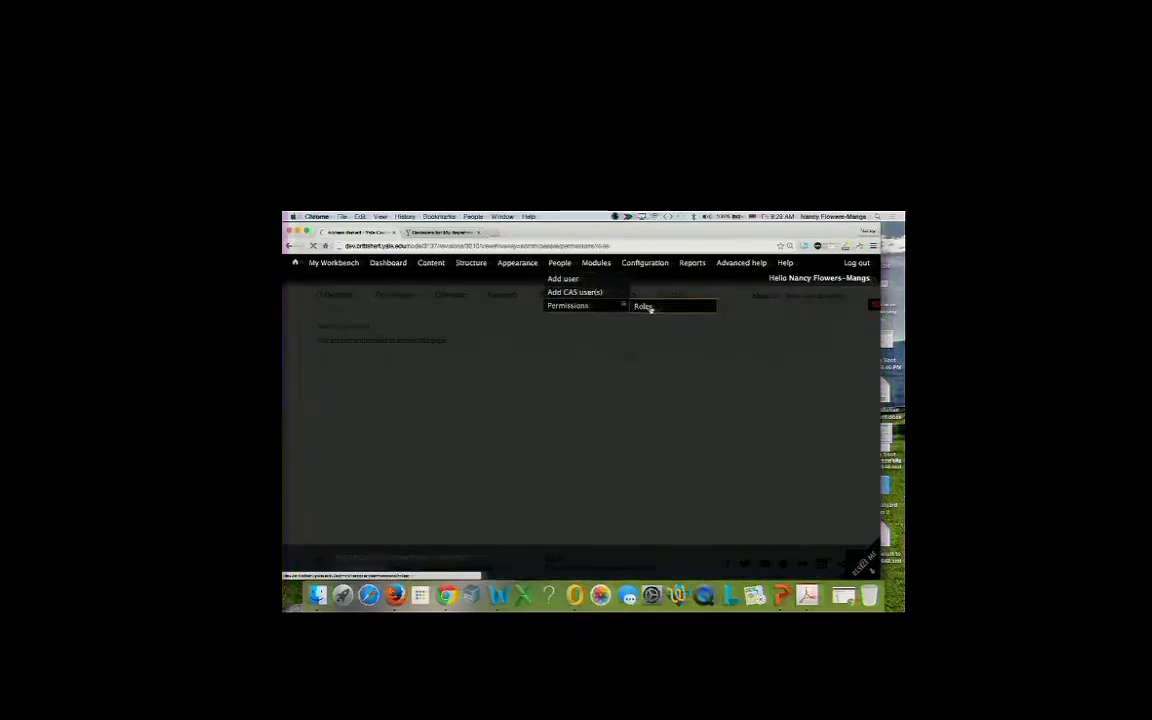
scroll(536, 428, "down", 3)
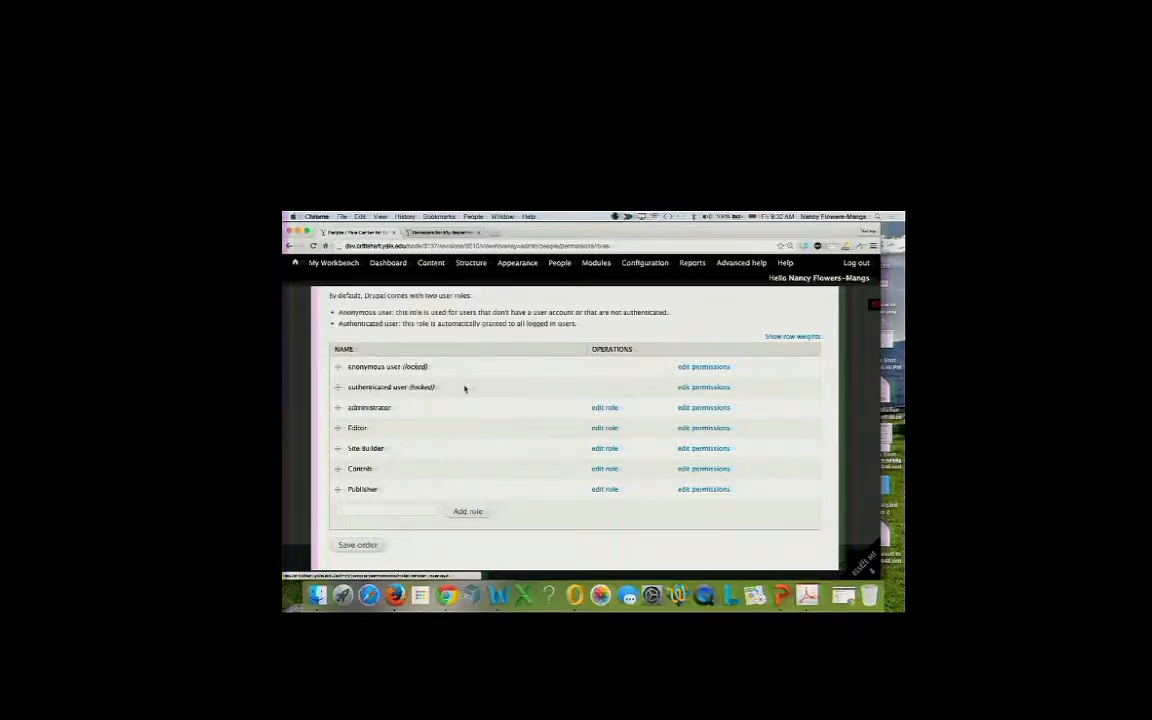
left_click(494, 232)
Visit surplus.yale.edu, reload and browse its homepage, then close that tab.
type("surplus.yale.edu")
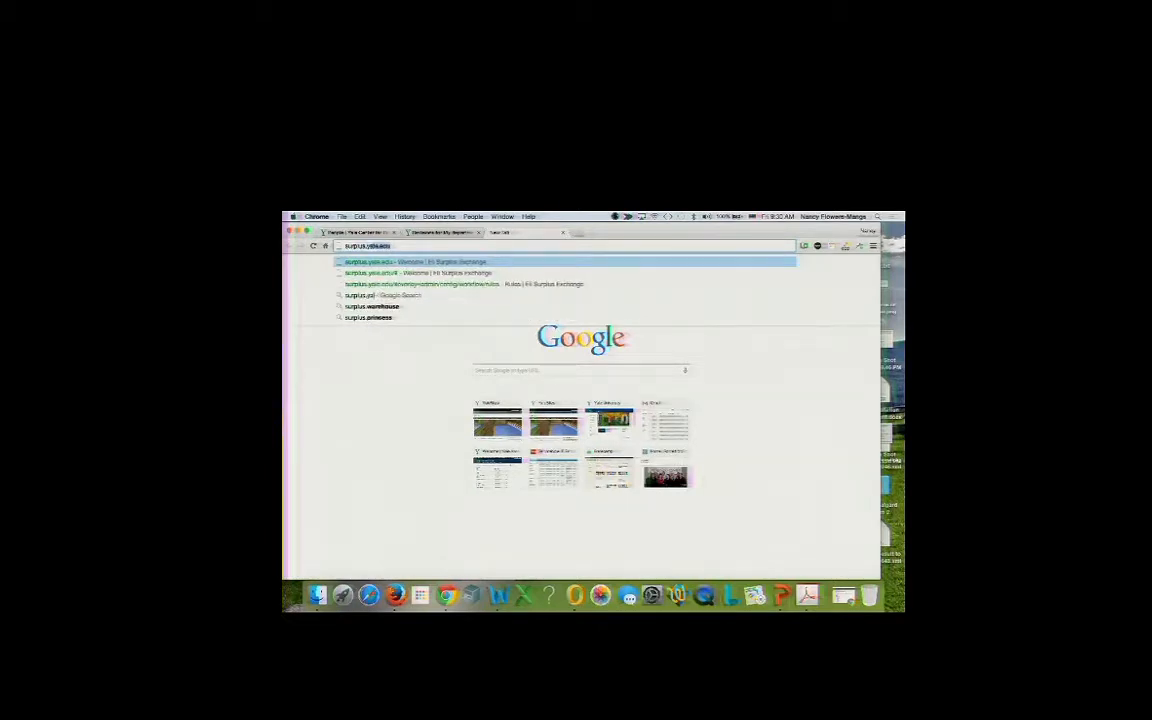
key("Return")
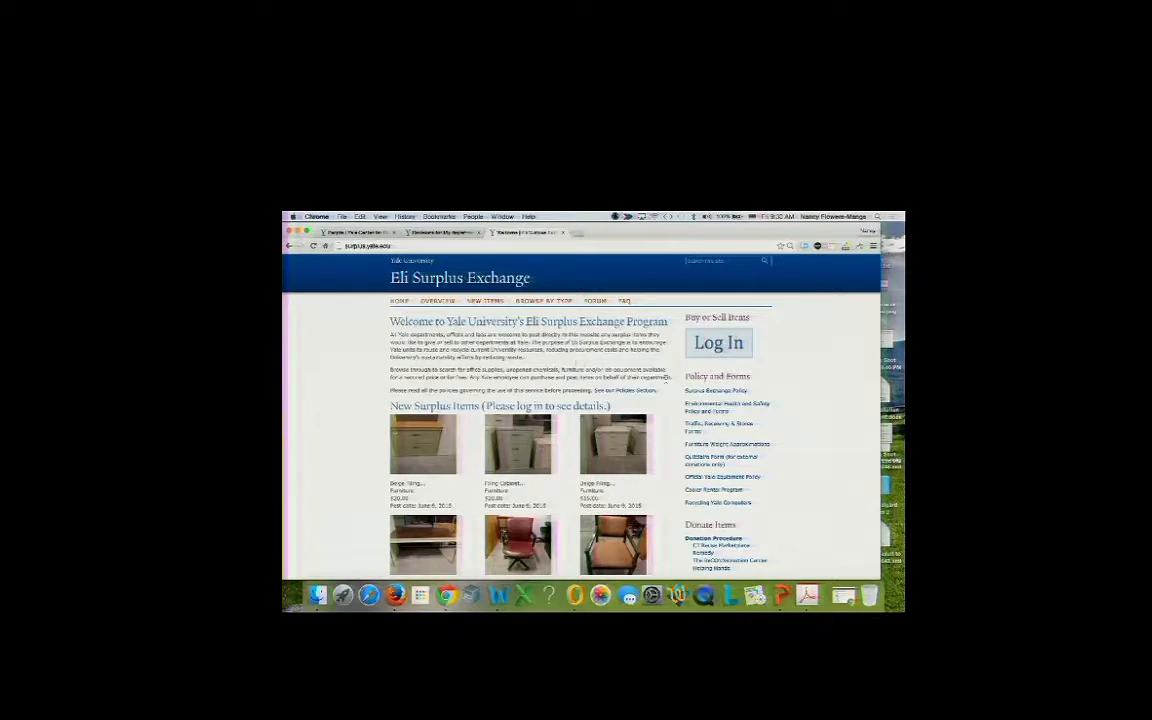
left_click(718, 343)
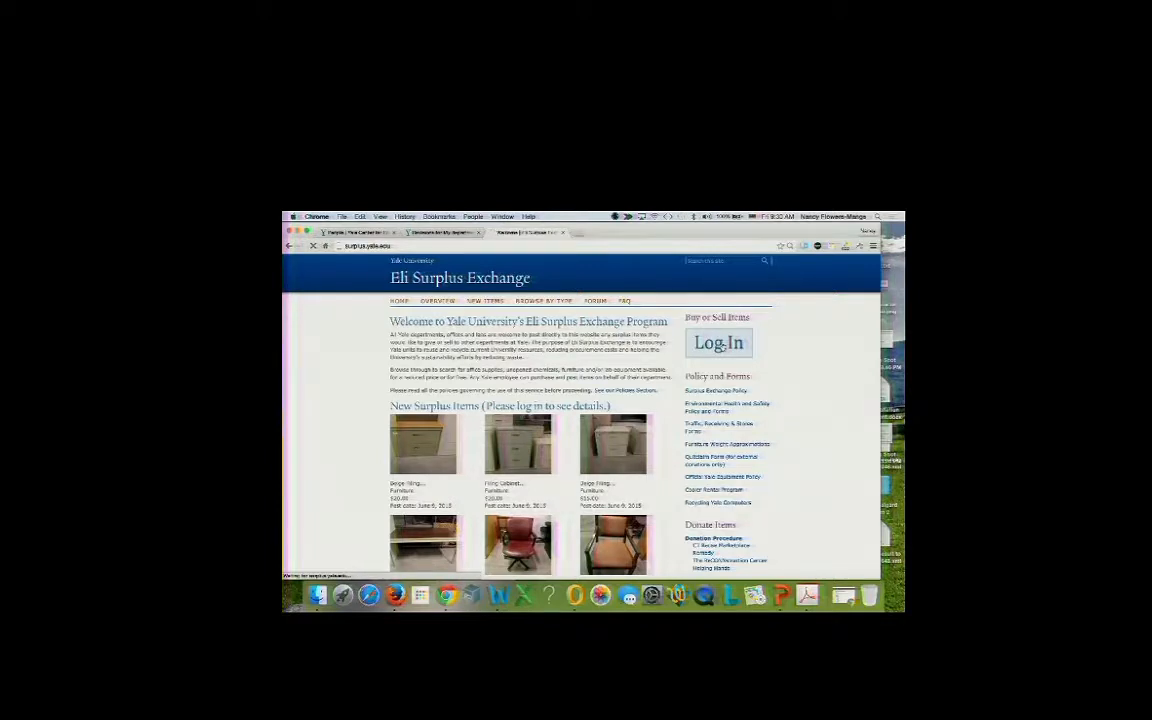
scroll(548, 403, "down", 5)
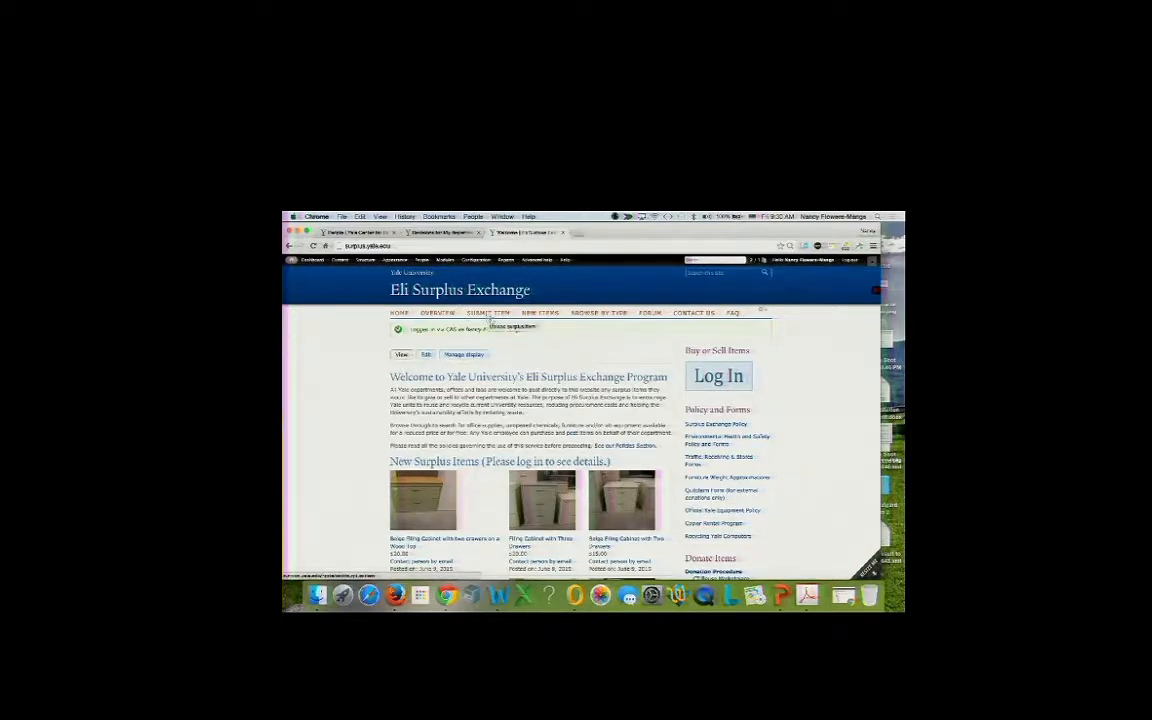
scroll(529, 541, "down", 3)
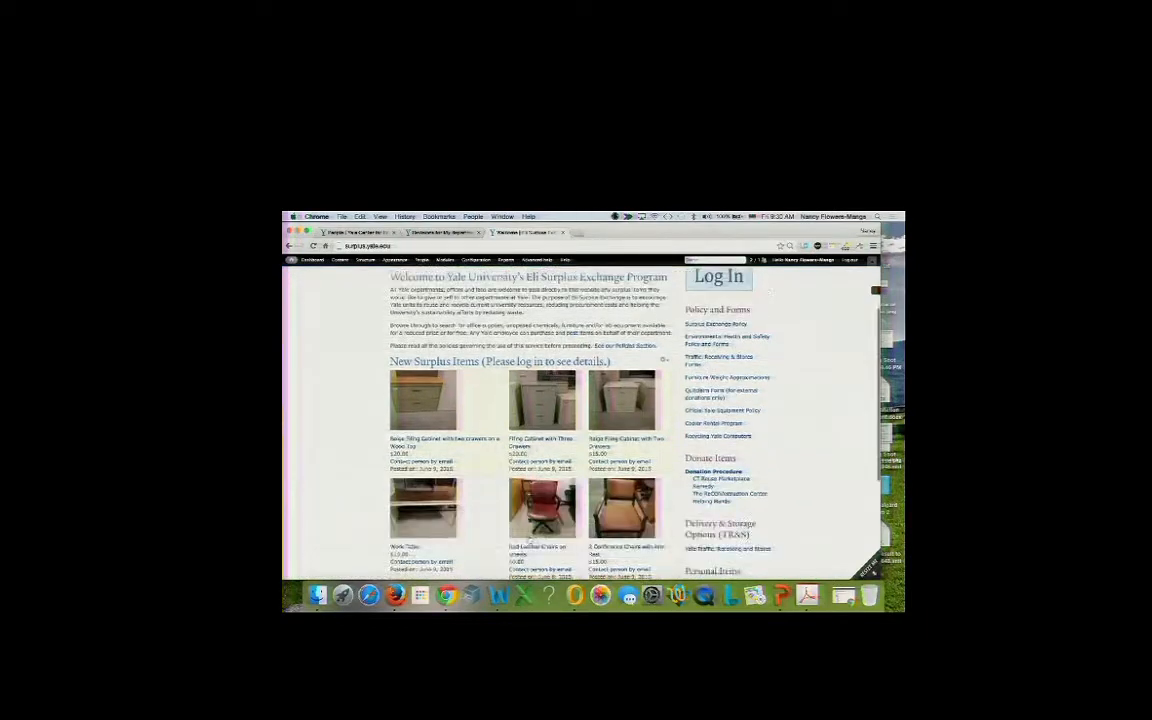
scroll(529, 541, "down", 2)
scroll(529, 541, "up", 3)
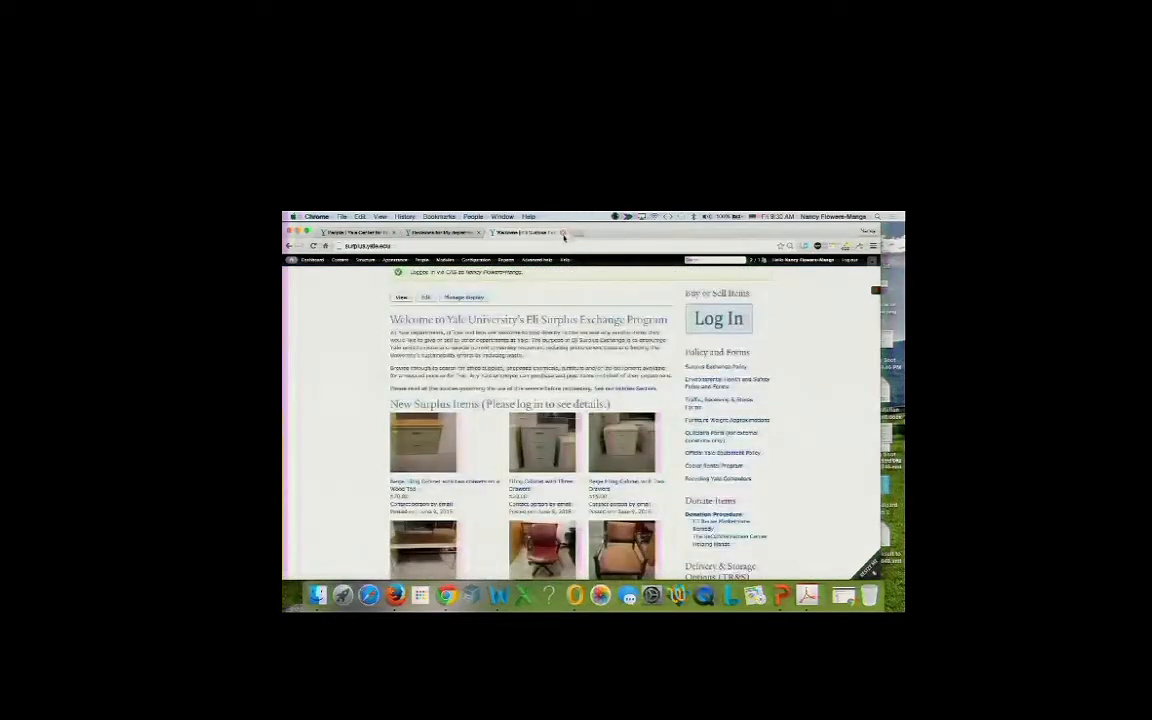
left_click(563, 236)
mouse_move(334, 279)
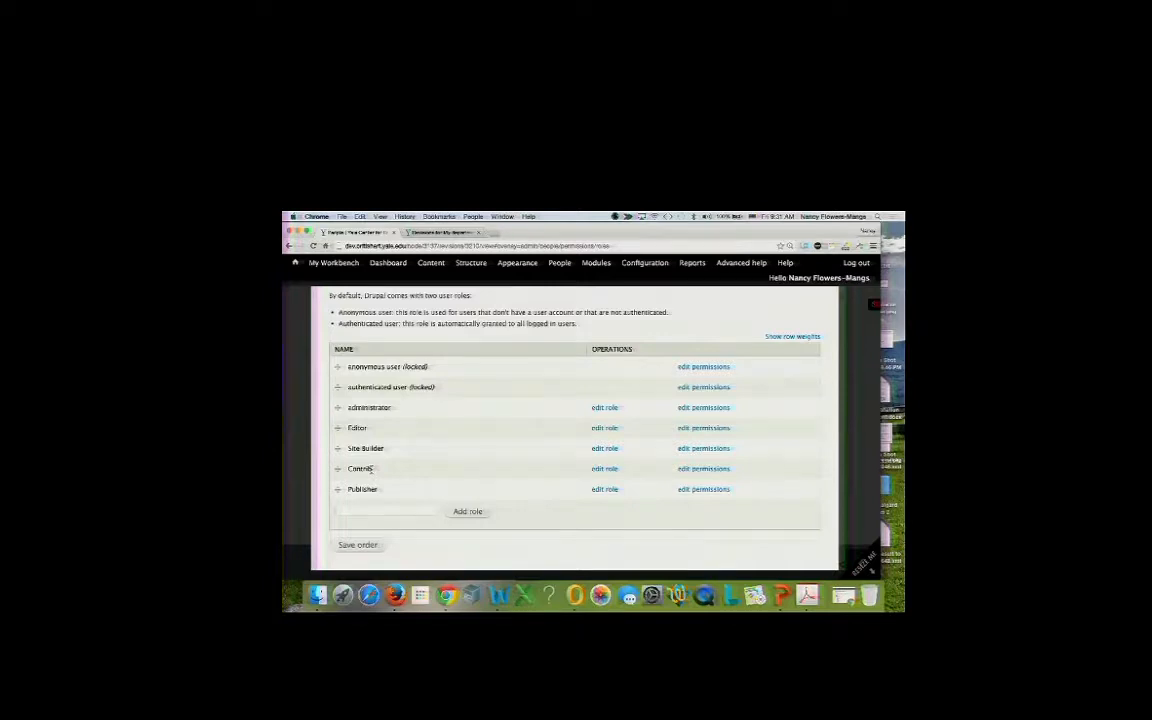
Rename the Contrib role to Contributor, save it, and save the role order.
left_click(604, 469)
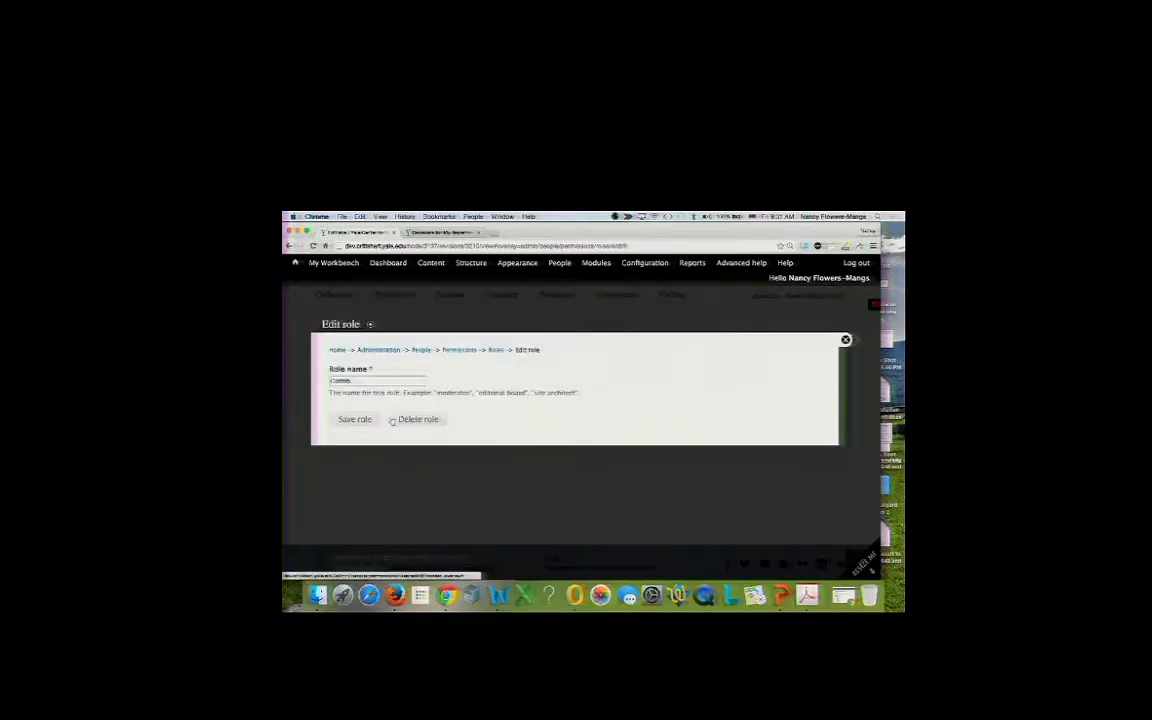
left_click(363, 381)
type("u")
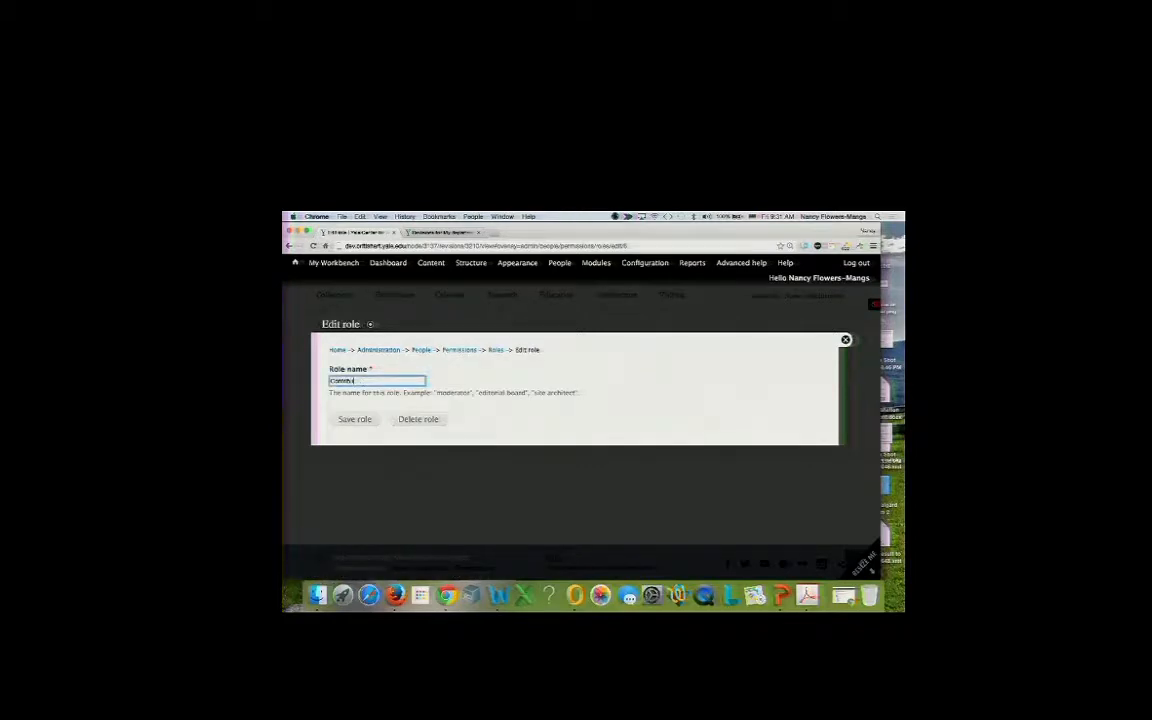
type("tor")
left_click(356, 420)
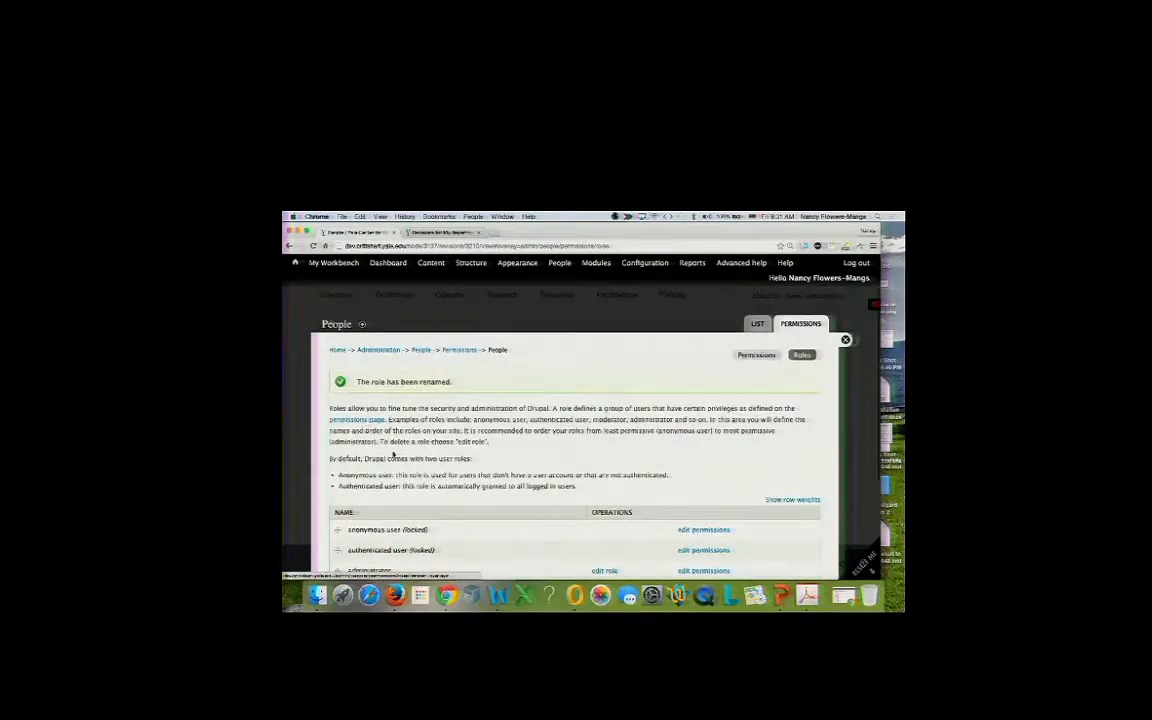
scroll(393, 455, "down", 4)
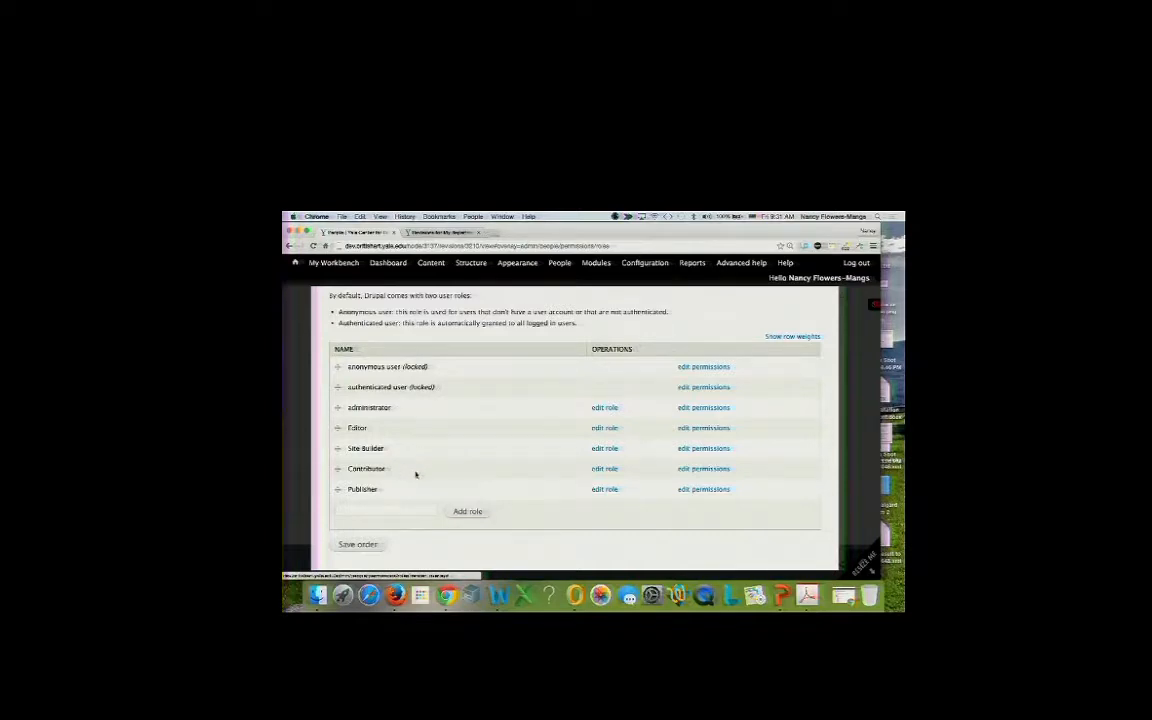
left_click(360, 544)
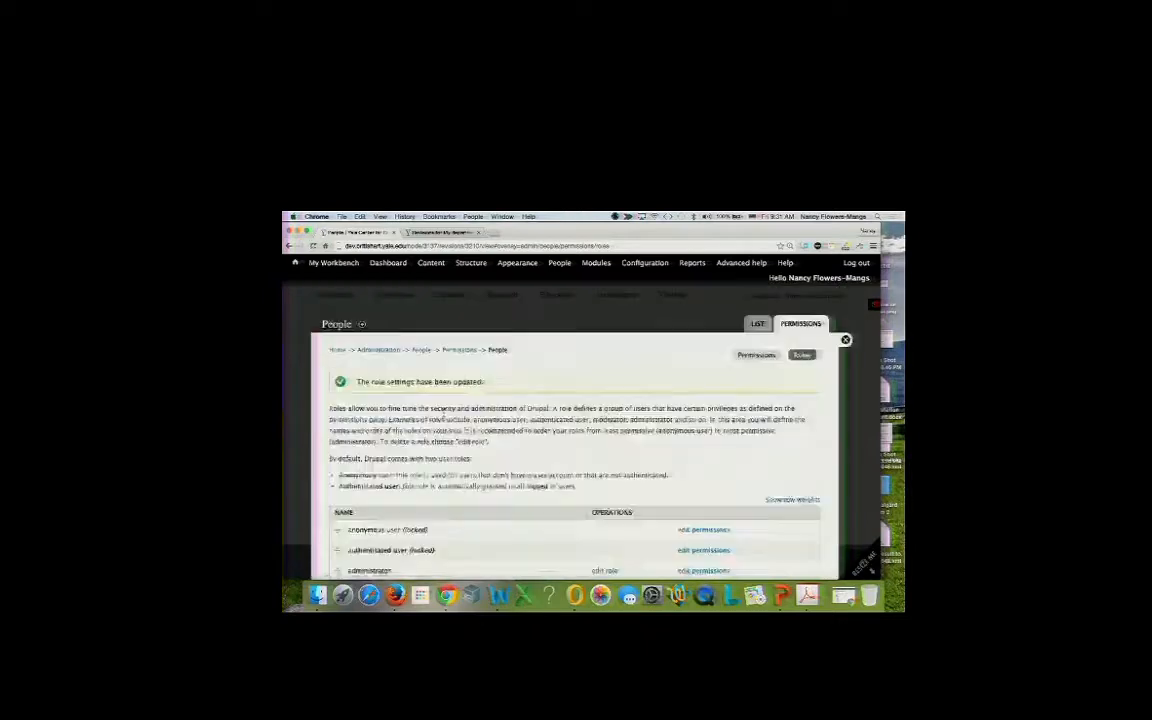
Go to Configuration > Workbench > Workbench Moderation to list the moderation states.
mouse_move(473, 270)
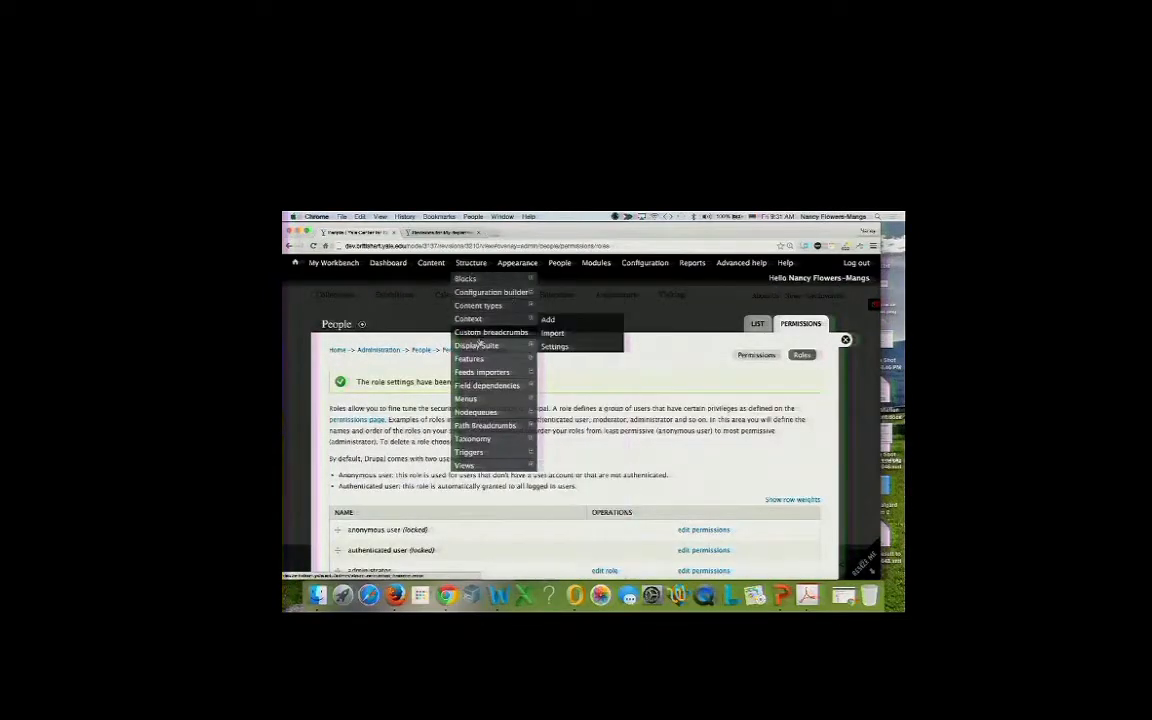
mouse_move(637, 265)
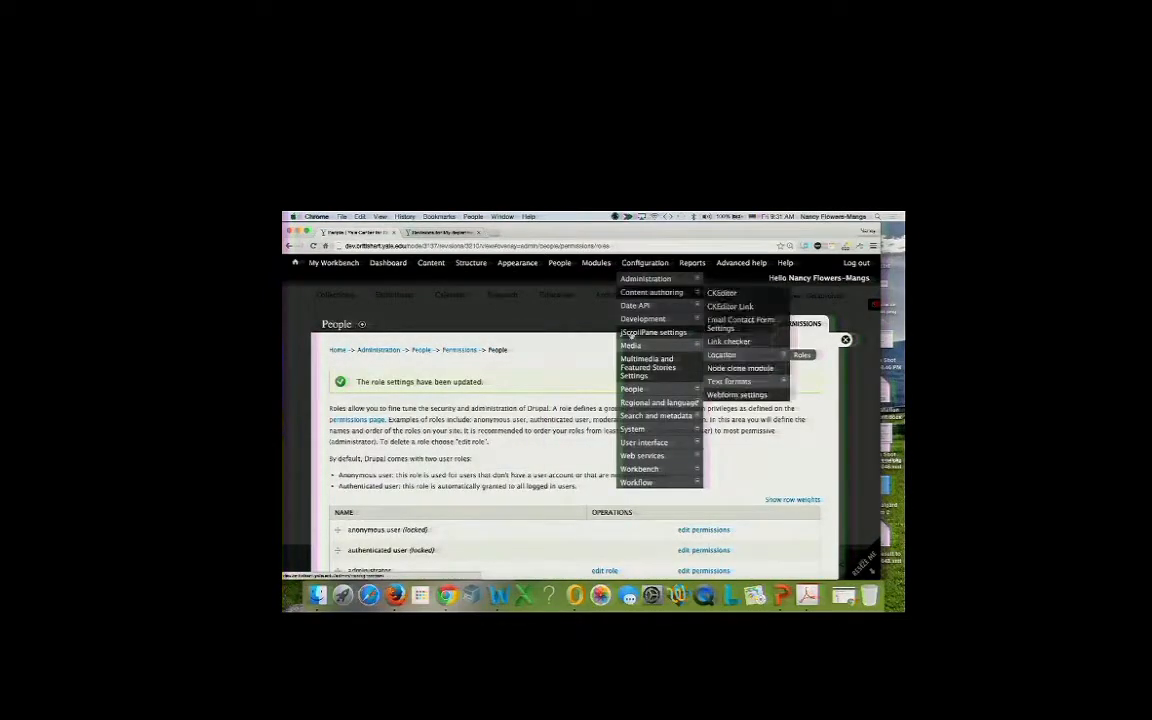
mouse_move(637, 470)
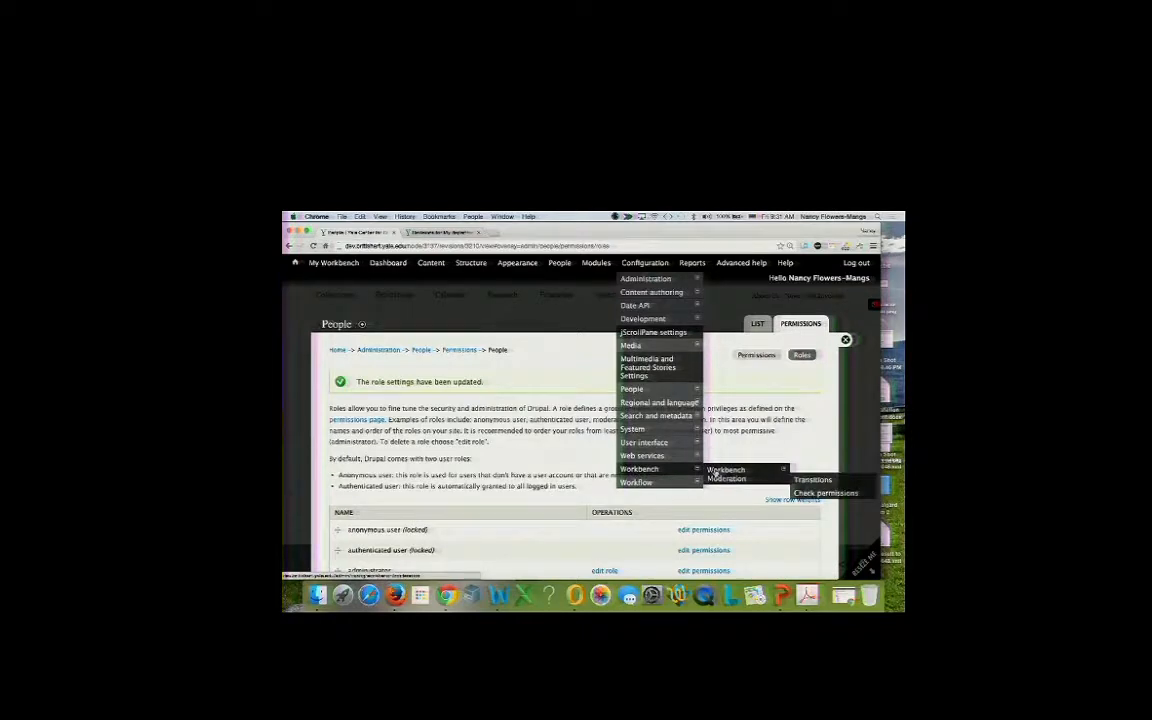
left_click(720, 475)
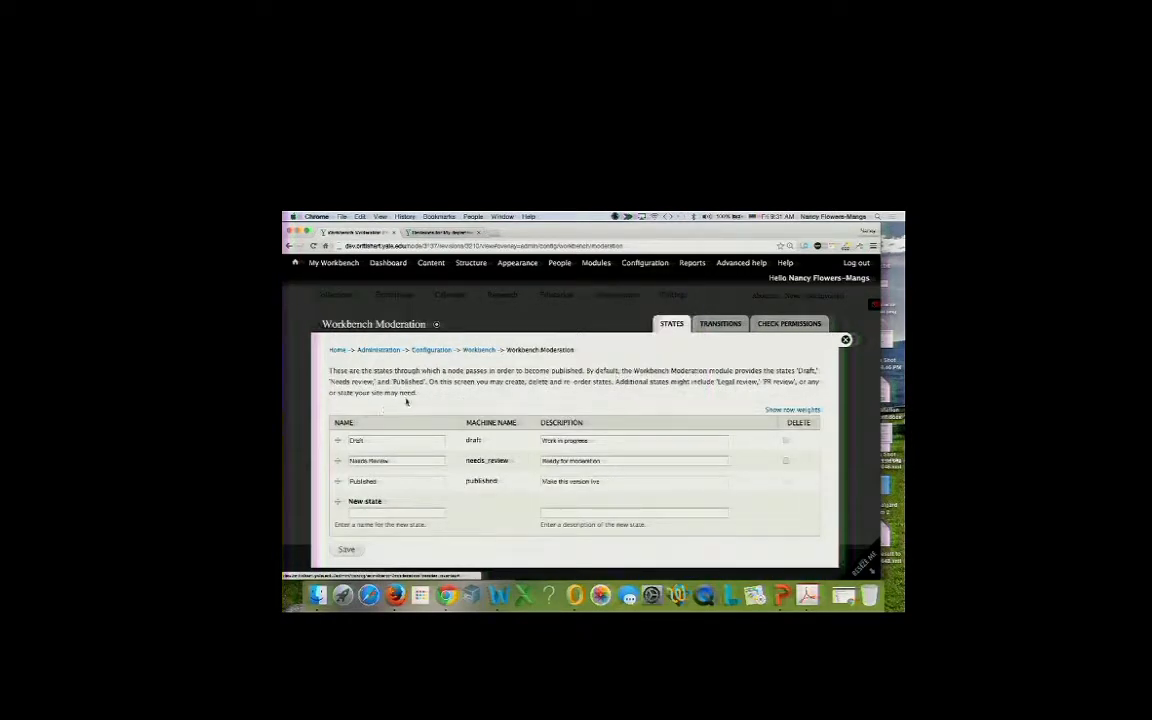
mouse_move(626, 263)
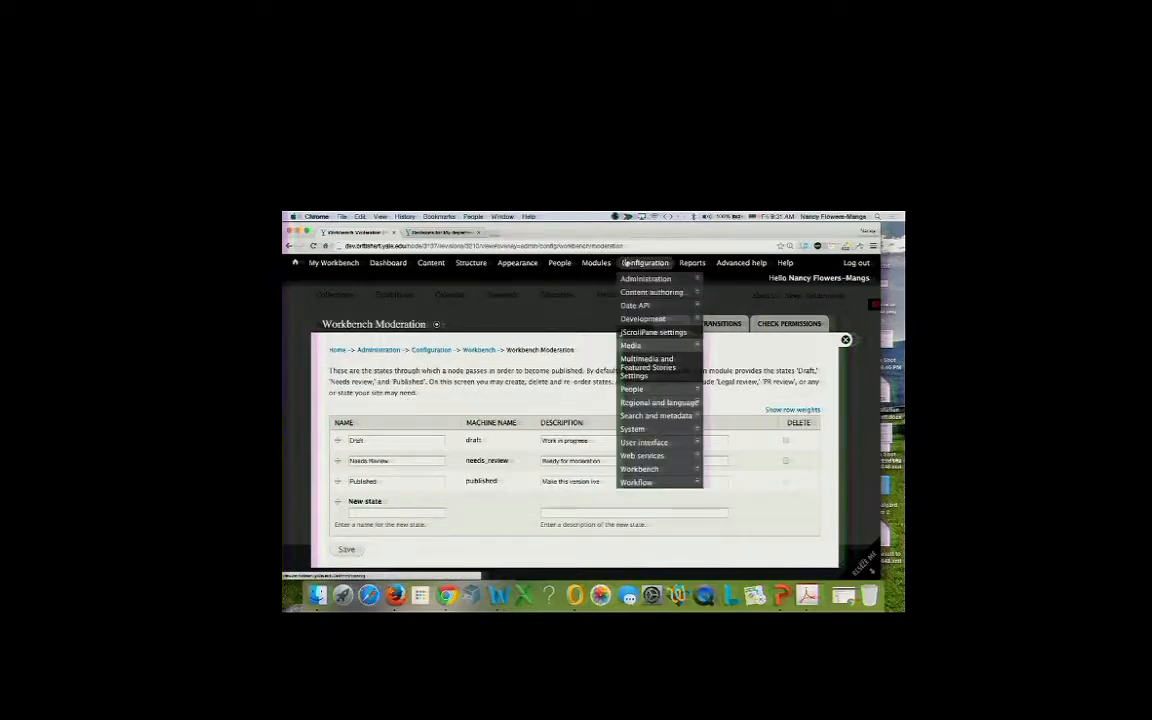
mouse_move(655, 470)
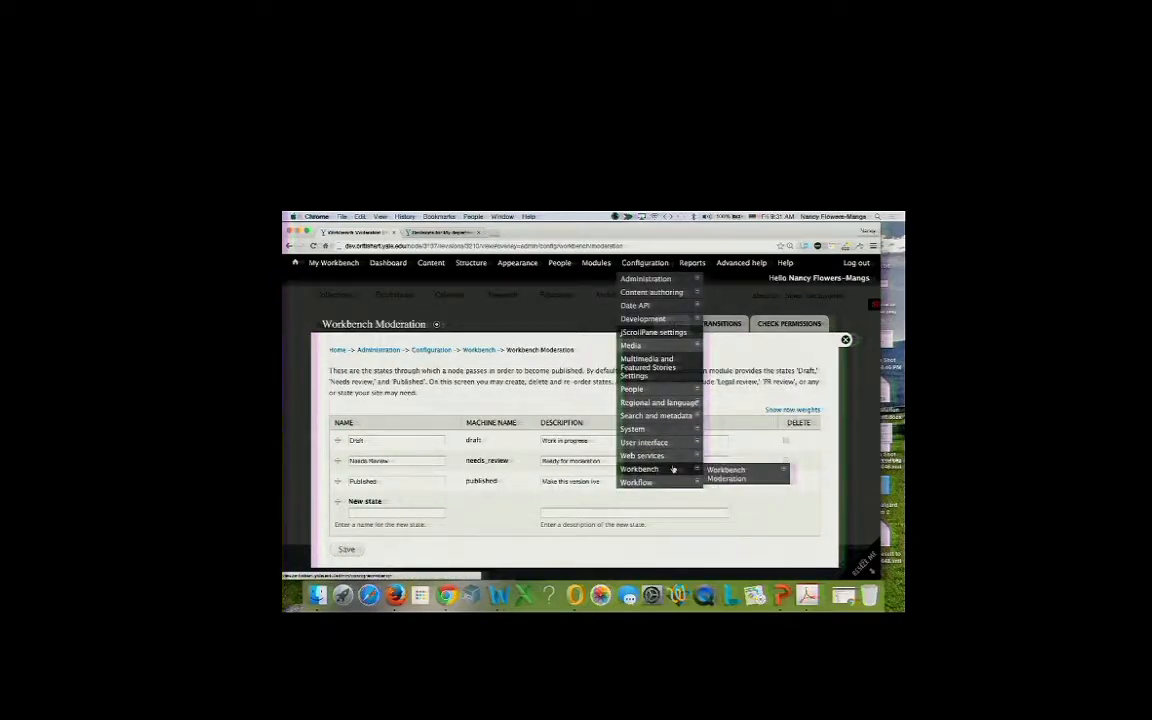
mouse_move(724, 477)
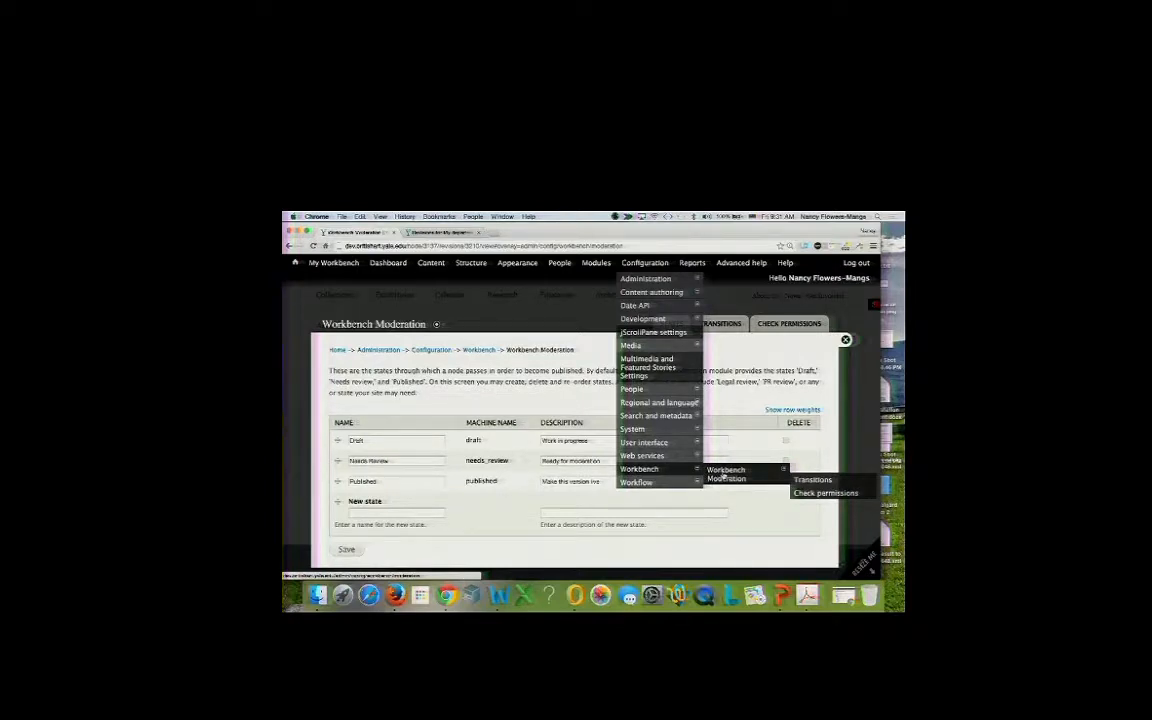
left_click(724, 477)
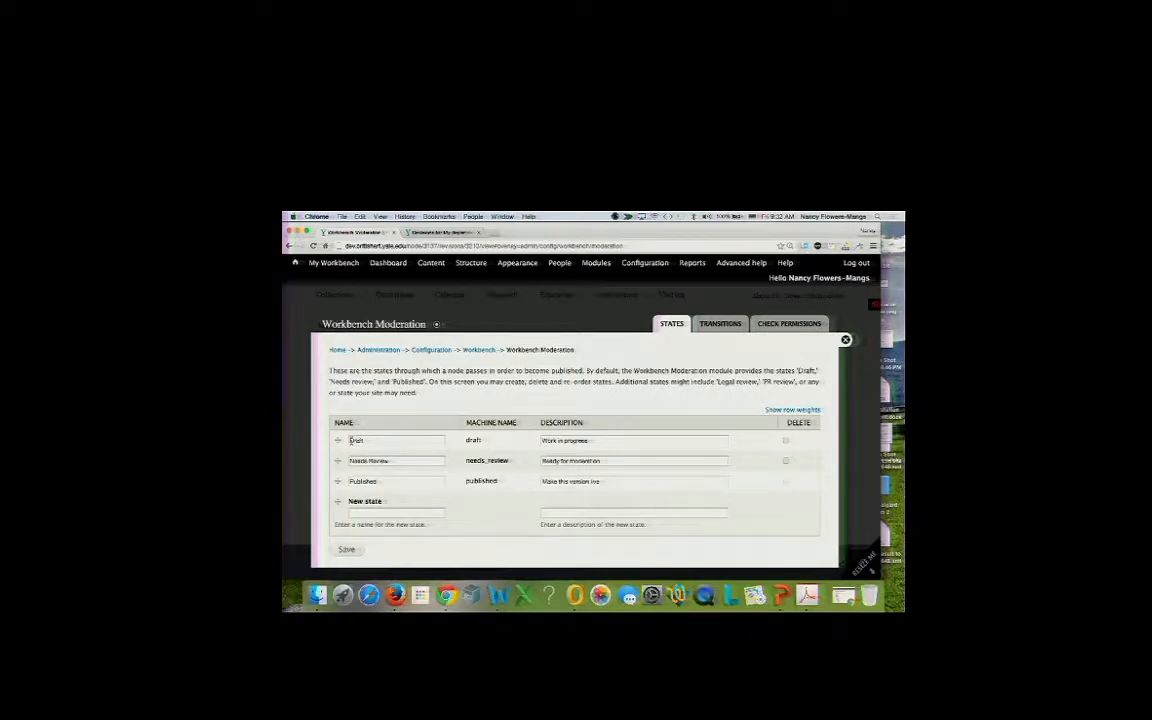
Rename the Draft moderation state to 'Save as draft'.
left_click(351, 440)
type("ve as ")
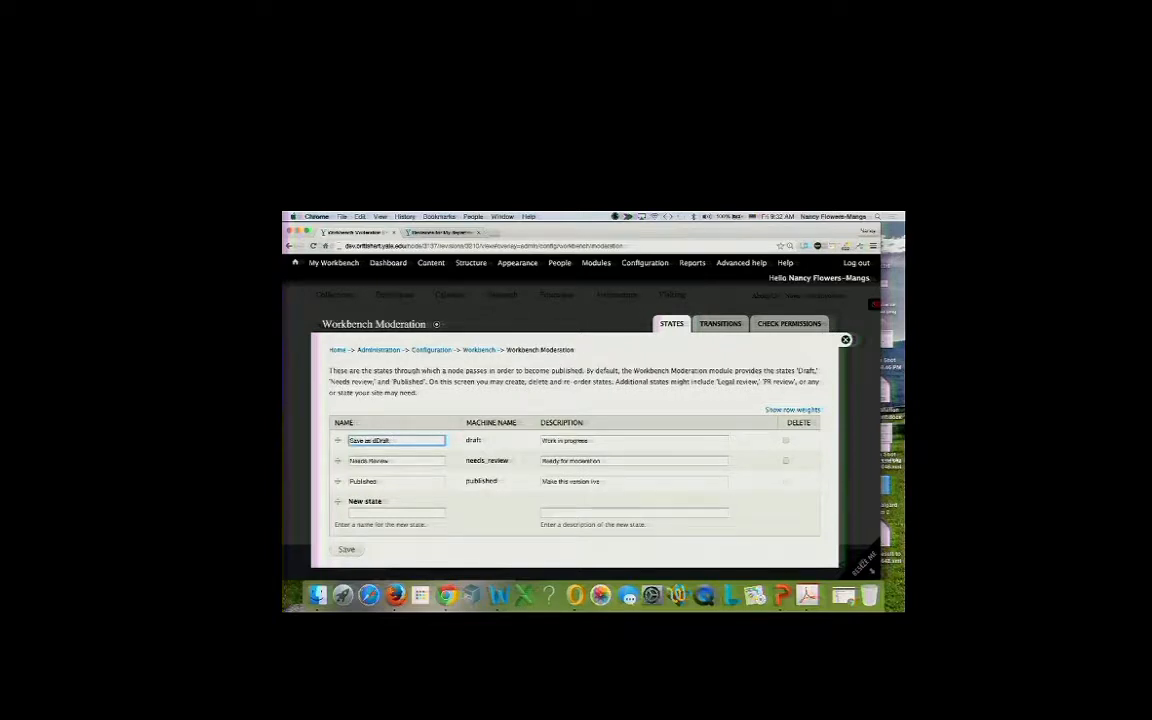
type("d")
key("Delete")
Rename Needs Review to 'Send for content review', described 'Review the content on the page'.
left_click_drag(350, 461, 386, 461)
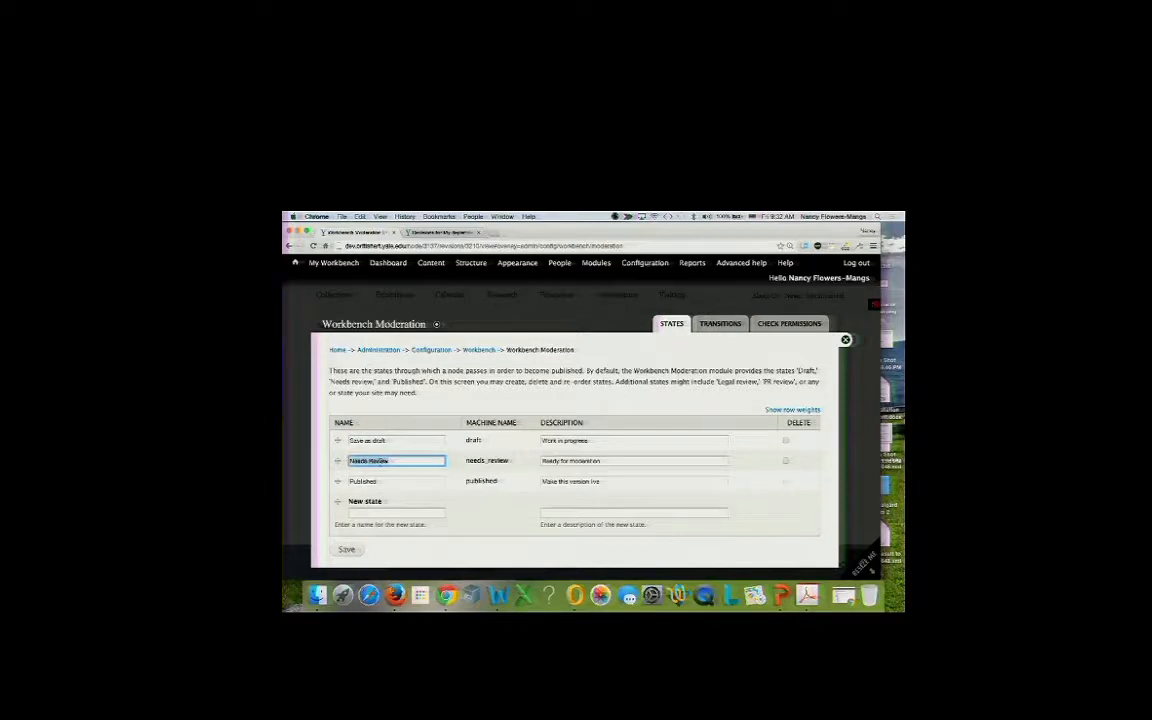
type("Send for content")
key("BackSpace")
key("BackSpace")
type("nt review")
key("Tab")
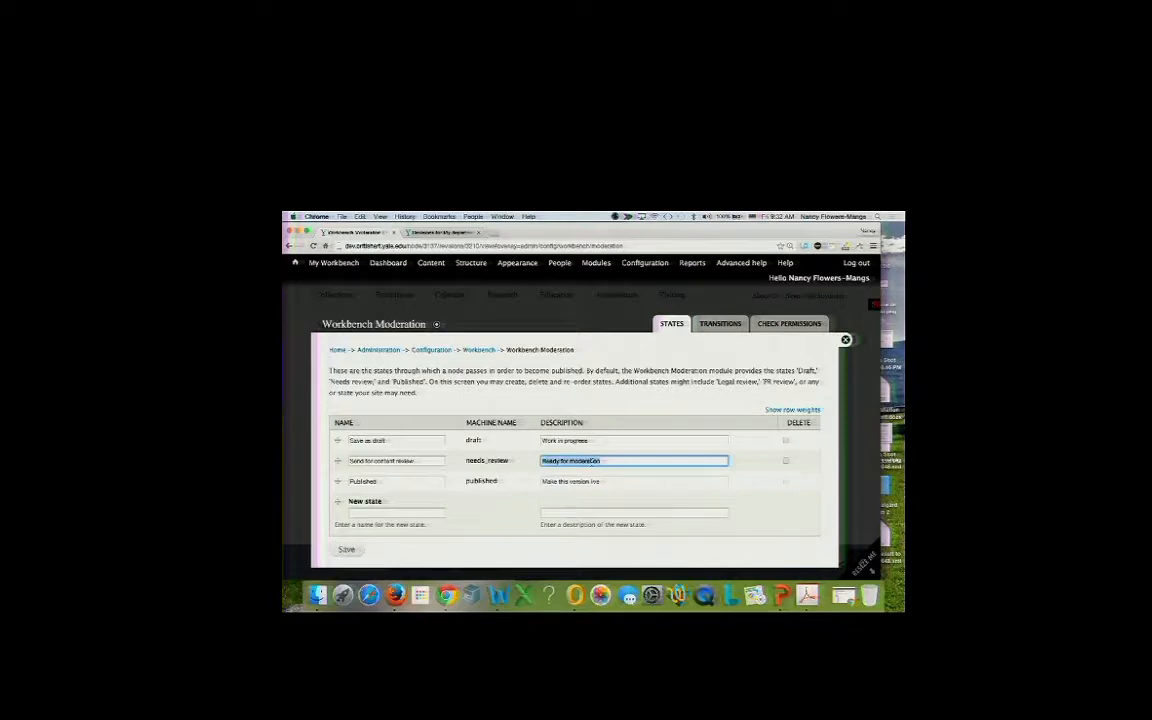
type("Review the content on the page")
Add a 'Send for design review' state described 'Review the design on the page' and save.
left_click(374, 513)
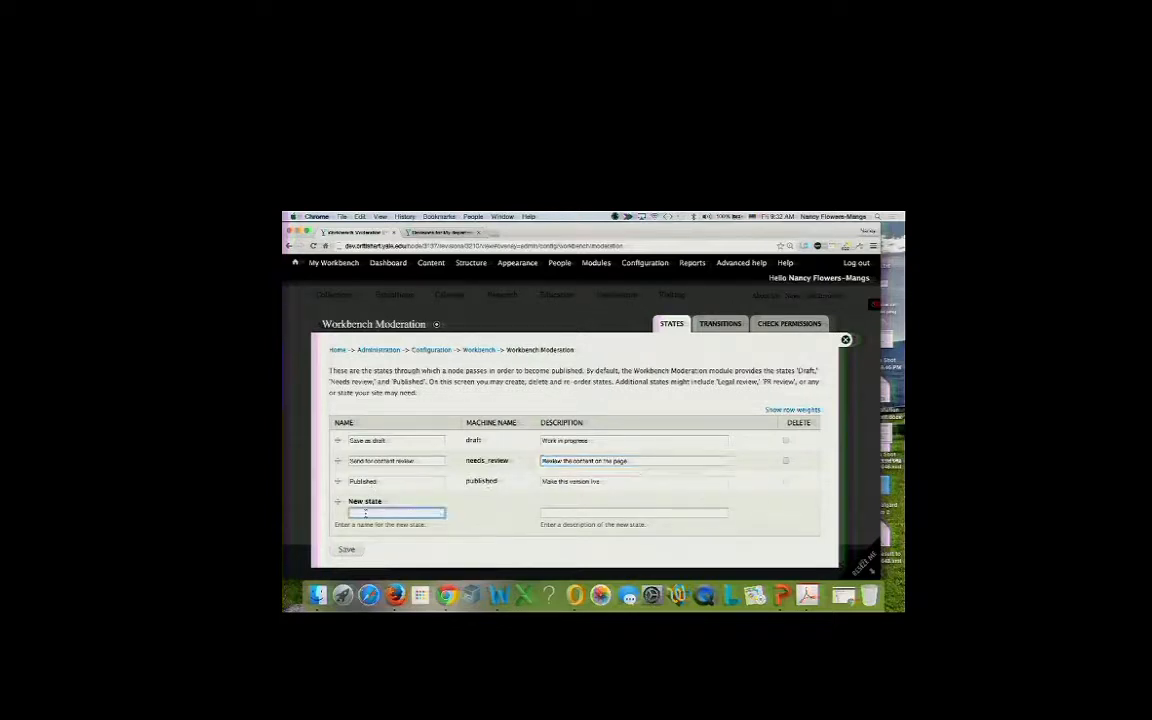
type("S")
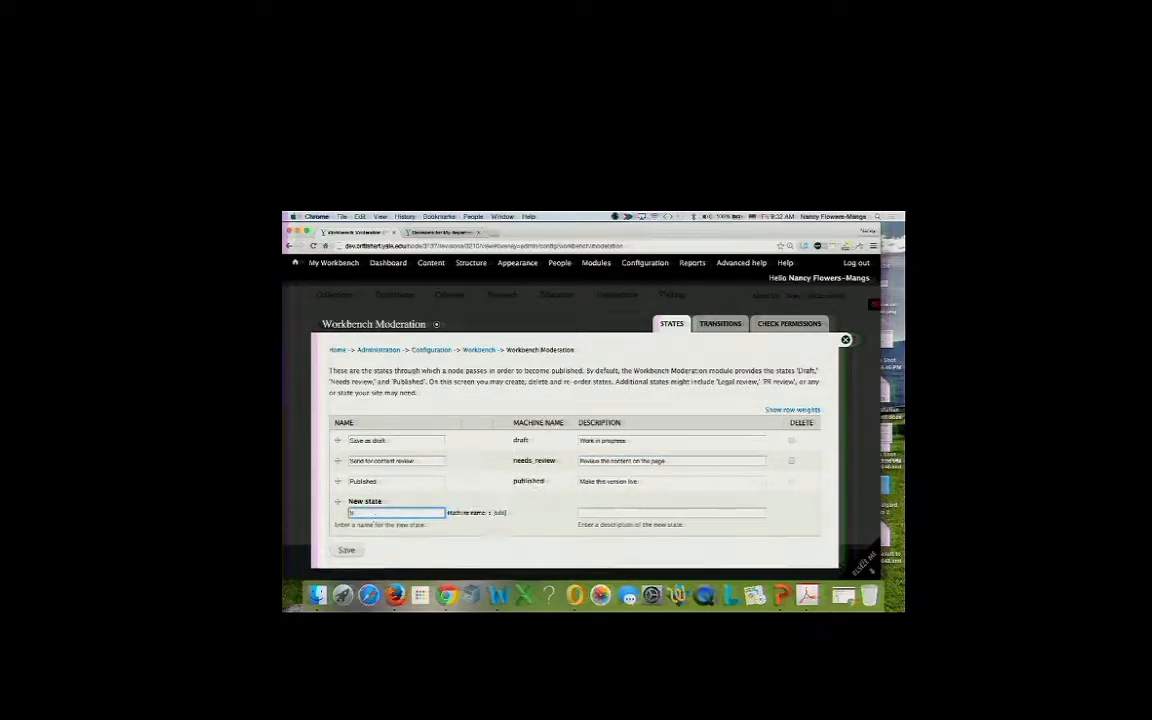
type("end for design review")
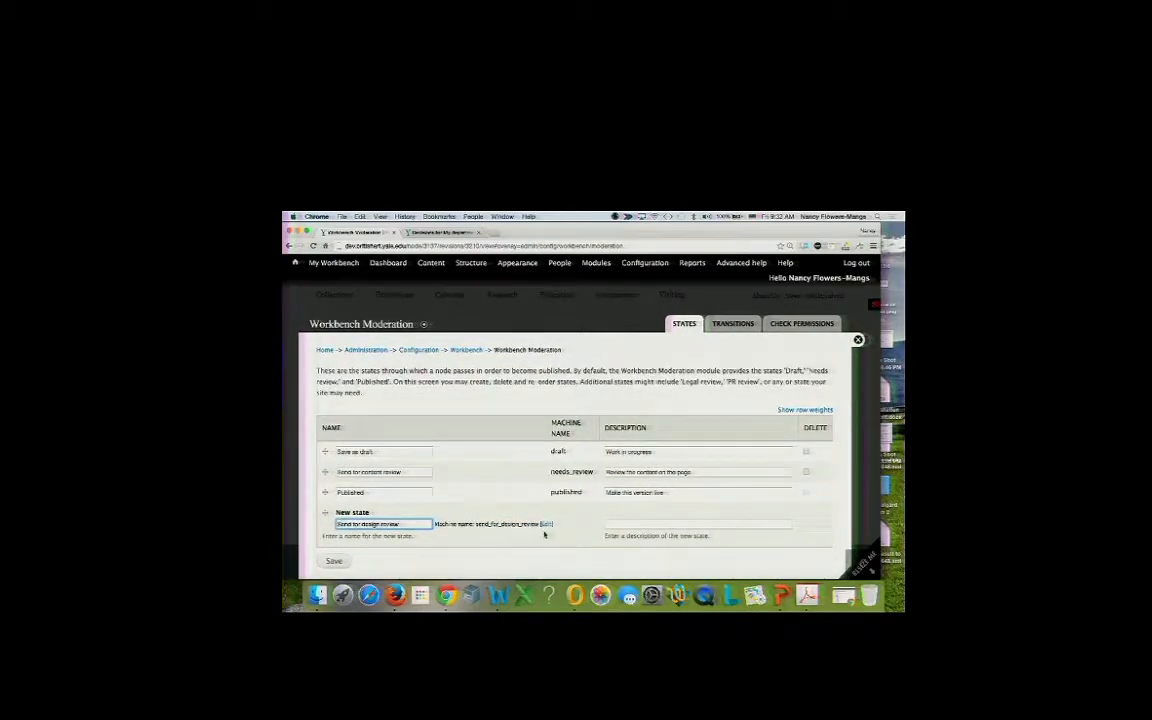
left_click(690, 471)
key("super+a")
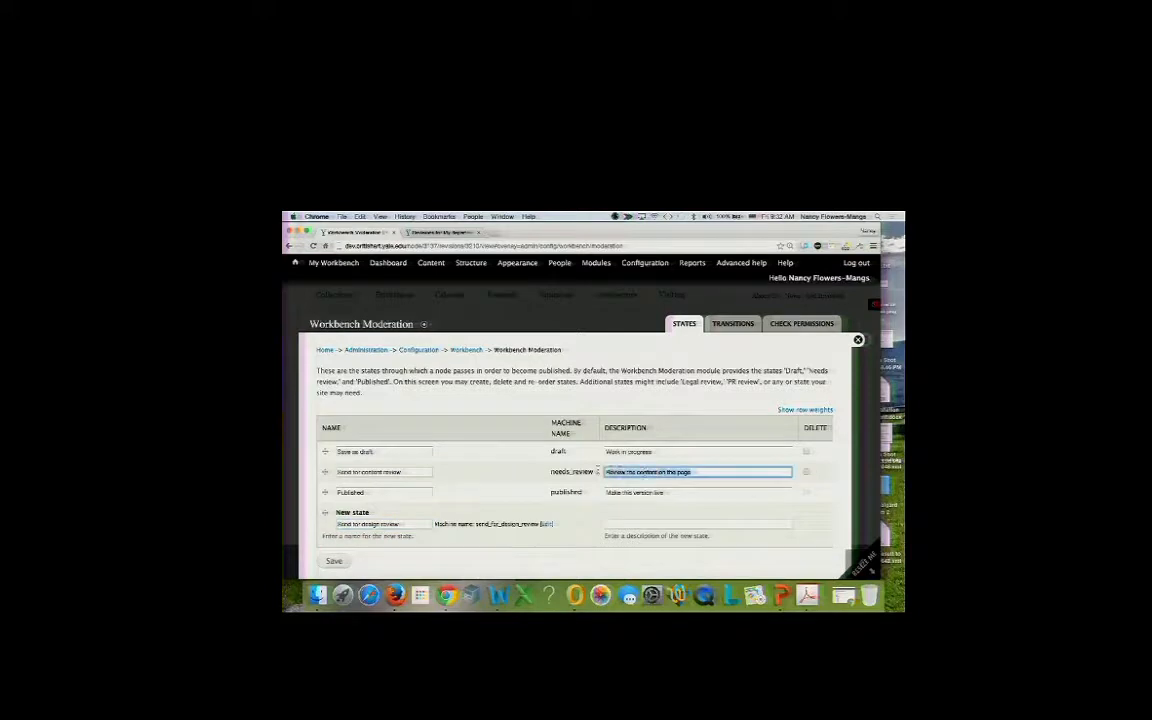
key("super+c")
left_click(637, 523)
key("super+v")
double_click(637, 523)
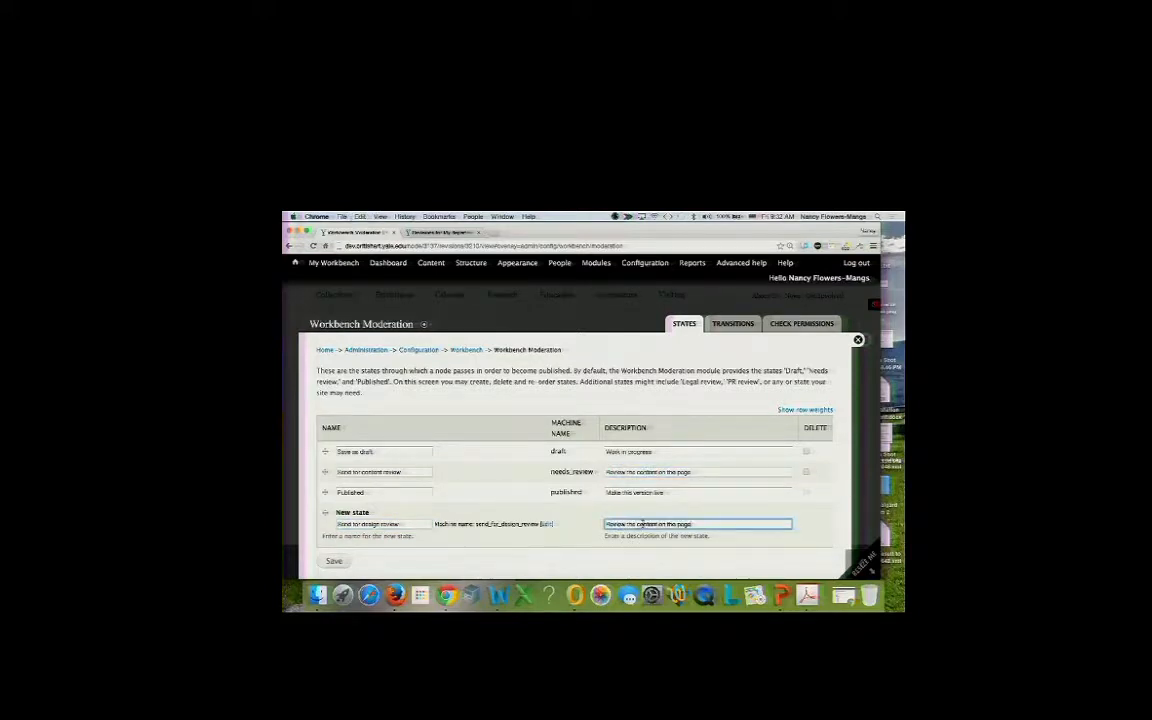
type("design")
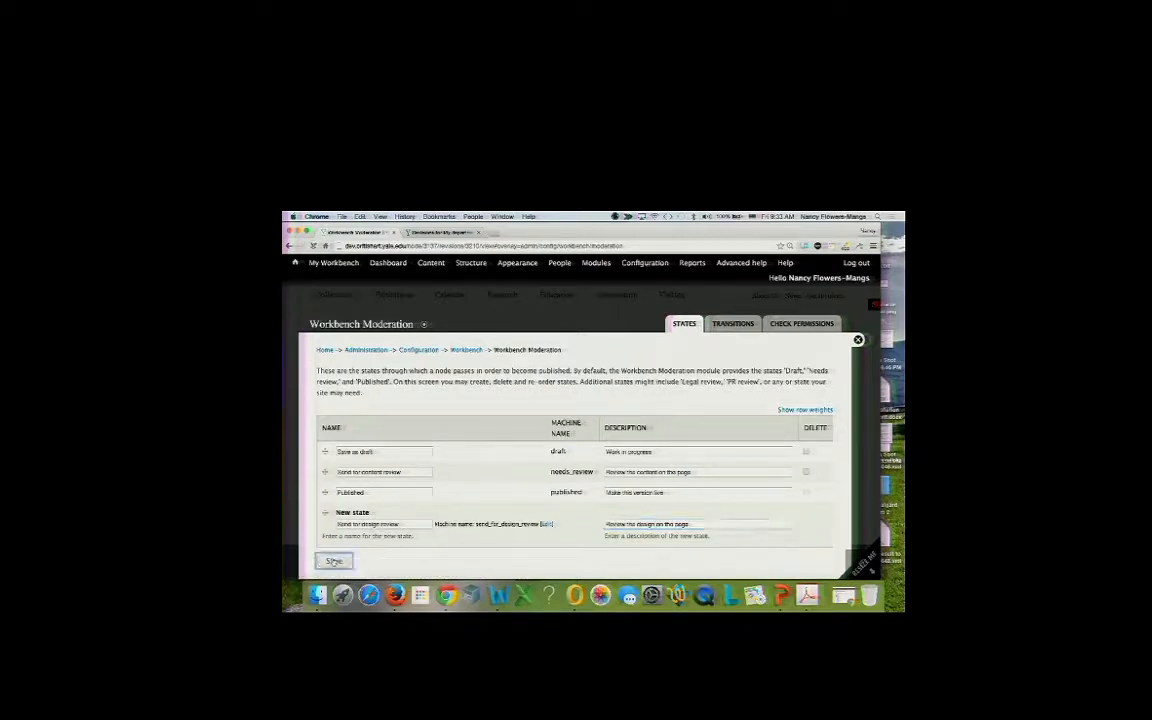
left_click(334, 561)
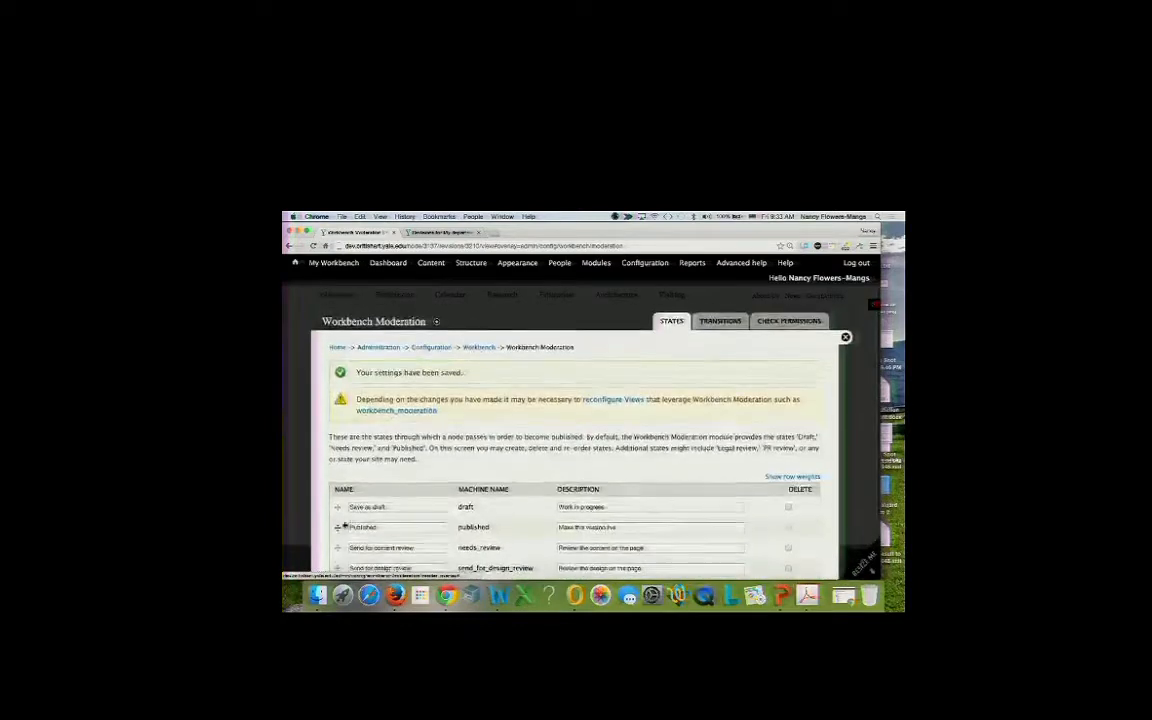
Move Published below Send for design review and save the new state order.
scroll(326, 487, "down", 2)
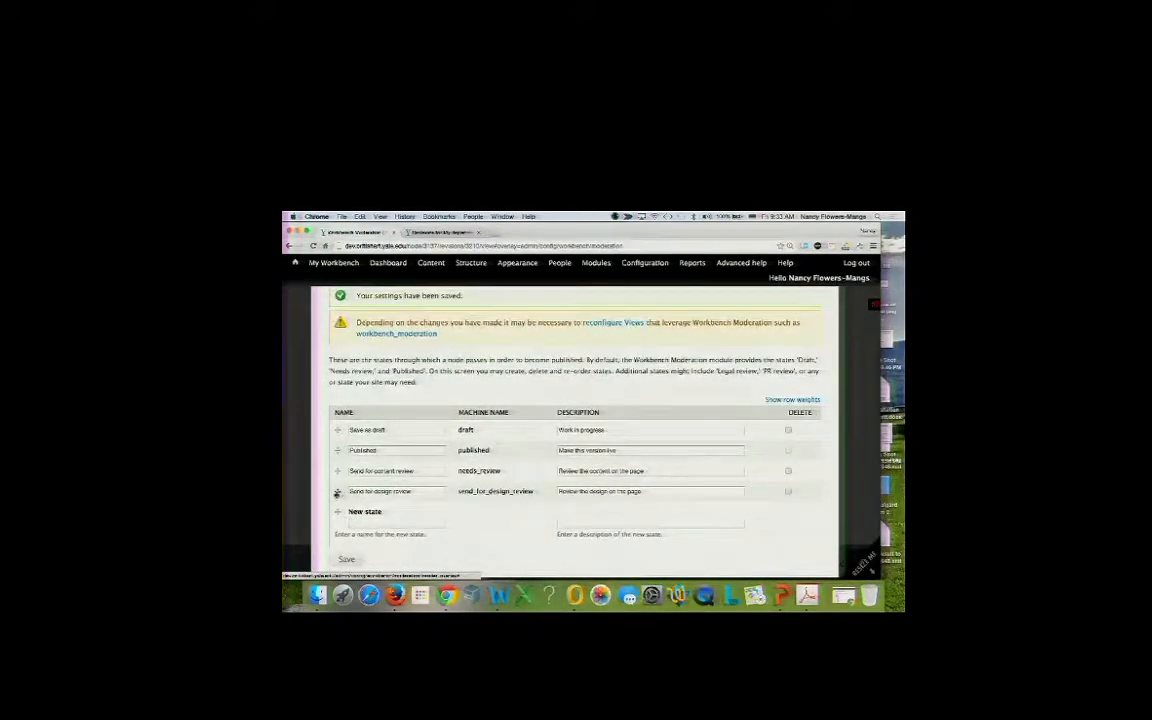
left_click_drag(337, 451, 342, 492)
scroll(342, 492, "down", 2)
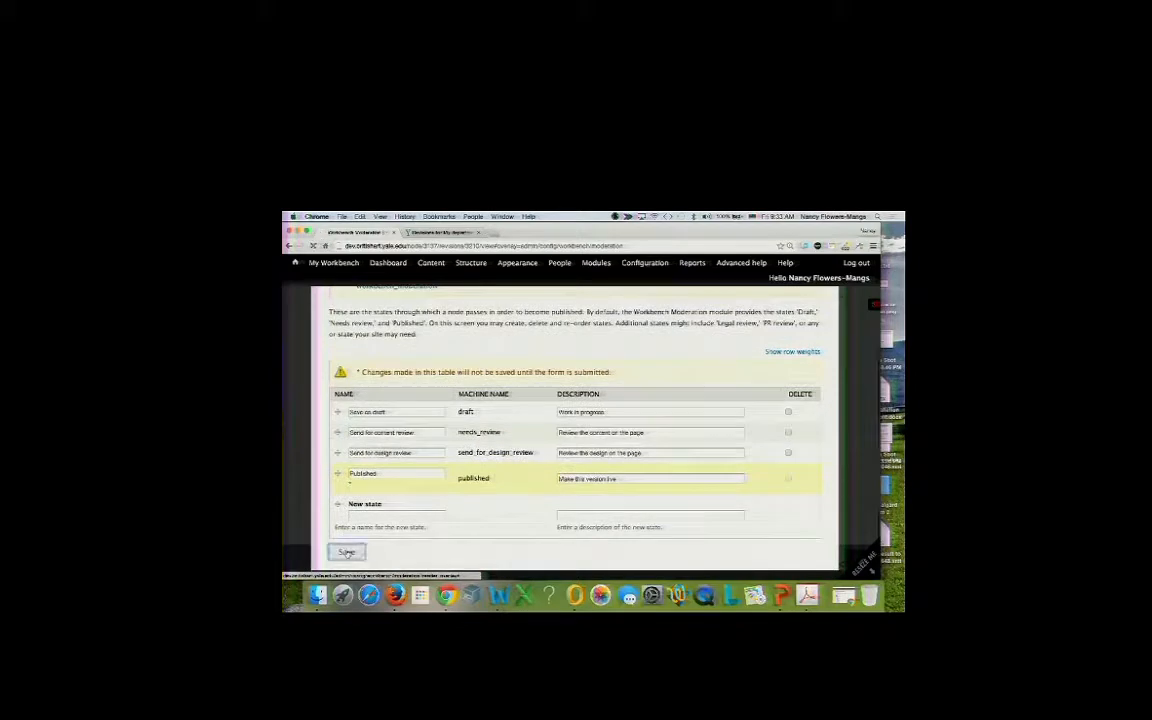
left_click(346, 551)
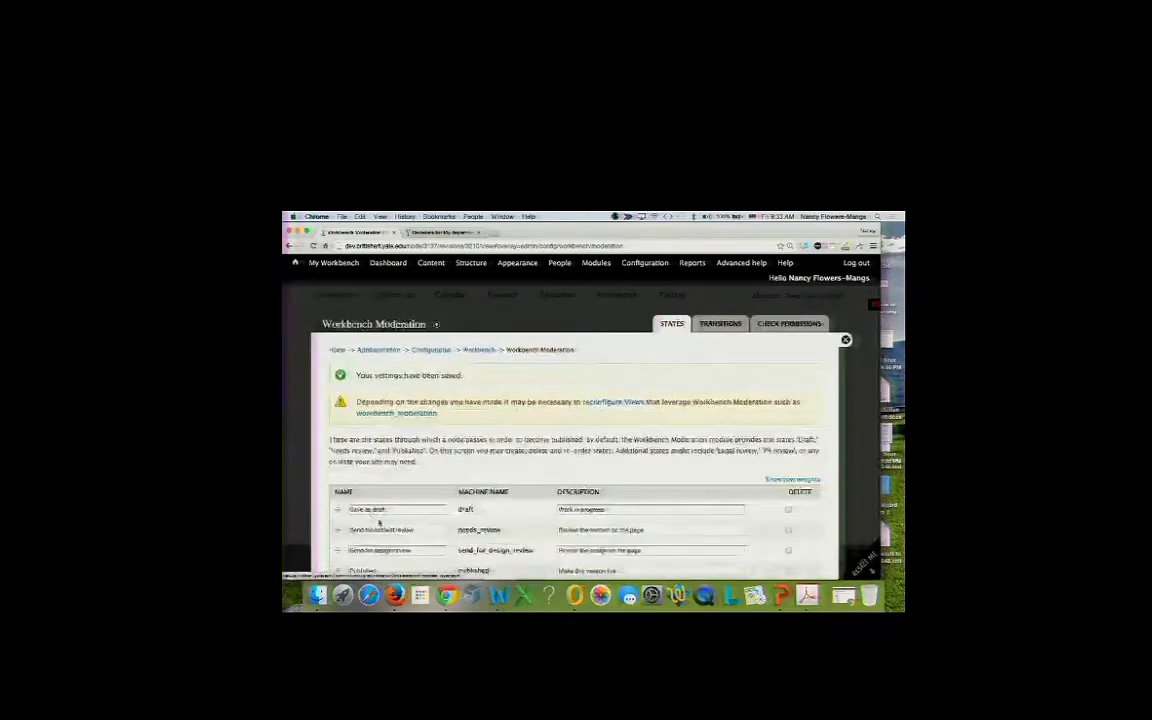
Start a new moderation state named 'Send for approval'.
scroll(370, 505, "down", 2)
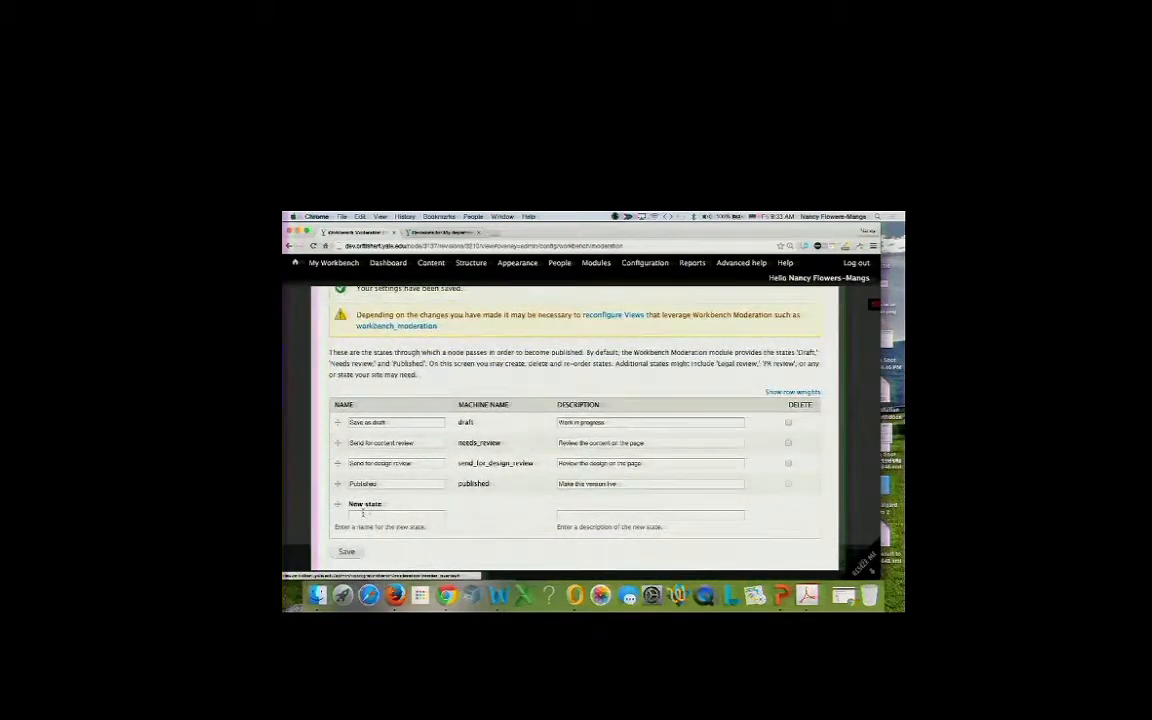
left_click(382, 514)
type("Send for approval")
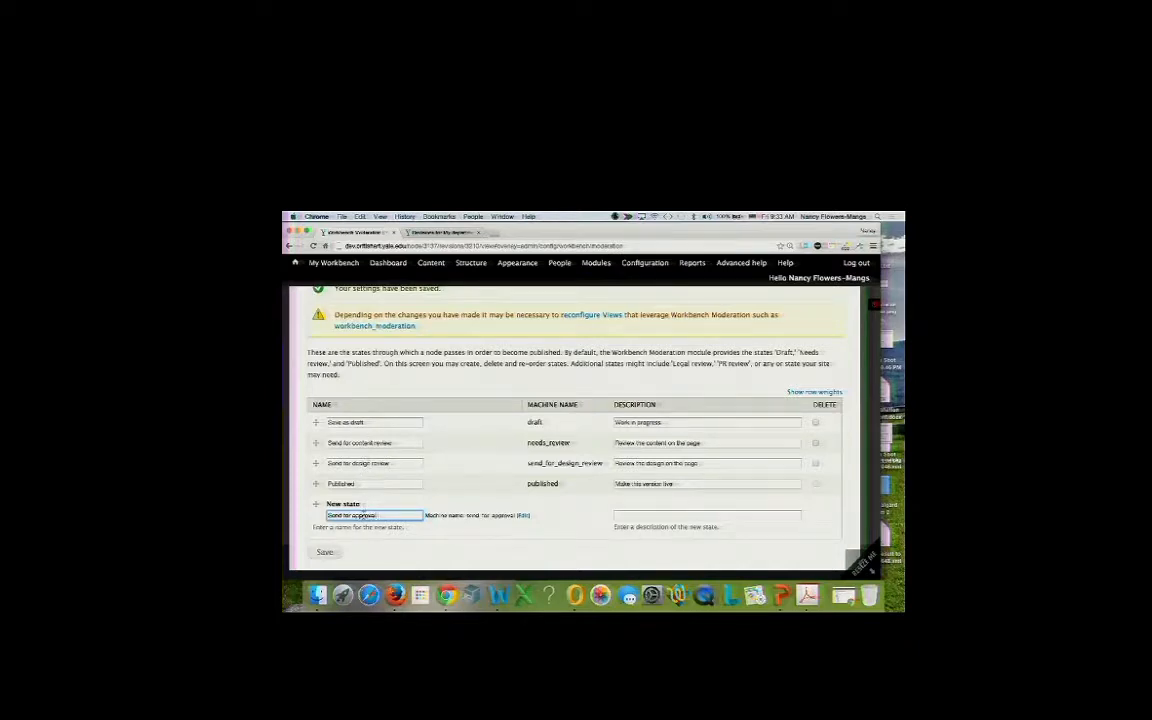
Save Send for approval with description 'For approval state', placed above Published.
left_click(638, 516)
type("For")
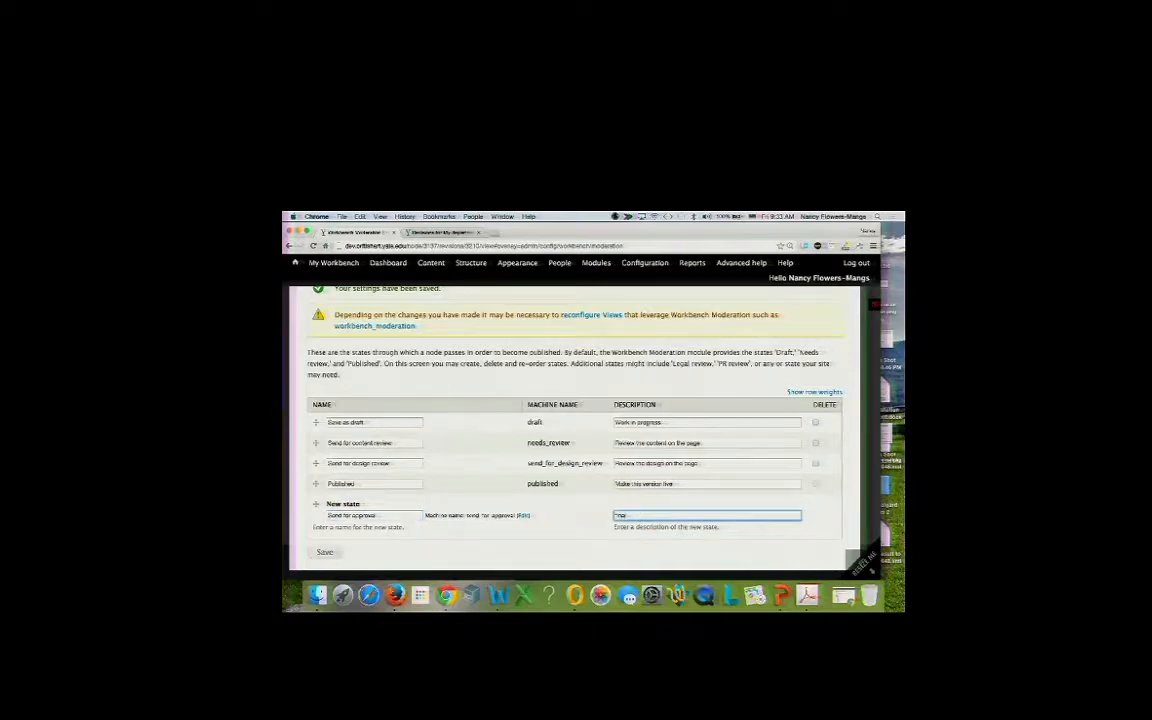
type(" approval state")
key("Return")
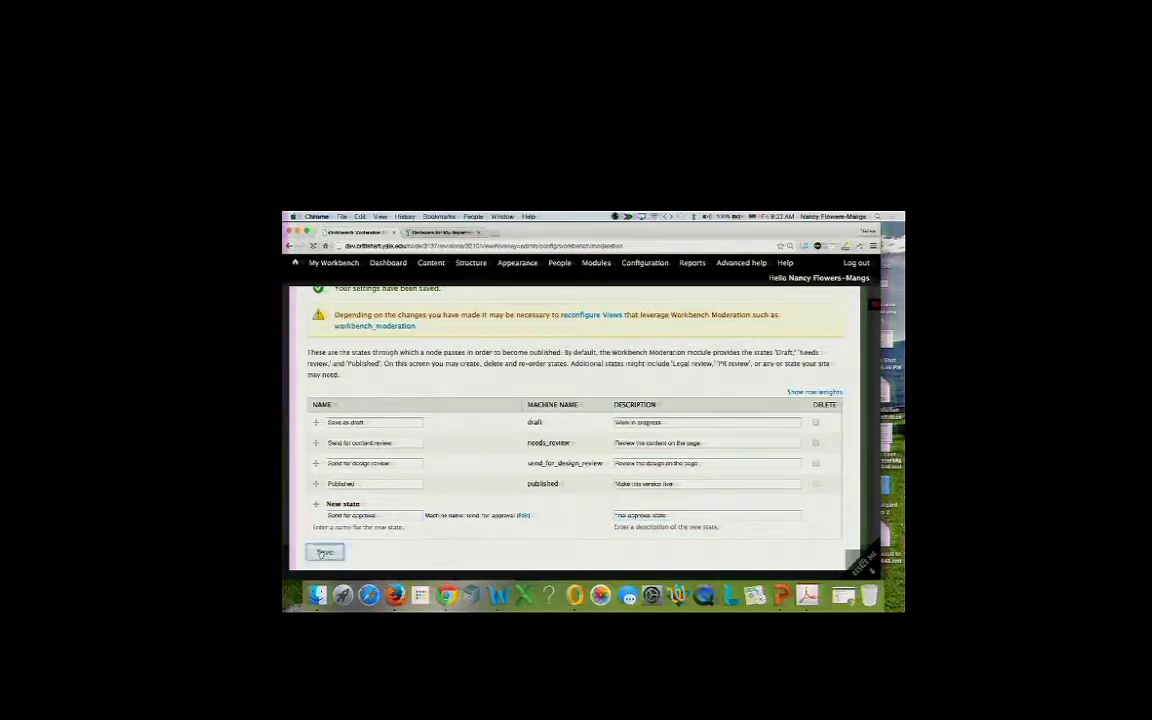
scroll(335, 490, "down", 3)
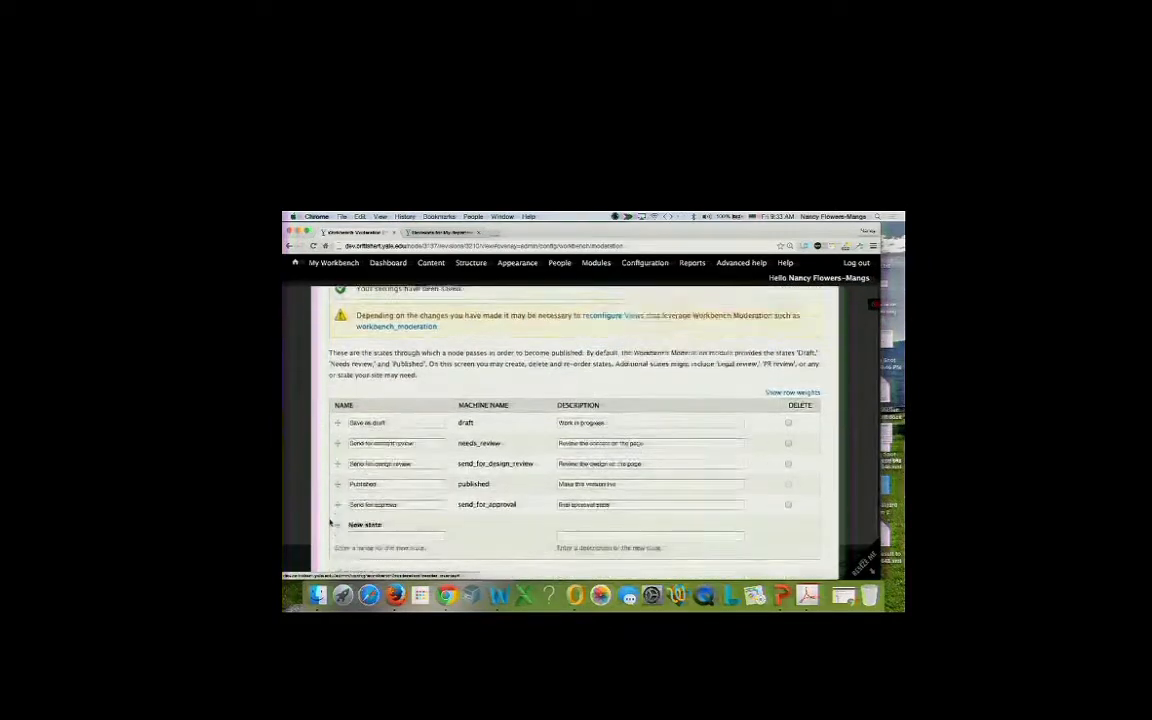
left_click_drag(337, 484, 337, 462)
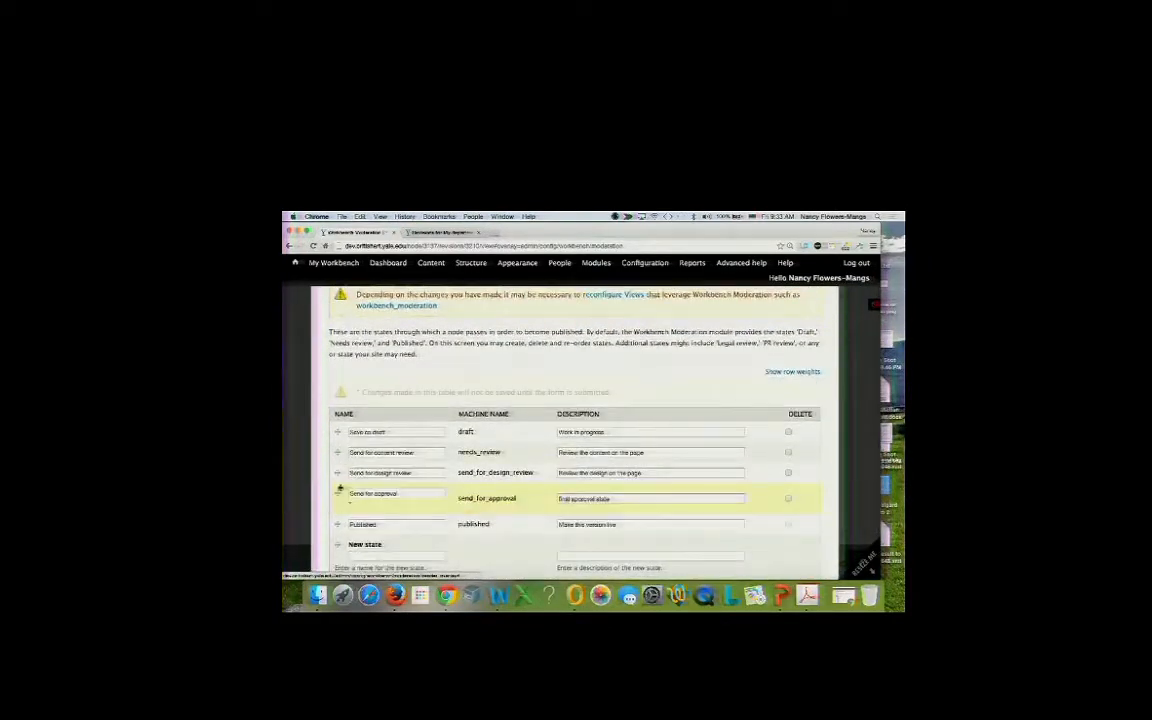
left_click(346, 553)
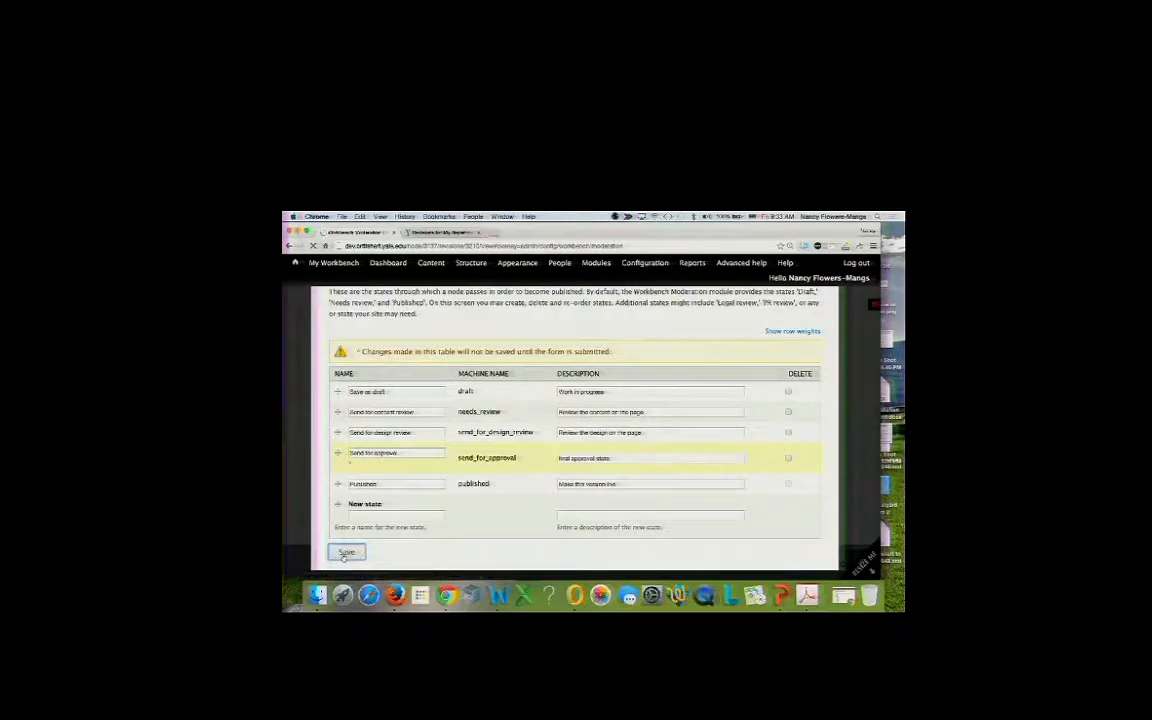
Rename the Published state to 'Published/Live' and save.
scroll(343, 540, "down", 3)
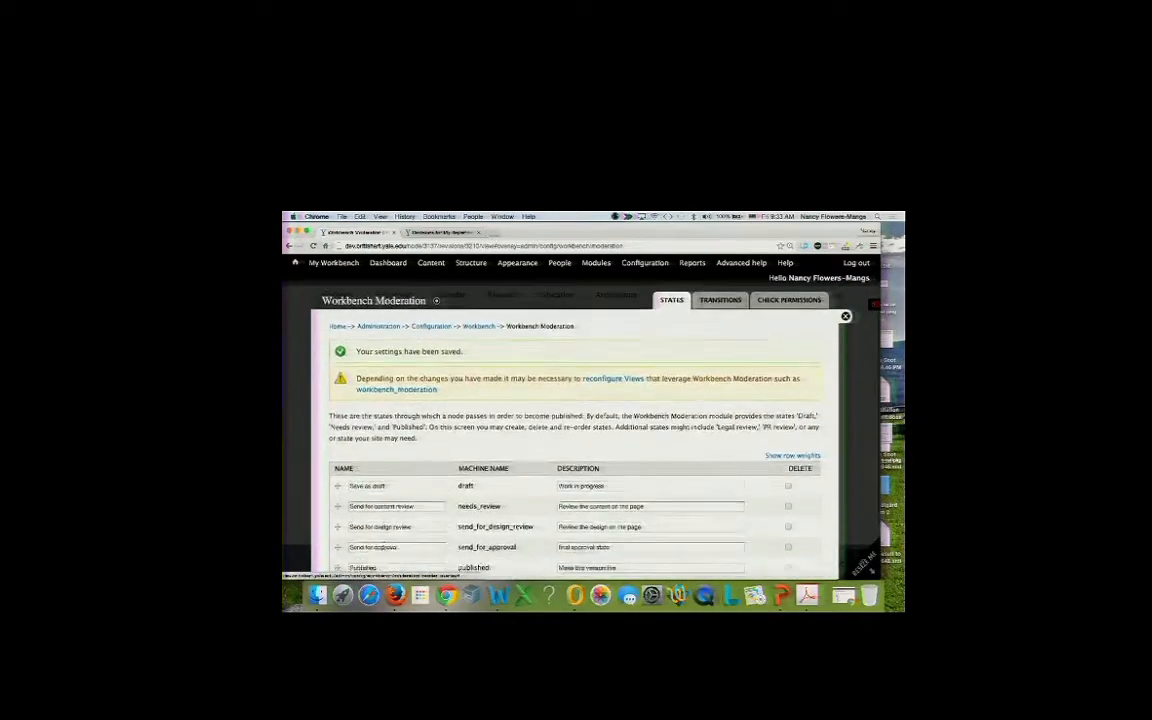
left_click(391, 484)
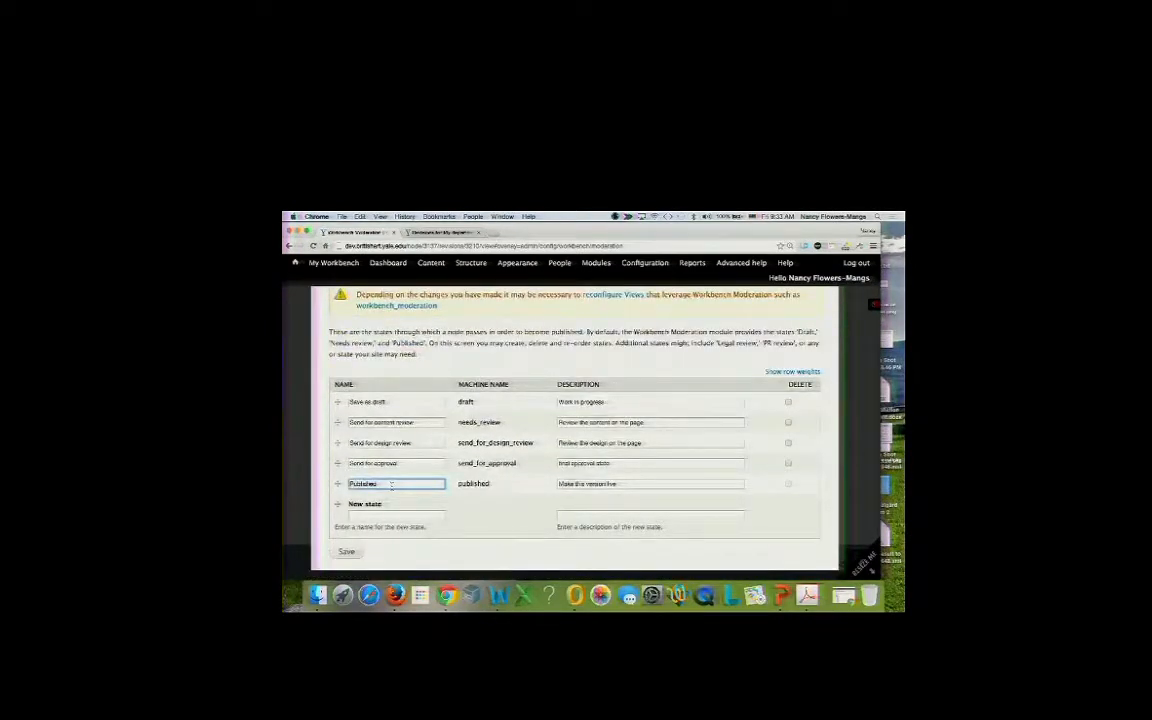
type("/Live")
left_click(346, 551)
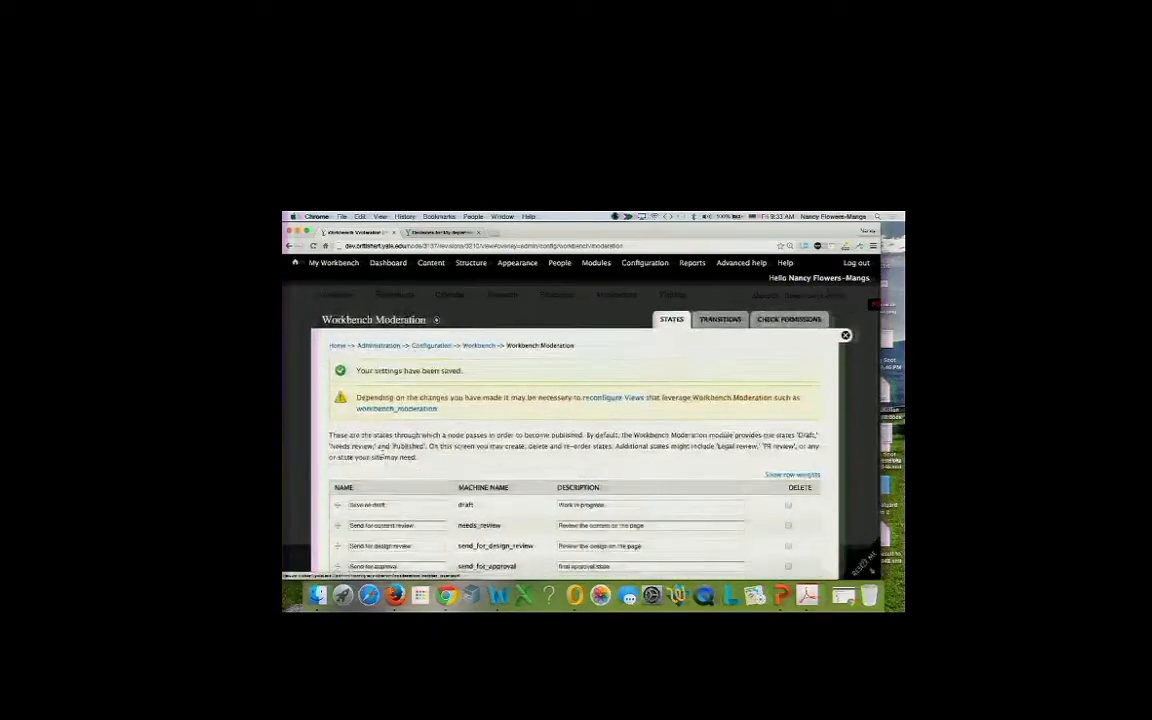
scroll(382, 462, "down", 3)
Add an 'unpublished' state described 'Unpublished after the page is live.' and save it.
left_click(379, 516)
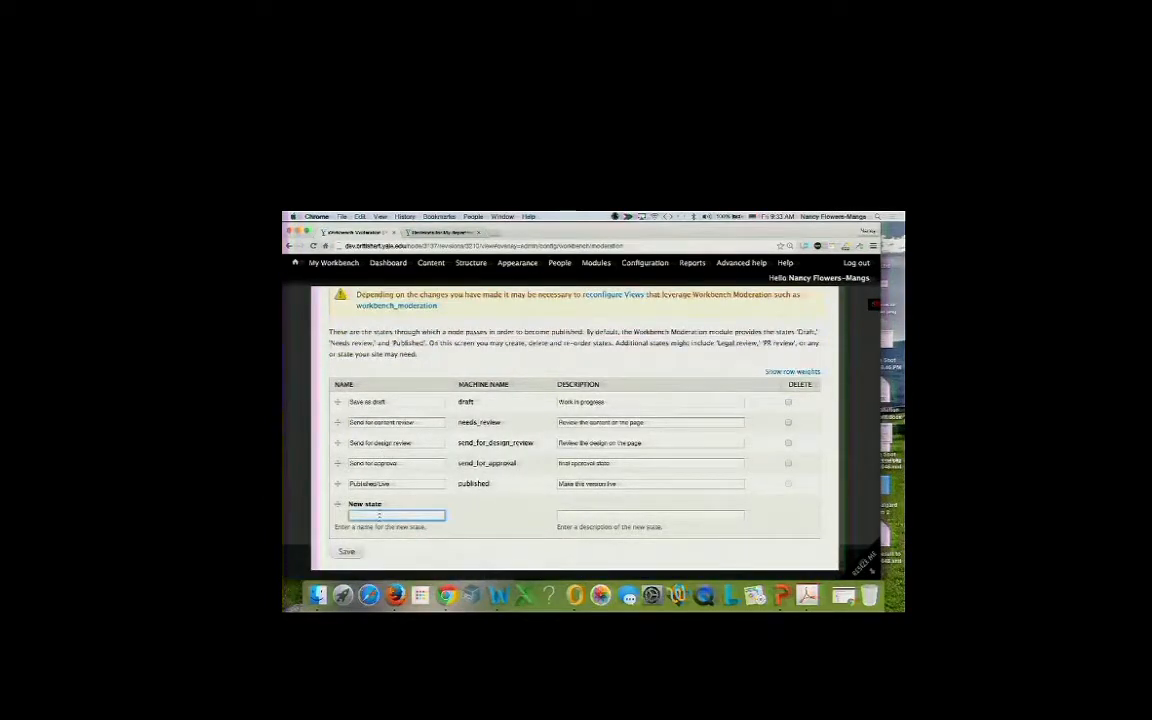
type("unpublished")
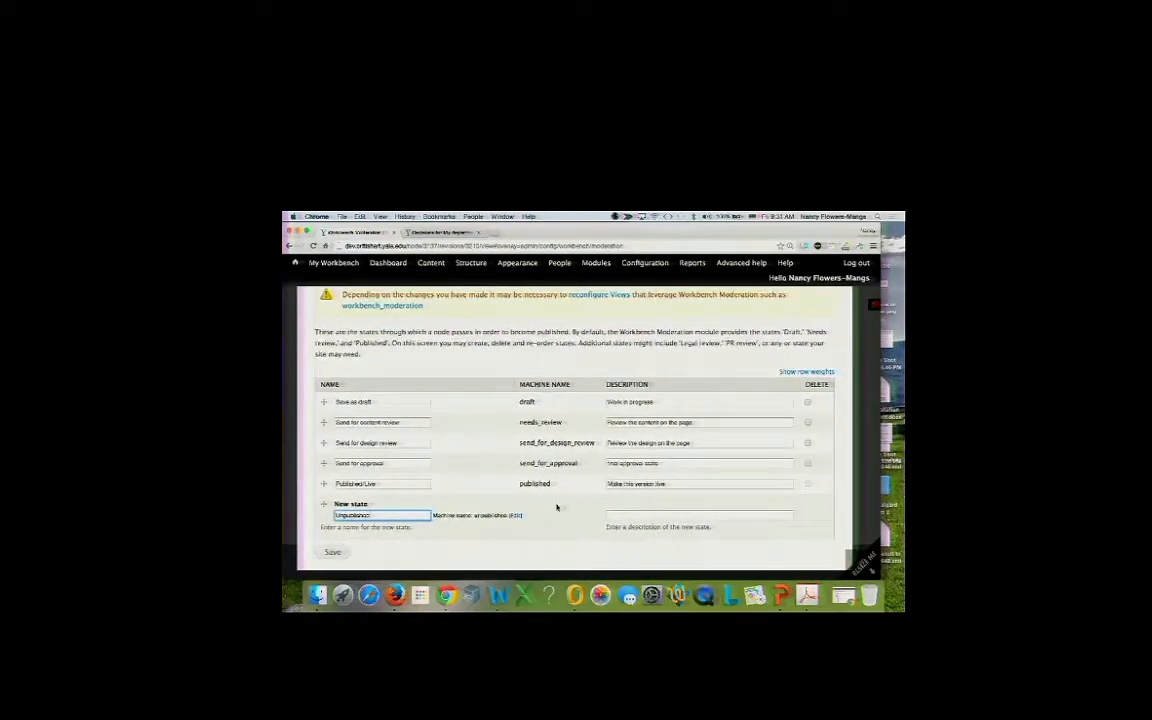
left_click(611, 516)
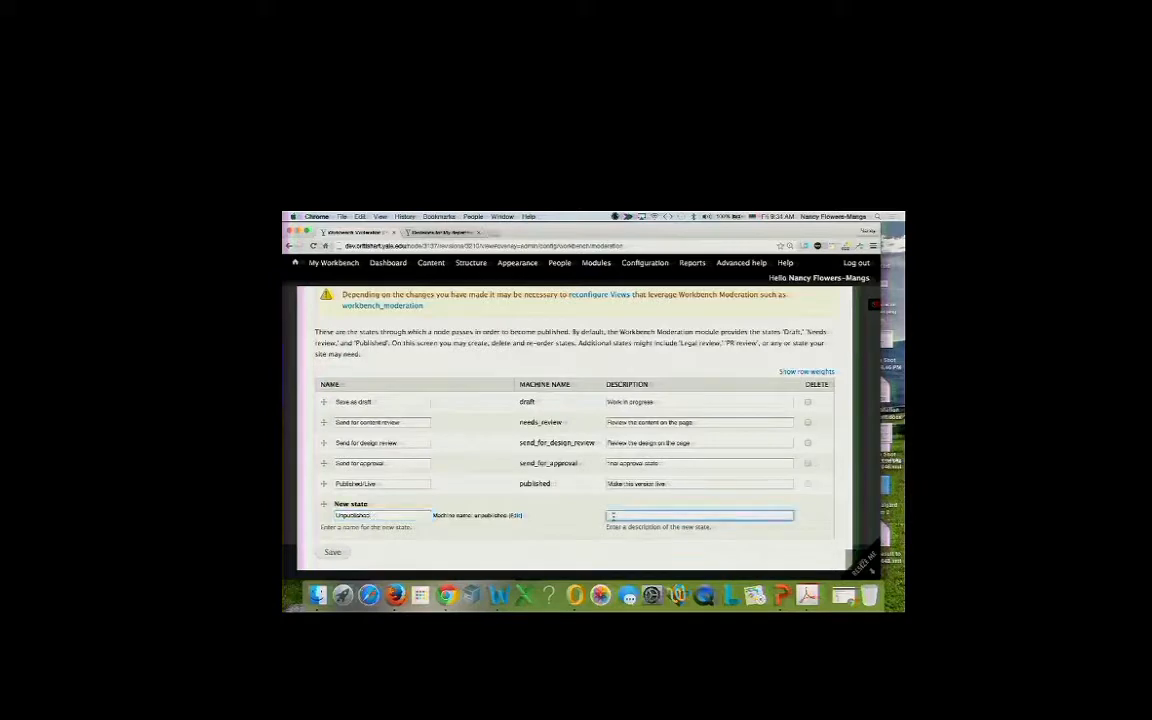
type("Unpublished")
type(" after the page ")
type("is live")
type(".")
right_click(618, 517)
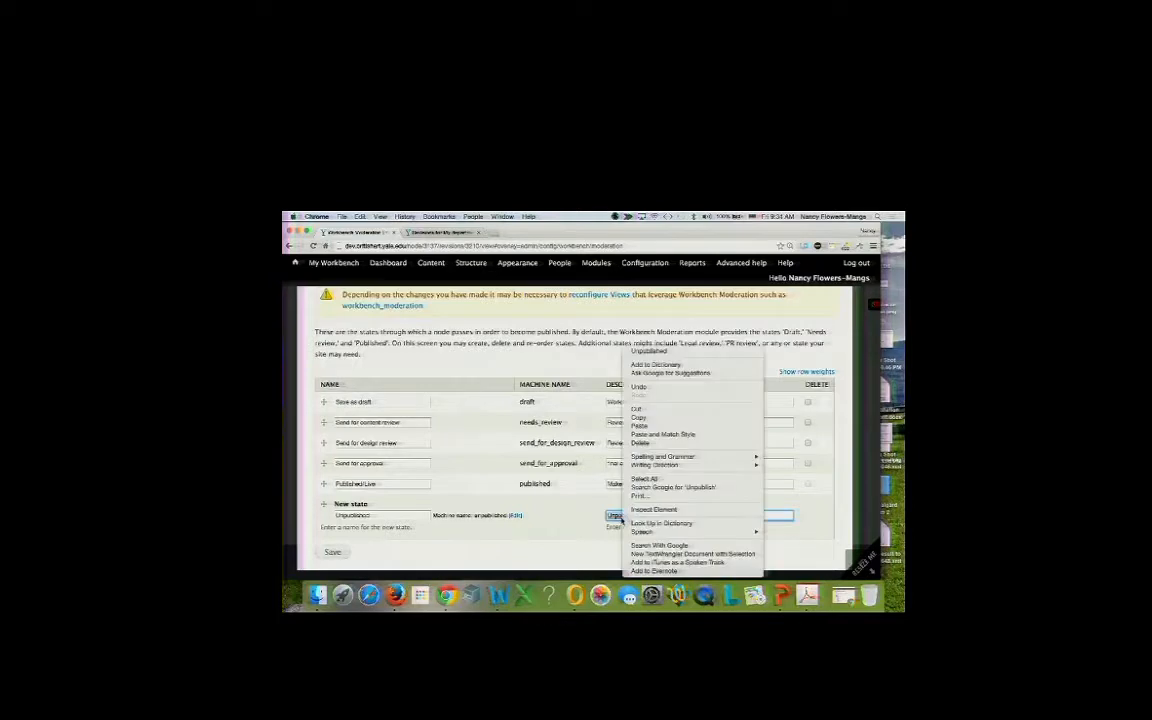
left_click(596, 517)
left_click(323, 556)
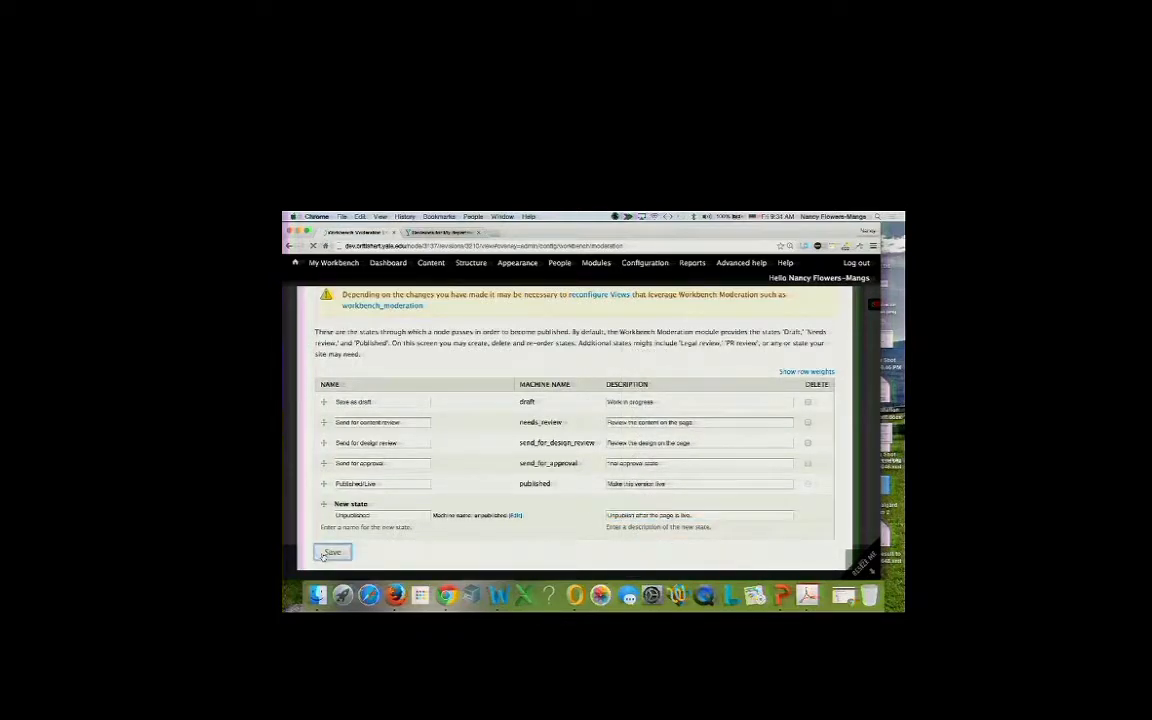
Reposition the Unpublished row after Published/Live and save the states table.
scroll(341, 477, "down", 3)
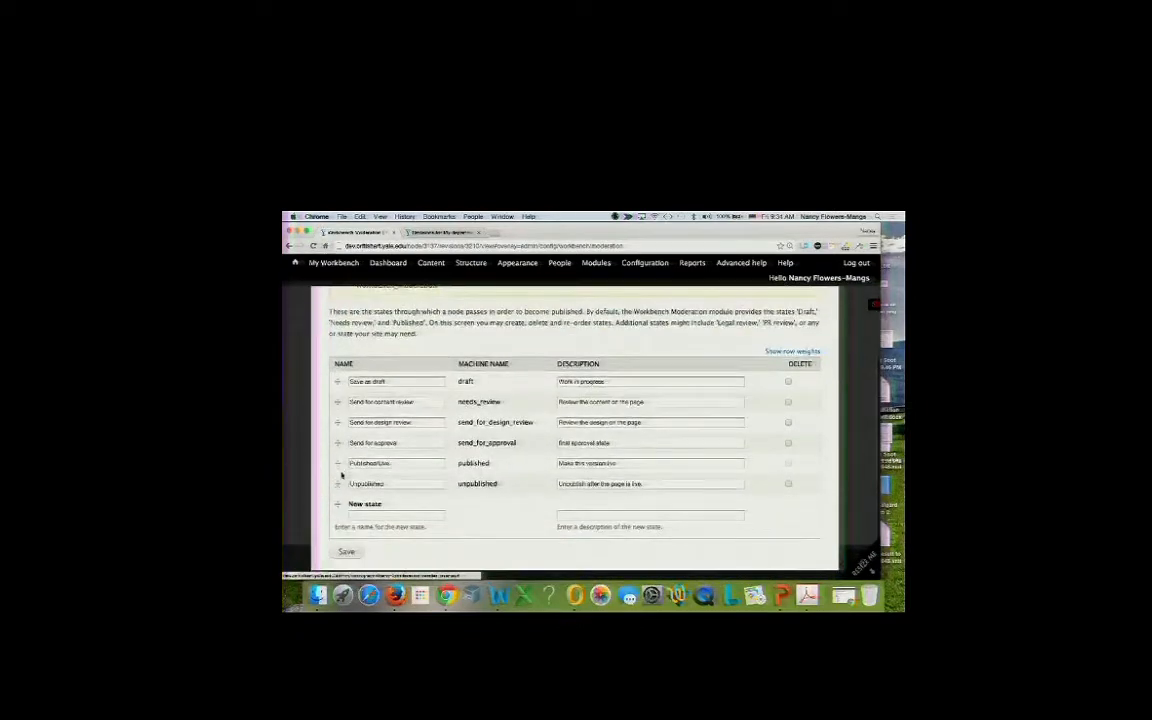
scroll(342, 478, "up", 1)
scroll(339, 472, "down", 1)
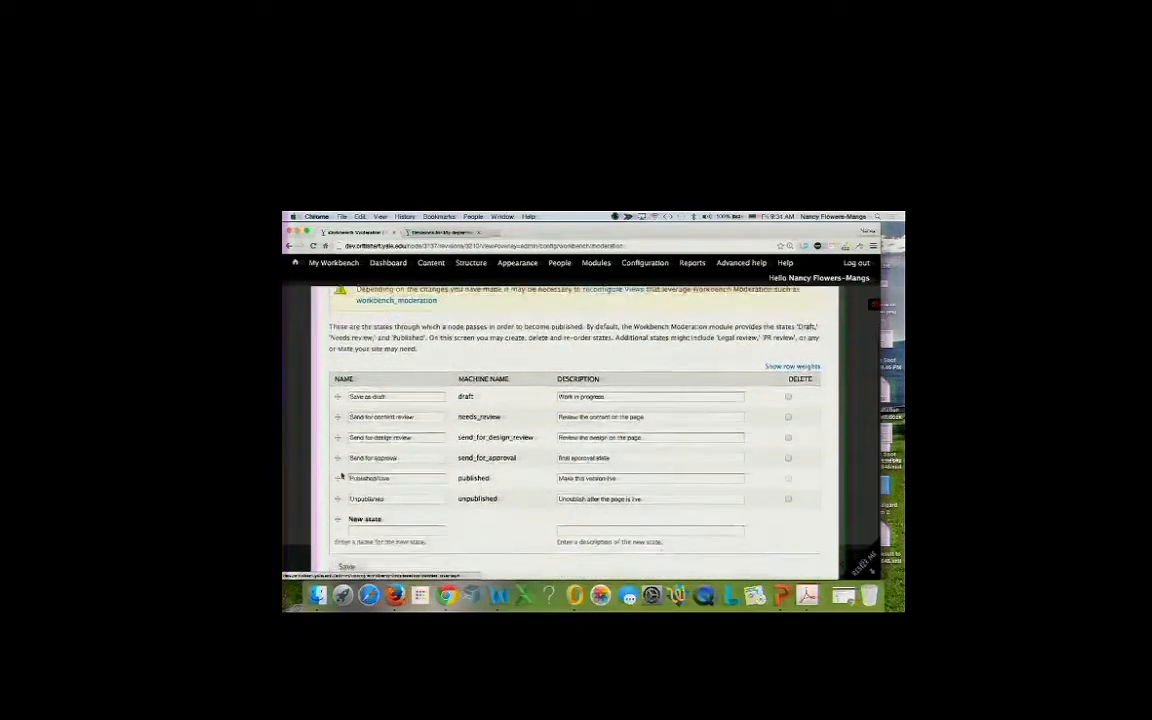
left_click(338, 484)
mouse_move(338, 484)
left_mouse_down()
mouse_move(337, 463)
mouse_move(335, 483)
left_mouse_up()
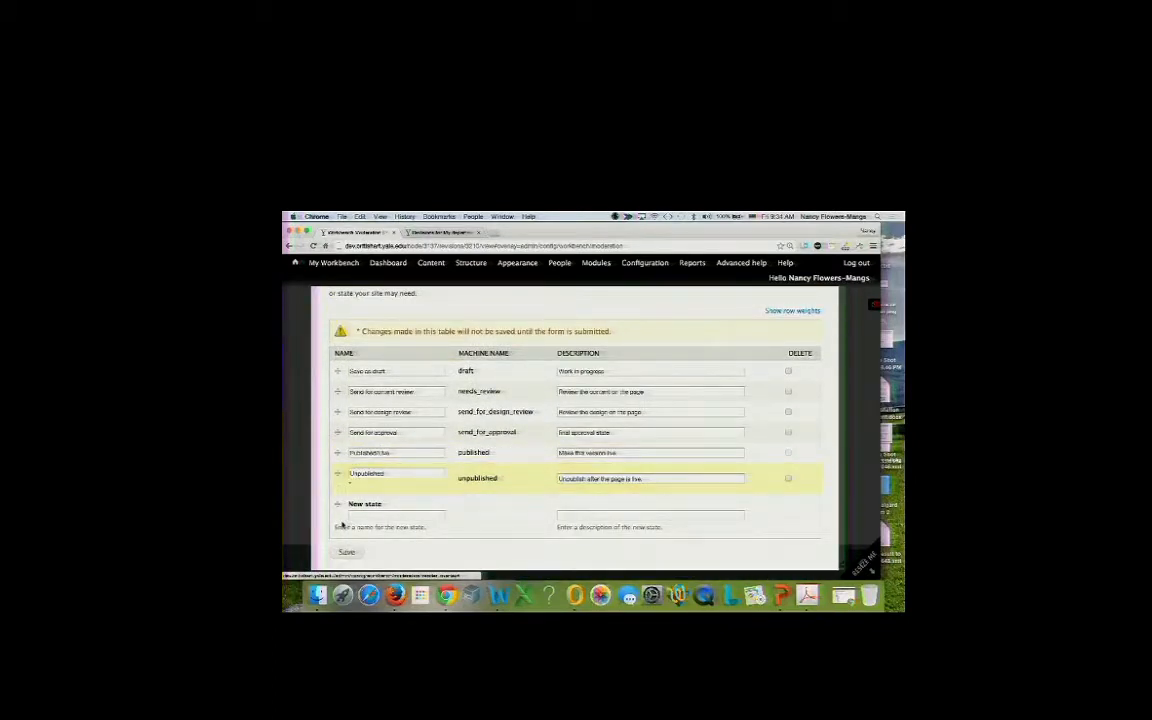
left_click(346, 552)
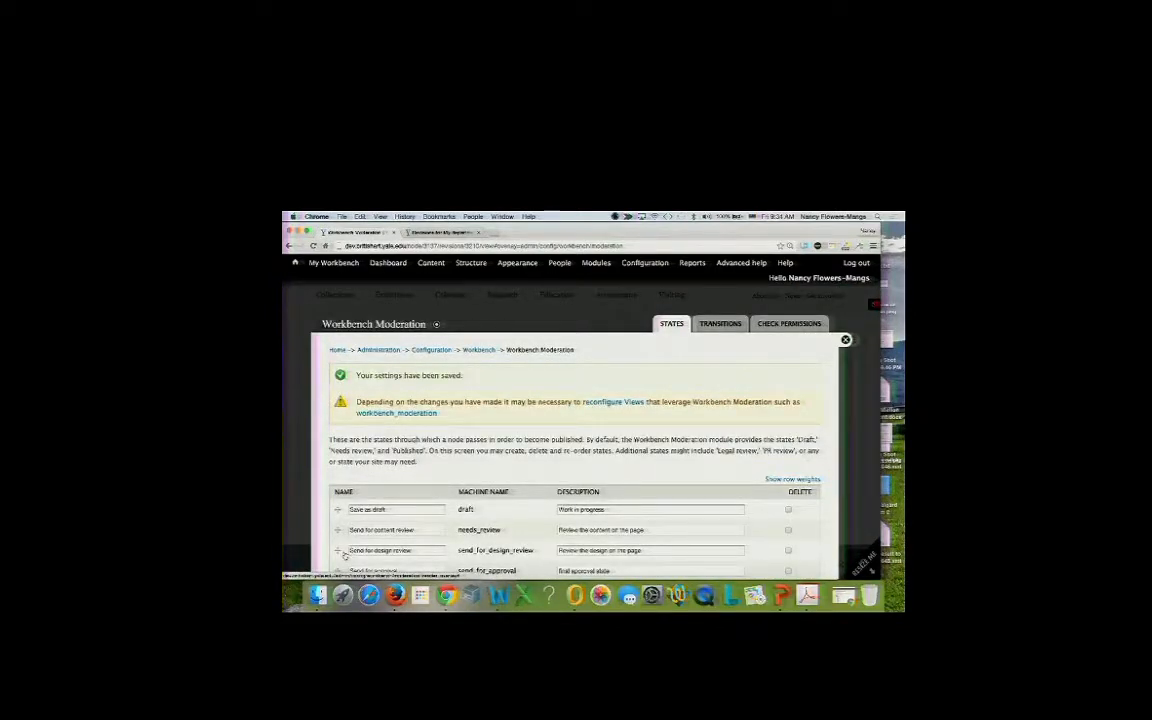
Switch from the states list to the Workbench Moderation Transitions page.
scroll(456, 472, "down", 2)
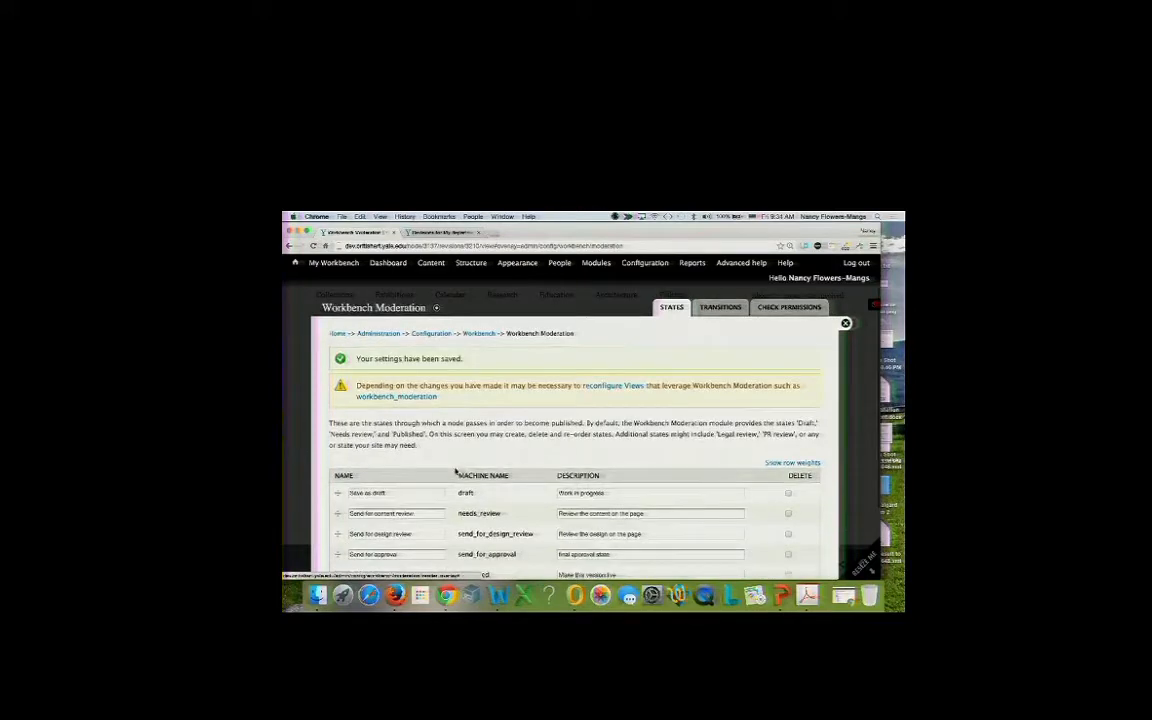
scroll(456, 470, "up", 2)
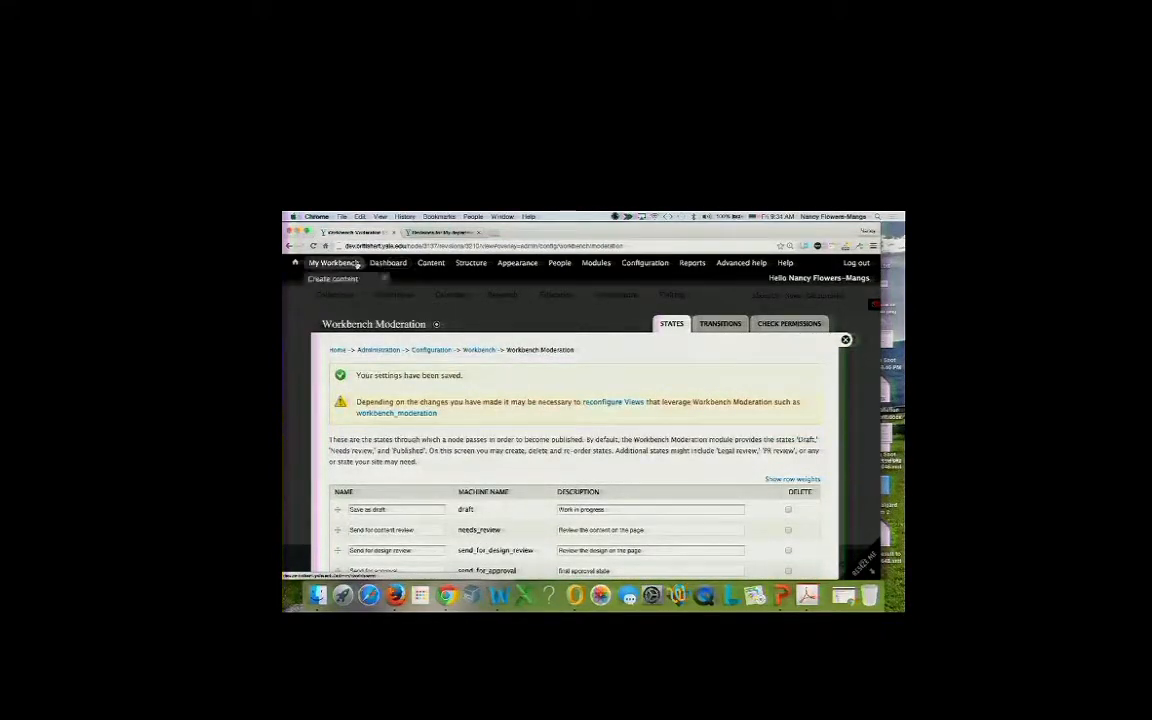
mouse_move(350, 280)
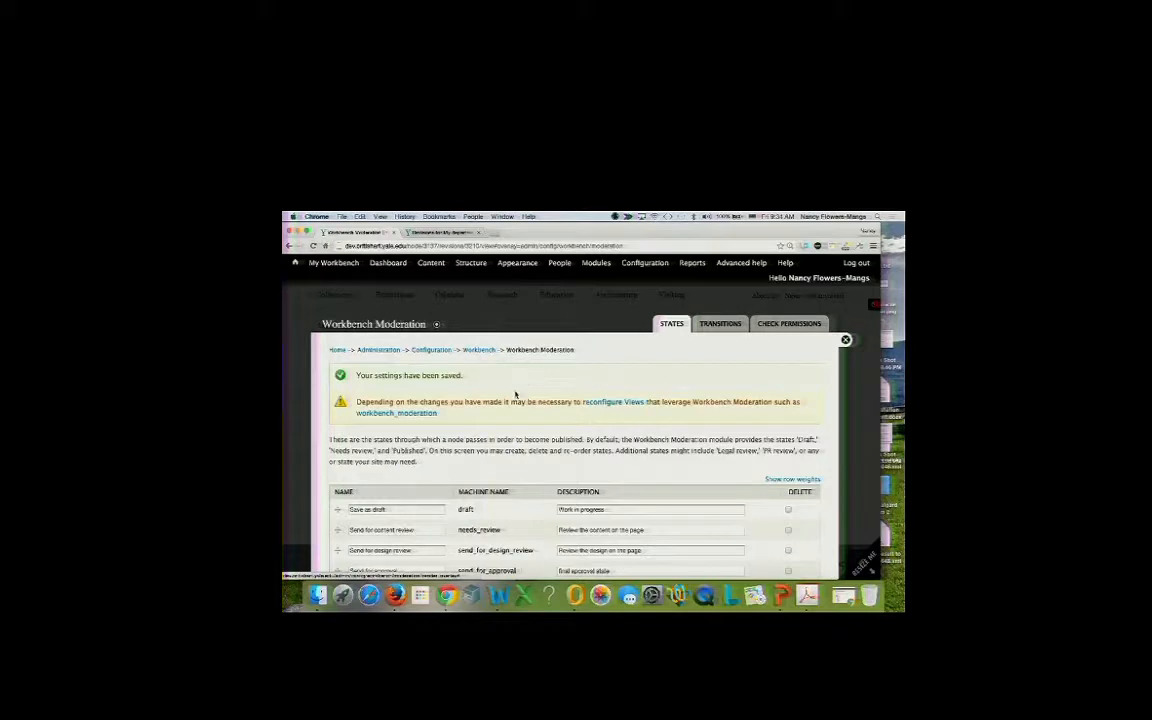
scroll(518, 388, "down", 2)
scroll(535, 385, "up", 2)
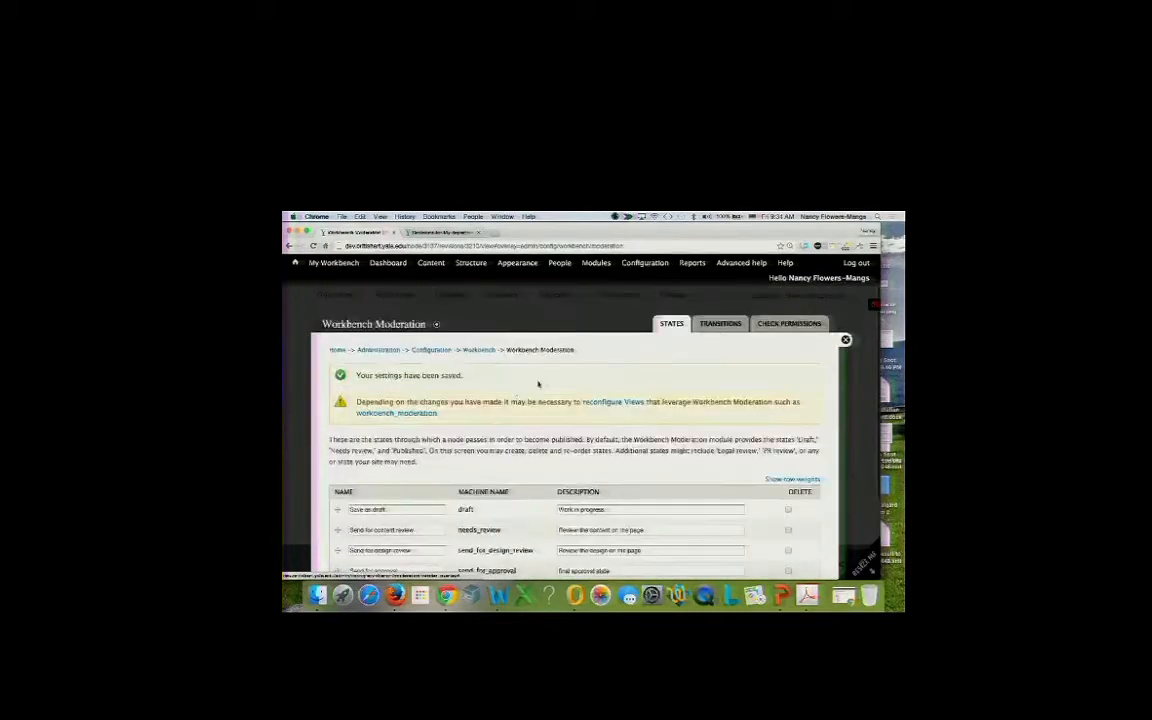
left_click(720, 326)
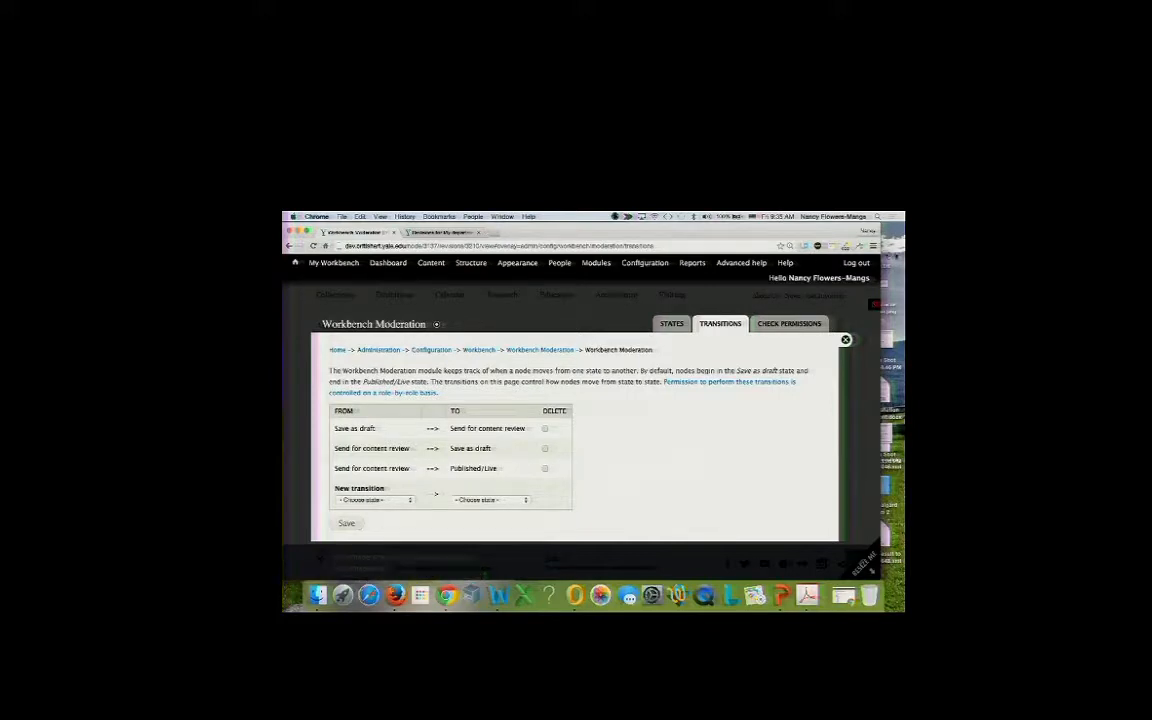
Zoom the browser in two levels so the transitions list reads larger.
left_click(873, 245)
left_click(875, 326)
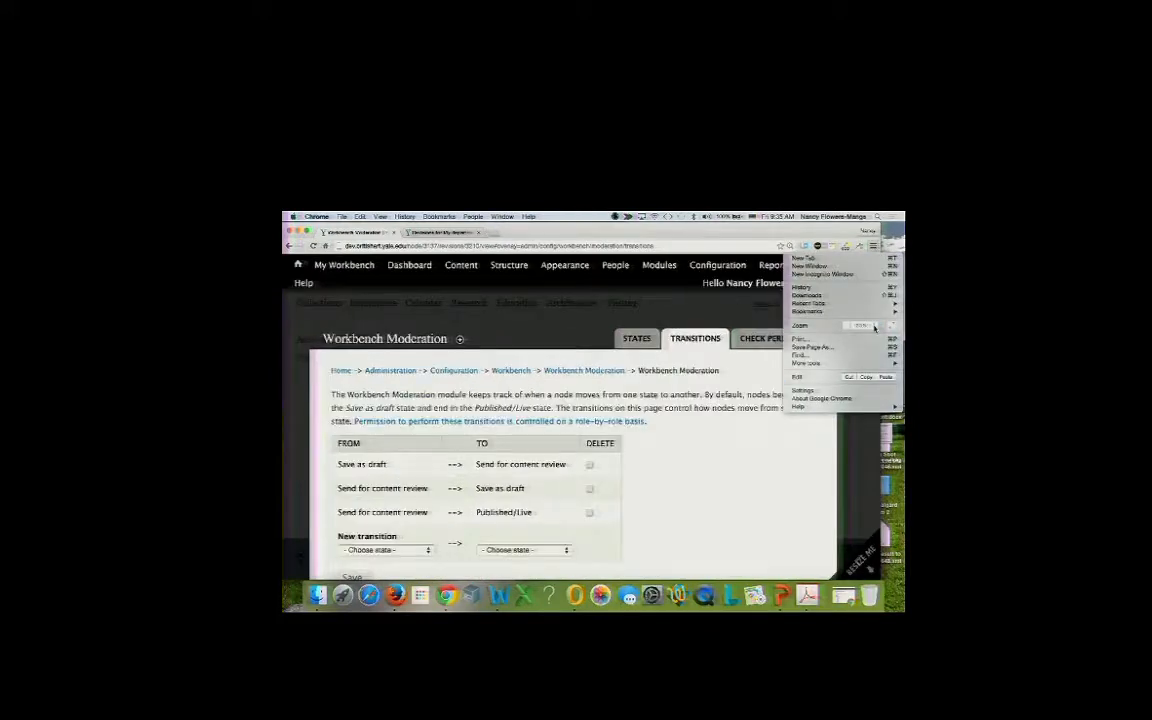
left_click(875, 326)
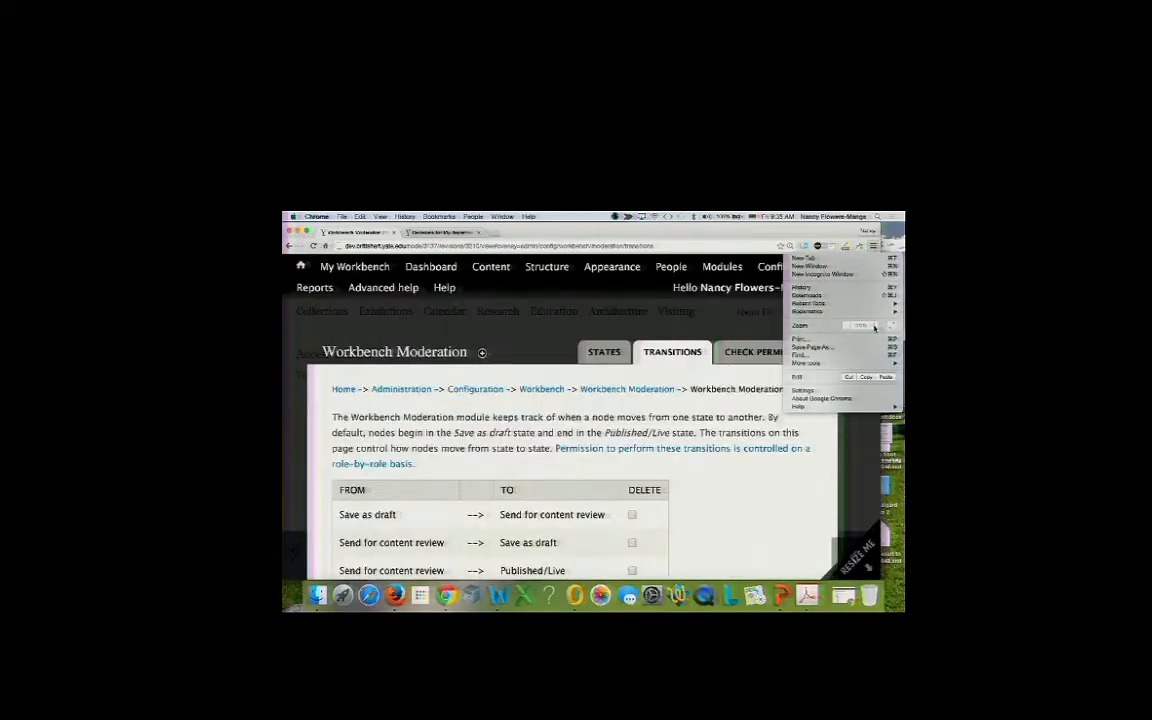
left_click(713, 322)
scroll(690, 407, "down", 2)
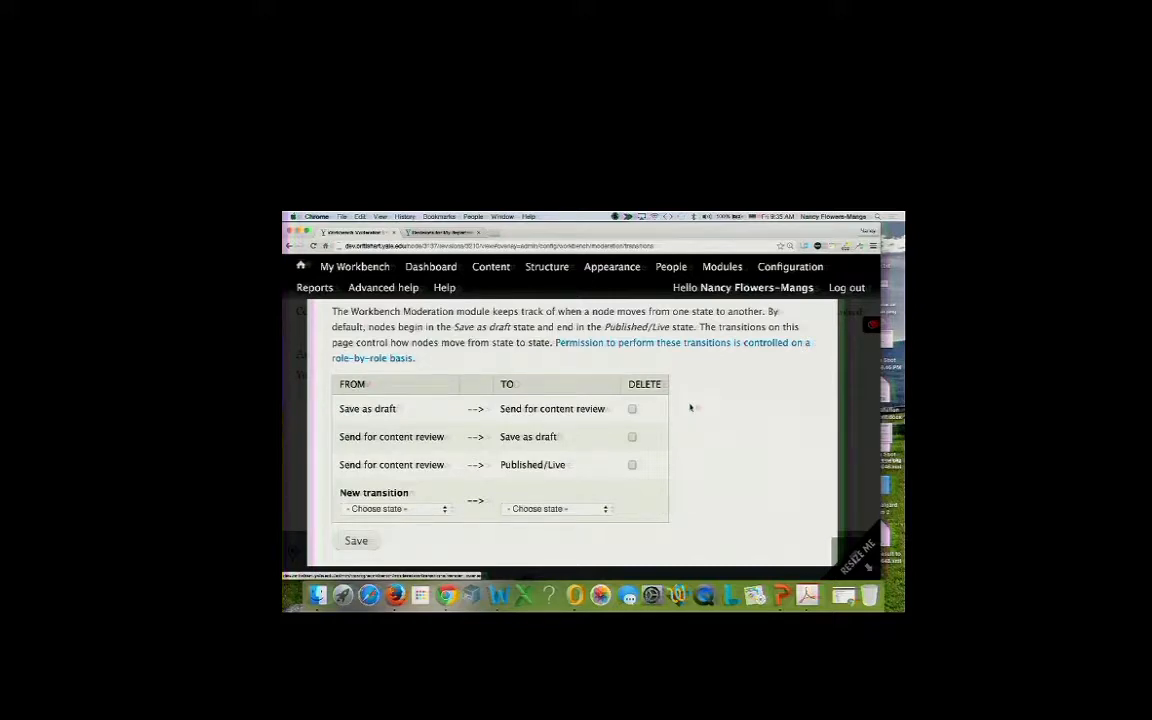
Add and save a Save as draft → Send for design review transition.
left_click(412, 509)
left_click(385, 519)
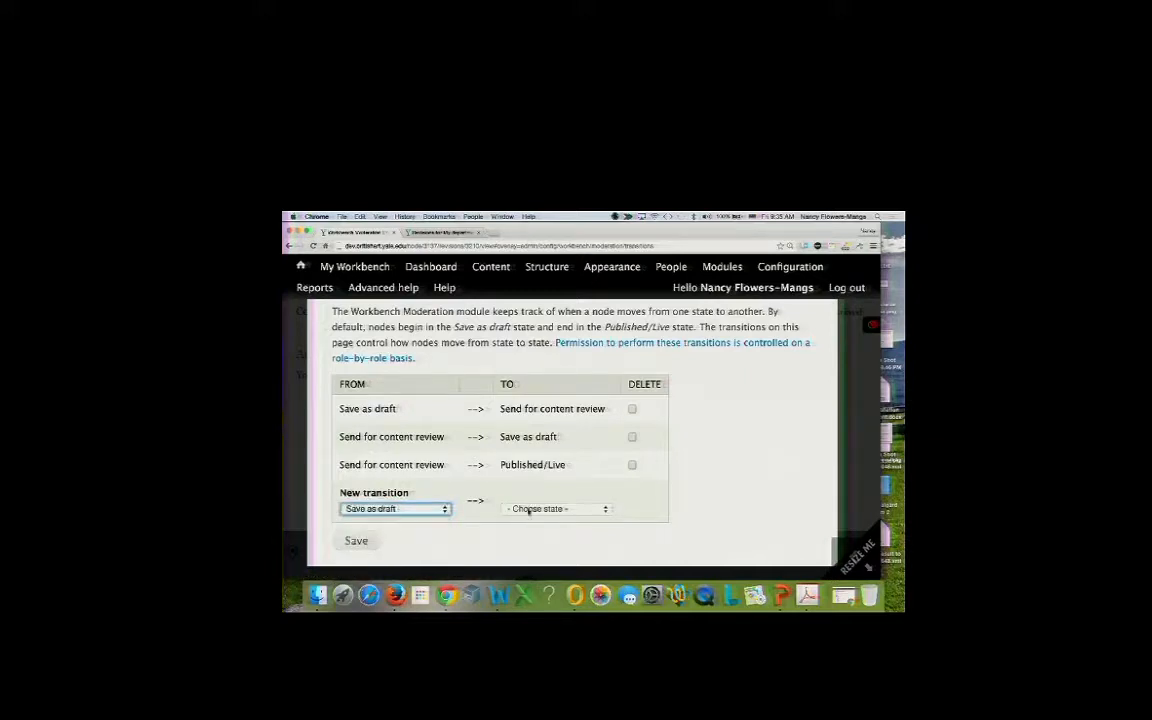
left_click(526, 509)
left_click(537, 545)
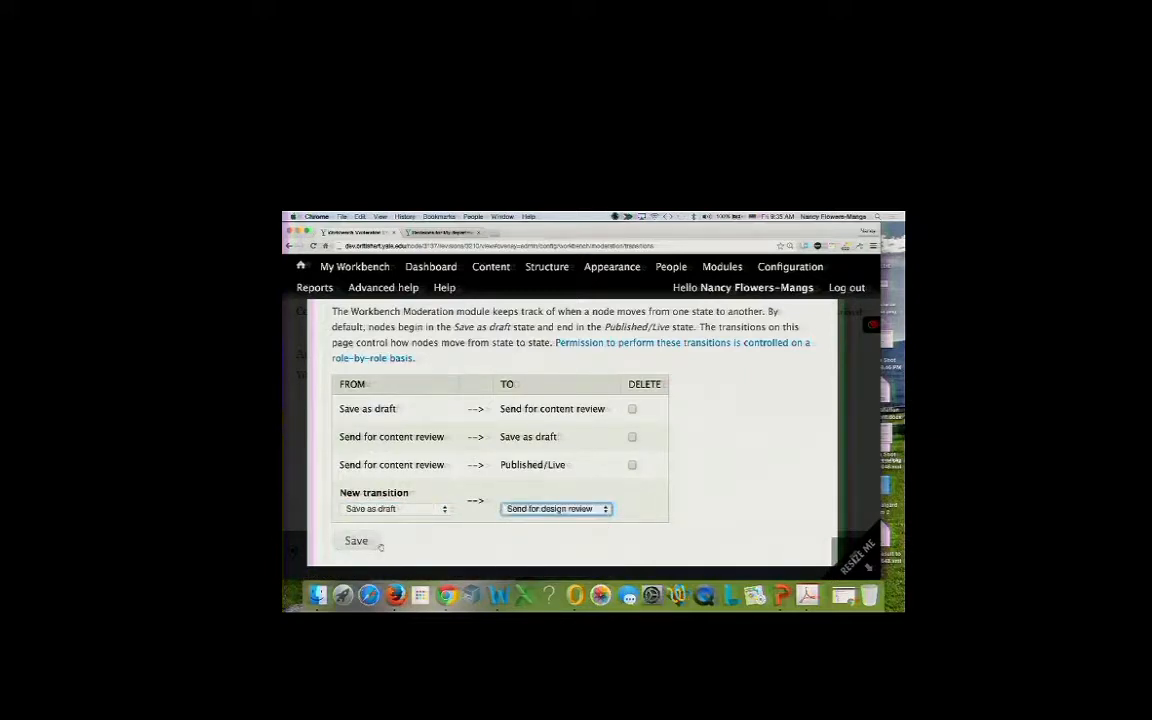
left_click(356, 540)
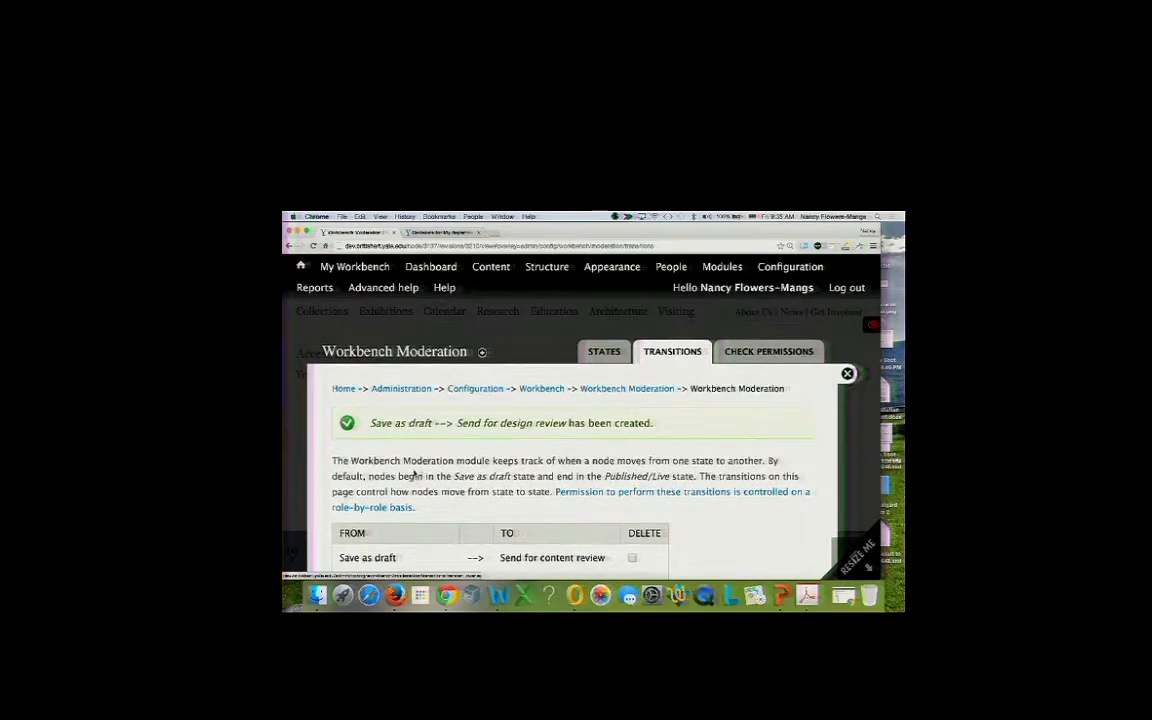
Add and save a Save as draft → Send for approval transition.
scroll(414, 474, "down", 5)
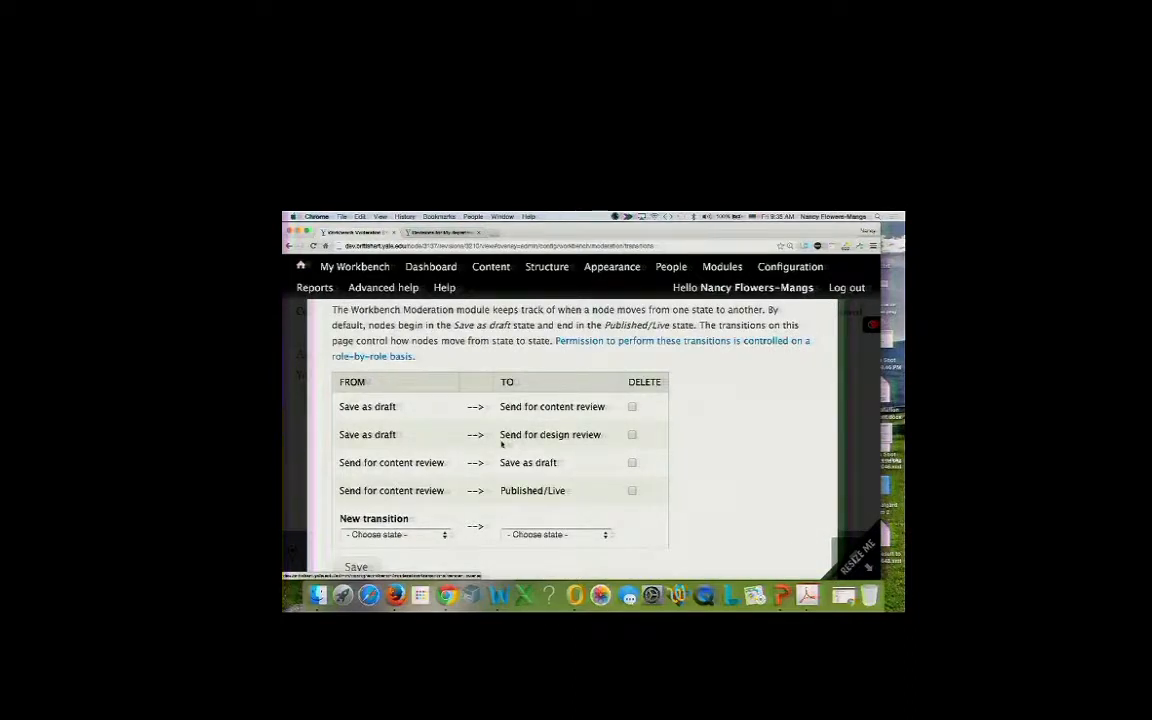
scroll(465, 456, "down", 1)
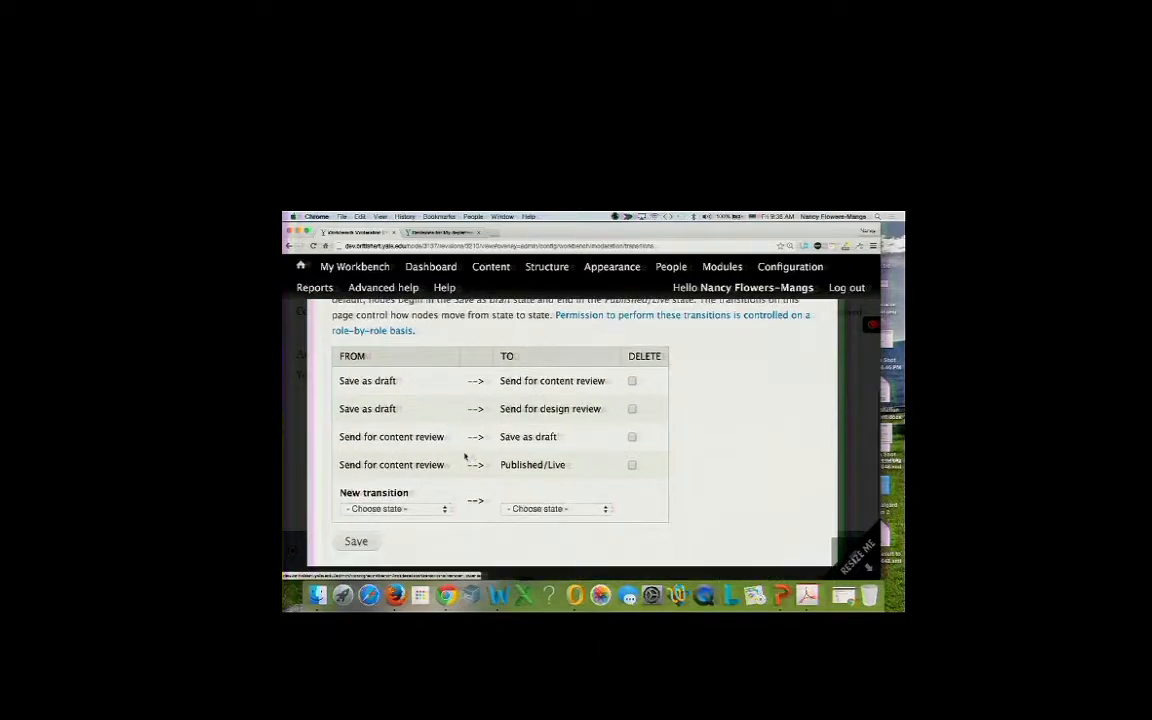
left_click(427, 511)
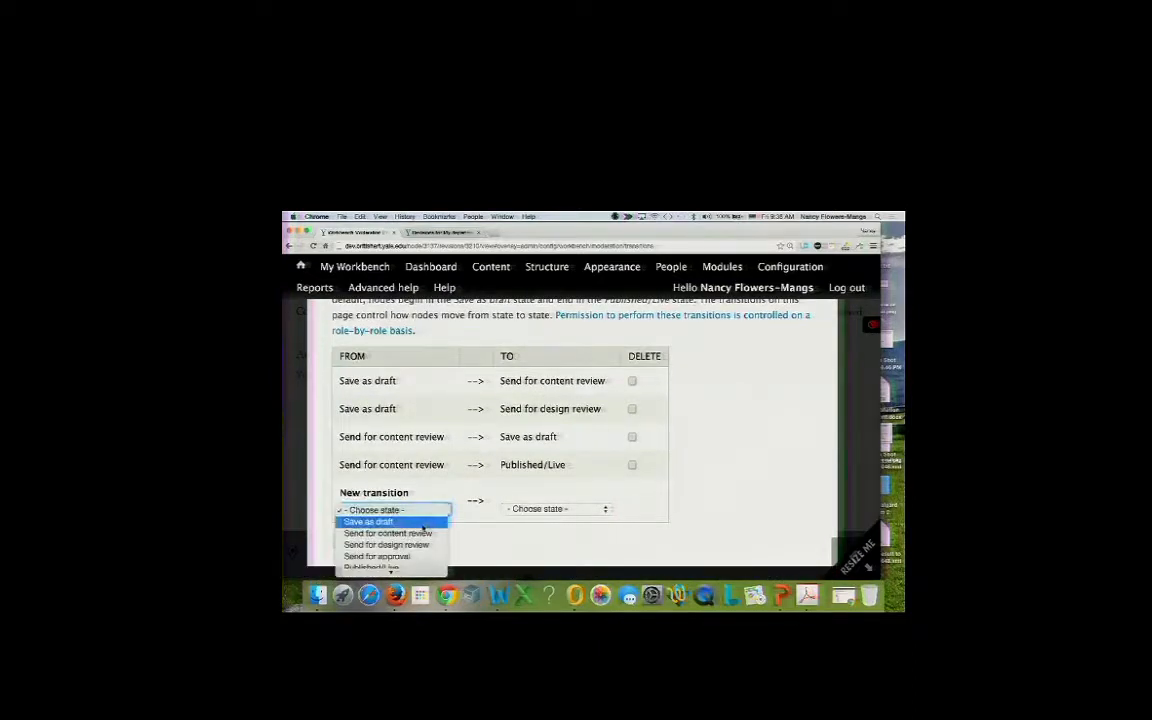
left_click(370, 521)
left_click(524, 513)
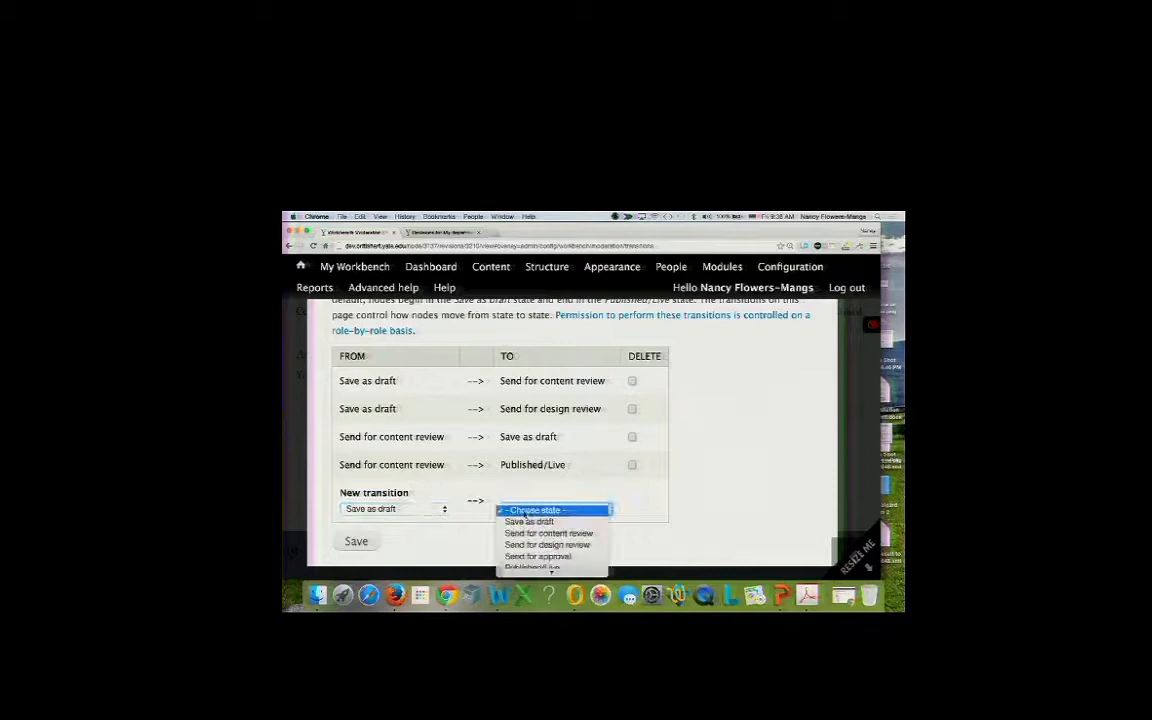
left_click(534, 547)
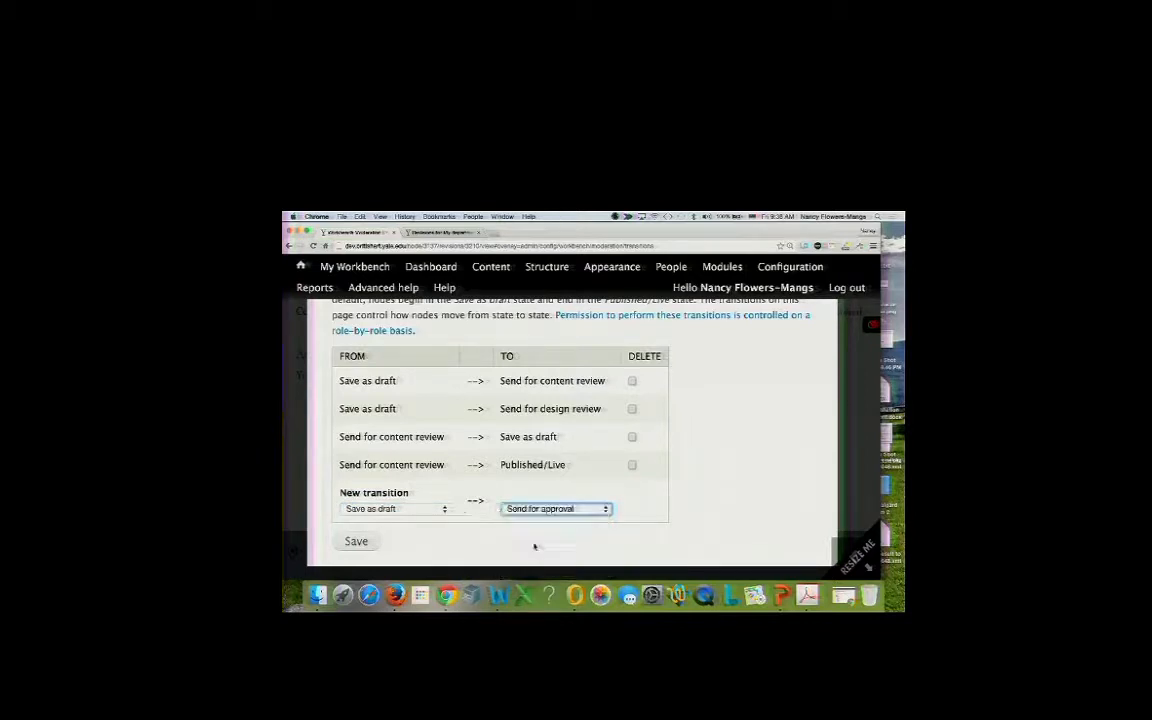
left_click(362, 543)
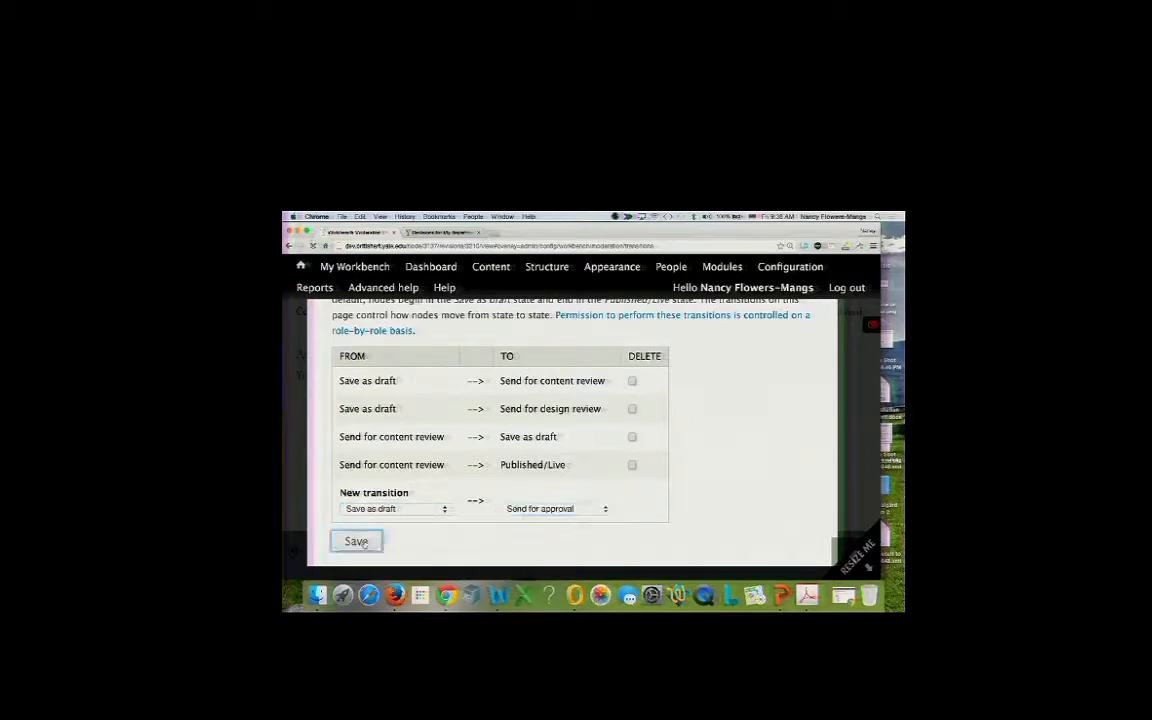
Add and save a Save as draft → Published/Live transition.
scroll(412, 498, "down", 5)
left_click(400, 509)
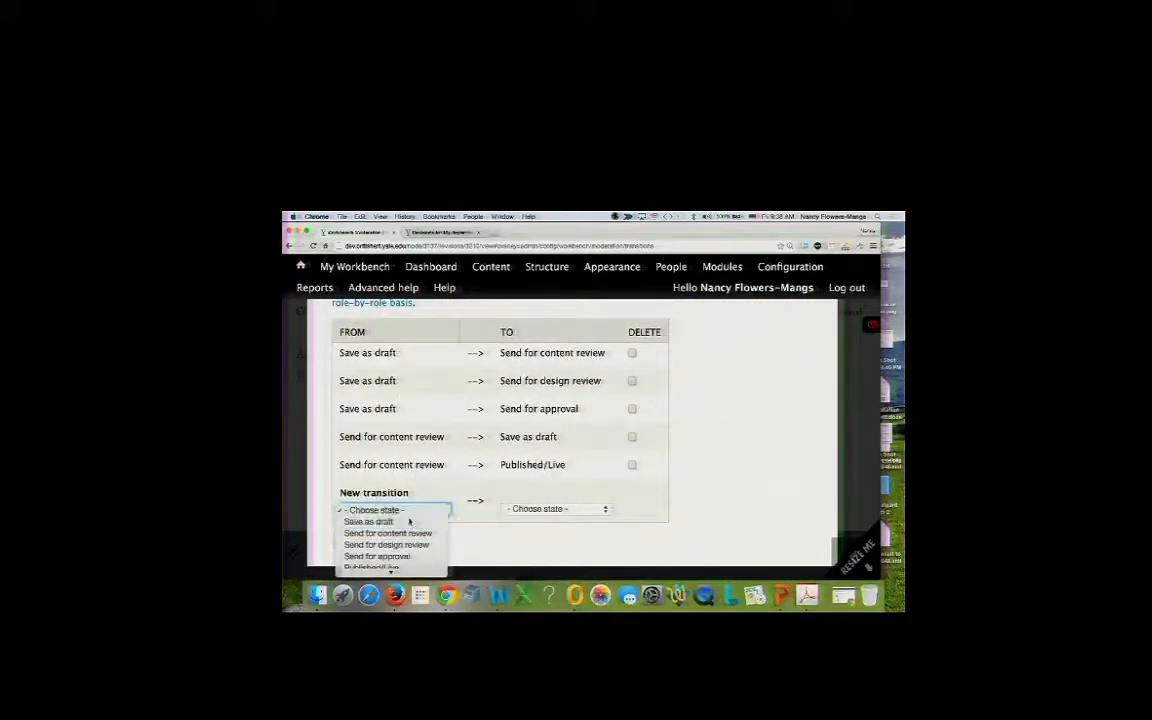
left_click(405, 521)
left_click(540, 509)
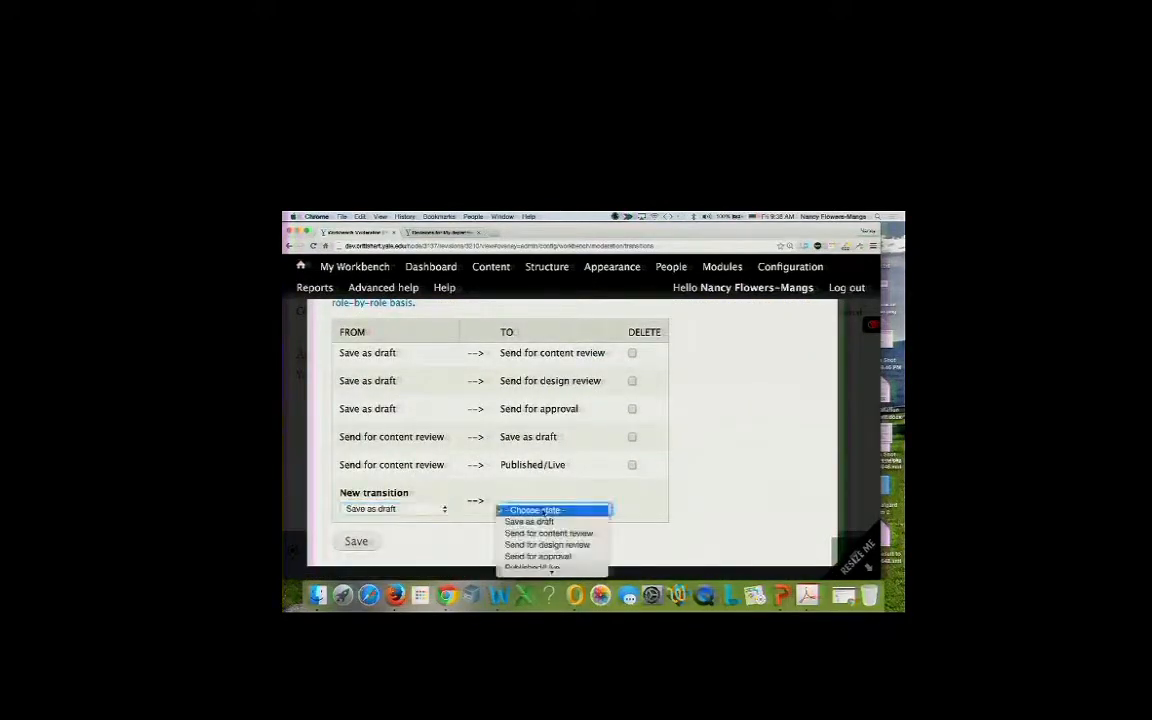
left_click(550, 558)
left_click(356, 541)
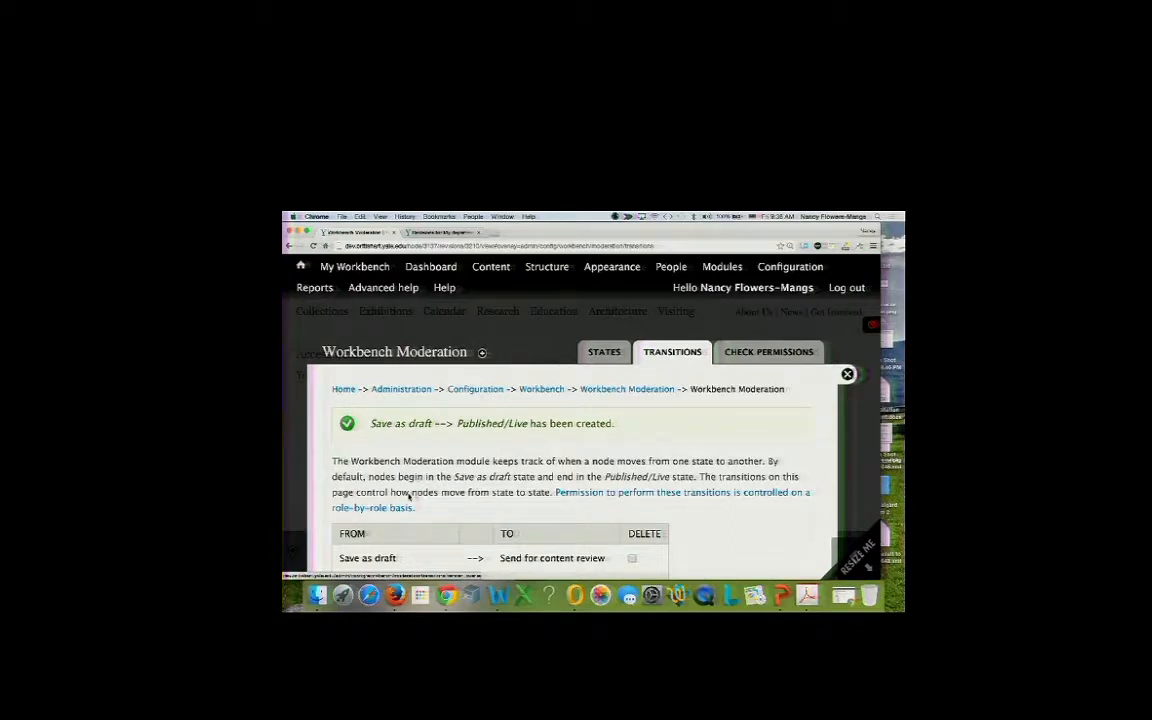
Create and save a Send for content review → Send for design review transition.
scroll(440, 465, "down", 5)
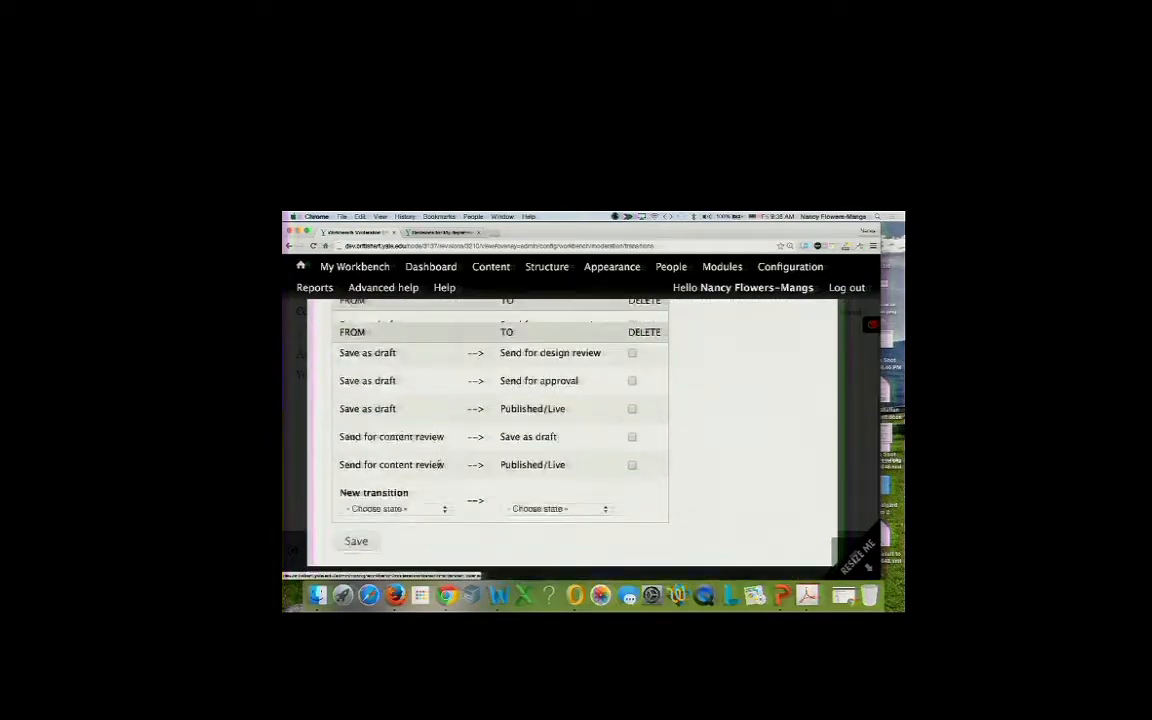
left_click(395, 509)
scroll(396, 510, "down", 1)
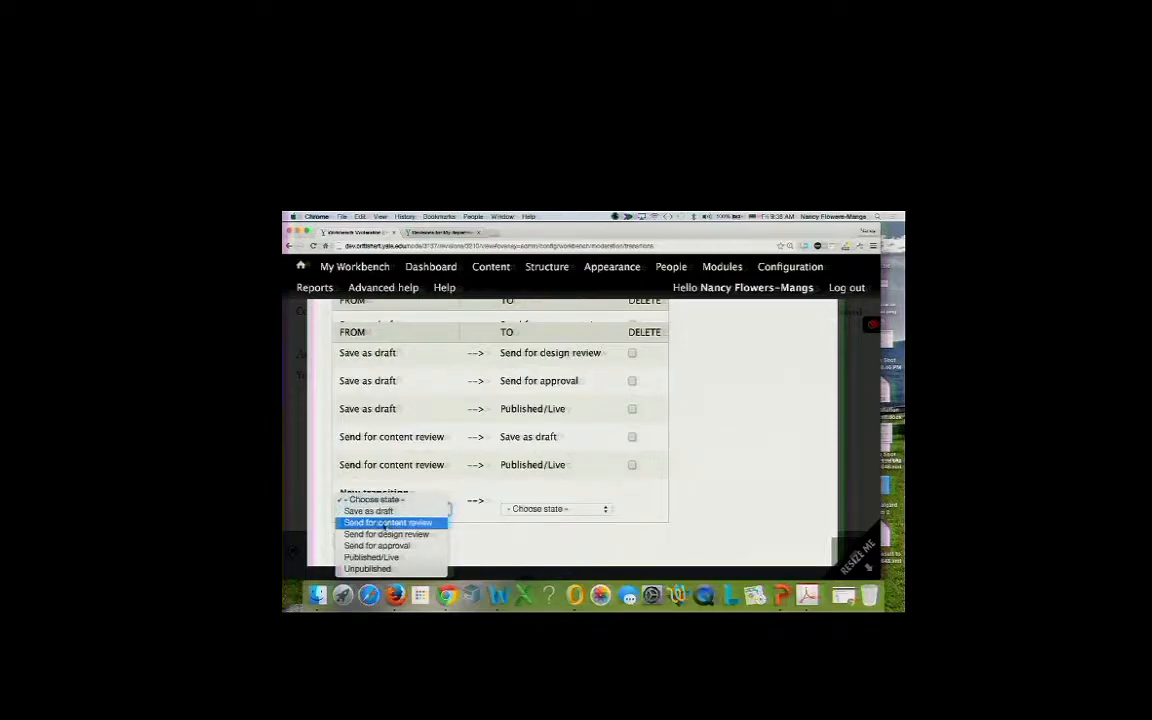
left_click(387, 523)
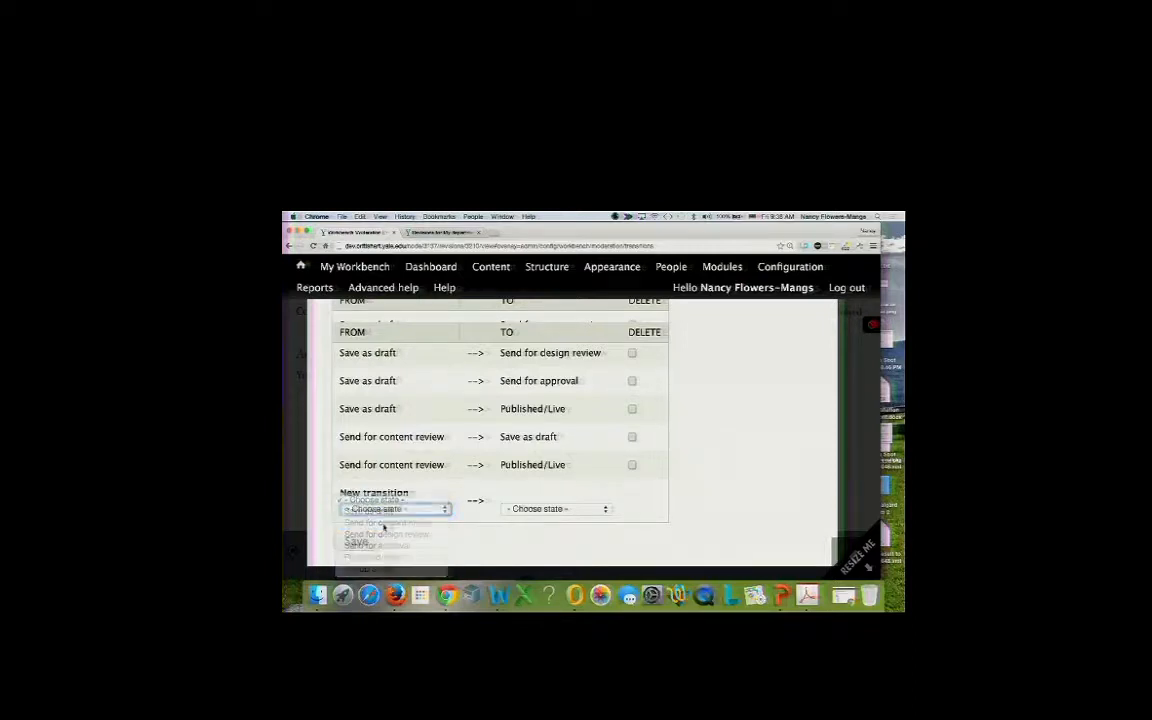
left_click(544, 508)
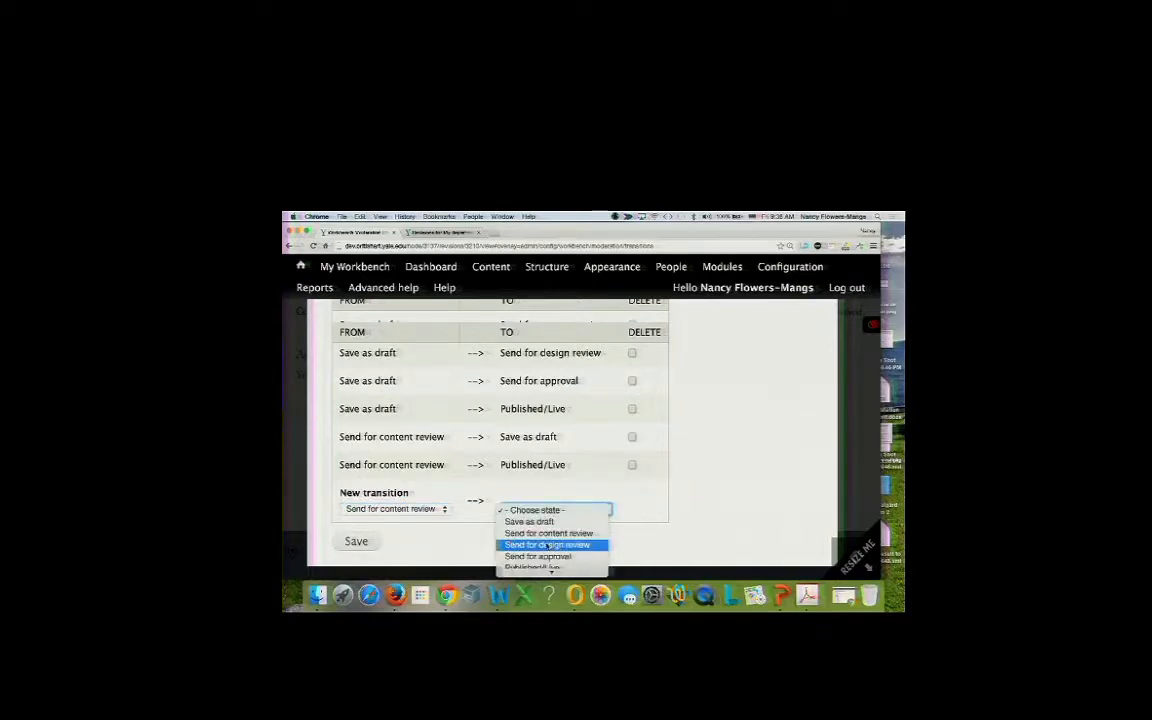
left_click(548, 545)
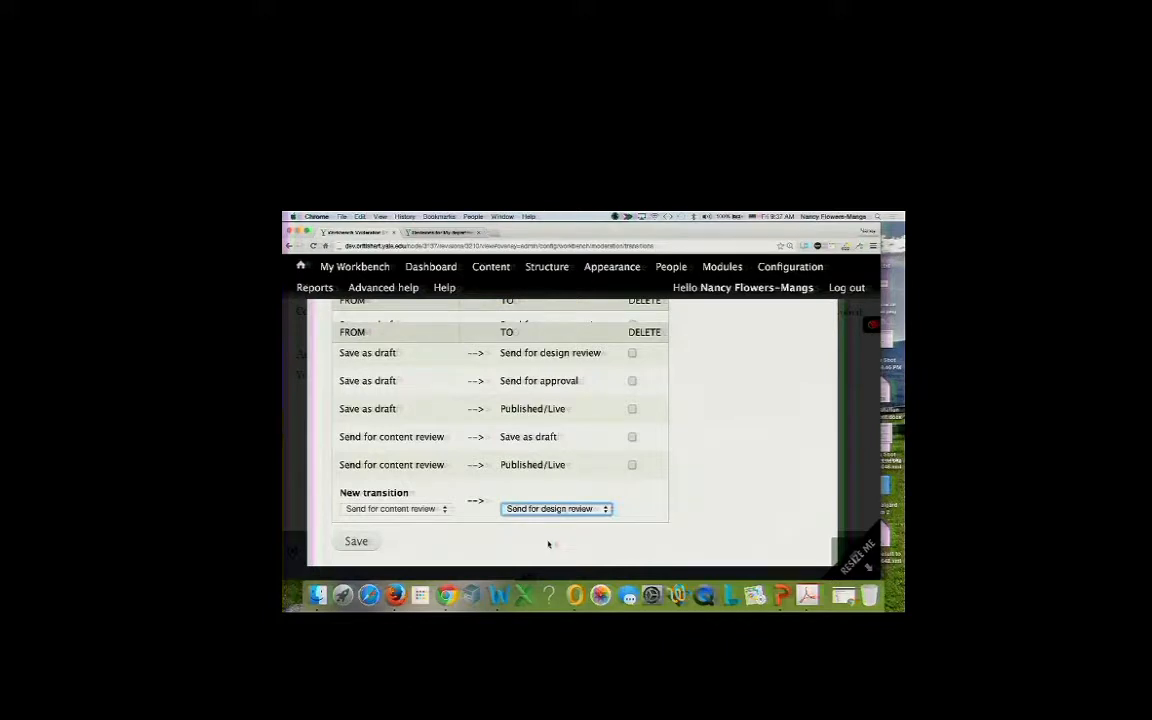
left_click(362, 545)
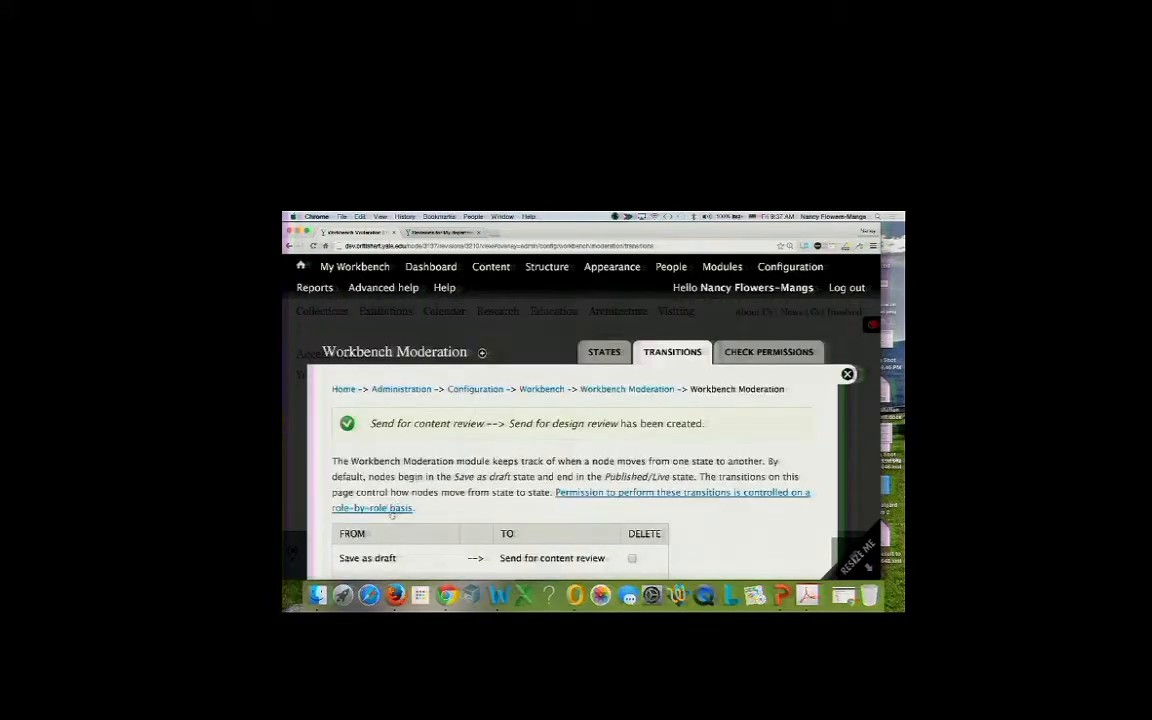
Set the new transition's starting state to Send for design review.
scroll(400, 506, "down", 5)
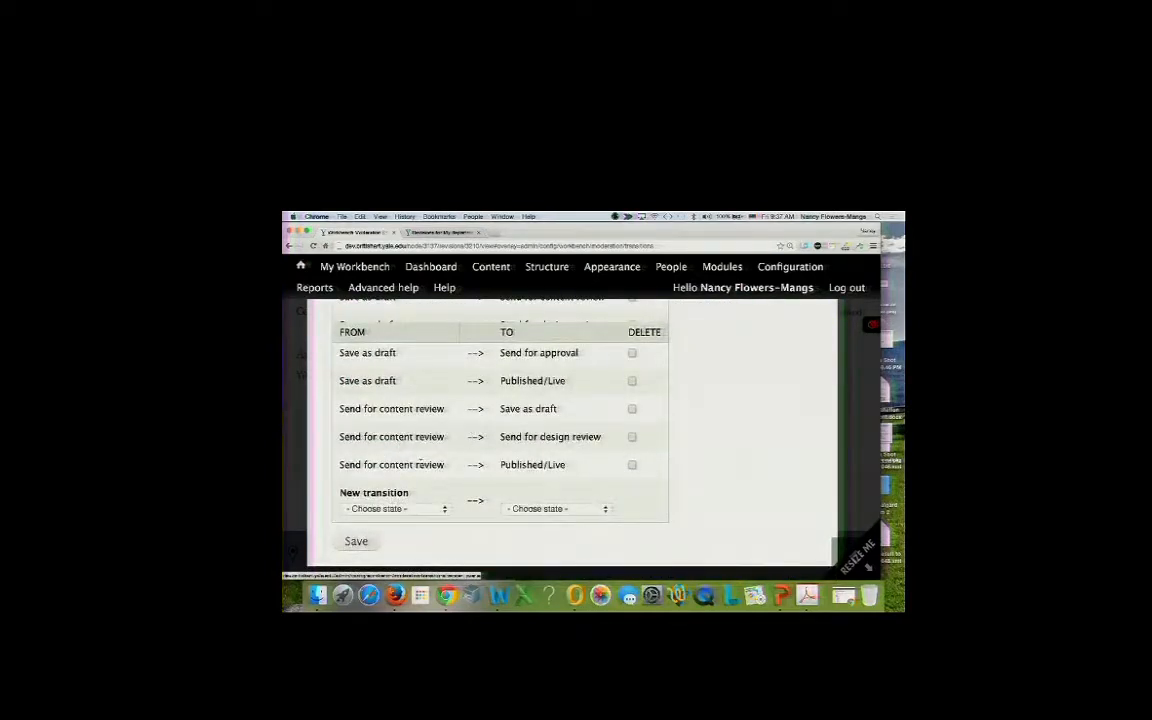
scroll(420, 462, "up", 3)
scroll(420, 465, "down", 3)
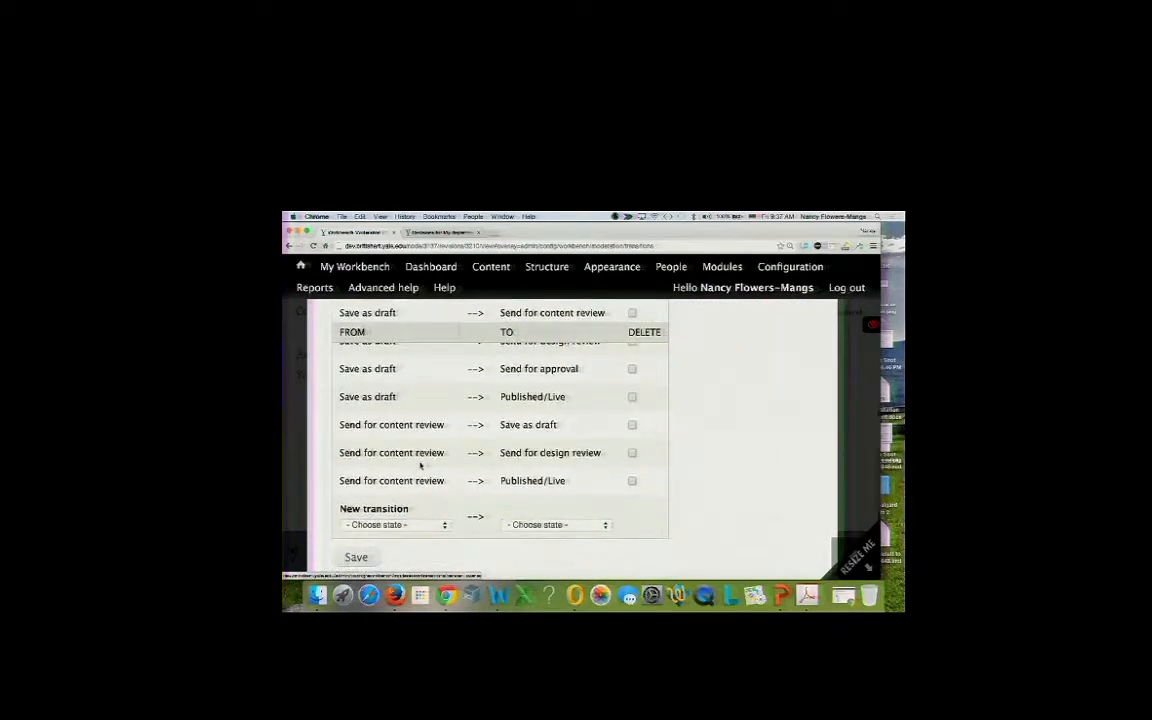
scroll(420, 468, "down", 1)
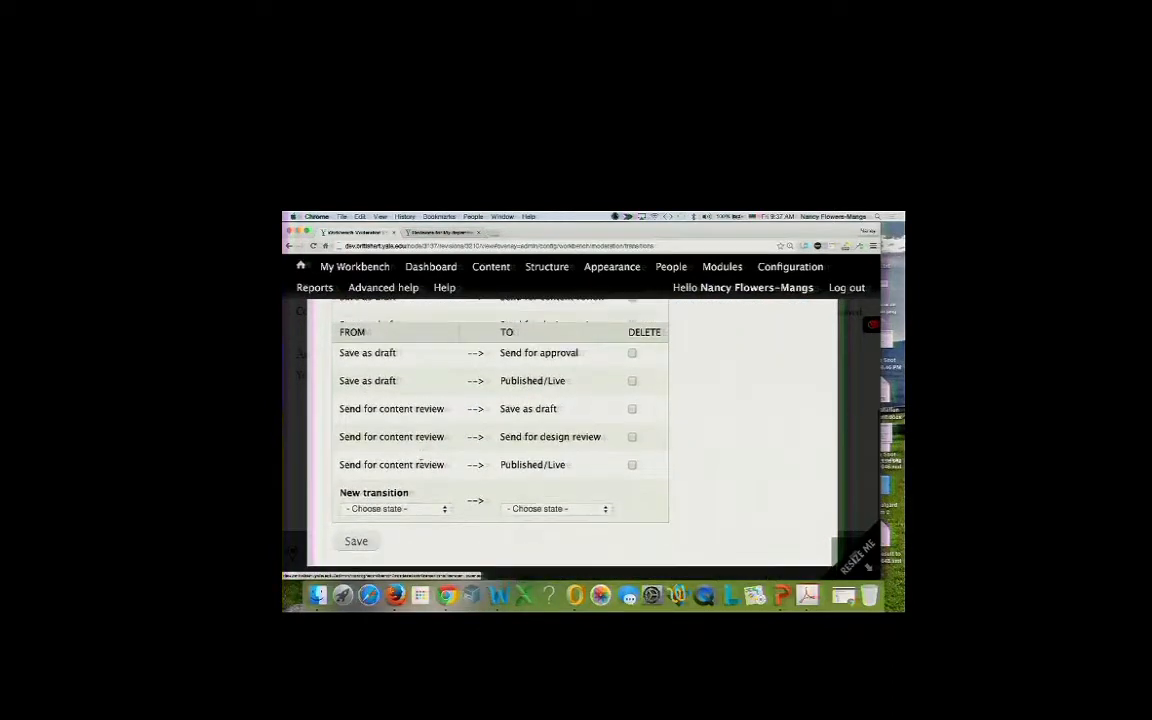
left_click(421, 511)
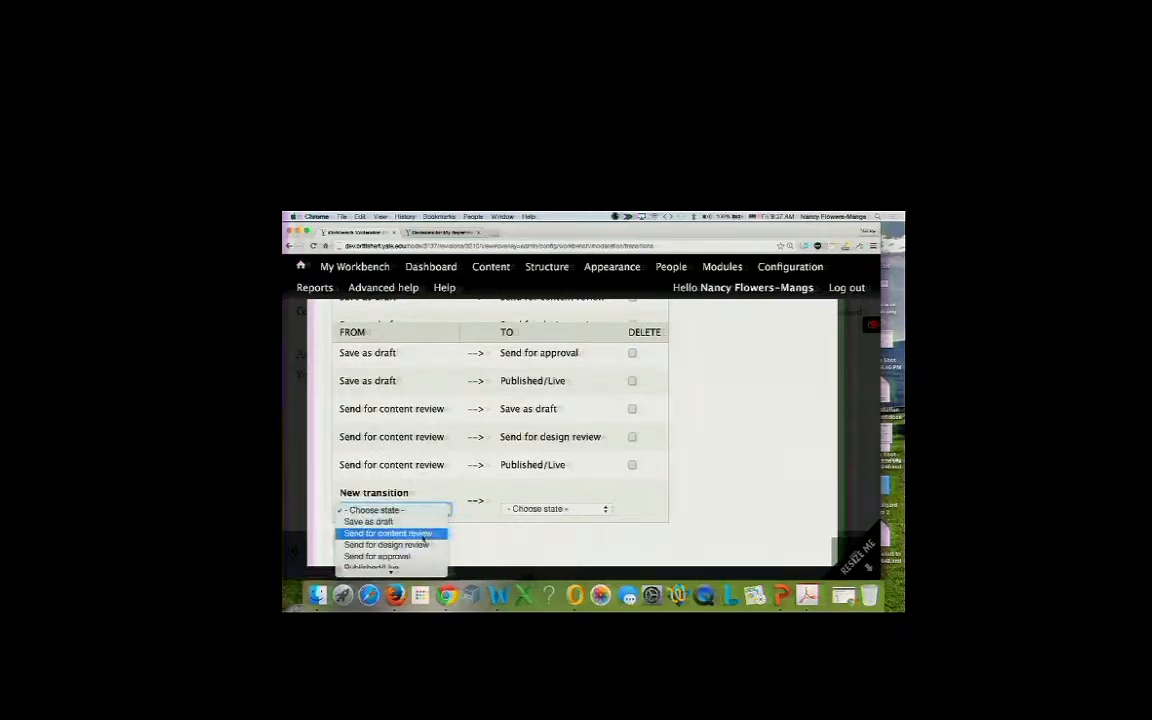
scroll(424, 541, "down", 1)
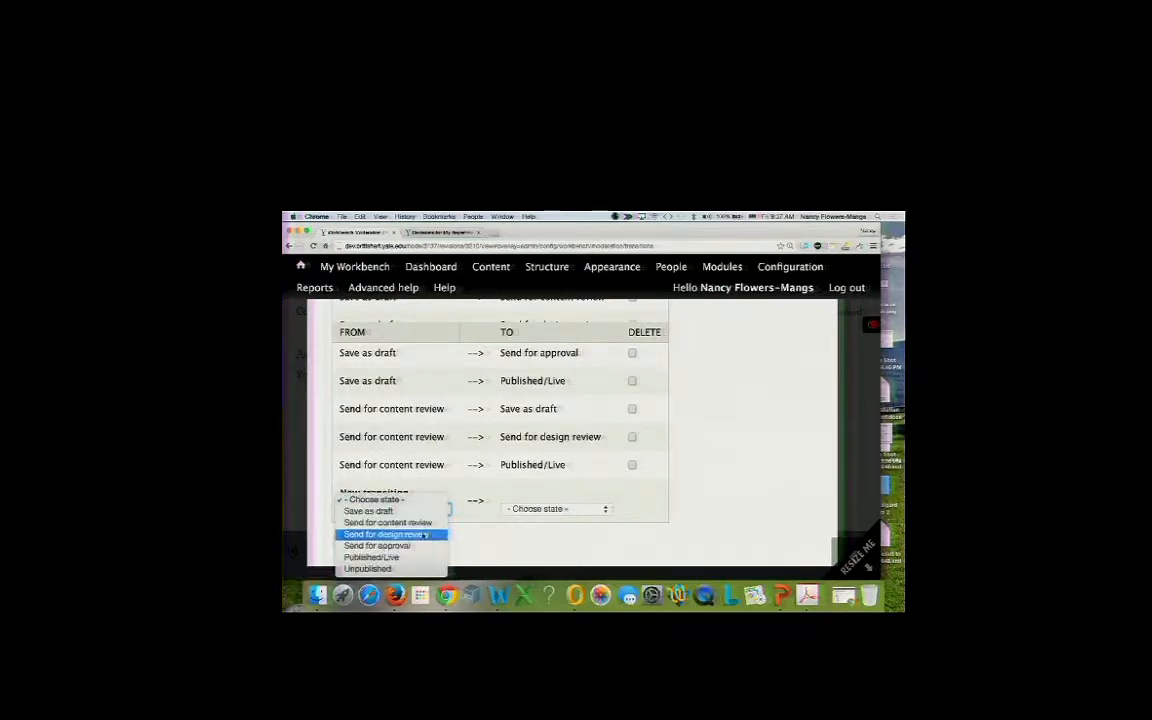
left_click(424, 535)
left_click(441, 508)
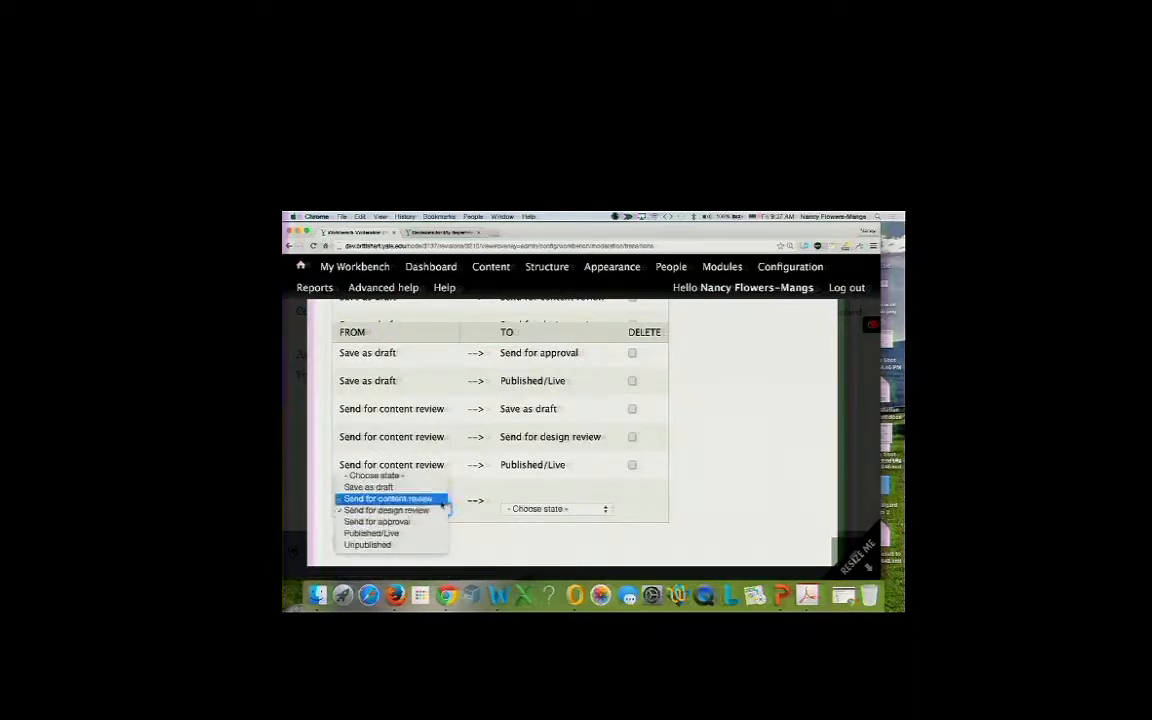
left_click(489, 437)
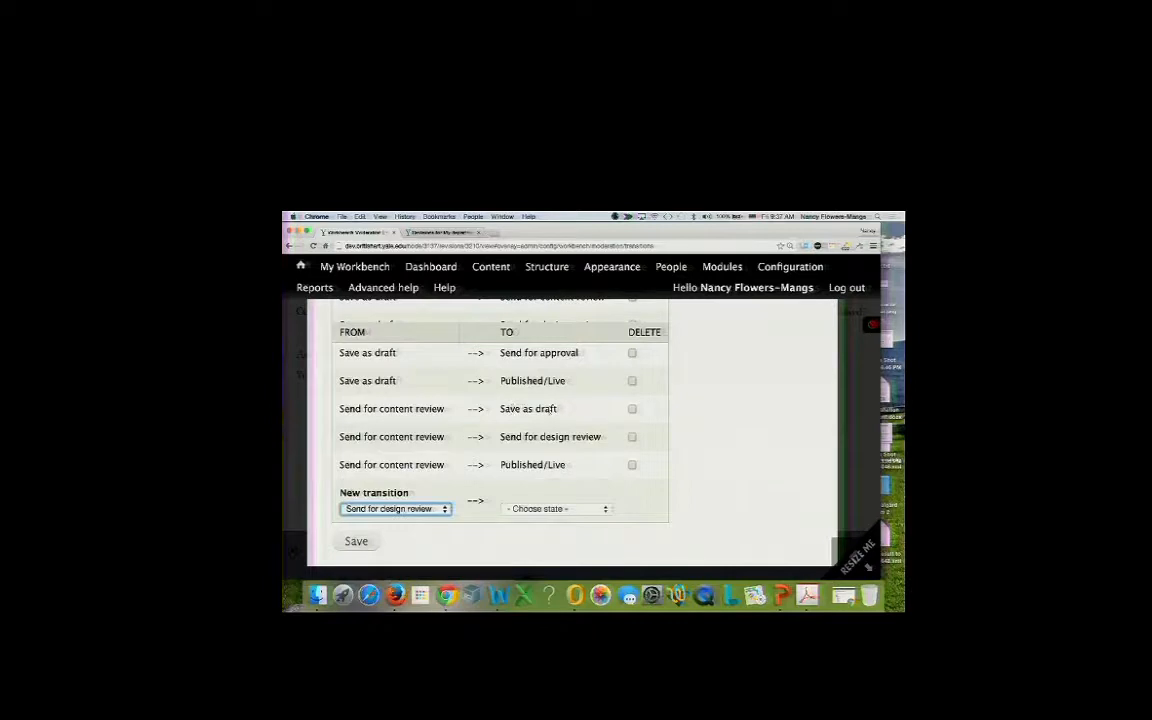
Mark the Send for content review → Published/Live transition for deletion.
left_click(632, 465)
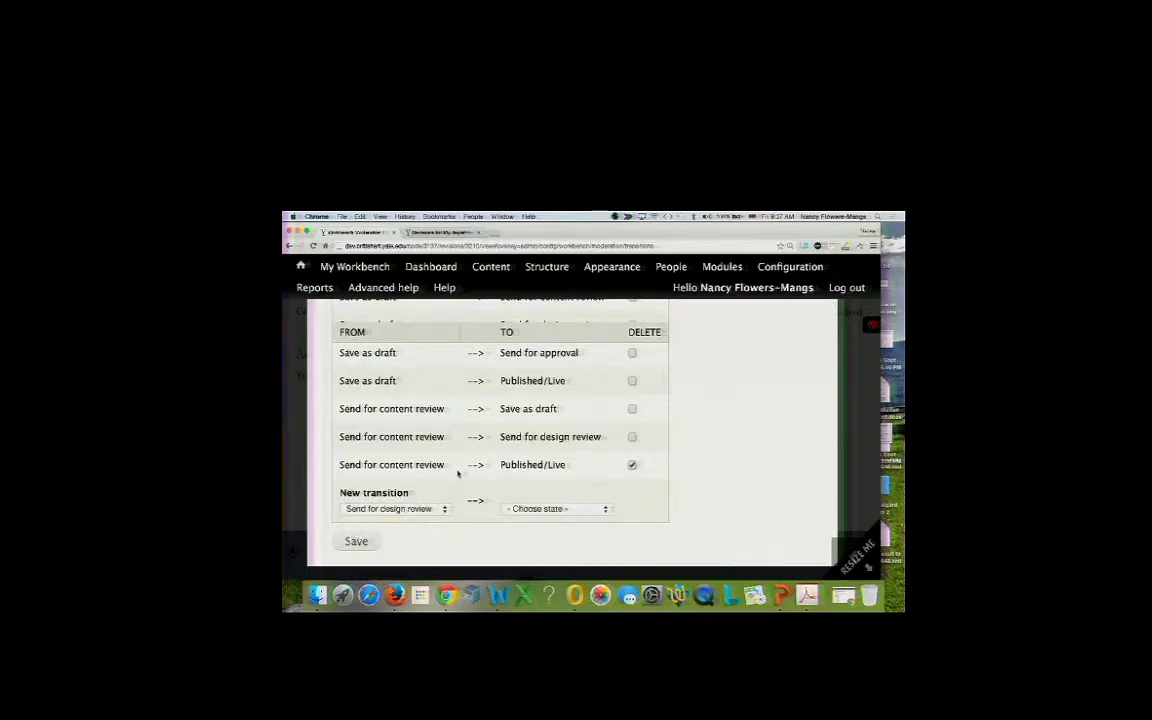
scroll(457, 473, "up", 3)
scroll(457, 473, "down", 2)
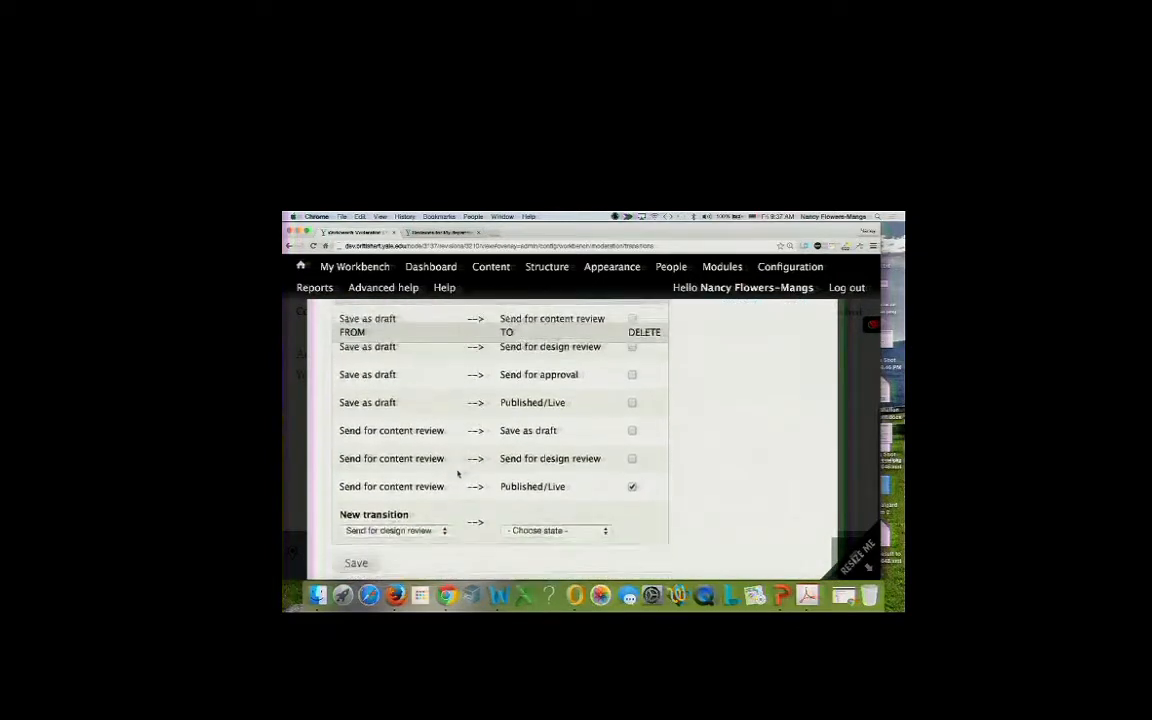
scroll(458, 472, "up", 2)
scroll(458, 474, "down", 3)
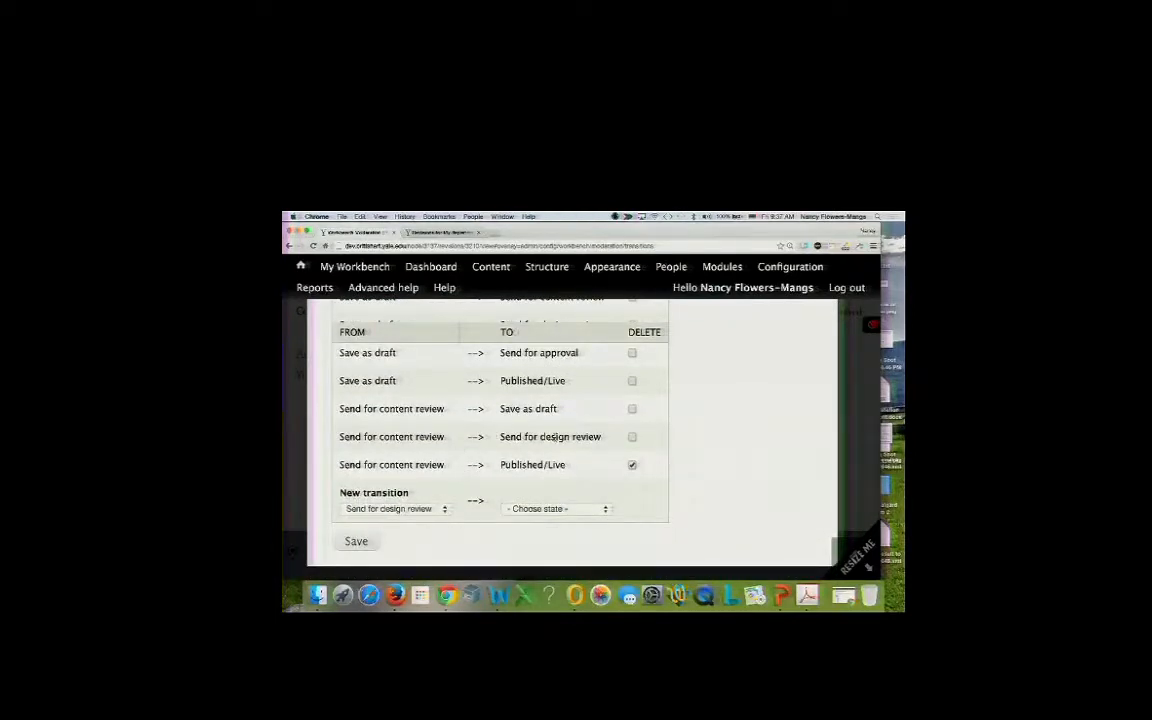
Set the new transition's destination to Send for approval and save both changes.
left_click(445, 511)
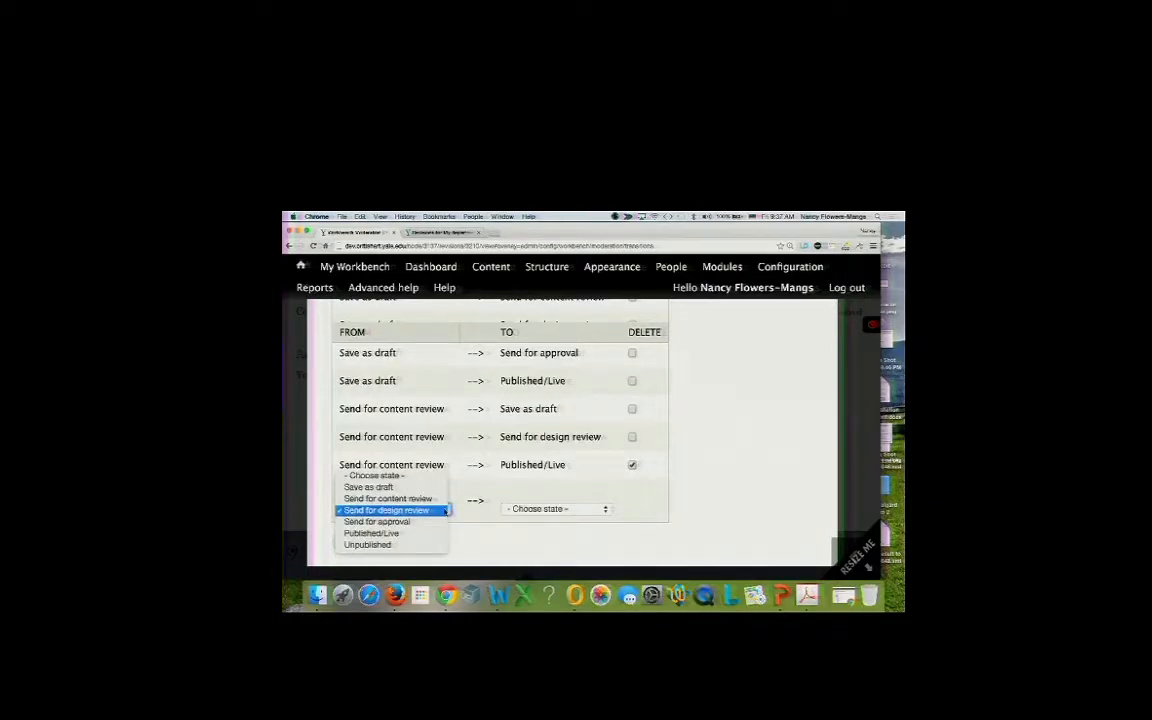
left_click(442, 510)
left_click(514, 509)
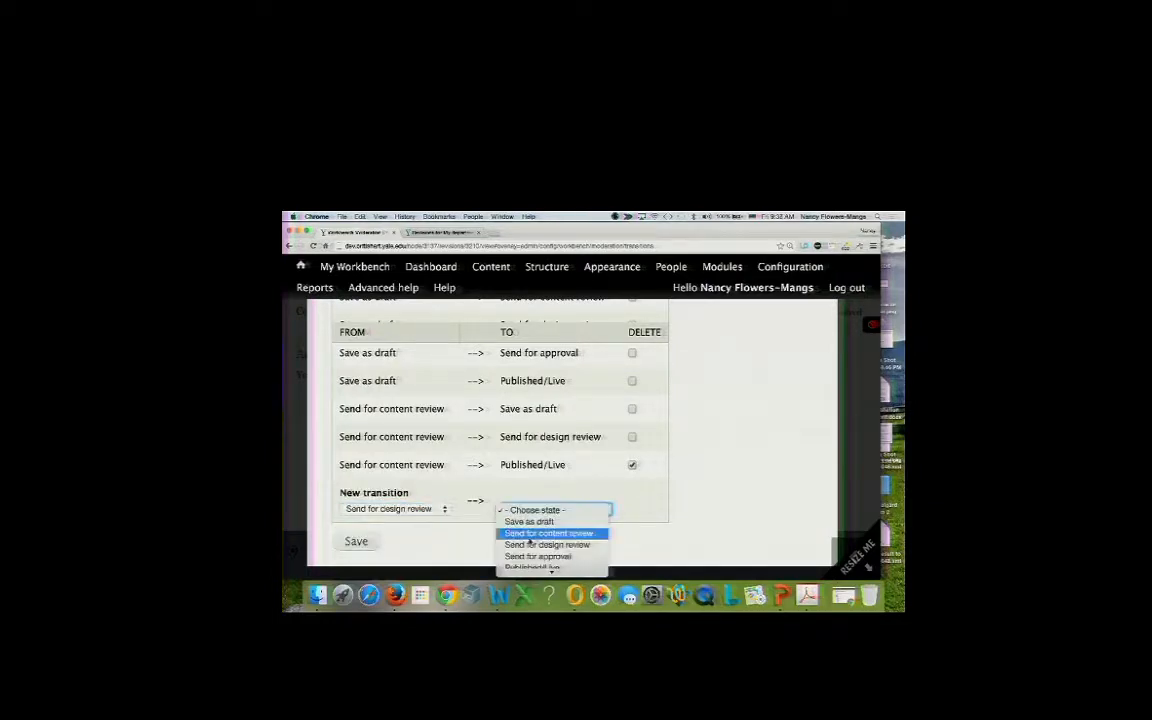
left_click(537, 556)
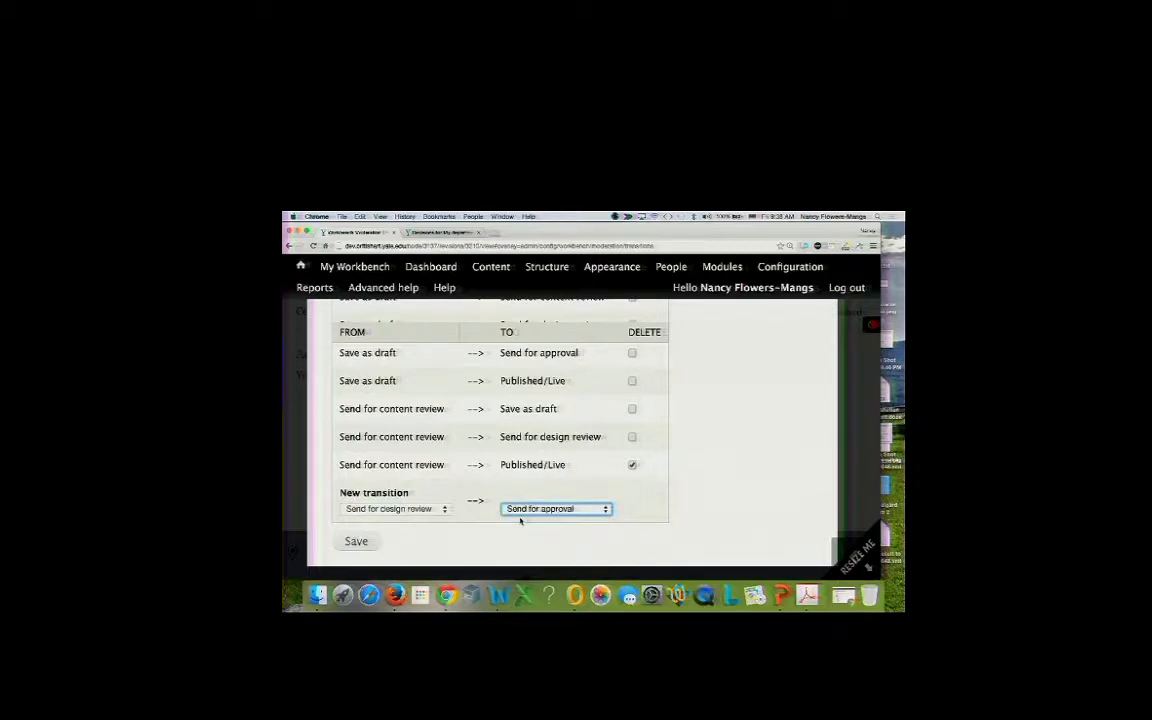
left_click(357, 542)
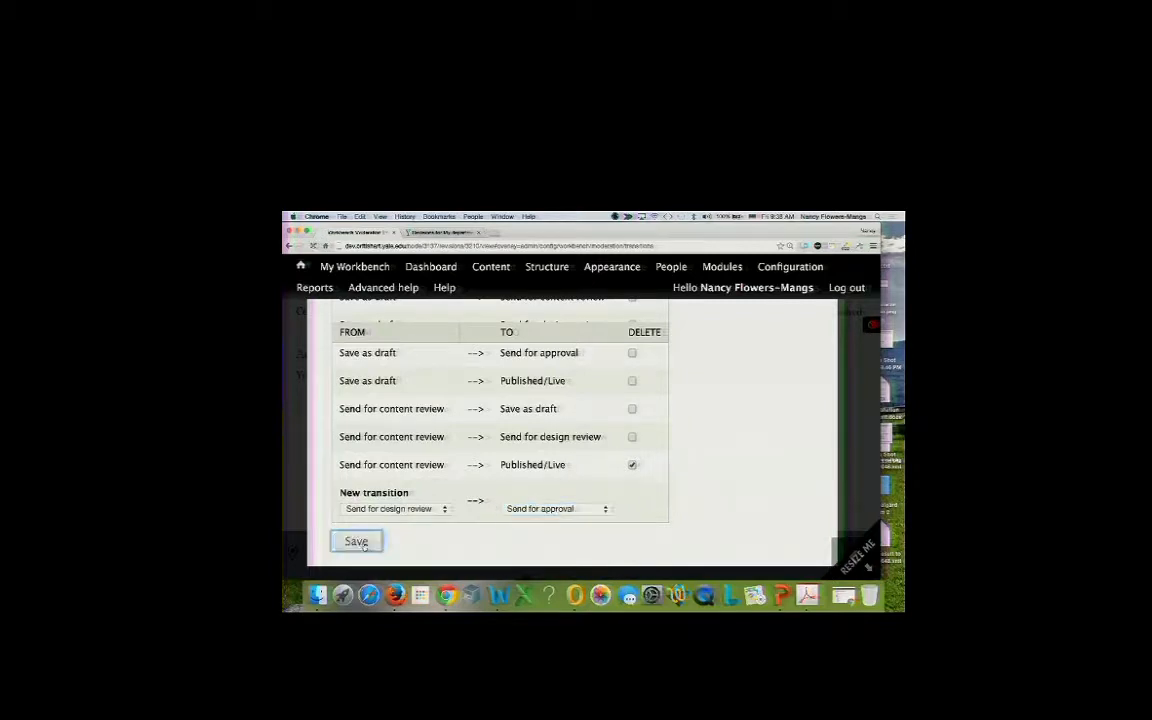
Choose Send for design review as From and Send for content review as To, unsaved.
scroll(370, 538, "down", 3)
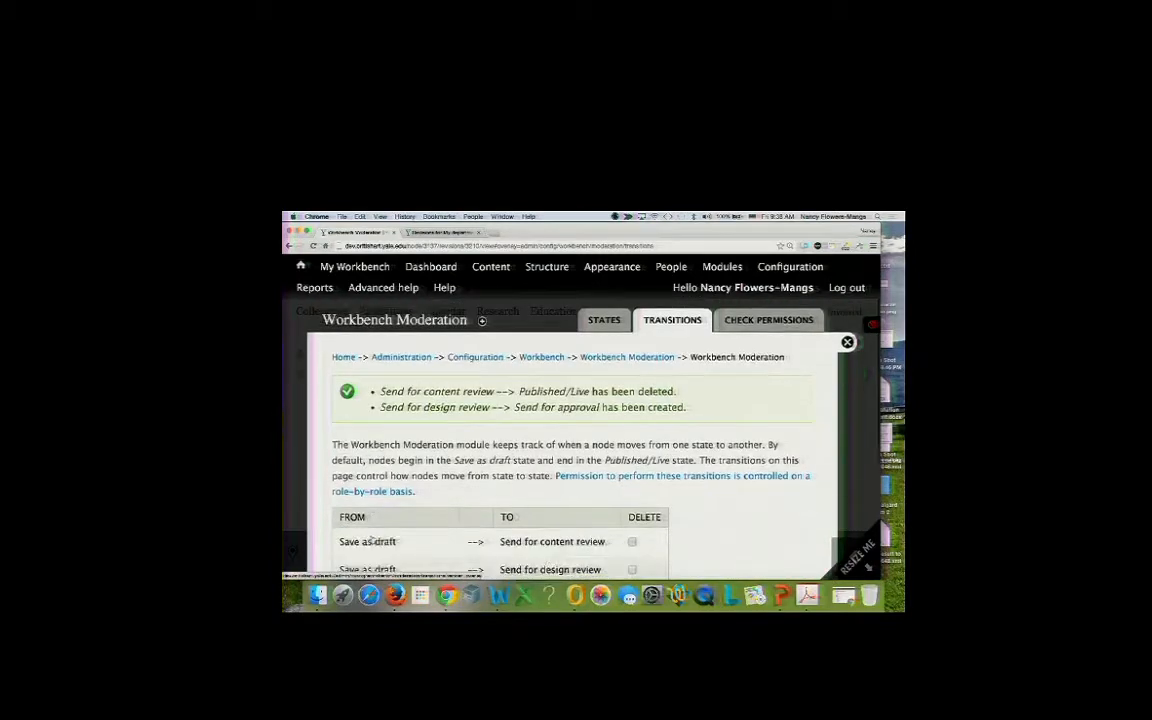
scroll(372, 538, "down", 4)
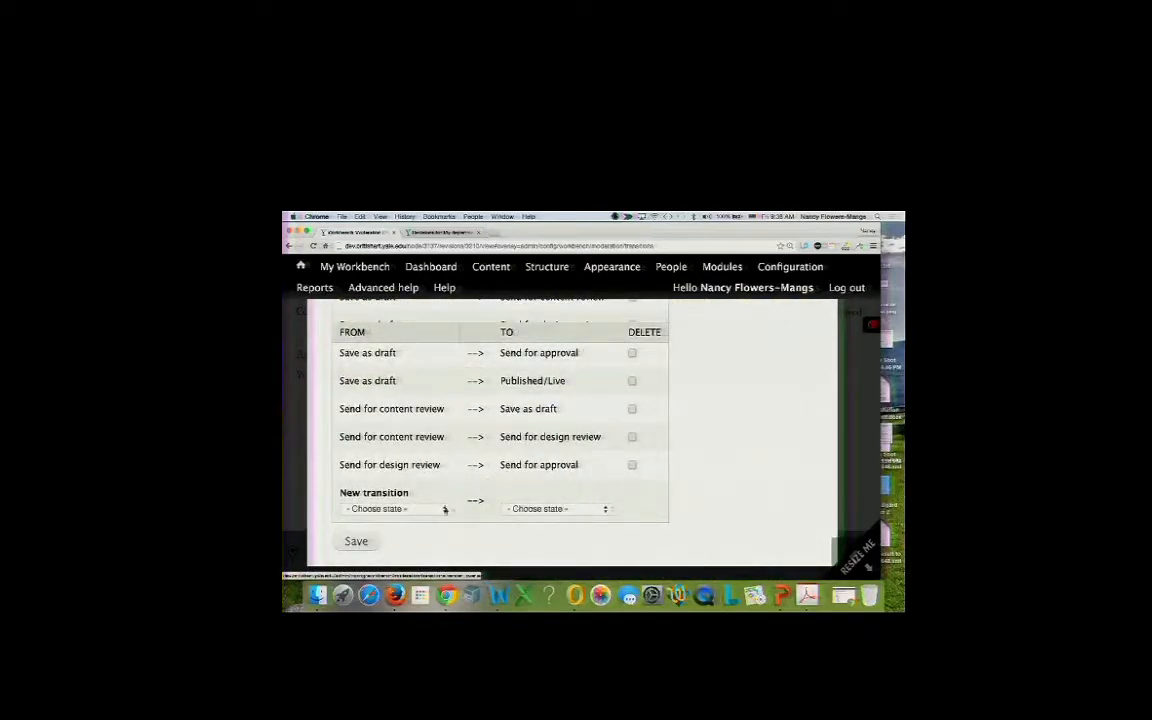
left_click(445, 509)
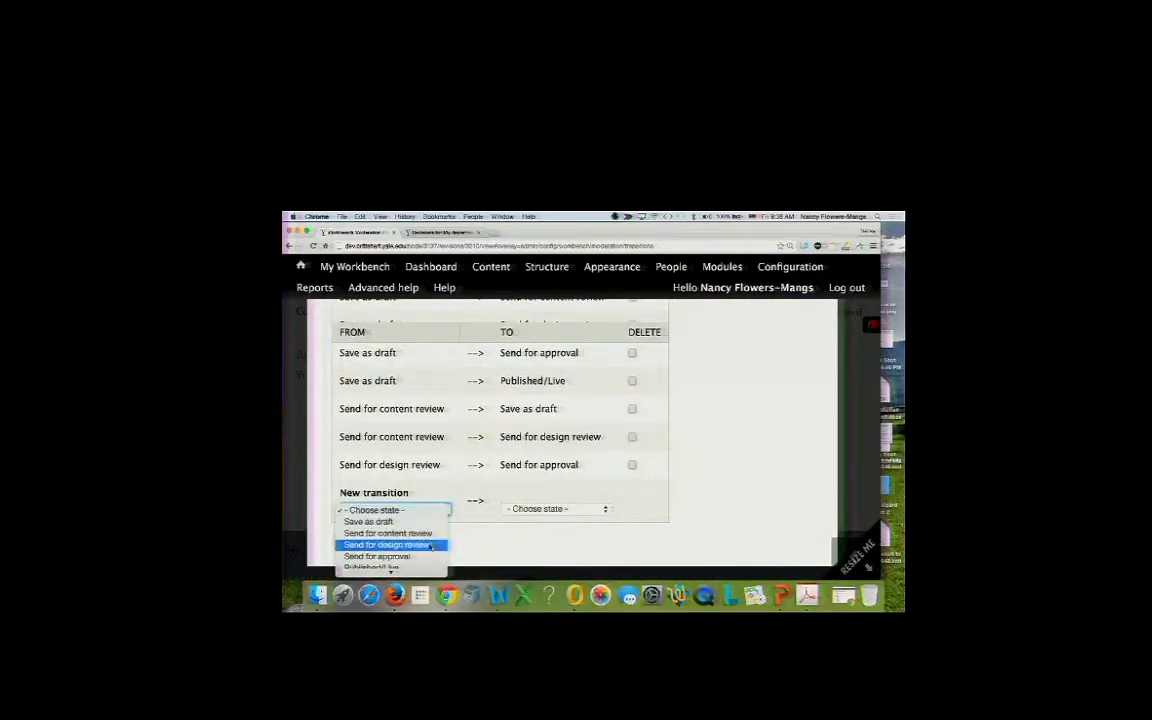
left_click(431, 546)
left_click(528, 512)
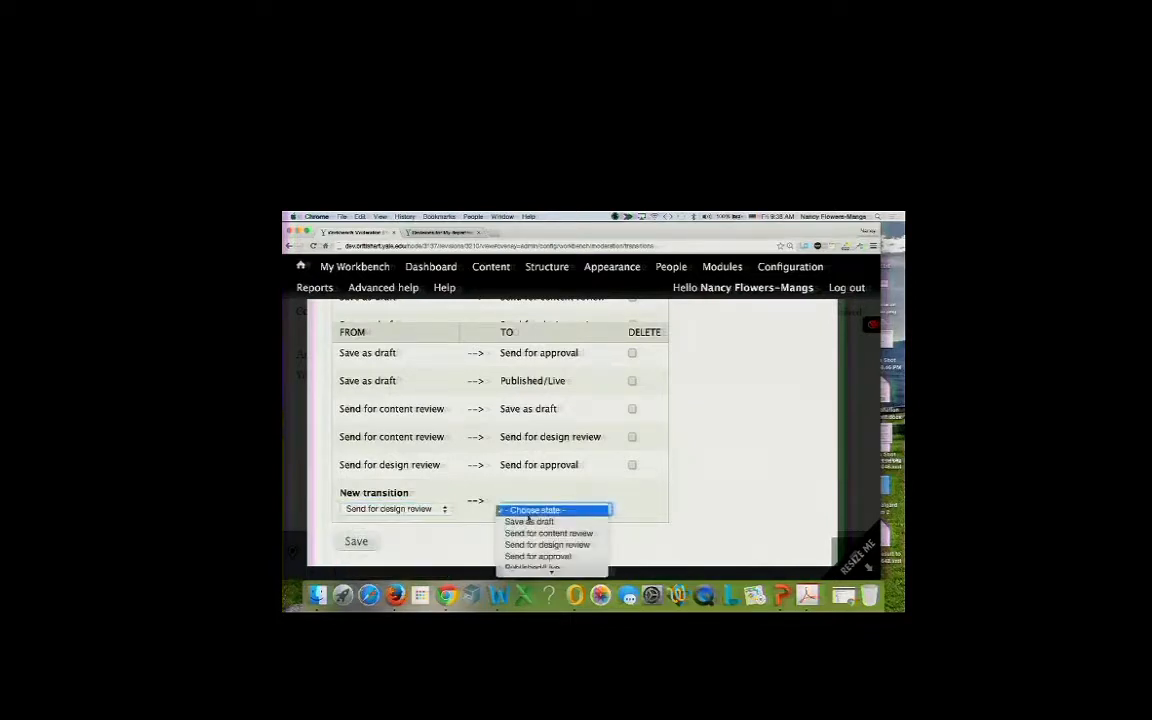
left_click(532, 534)
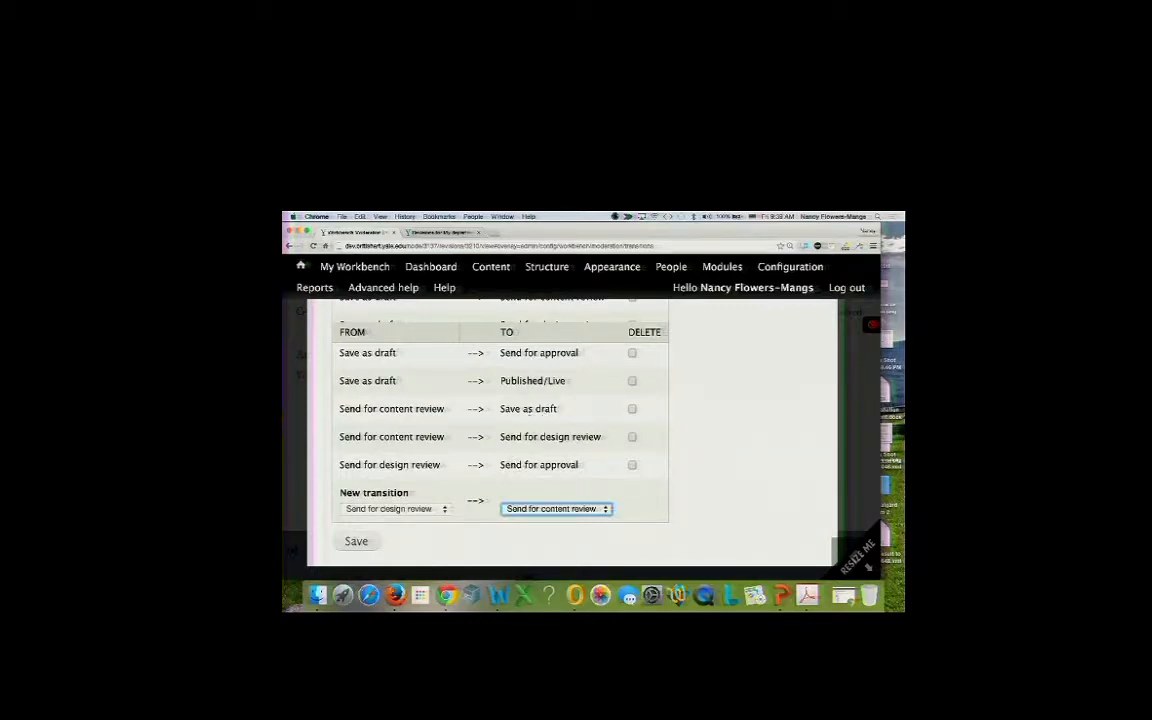
Try to save a Send for design review → Send for approval transition, which is rejected as a duplicate.
left_click(527, 510)
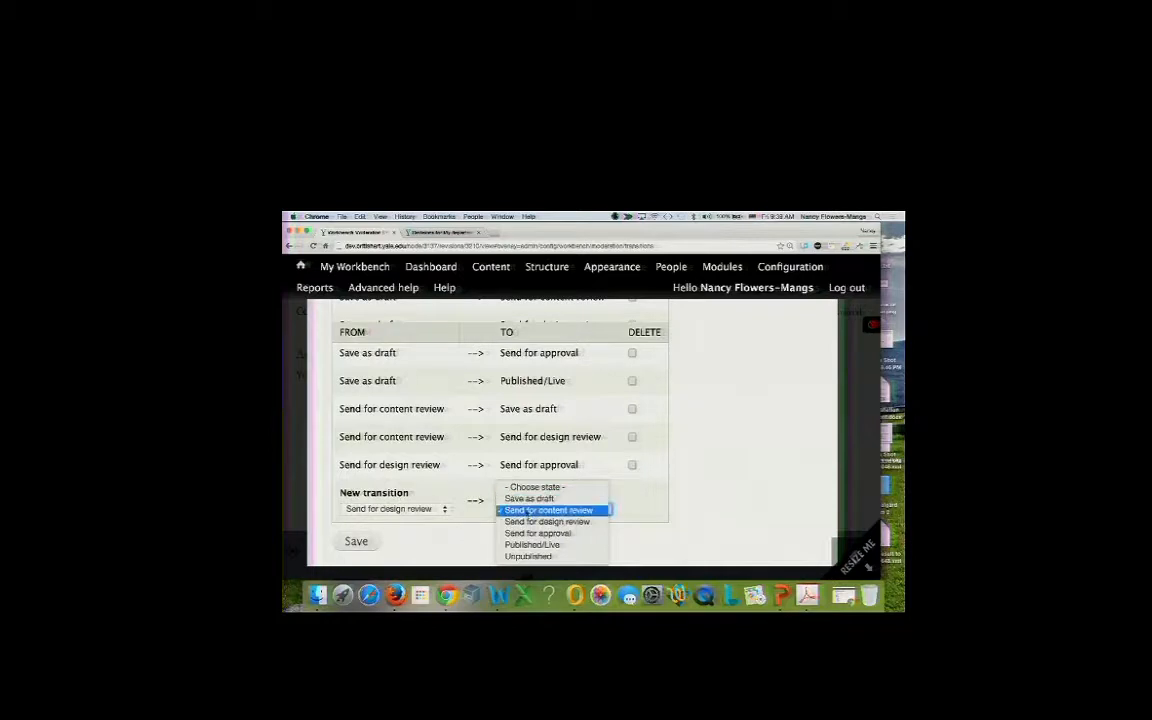
left_click(528, 502)
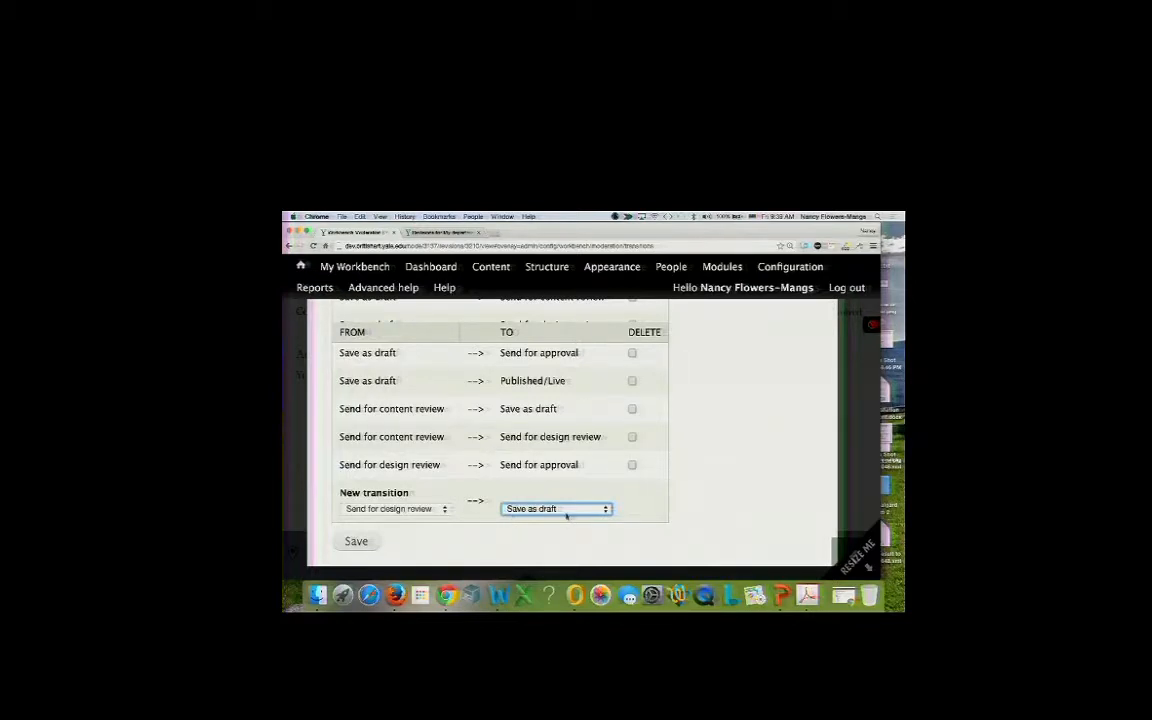
left_click(566, 511)
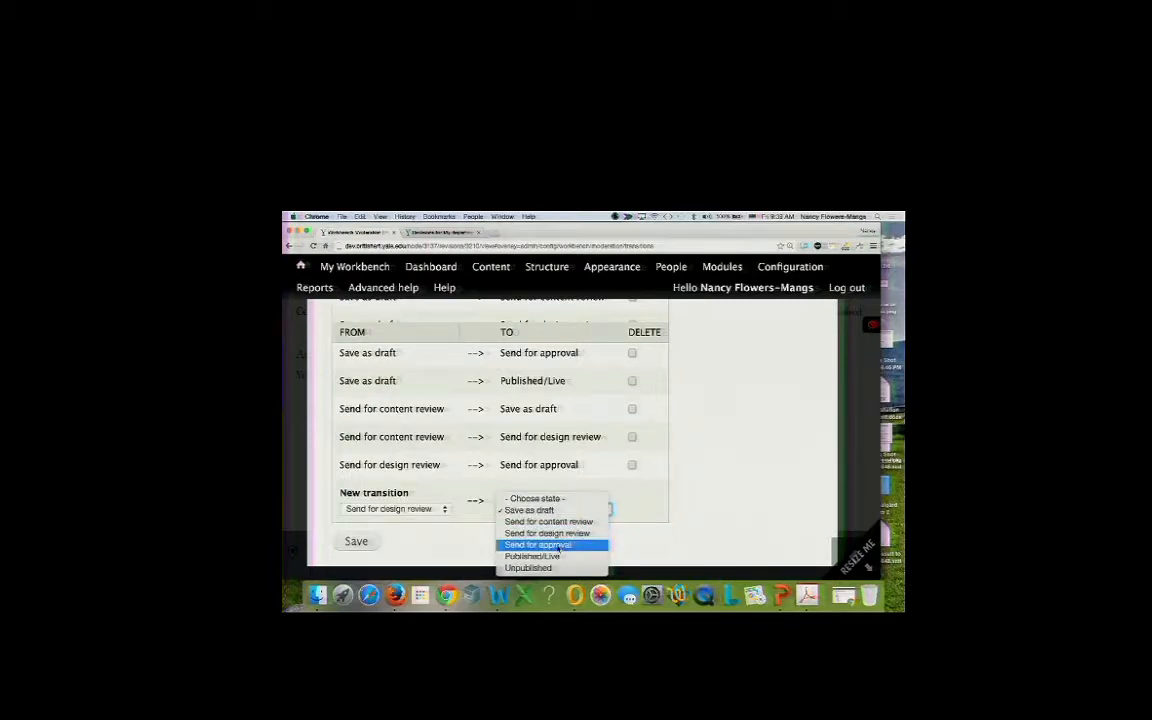
left_click(560, 546)
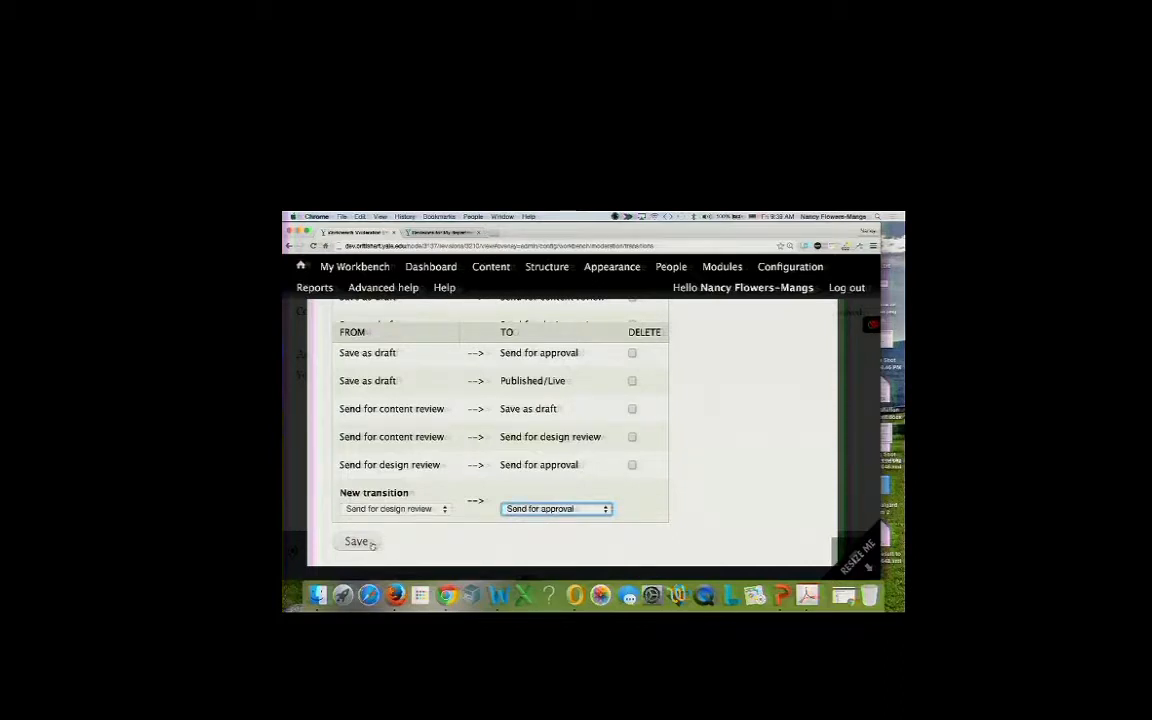
left_click(371, 545)
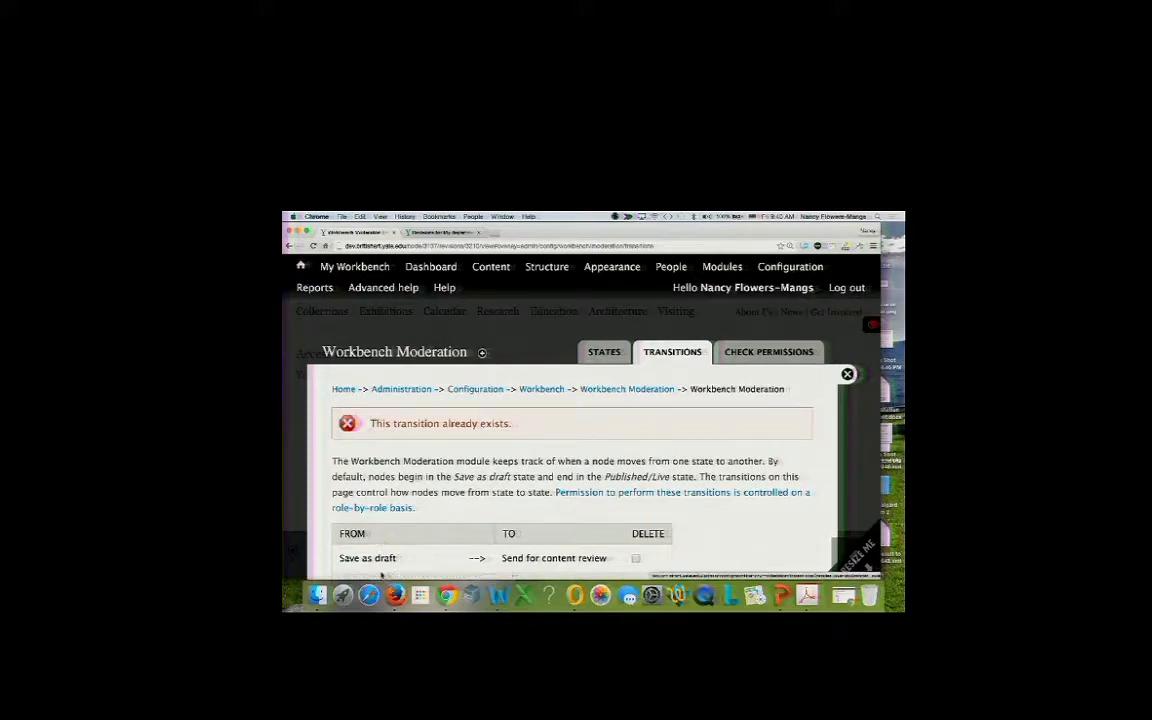
scroll(372, 546, "down", 5)
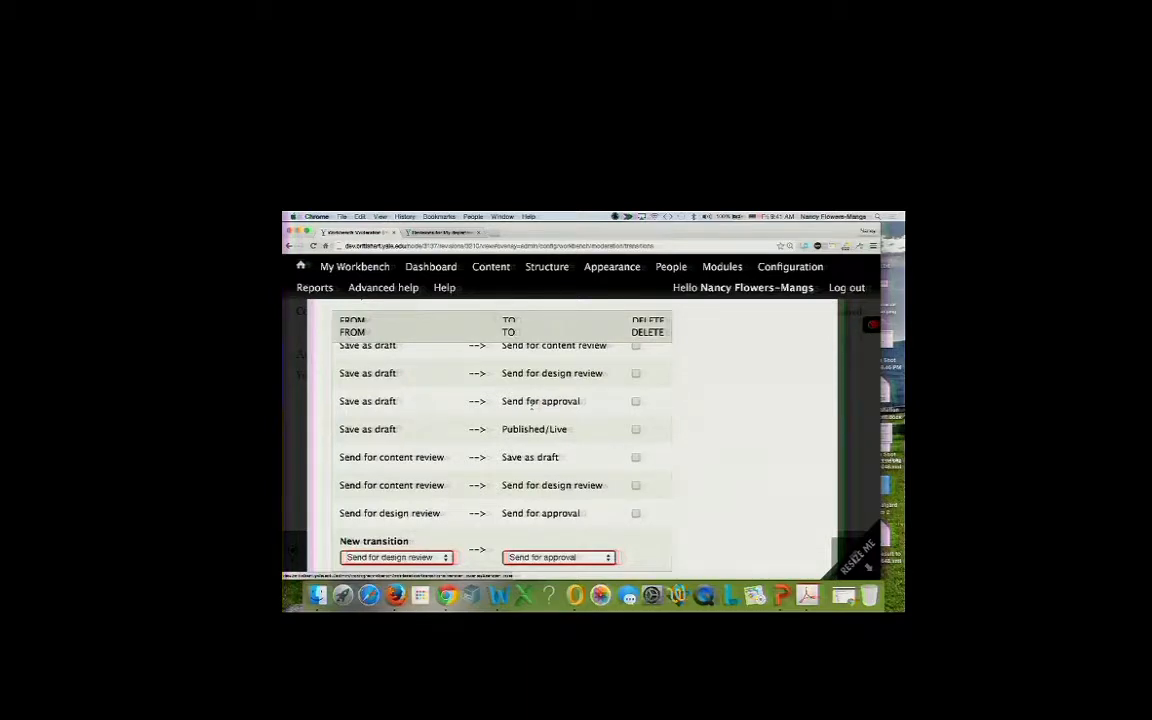
scroll(531, 405, "up", 2)
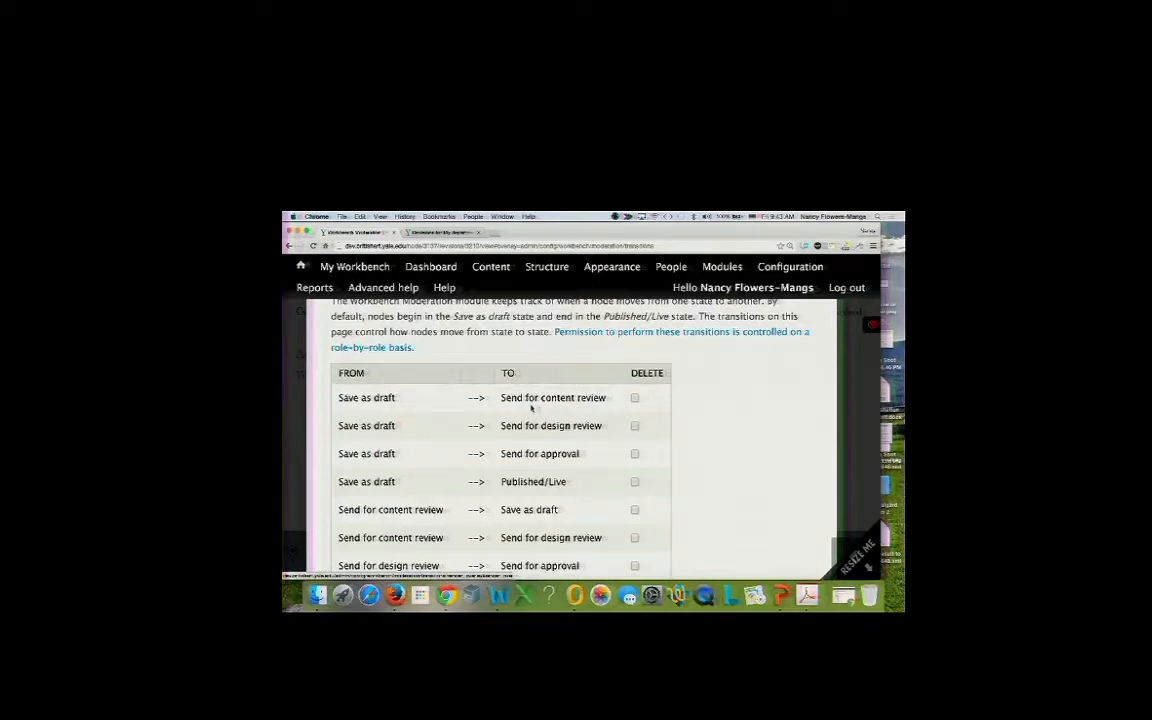
scroll(531, 407, "down", 2)
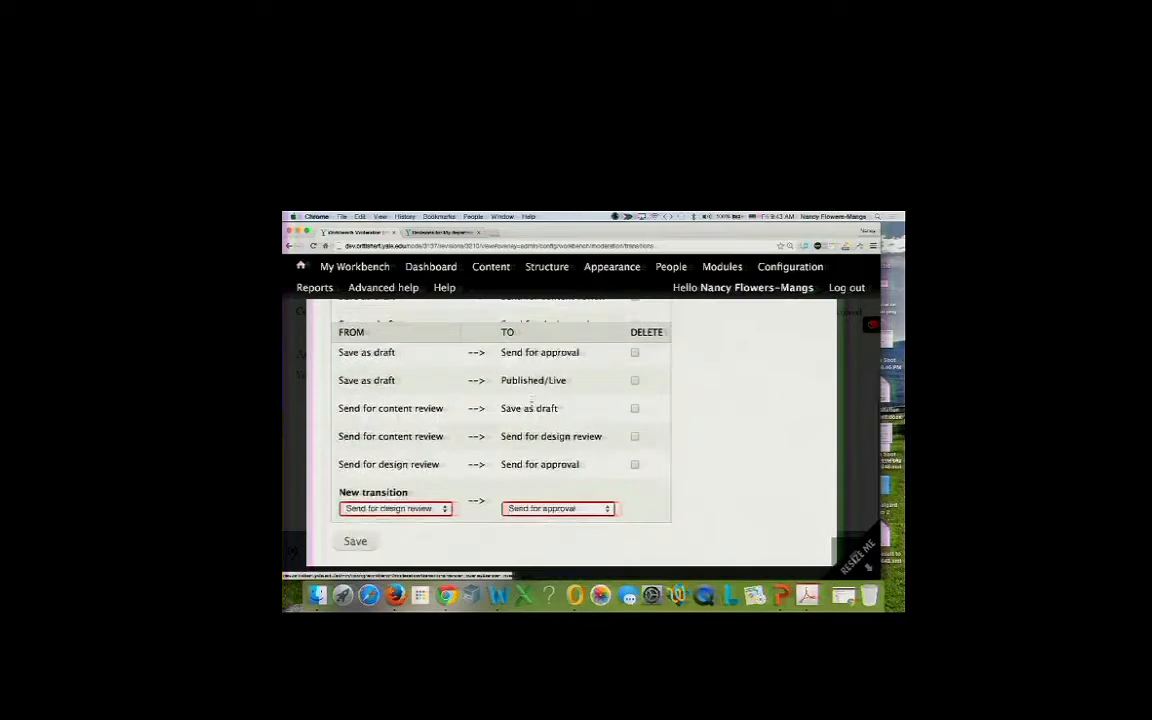
left_click(431, 510)
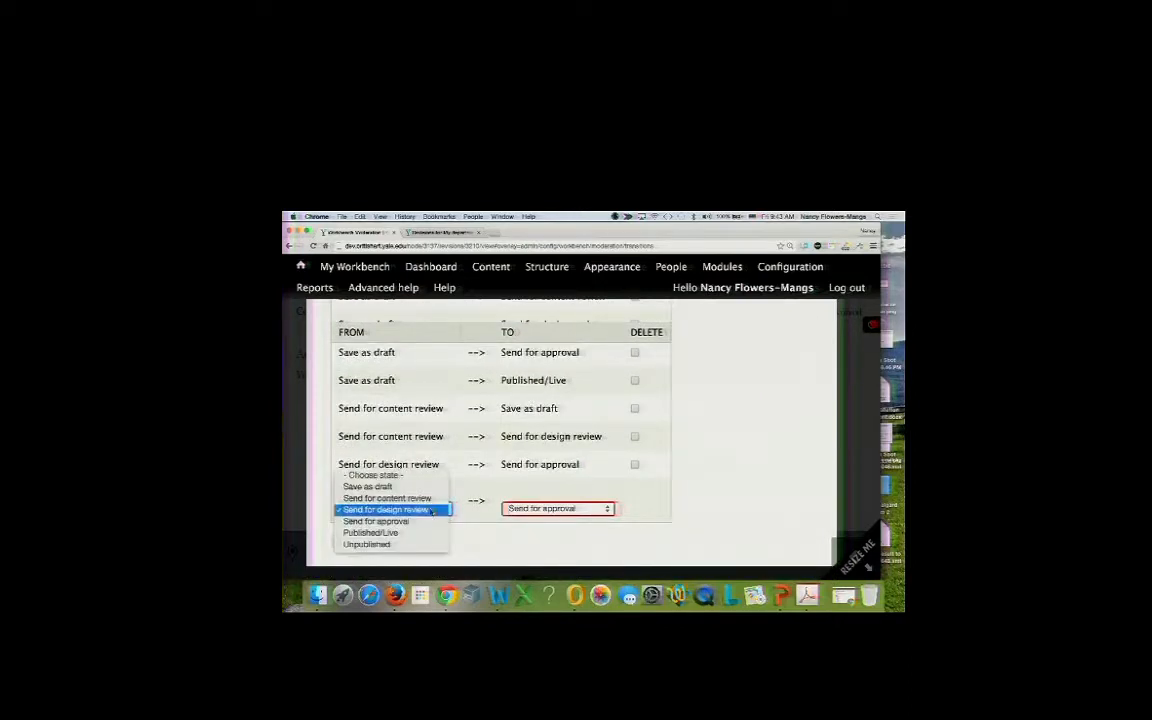
Add the transitions Send for approval → Published/Live and Published/Live → Unpublished.
left_click(428, 522)
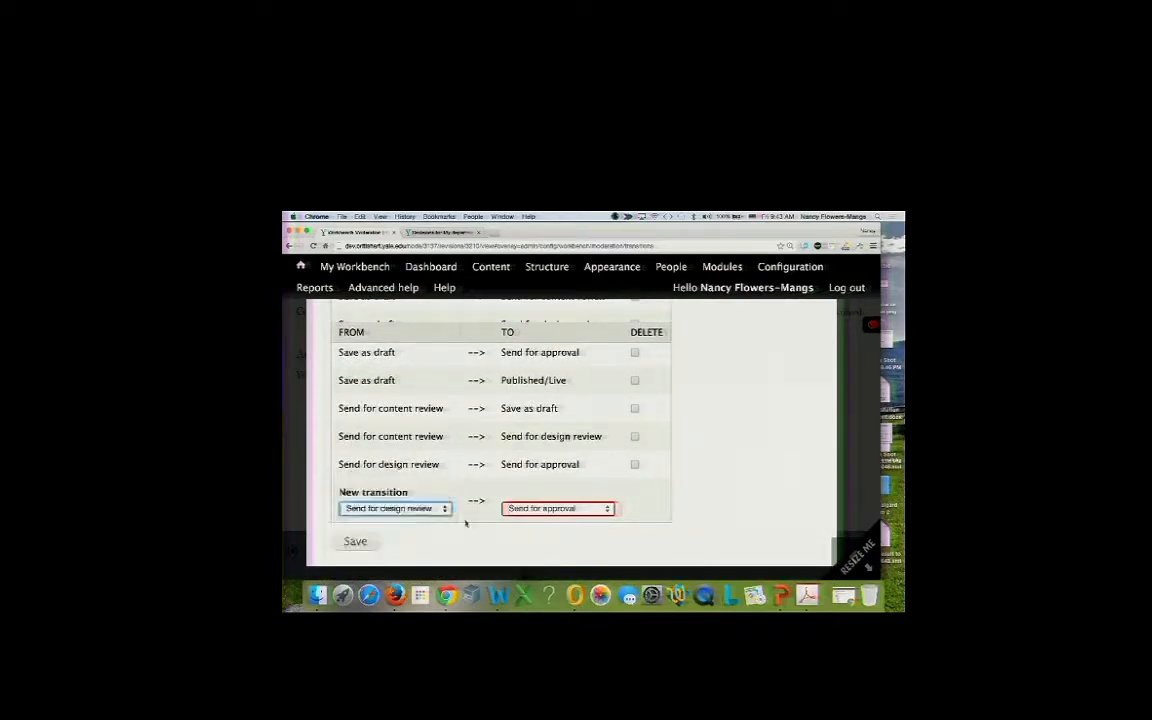
left_click(530, 509)
left_click(531, 521)
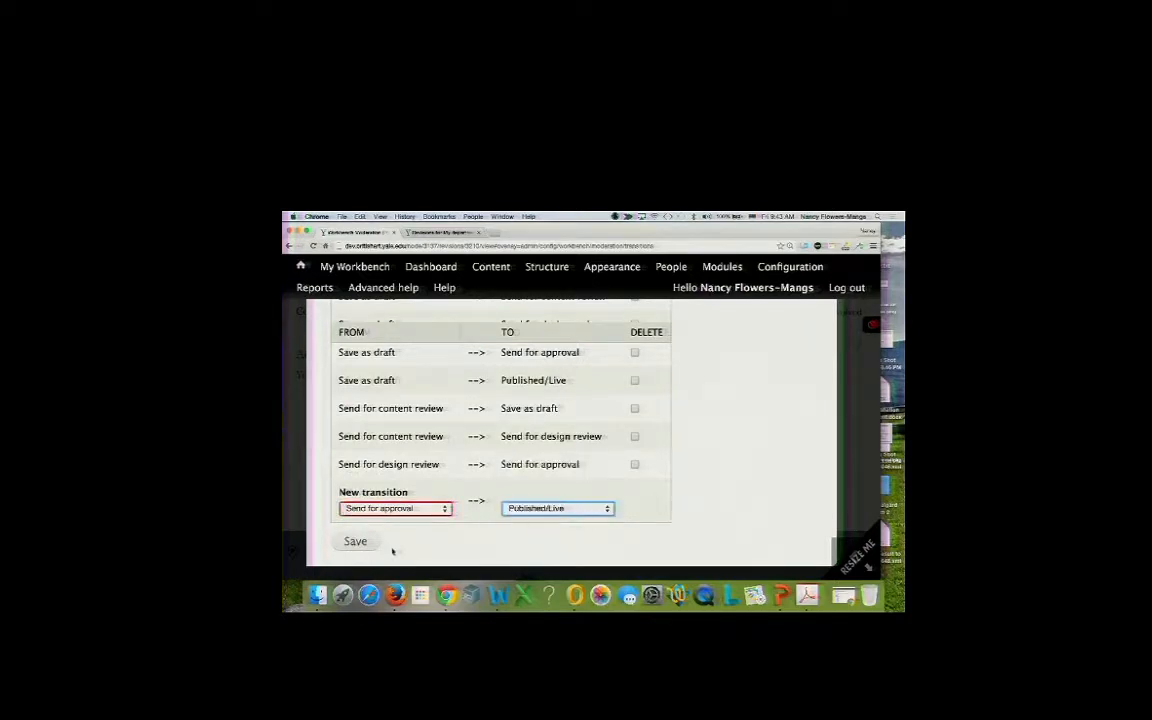
left_click(354, 543)
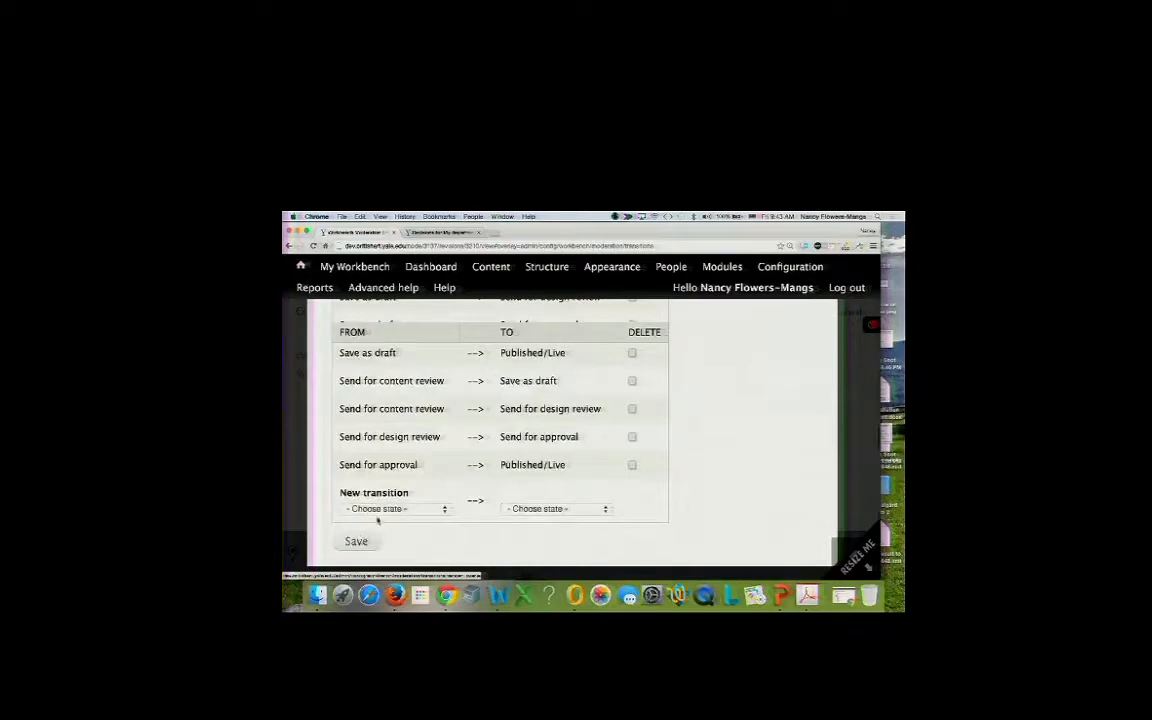
left_click(352, 509)
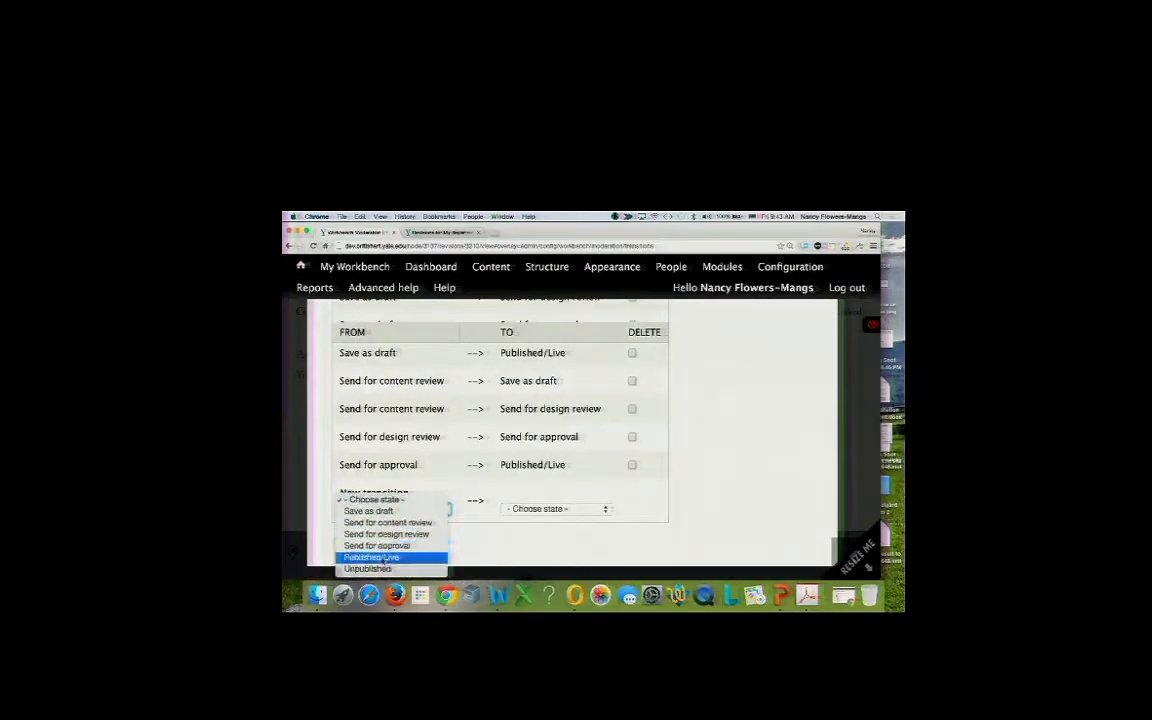
left_click(372, 557)
left_click(537, 510)
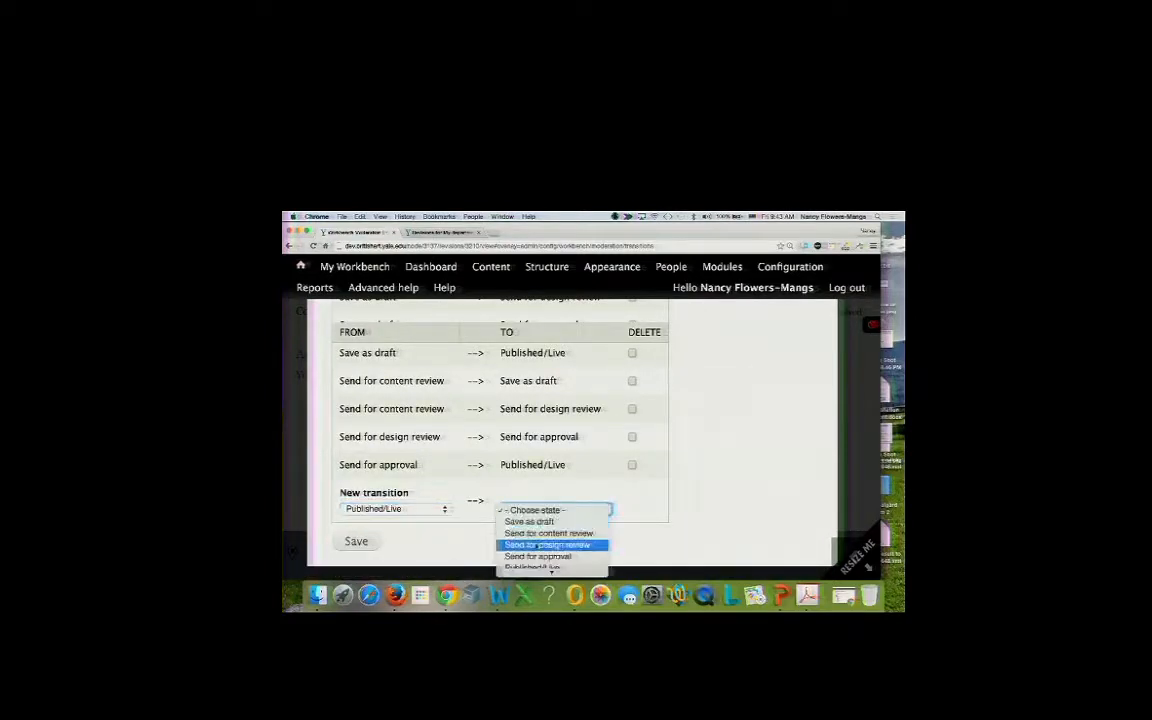
left_click(530, 569)
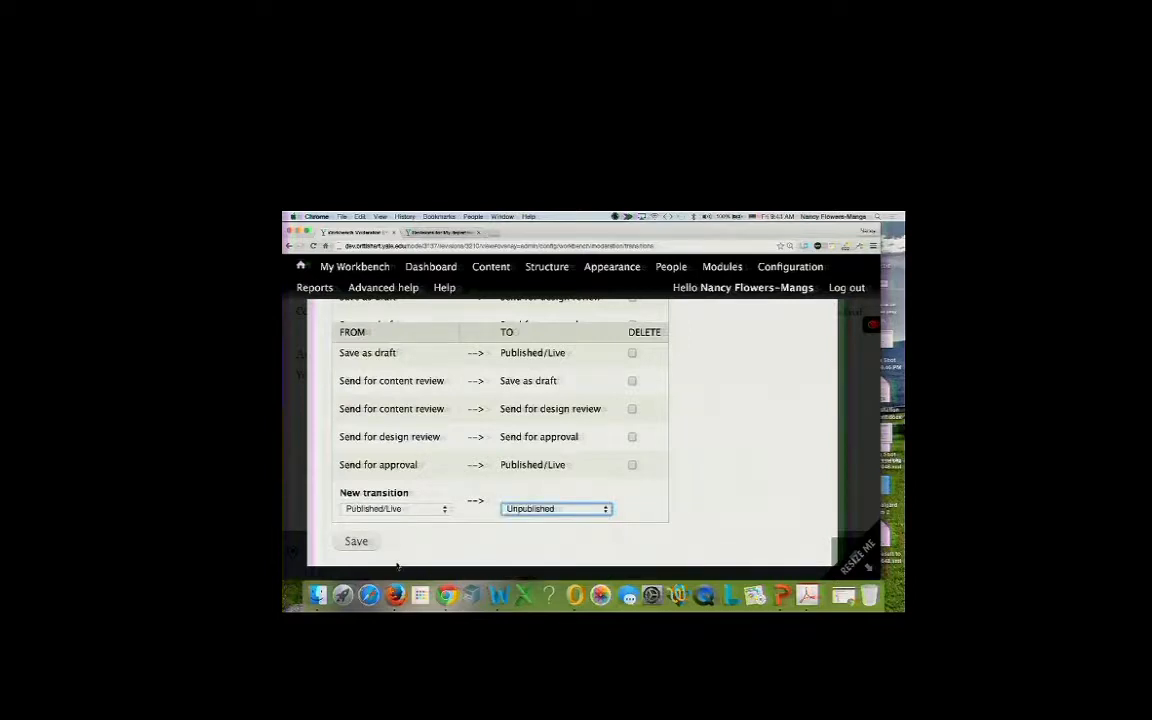
left_click(366, 545)
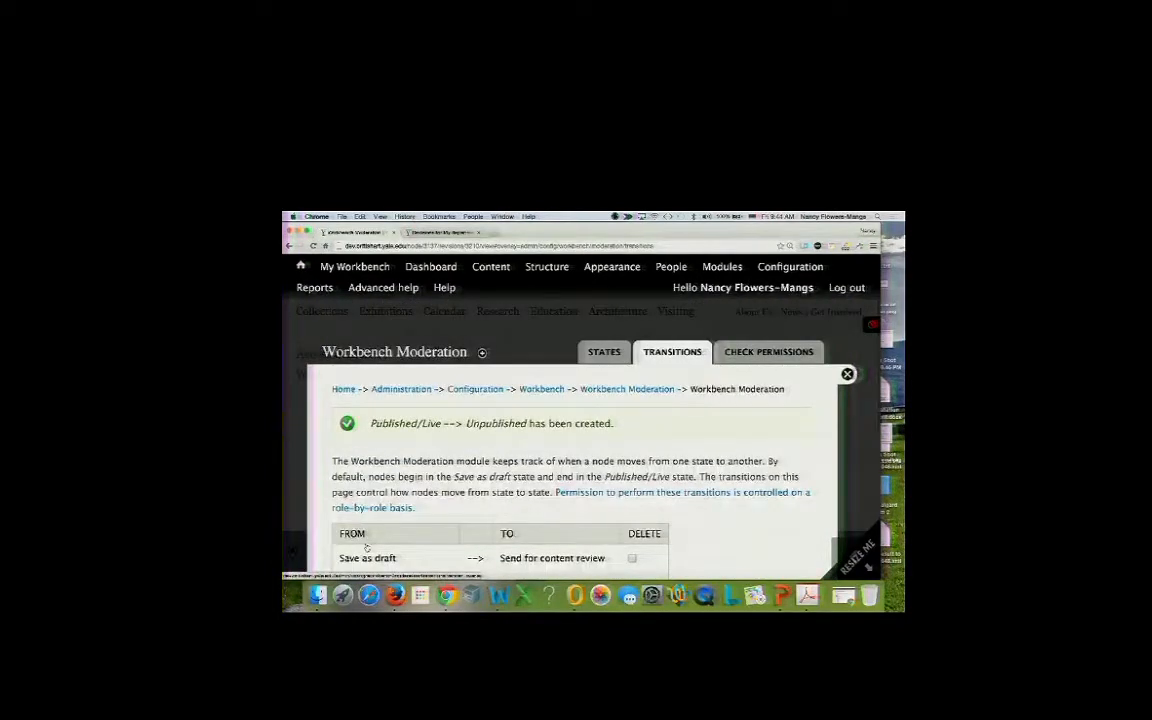
Scroll through the Transitions table to review the saved transitions.
scroll(366, 547, "down", 10)
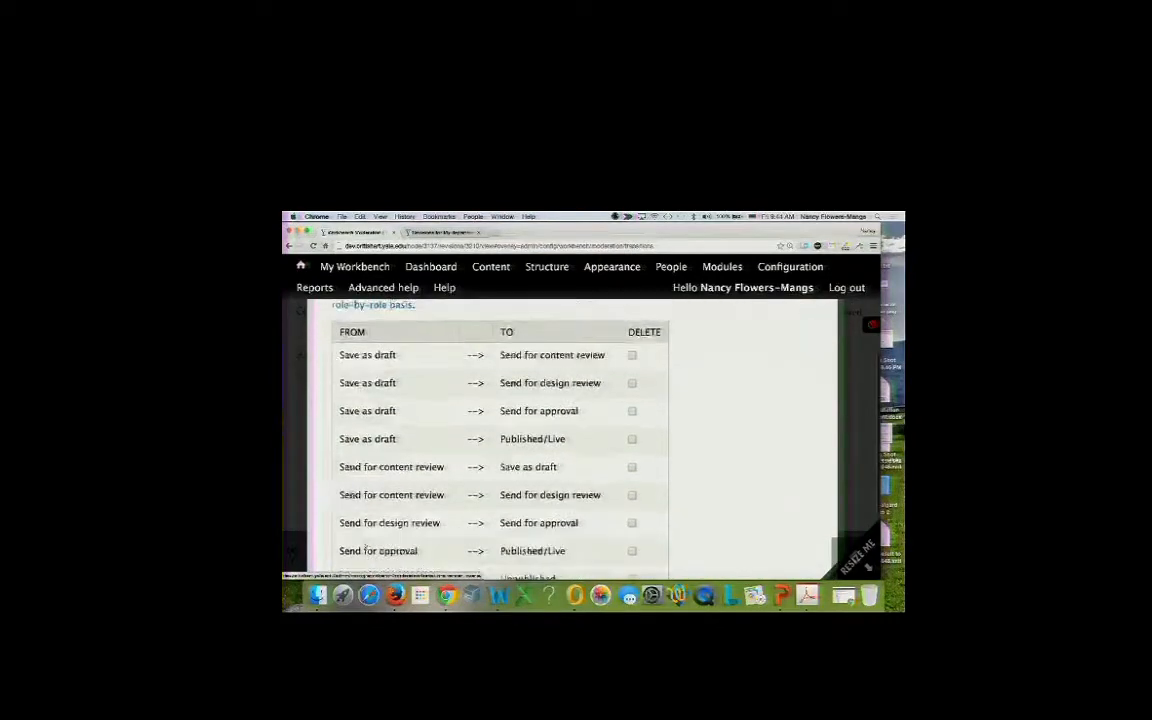
scroll(366, 545, "up", 5)
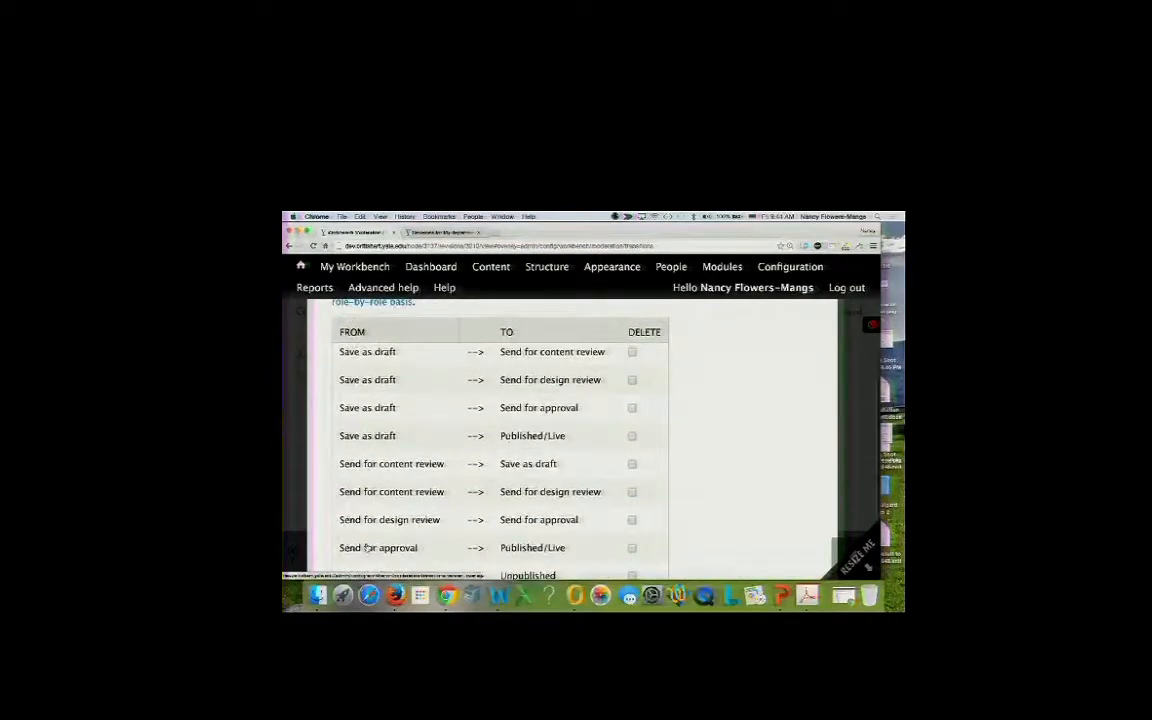
scroll(366, 546, "down", 1)
scroll(366, 547, "up", 3)
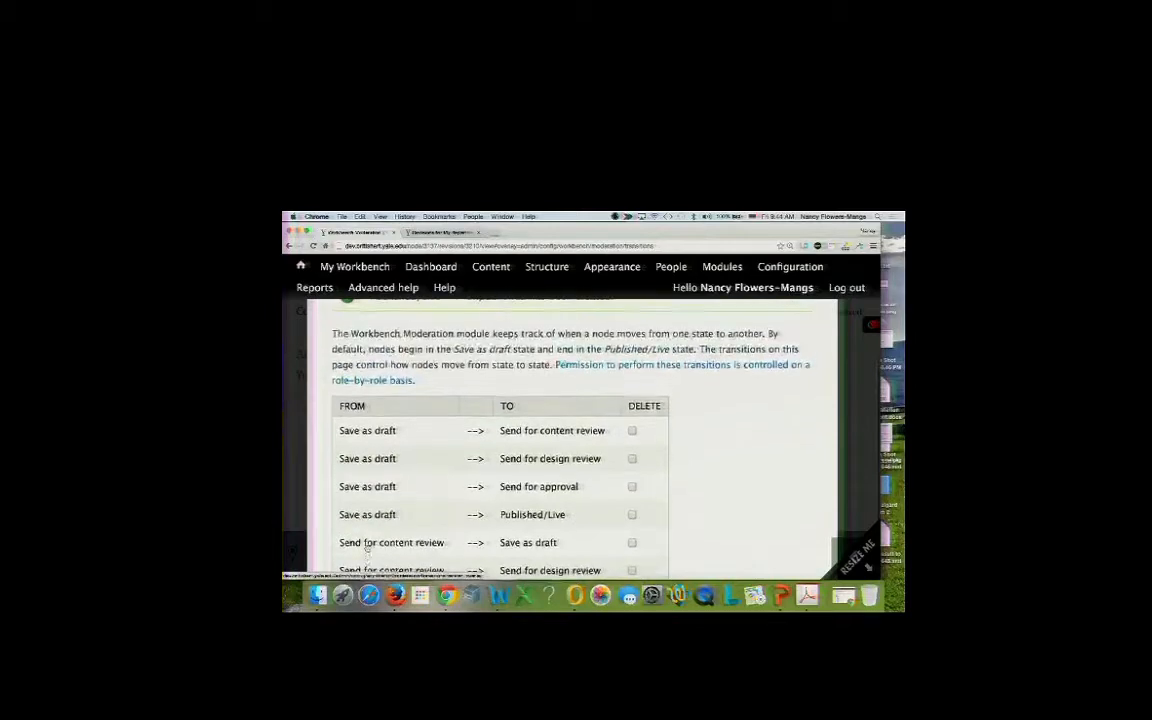
scroll(420, 480, "down", 5)
scroll(428, 469, "up", 8)
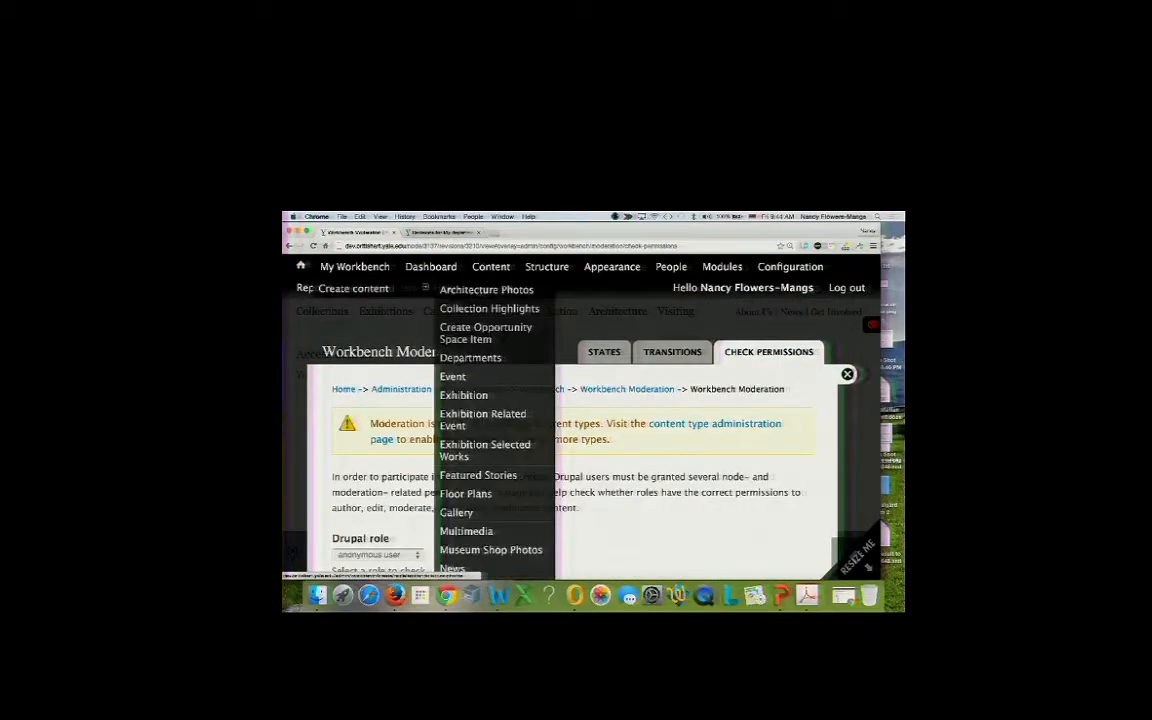
Open the Departments content type settings page.
mouse_move(530, 267)
mouse_move(534, 310)
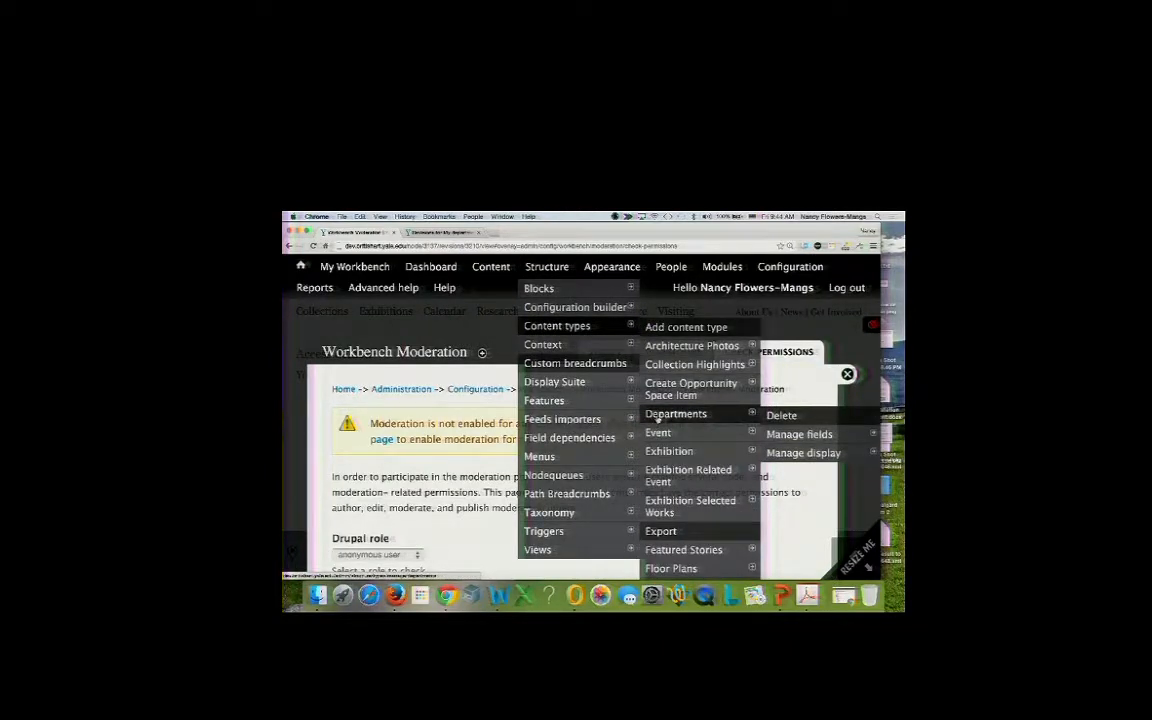
left_click(657, 416)
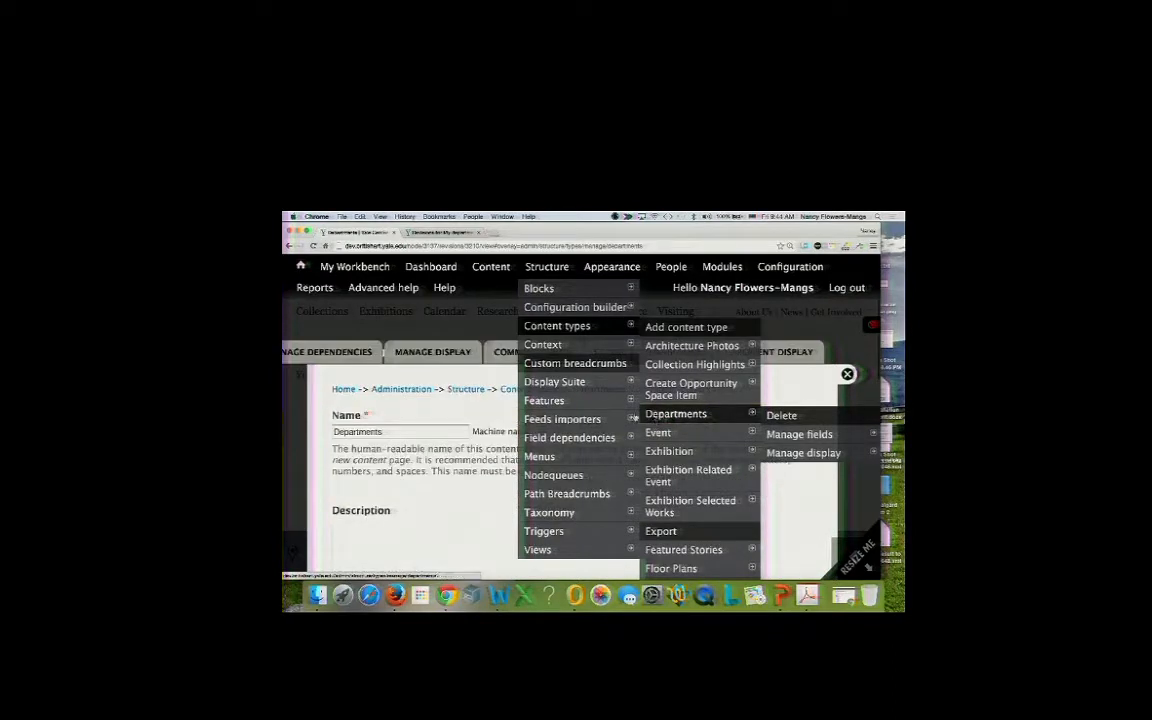
scroll(457, 480, "down", 5)
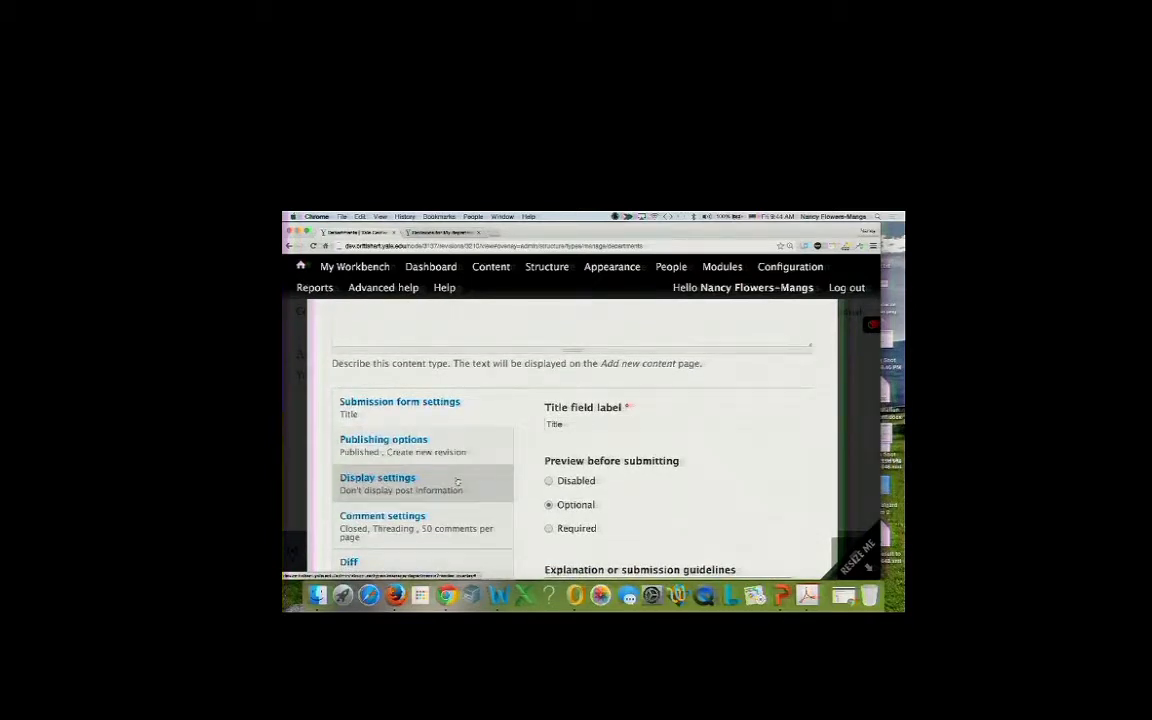
scroll(457, 482, "up", 5)
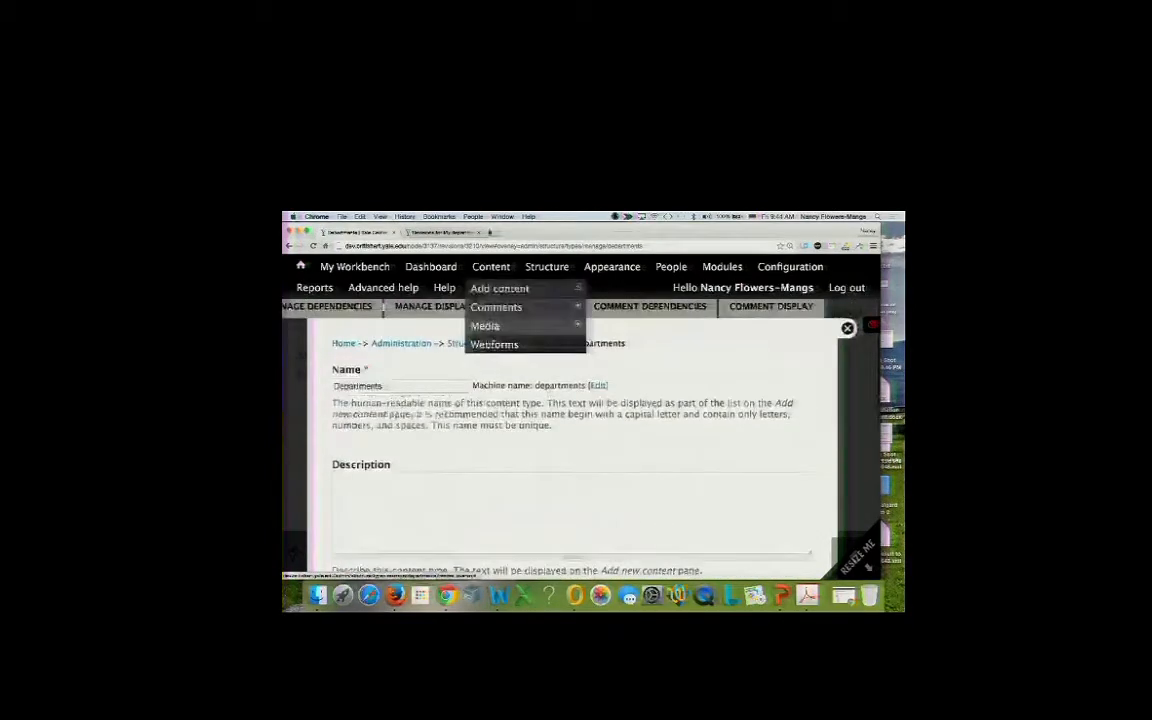
mouse_move(606, 286)
mouse_move(615, 326)
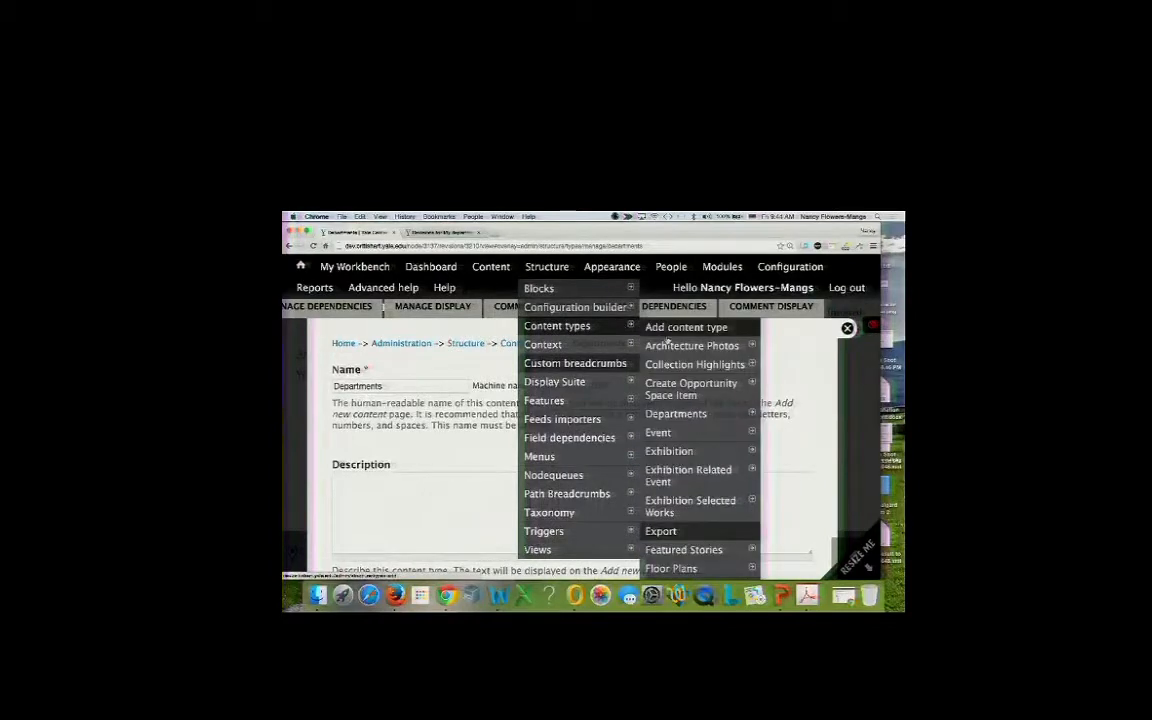
mouse_move(648, 390)
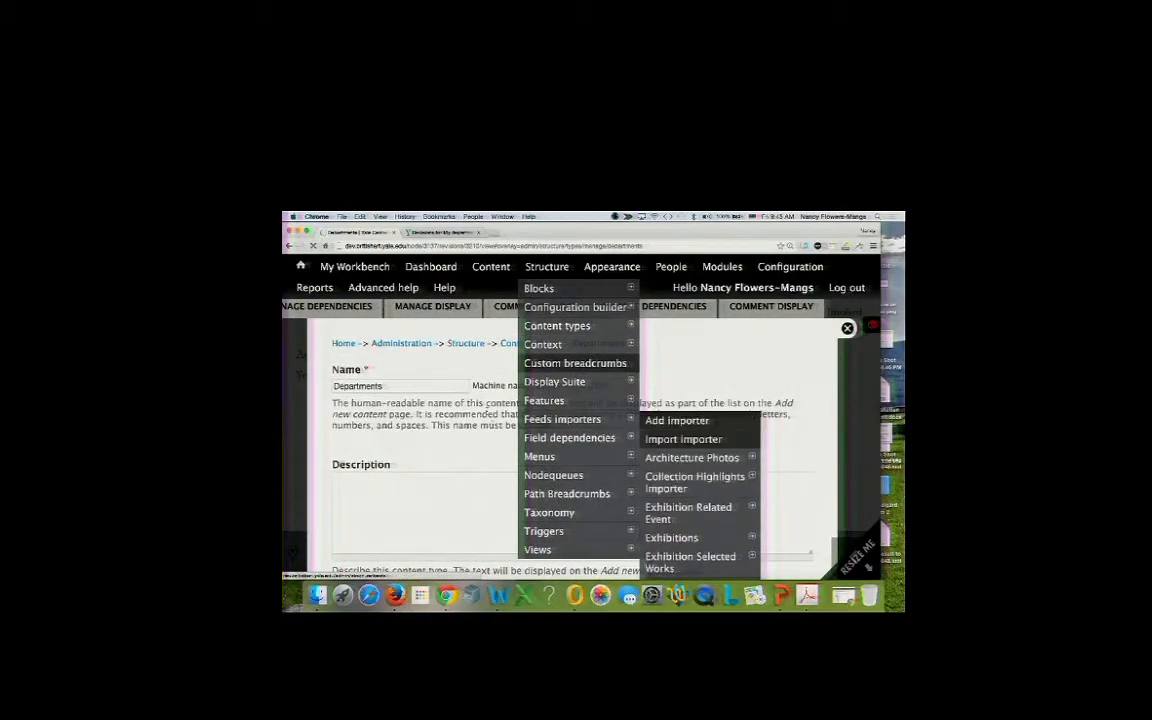
scroll(424, 436, "down", 10)
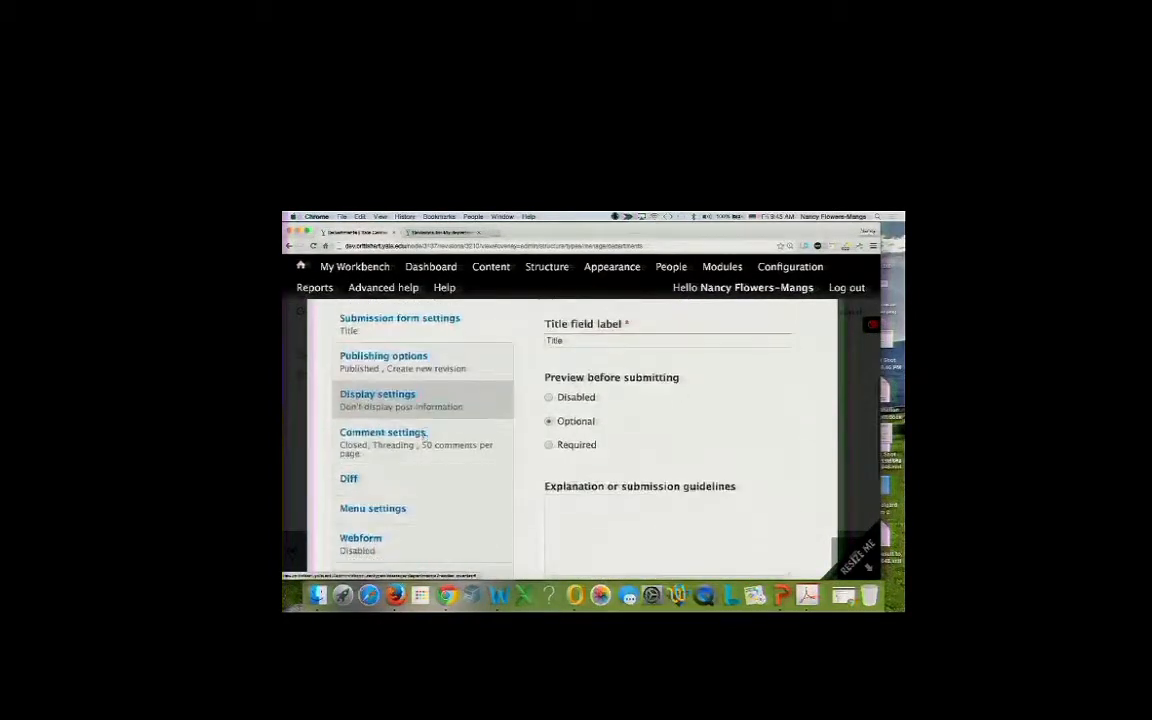
scroll(424, 438, "up", 4)
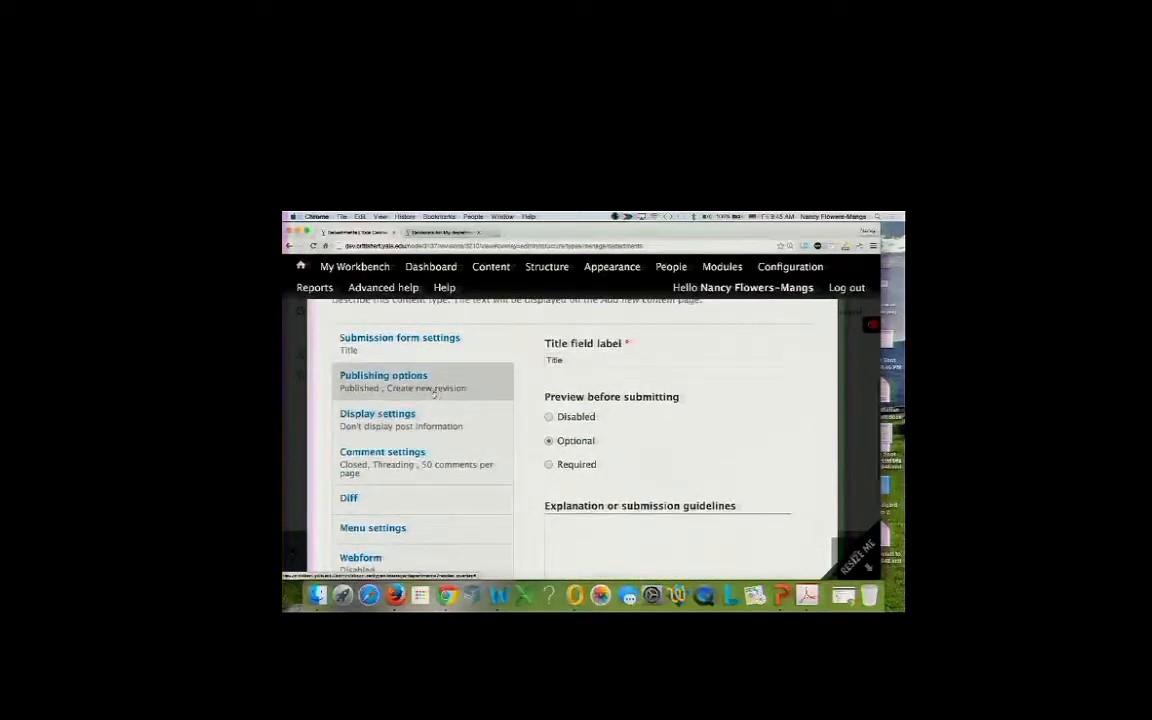
Enable moderation of revisions with Save as draft as default state, and save Departments.
left_click(434, 390)
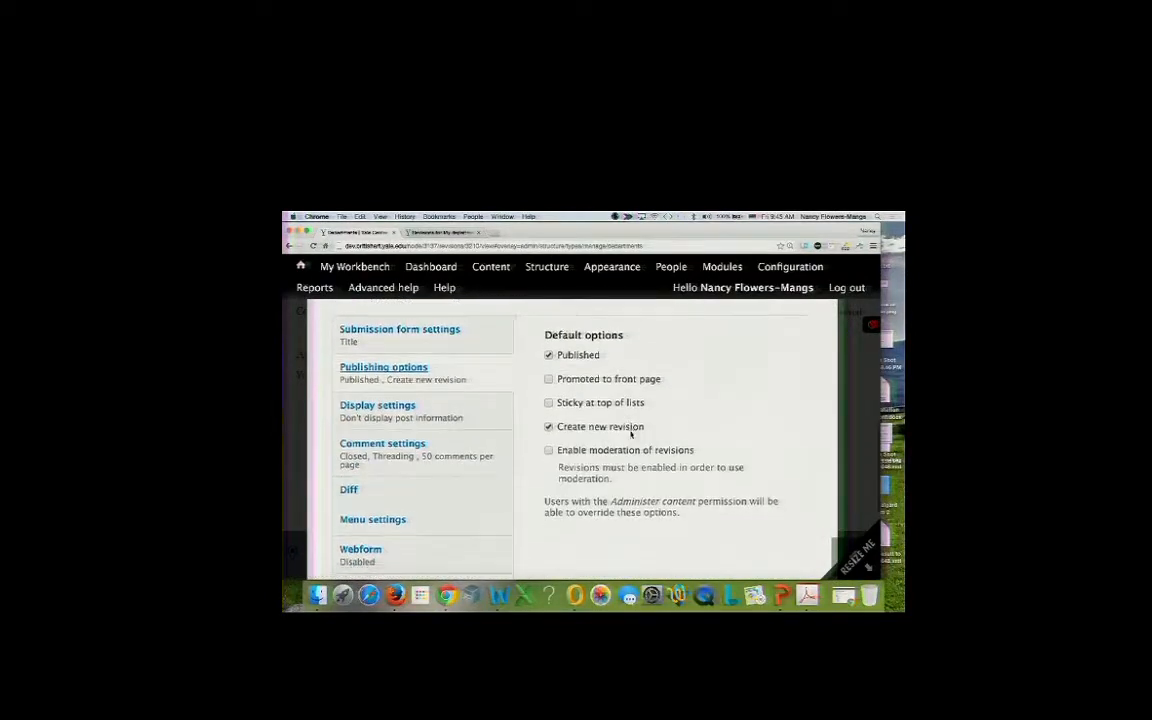
scroll(630, 434, "down", 2)
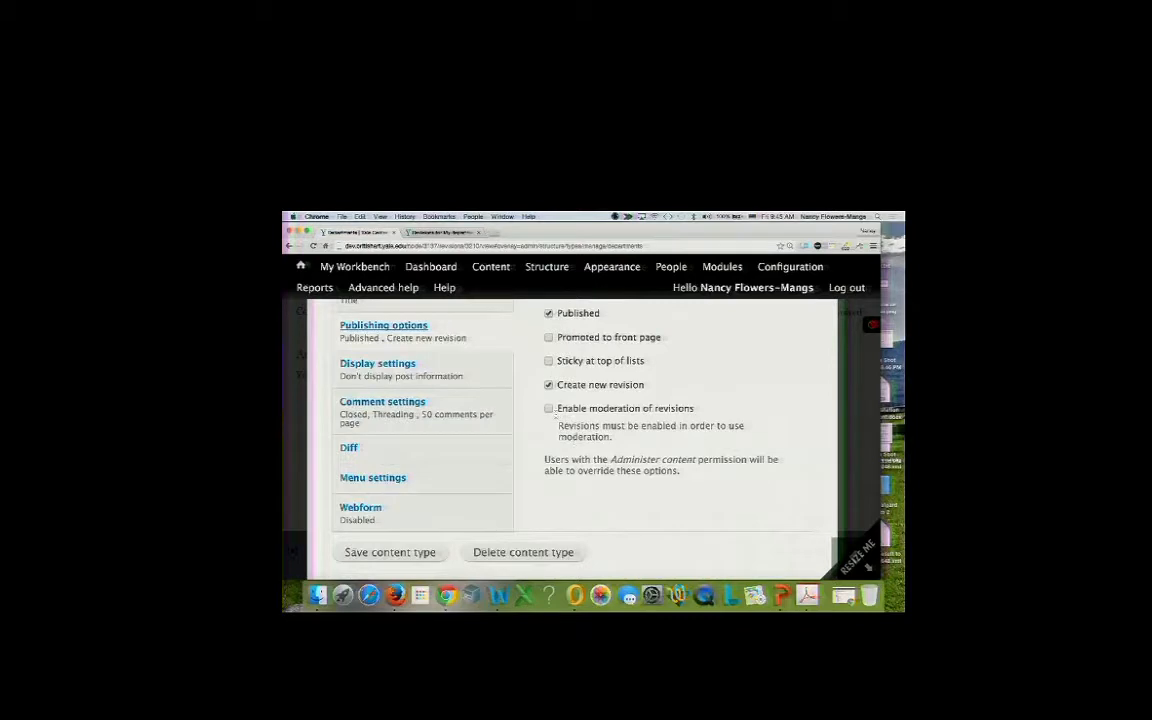
left_click(548, 409)
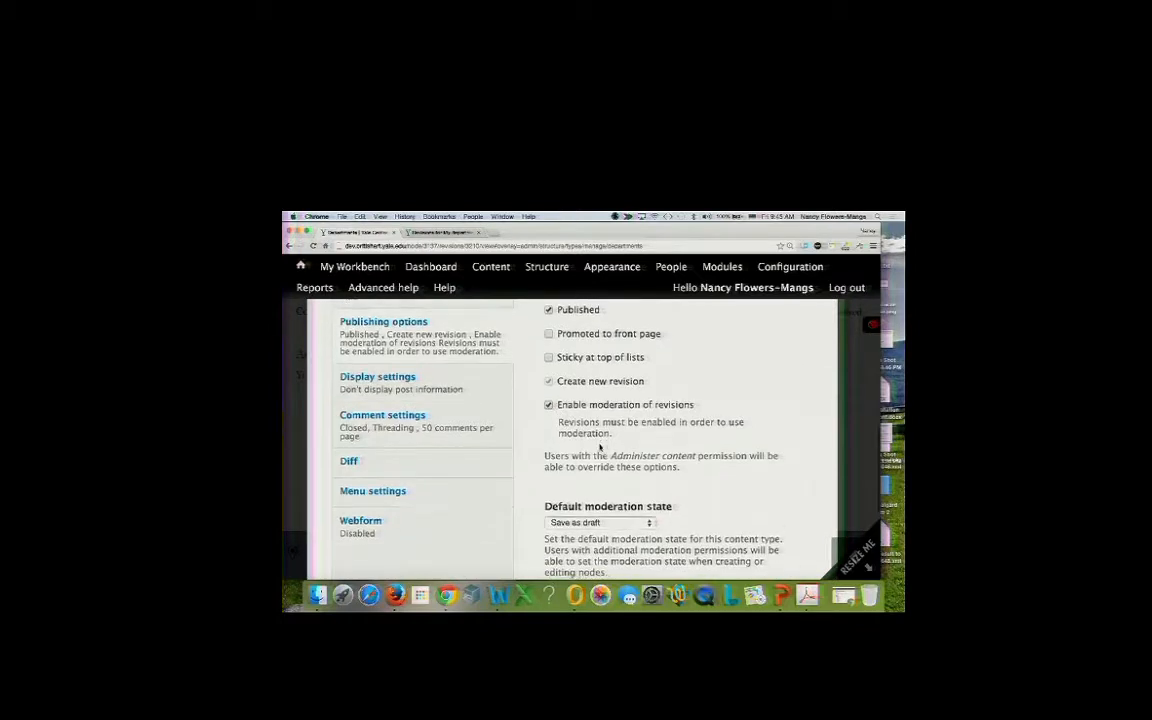
scroll(580, 415, "down", 3)
left_click(604, 419)
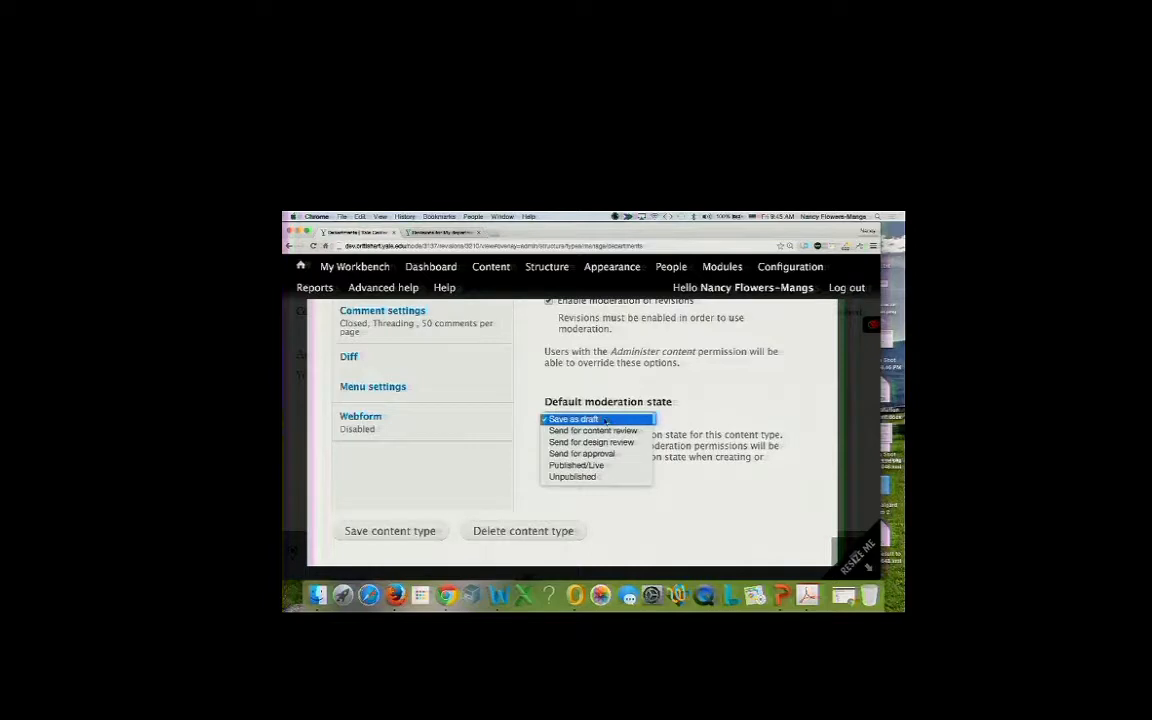
left_click(405, 532)
left_click(409, 535)
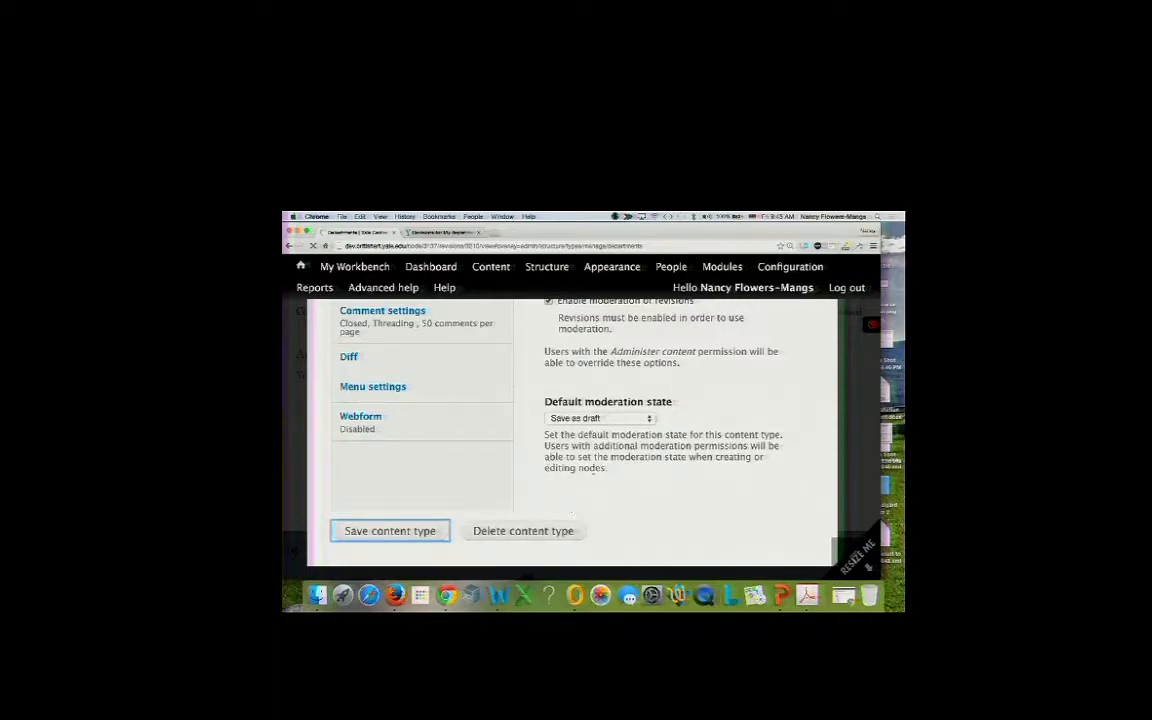
Enable moderation of revisions for Featured Stories under Publishing options and save the content type.
scroll(570, 448, "down", 5)
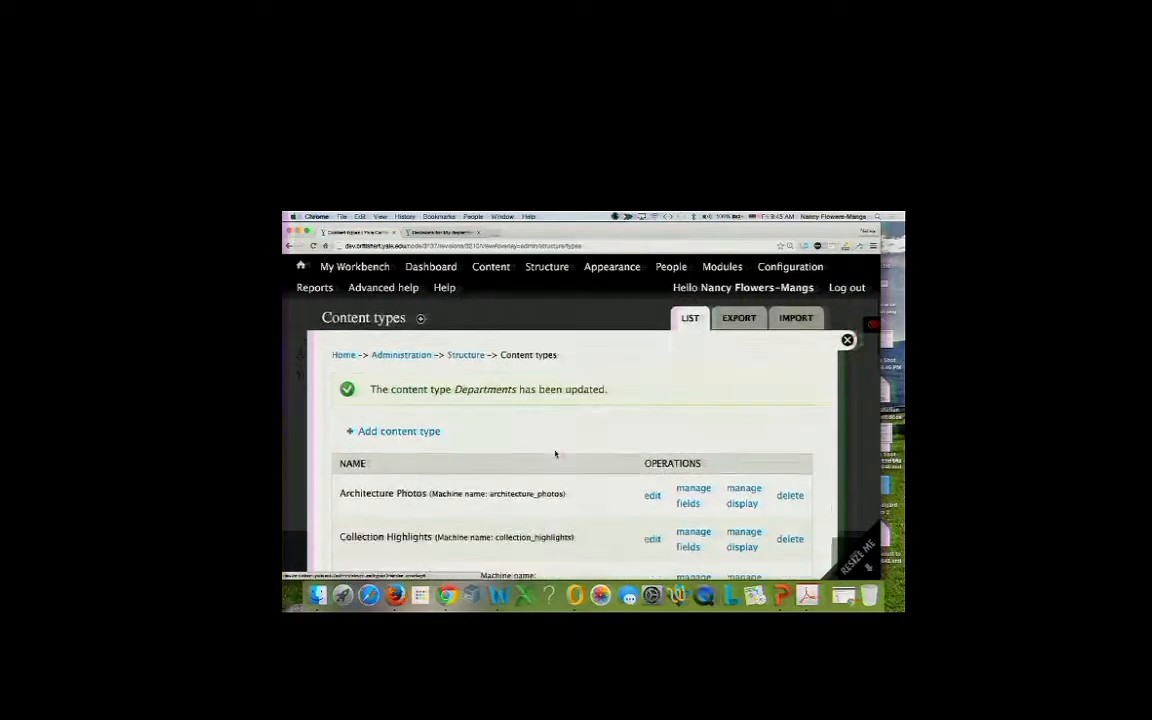
scroll(556, 454, "down", 1)
scroll(556, 454, "up", 1)
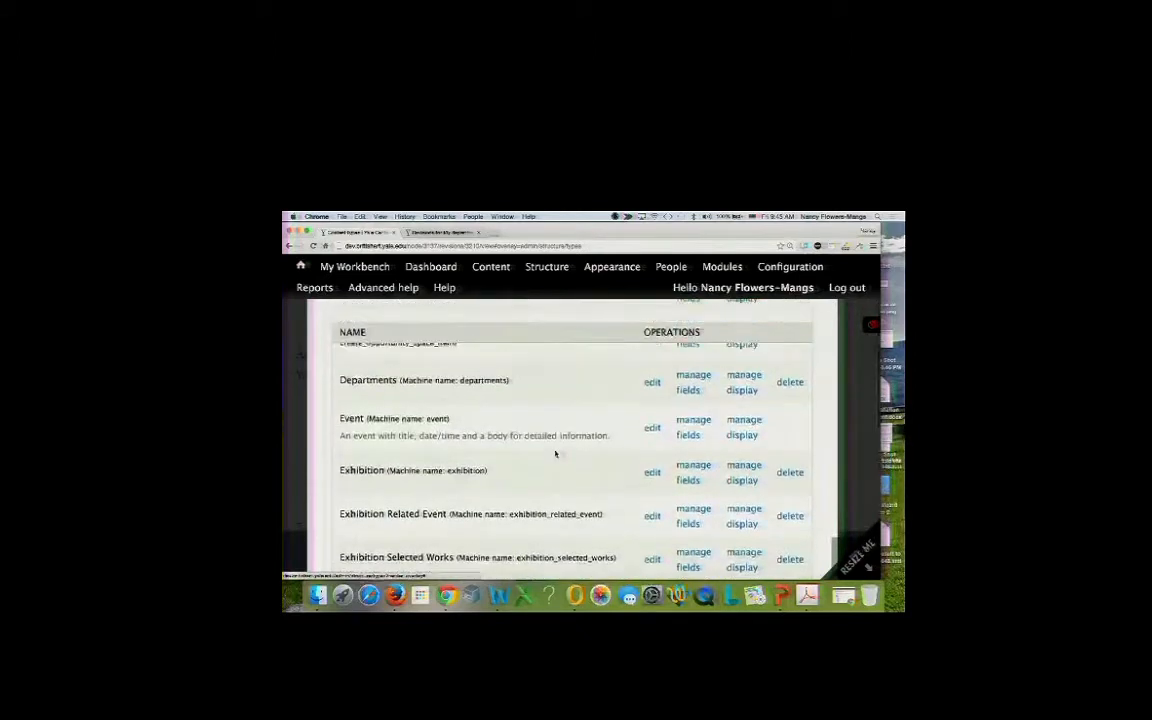
scroll(556, 454, "down", 2)
scroll(556, 454, "up", 1)
scroll(556, 454, "down", 4)
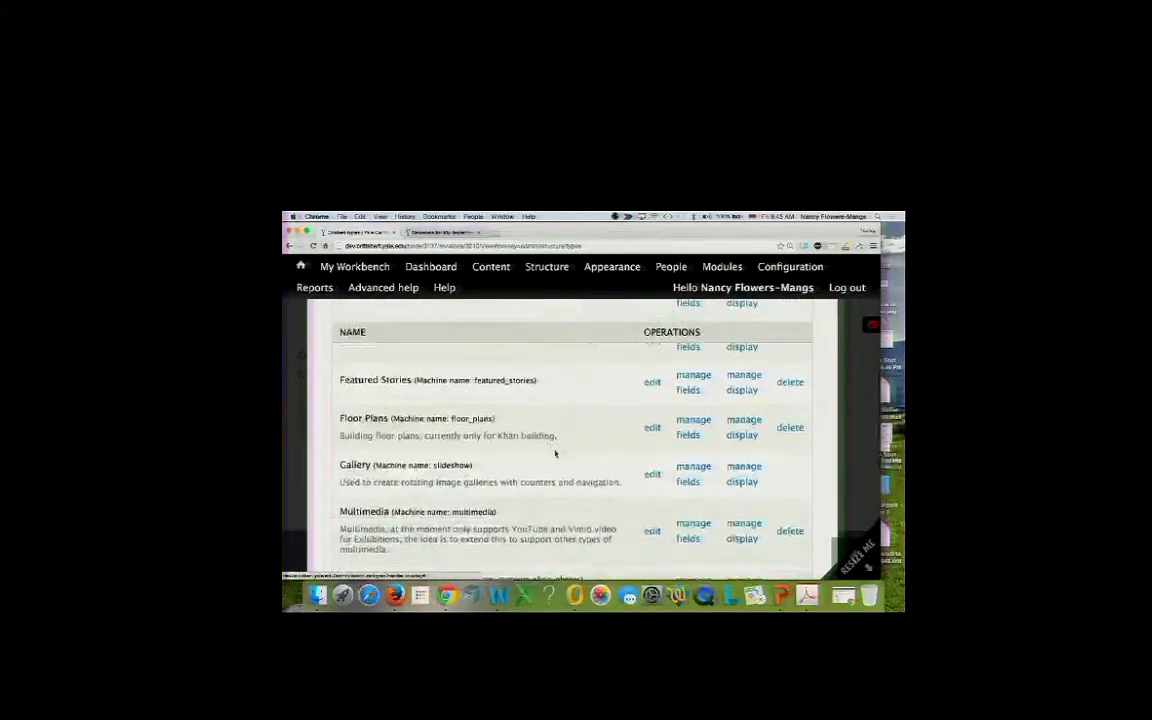
left_click(654, 376)
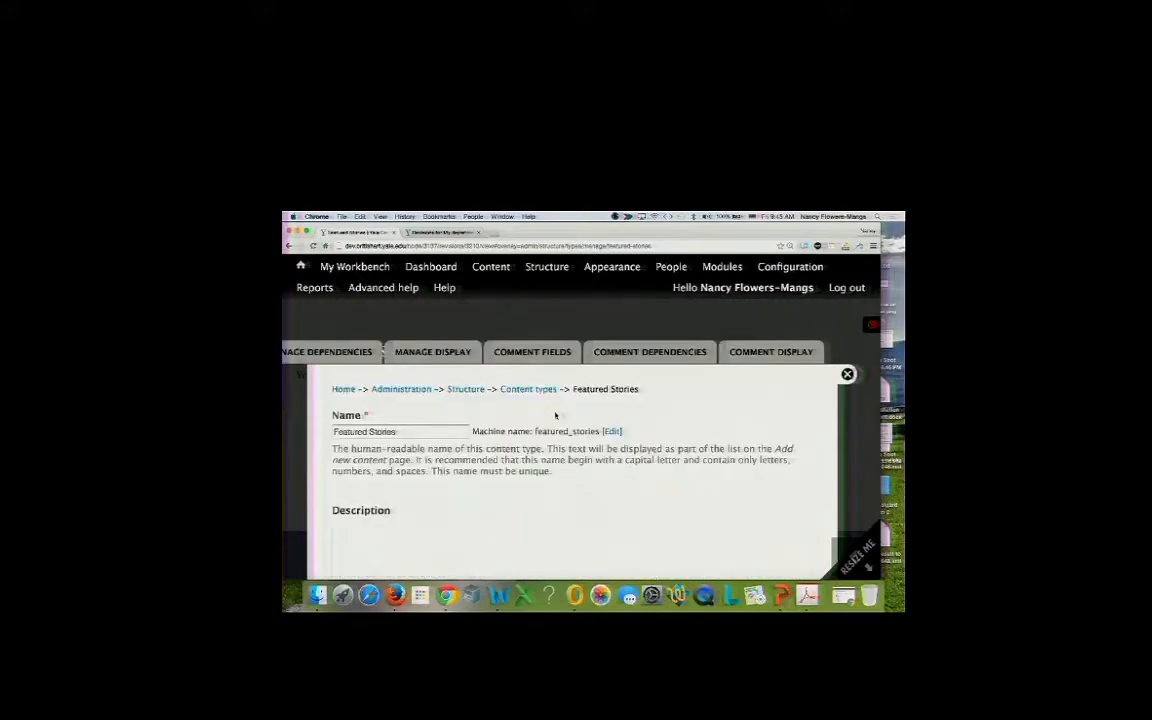
scroll(555, 415, "down", 10)
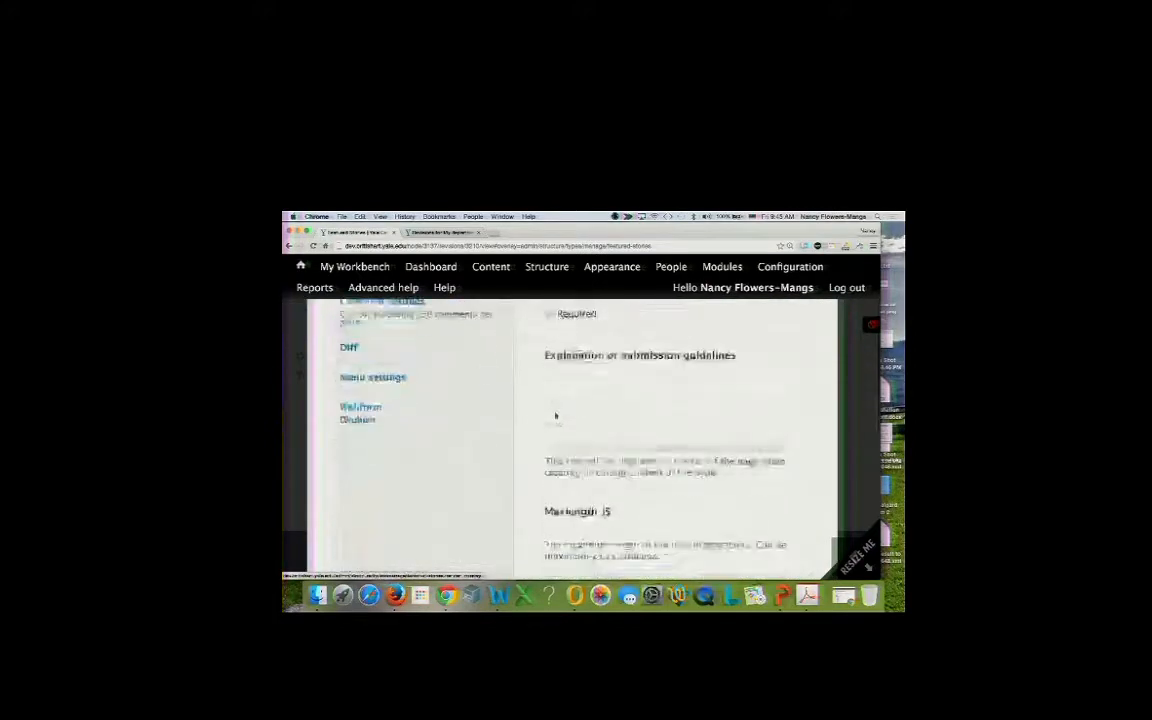
left_click(466, 318)
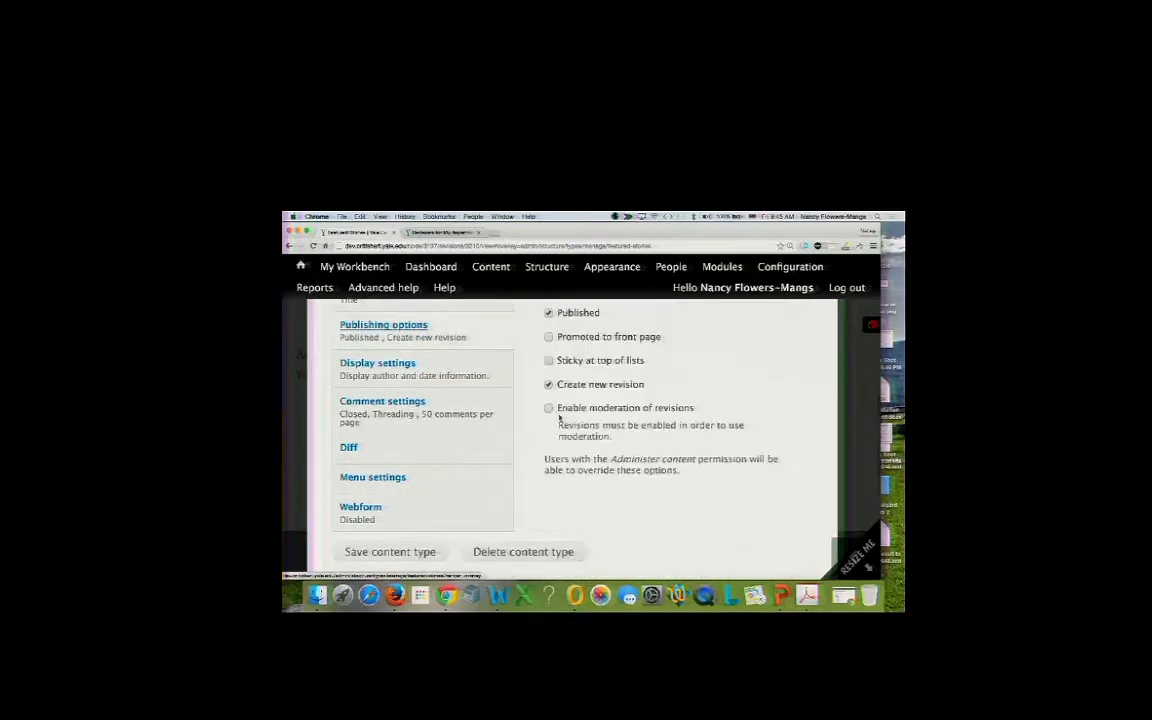
left_click(549, 408)
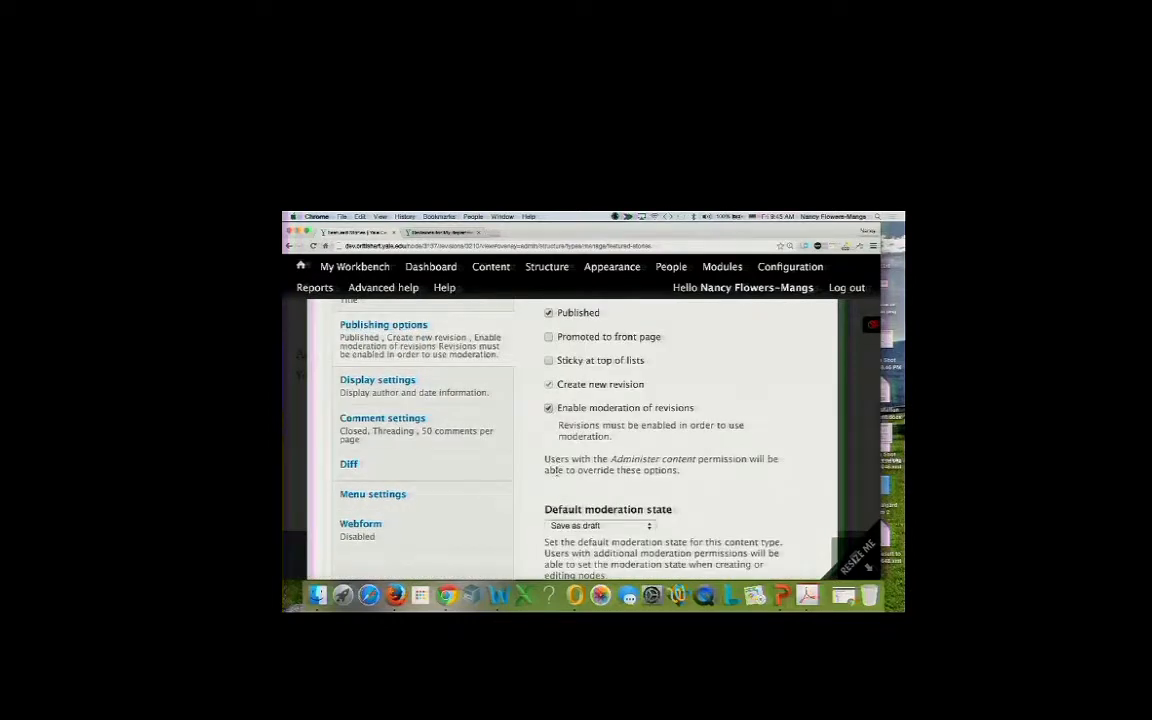
scroll(556, 470, "down", 3)
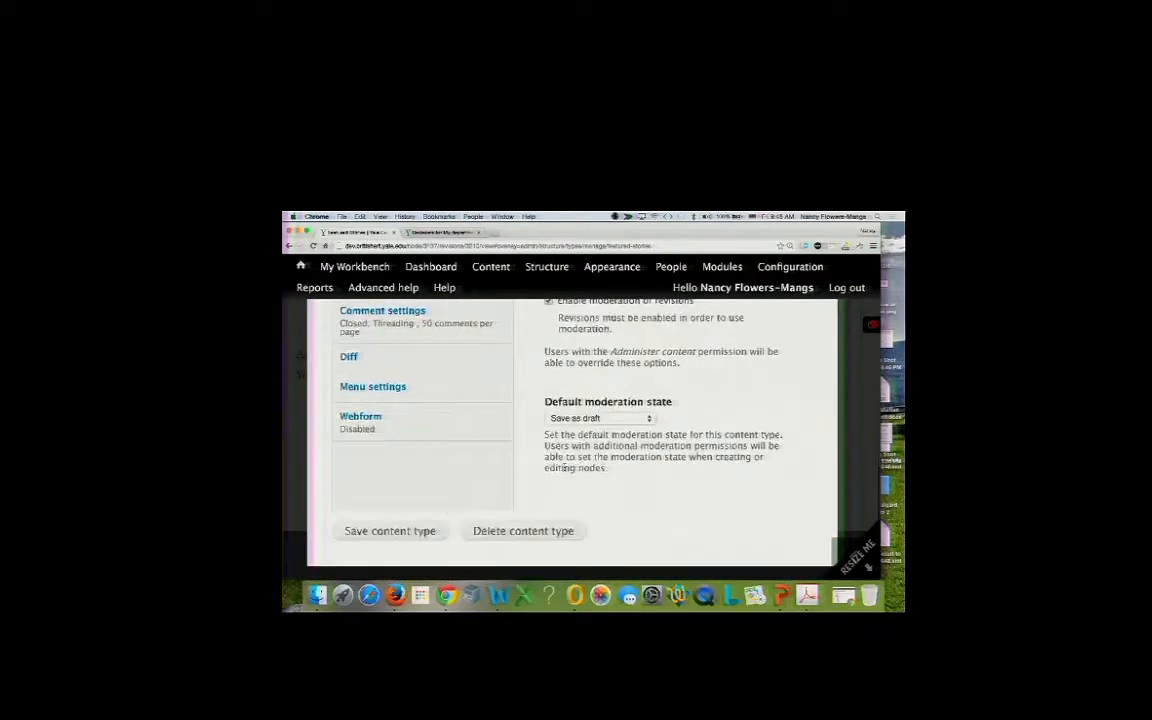
left_click(421, 532)
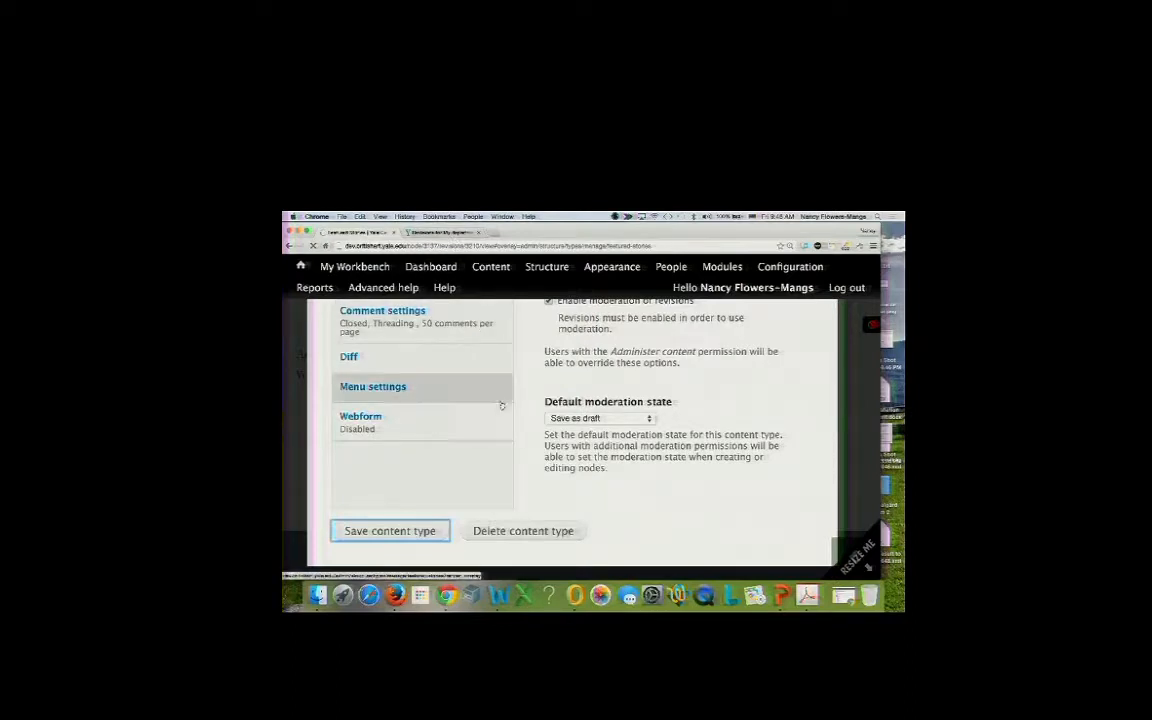
Go to the People > Permissions page to review role permissions.
scroll(505, 416, "up", 5)
scroll(505, 416, "up", 5)
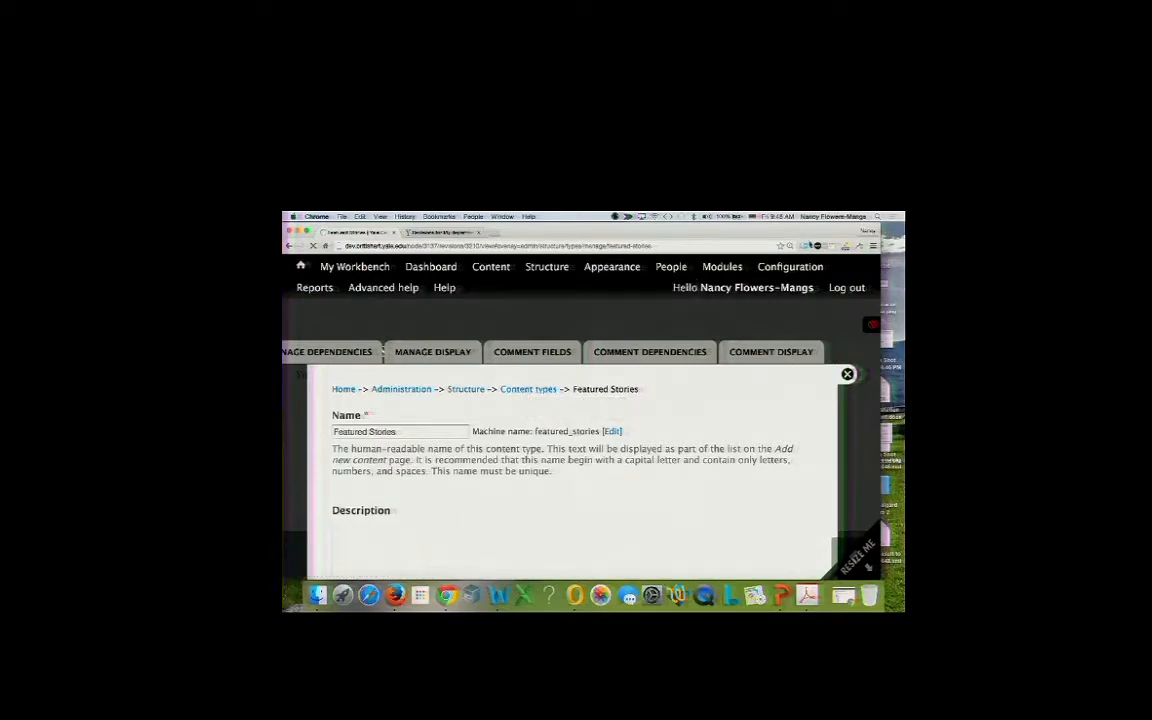
left_click(668, 327)
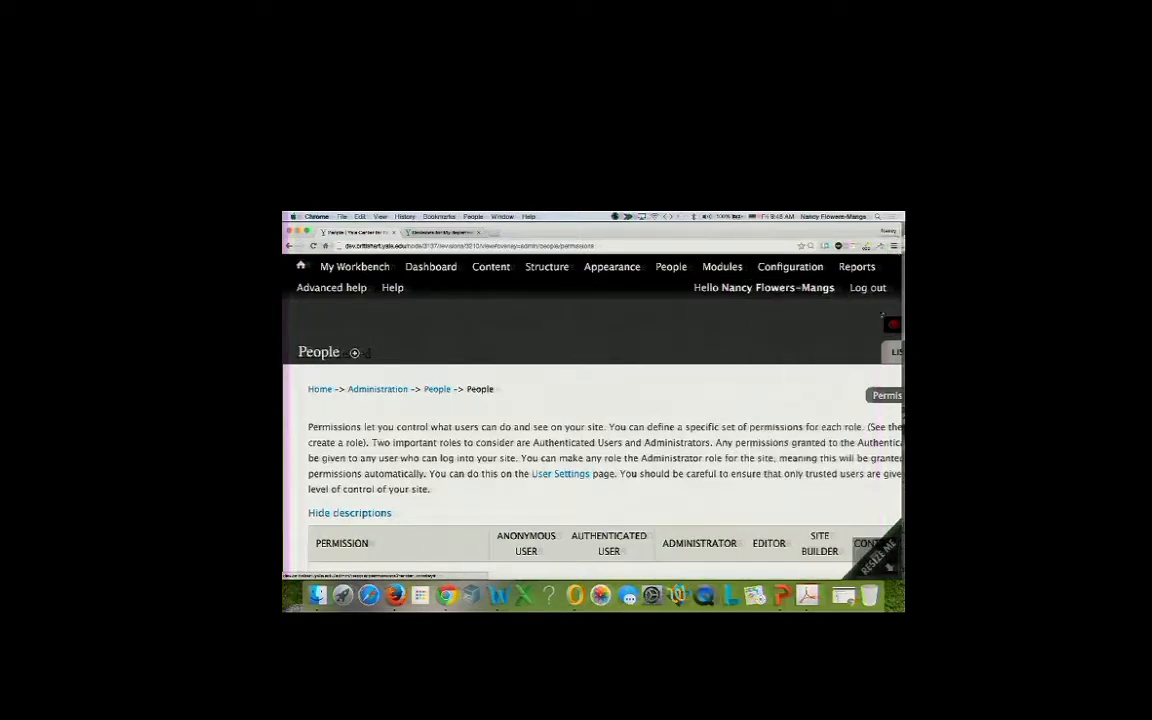
scroll(755, 490, "down", 5)
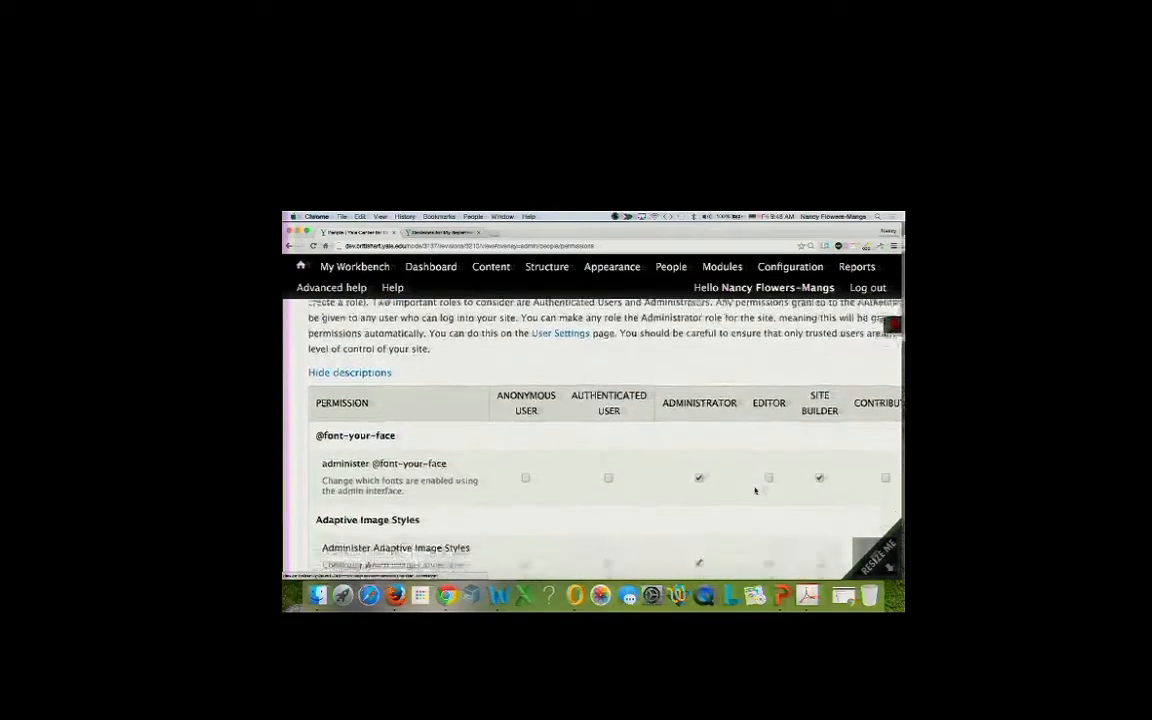
scroll(755, 490, "down", 5)
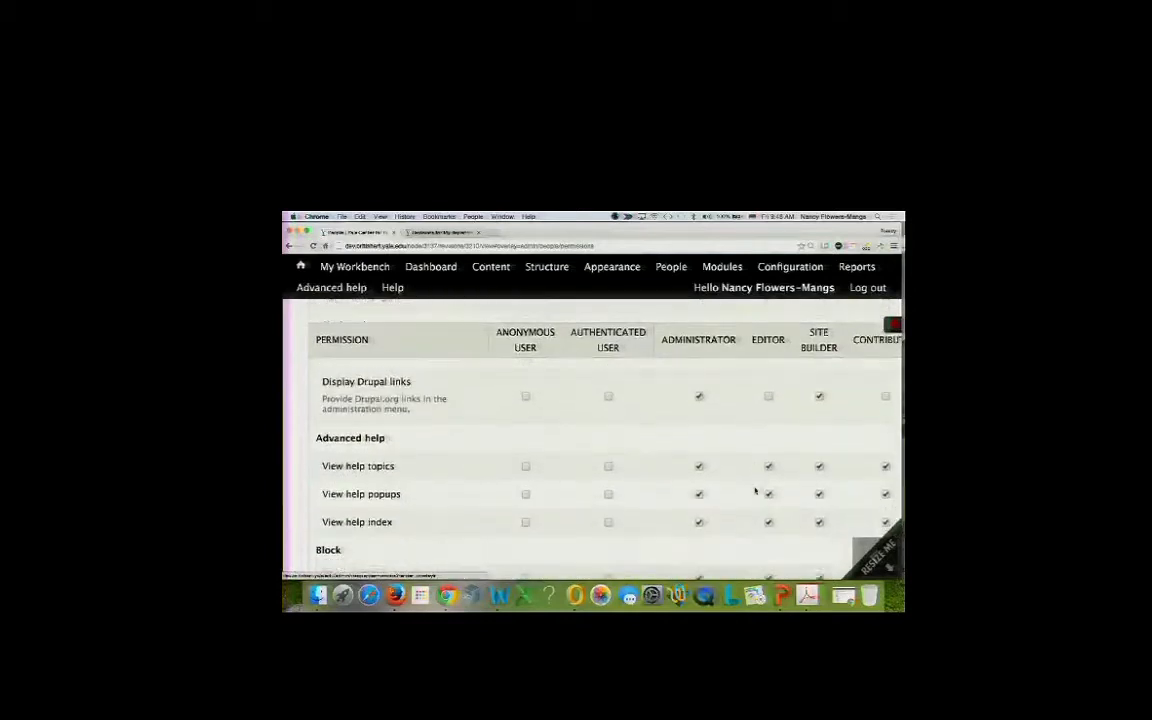
scroll(755, 490, "down", 3)
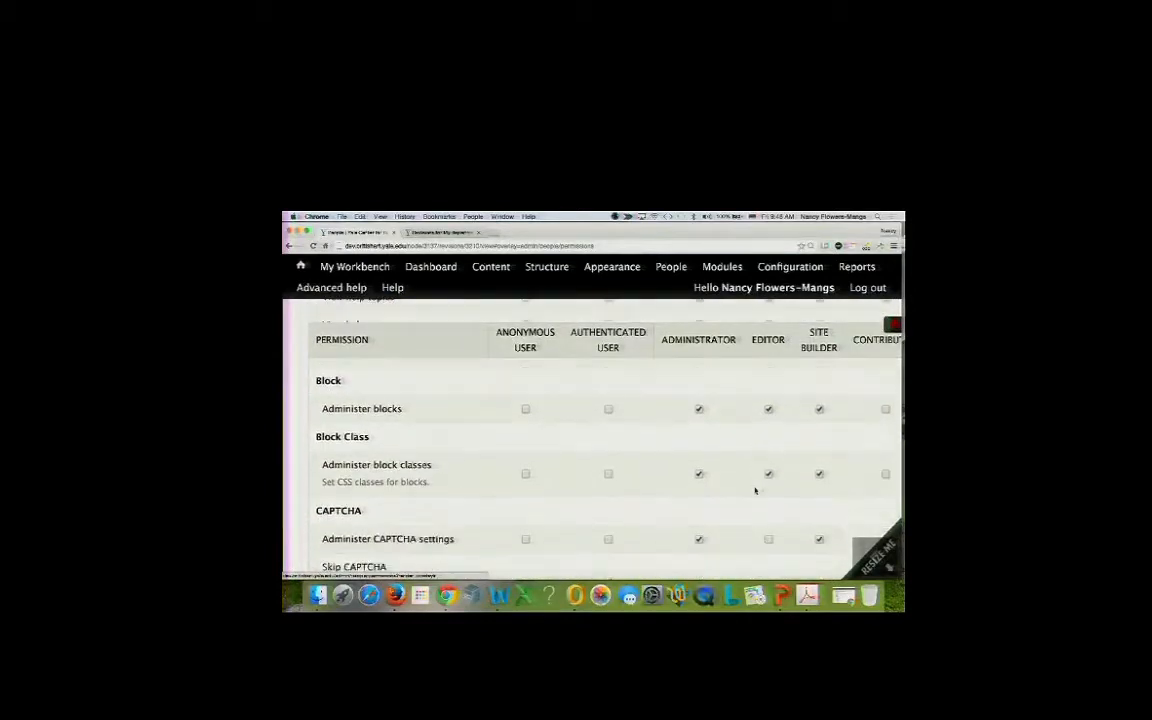
scroll(755, 490, "down", 5)
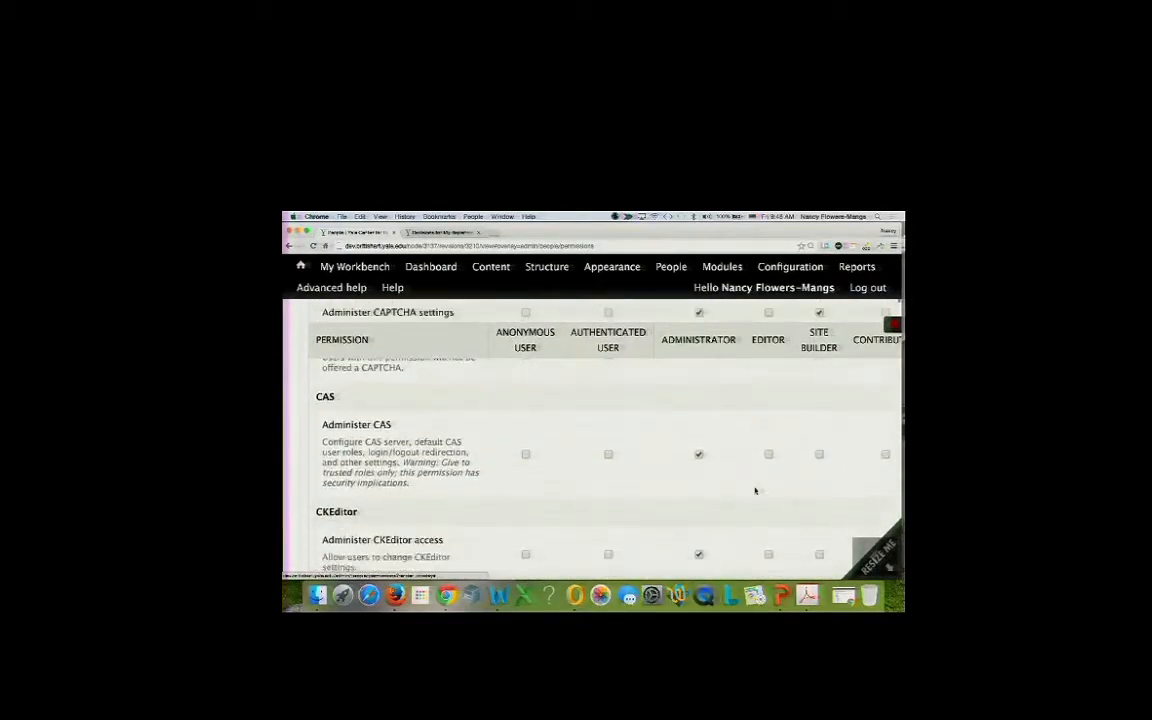
scroll(755, 490, "down", 5)
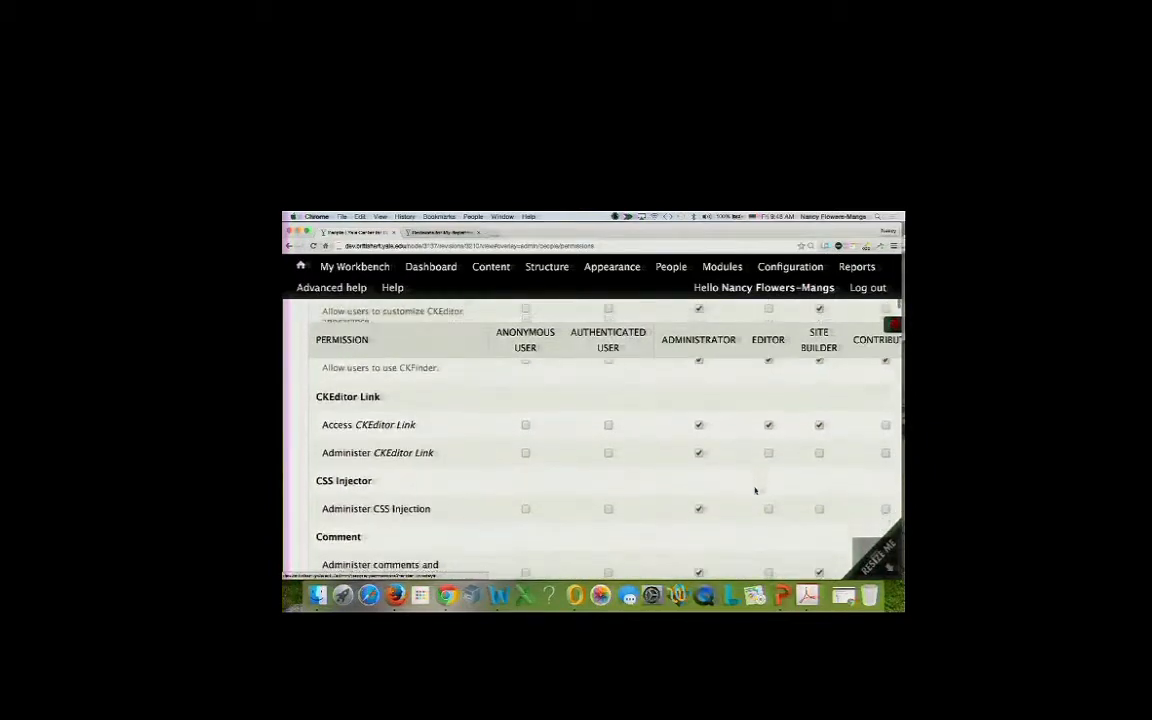
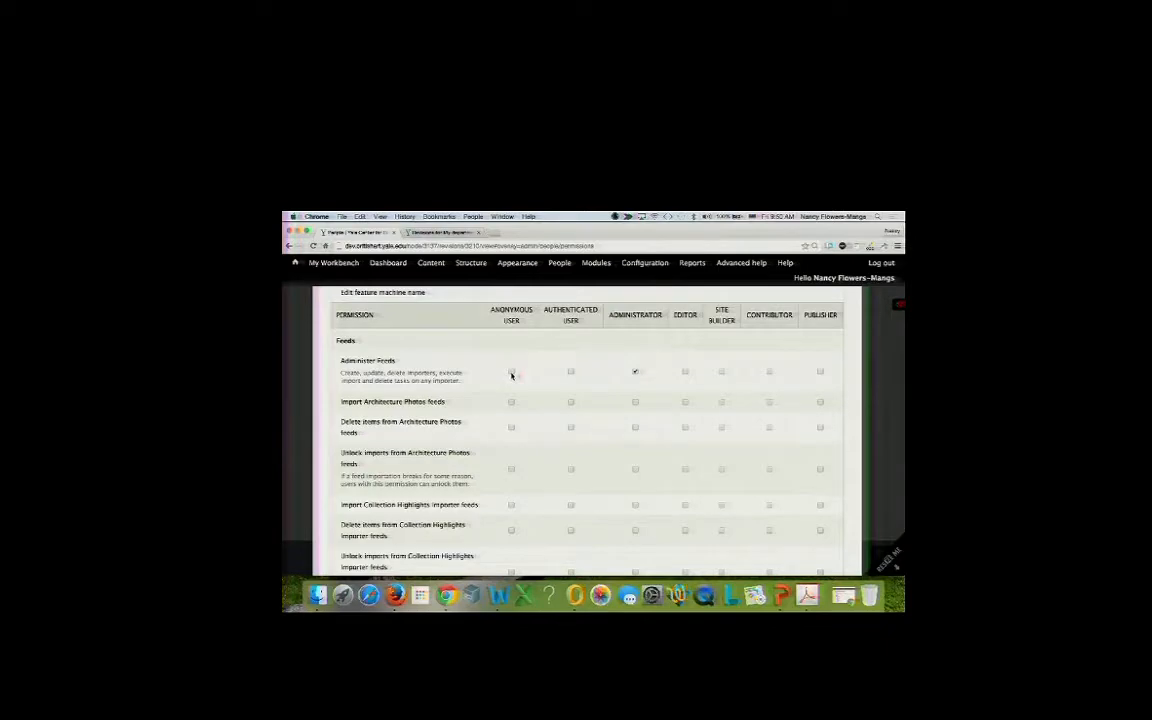
Grant Contributor and Publisher the Event: Edit own content and Event: Edit any content permissions.
scroll(506, 418, "down", 15)
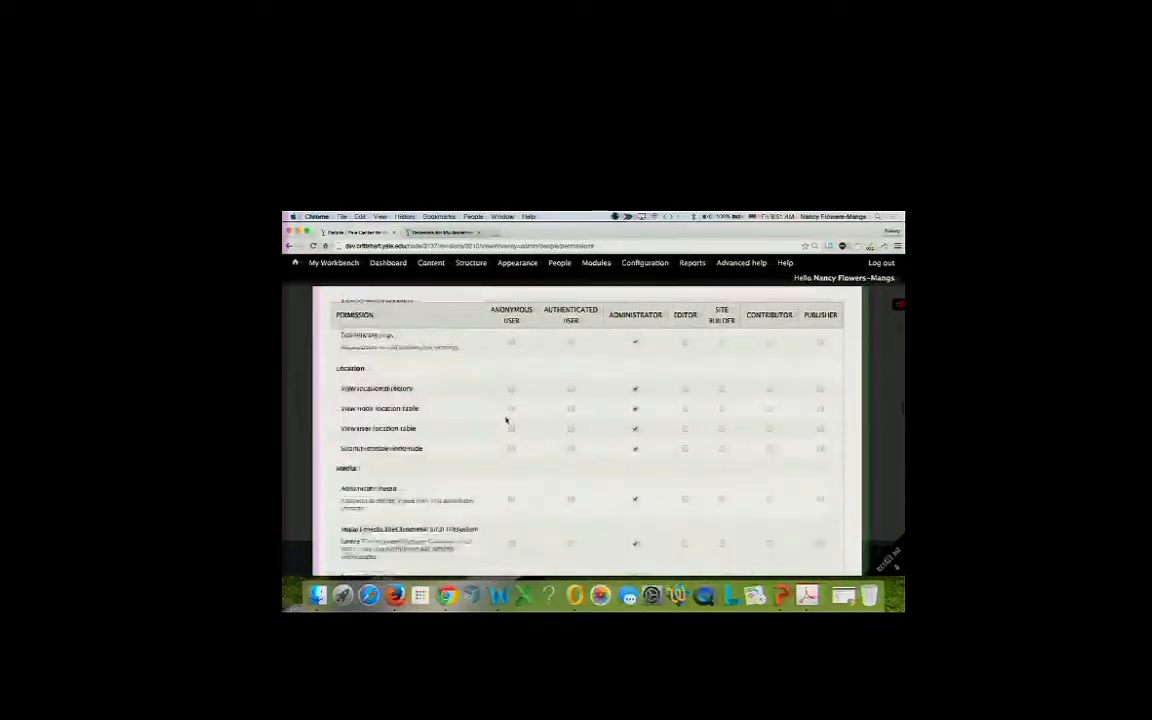
scroll(506, 420, "down", 11)
scroll(506, 420, "up", 10)
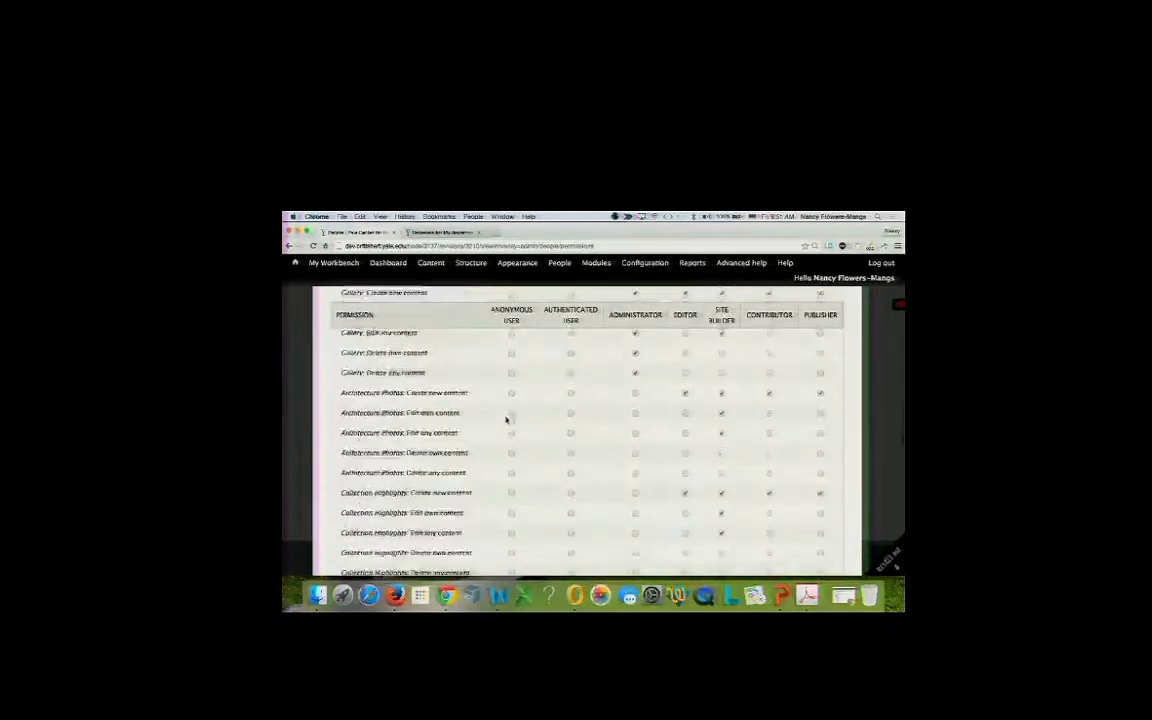
scroll(506, 421, "up", 8)
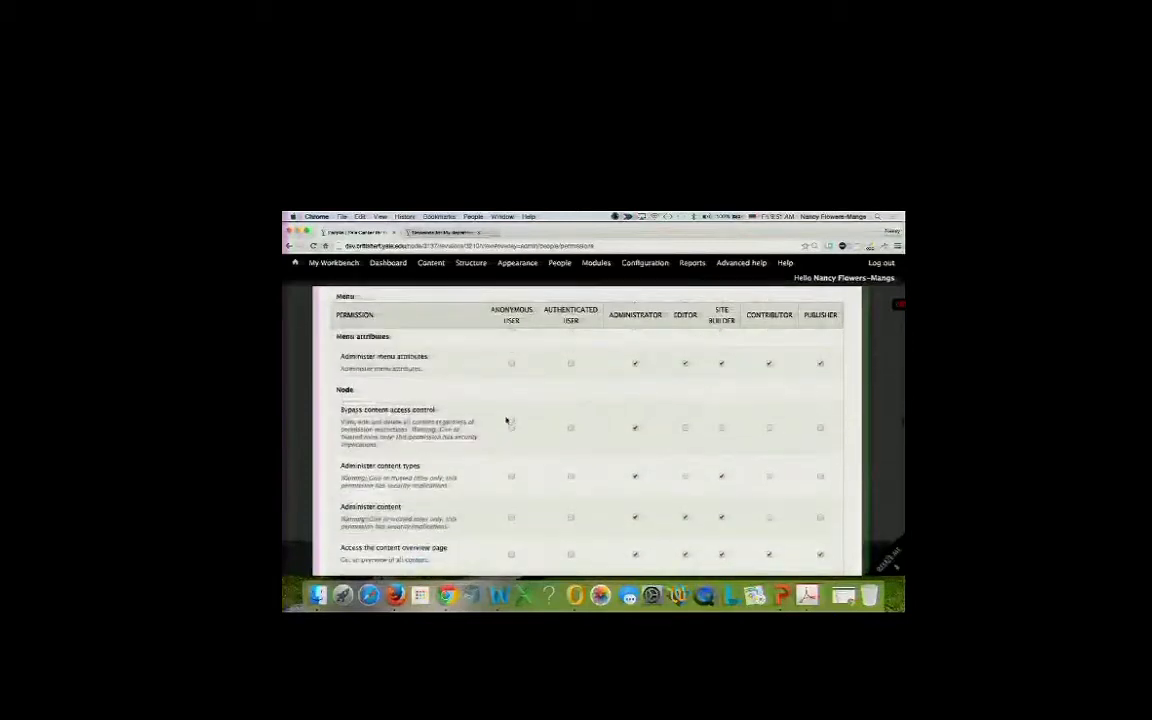
scroll(506, 420, "down", 1)
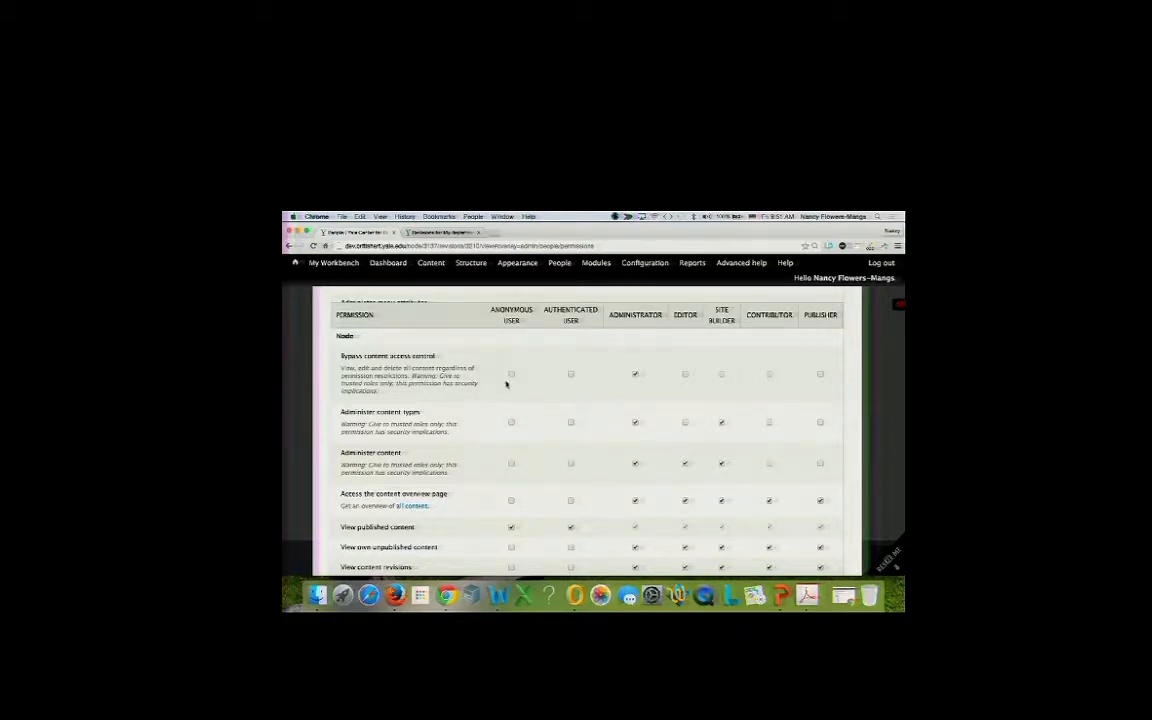
scroll(445, 477, "down", 1)
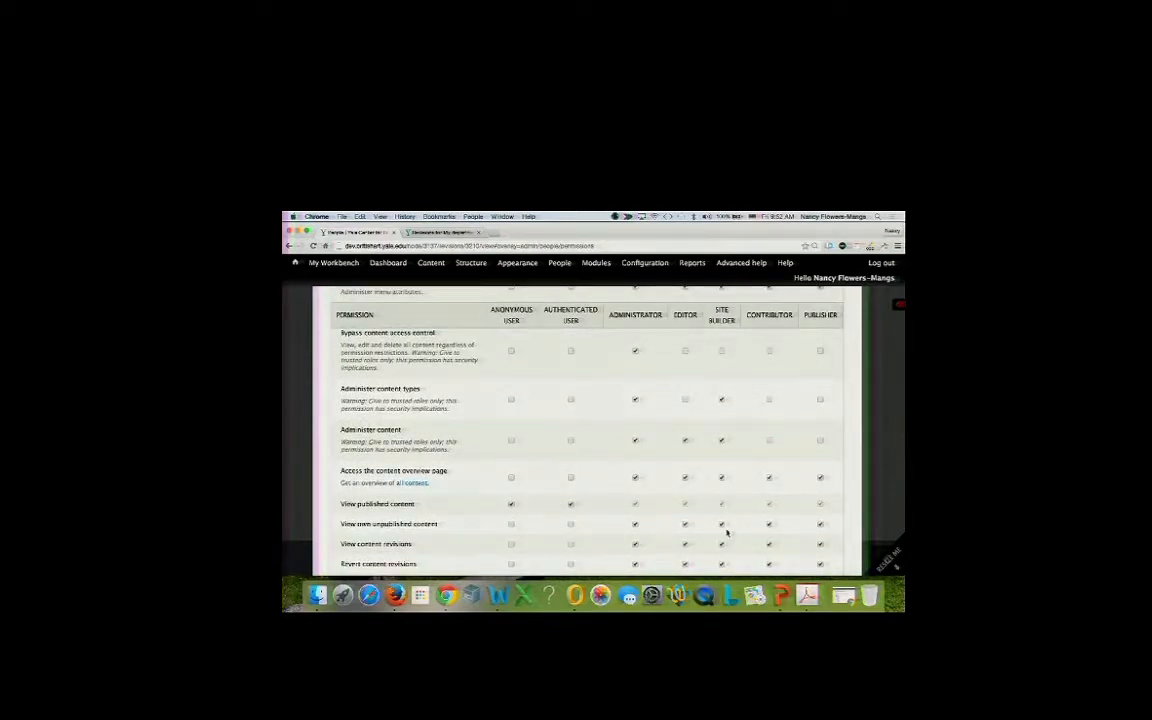
scroll(651, 520, "down", 5)
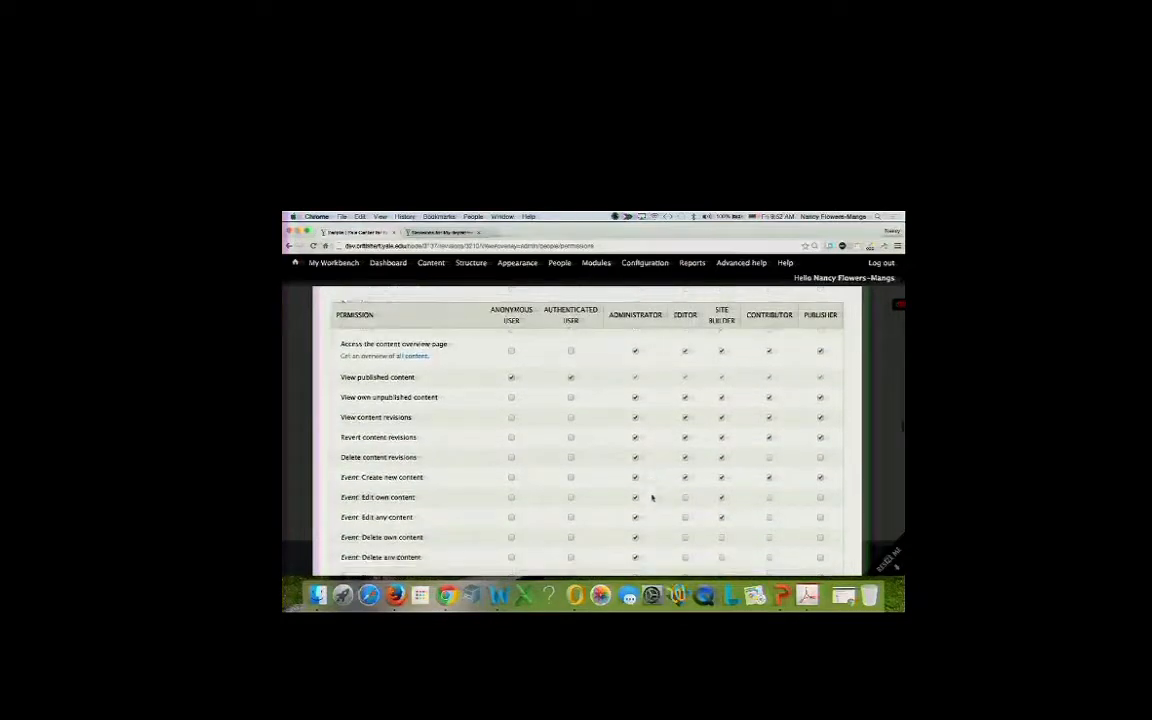
scroll(651, 497, "down", 2)
scroll(651, 497, "down", 1)
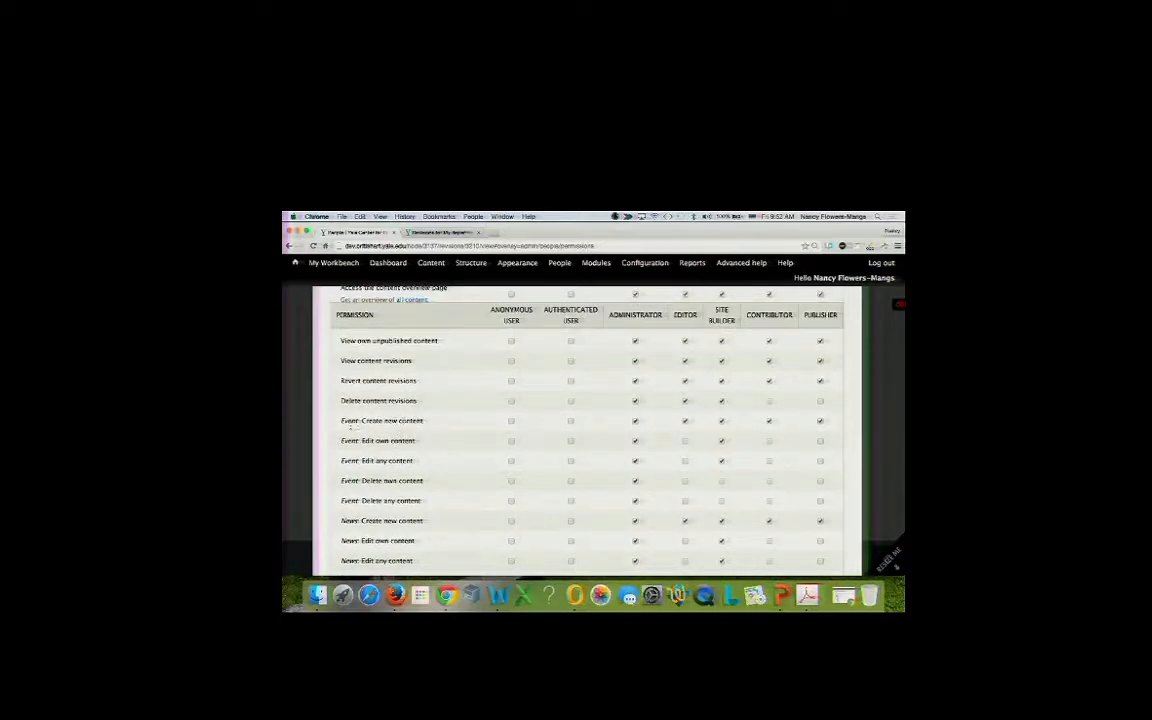
left_click_drag(343, 424, 435, 424)
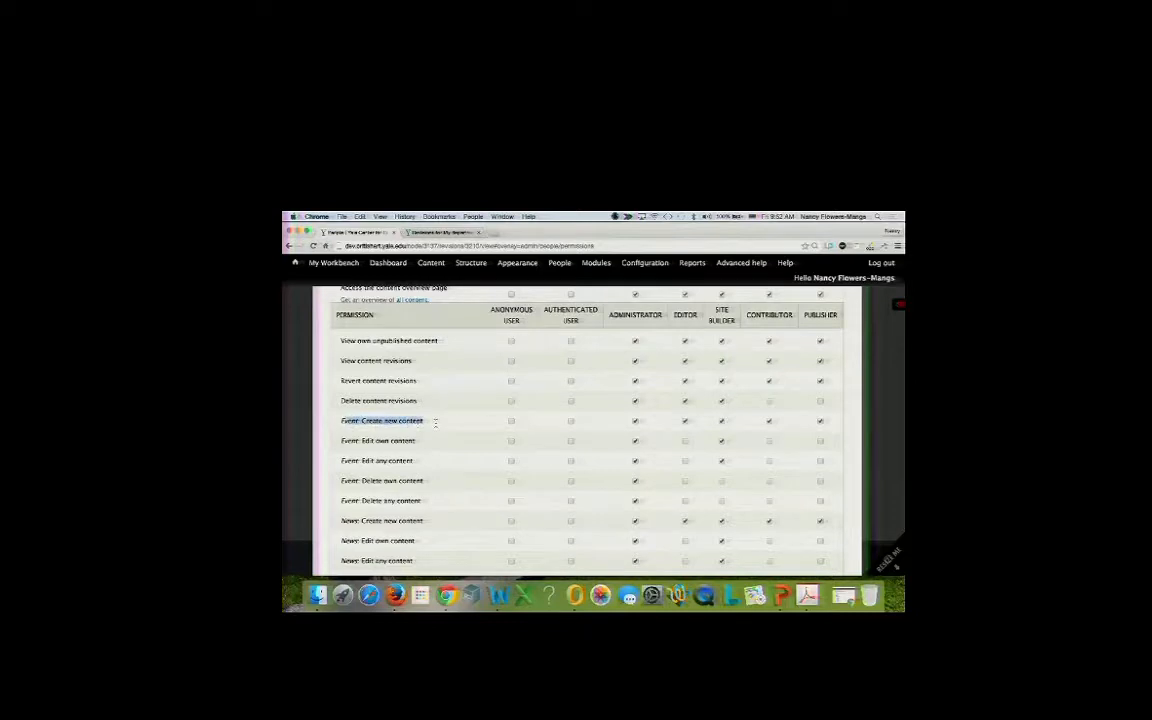
left_click(769, 421)
left_click(769, 441)
left_click(820, 441)
left_click(769, 461)
scroll(743, 510, "down", 5)
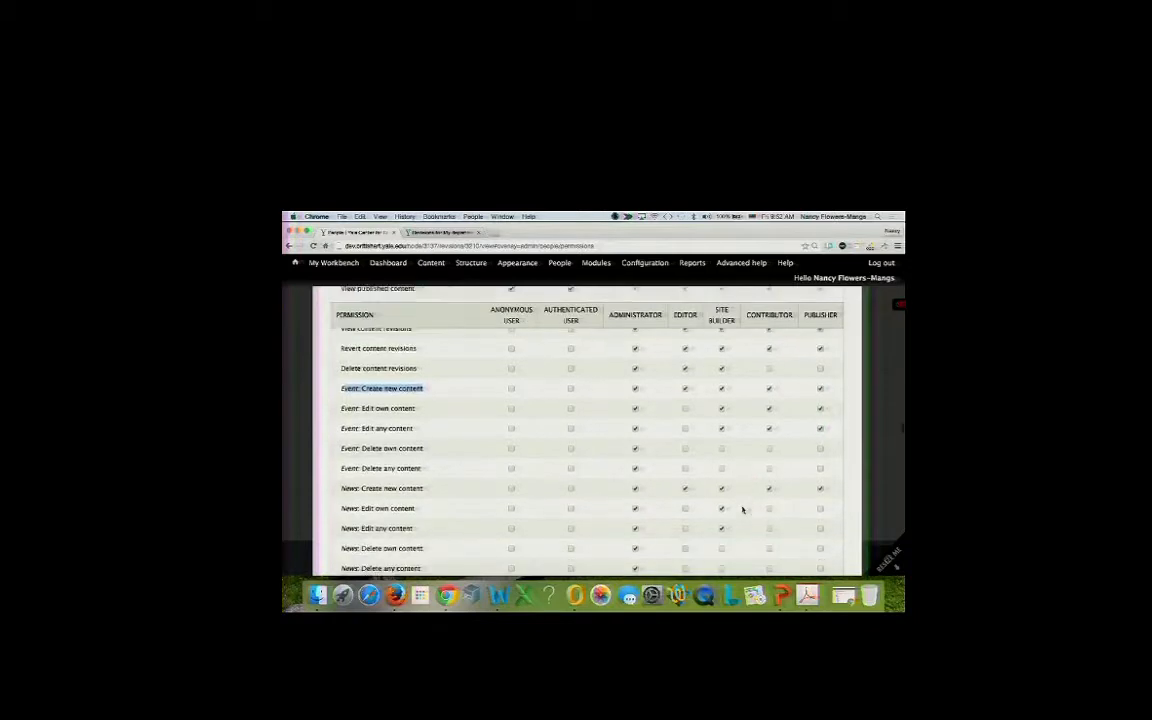
scroll(743, 510, "down", 20)
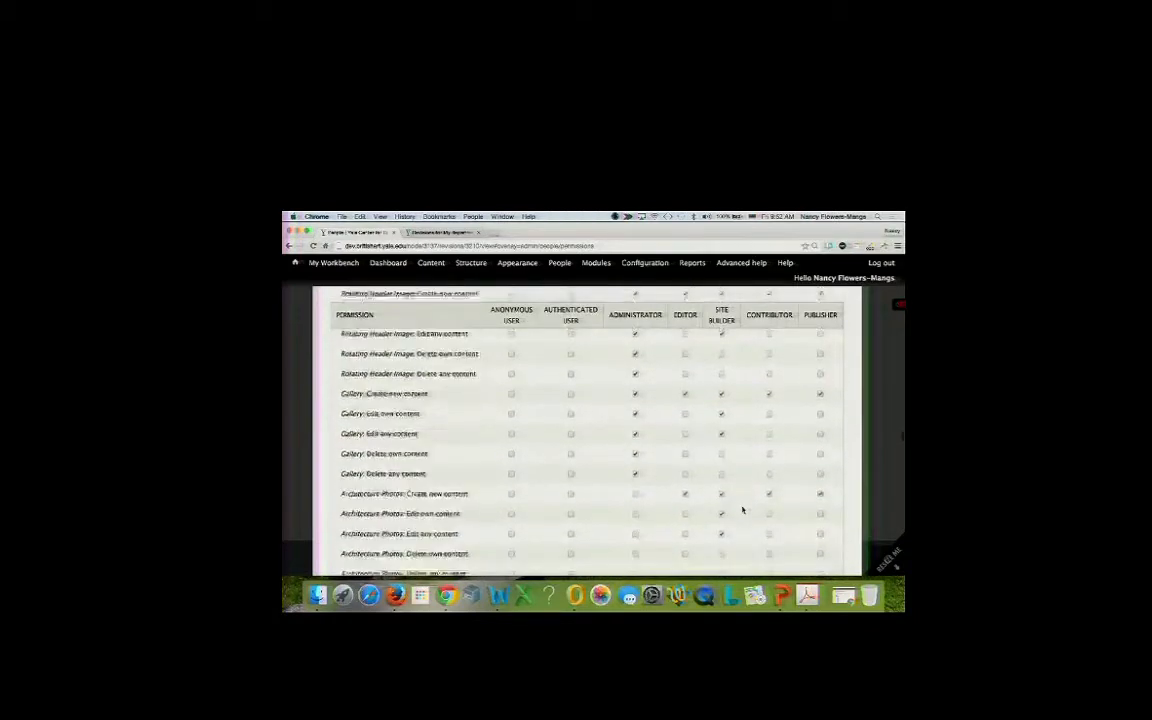
scroll(743, 510, "down", 3)
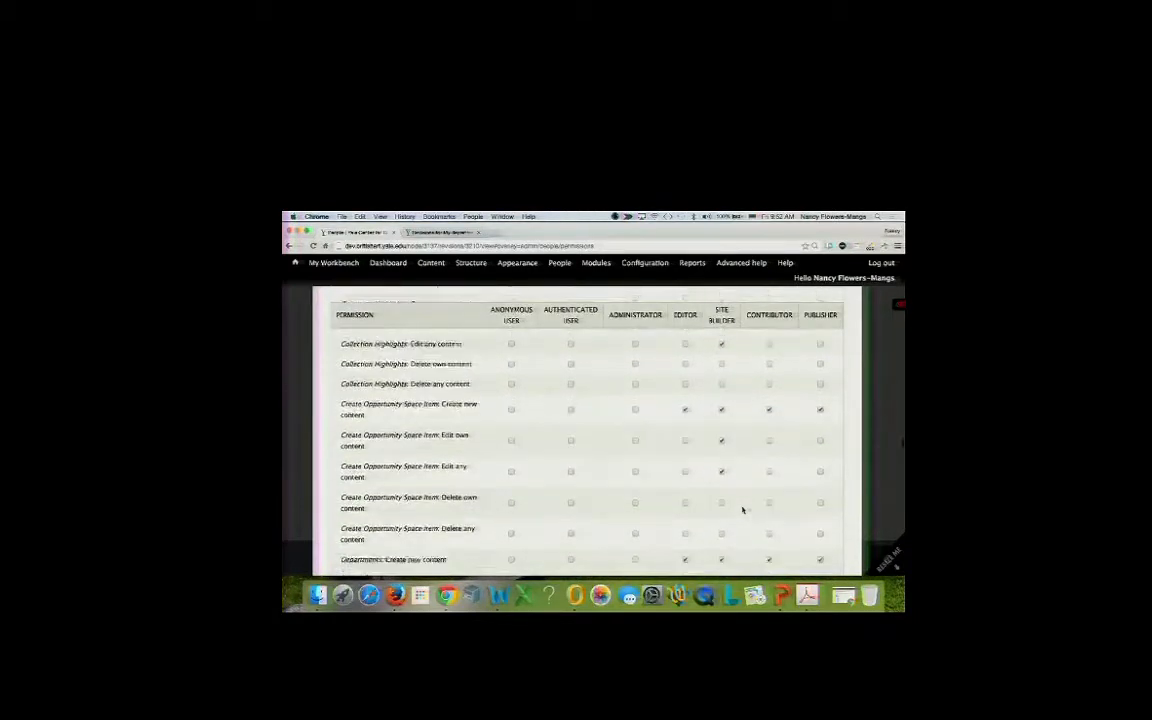
scroll(743, 510, "up", 12)
scroll(743, 510, "up", 6)
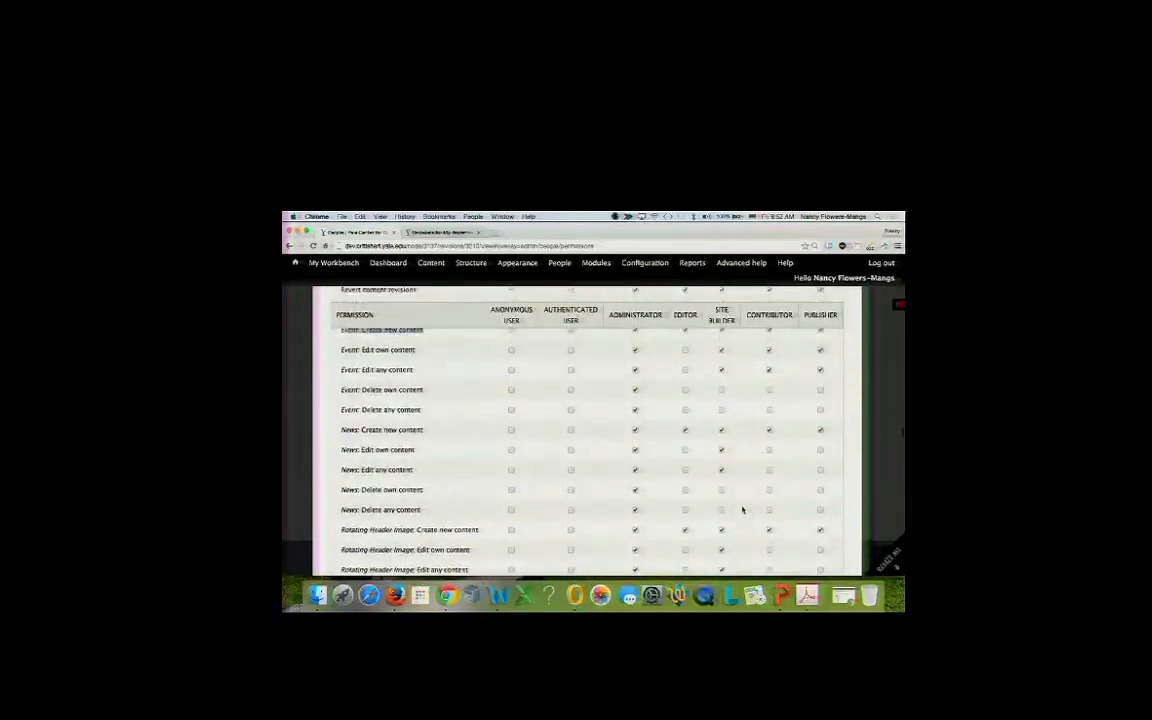
scroll(743, 510, "down", 13)
scroll(743, 510, "down", 12)
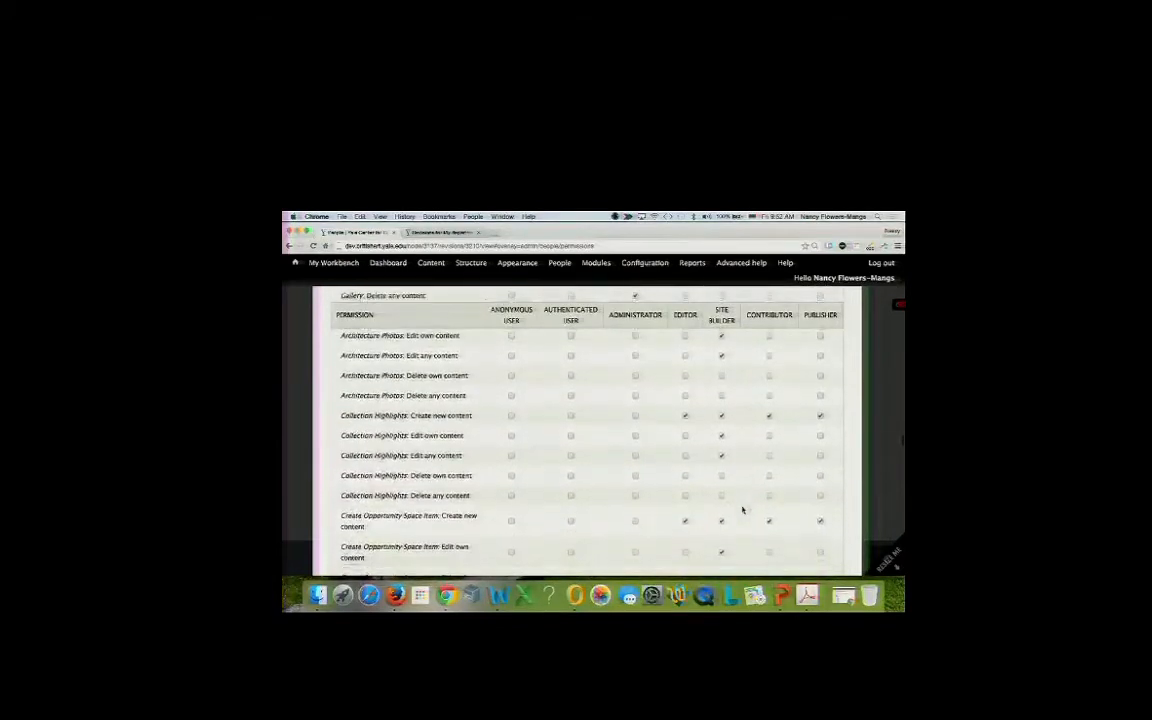
scroll(743, 510, "down", 4)
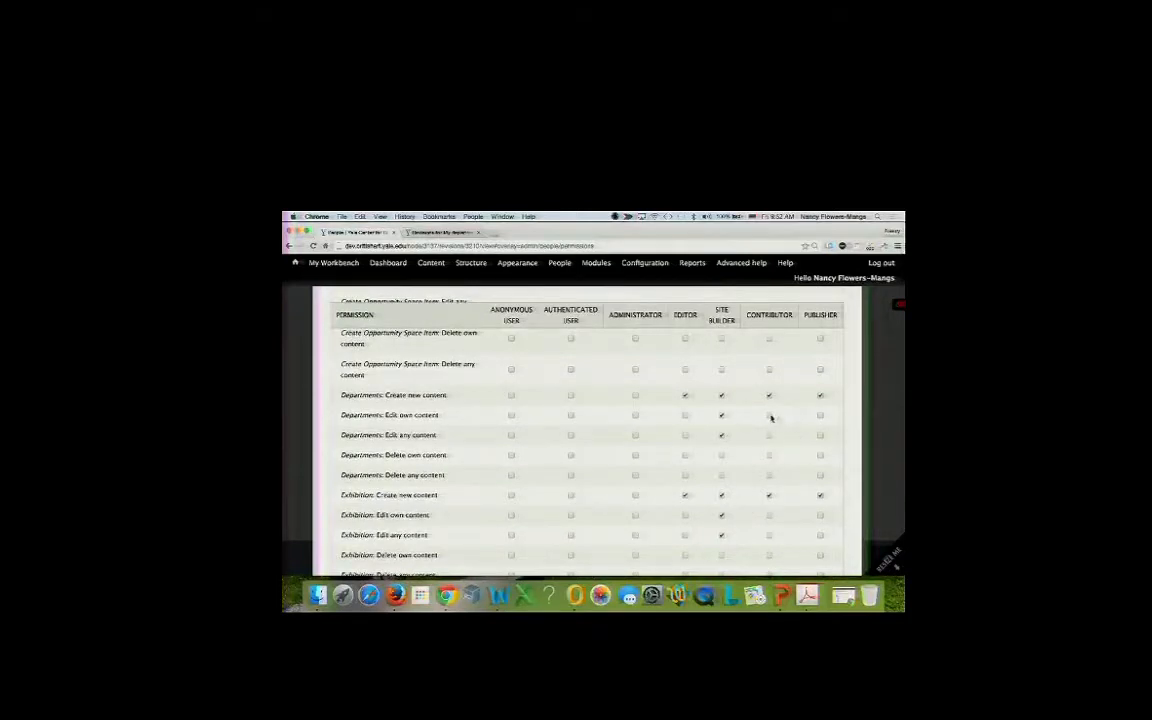
Let Administrators create Departments content and Editors, Contributors and Publishers edit own and any Departments content.
left_click(769, 415)
left_click(820, 416)
left_click(768, 436)
left_click(686, 435)
left_click(685, 416)
left_click(635, 396)
left_click(821, 436)
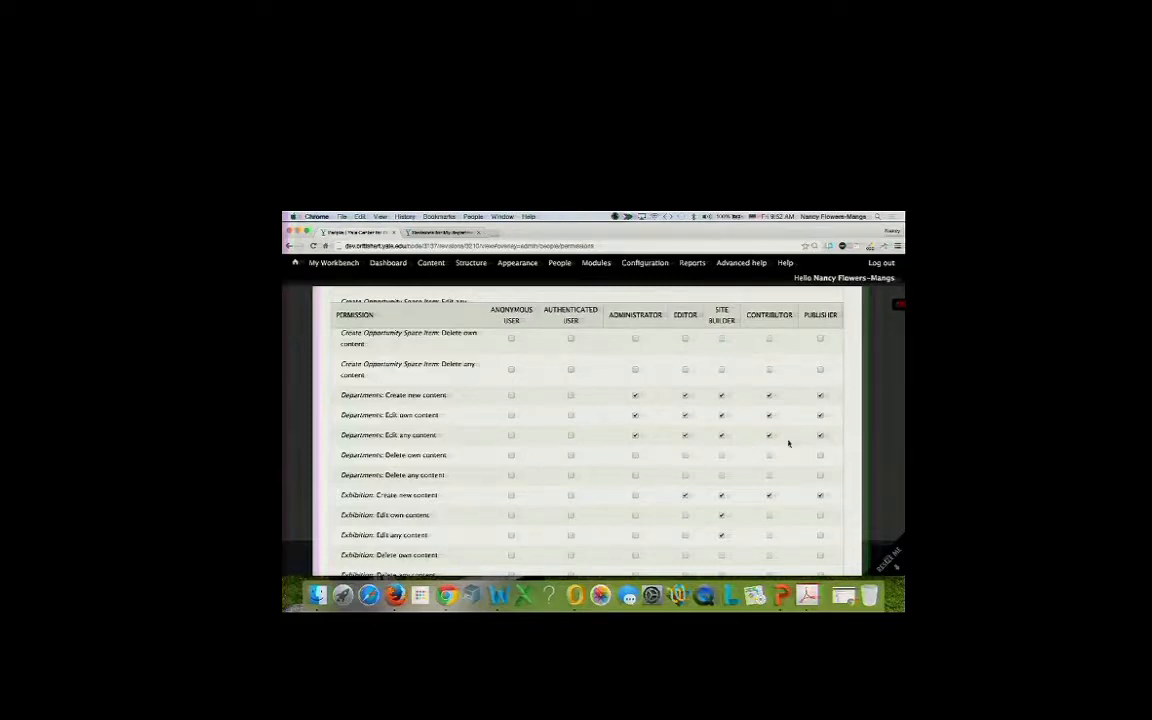
Let Administrators and Editors delete own and any Departments content, and Administrators create Exhibition content.
left_click(634, 456)
left_click(683, 456)
left_click(635, 476)
left_click(685, 476)
scroll(670, 485, "down", 3)
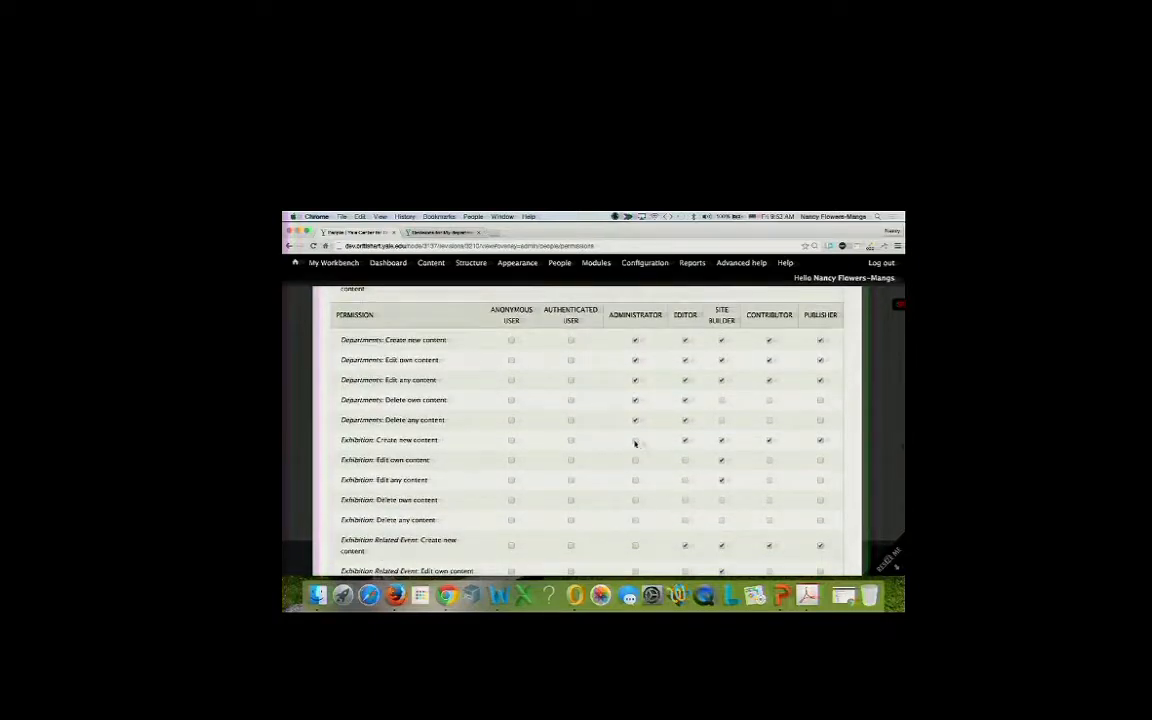
left_click(634, 441)
Let Administrators create Featured Stories and grant the staff roles edit own and edit any Featured Stories.
scroll(692, 476, "down", 1)
scroll(692, 476, "down", 8)
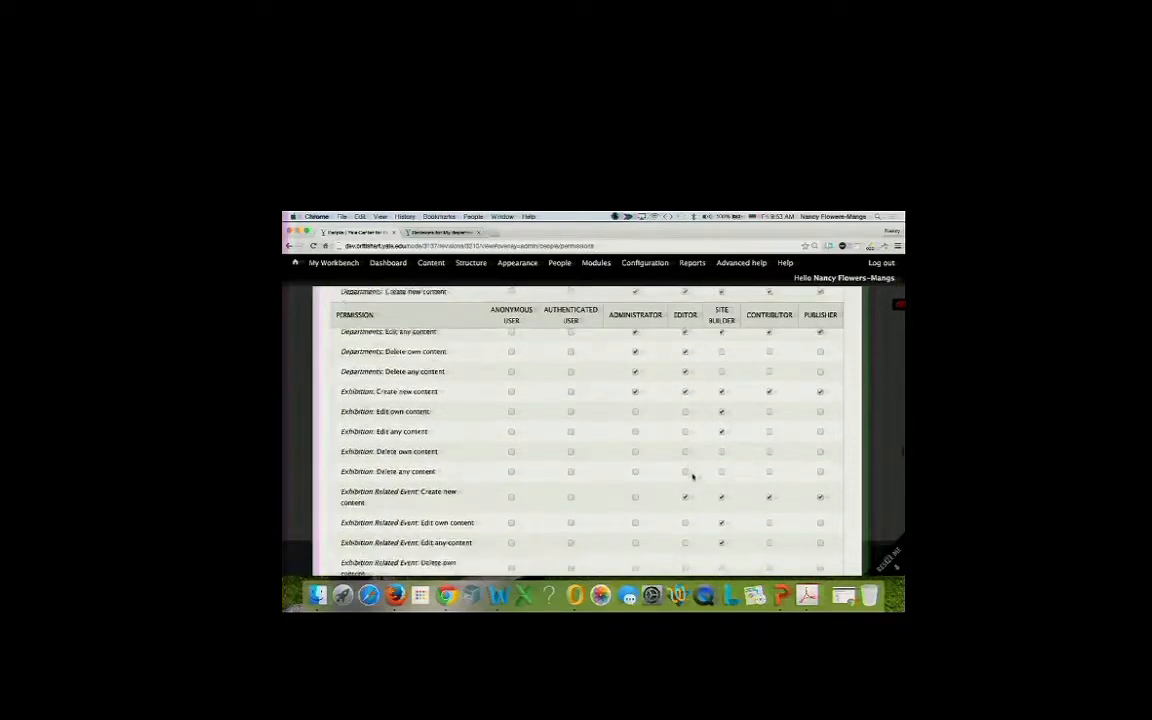
scroll(692, 476, "down", 3)
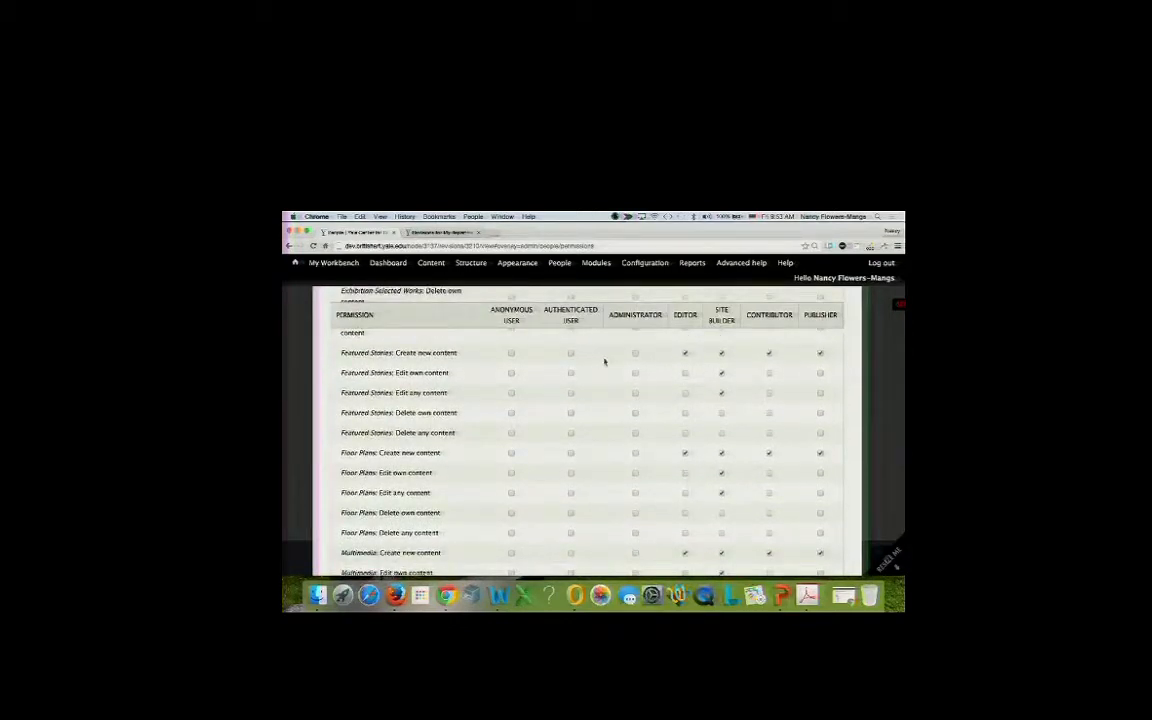
left_click(635, 354)
left_click(635, 374)
left_click(685, 374)
left_click(769, 374)
left_click(821, 395)
left_click(769, 394)
left_click(686, 394)
left_click(635, 394)
Let Administrators and Editors delete their own and any Featured Stories content.
left_click(635, 413)
left_click(635, 433)
left_click(685, 433)
left_click(685, 413)
Let Editors, Site Builders, Contributors and Publishers view all unpublished content.
scroll(633, 486, "down", 1)
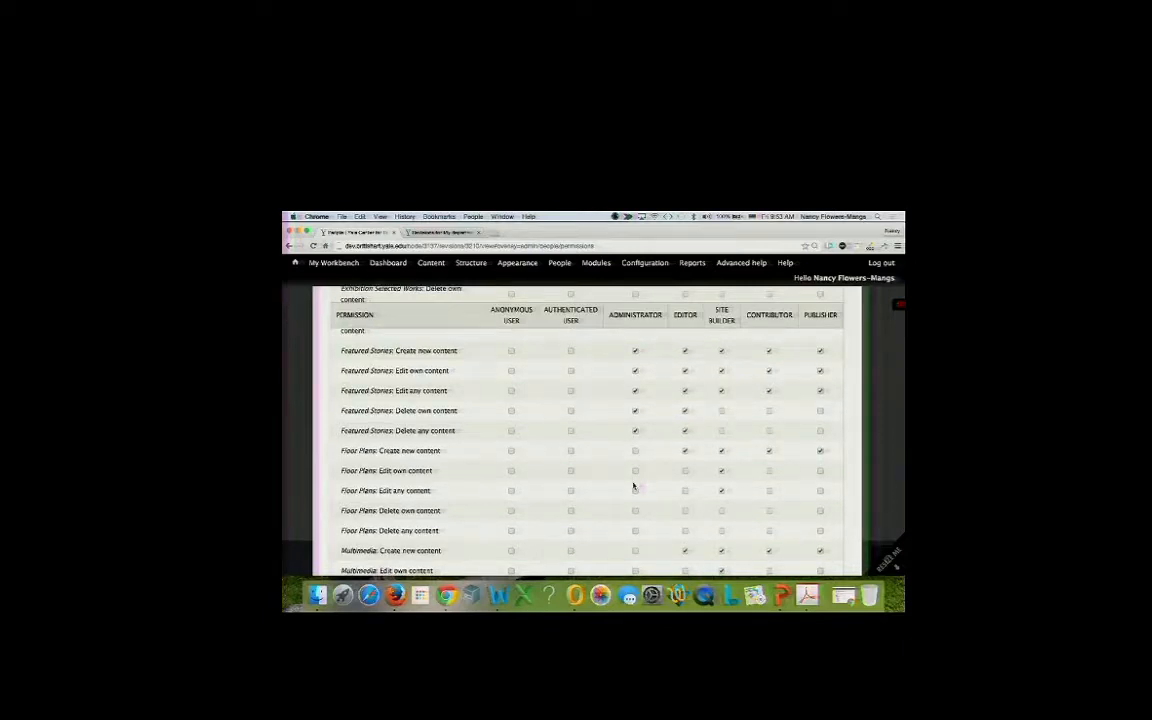
scroll(633, 486, "down", 10)
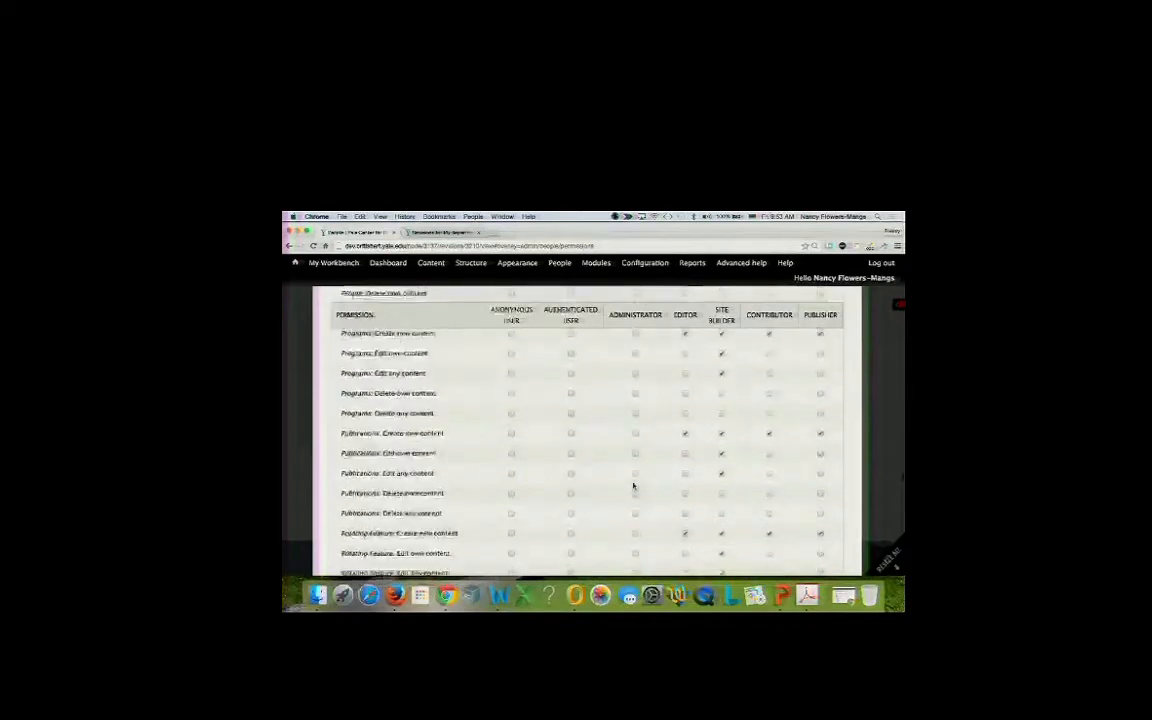
scroll(633, 486, "down", 15)
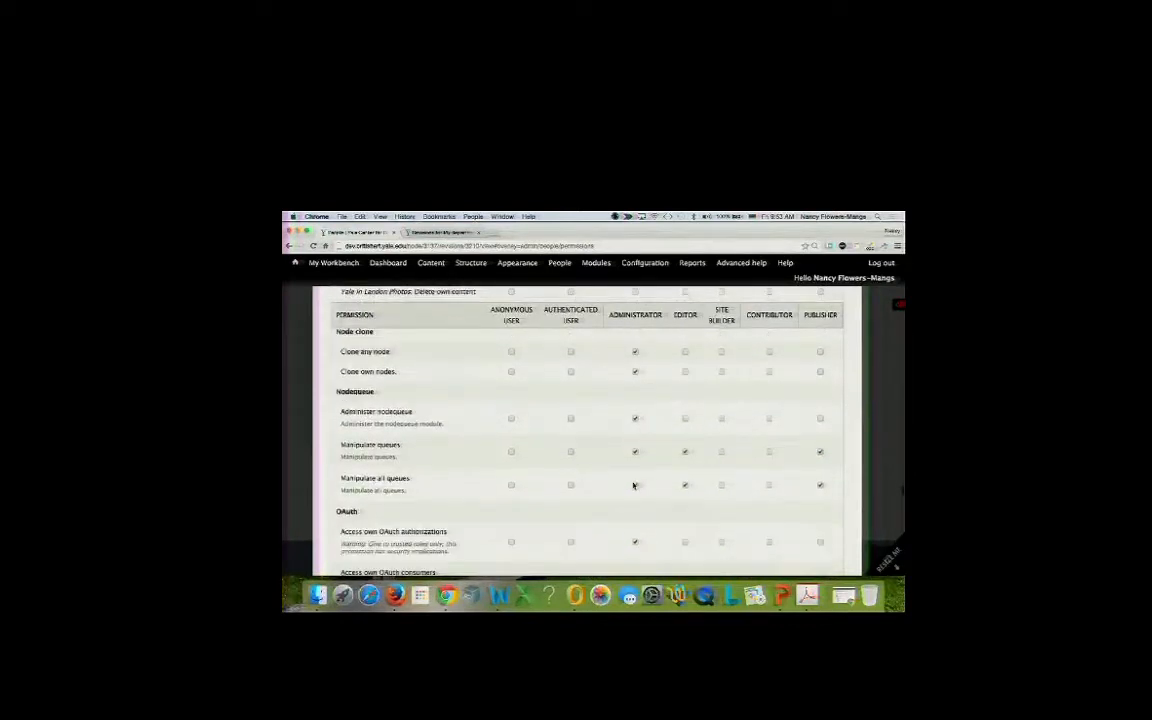
scroll(633, 486, "down", 3)
scroll(633, 486, "up", 3)
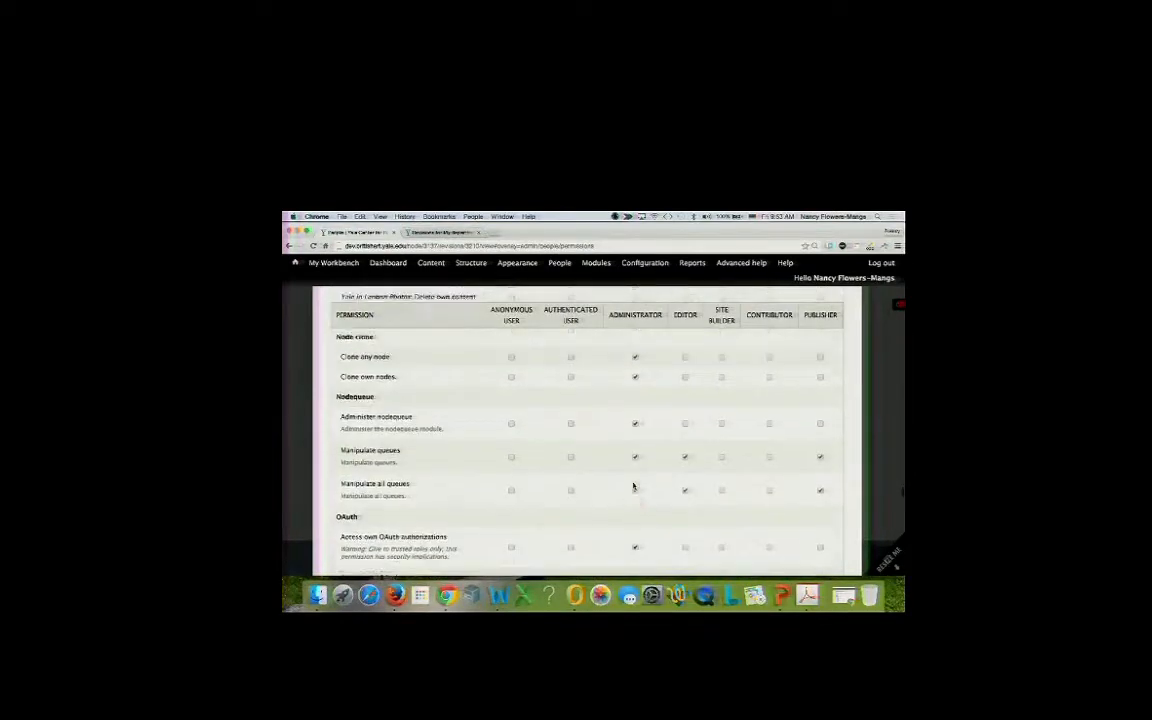
scroll(633, 486, "up", 1)
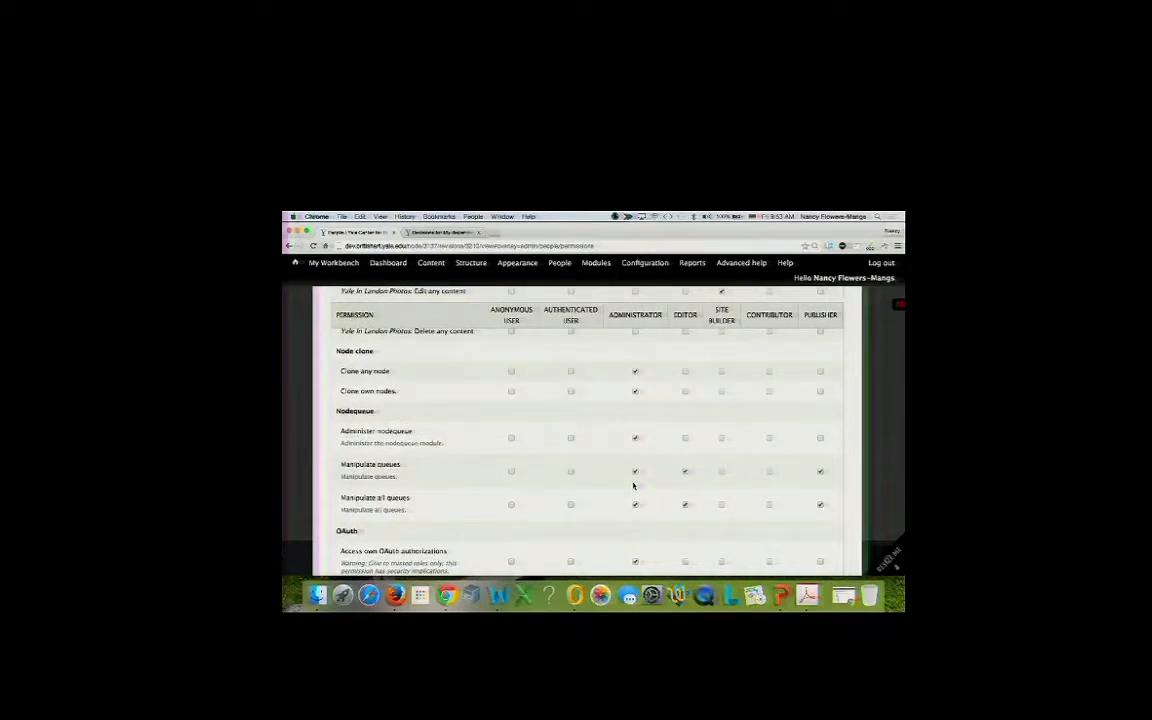
scroll(633, 486, "down", 20)
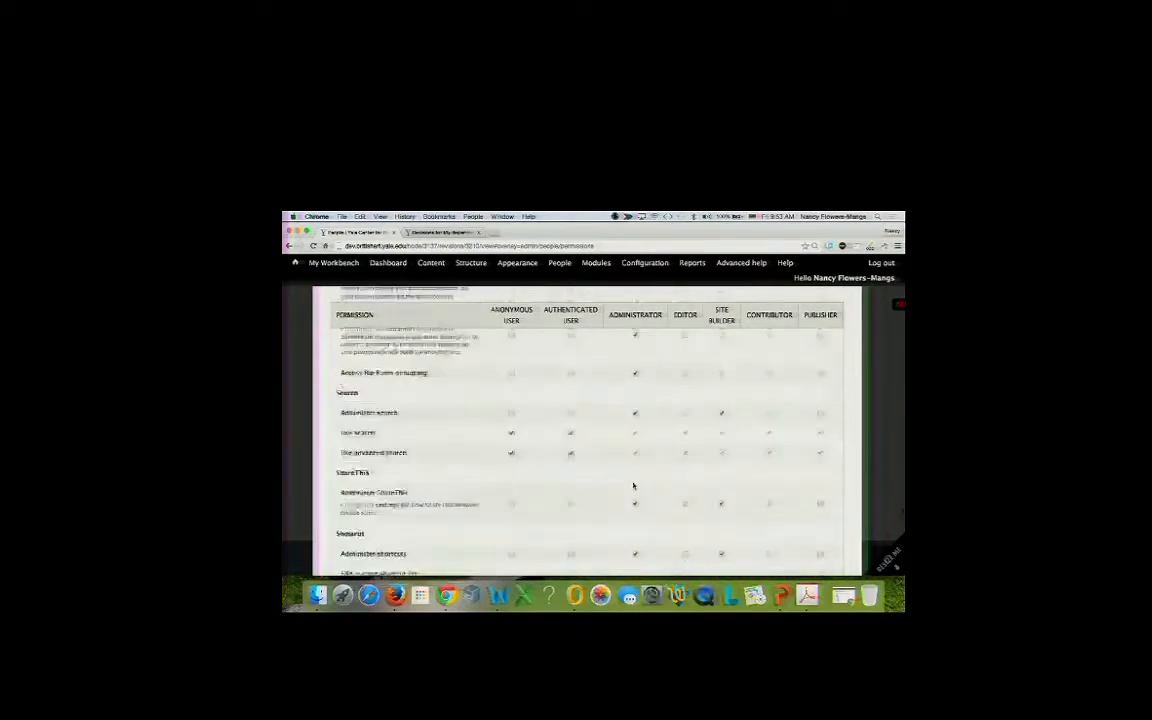
scroll(633, 486, "down", 10)
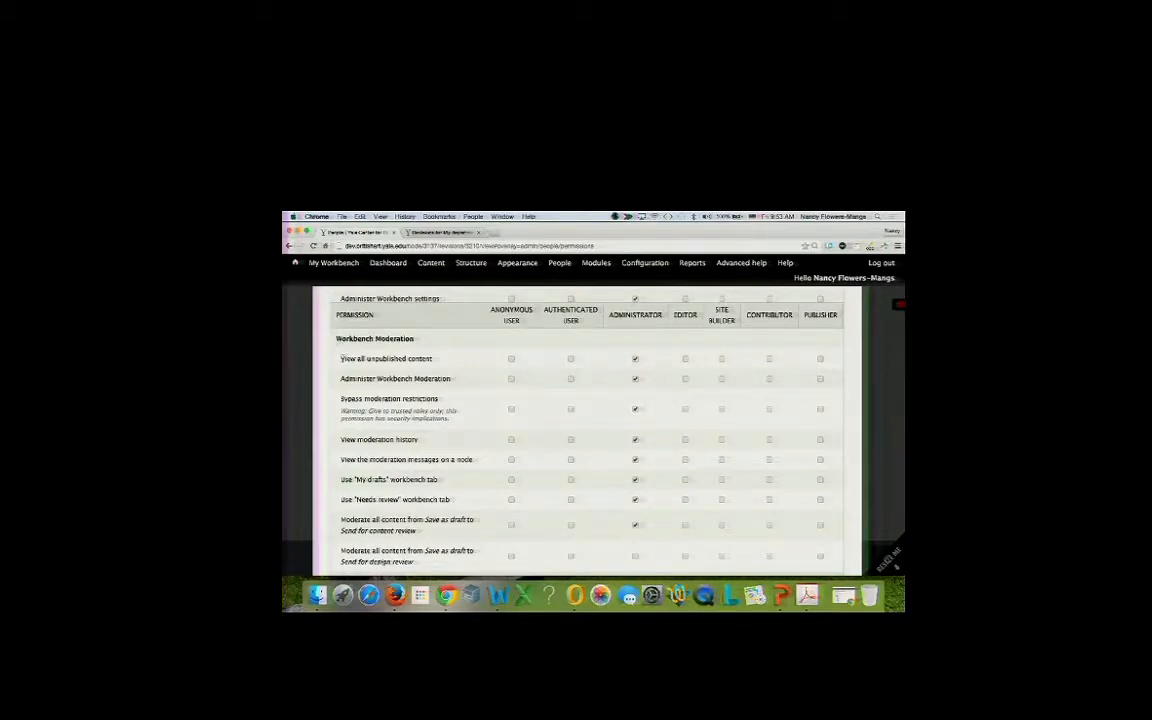
left_click(769, 359)
left_click(685, 359)
left_click(721, 359)
left_click(820, 359)
Let Editors, Site Builders and Contributors administer Workbench Moderation, and all four roles view moderation history.
left_click(685, 380)
left_click(721, 379)
left_click(770, 379)
scroll(690, 480, "down", 1)
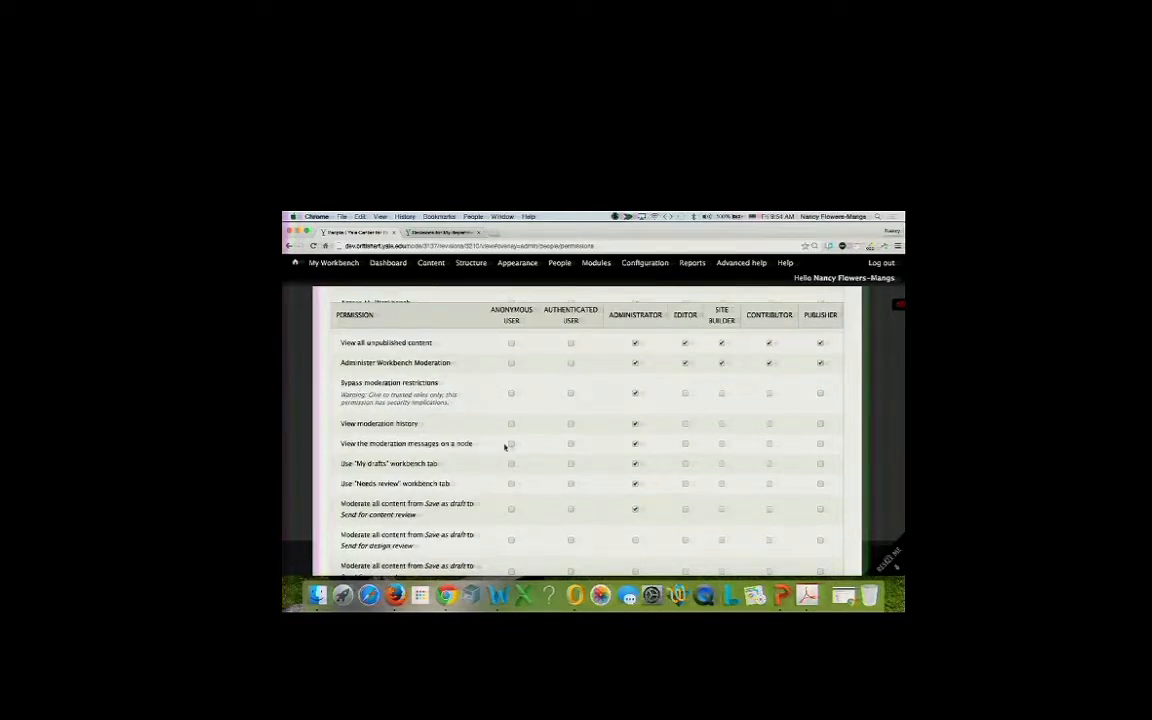
scroll(506, 449, "down", 2)
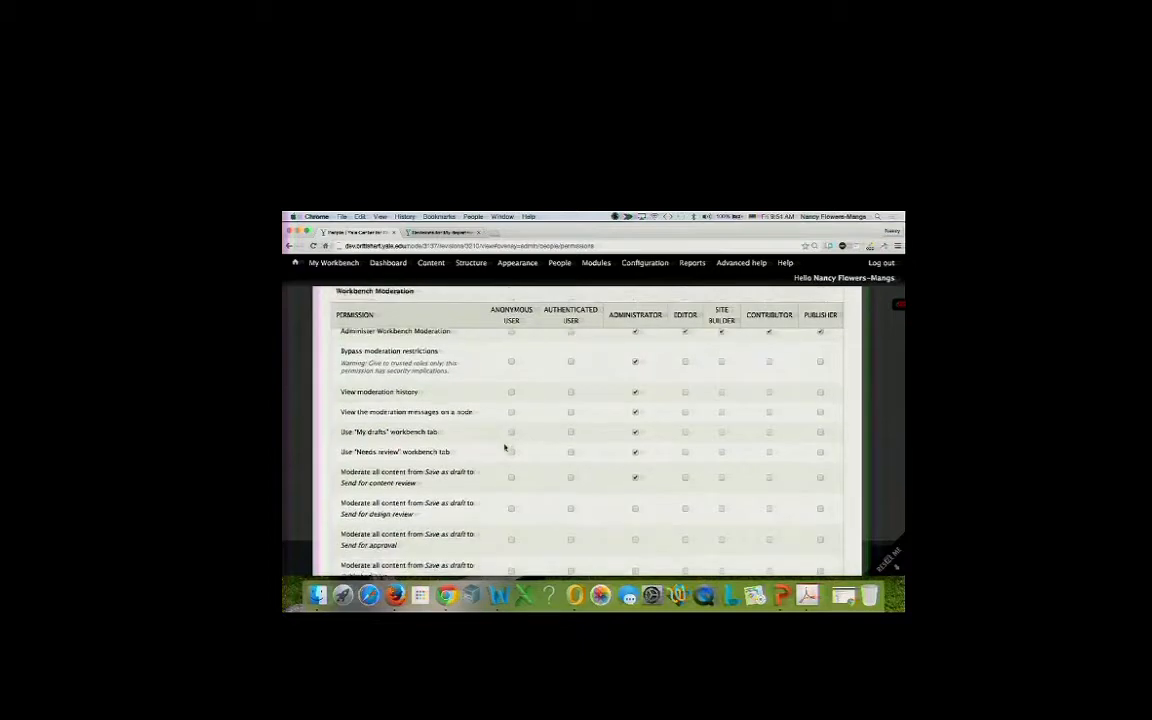
left_click(684, 392)
left_click(721, 392)
left_click(769, 392)
left_click(820, 392)
Let Editors, Site Builders, Contributors and Publishers see moderation messages on a node.
left_click(685, 411)
left_click(722, 411)
left_click(769, 411)
left_click(820, 411)
Give Editors and Contributors the My drafts tab, and all four roles the Needs review tab.
scroll(630, 452, "down", 1)
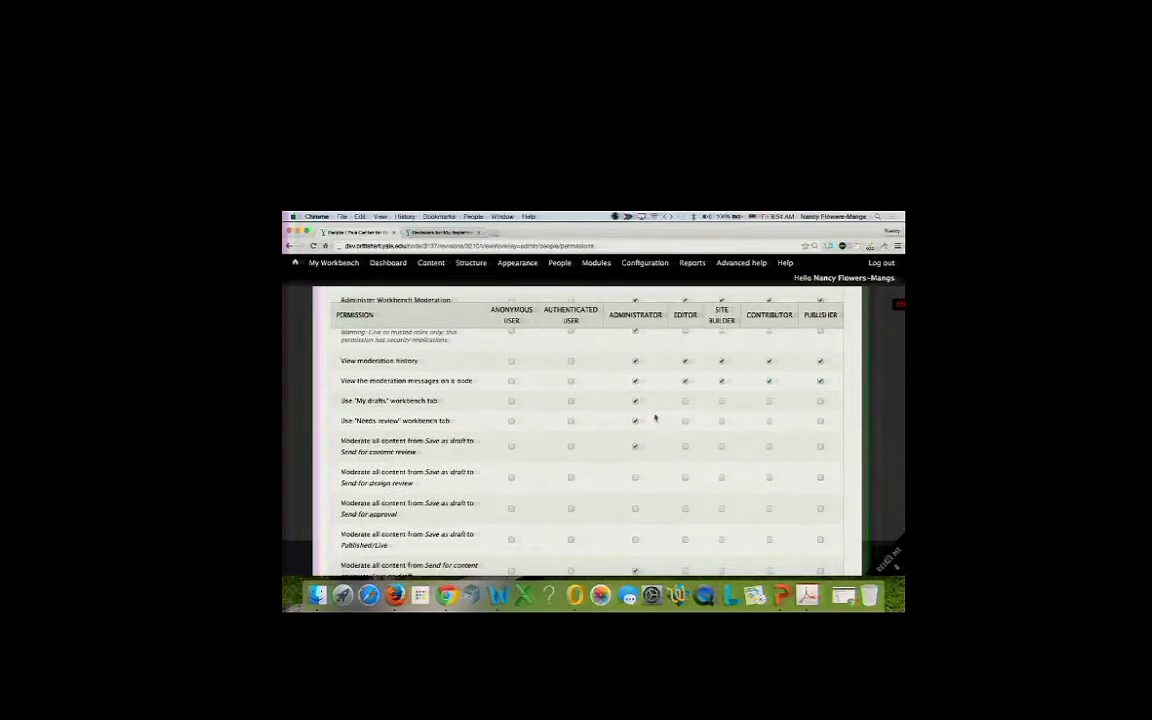
left_click(685, 401)
left_click(685, 421)
left_click(721, 421)
left_click(769, 401)
left_click(769, 421)
left_click(820, 421)
Open My Workbench in a new browser tab and view its My drafts list.
mouse_move(320, 268)
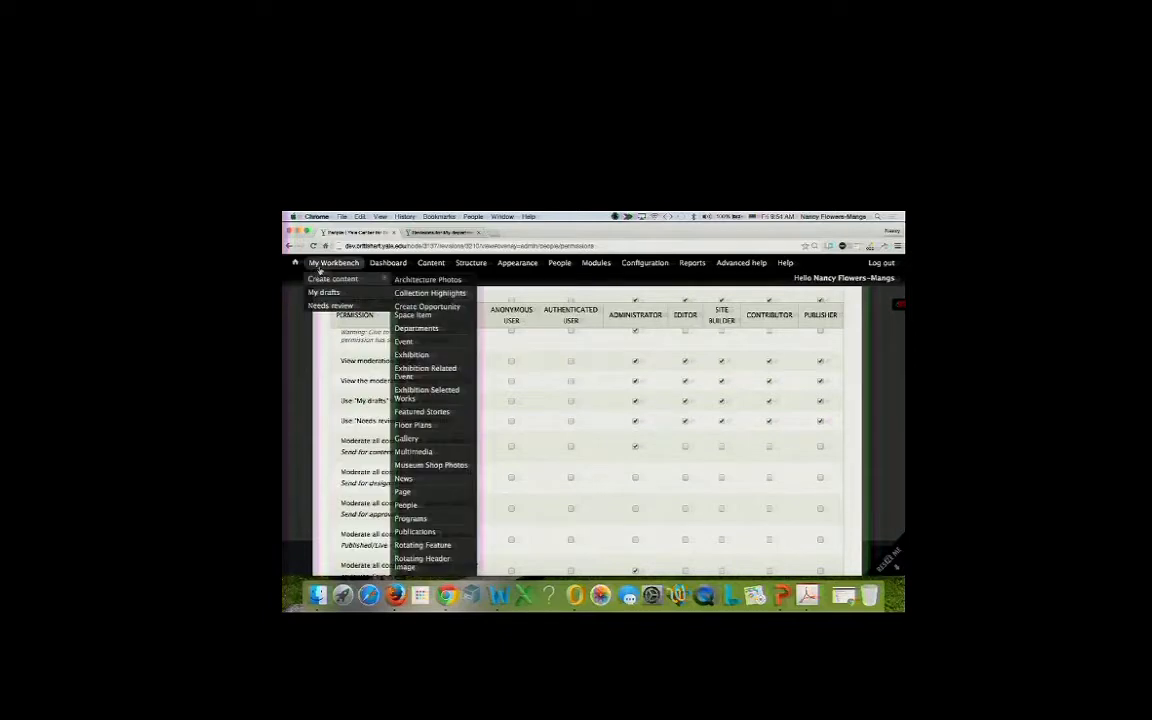
right_click(321, 268)
left_click(345, 271)
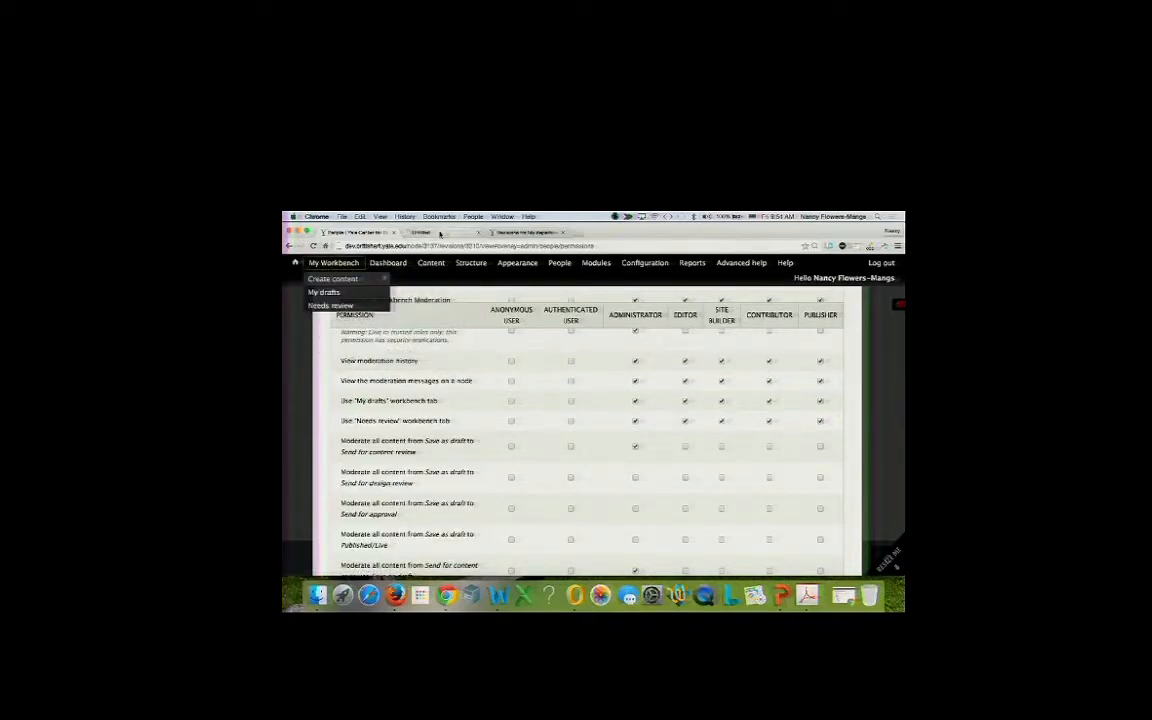
left_click(440, 233)
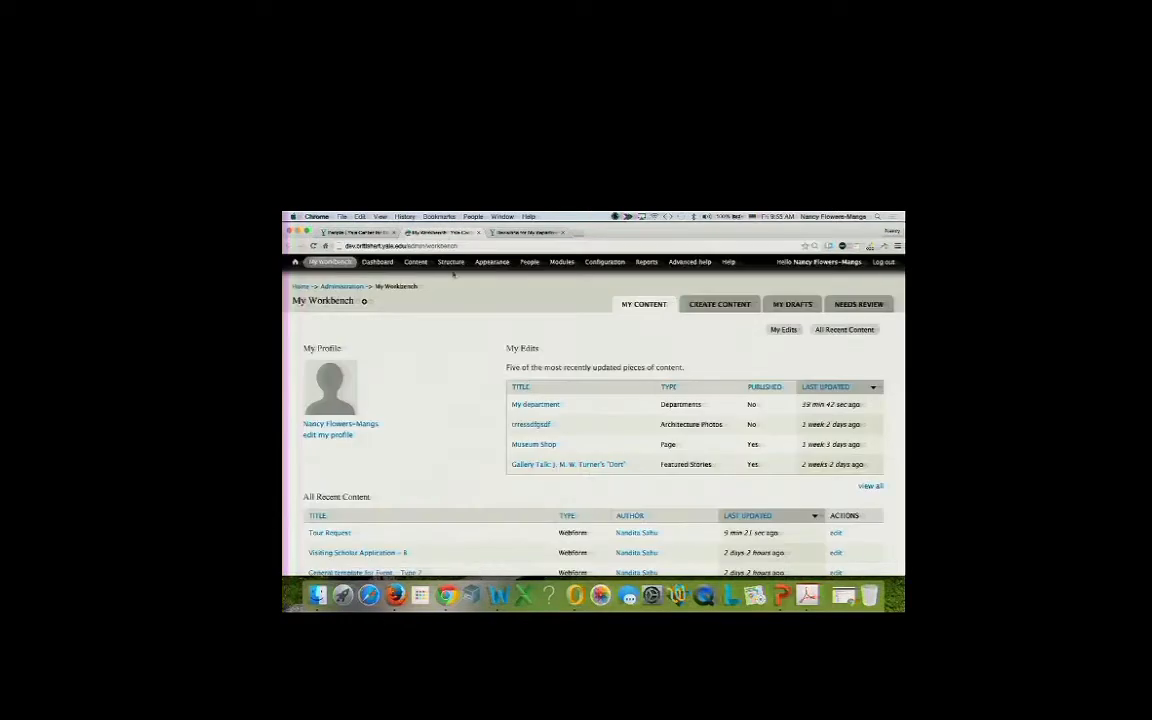
mouse_move(450, 263)
mouse_move(449, 432)
scroll(572, 472, "down", 2)
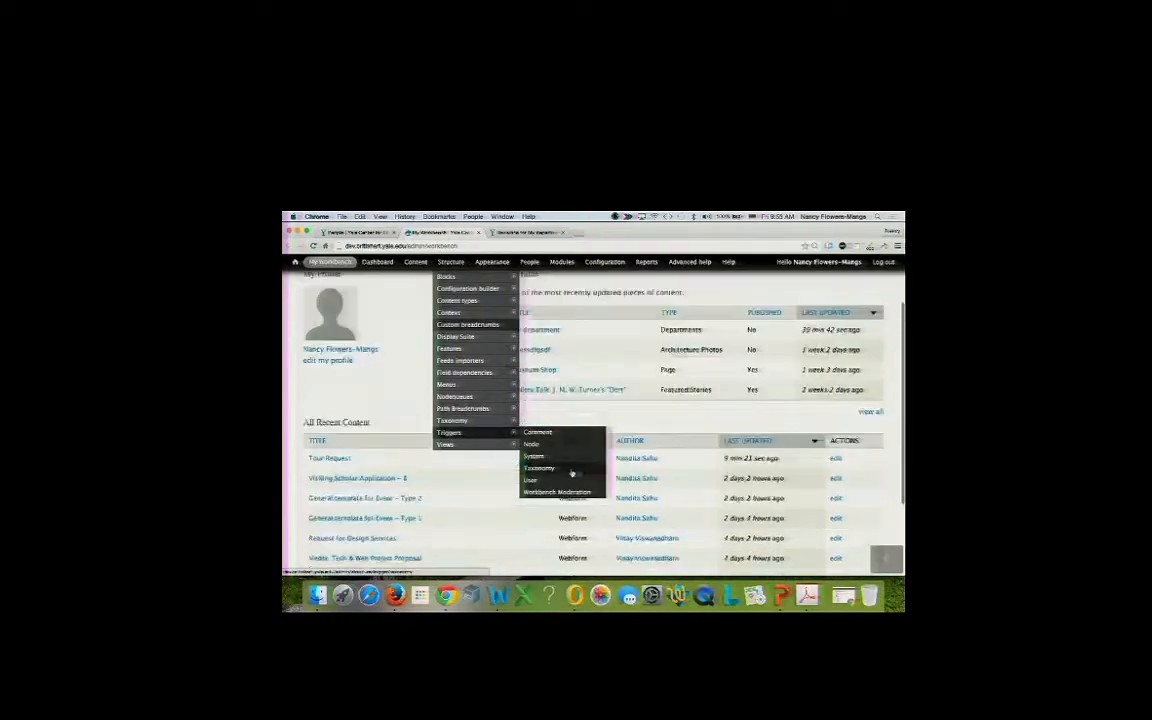
scroll(674, 386, "down", 3)
scroll(666, 404, "up", 5)
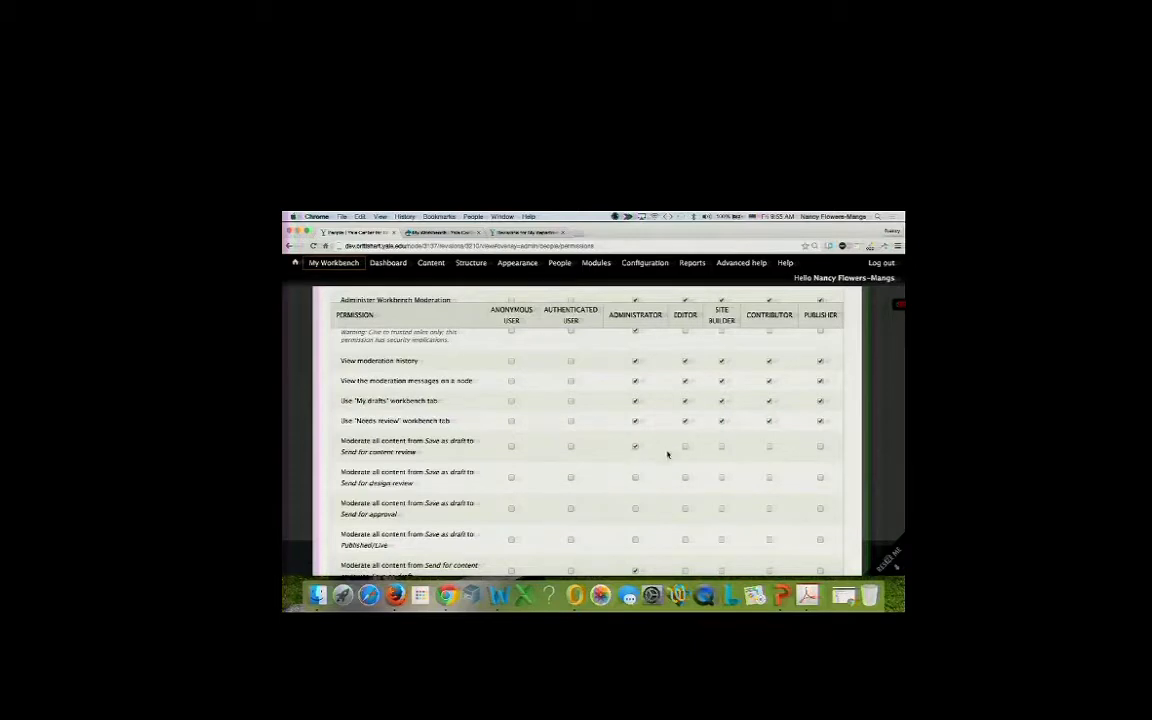
left_click(440, 232)
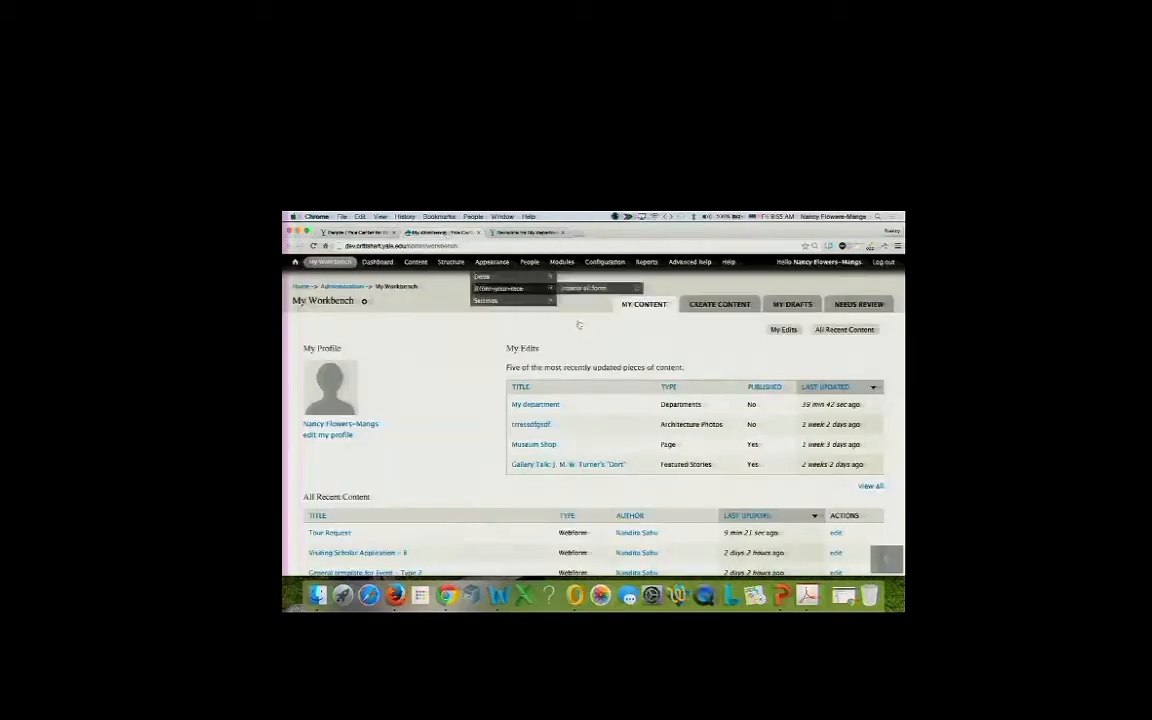
left_click(793, 304)
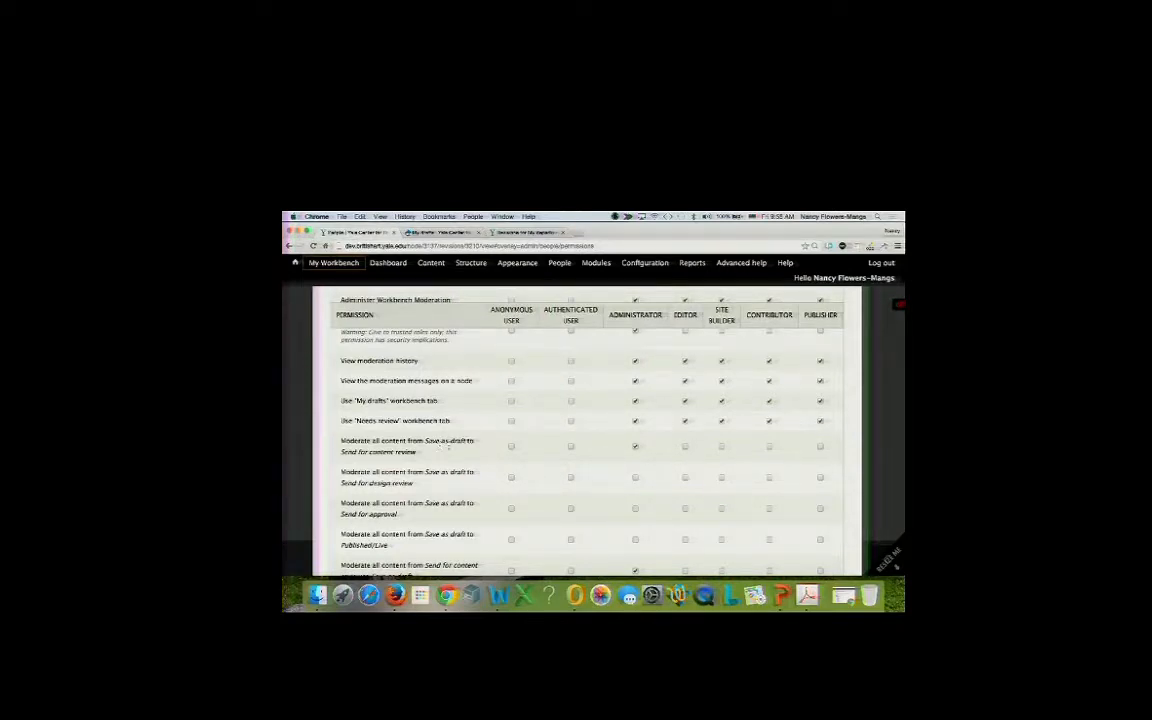
Let Editor, Site Builder, Contributor and Publisher send drafts for content review; Administrator to design review, approval, Published/Live.
left_click(685, 447)
left_click(721, 447)
left_click(770, 447)
left_click(820, 447)
left_click(636, 479)
scroll(820, 479, "down", 1)
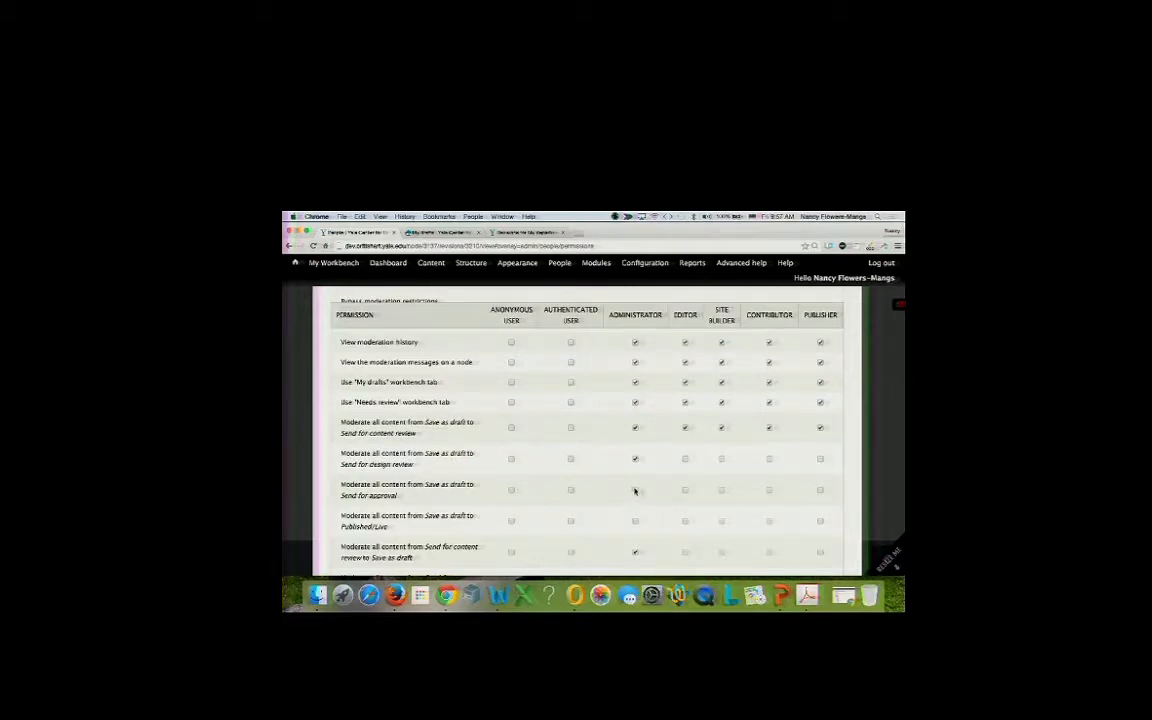
left_click(635, 490)
left_click(636, 522)
left_click(635, 522)
scroll(812, 465, "down", 3)
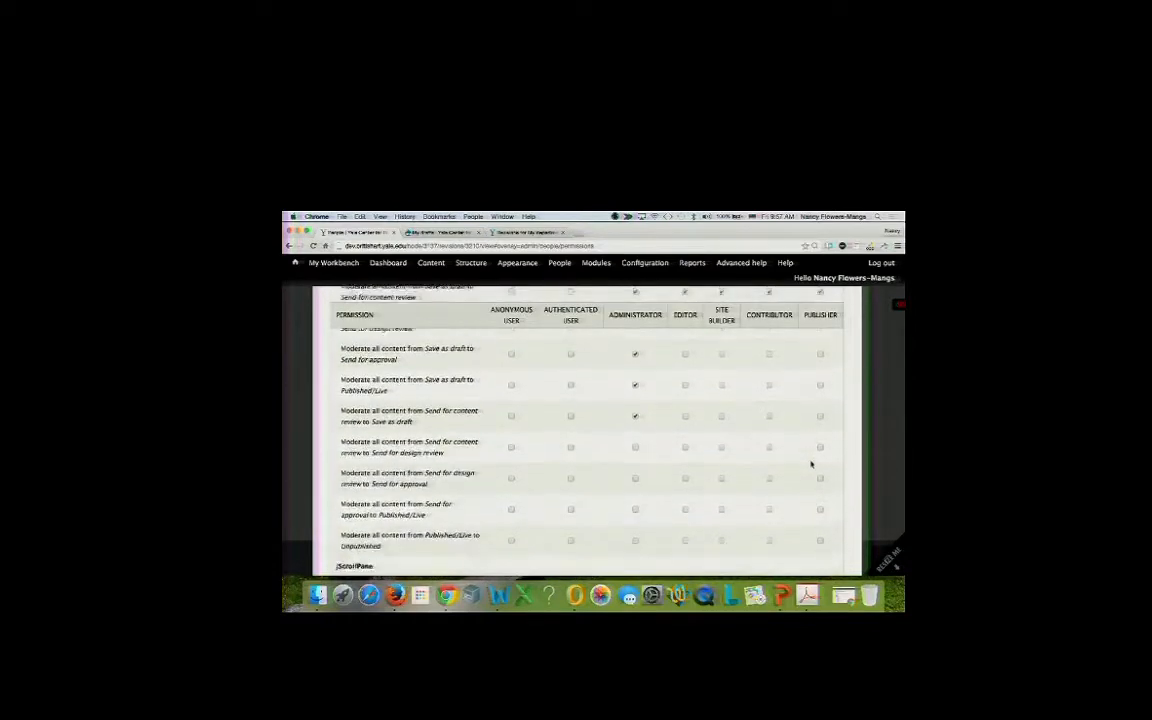
scroll(812, 465, "down", 2)
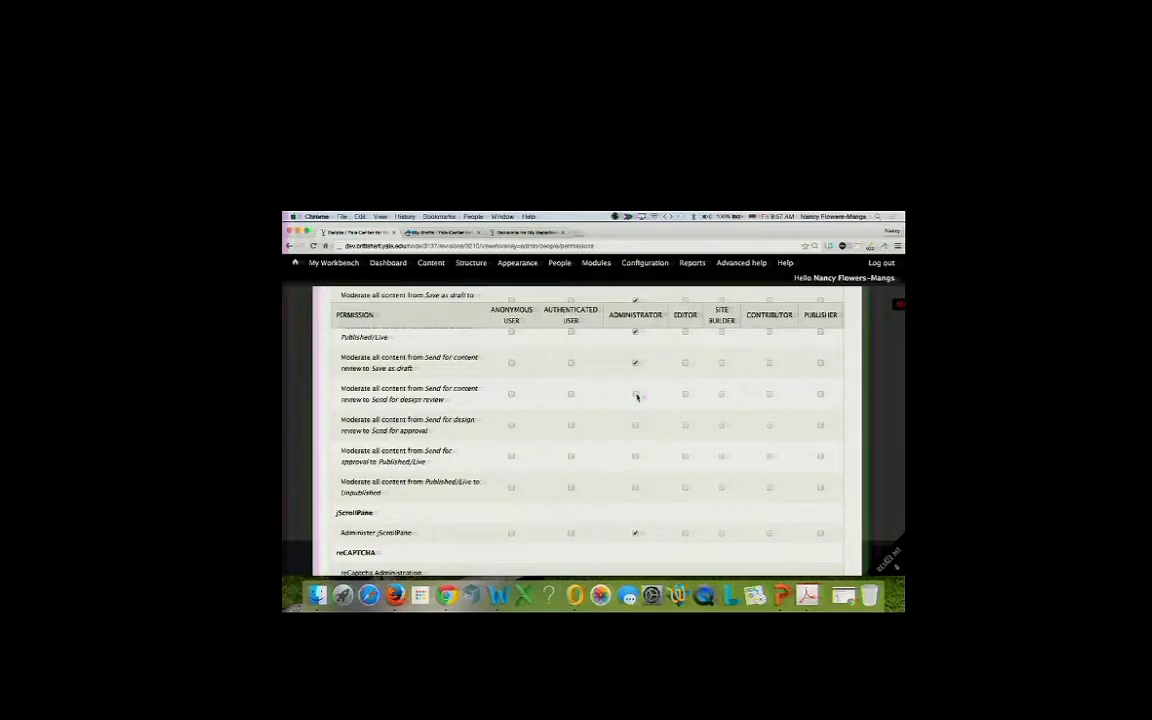
Grant design-review, approval, publish and unpublish transitions to the relevant roles, then save permissions.
left_click(636, 395)
left_click(686, 395)
left_click(769, 395)
left_click(686, 427)
left_click(635, 457)
left_click(820, 457)
left_click(634, 489)
left_click(821, 489)
scroll(699, 525, "down", 2)
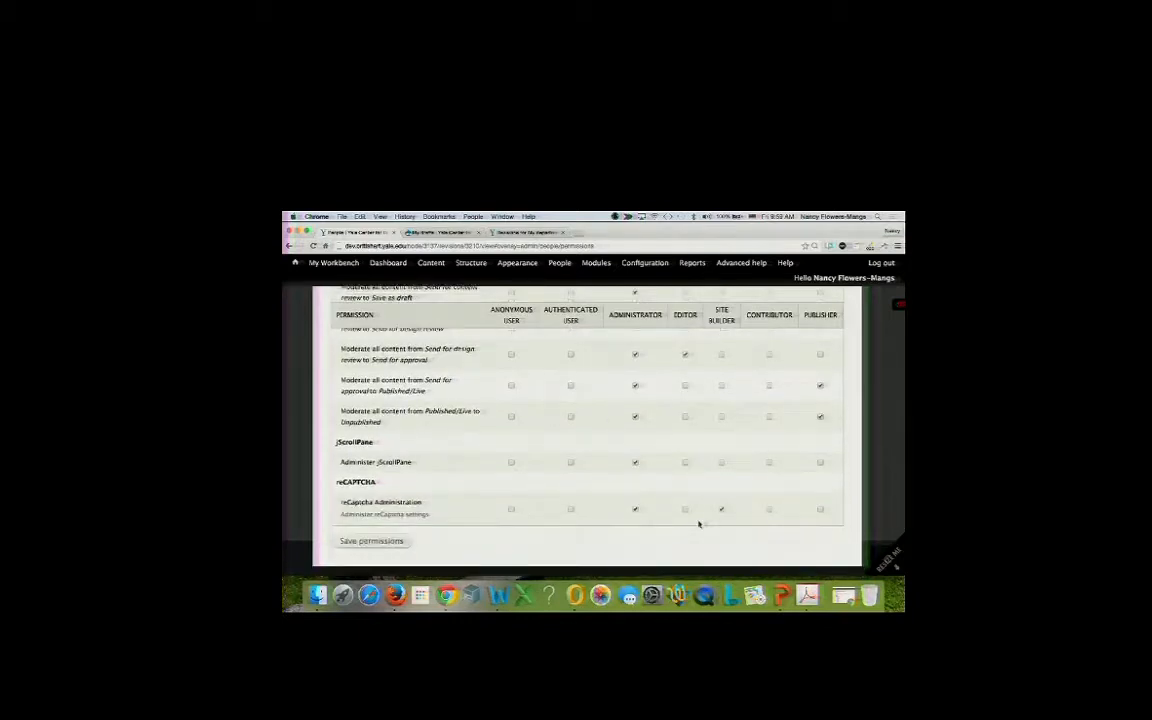
left_click(384, 541)
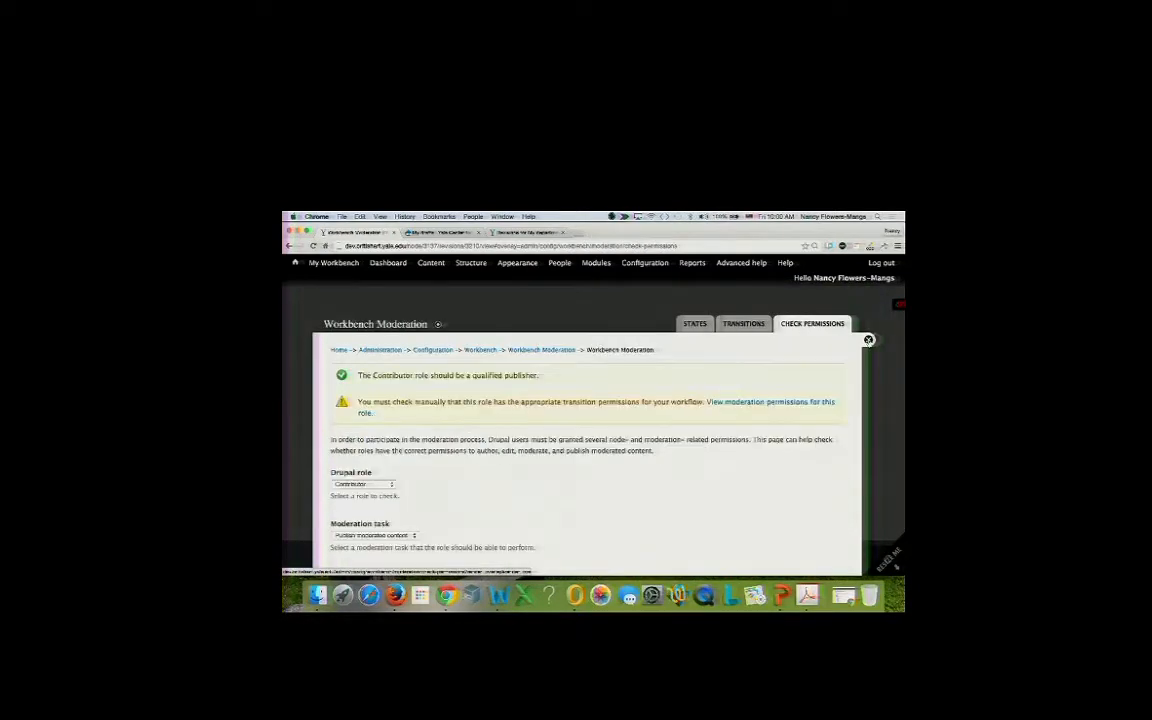
Close the permissions overlay and start a new Departments item from My Workbench.
left_click(868, 340)
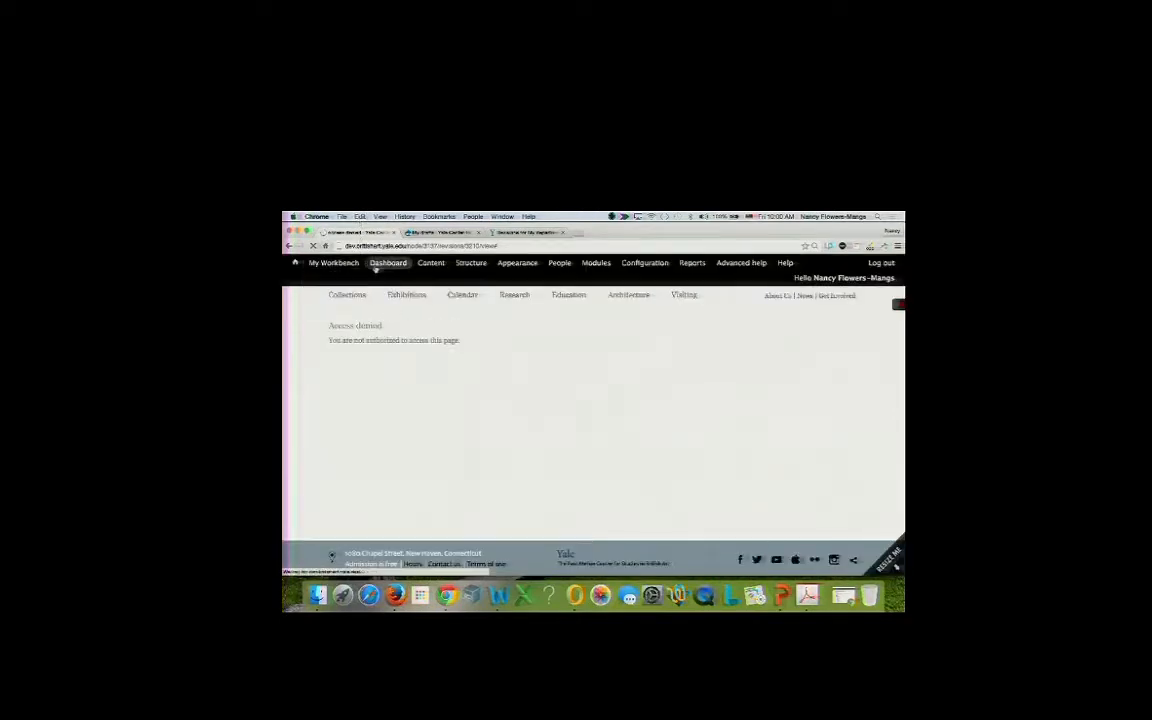
mouse_move(378, 267)
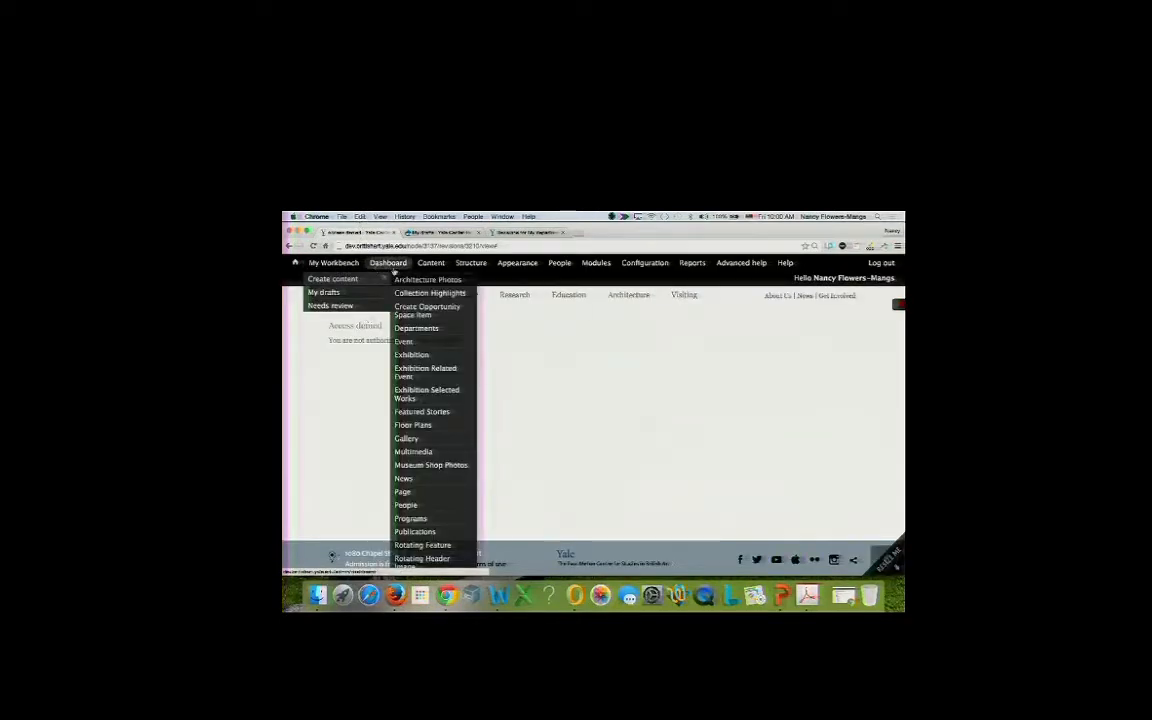
mouse_move(426, 264)
mouse_move(330, 262)
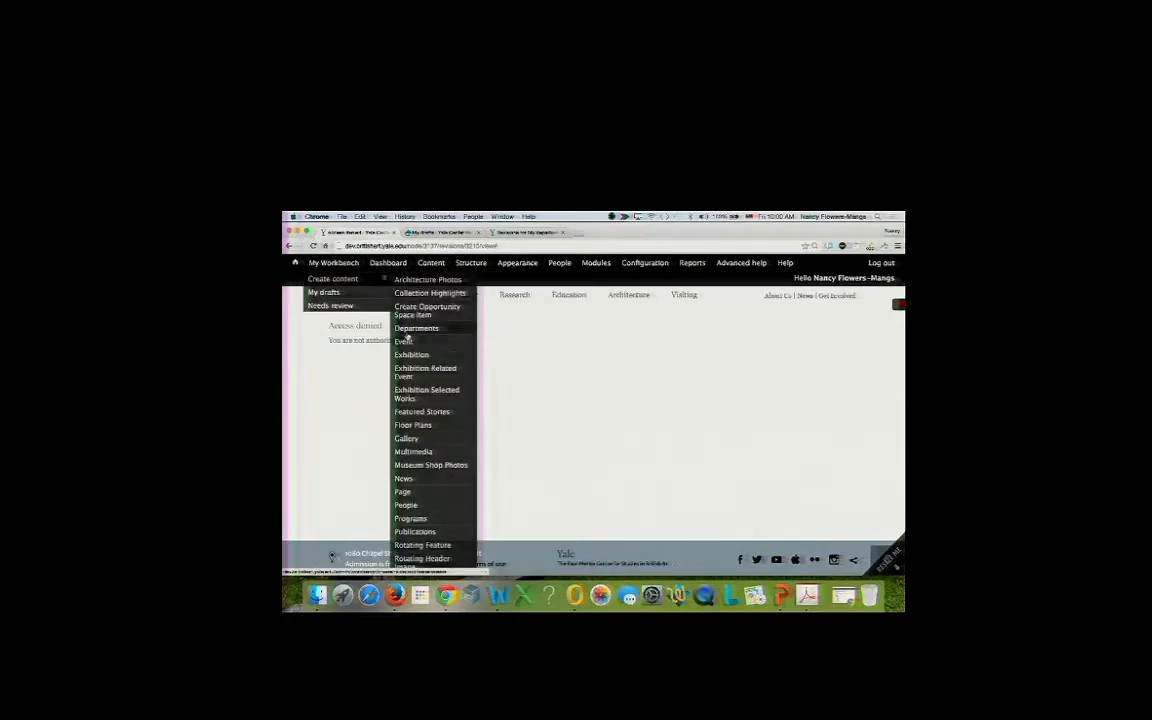
left_click(410, 329)
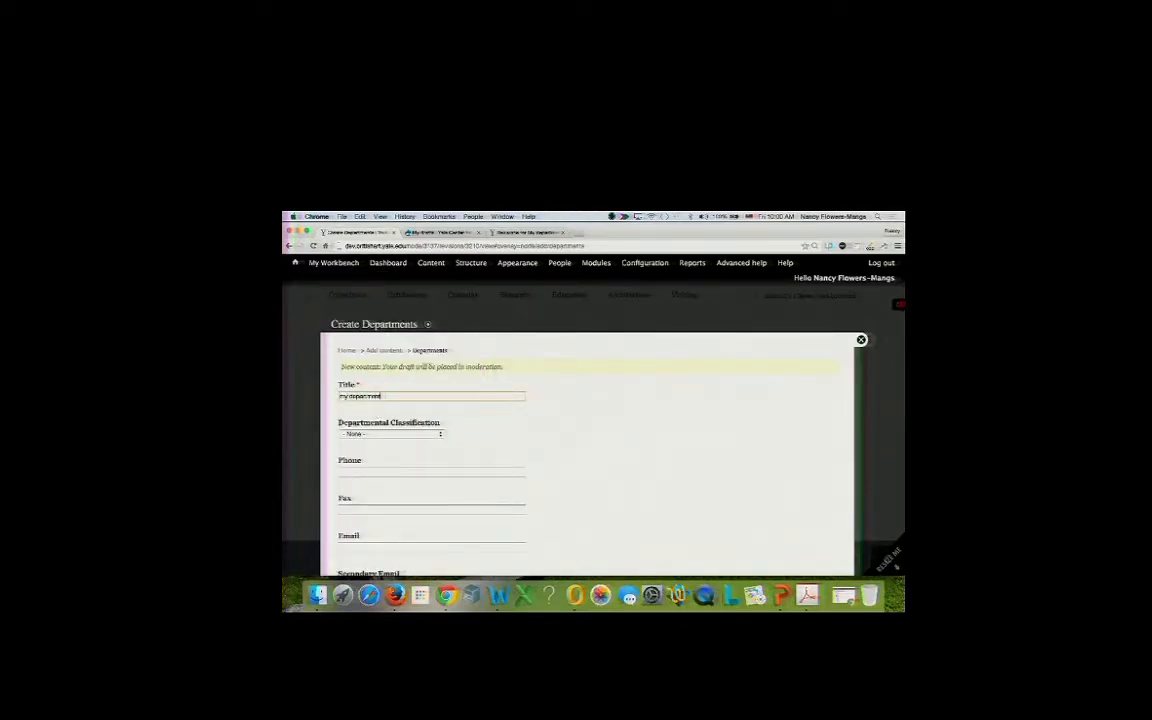
Check the moderation states under Publishing options and save 'my department' as a draft.
scroll(587, 430, "down", 15)
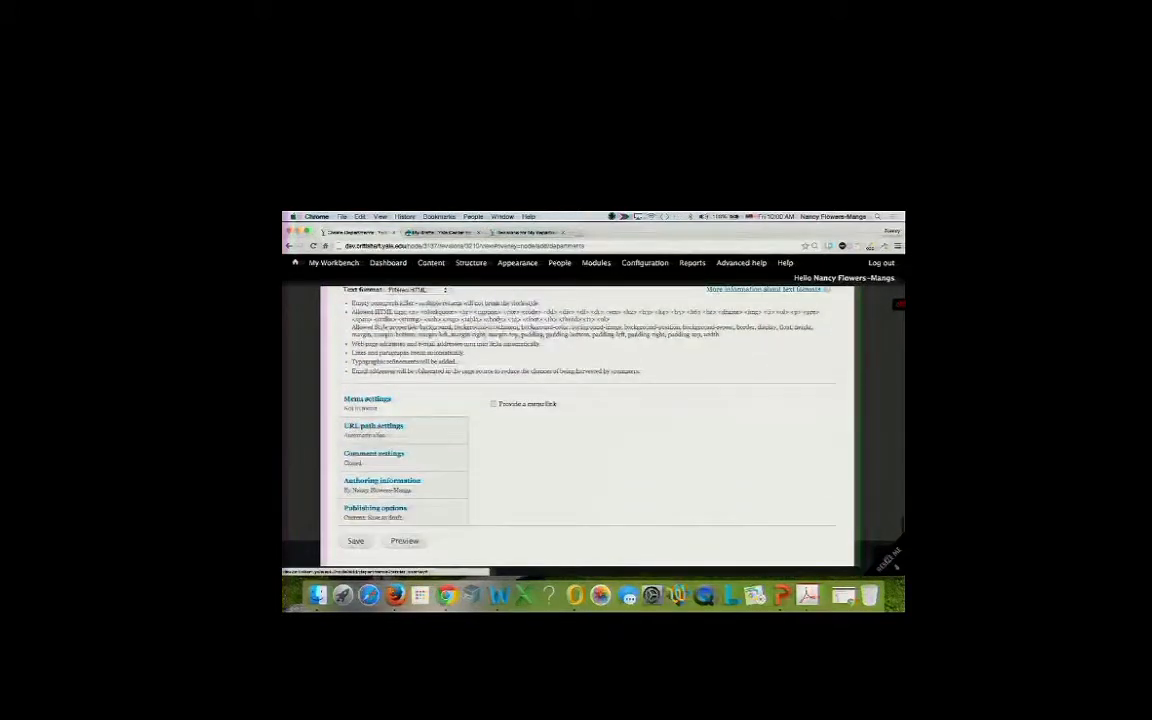
left_click(375, 509)
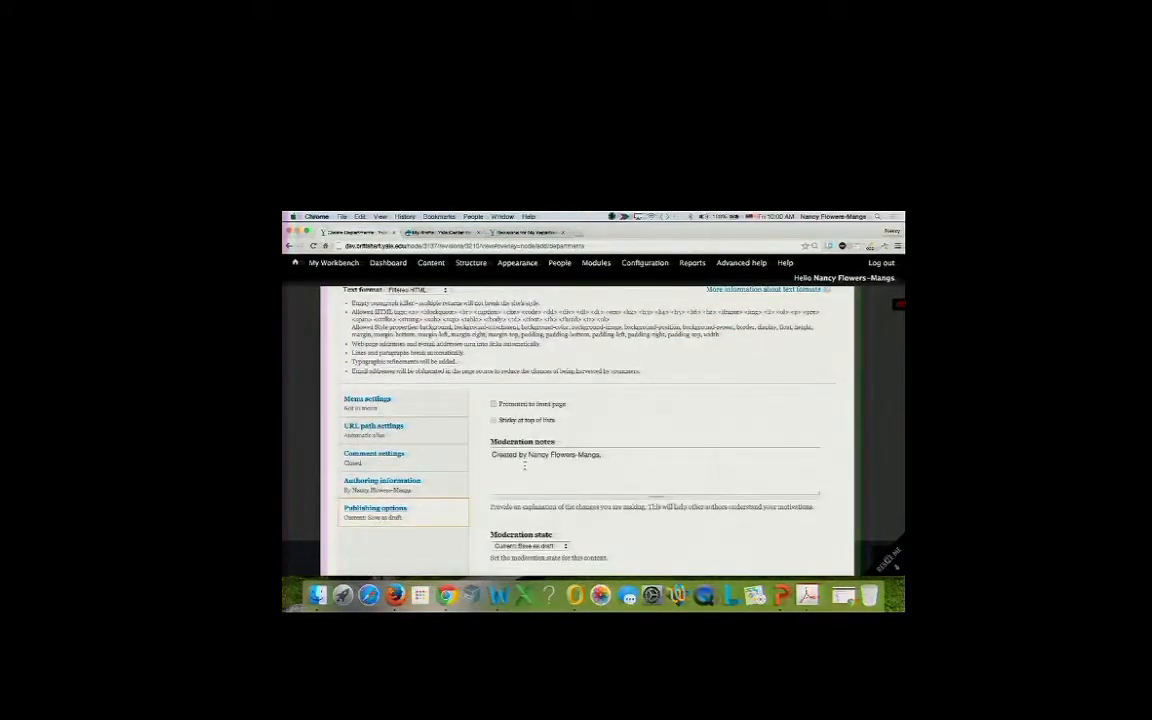
scroll(524, 466, "down", 2)
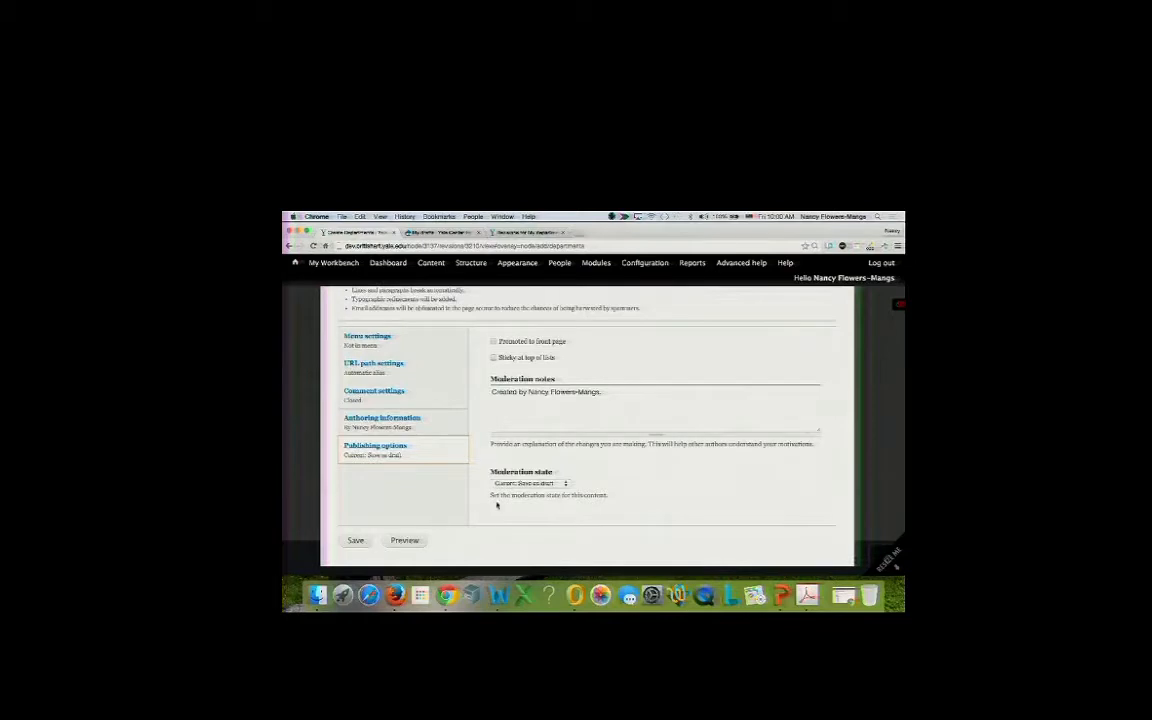
left_click(517, 485)
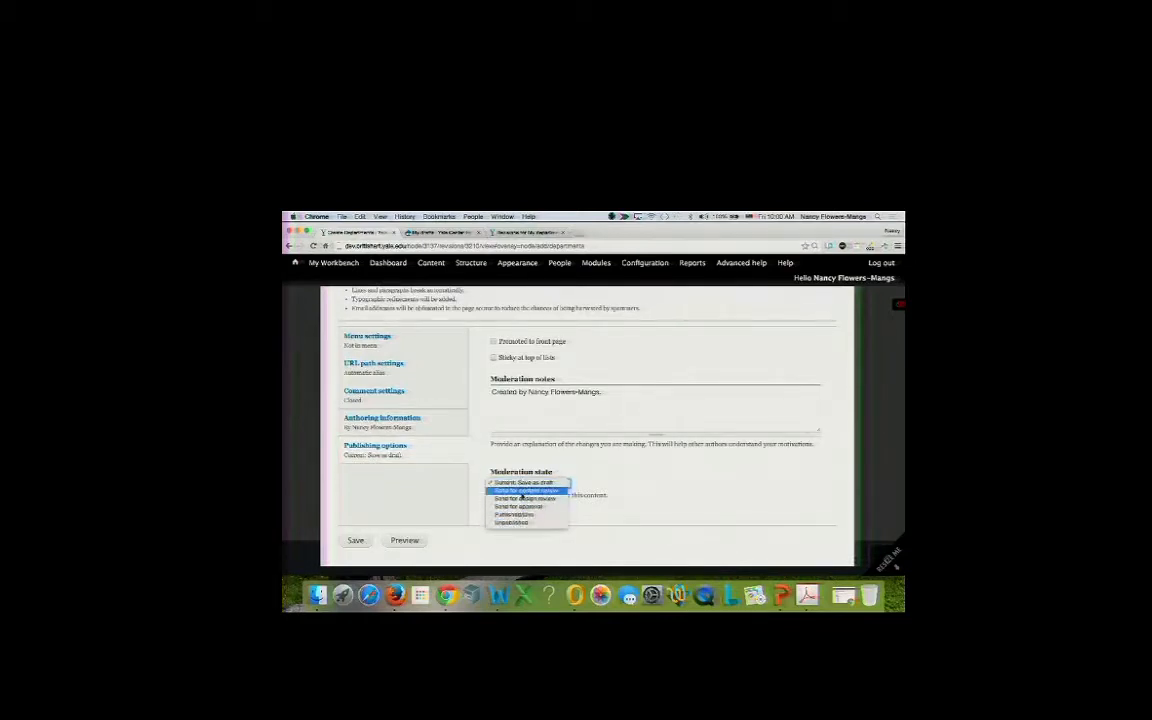
left_click(357, 541)
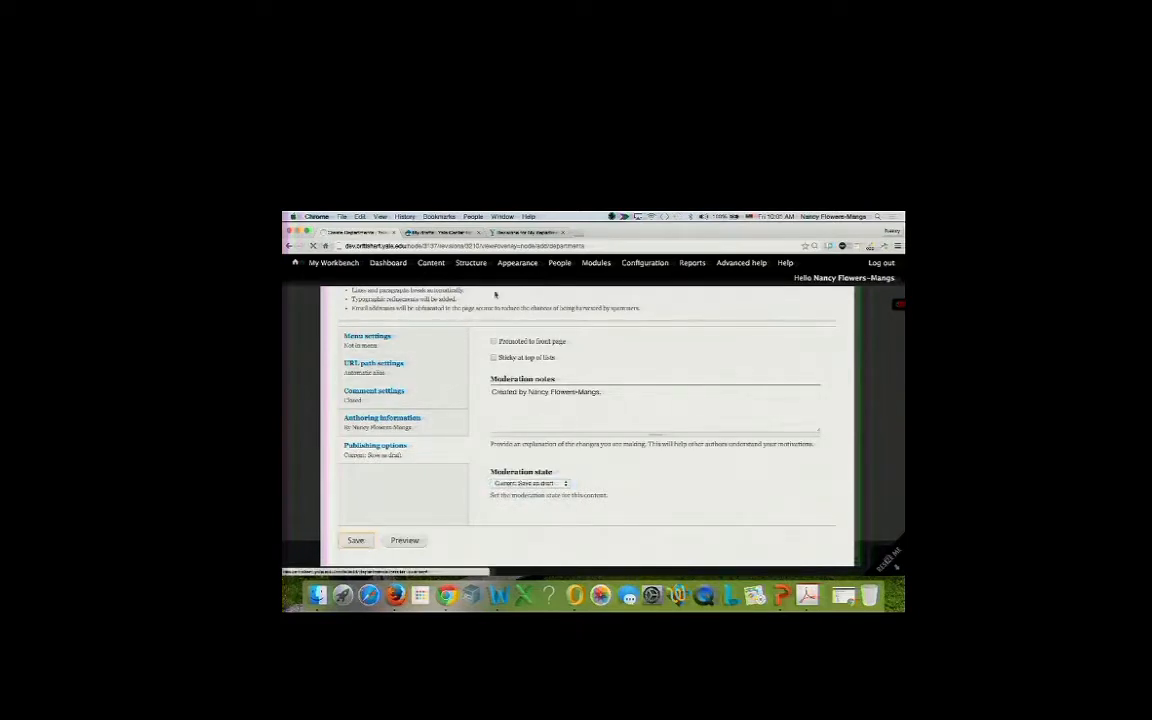
mouse_move(539, 265)
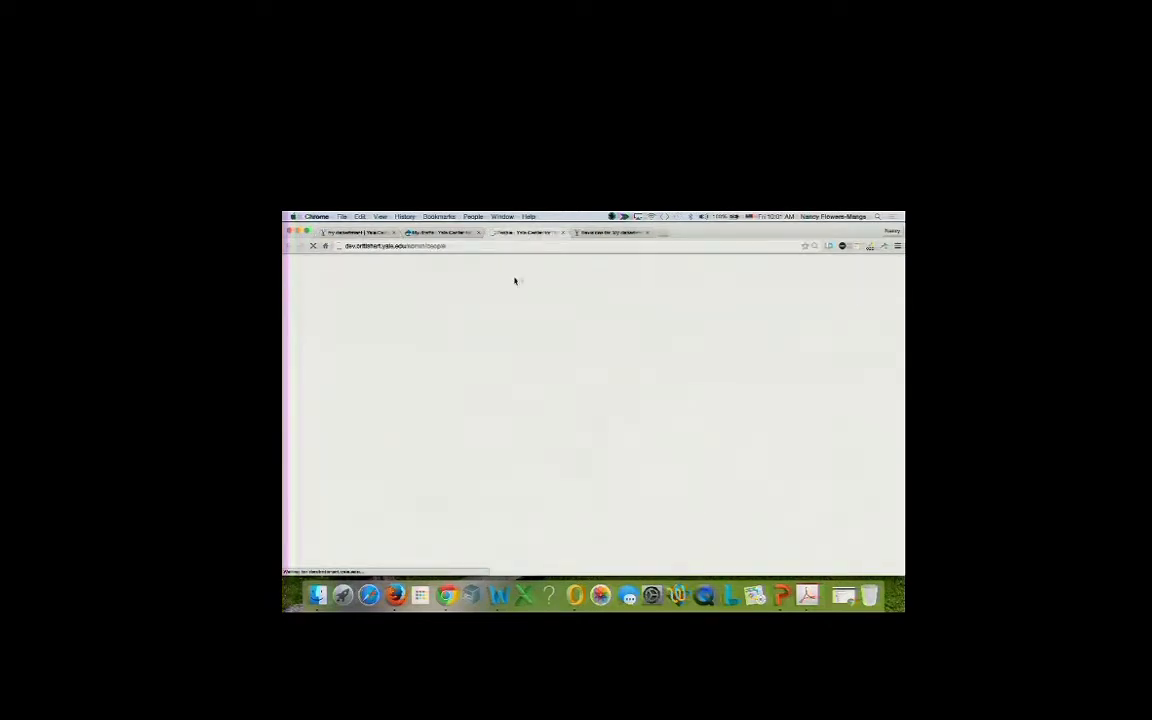
scroll(488, 440, "down", 2)
scroll(488, 440, "down", 1)
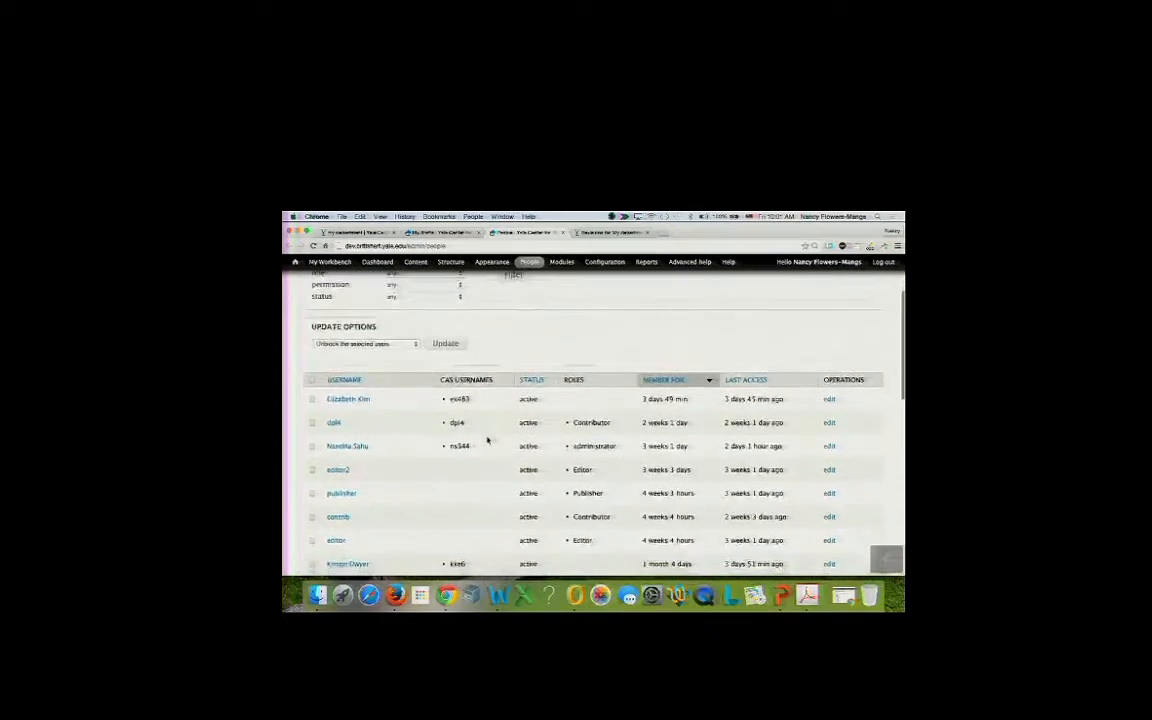
left_click(350, 234)
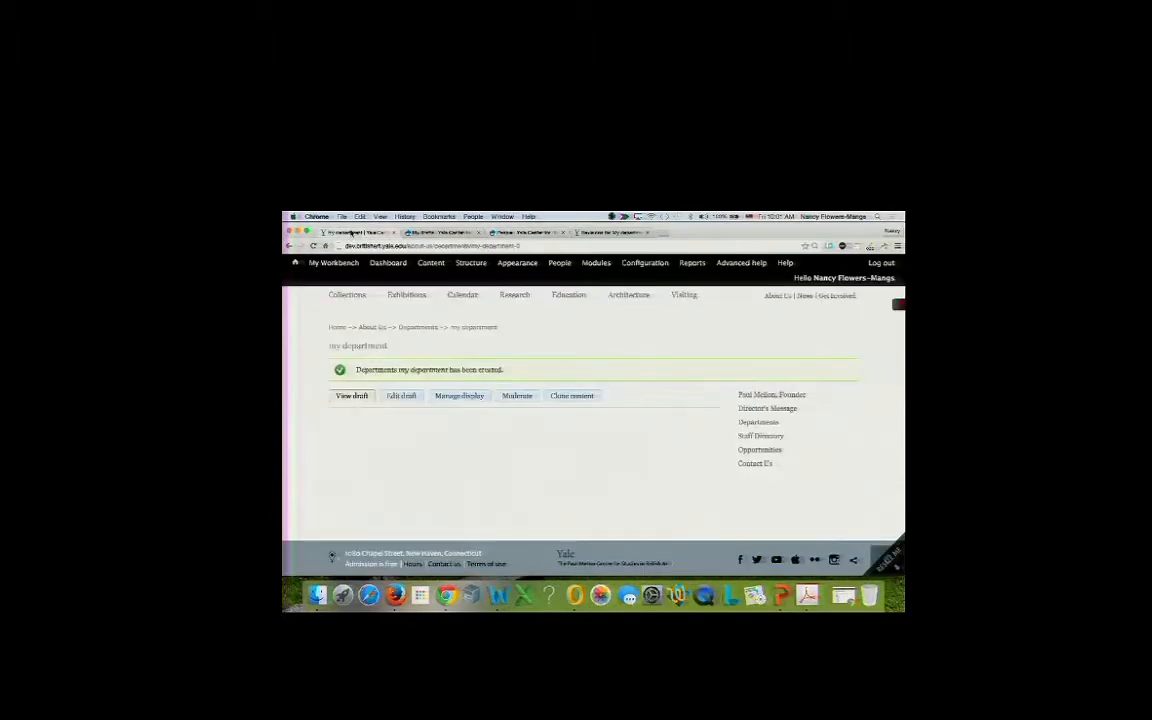
In Firefox, open the devbritishart dev site and begin the CAS login by replacing the NetID.
left_click(395, 596)
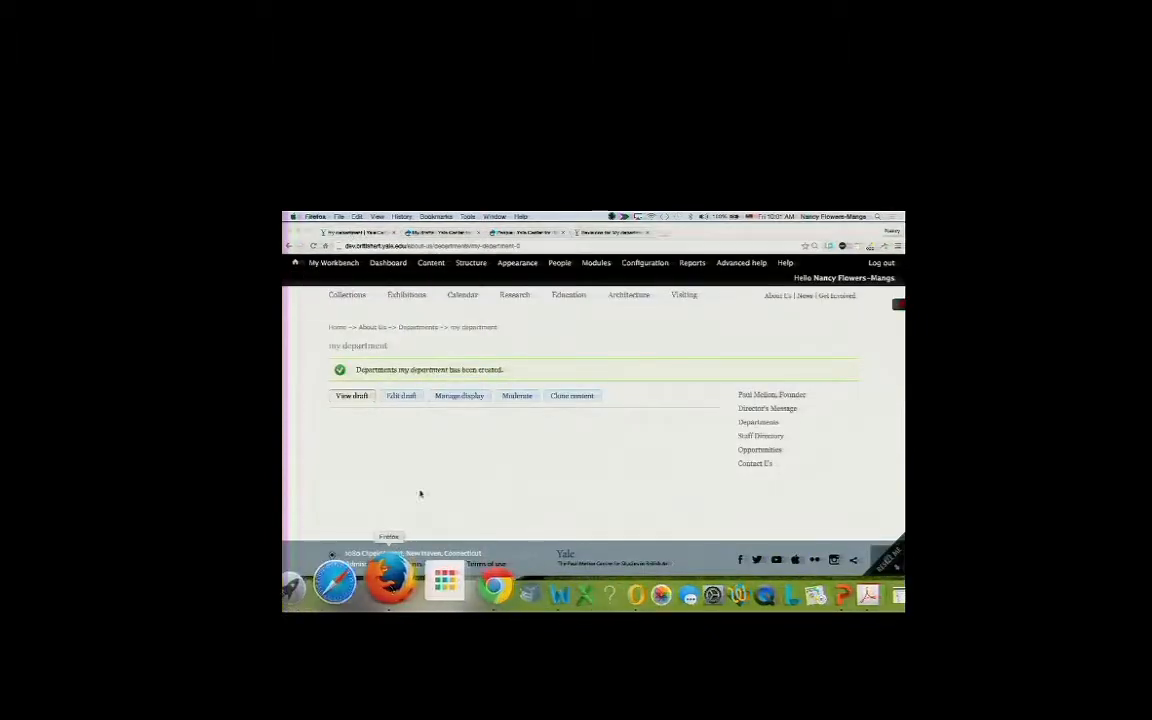
left_click(473, 248)
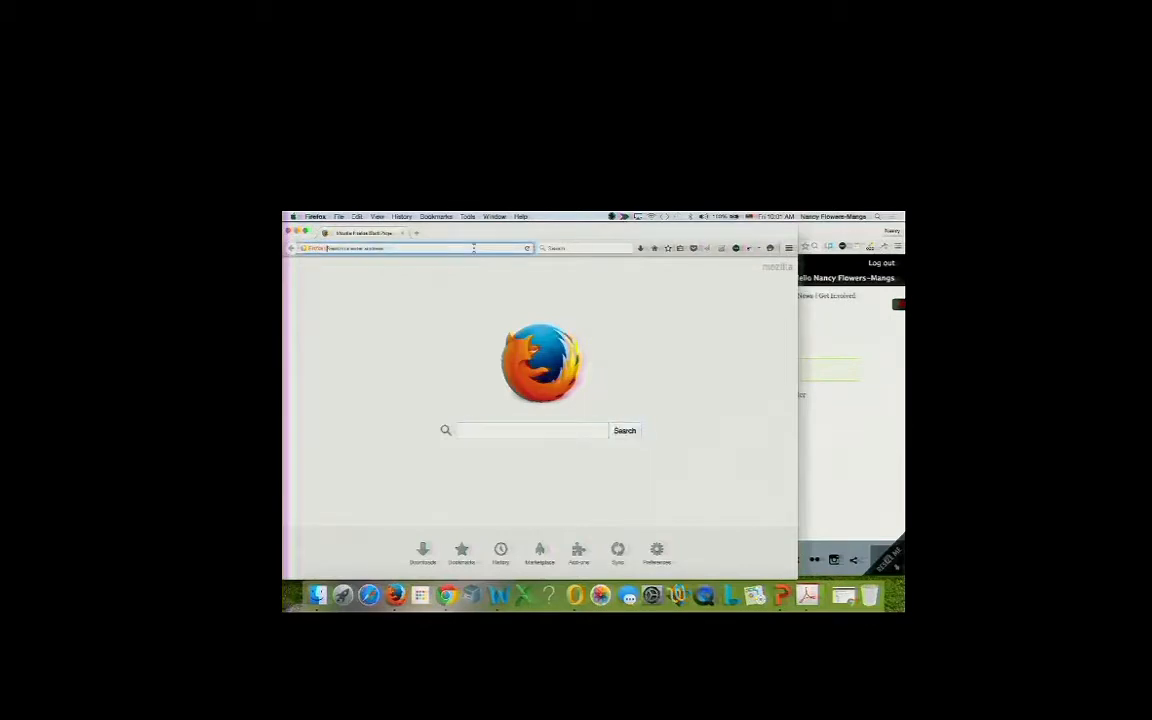
type("dev")
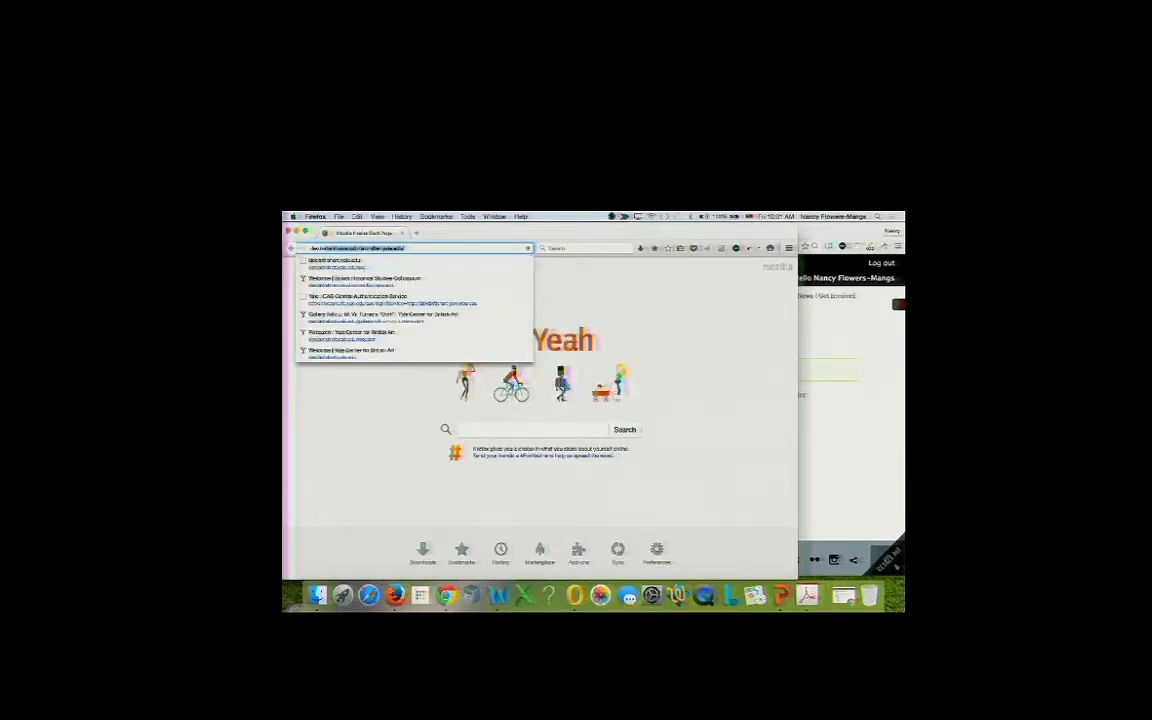
type("briti")
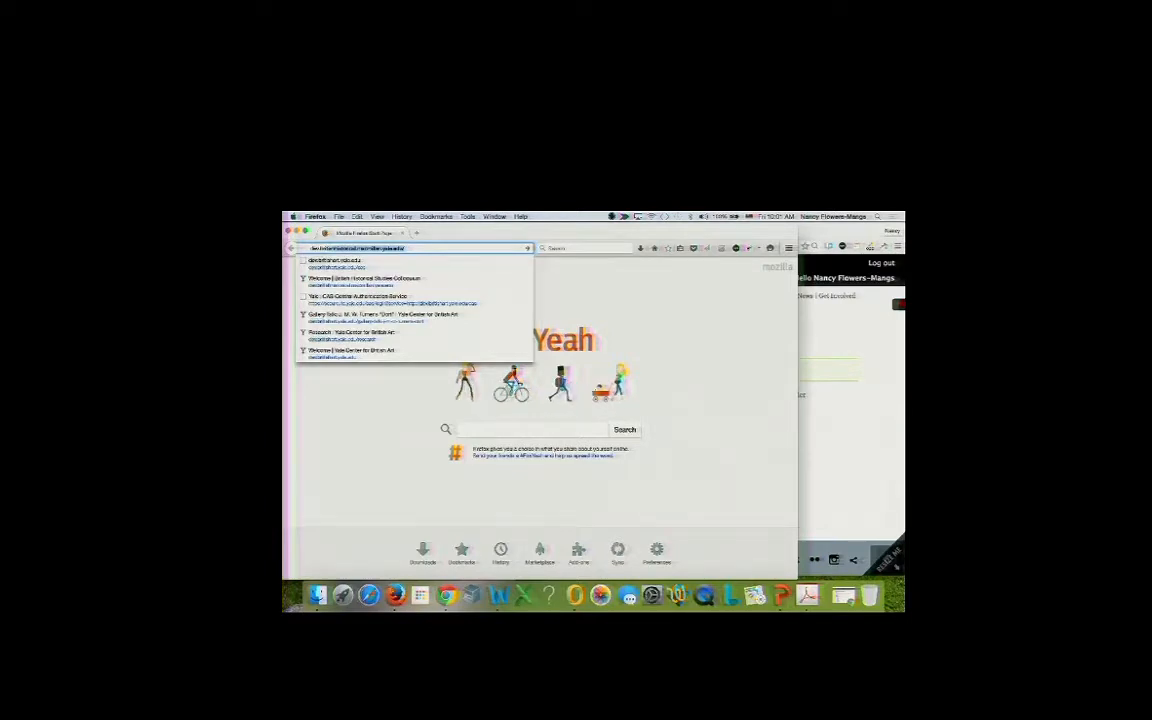
type("shart.yale.edu/")
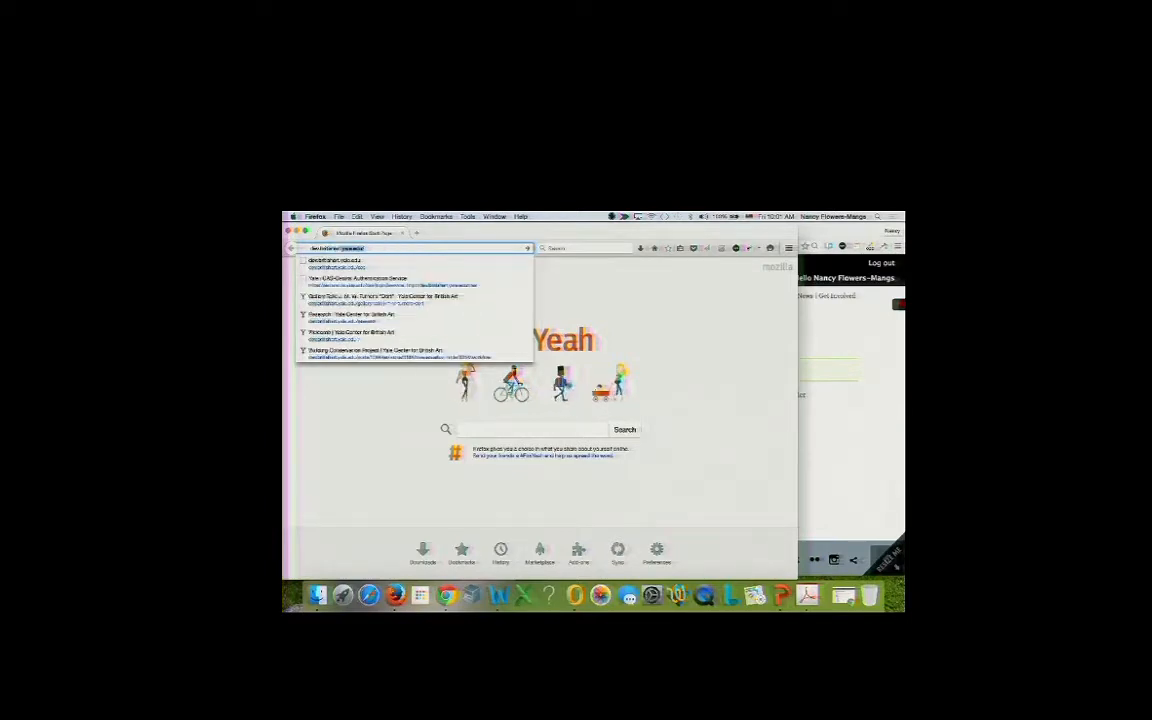
left_click(389, 264)
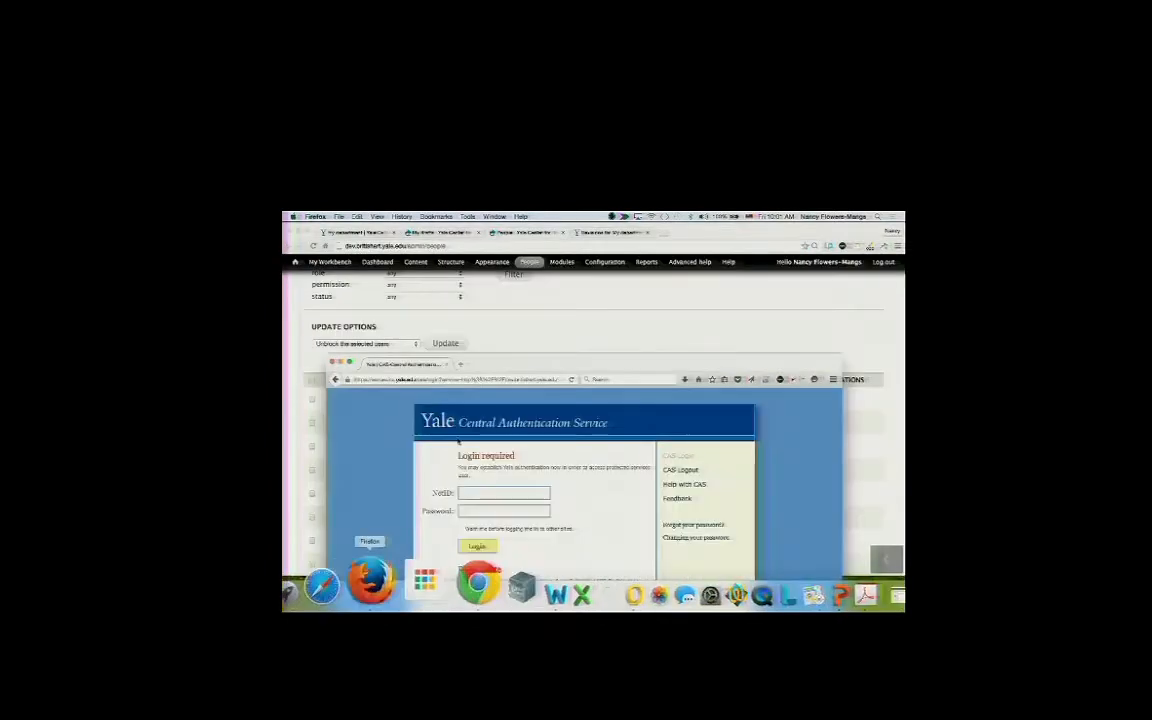
left_click_drag(501, 241, 501, 228)
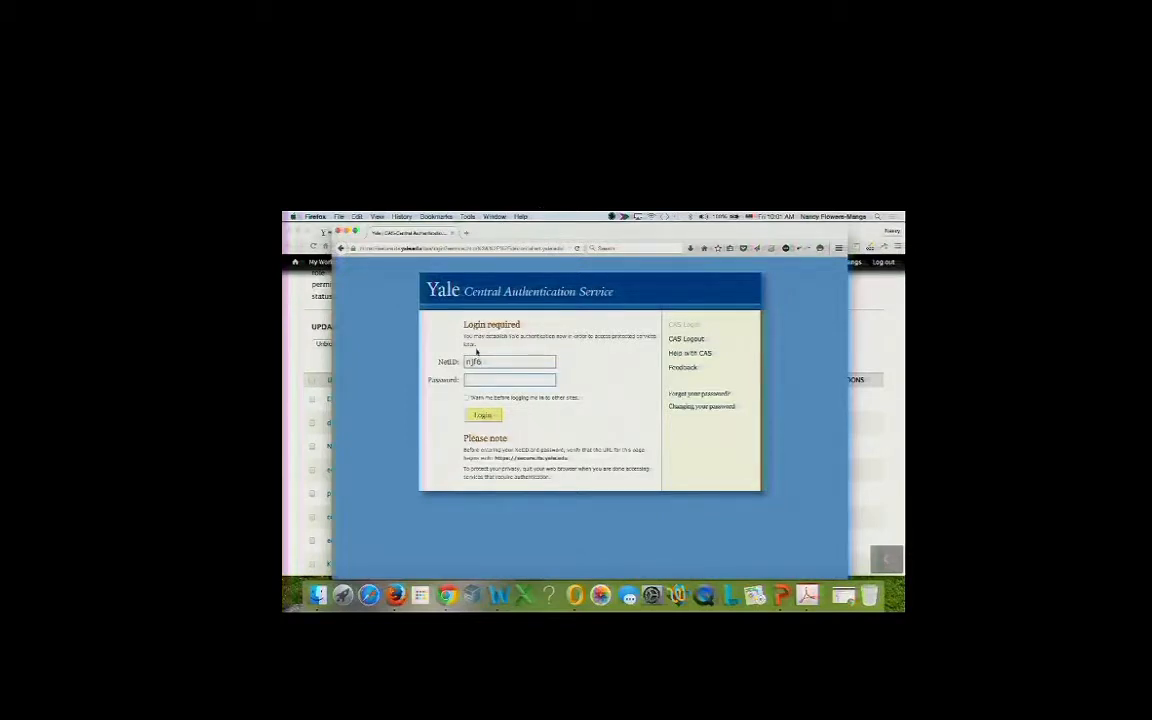
double_click(480, 361)
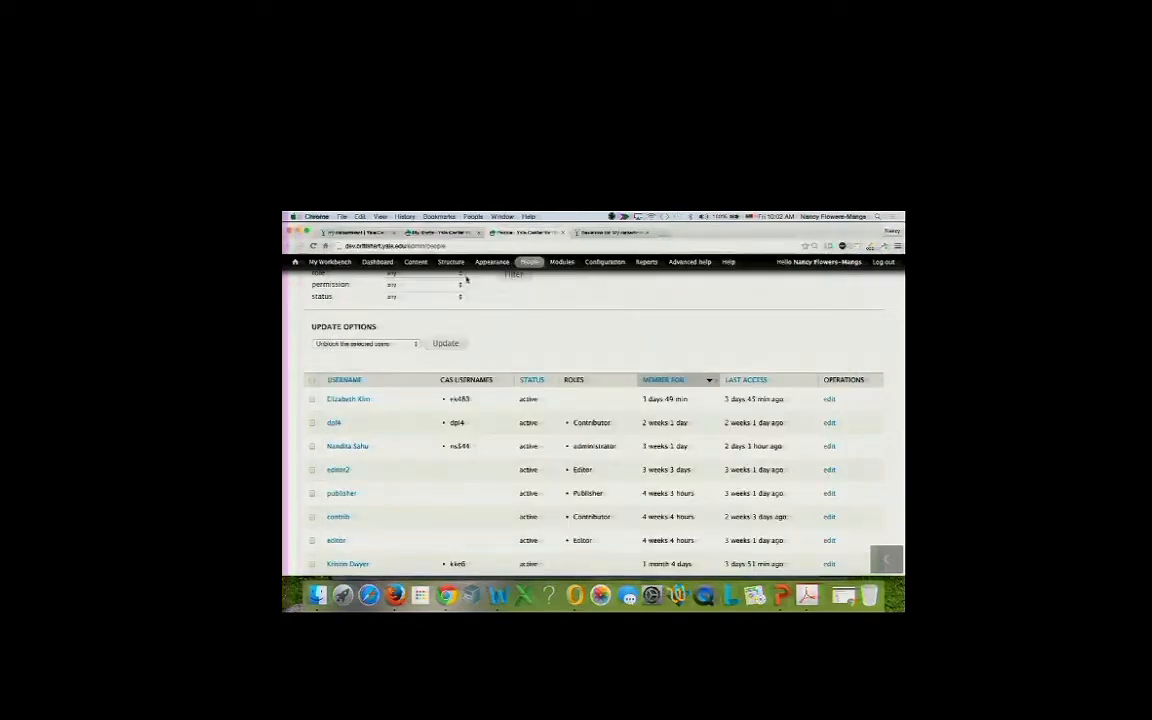
Scroll down the role permissions list to review the Workbench Moderation rows.
mouse_move(528, 262)
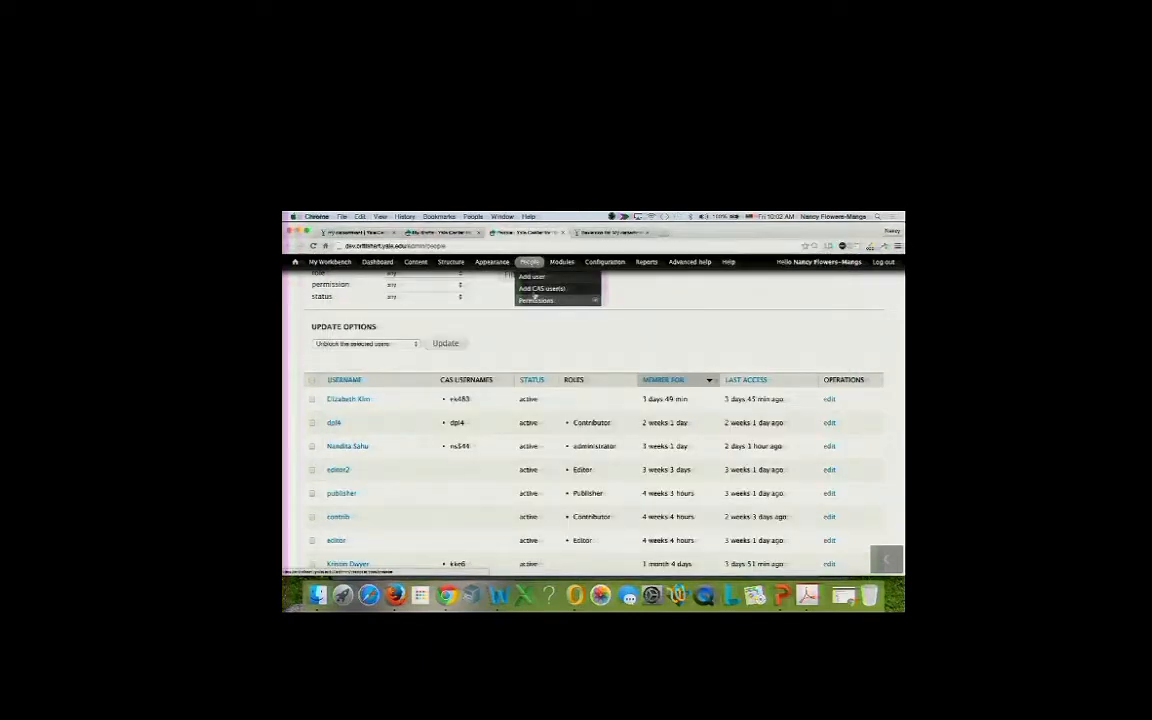
mouse_move(537, 300)
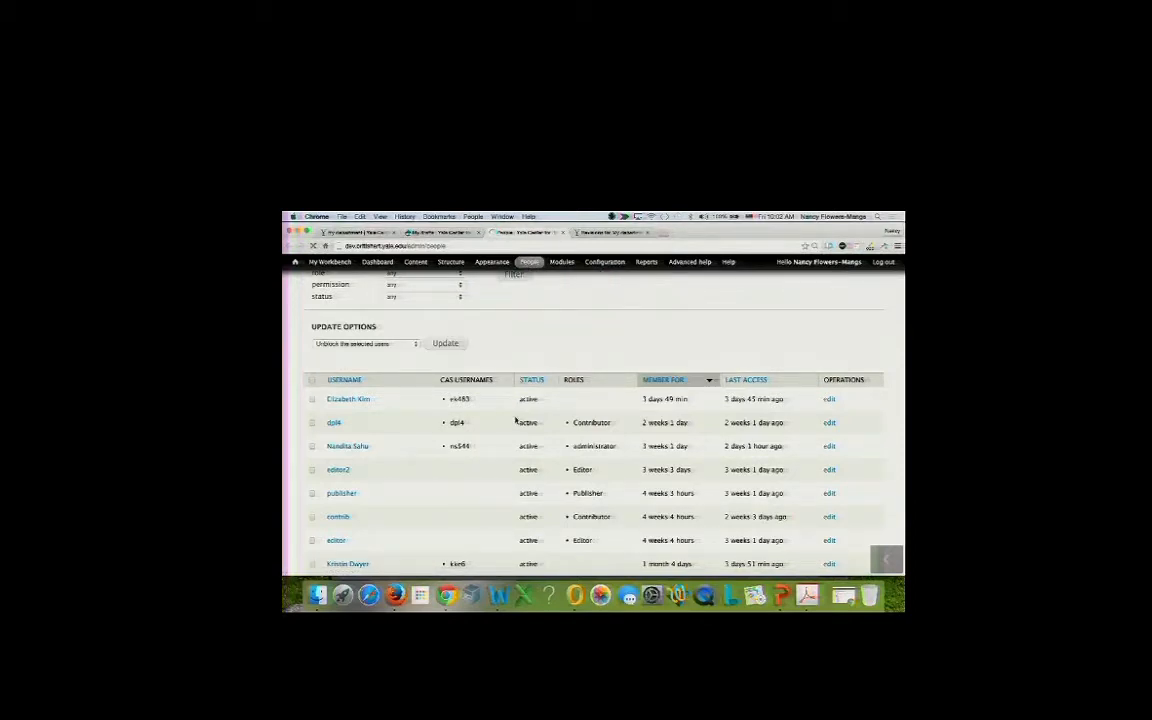
scroll(516, 420, "down", 10)
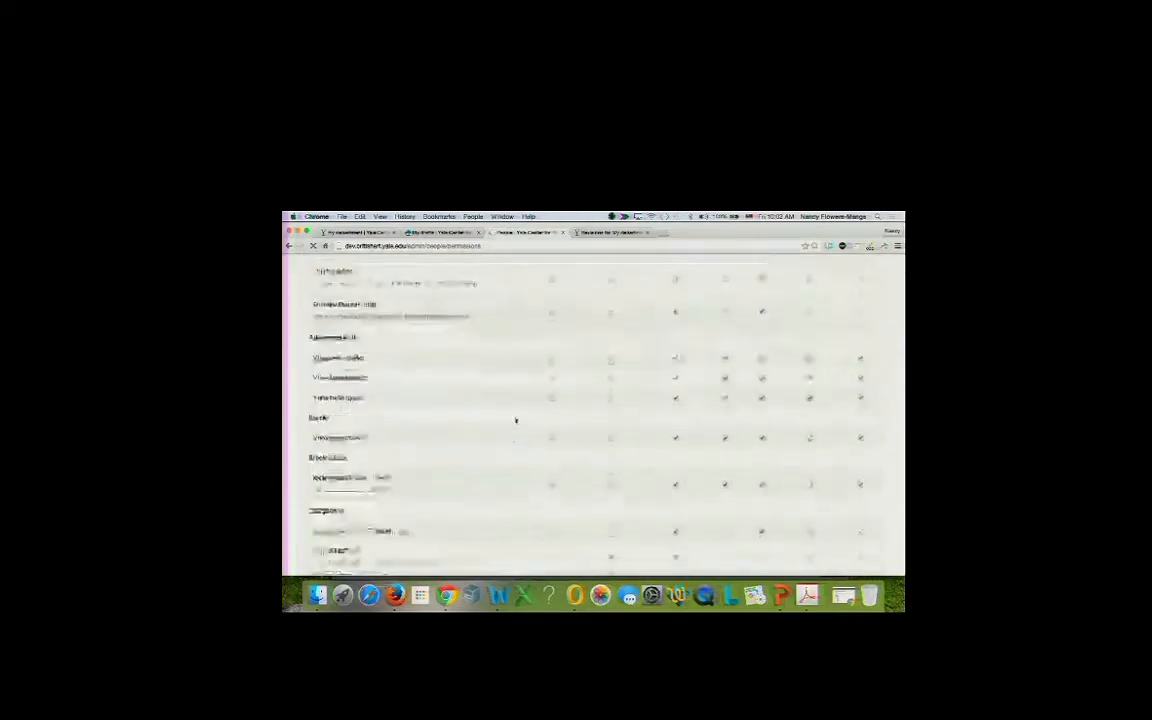
scroll(516, 420, "down", 10)
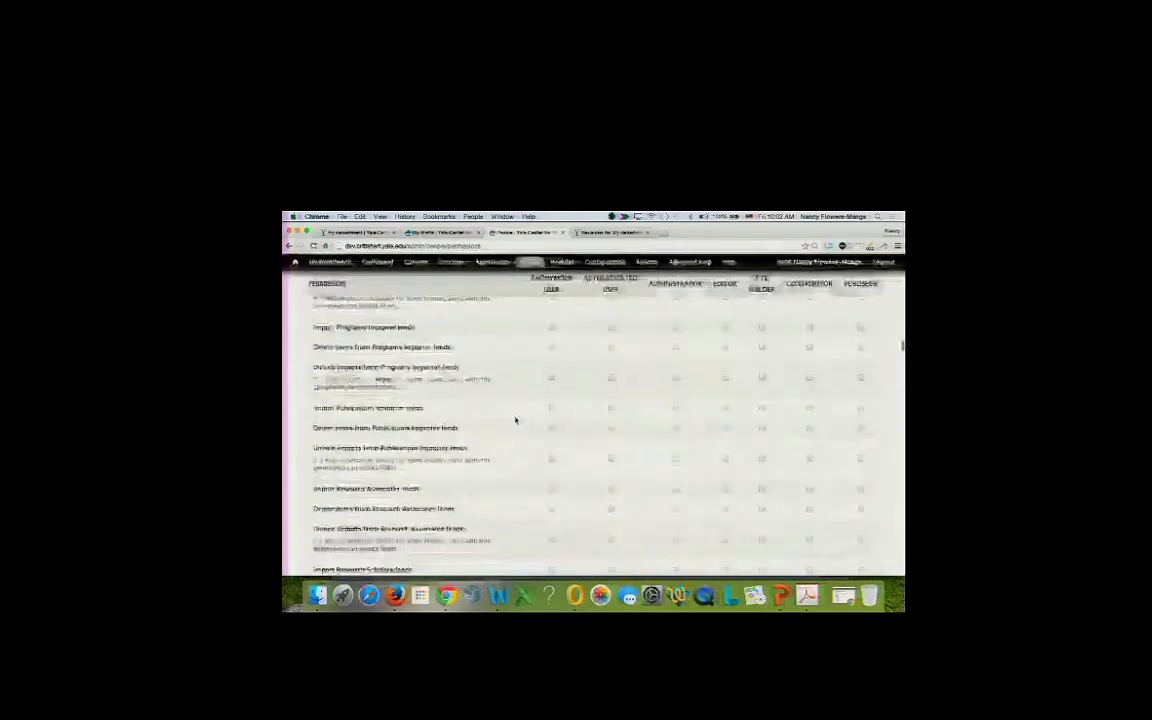
scroll(516, 420, "down", 10)
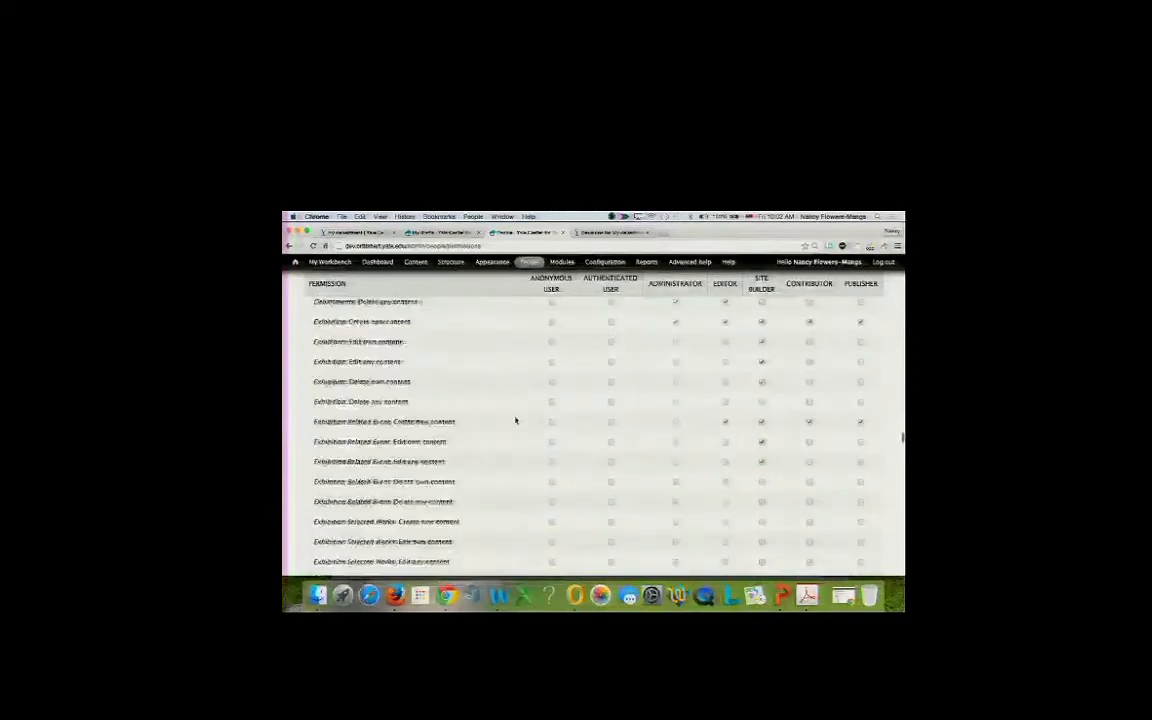
scroll(516, 420, "down", 10)
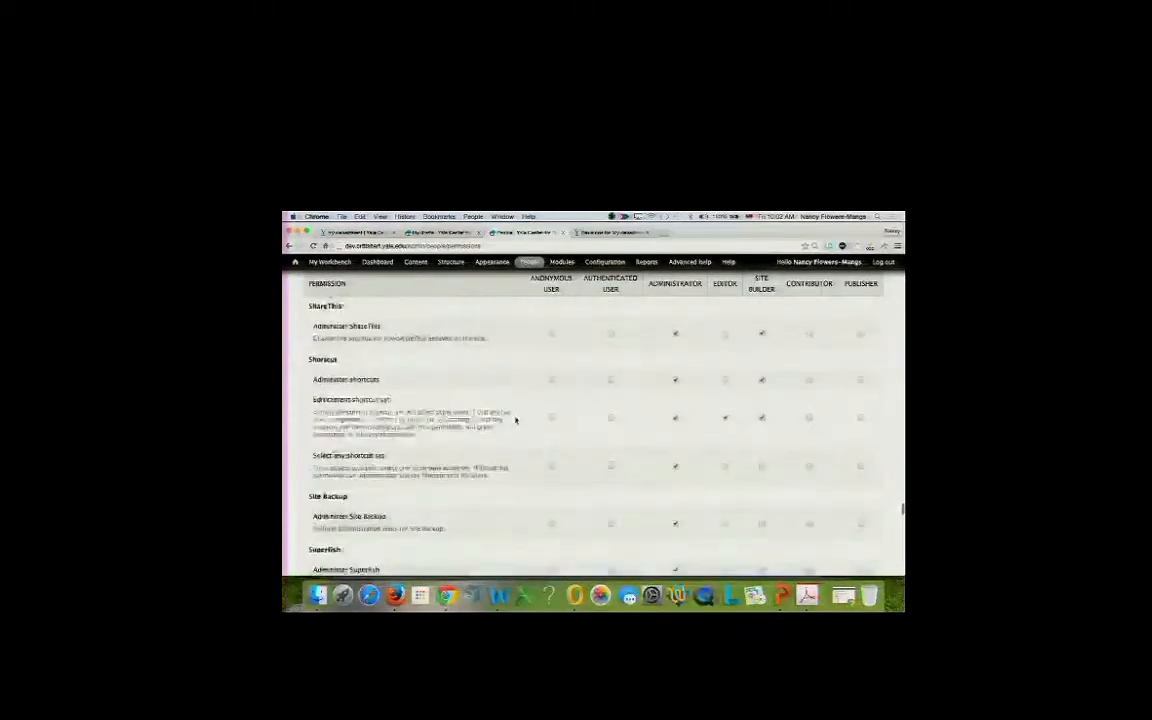
scroll(516, 420, "down", 10)
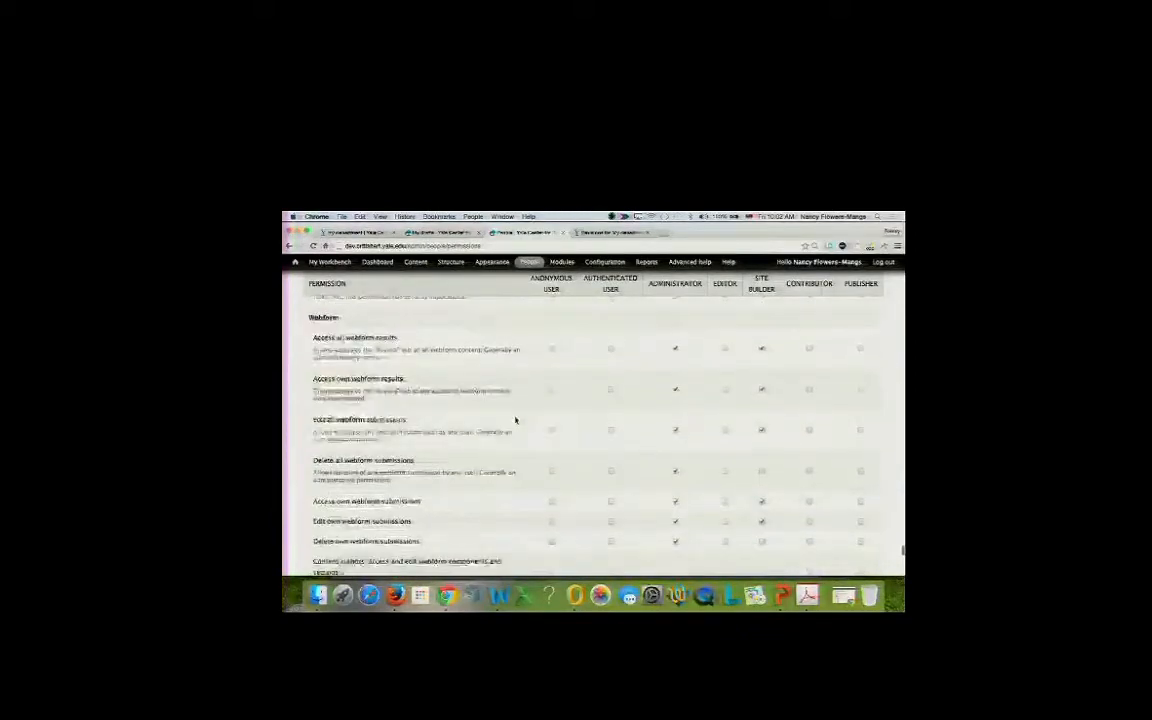
scroll(516, 420, "down", 3)
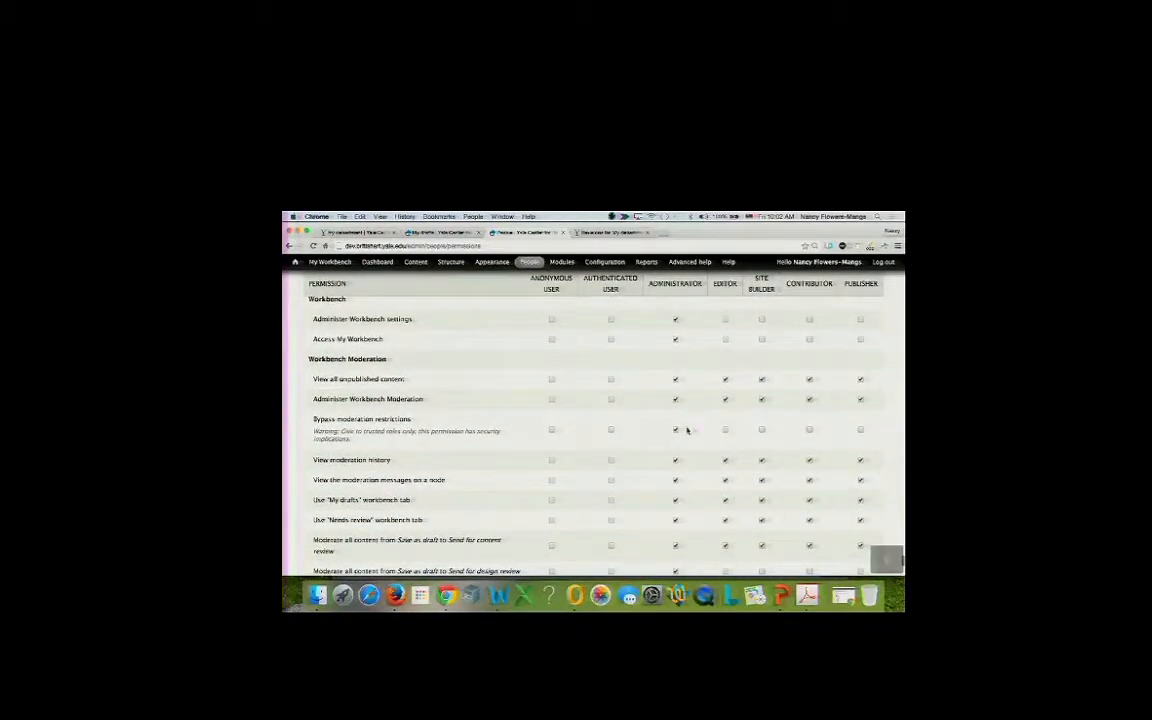
scroll(703, 469, "down", 2)
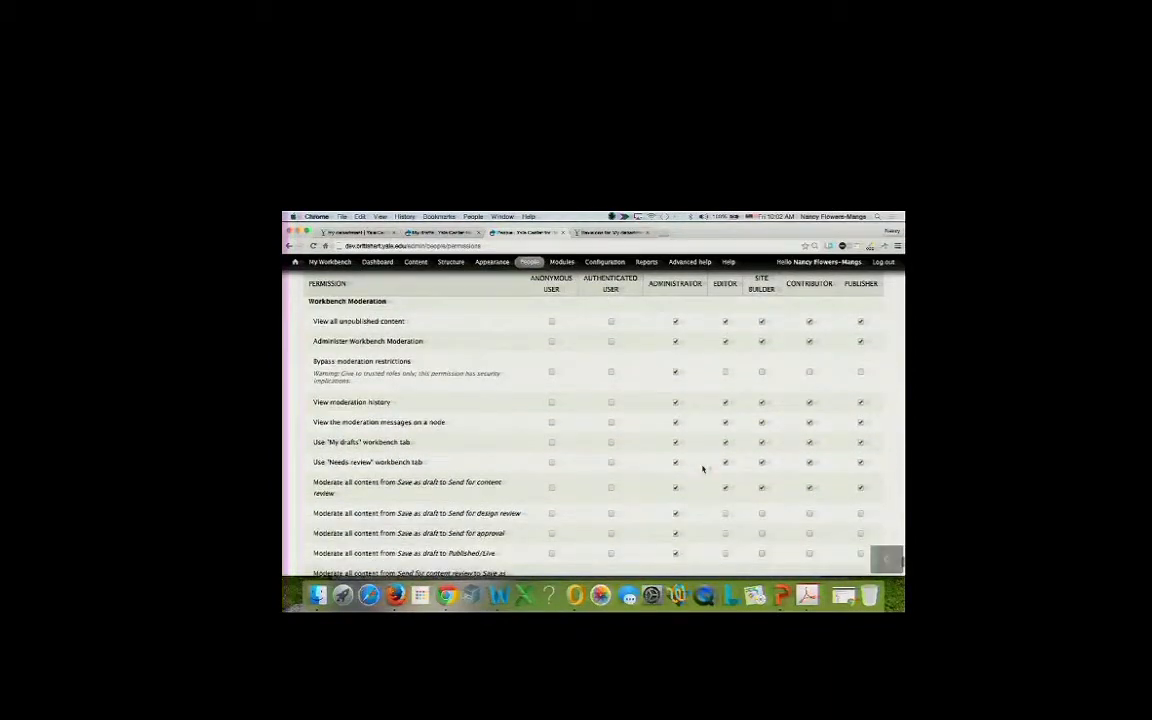
scroll(703, 469, "down", 1)
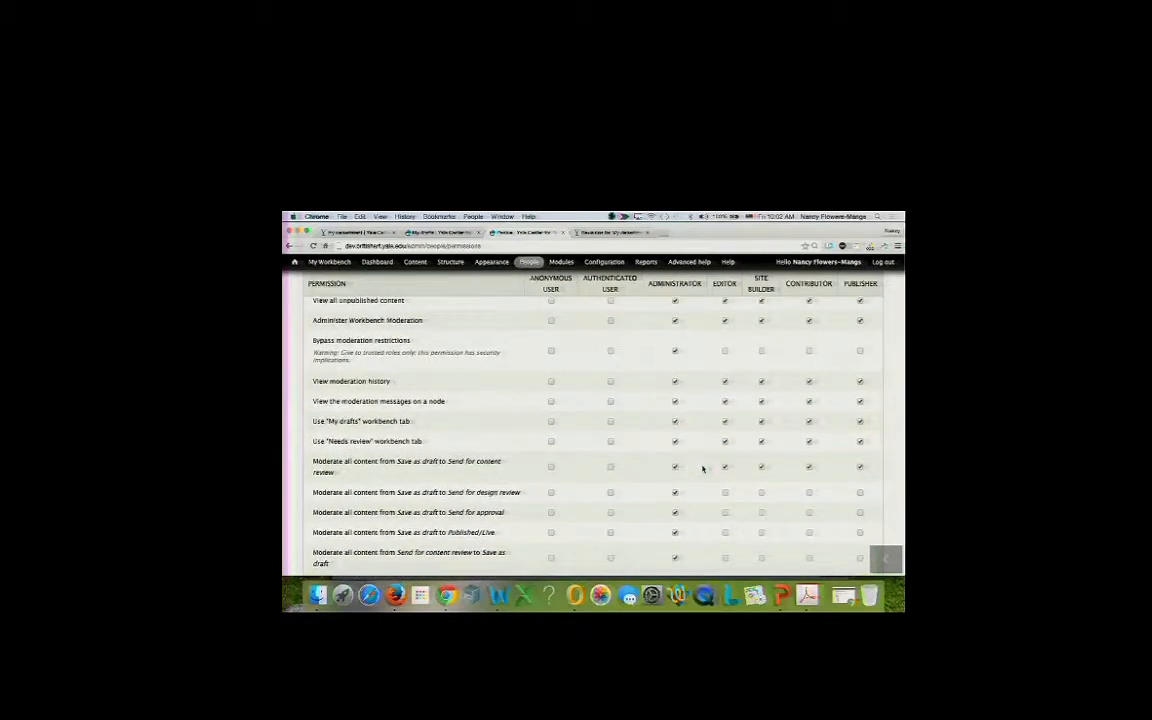
scroll(703, 469, "down", 2)
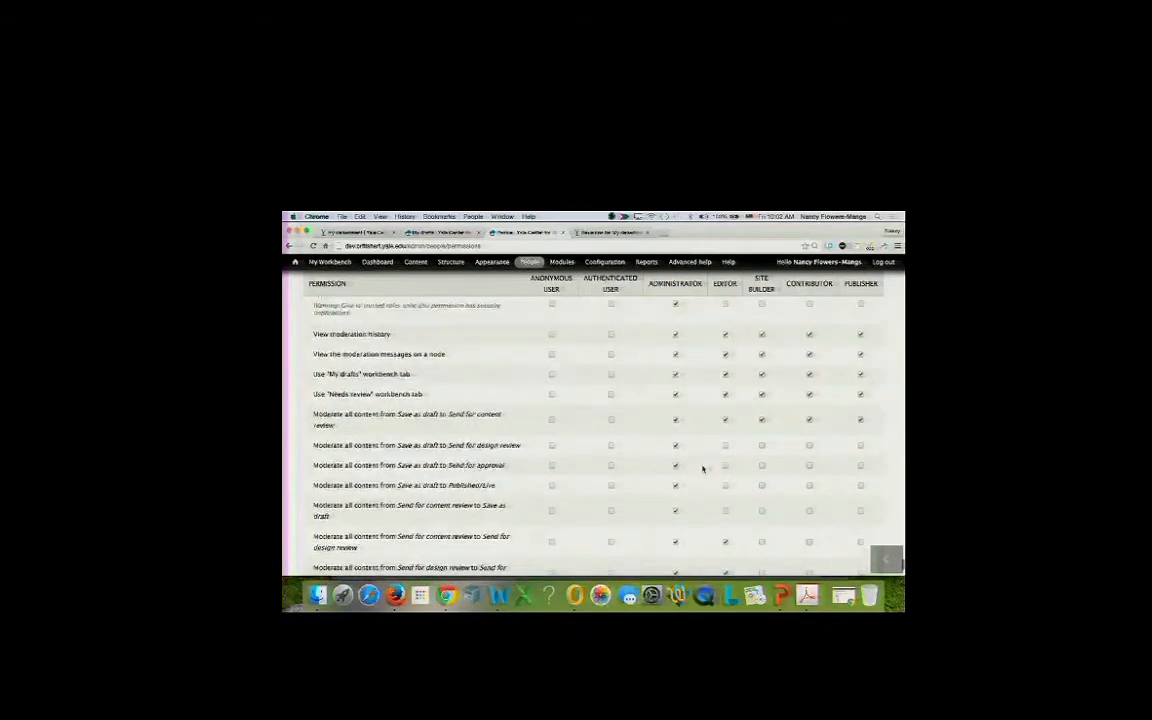
Save the permissions so Contributor and Publisher roles gain Access My Workbench.
scroll(703, 469, "up", 5)
scroll(703, 469, "up", 3)
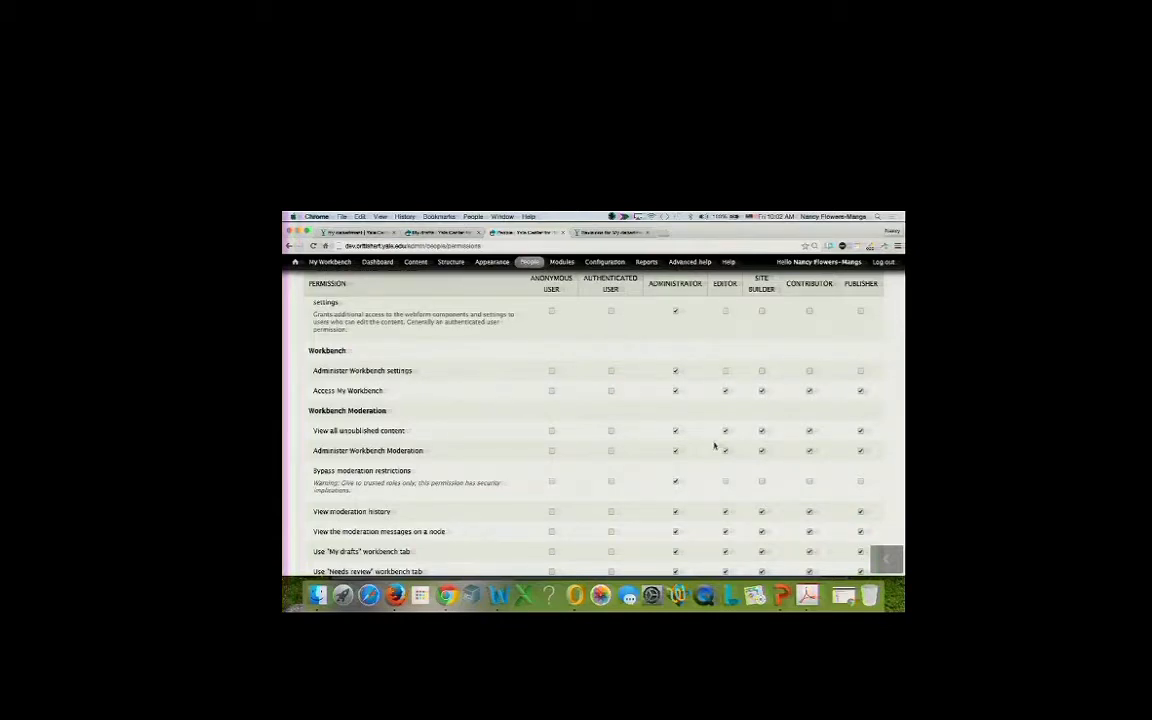
scroll(714, 446, "down", 10)
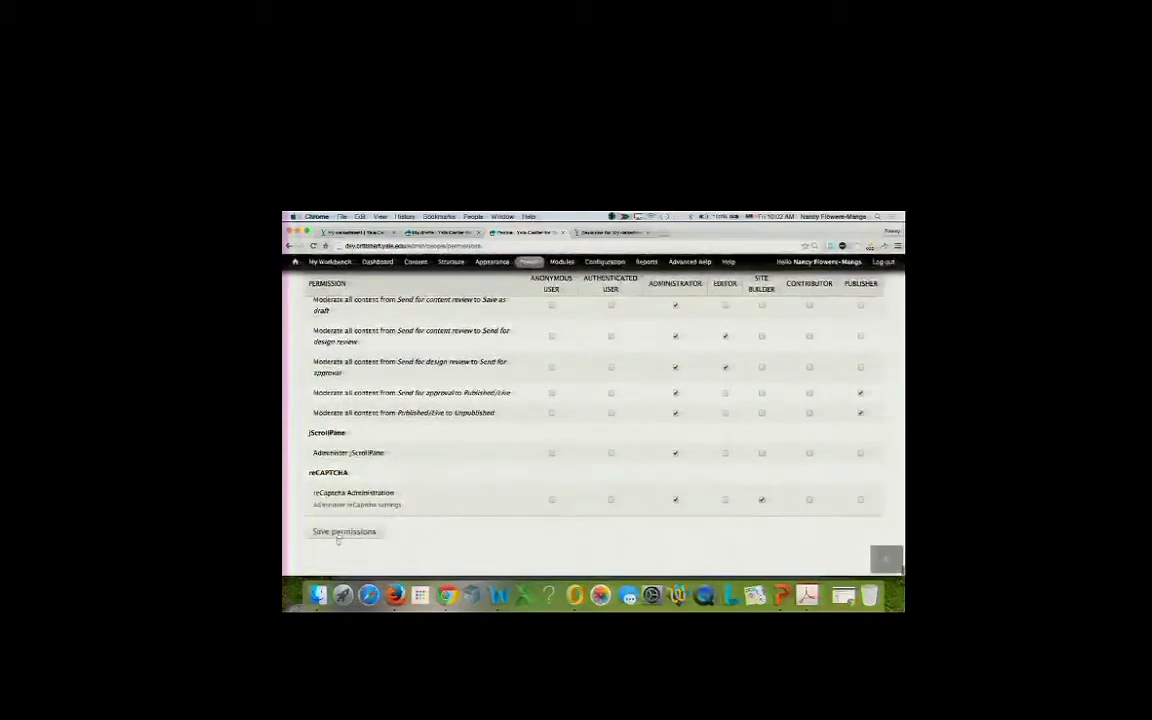
left_click(343, 531)
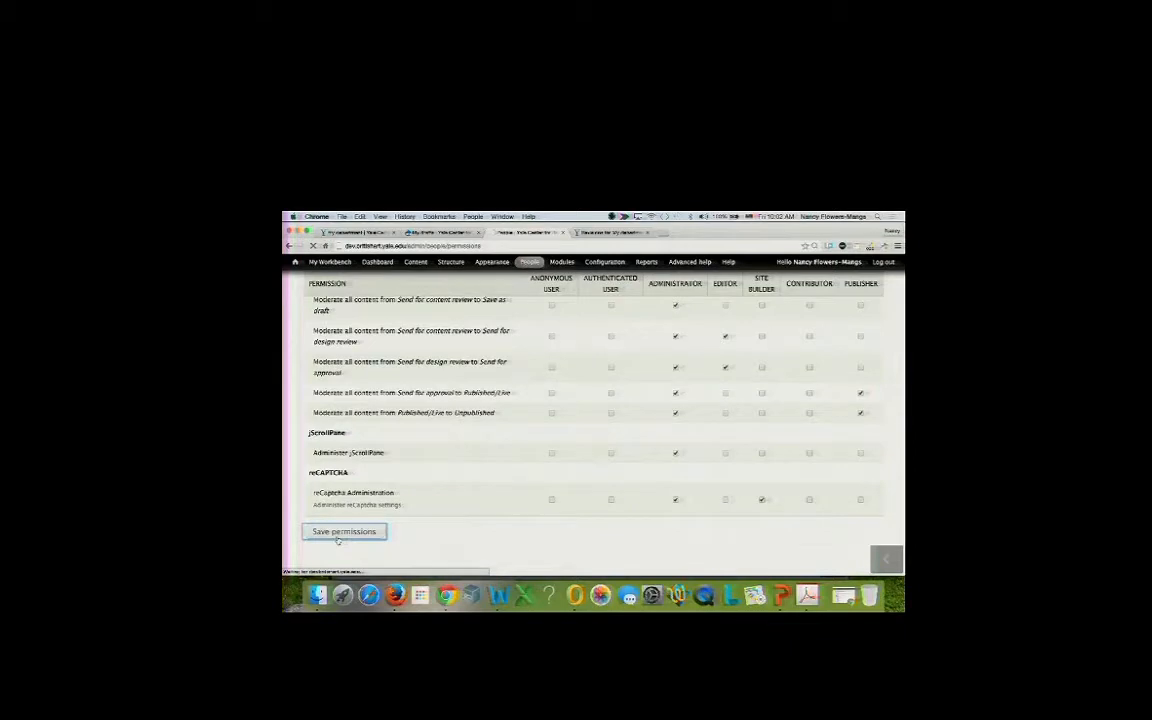
left_click(398, 590)
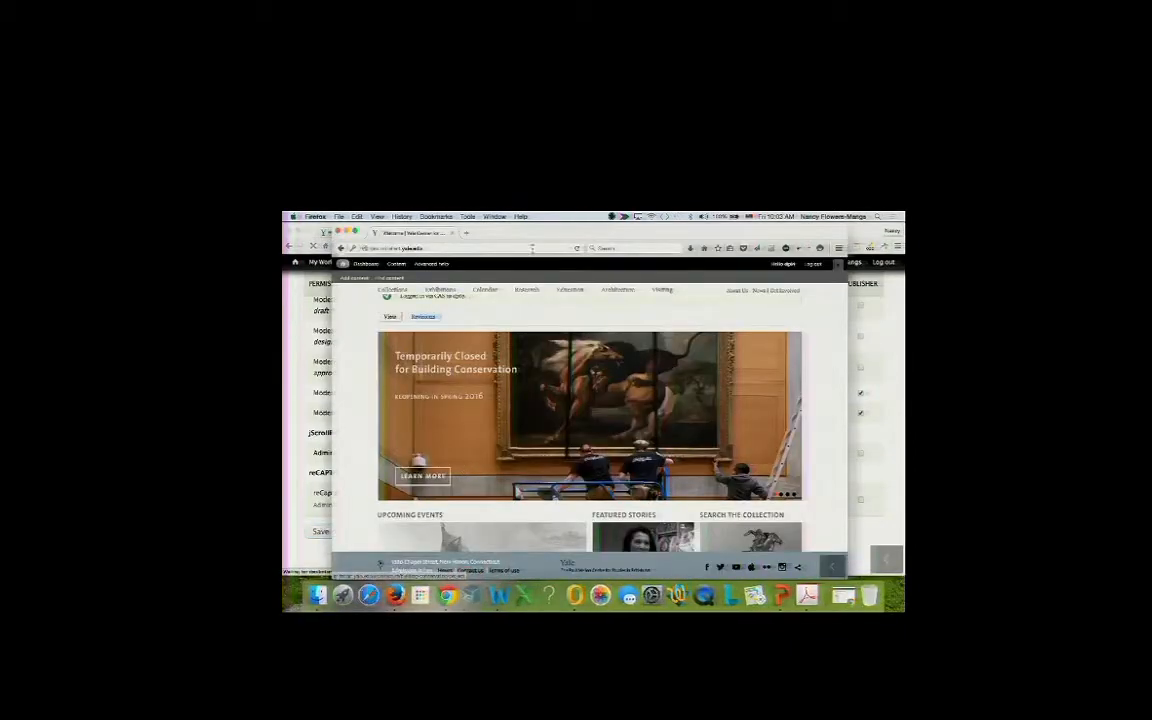
In the test user's Firefox, reload the site and start a new Departments item from My Workbench.
mouse_move(536, 236)
left_mouse_down()
mouse_move(536, 306)
mouse_move(548, 290)
mouse_move(545, 245)
left_mouse_up()
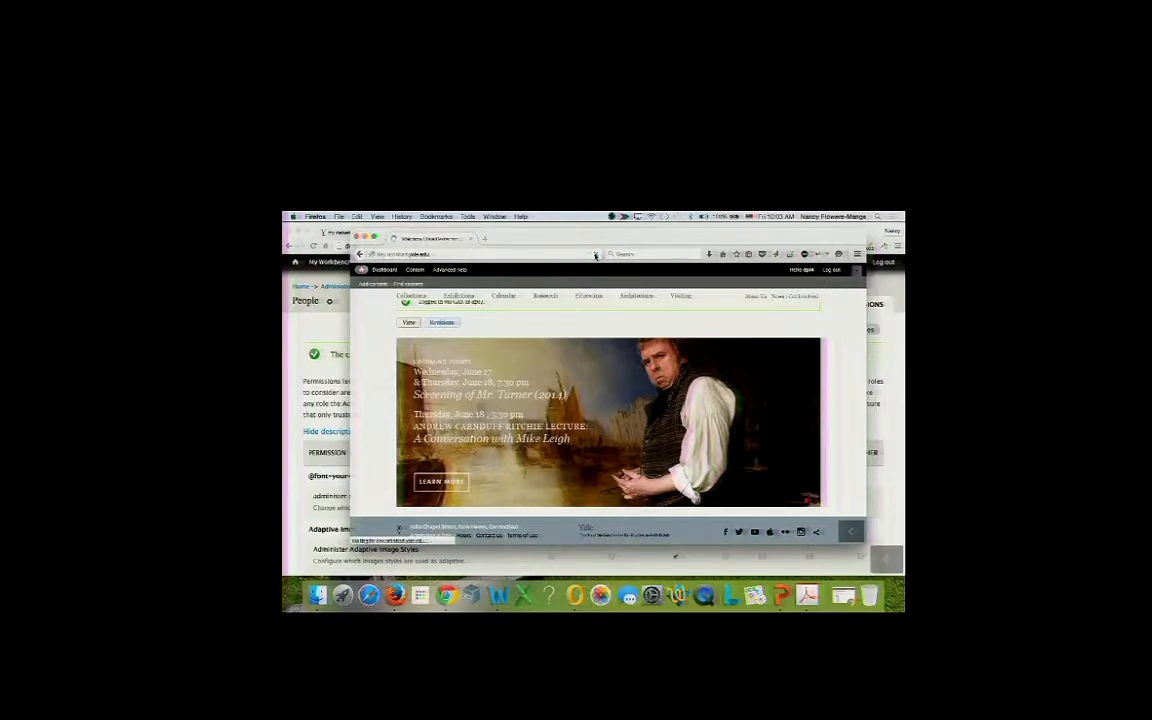
left_click(595, 254)
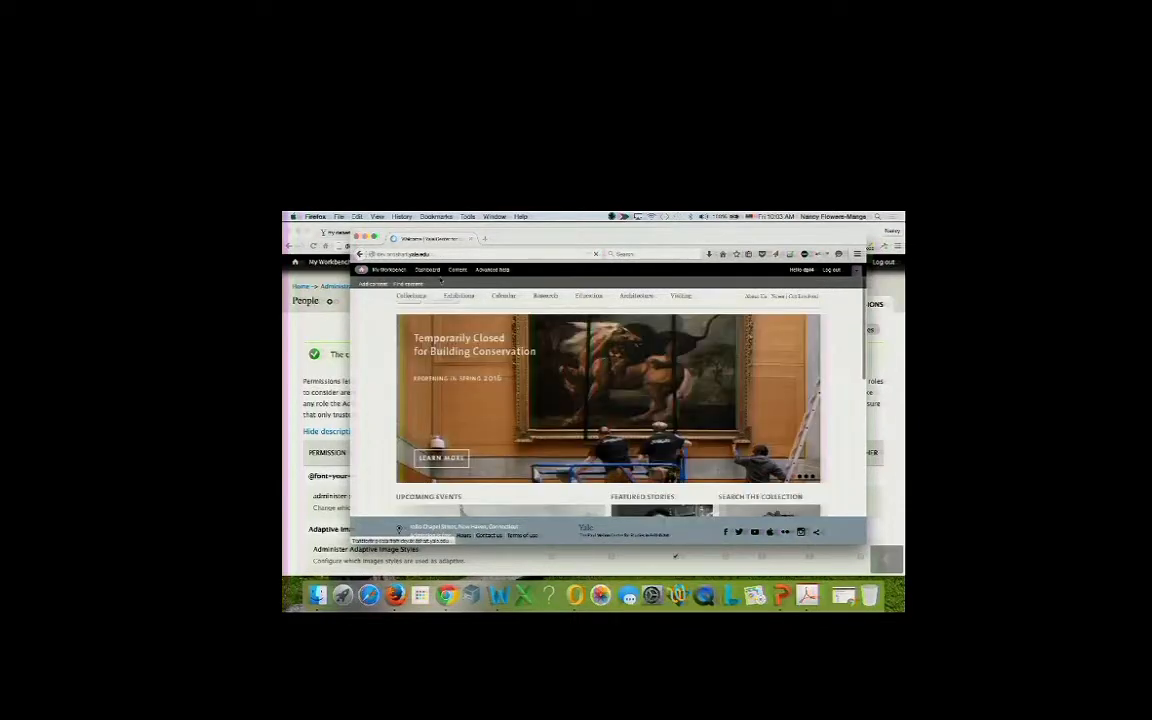
left_click(386, 275)
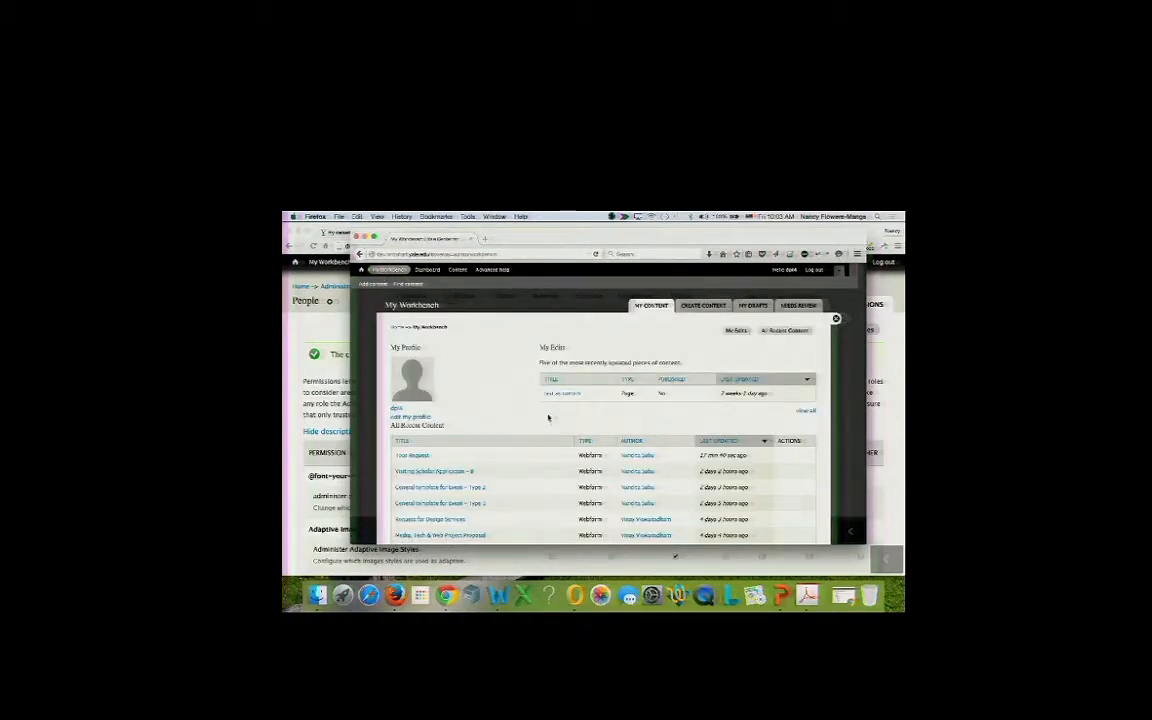
left_click(713, 309)
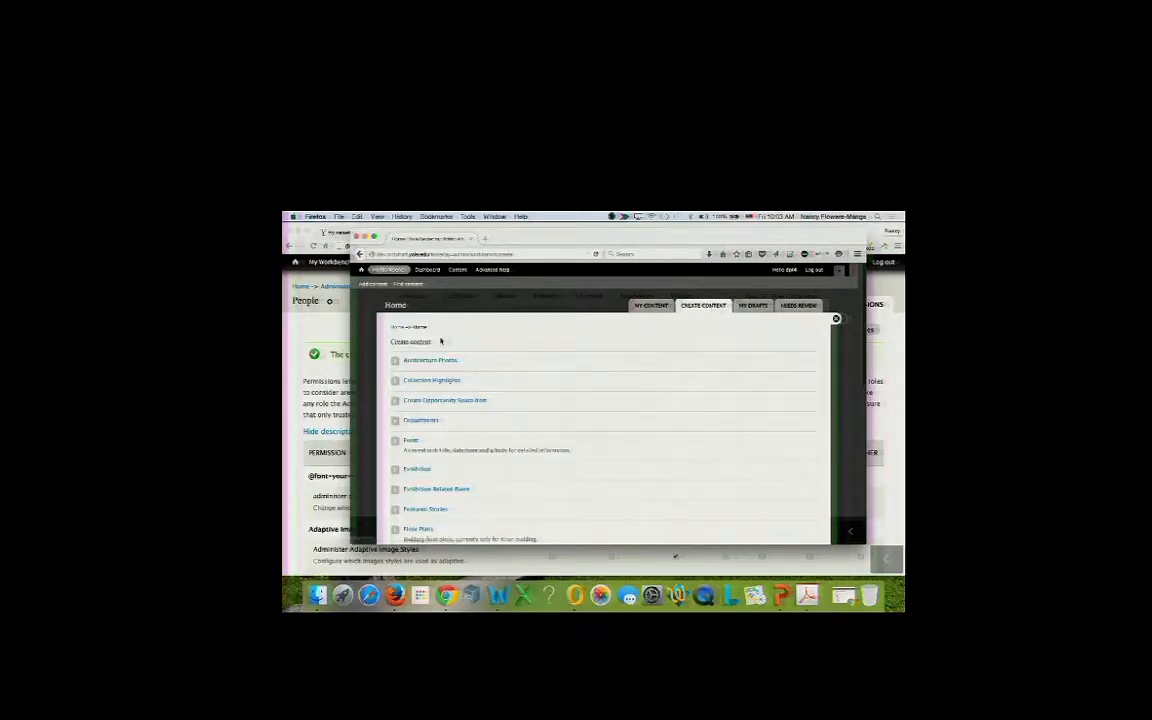
left_click(420, 421)
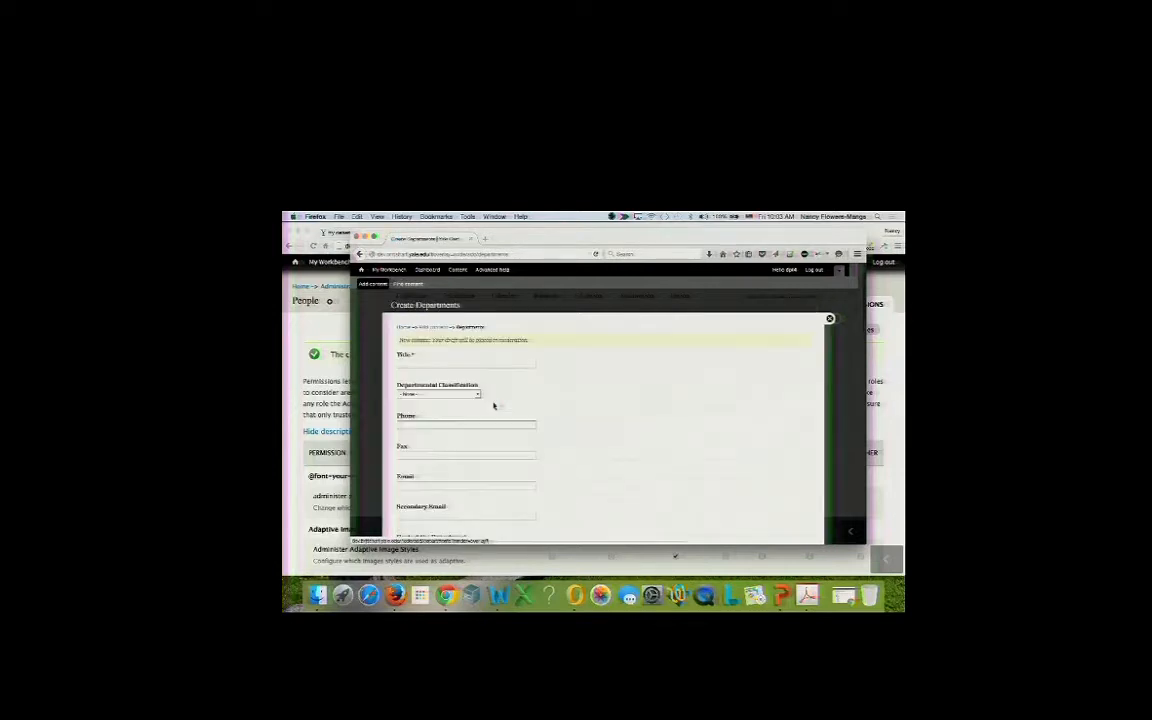
Give the department a test title ('this is a…') and classify it as Finance and Administration.
scroll(493, 405, "down", 1)
left_click(491, 354)
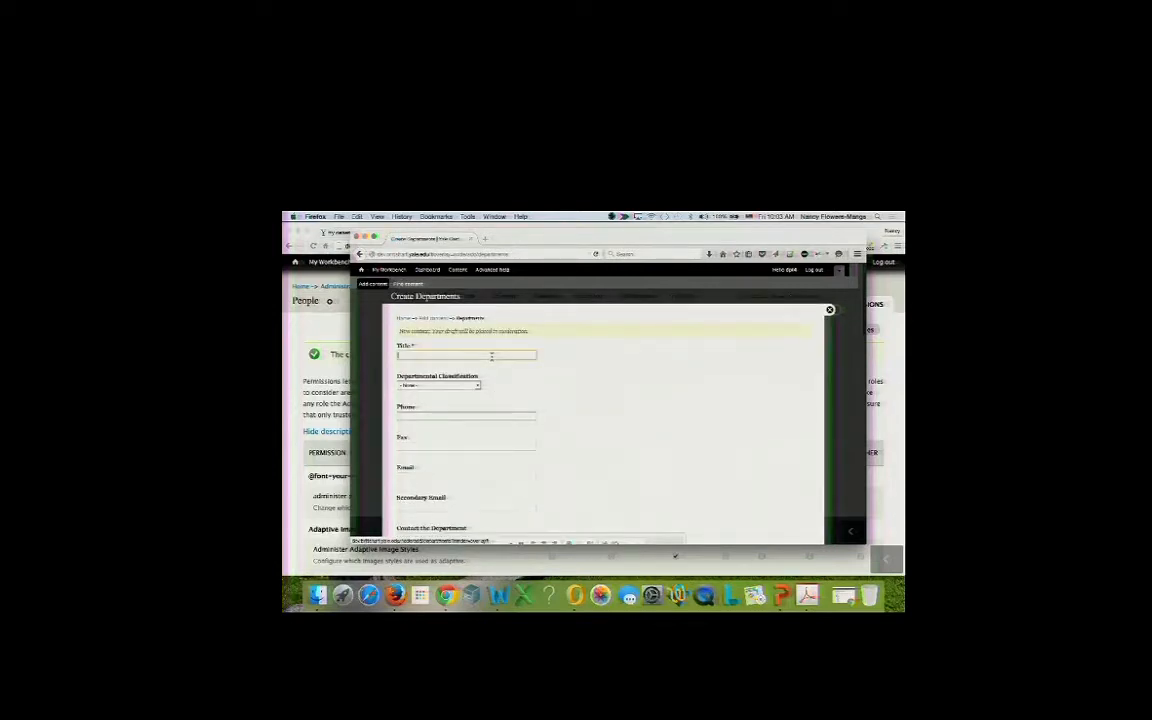
type("this is a")
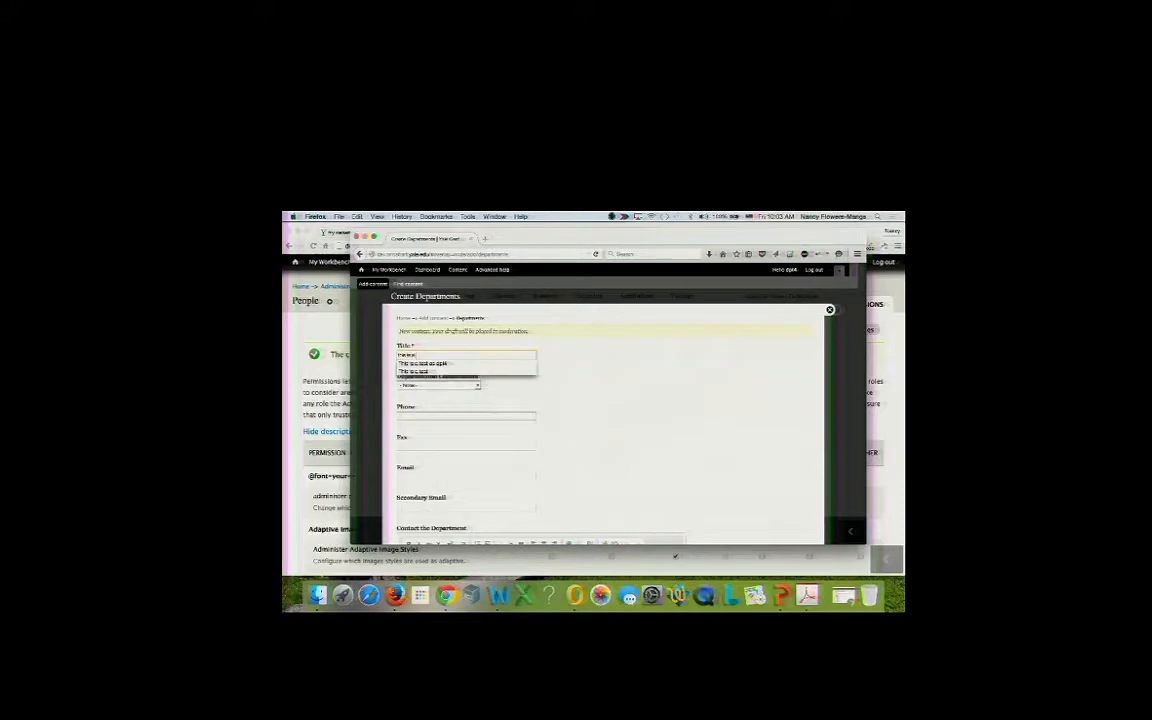
left_click(462, 363)
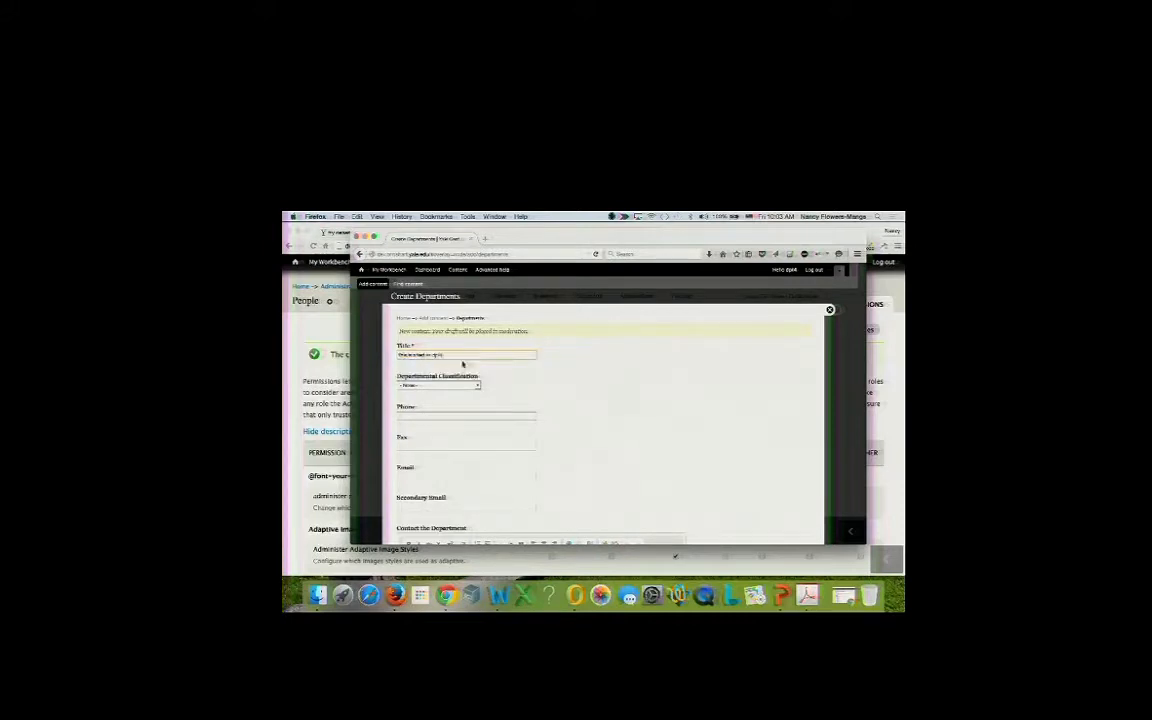
scroll(462, 389, "down", 2)
left_click(465, 328)
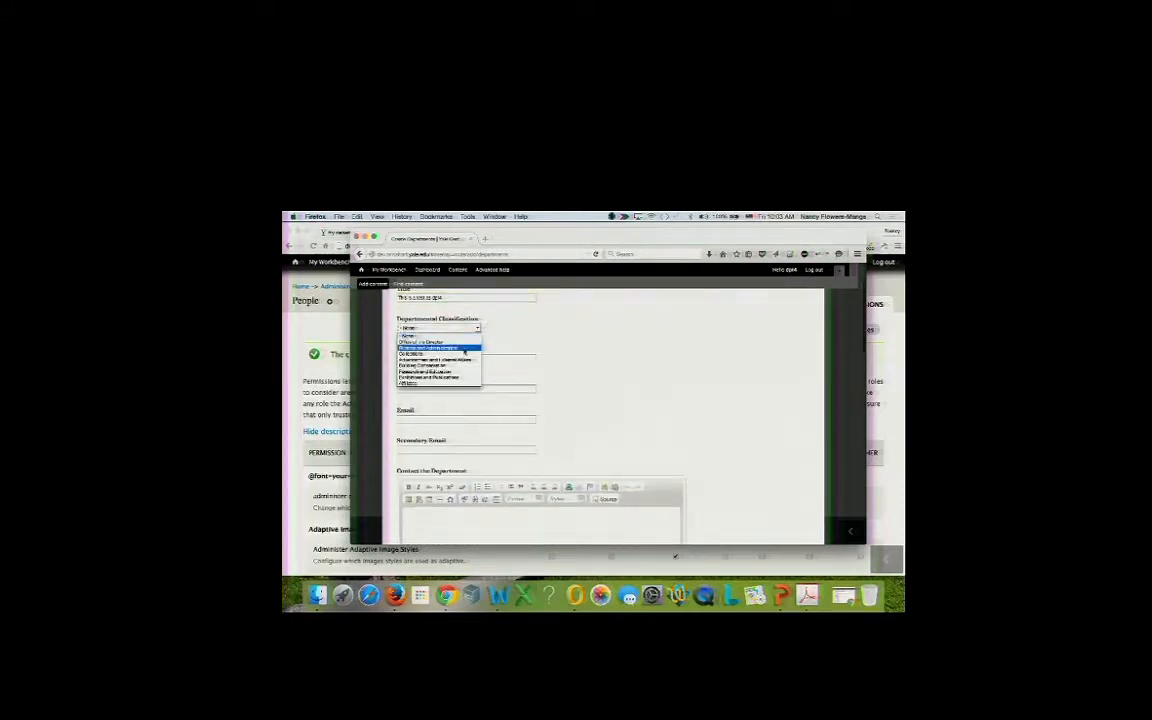
left_click(463, 350)
Keep the moderation state on Save as draft and save the department.
scroll(463, 345, "down", 5)
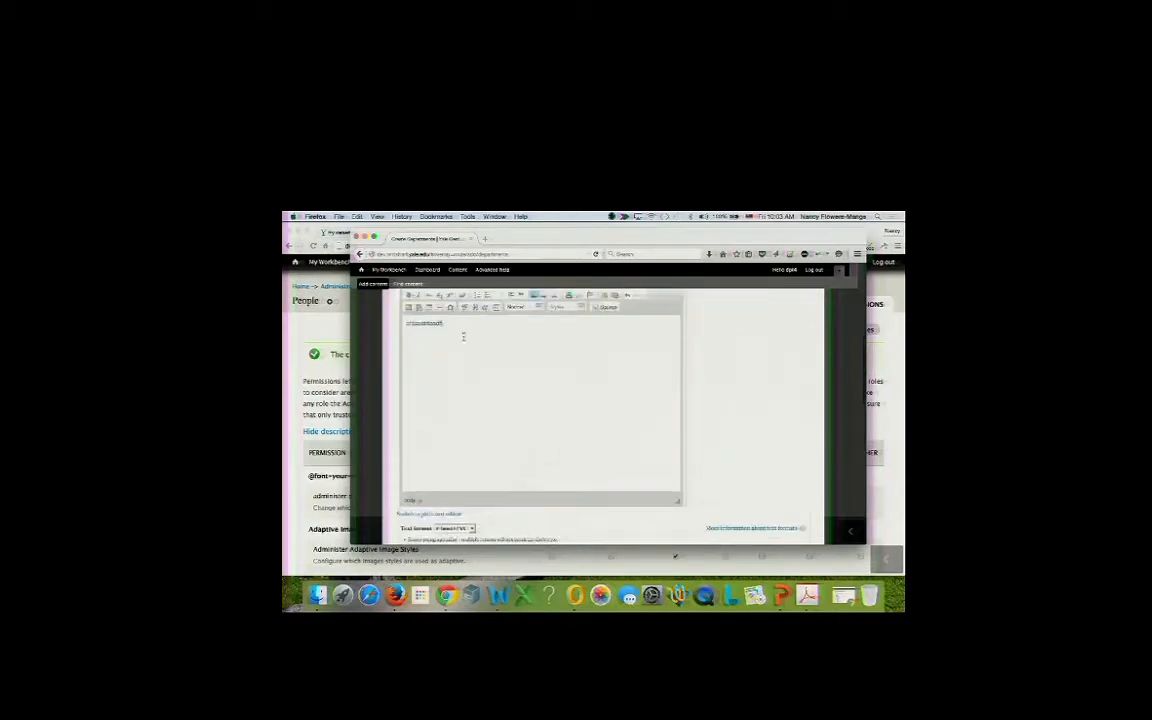
scroll(463, 345, "down", 5)
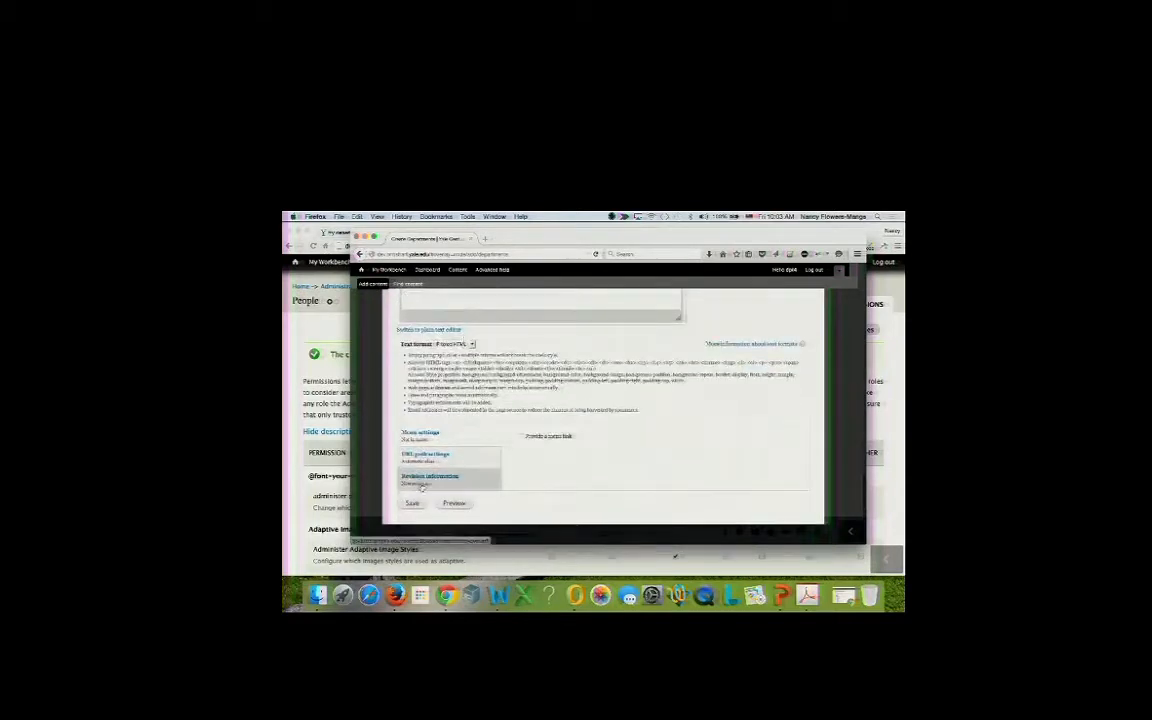
scroll(463, 340, "down", 5)
left_click(679, 398)
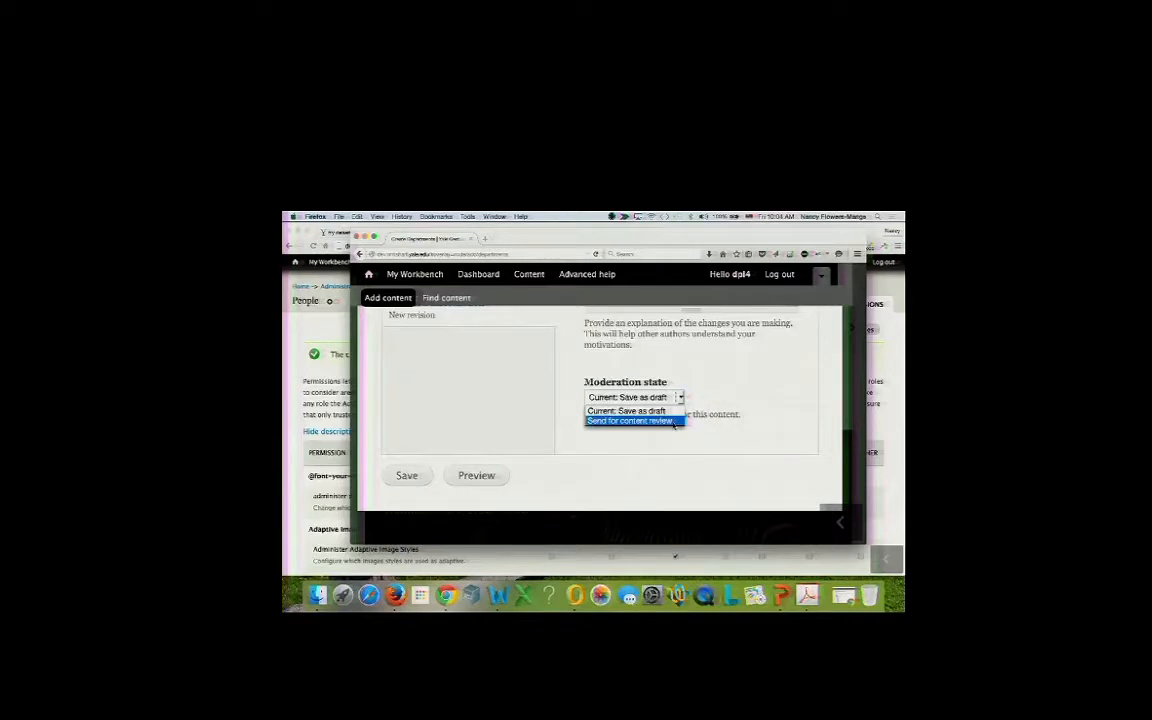
left_click(666, 408)
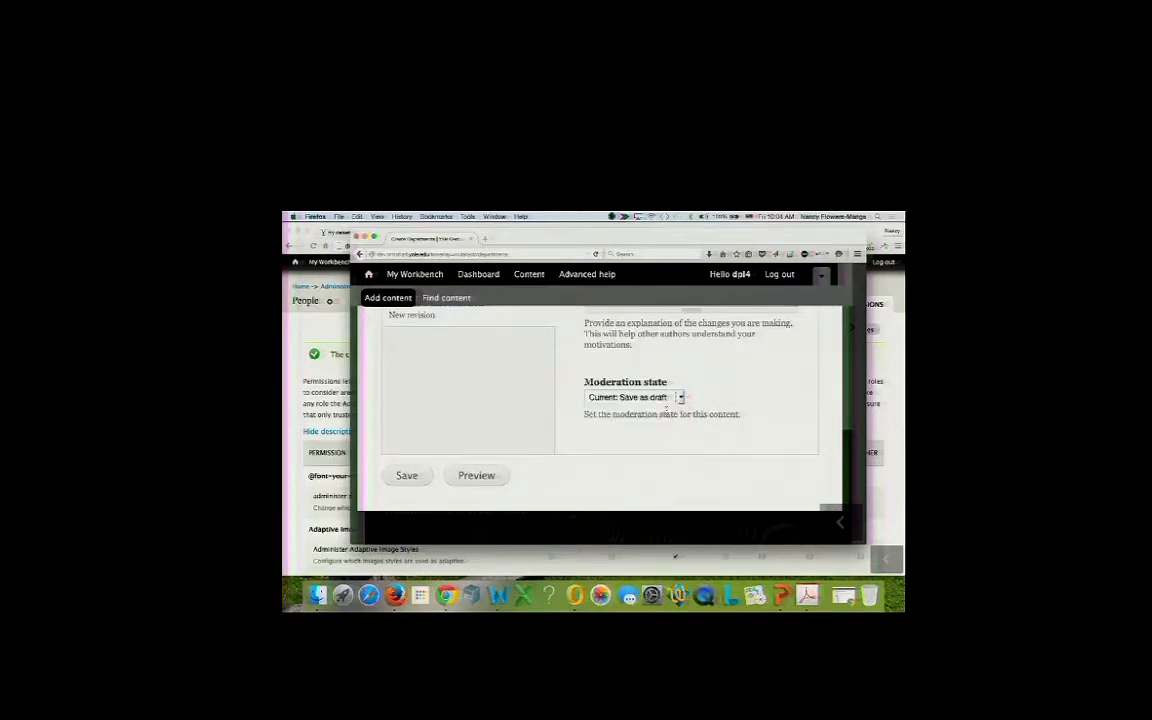
left_click(418, 477)
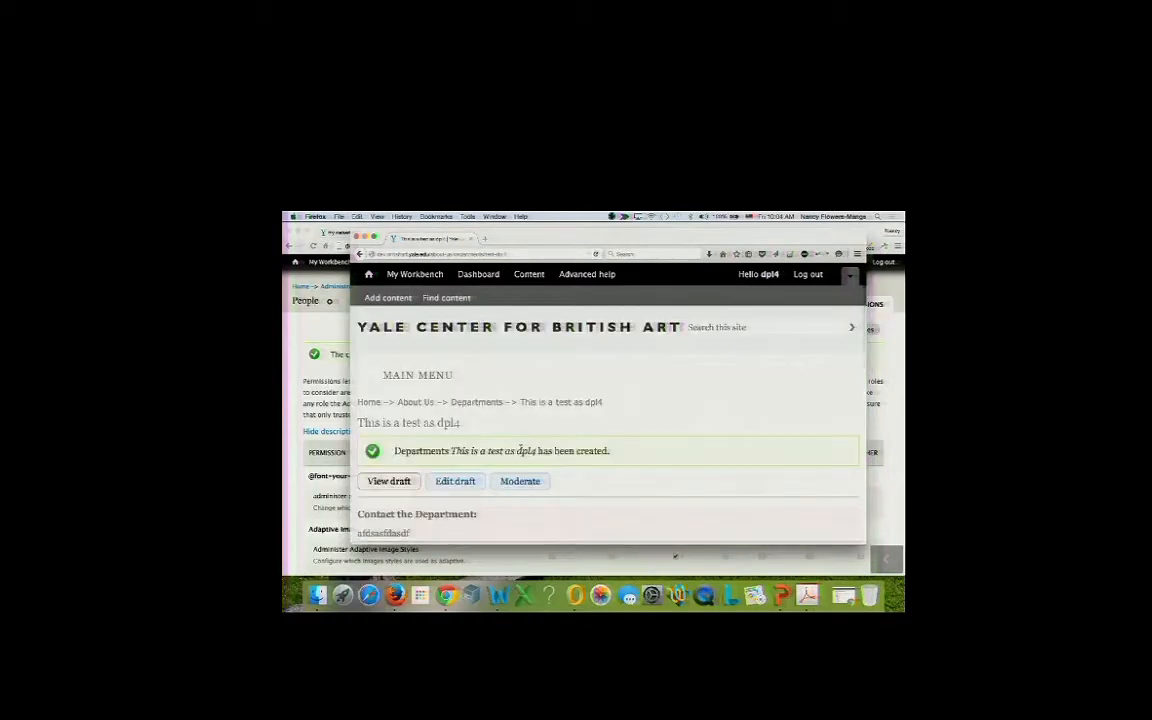
Open the new department draft for editing.
scroll(520, 450, "down", 3)
scroll(520, 450, "down", 2)
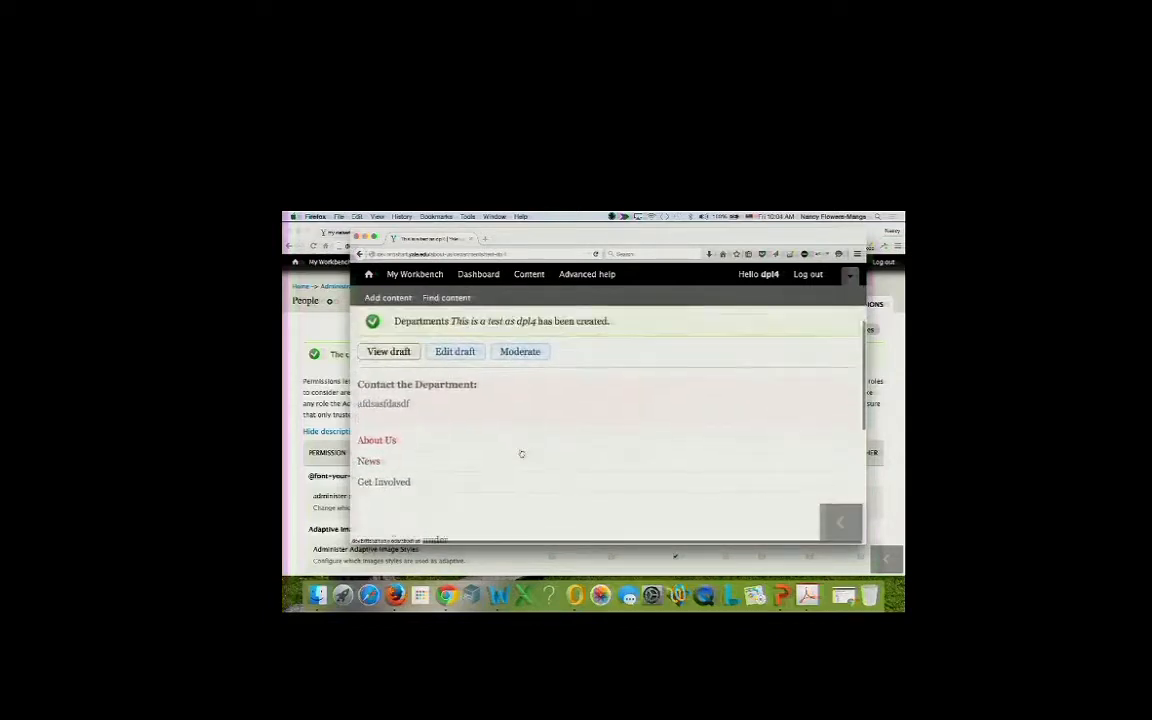
scroll(521, 454, "down", 1)
scroll(522, 455, "up", 5)
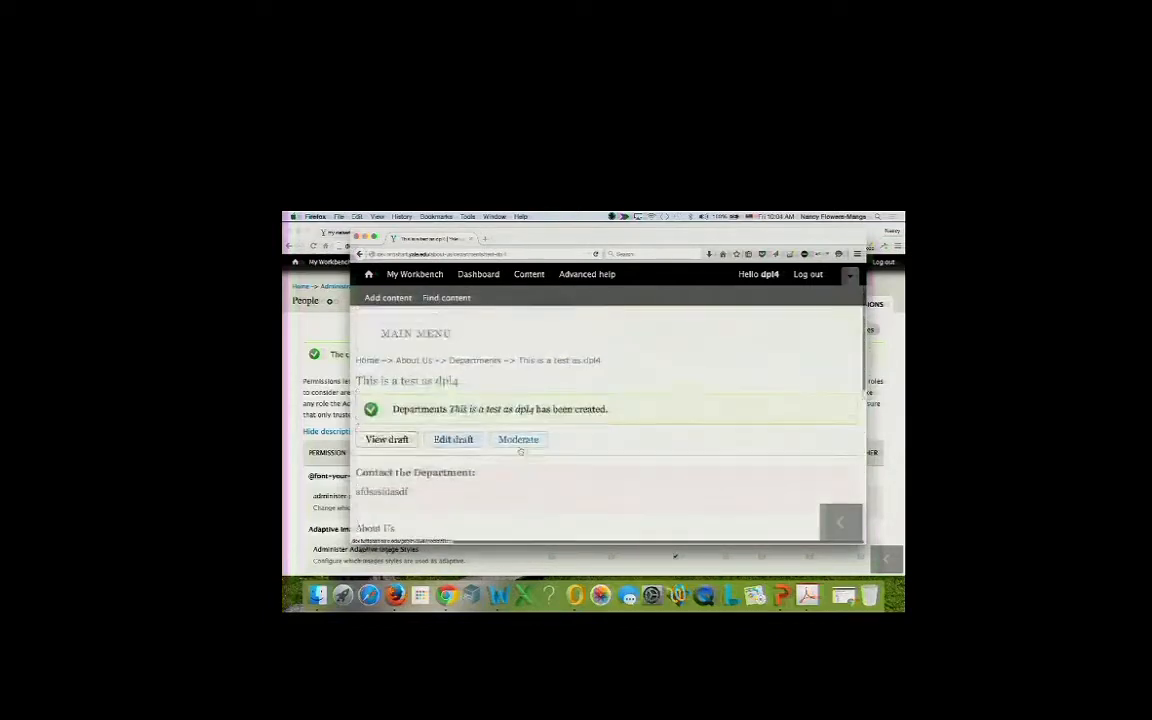
left_click(456, 440)
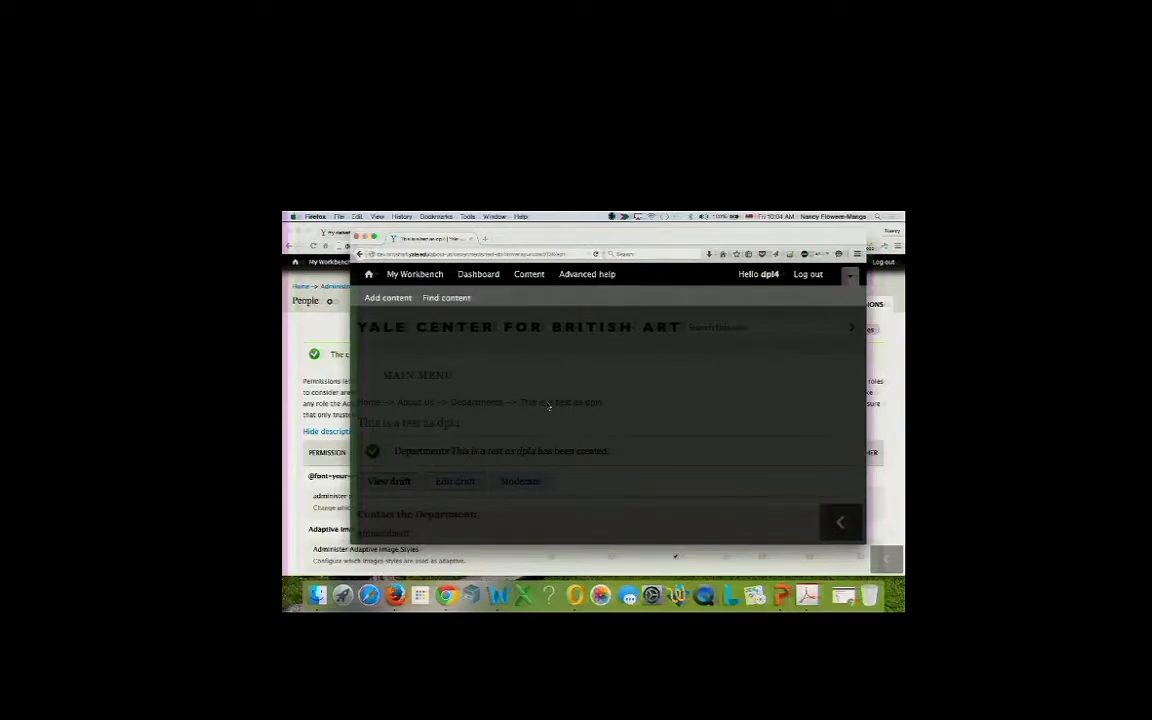
In Revision information, change the moderation state to Send for content review and save.
scroll(548, 405, "down", 10)
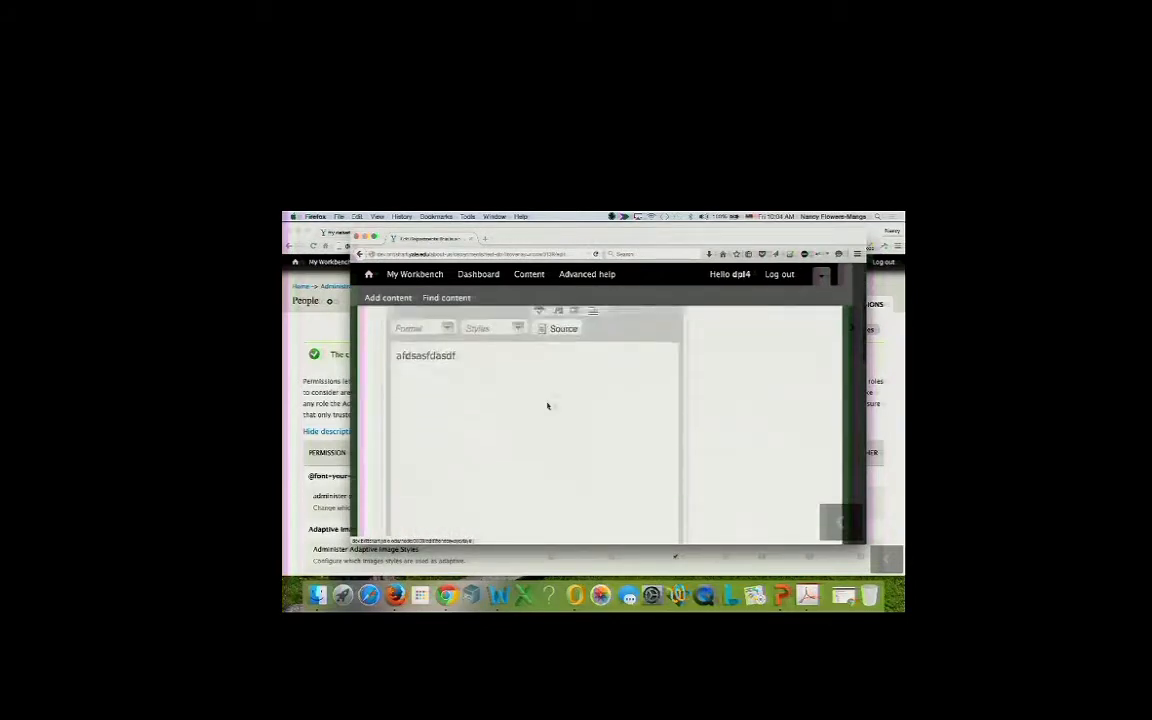
scroll(548, 405, "down", 10)
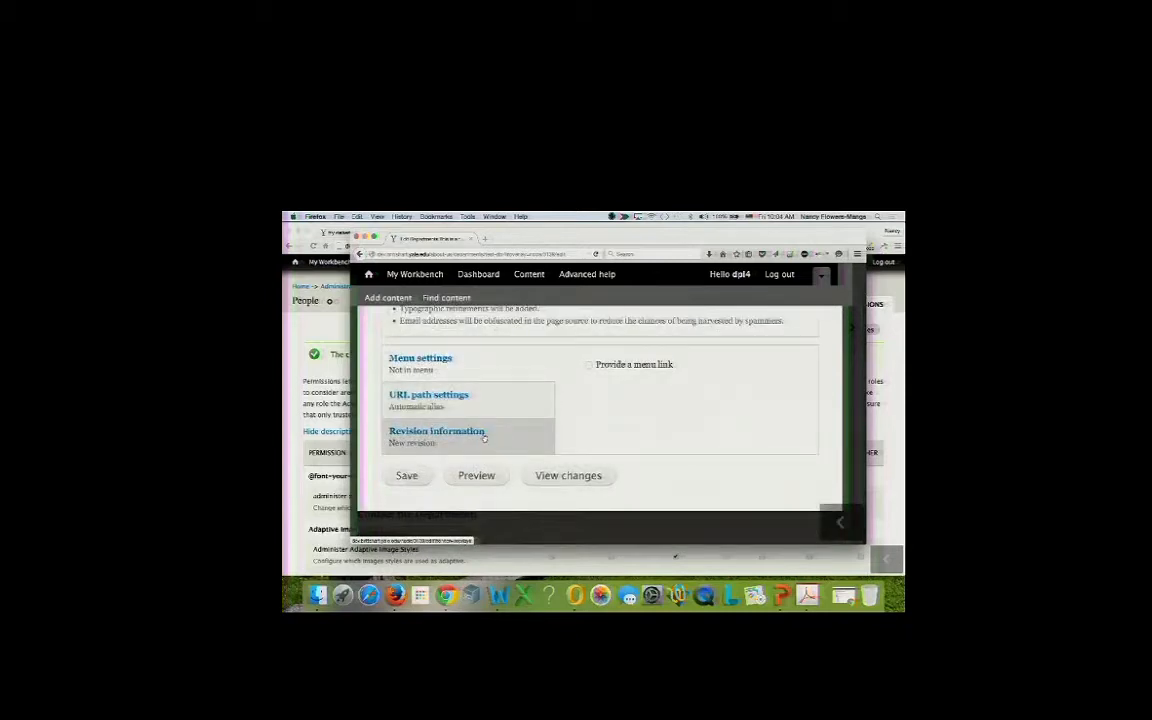
left_click(482, 440)
scroll(636, 413, "down", 3)
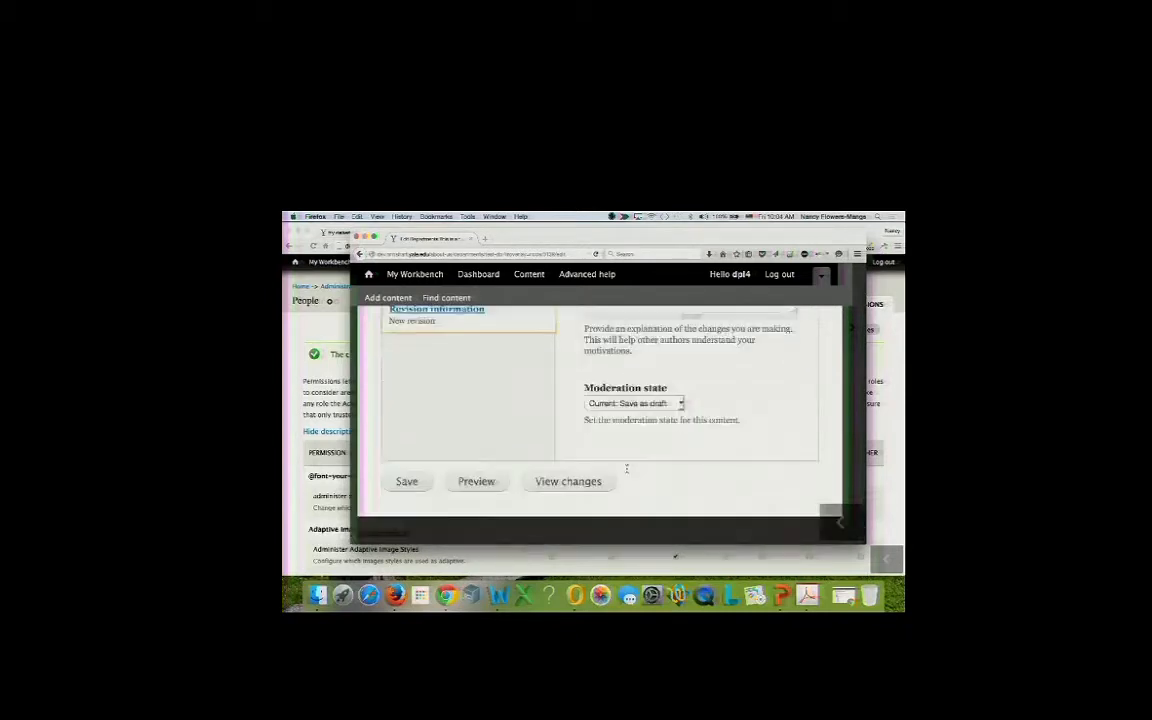
left_click(641, 398)
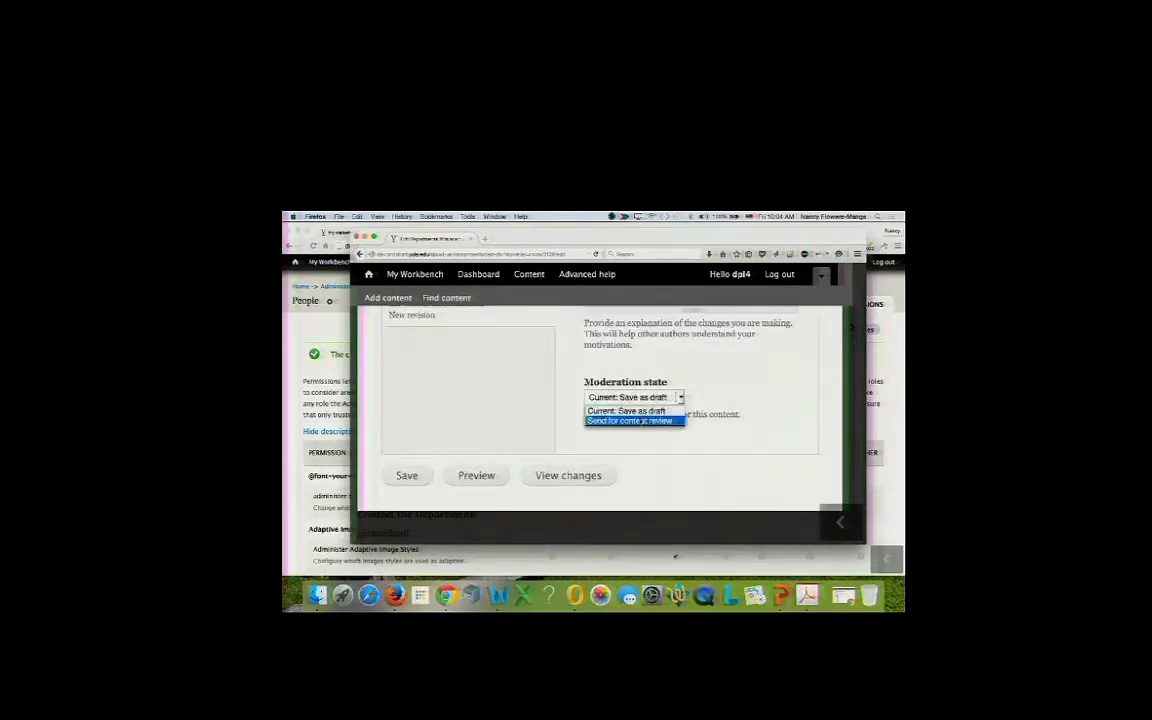
left_click(640, 420)
left_click(407, 476)
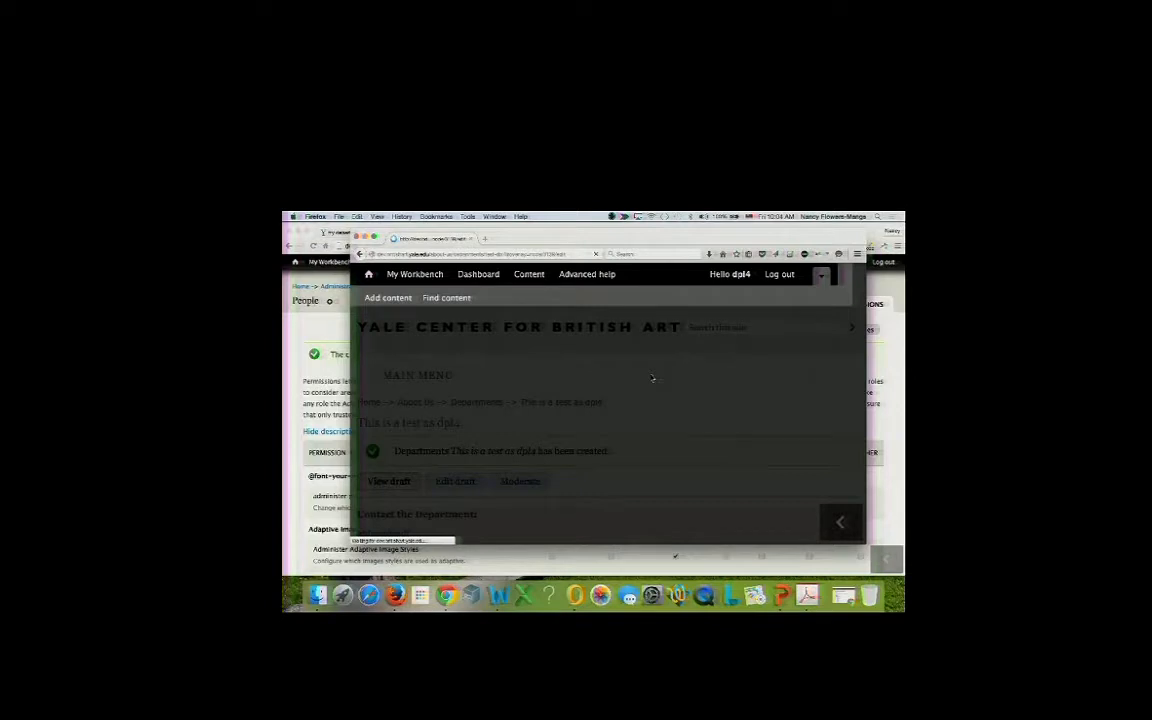
Reopen the test draft's edit form and review its revision log message and moderation settings.
scroll(651, 377, "down", 2)
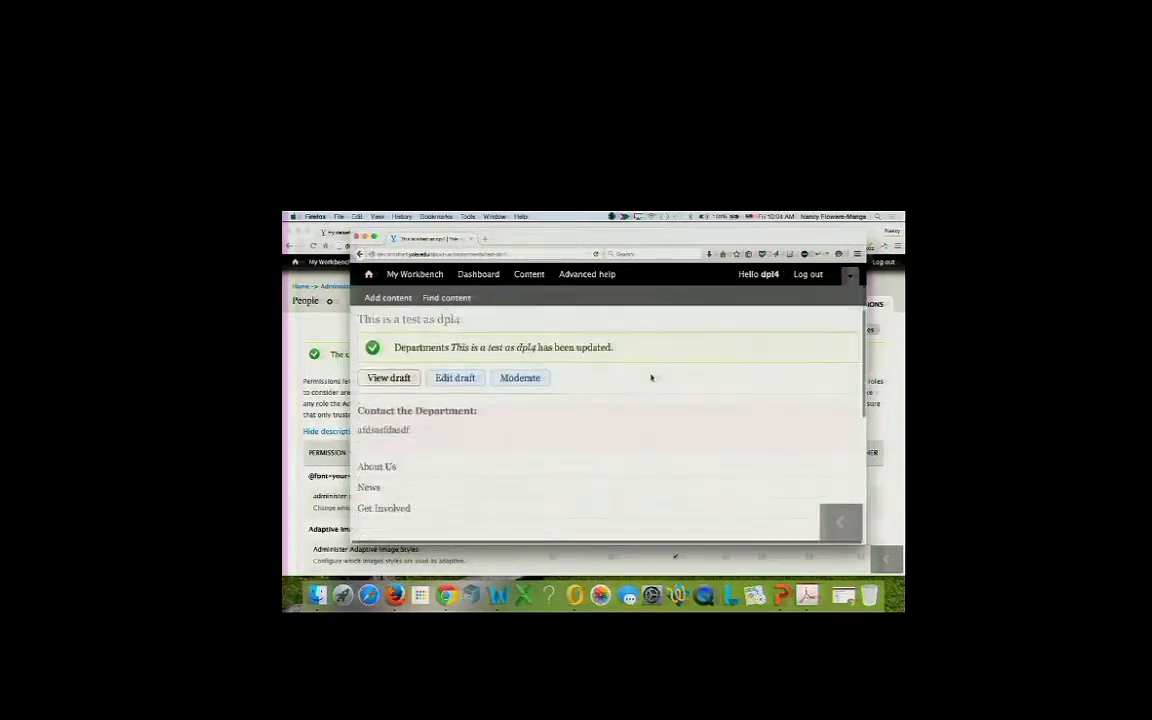
scroll(651, 377, "up", 2)
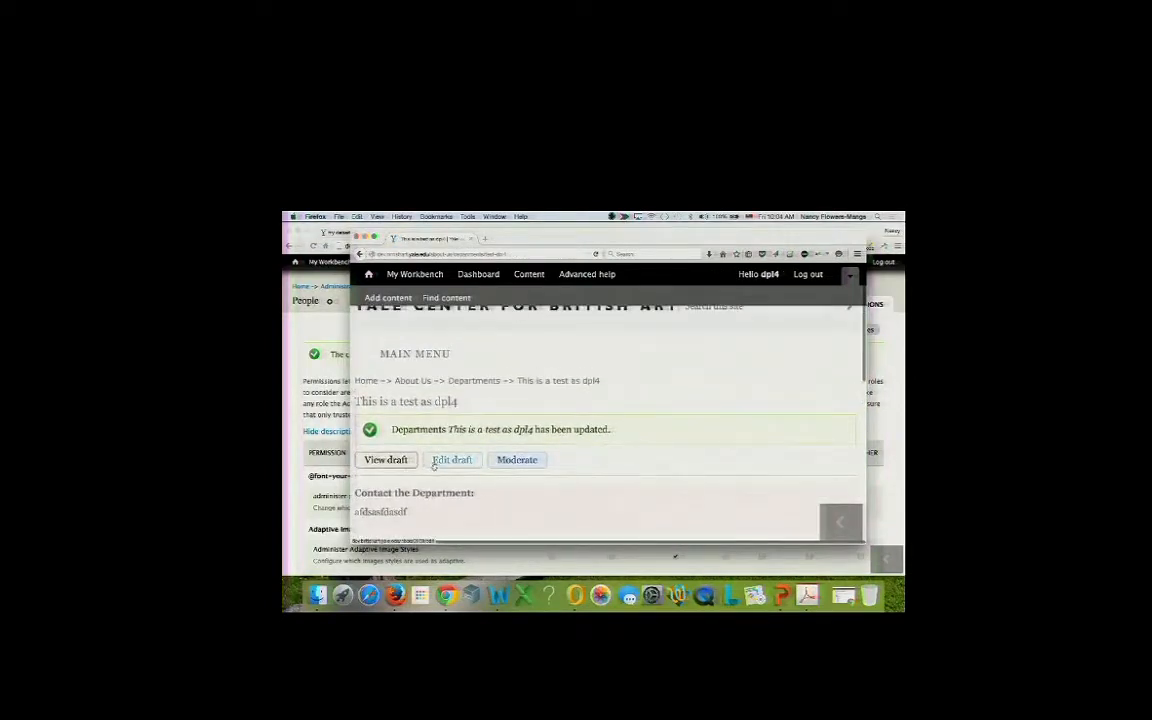
left_click(435, 464)
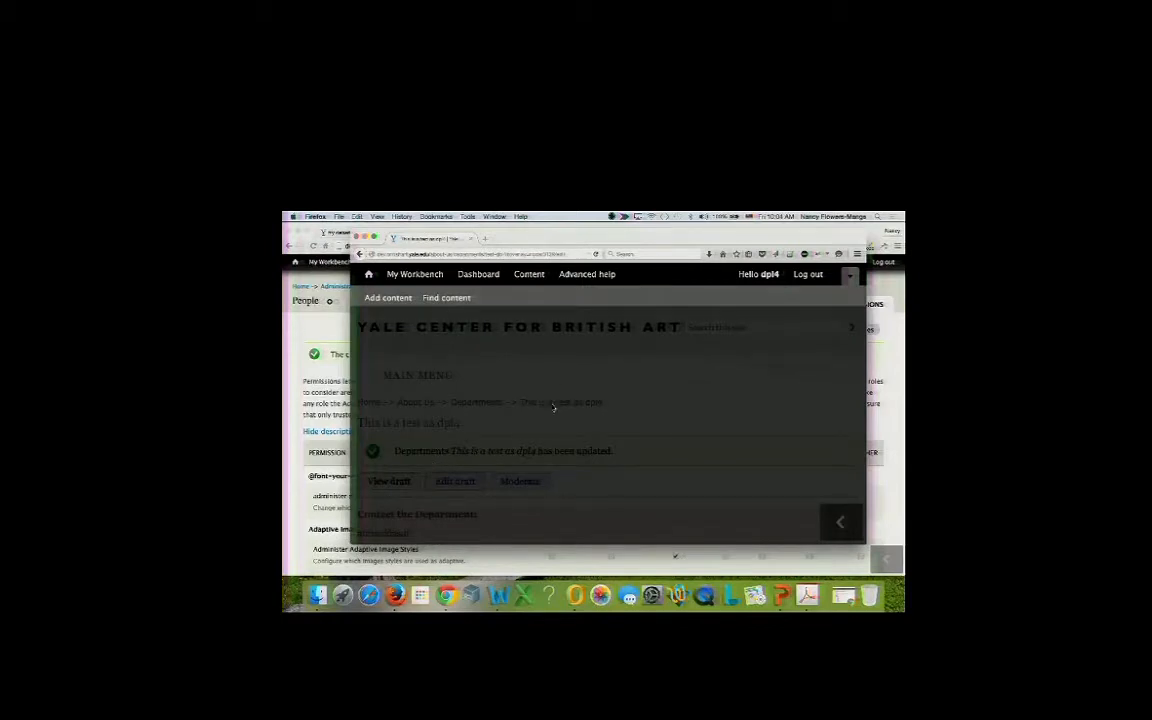
scroll(551, 404, "down", 15)
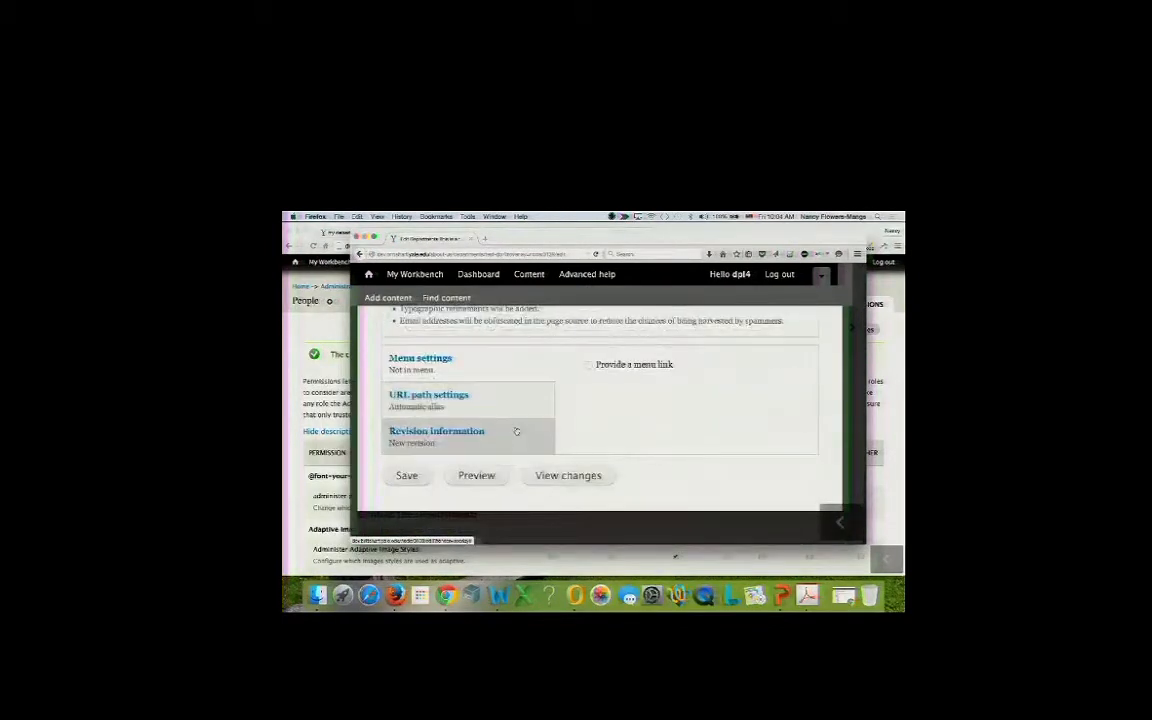
left_click(514, 432)
scroll(588, 438, "down", 2)
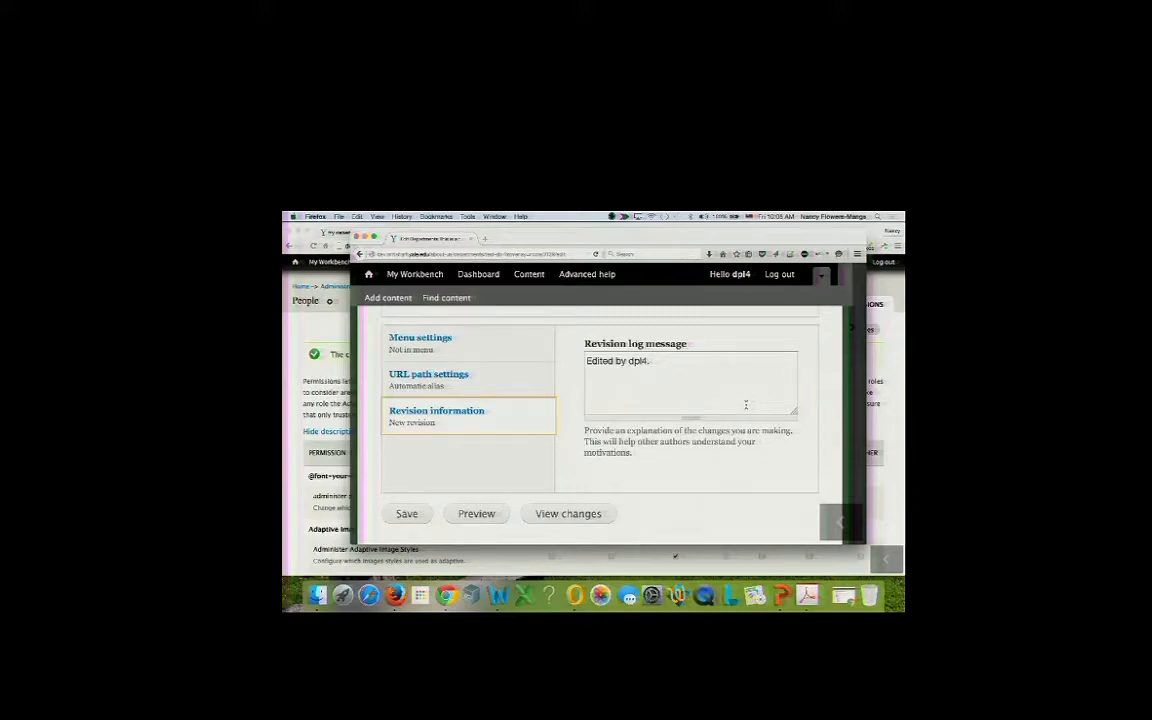
scroll(680, 415, "down", 2)
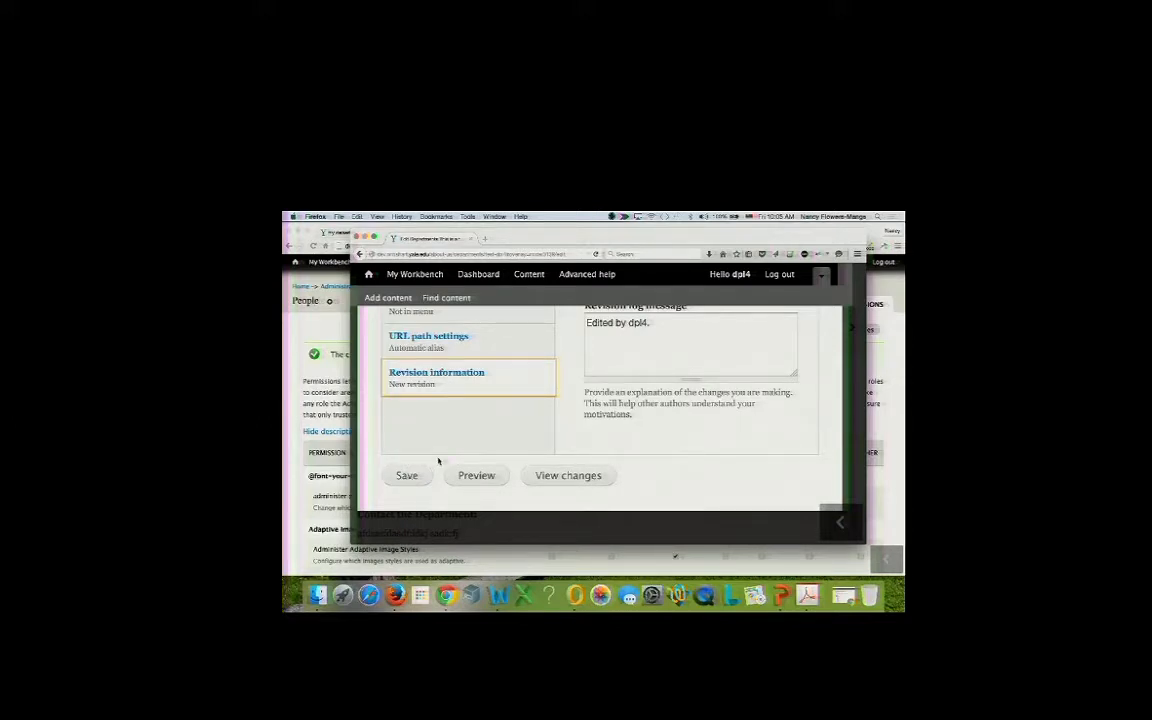
scroll(450, 468, "up", 10)
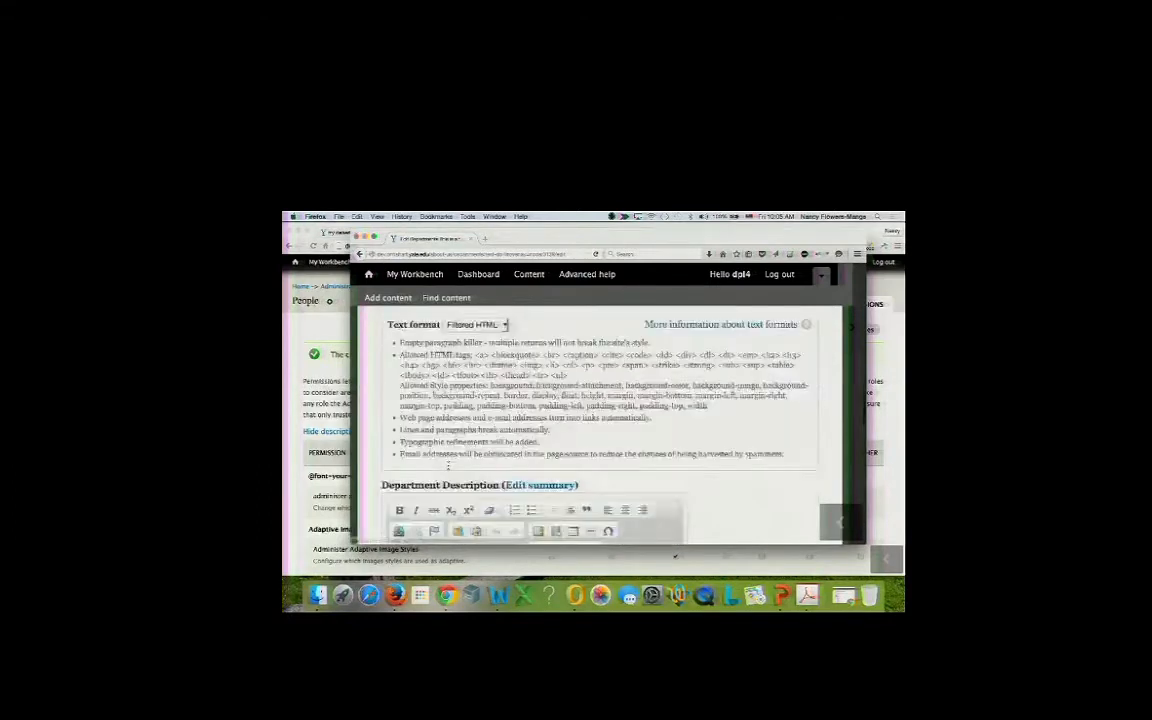
scroll(447, 464, "up", 10)
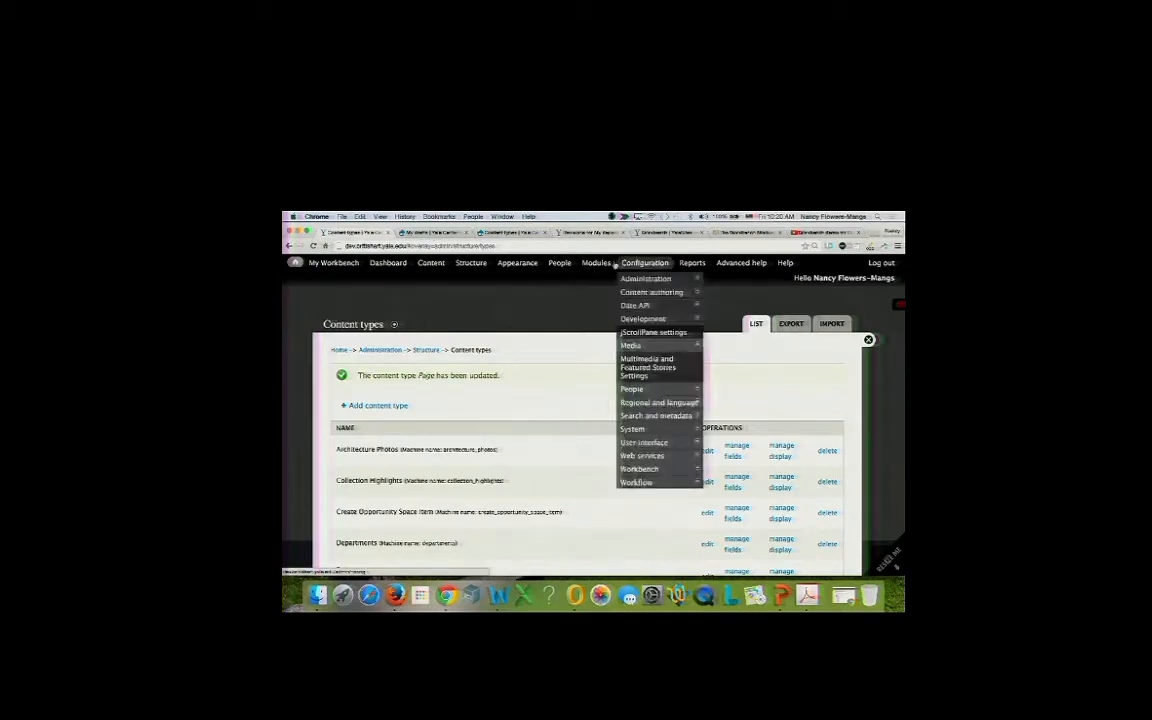
mouse_move(606, 263)
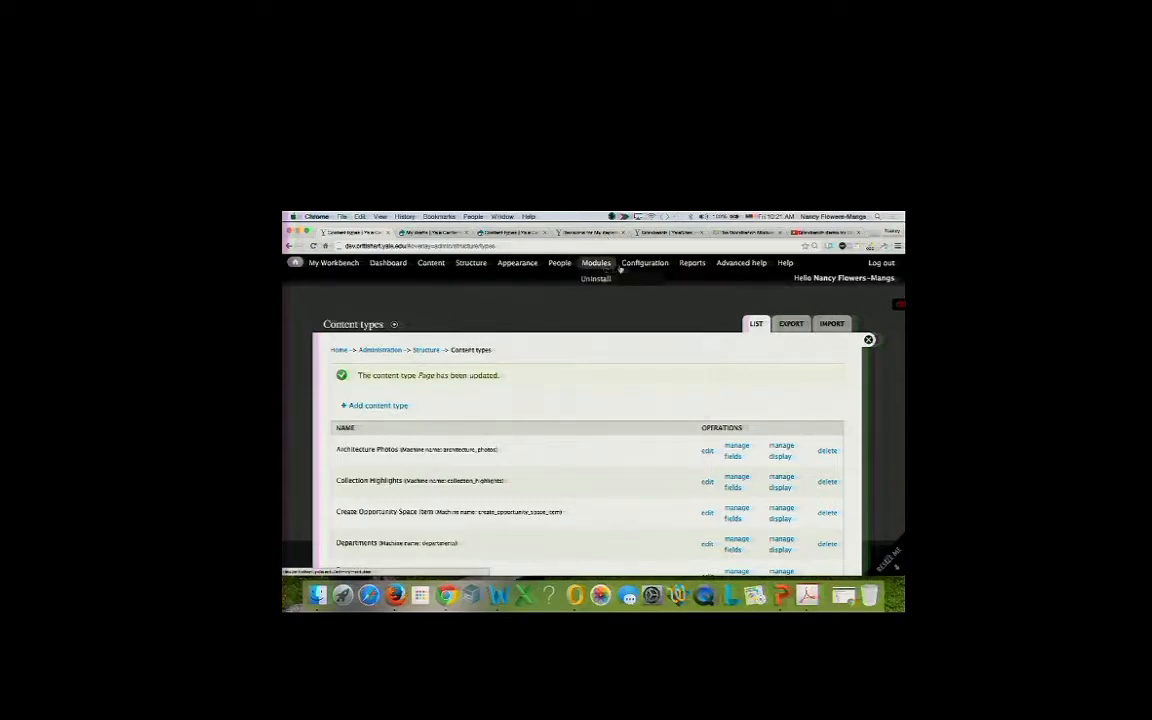
mouse_move(648, 266)
mouse_move(637, 470)
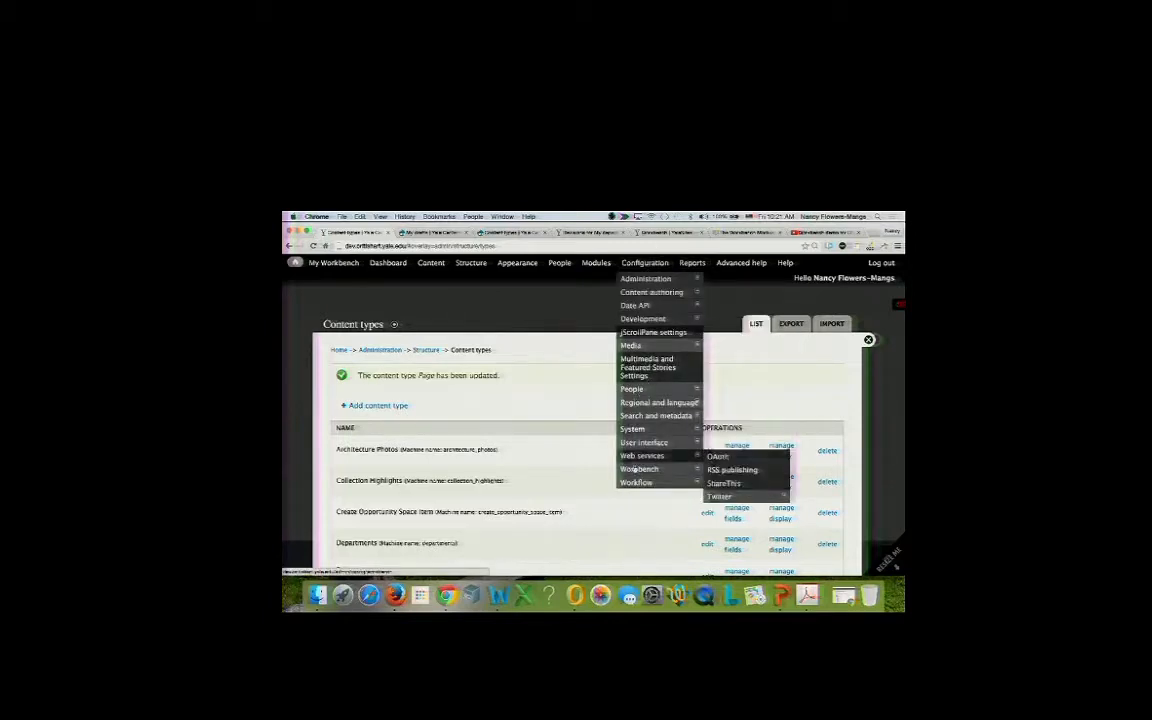
mouse_move(717, 485)
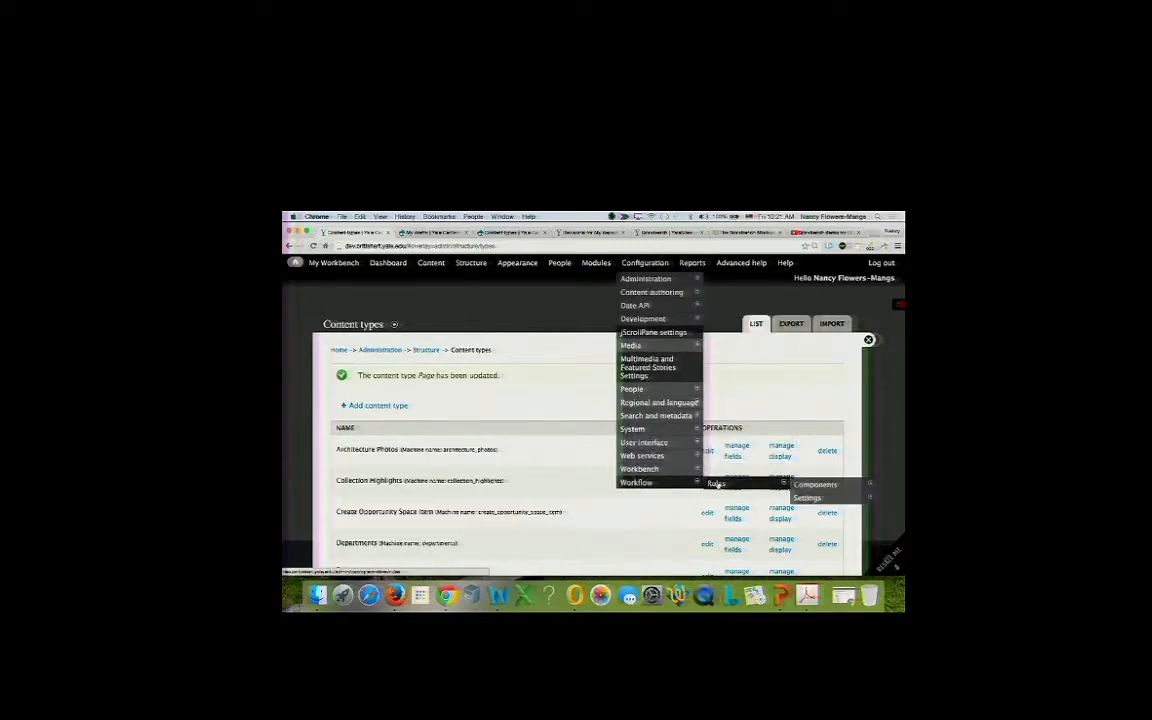
On the Rules admin page, disable the Creation to Save as draft rule.
left_click(716, 484)
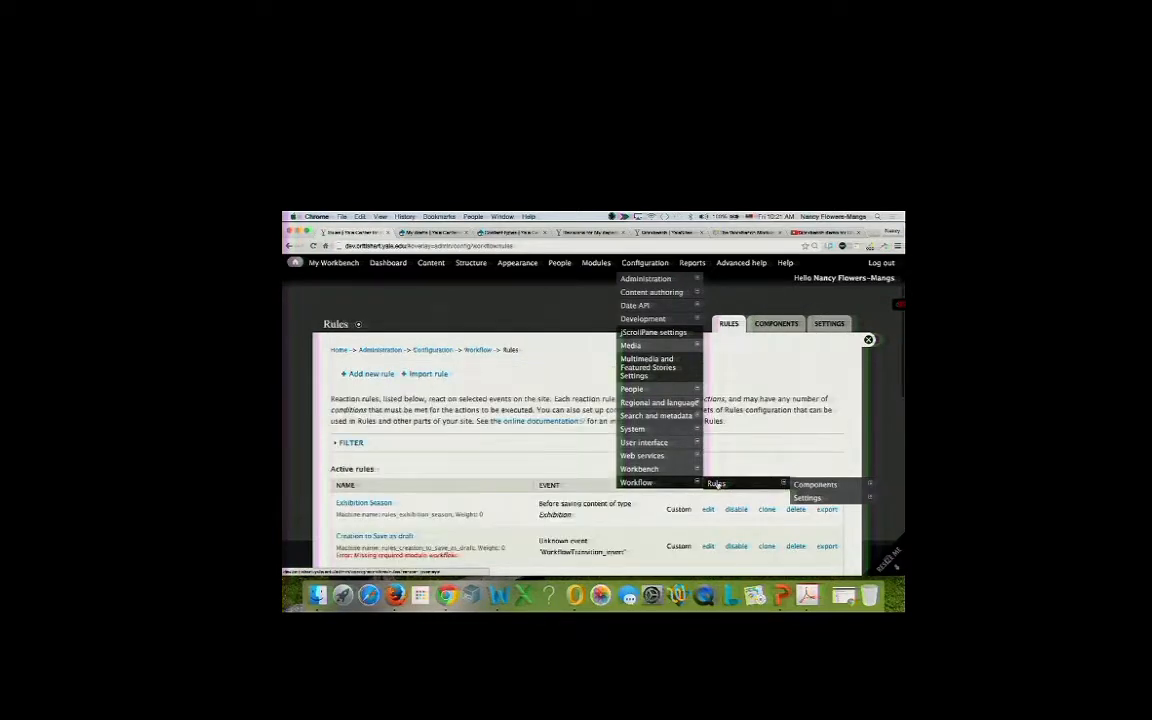
scroll(554, 409, "down", 3)
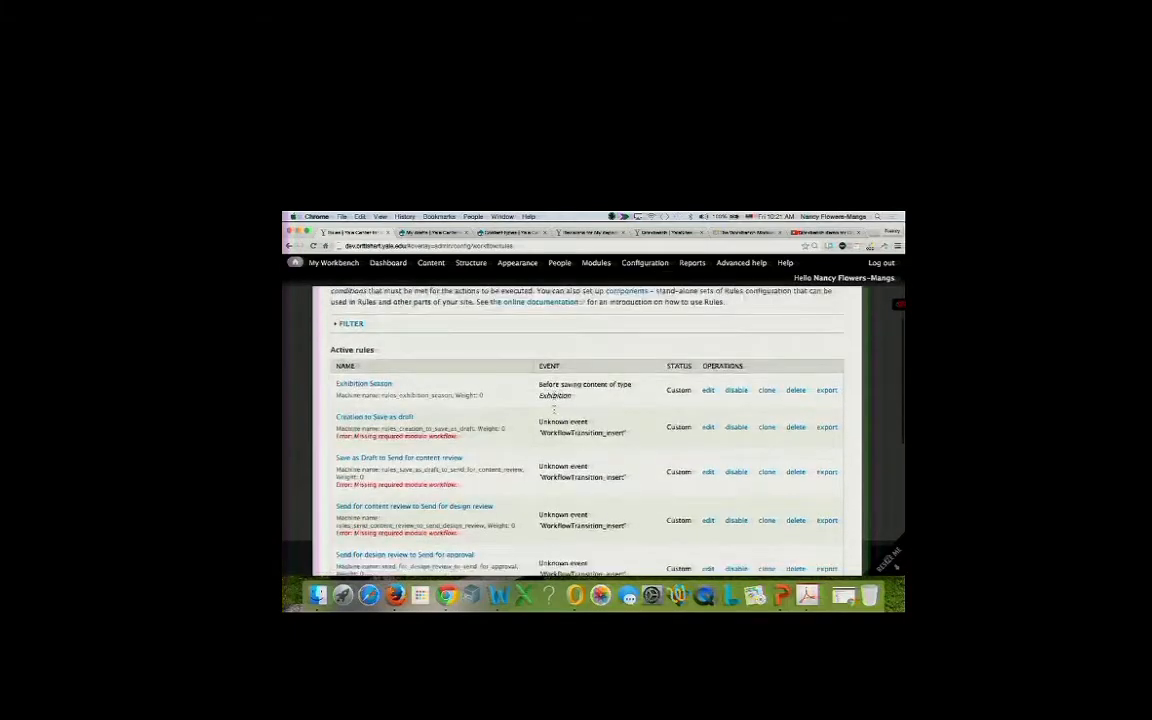
scroll(554, 409, "down", 3)
scroll(554, 409, "up", 6)
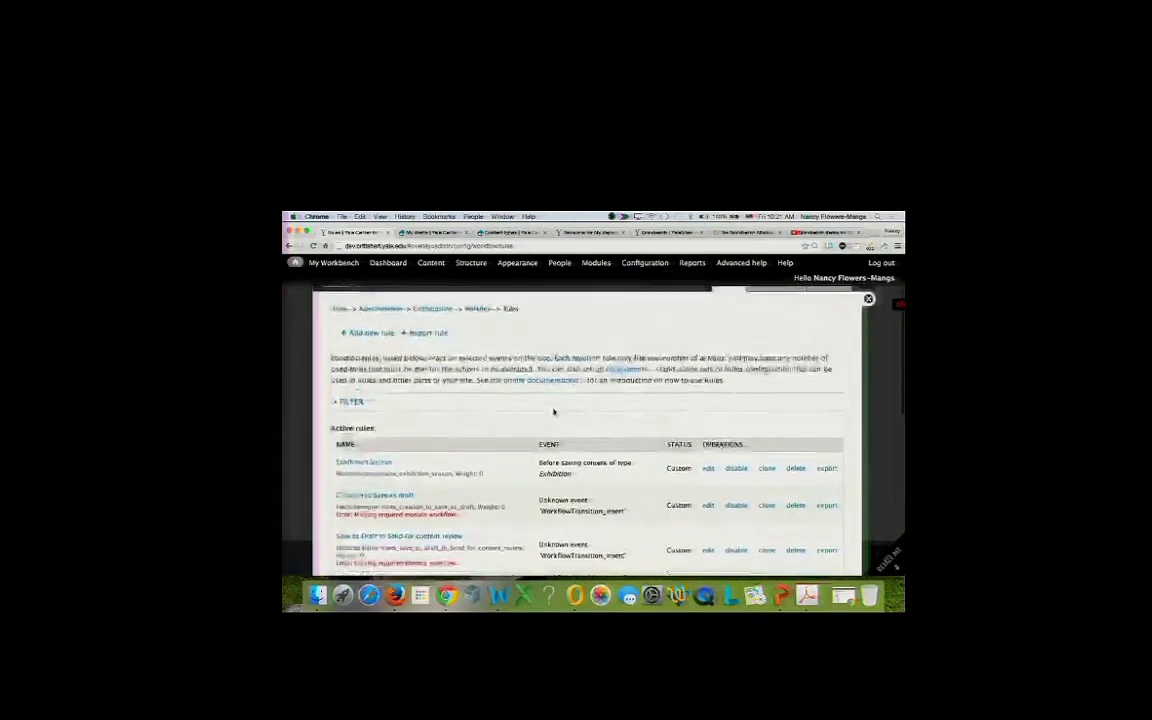
scroll(554, 411, "down", 5)
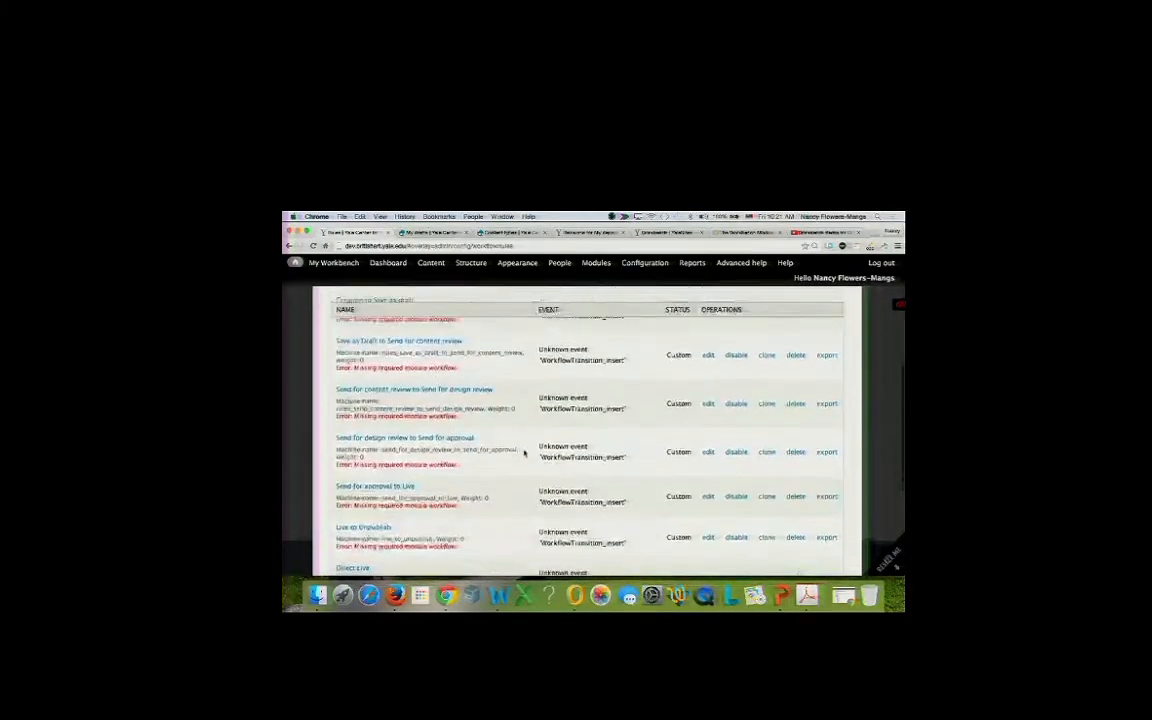
scroll(524, 453, "up", 2)
left_click(736, 420)
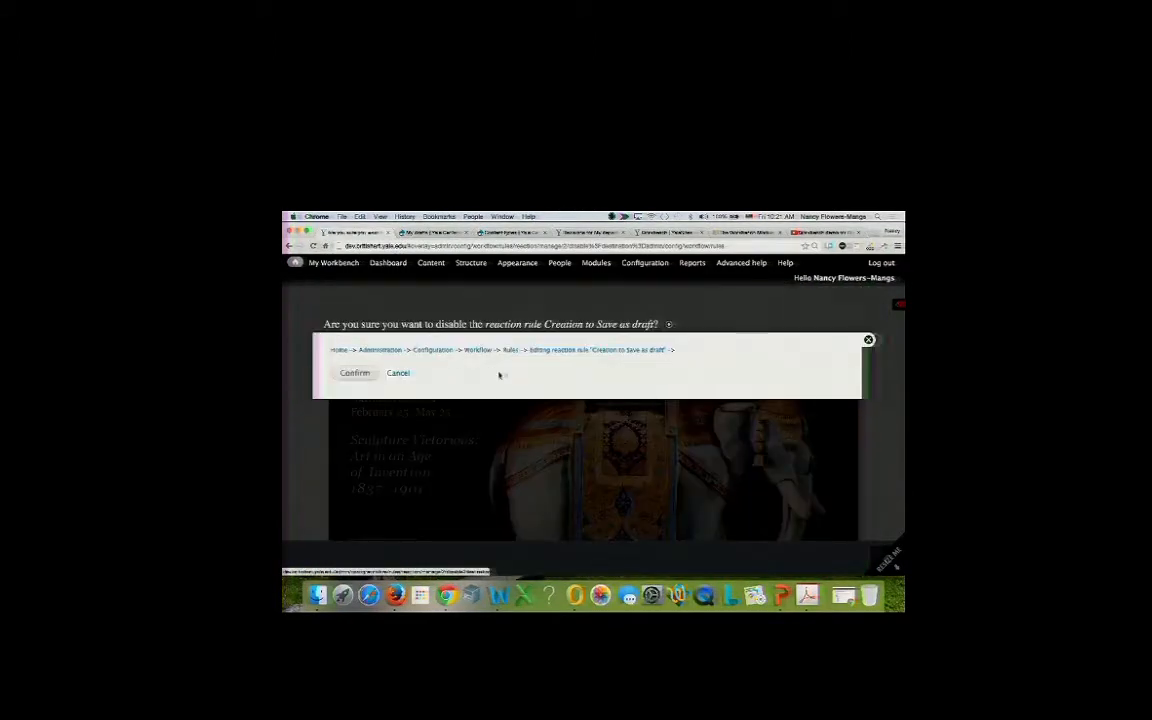
left_click(350, 373)
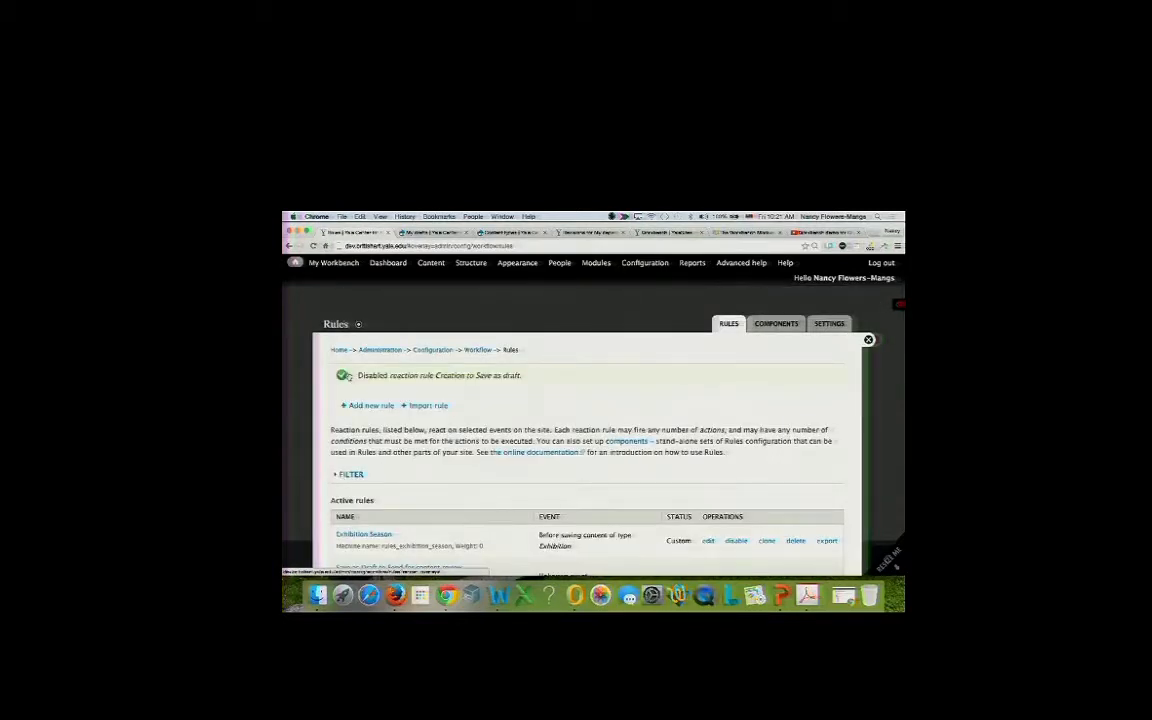
Disable the Save as Draft to content review and content review to design review rules.
scroll(592, 381, "down", 5)
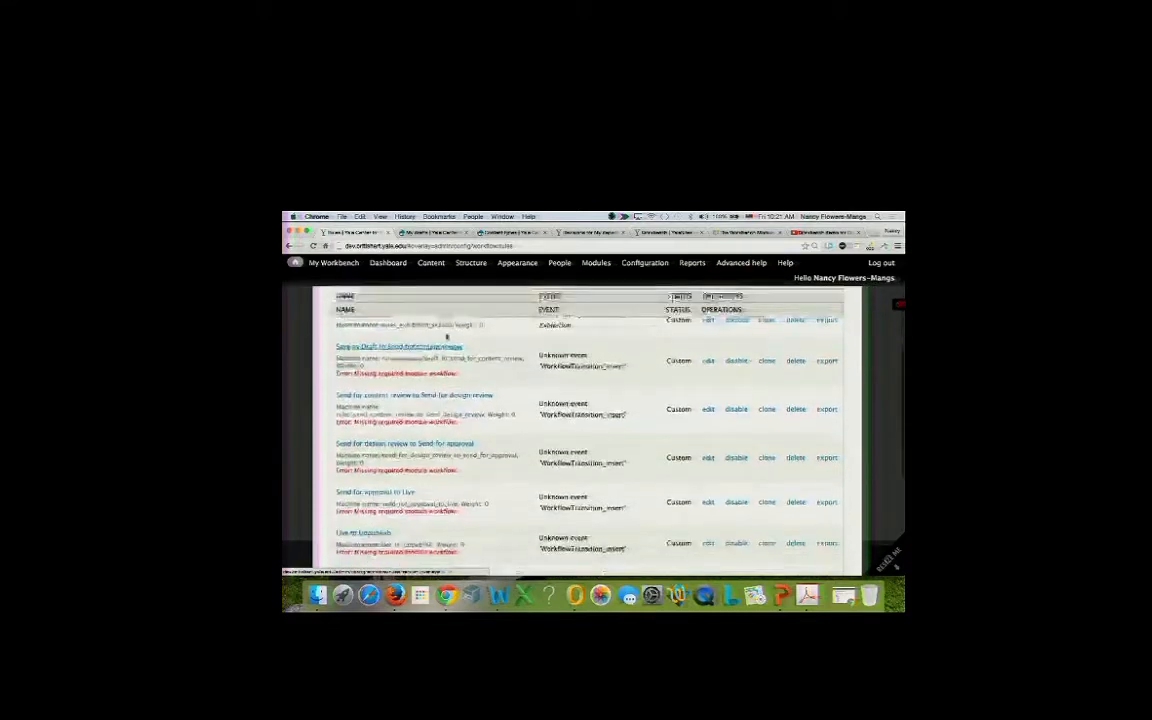
left_click(736, 360)
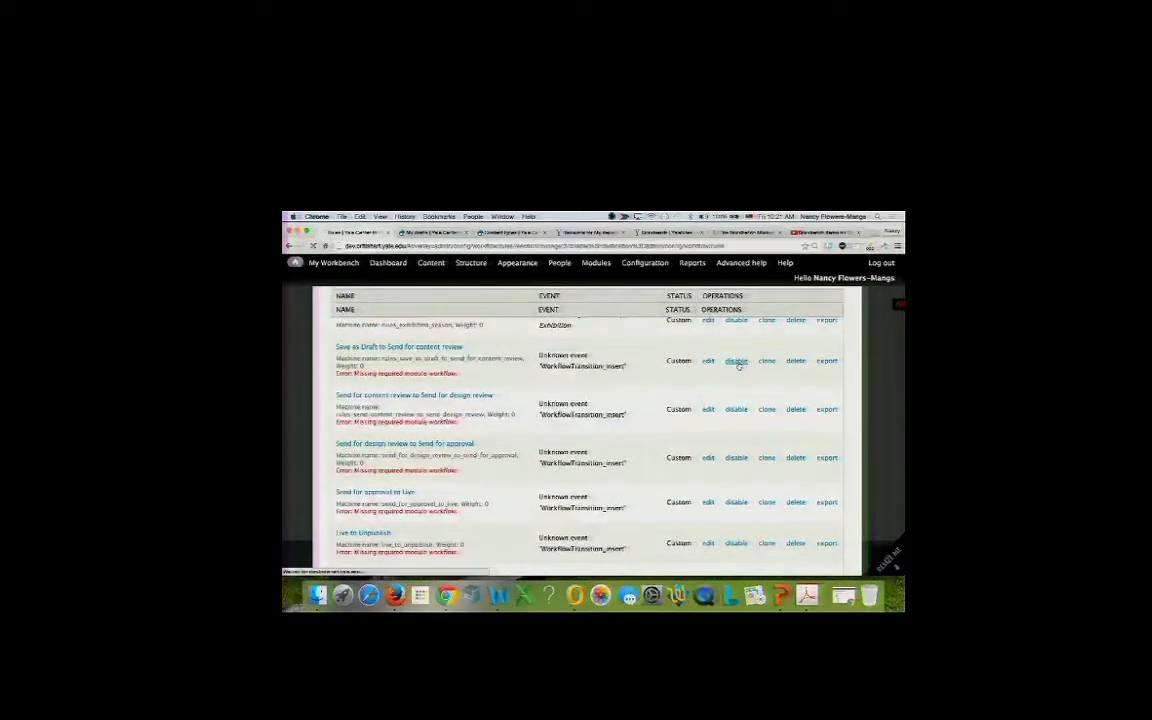
left_click(366, 374)
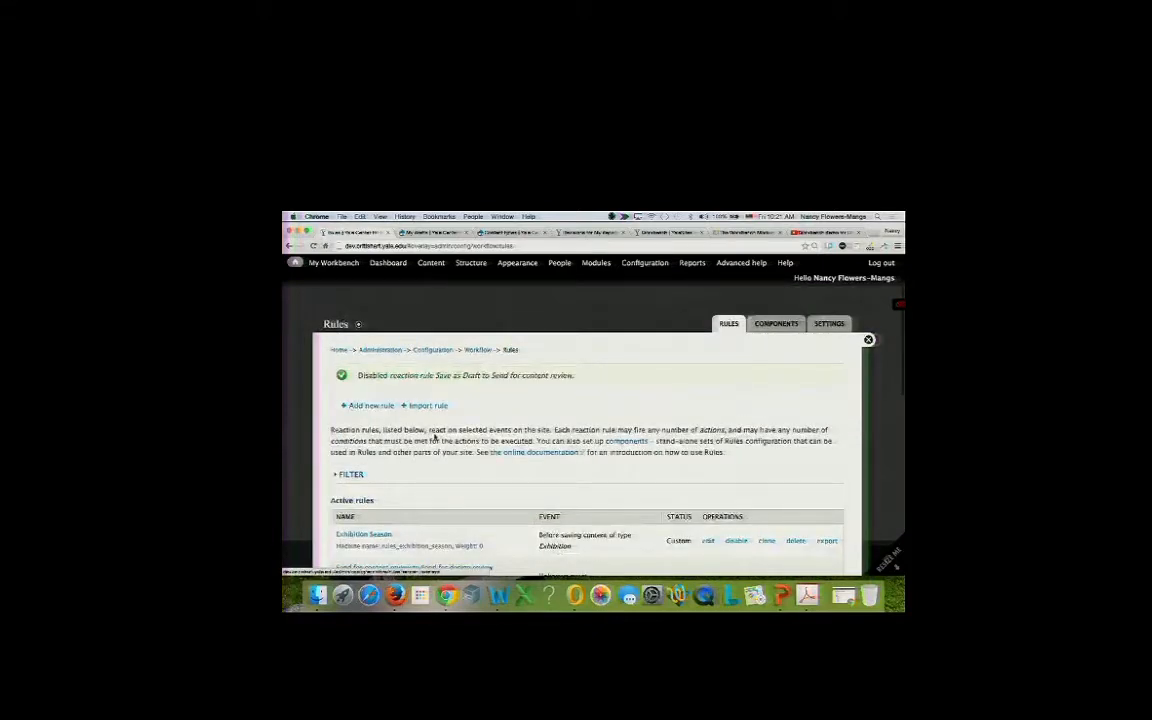
scroll(435, 436, "down", 5)
left_click(737, 379)
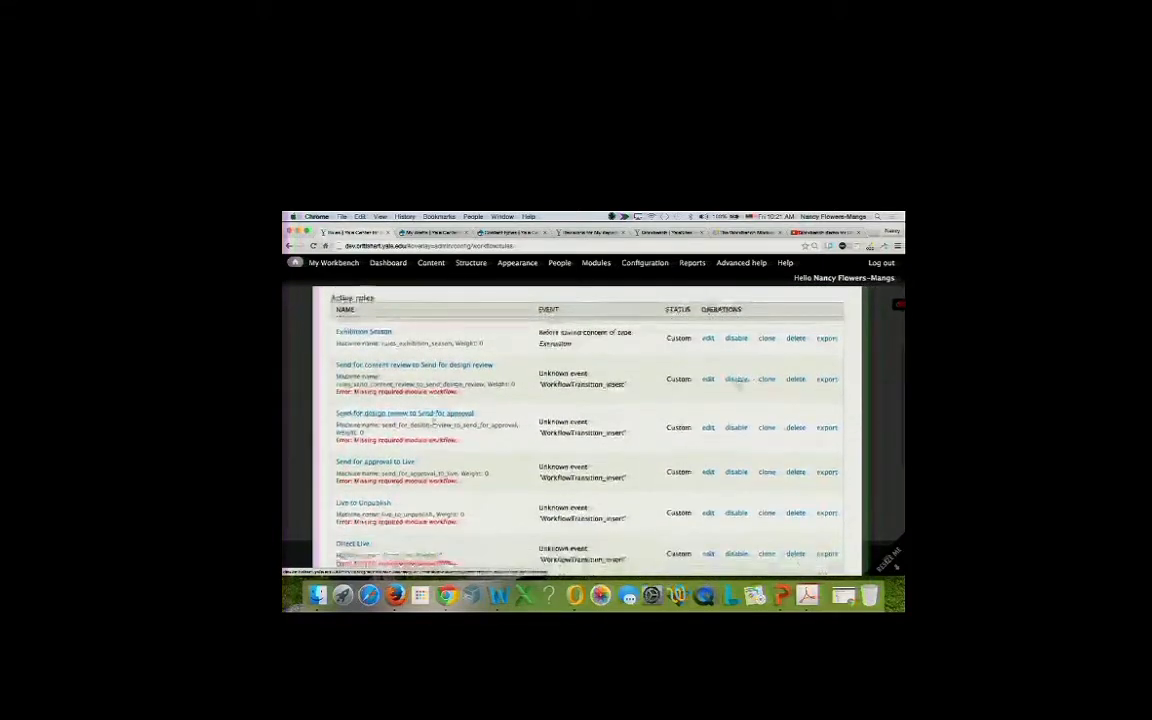
left_click(362, 373)
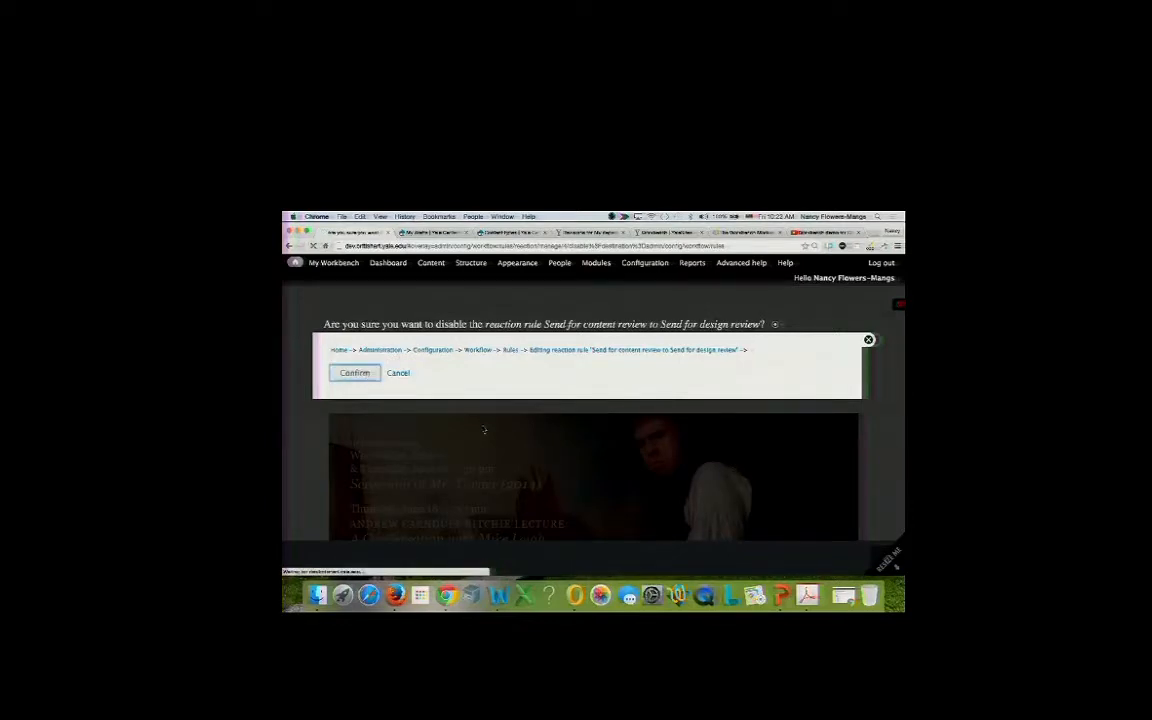
scroll(483, 430, "down", 10)
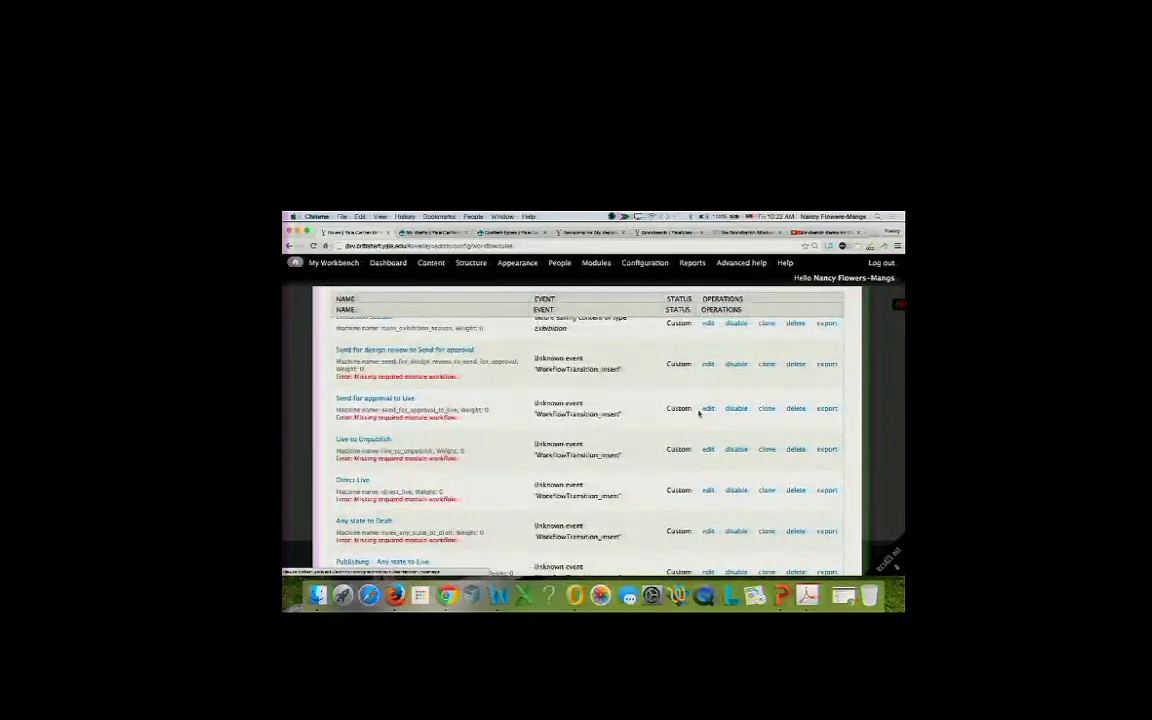
scroll(717, 385, "up", 10)
scroll(698, 414, "down", 2)
scroll(698, 414, "down", 8)
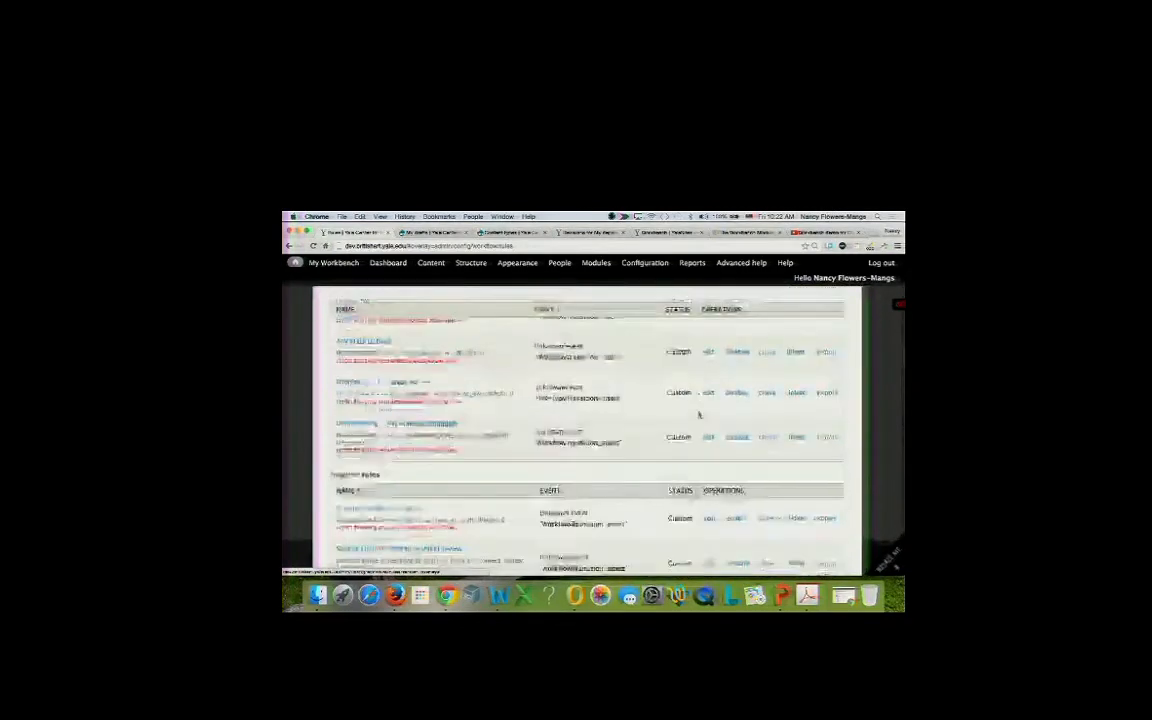
scroll(699, 414, "up", 10)
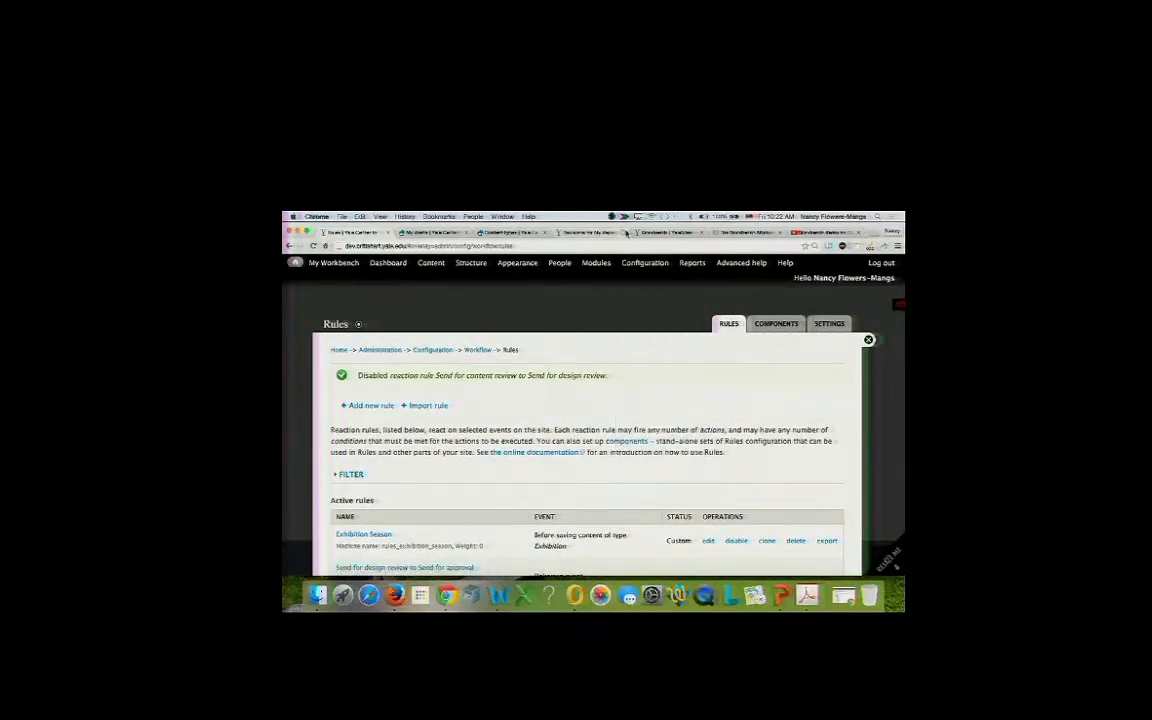
scroll(582, 433, "down", 2)
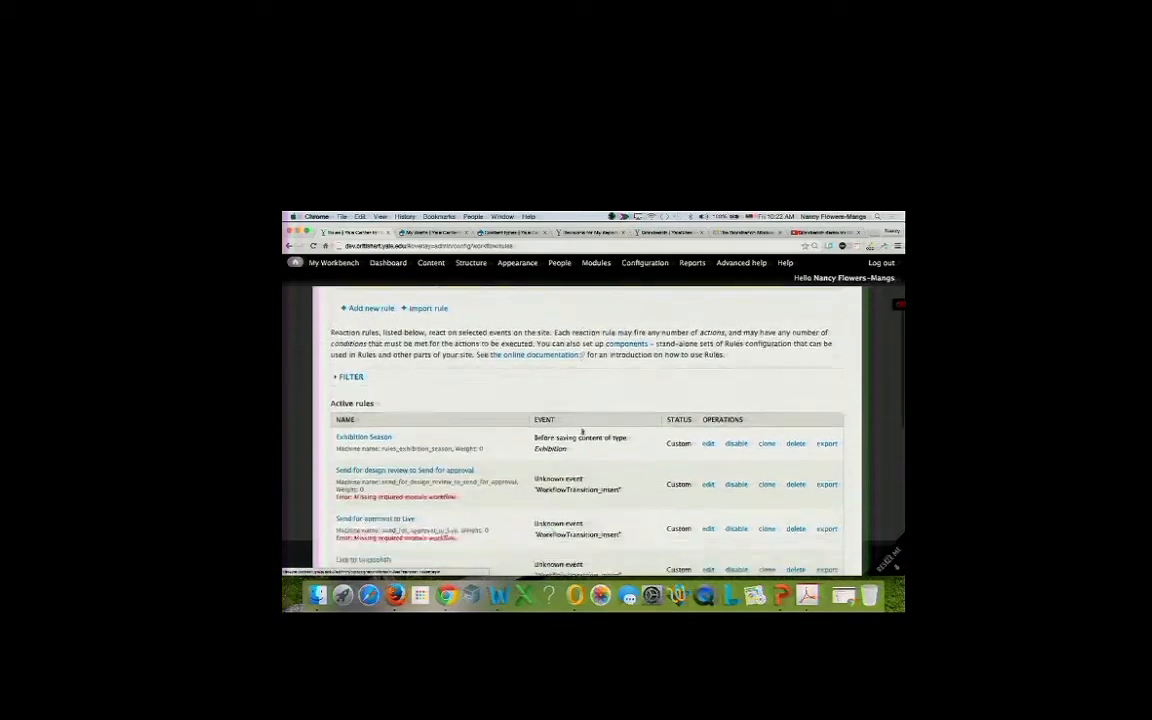
scroll(582, 432, "up", 2)
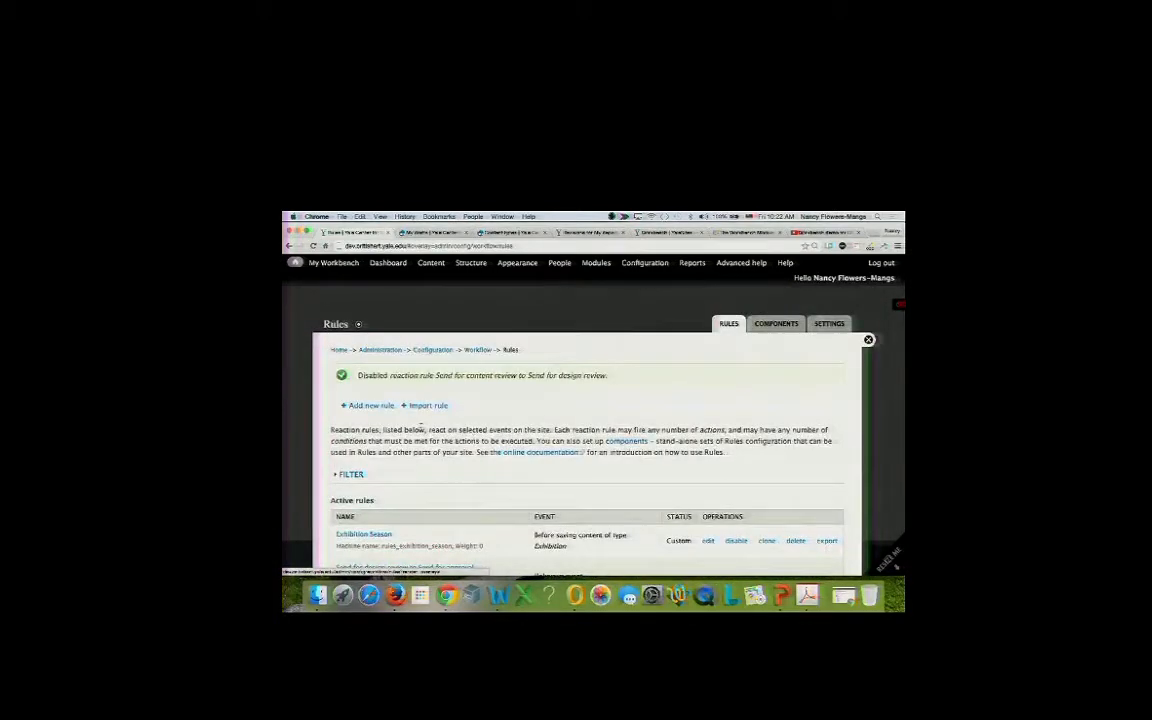
scroll(420, 428, "down", 2)
scroll(405, 426, "up", 2)
Create reaction rule 'Save as Draft' on After saving new content, unrestricted by content type.
left_click(368, 406)
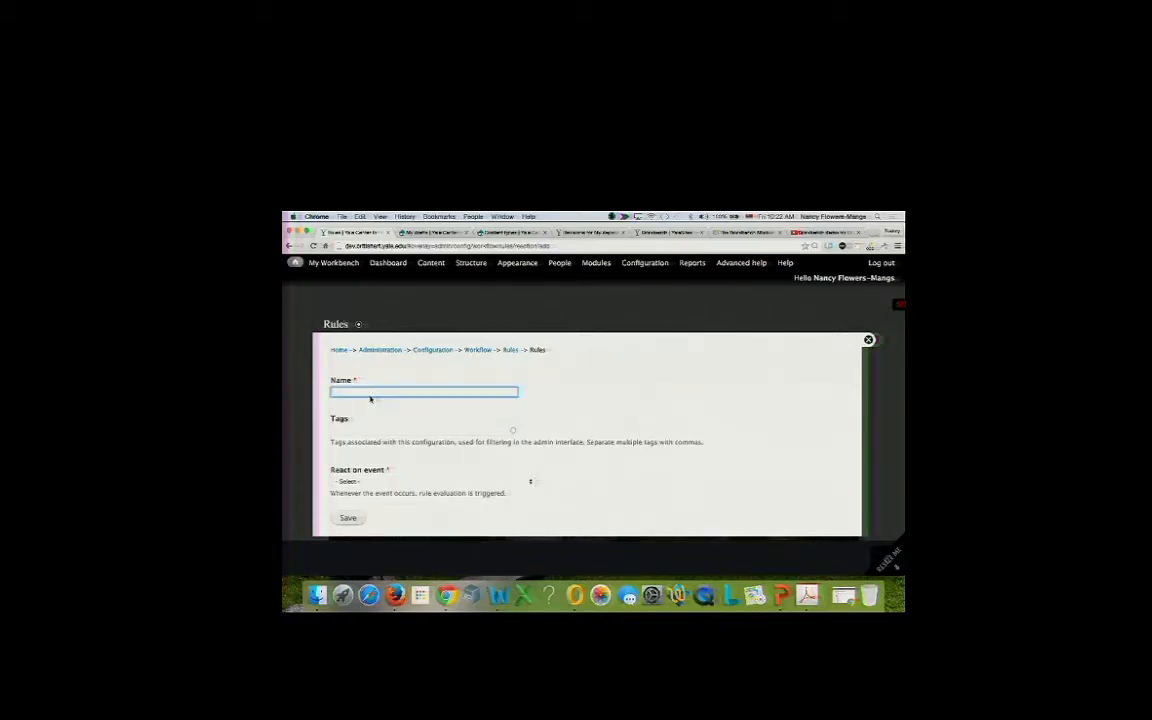
type("Sav")
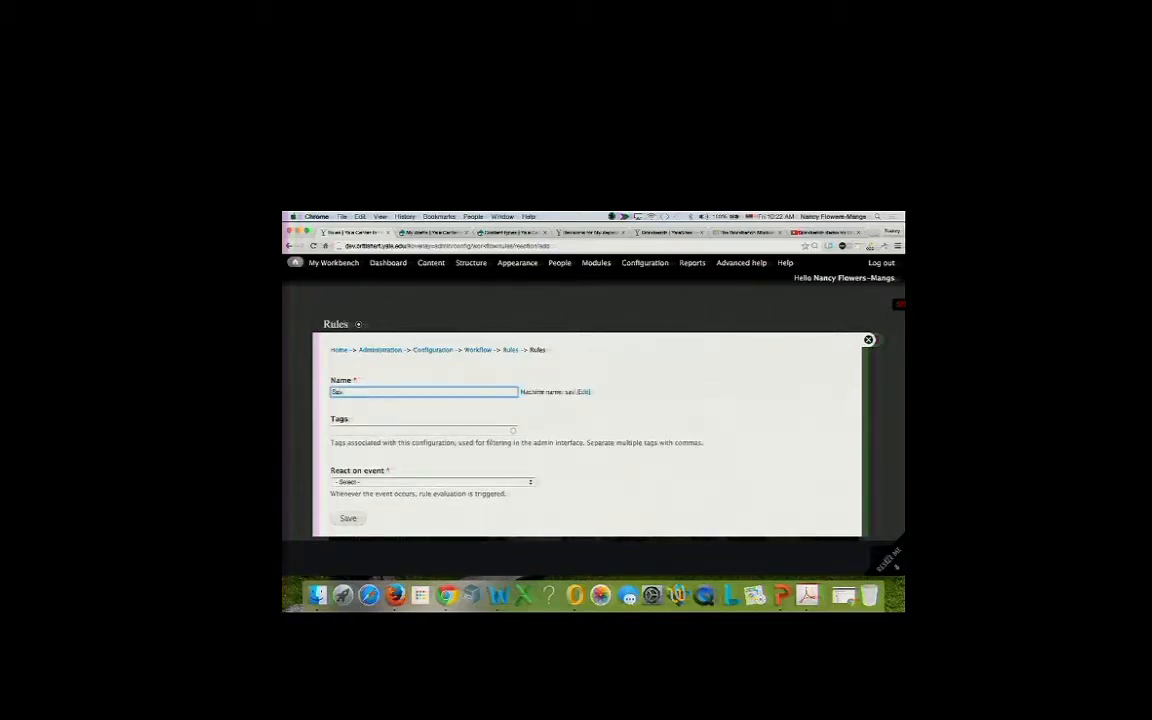
type("e as Draft")
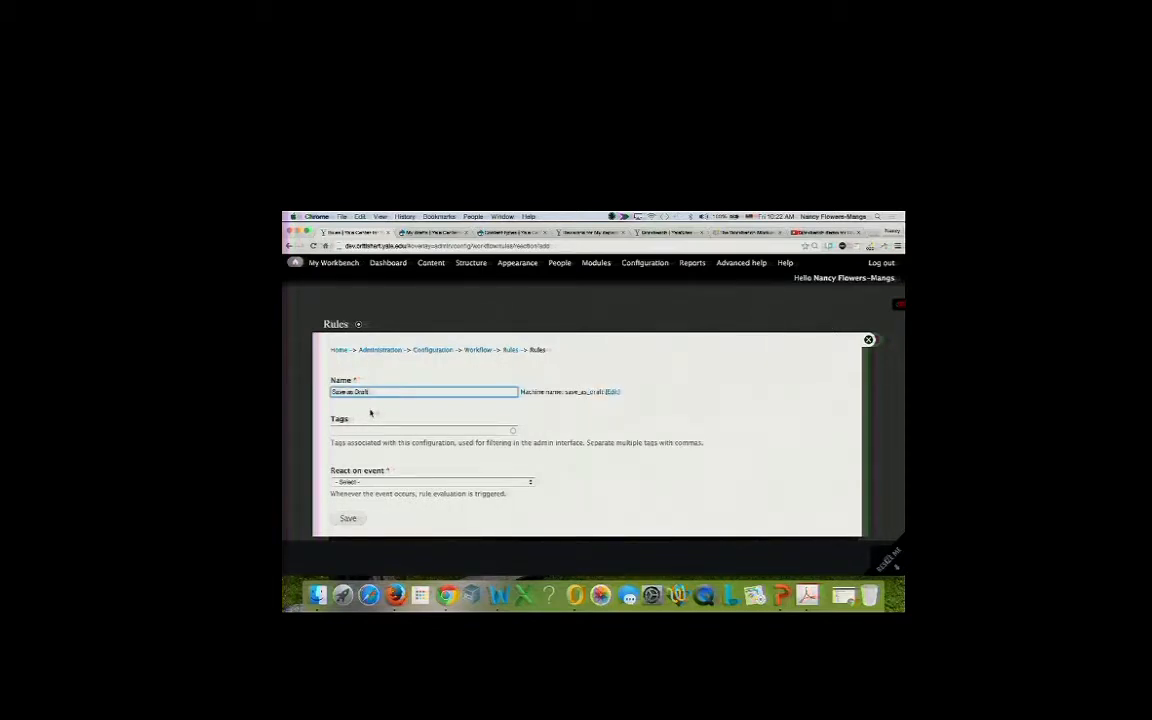
left_click(363, 483)
scroll(365, 511, "down", 4)
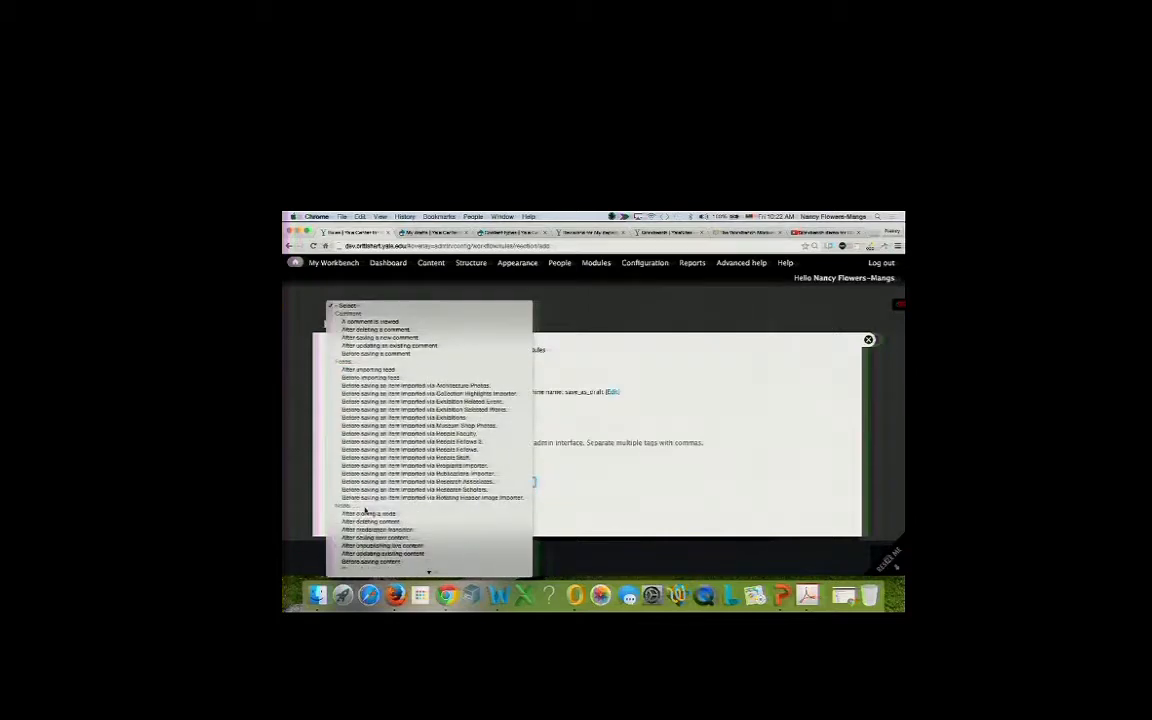
scroll(365, 511, "down", 2)
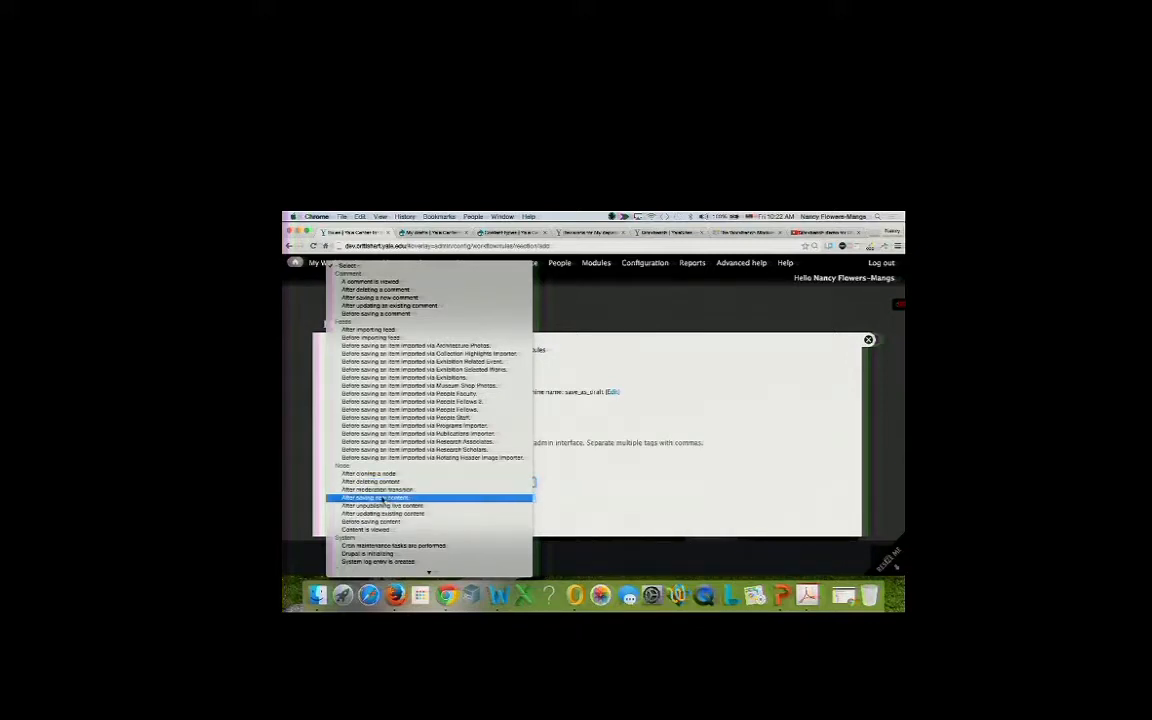
left_click(383, 497)
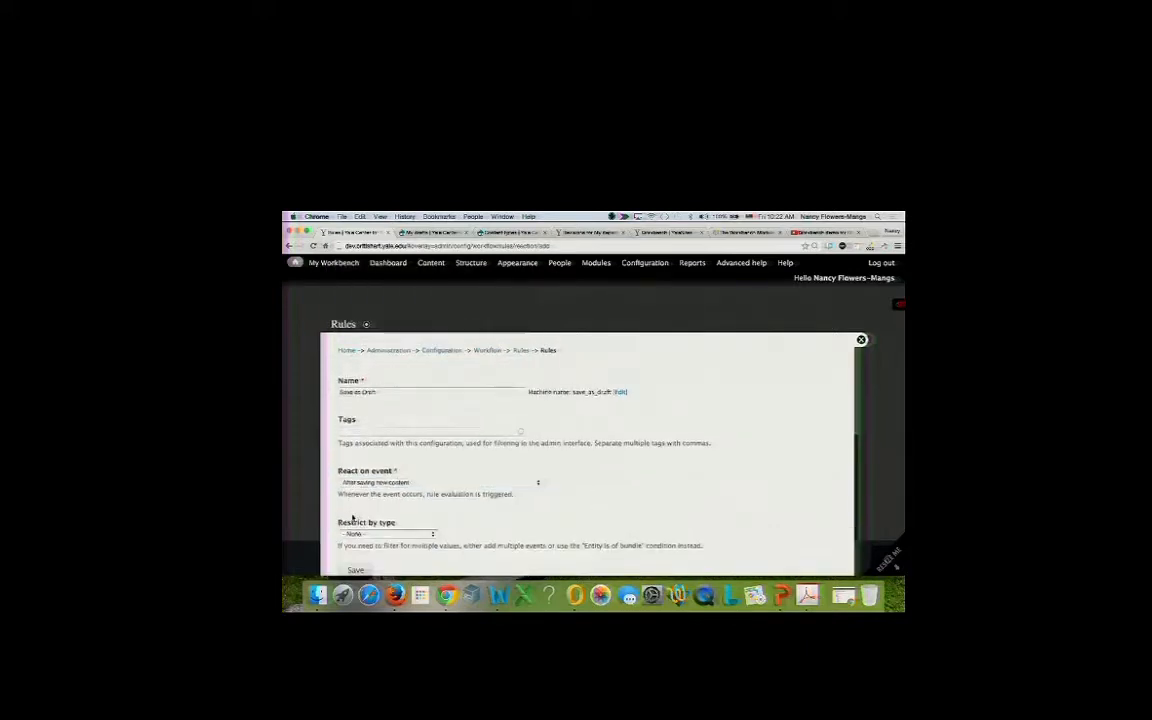
scroll(352, 517, "down", 1)
left_click(358, 511)
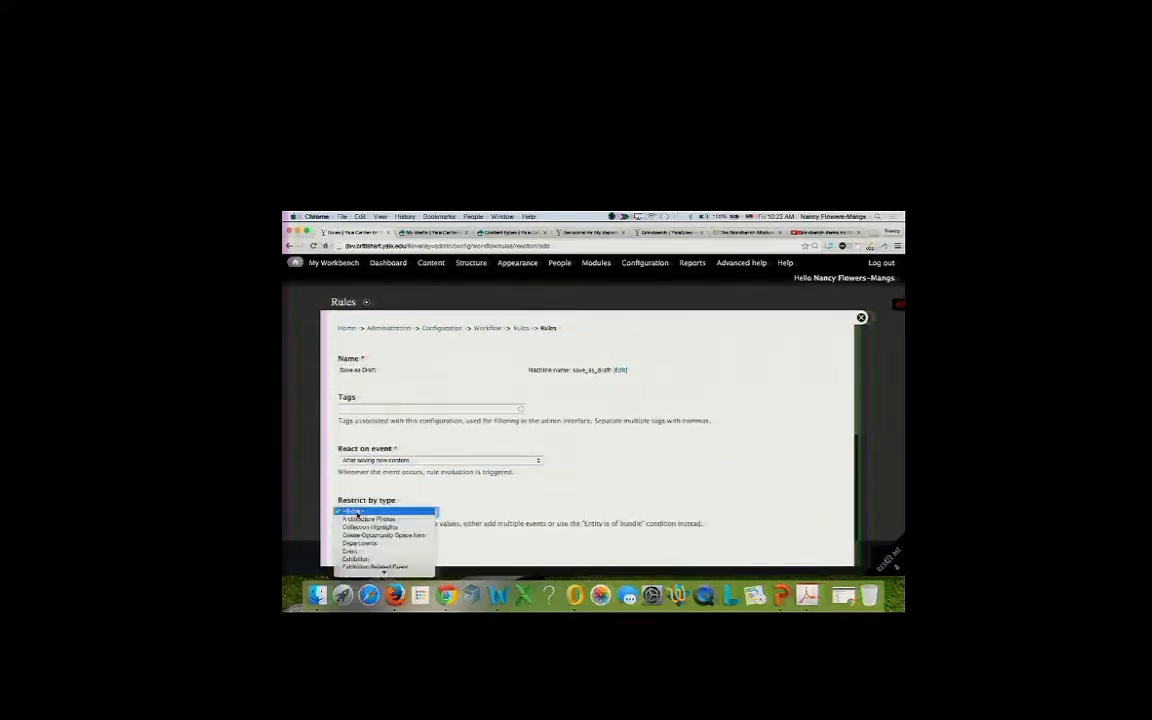
left_click(358, 512)
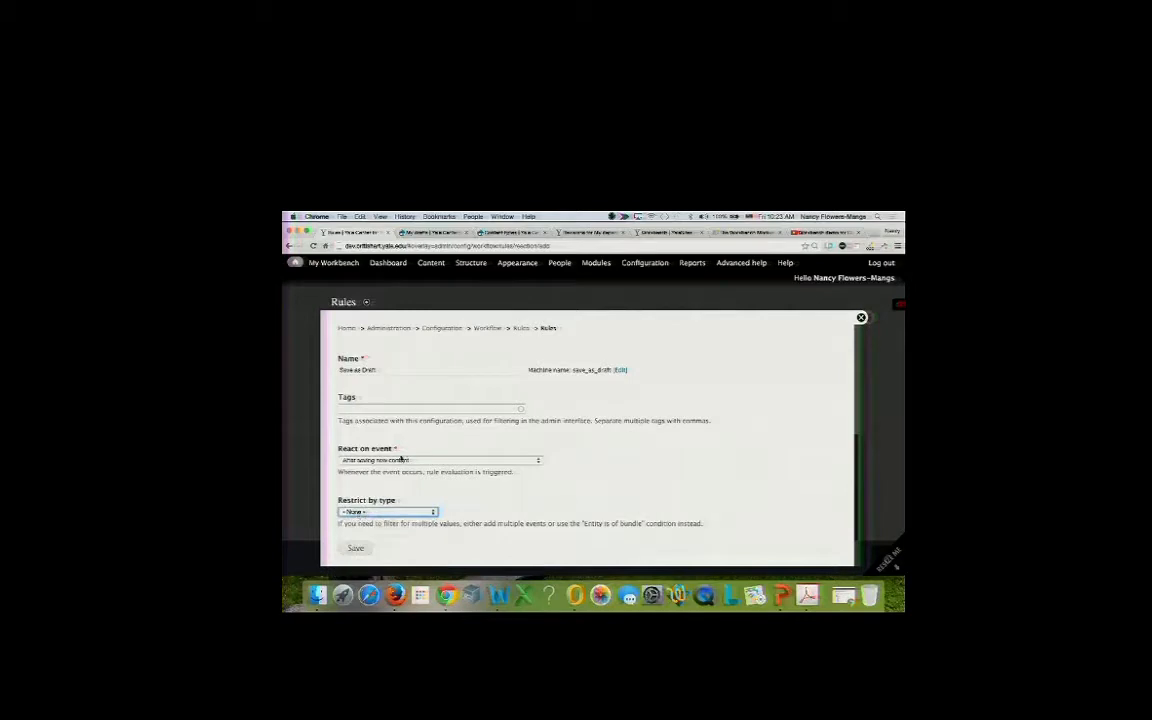
left_click(360, 549)
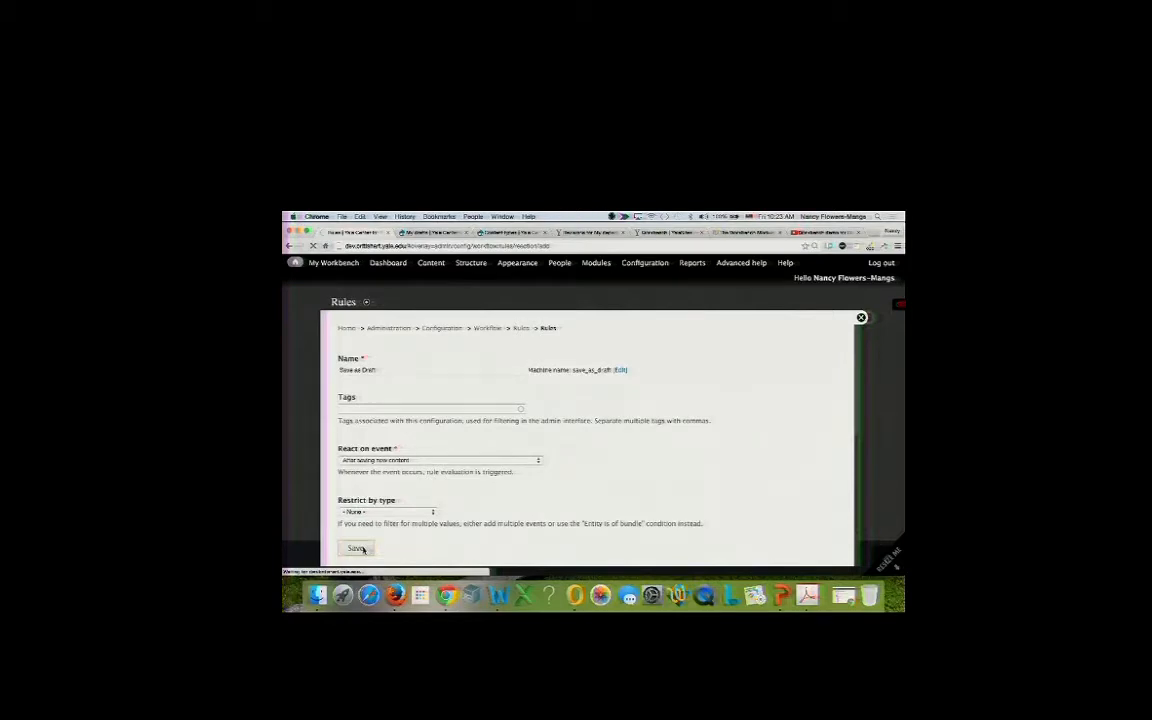
scroll(391, 488, "down", 3)
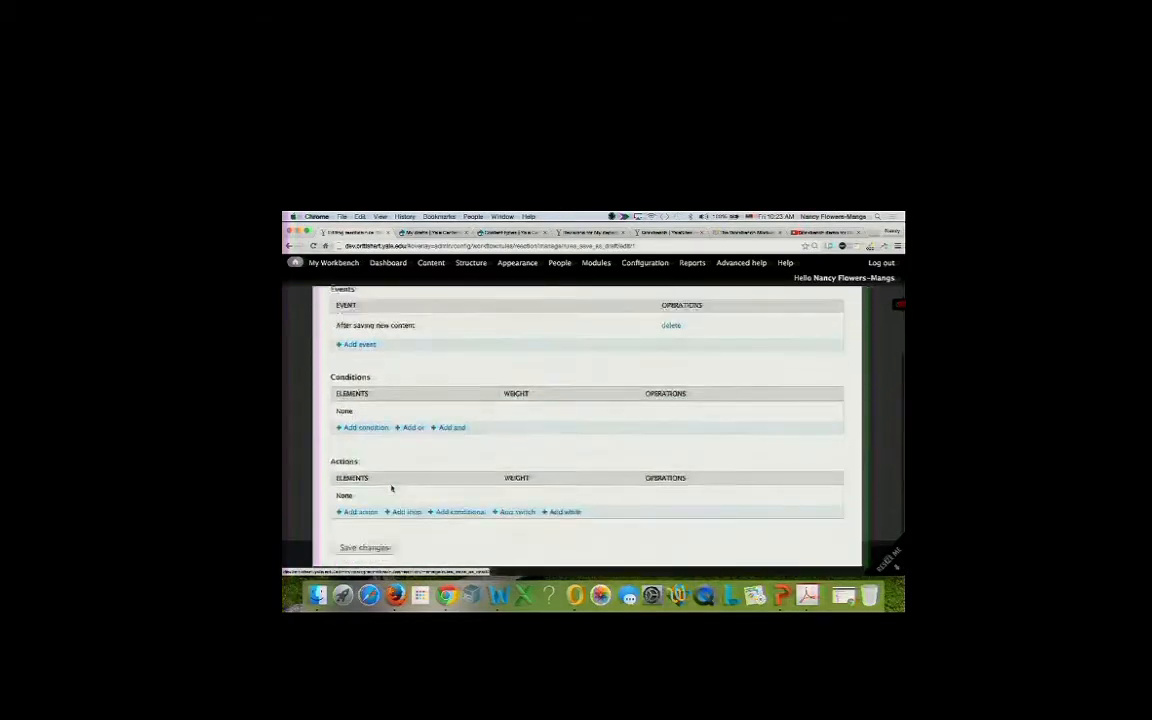
Add the condition 'Content is current moderation state' with value Save as draft.
left_click(377, 428)
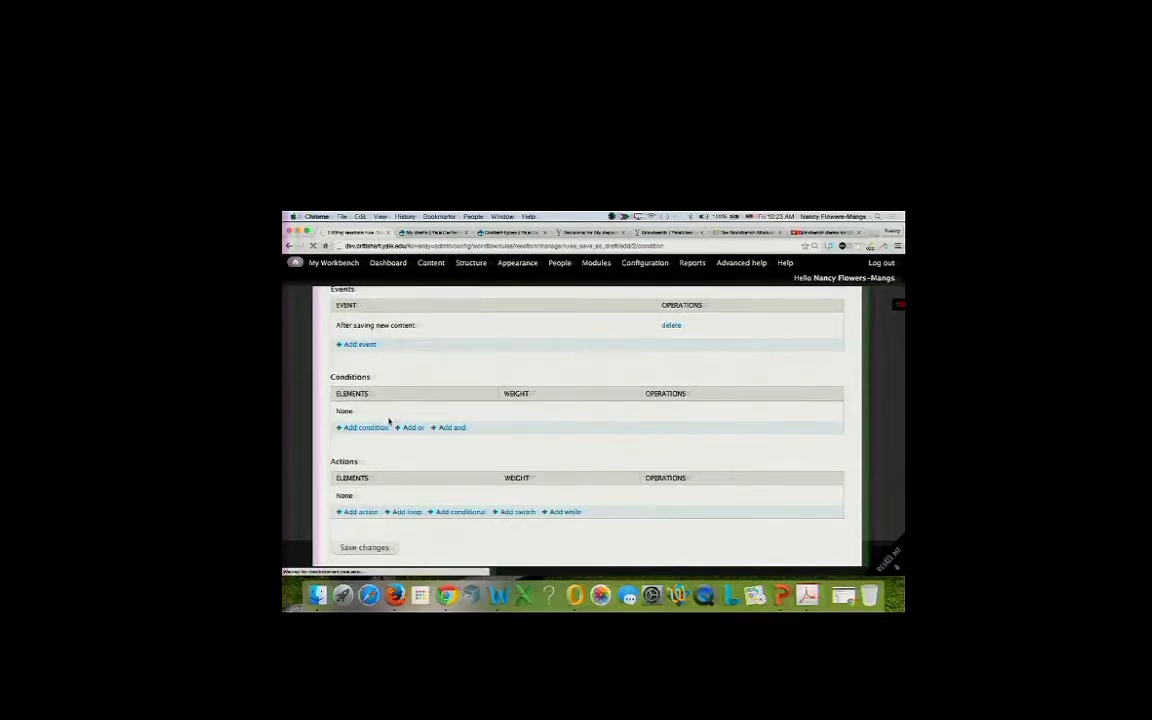
left_click(396, 392)
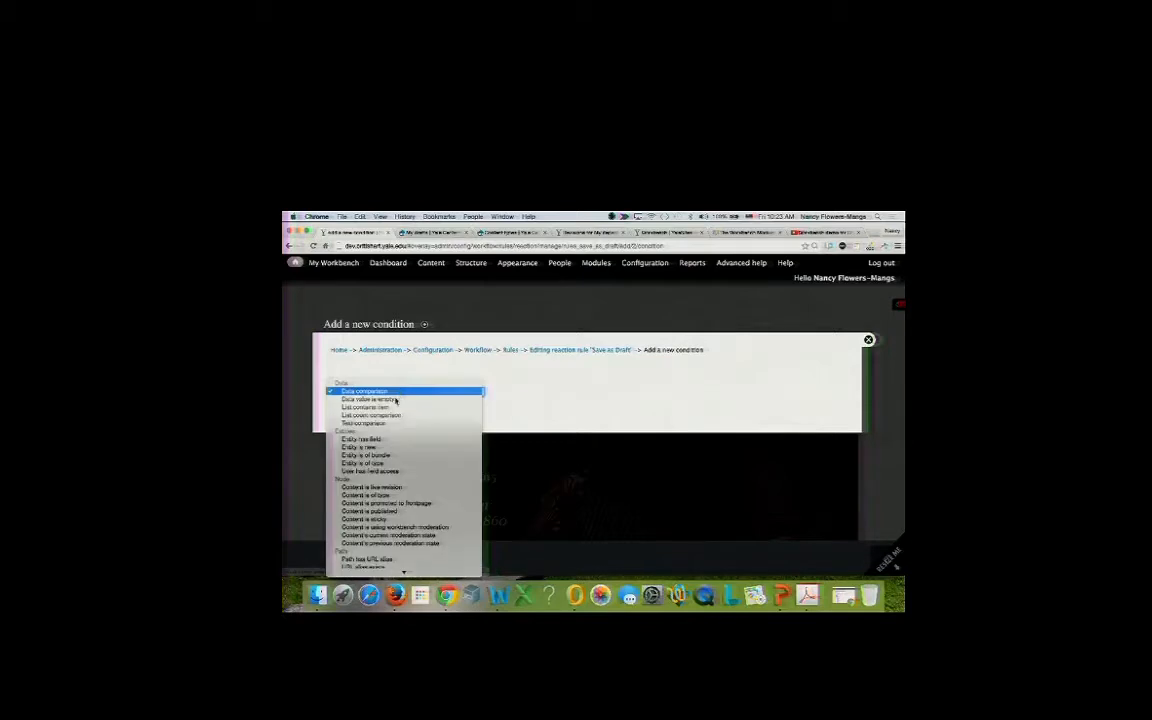
scroll(395, 466, "down", 3)
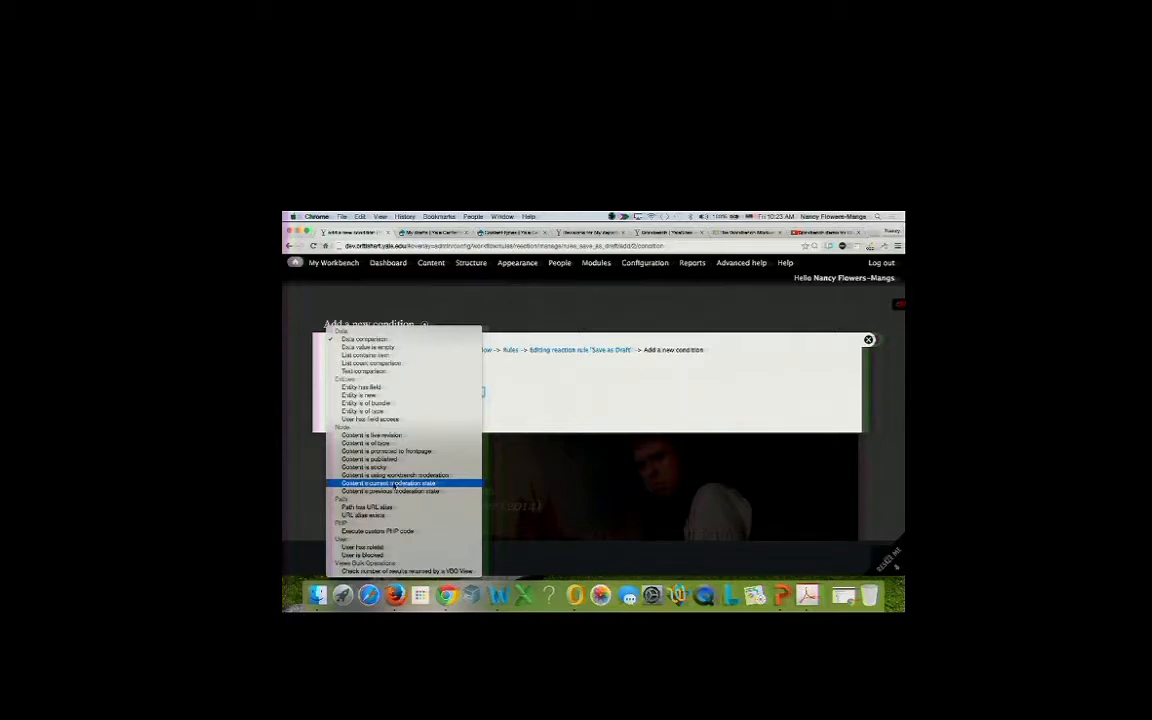
left_click(390, 484)
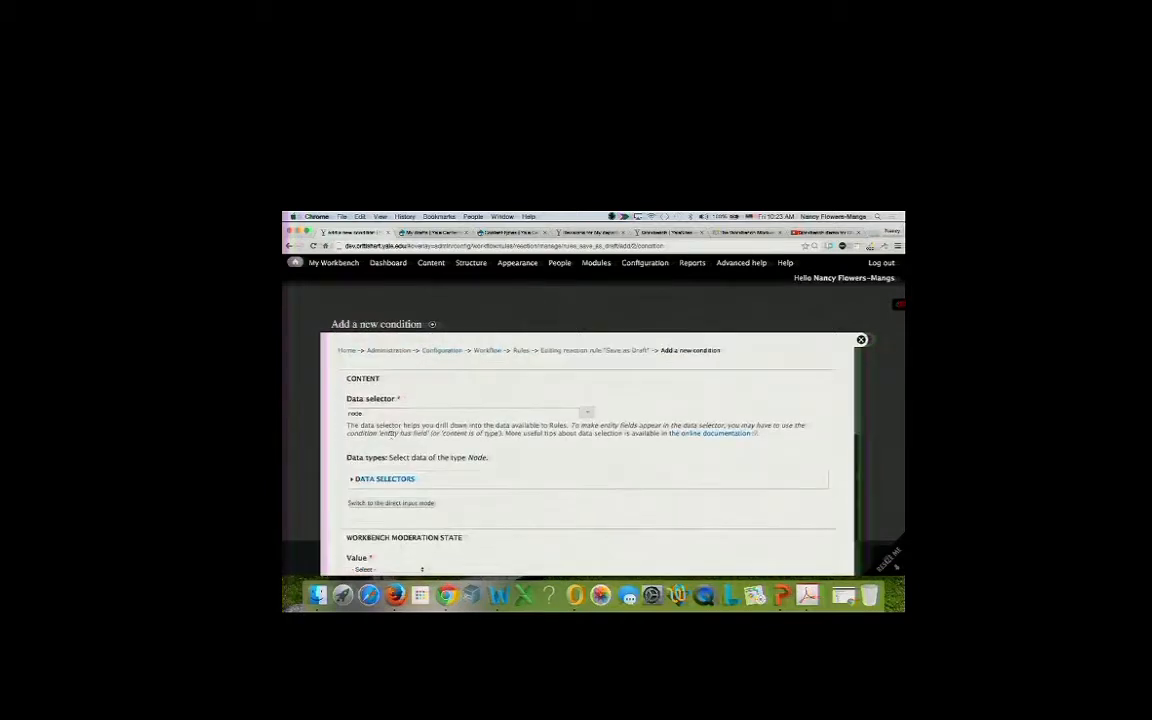
scroll(380, 480, "down", 2)
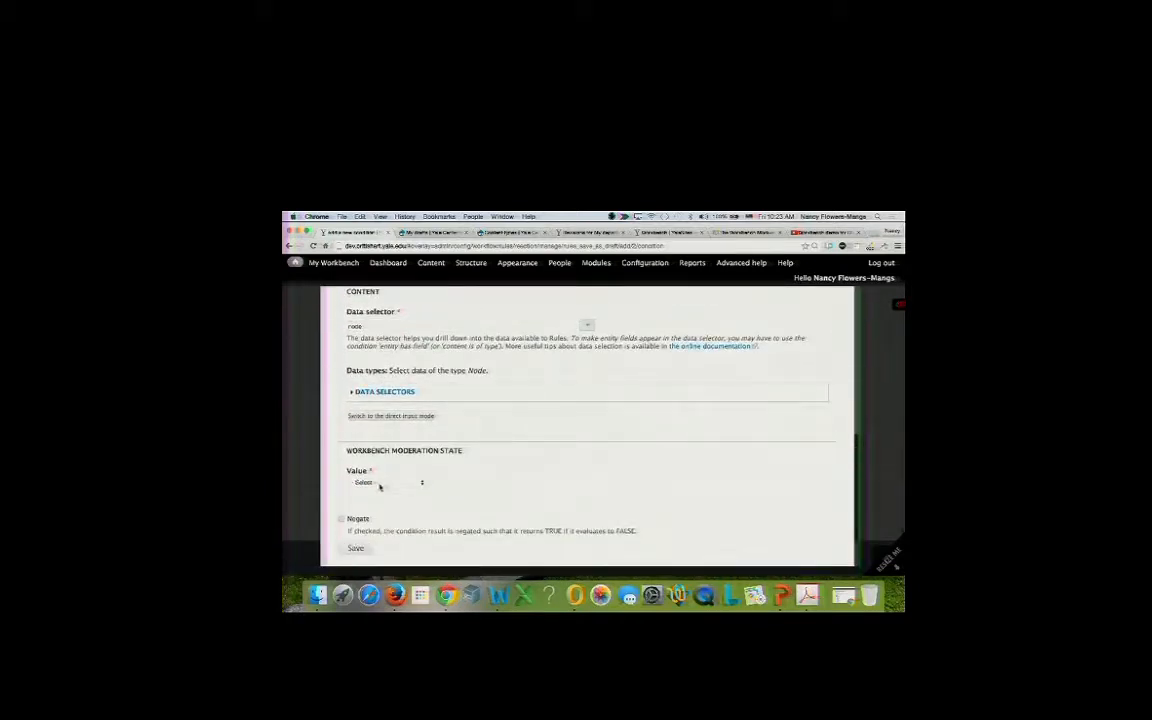
left_click(380, 484)
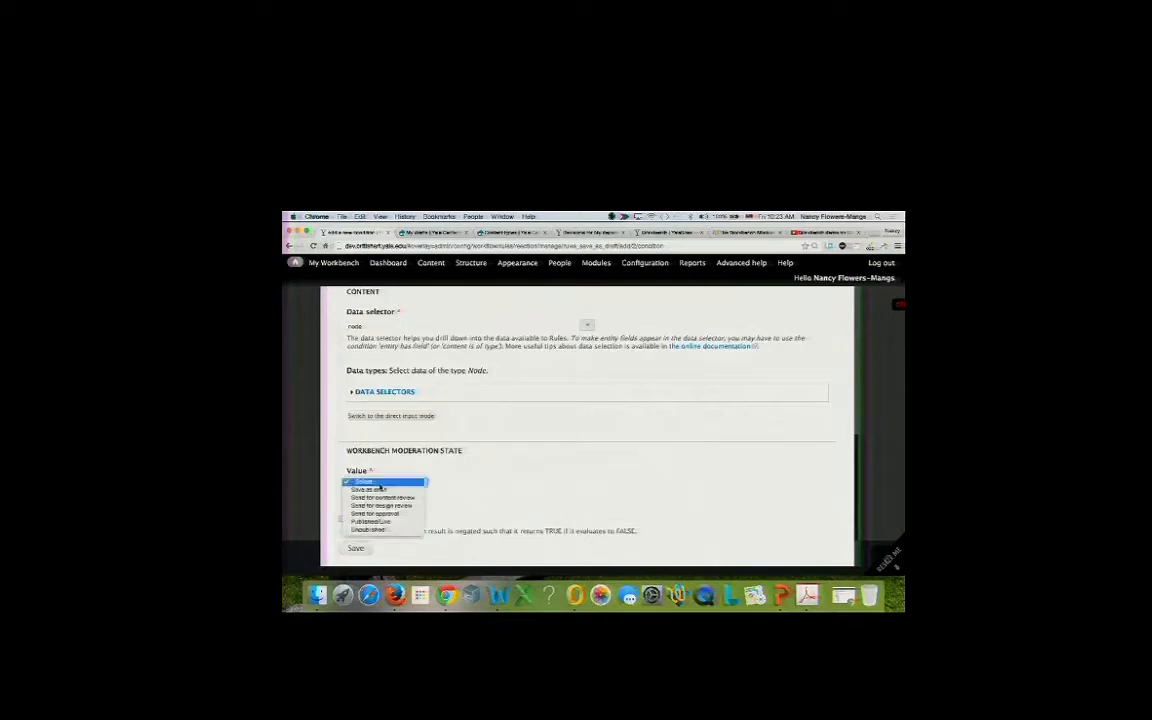
left_click(370, 489)
left_click(357, 549)
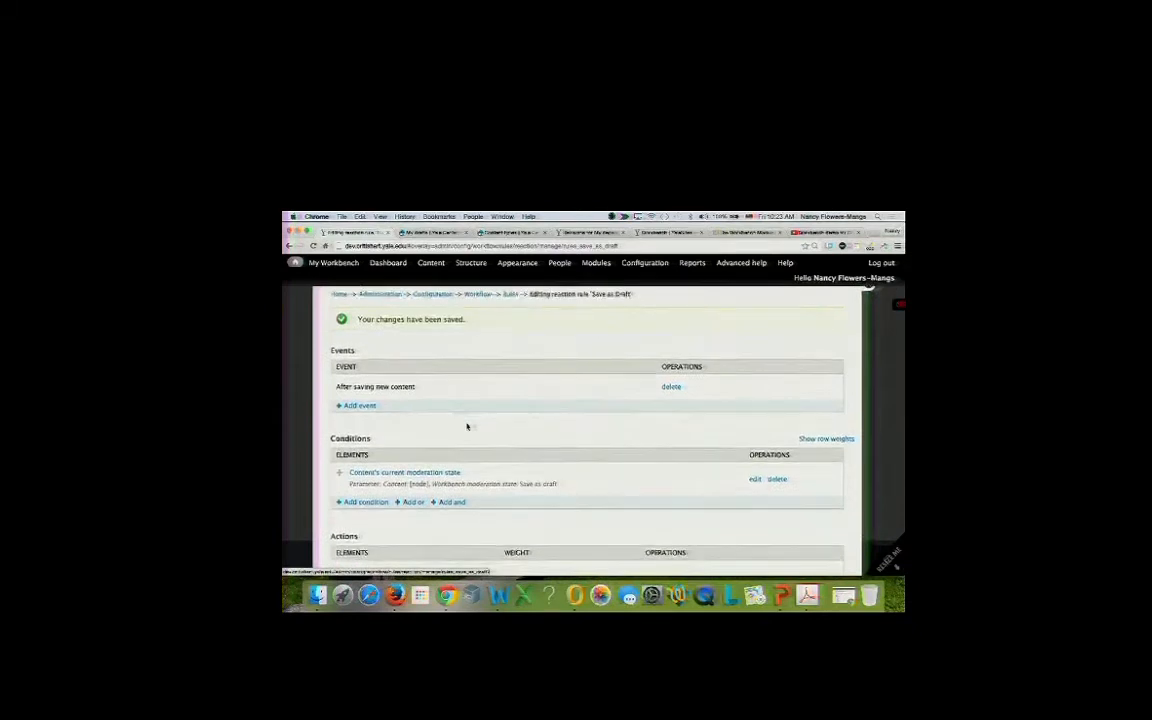
Start a new action on the Save as Draft rule and select Send mail.
scroll(466, 425, "down", 2)
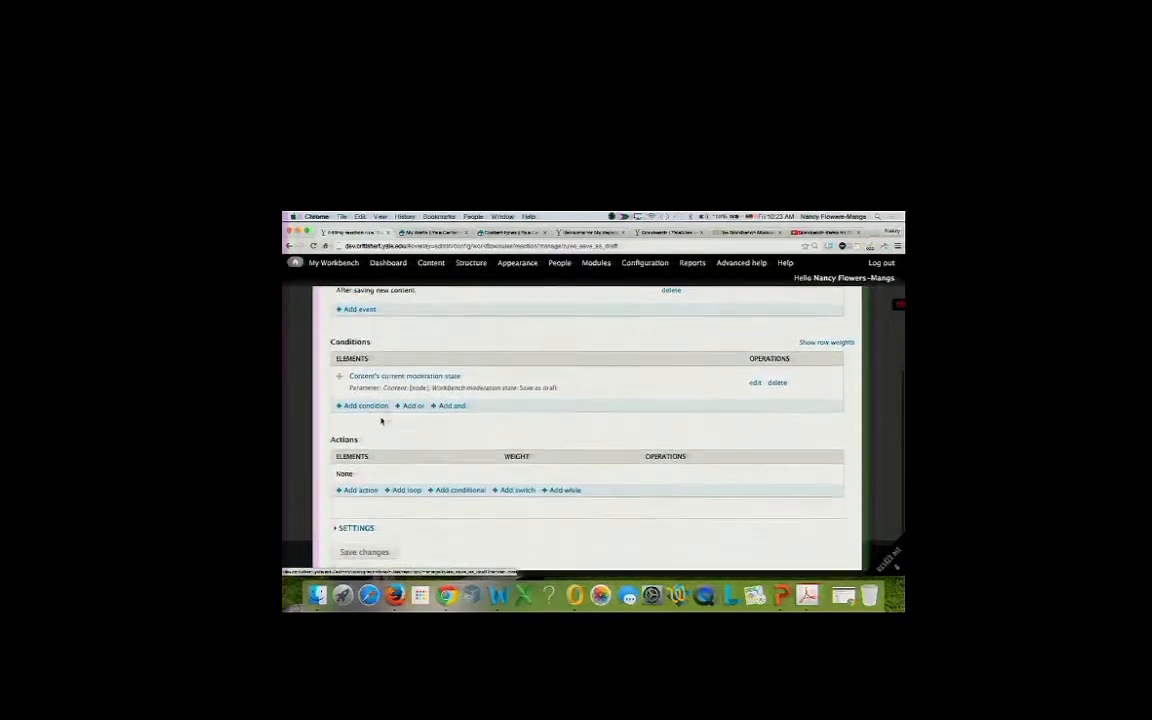
scroll(381, 419, "down", 1)
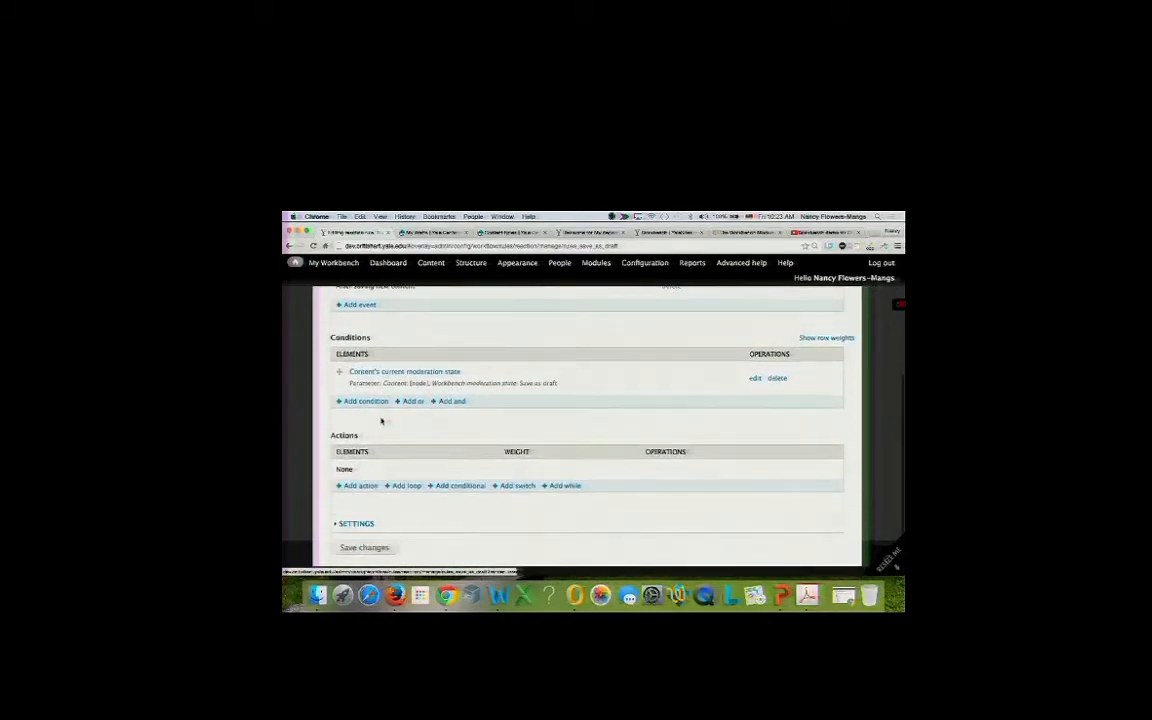
left_click(358, 486)
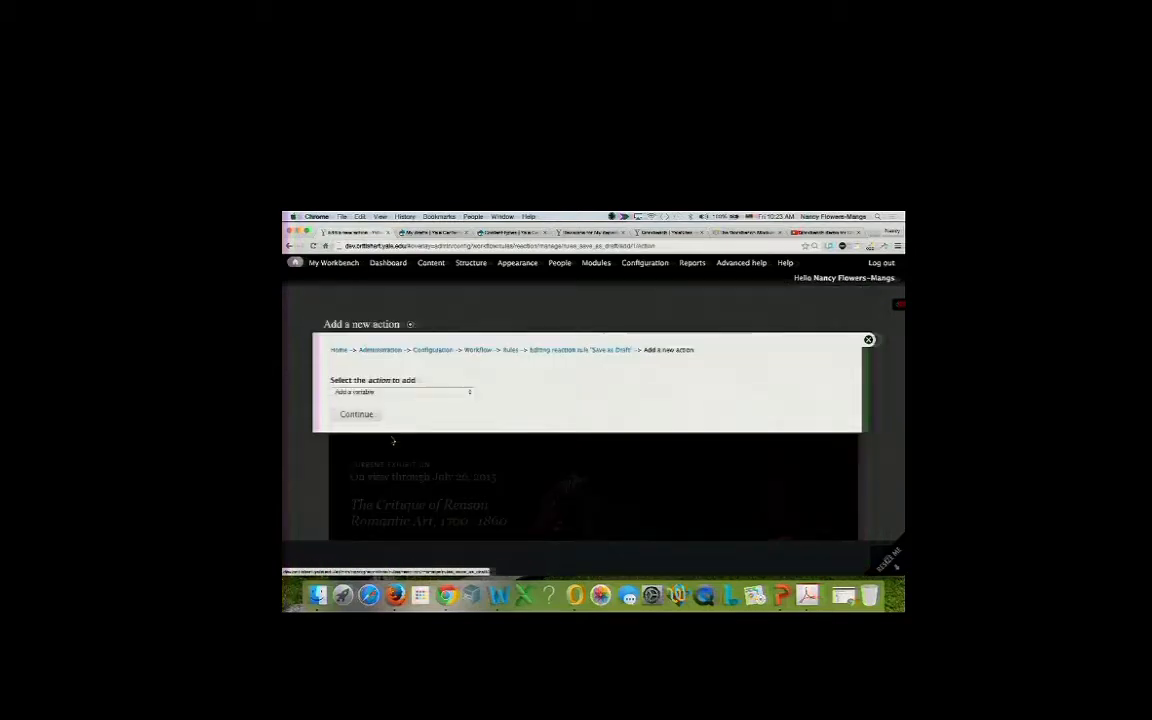
left_click(419, 391)
scroll(411, 511, "down", 5)
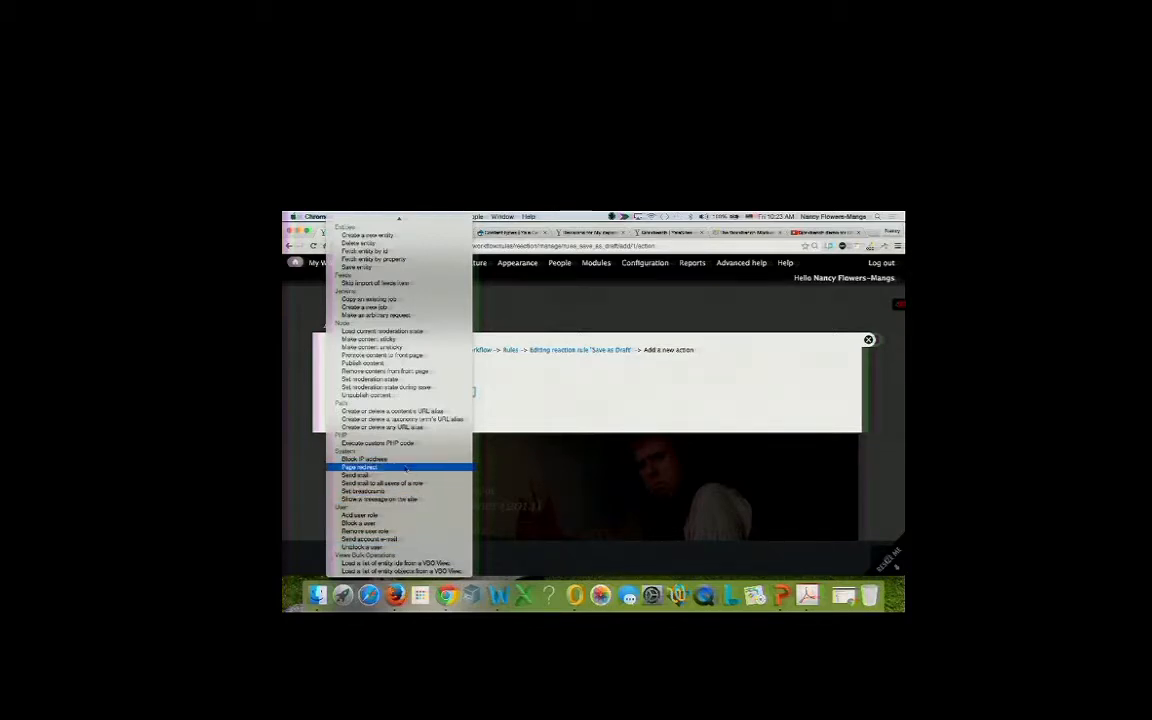
scroll(420, 428, "up", 2)
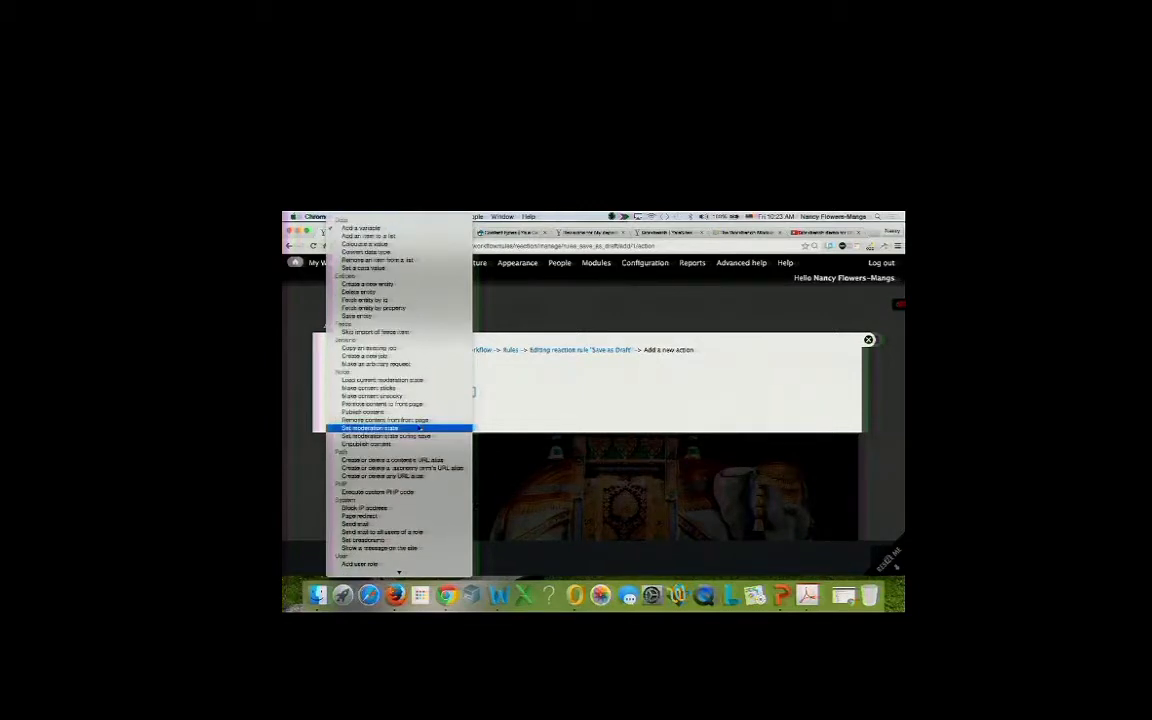
scroll(413, 395, "down", 2)
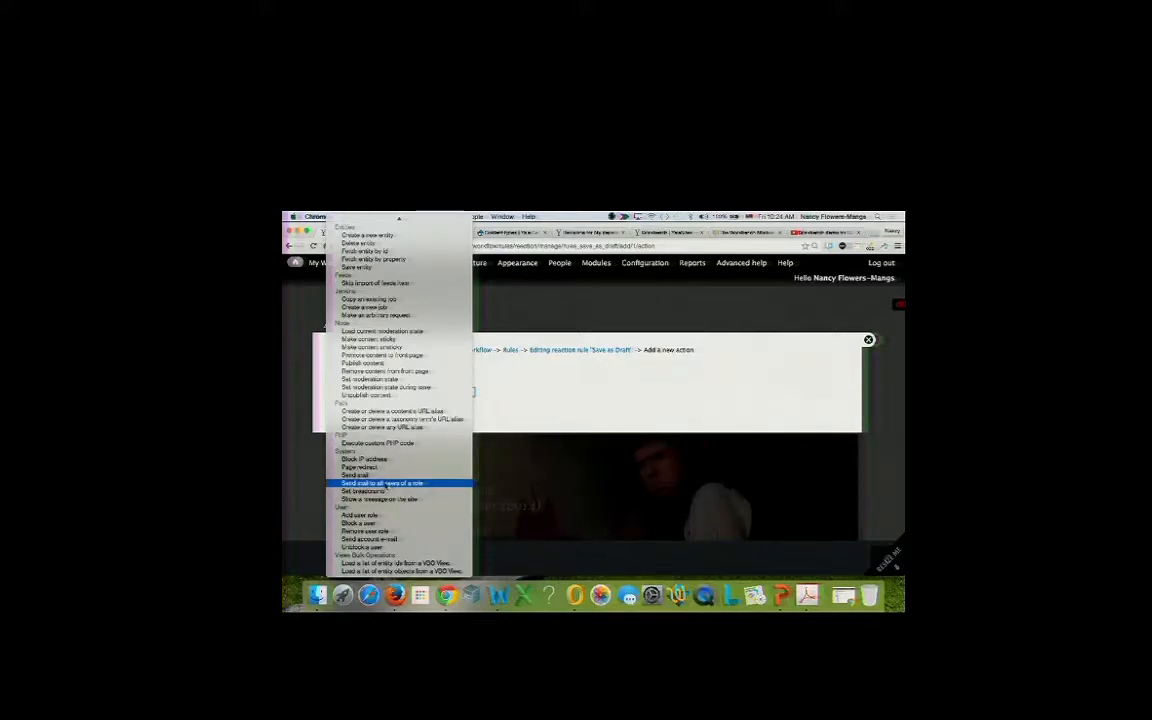
left_click(384, 476)
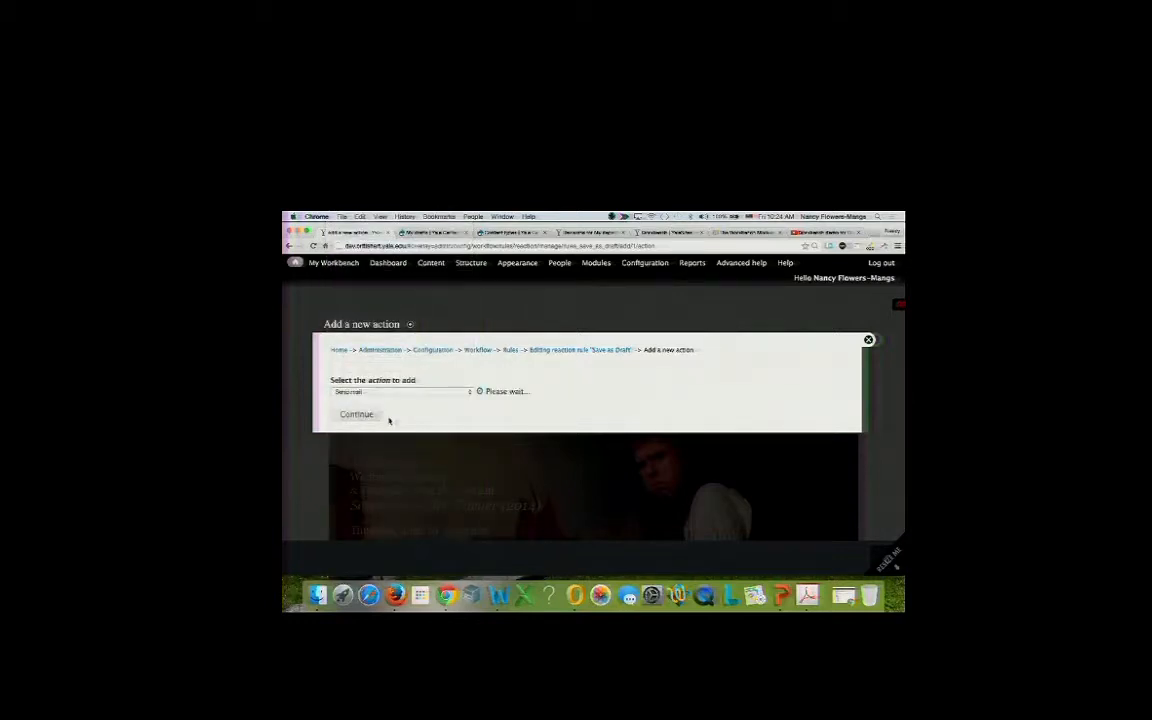
Continue to the Send mail settings and look over the subject, message and sender fields.
left_click(388, 414)
scroll(384, 441, "down", 5)
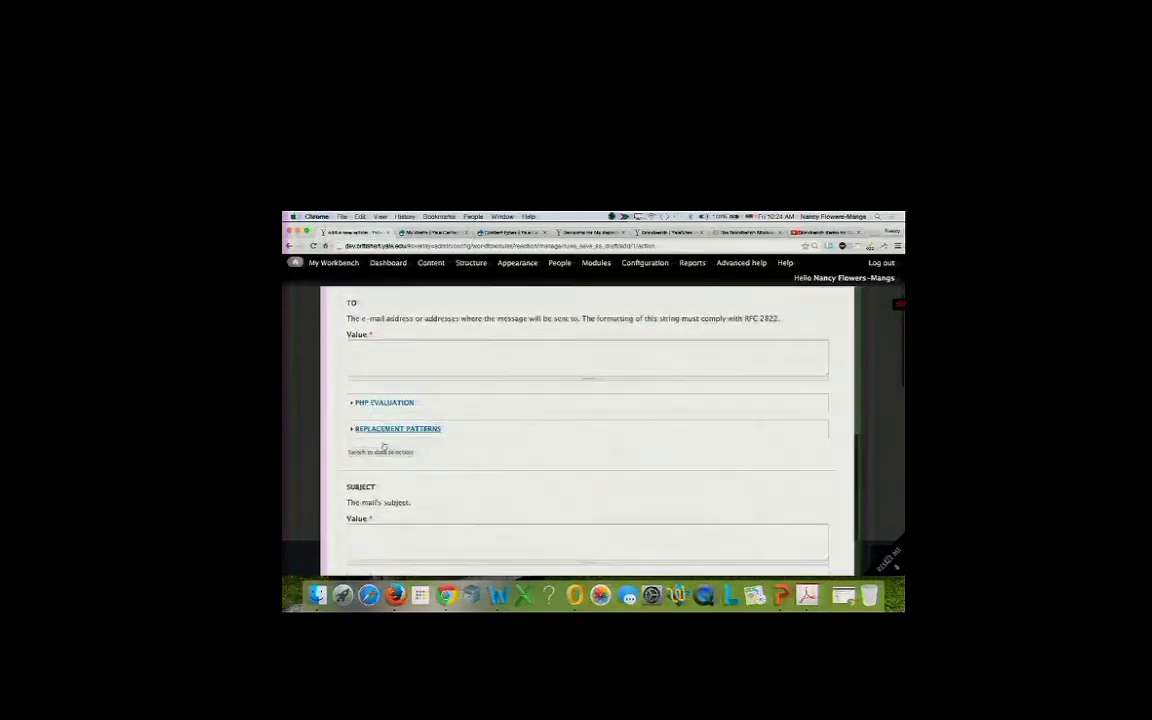
scroll(383, 445, "down", 1)
scroll(383, 440, "up", 3)
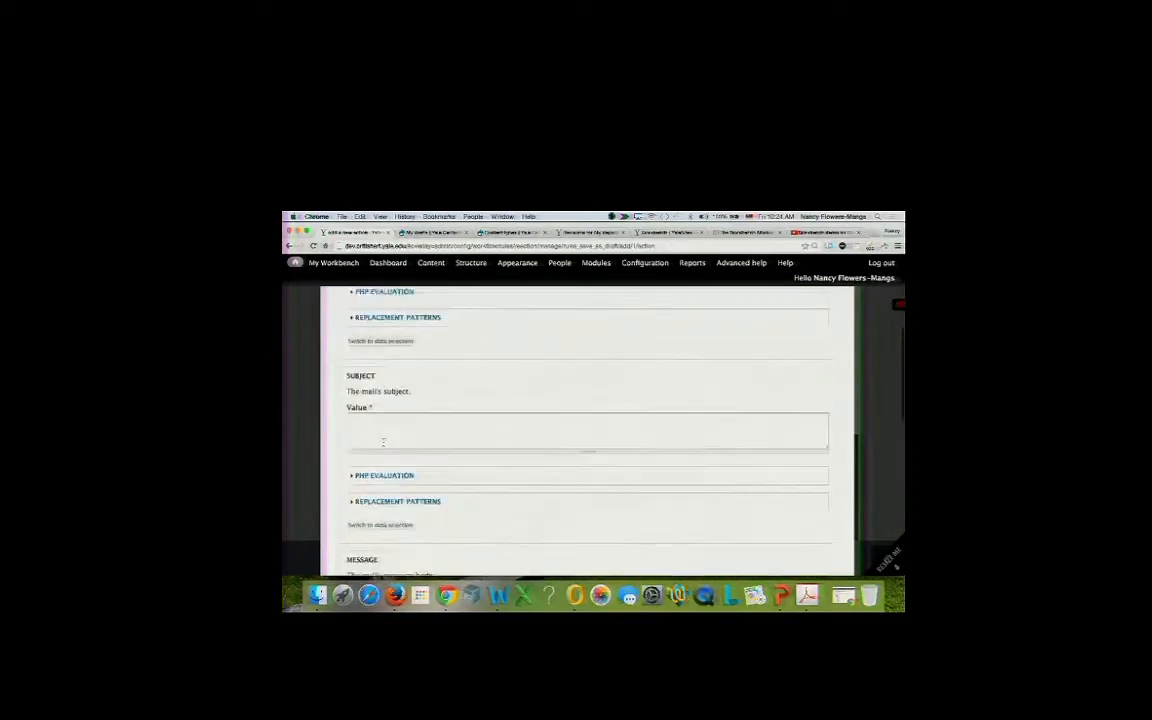
scroll(383, 434, "down", 1)
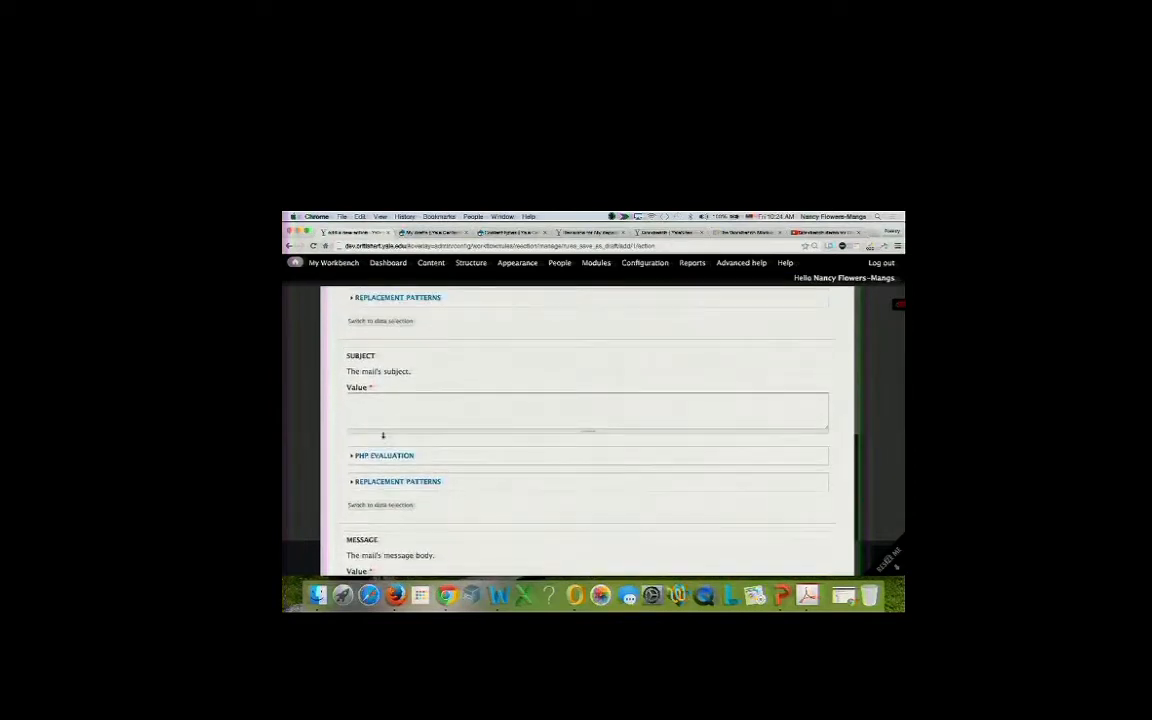
scroll(383, 435, "up", 2)
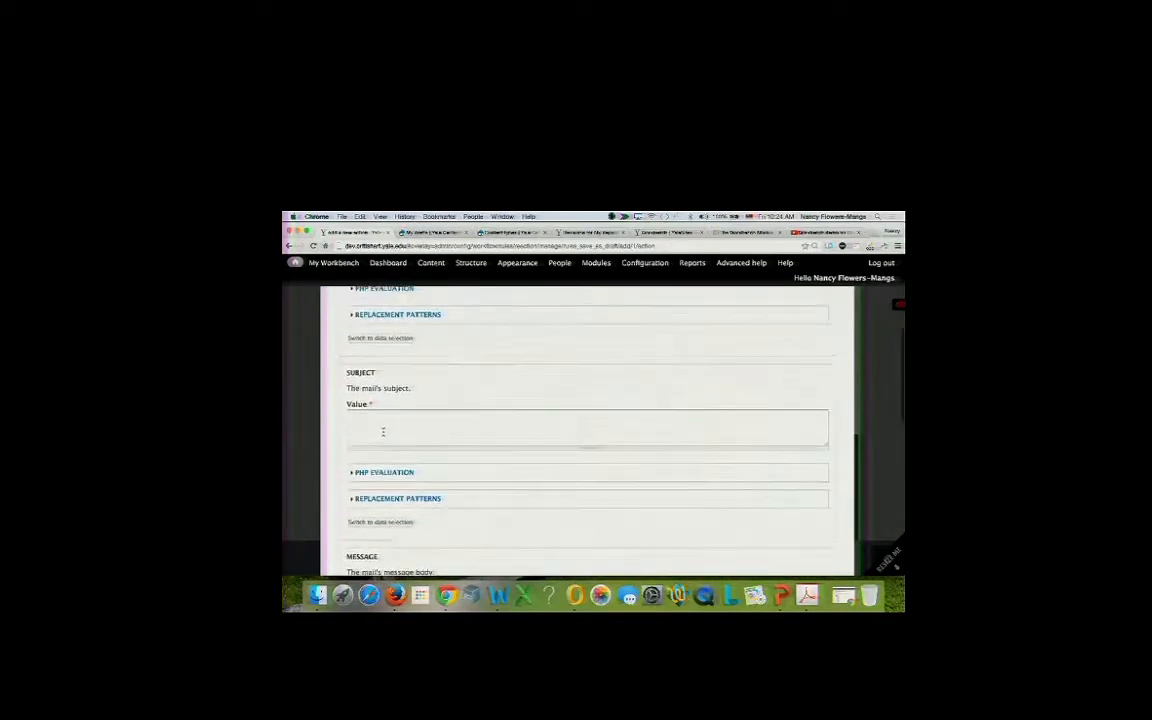
scroll(384, 423, "down", 10)
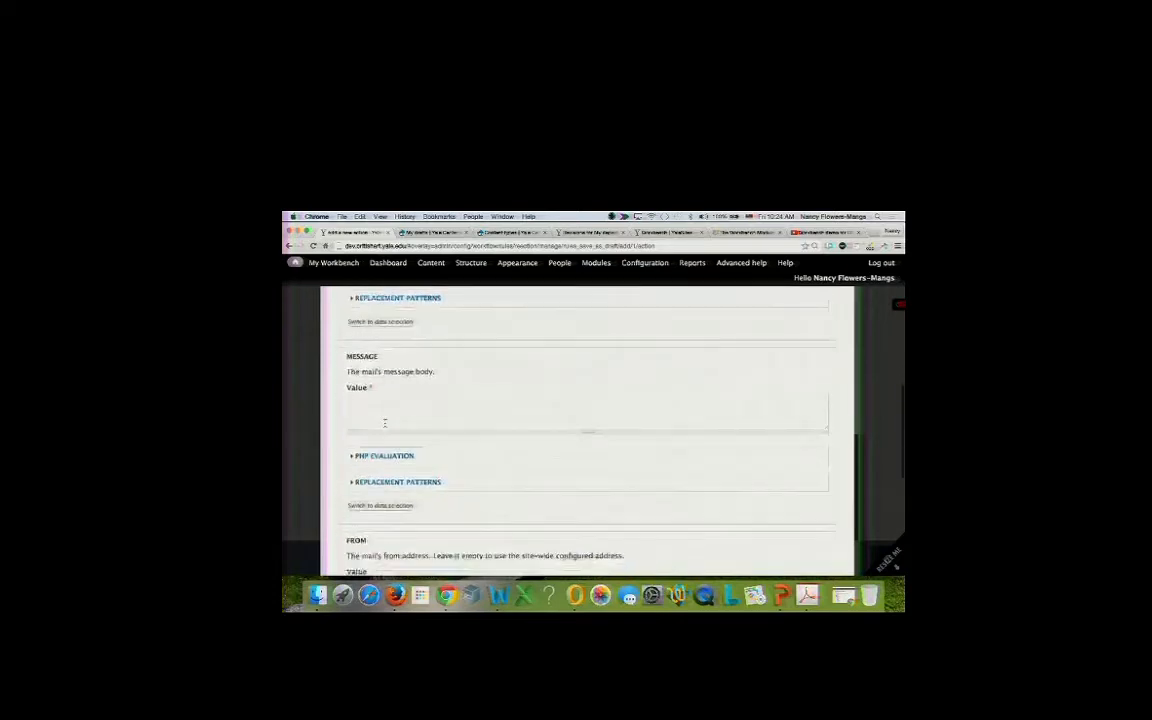
scroll(384, 424, "up", 10)
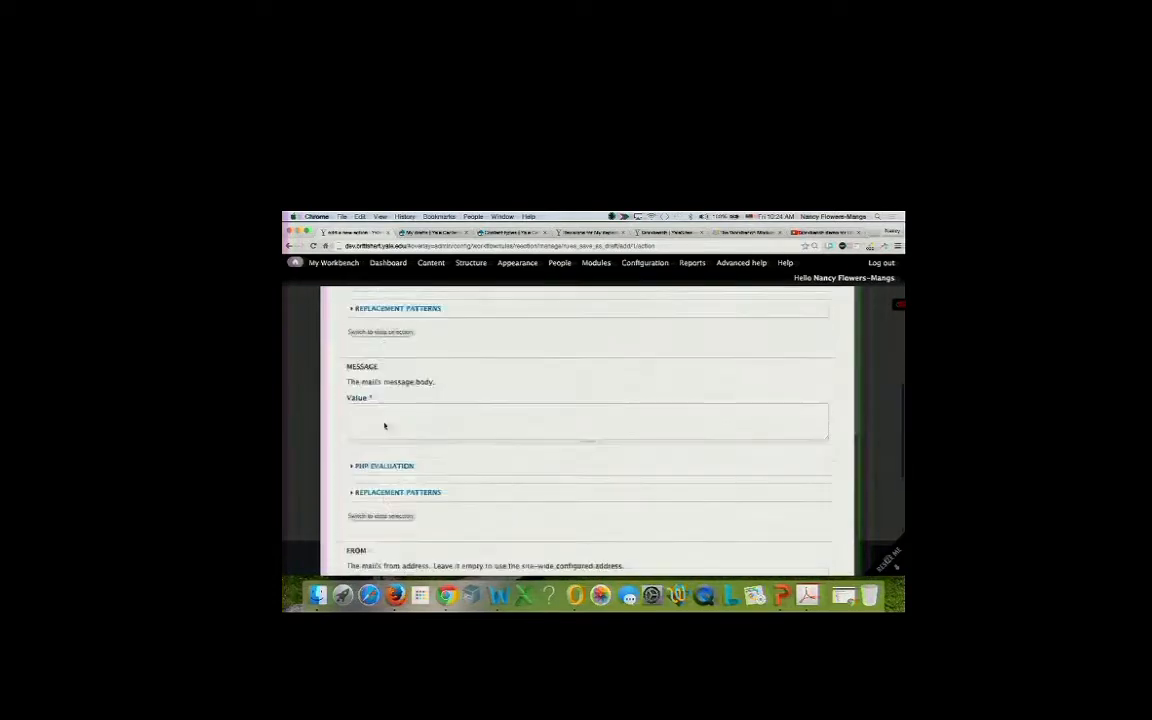
scroll(385, 427, "down", 1)
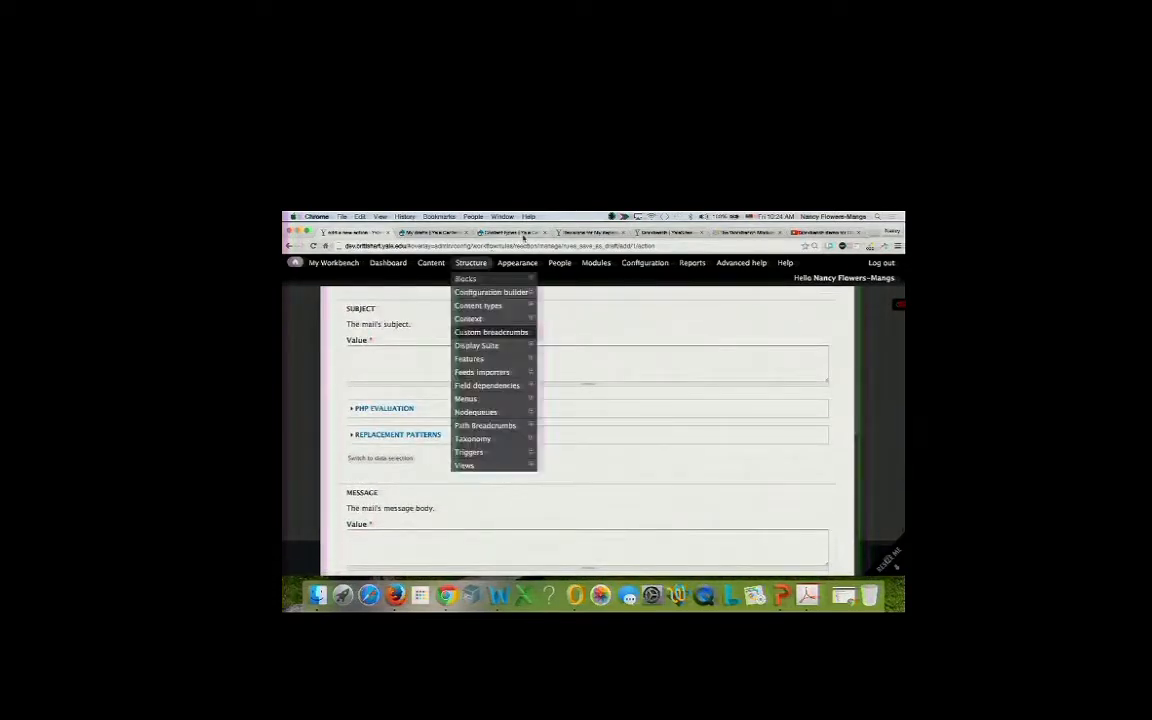
Check the Workbench module and revisions tabs, then return to the mail form's Subject field.
left_click(652, 234)
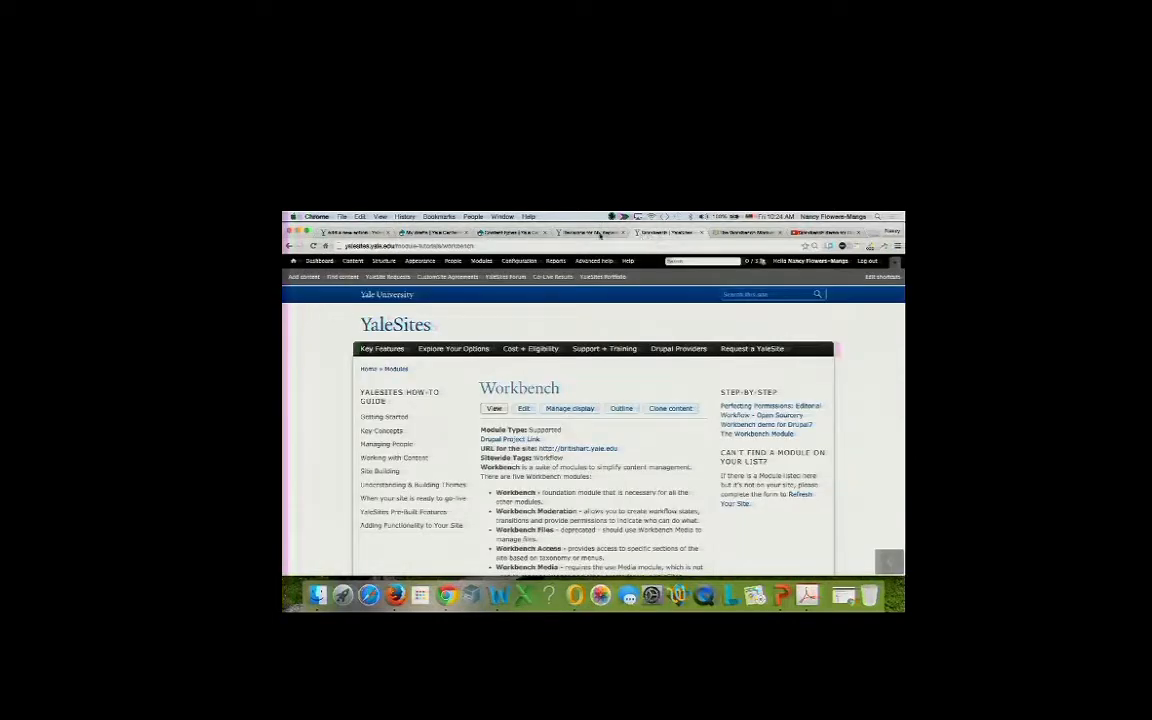
left_click(597, 234)
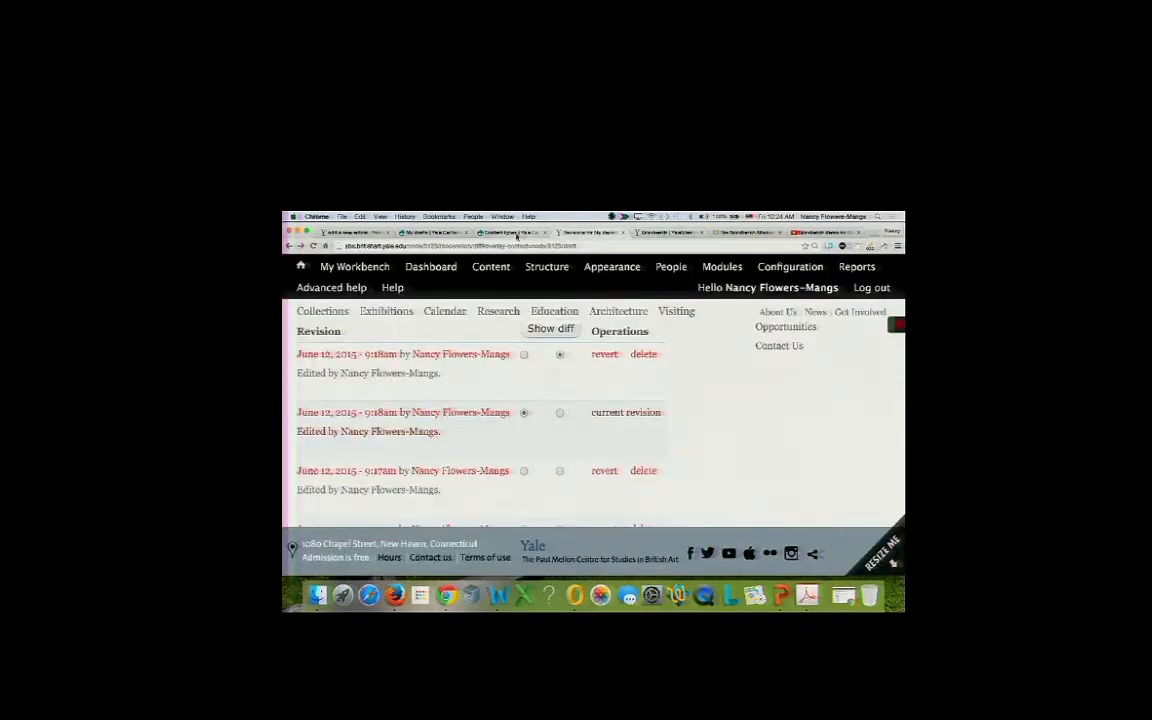
left_click(416, 236)
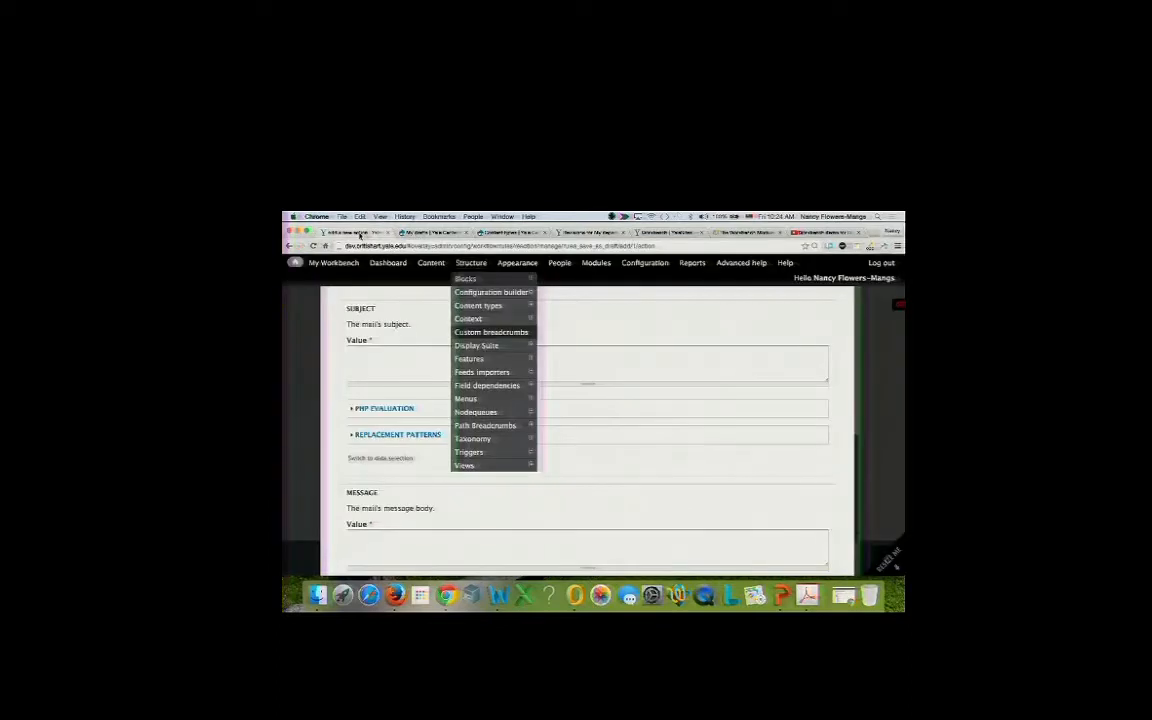
left_click(385, 365)
scroll(385, 365, "up", 3)
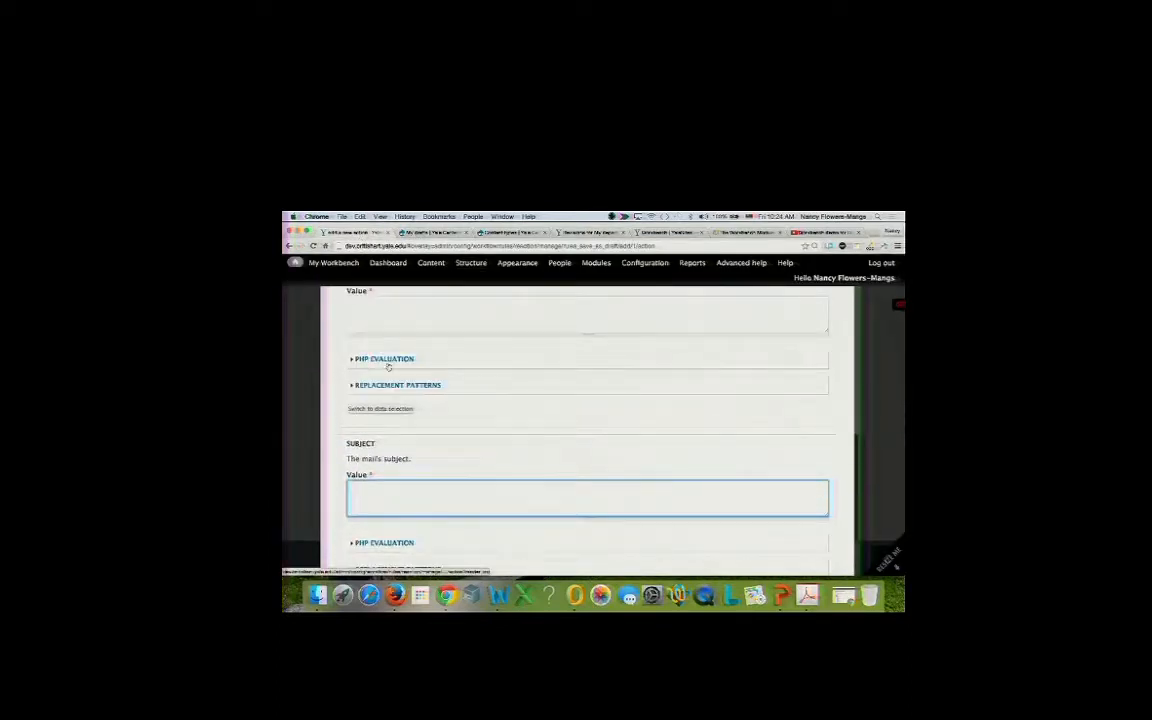
Type the mail subject 'Content Created - Saved as Draft'.
type("Const")
key("BackSpace")
key("BackSpace")
key("BackSpace")
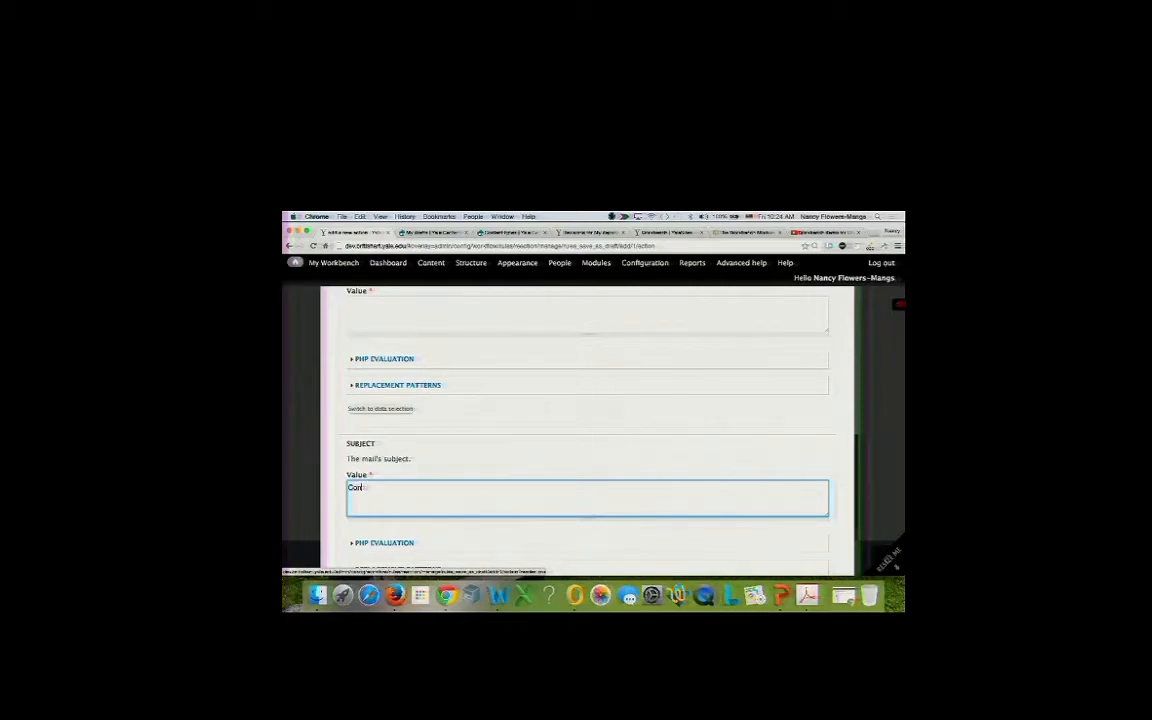
type("ntent created - Saved as Draft")
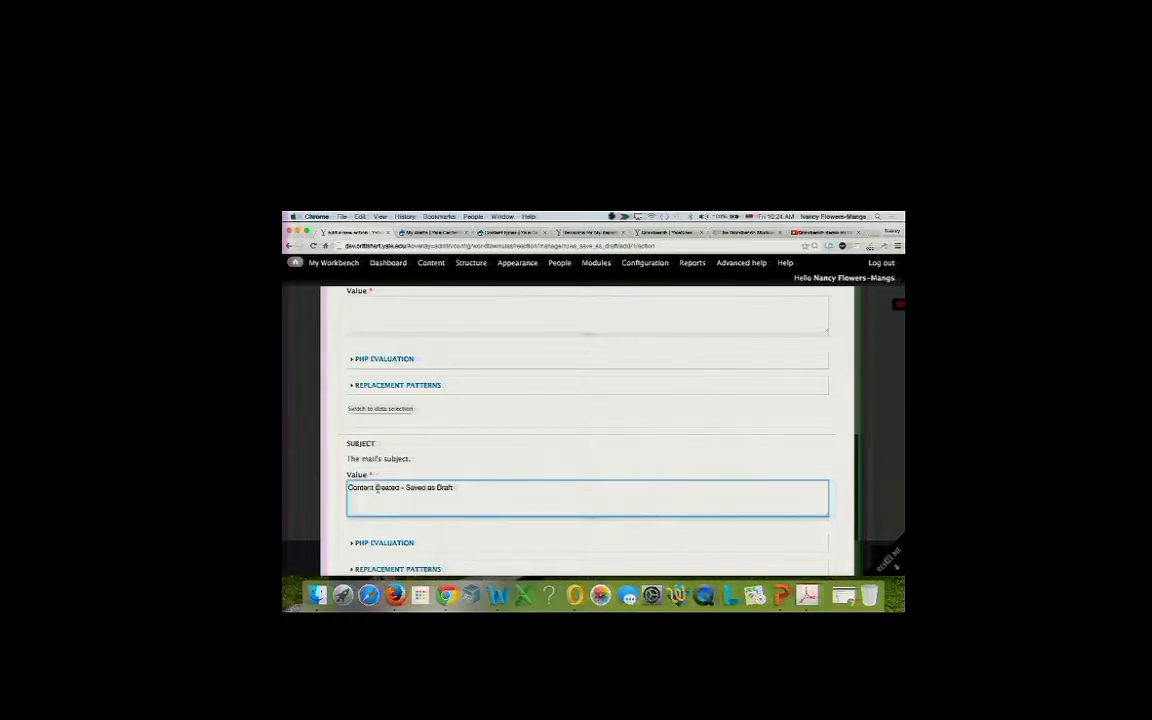
key("BackSpace")
type("C")
Append the [node:title] token from Replacement Patterns to the end of the subject.
scroll(385, 493, "down", 2)
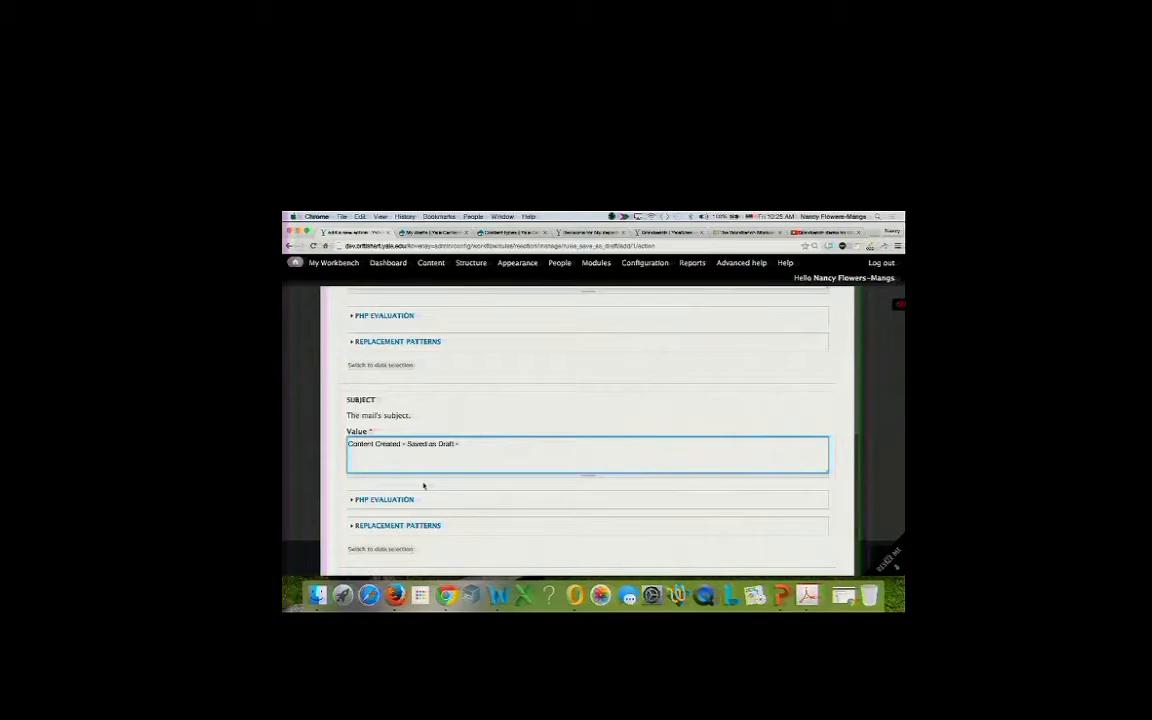
left_click(405, 526)
scroll(405, 526, "down", 5)
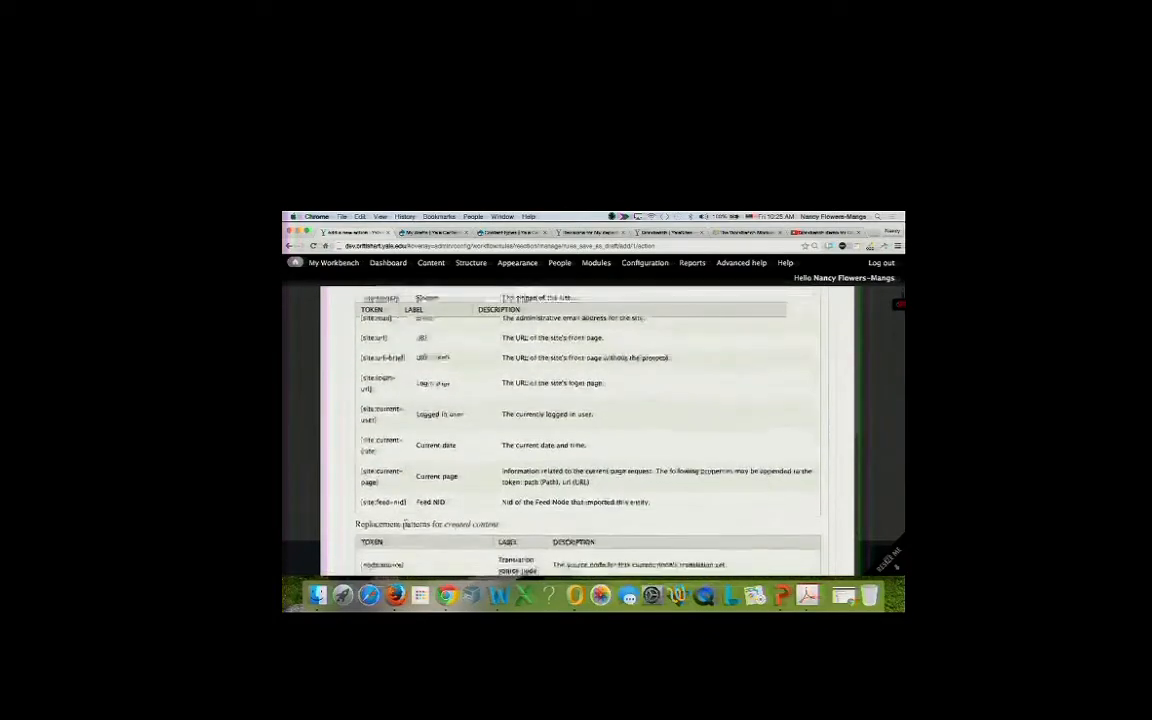
scroll(405, 526, "down", 5)
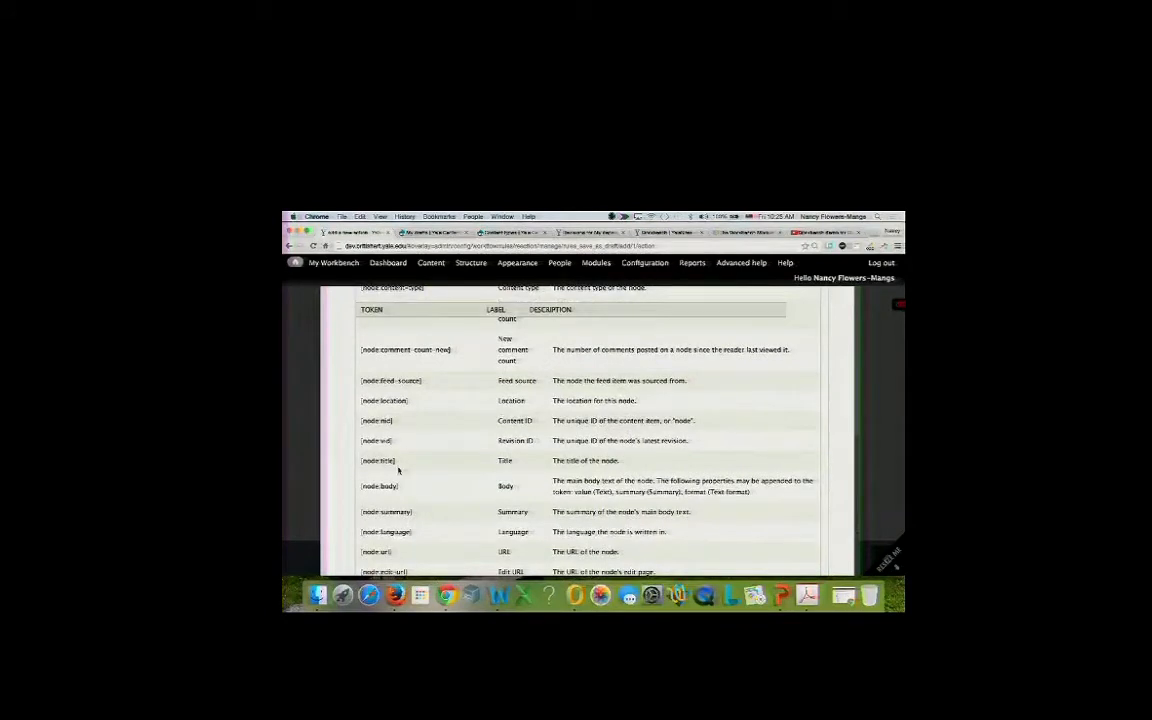
left_click_drag(400, 460, 356, 461)
key("cmd+c")
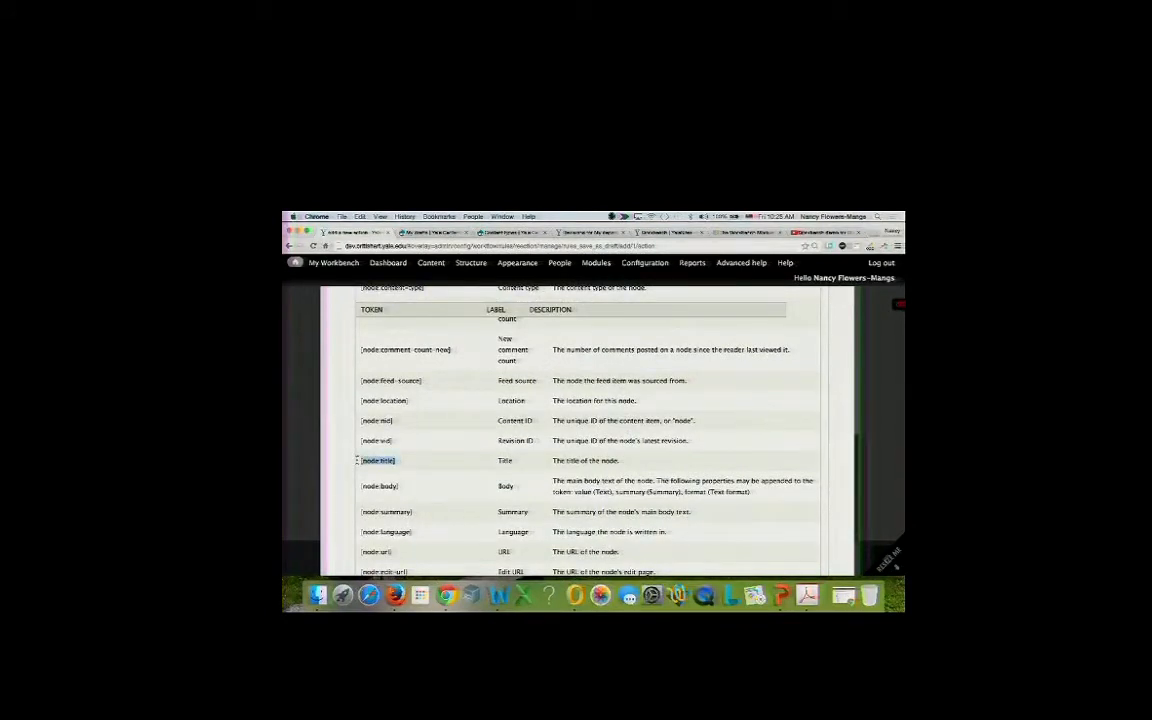
scroll(355, 437, "up", 10)
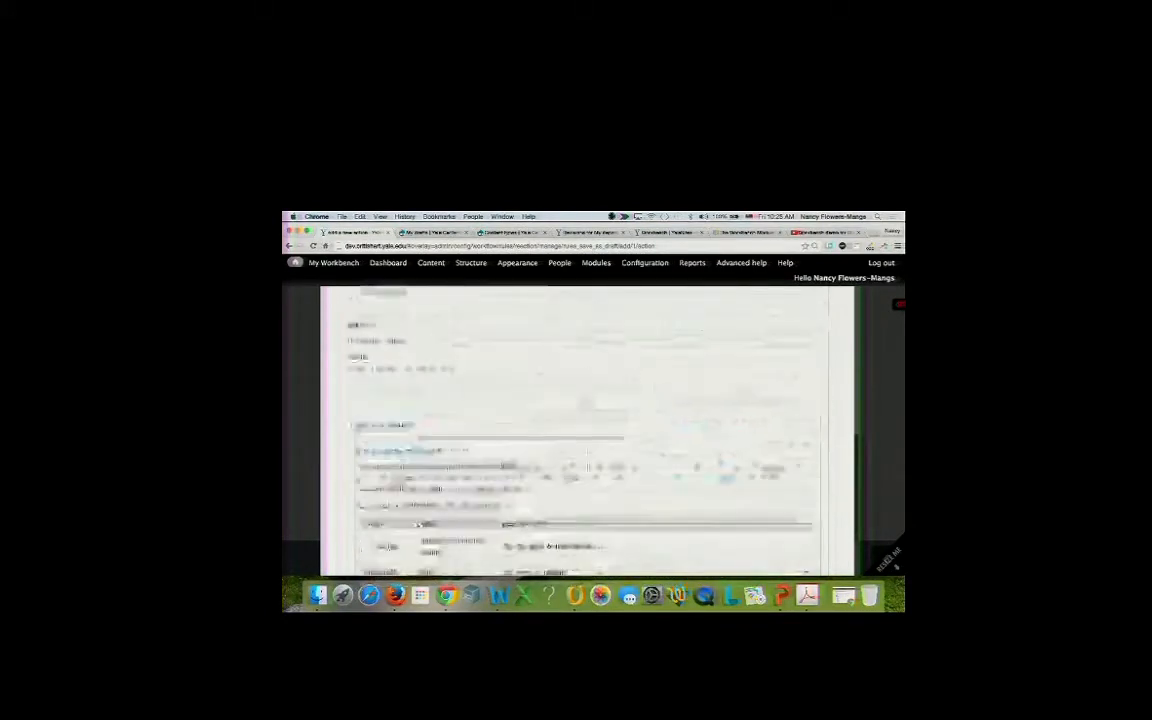
left_click(458, 425)
key("cmd+v")
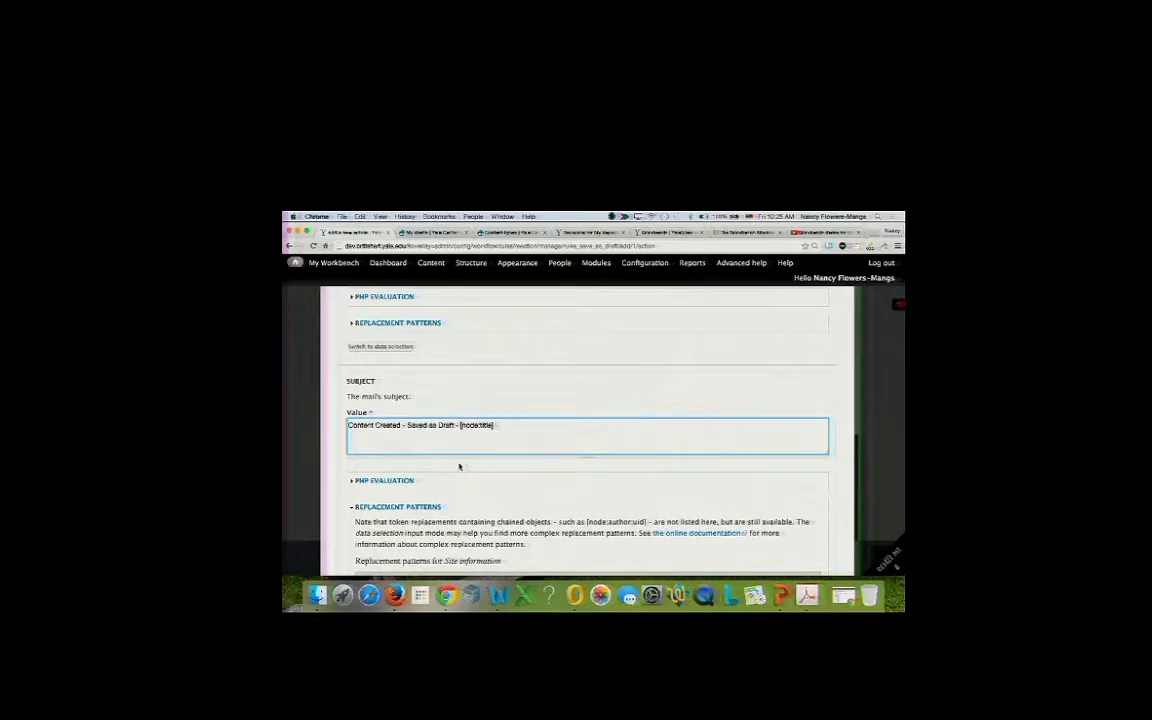
scroll(440, 442, "up", 2)
scroll(440, 447, "down", 5)
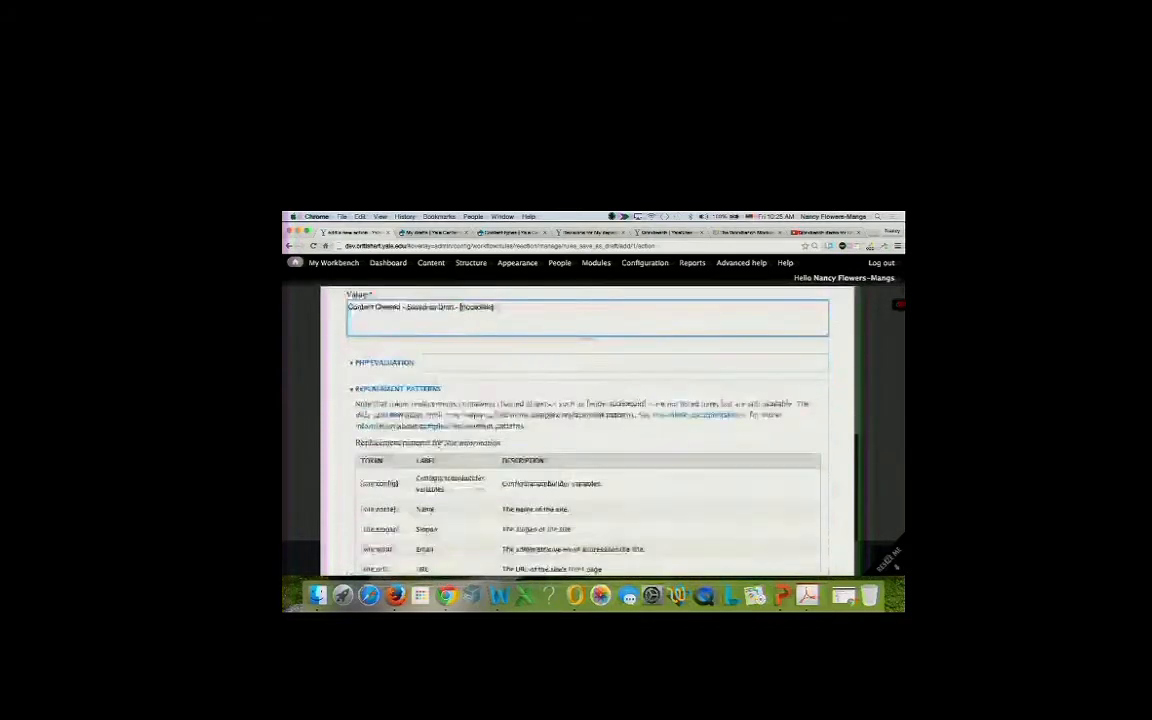
left_click(411, 309)
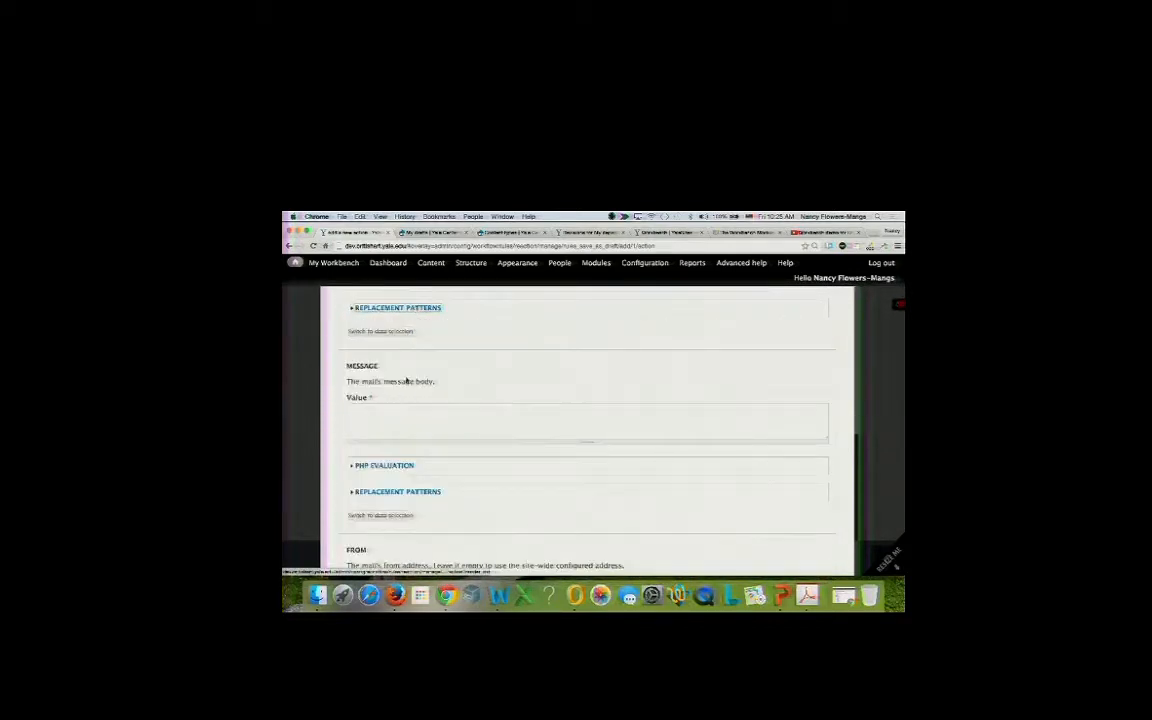
Start the message body with the [node:title] token and copy the [node:edit-url] token.
scroll(406, 380, "down", 1)
left_click(403, 376)
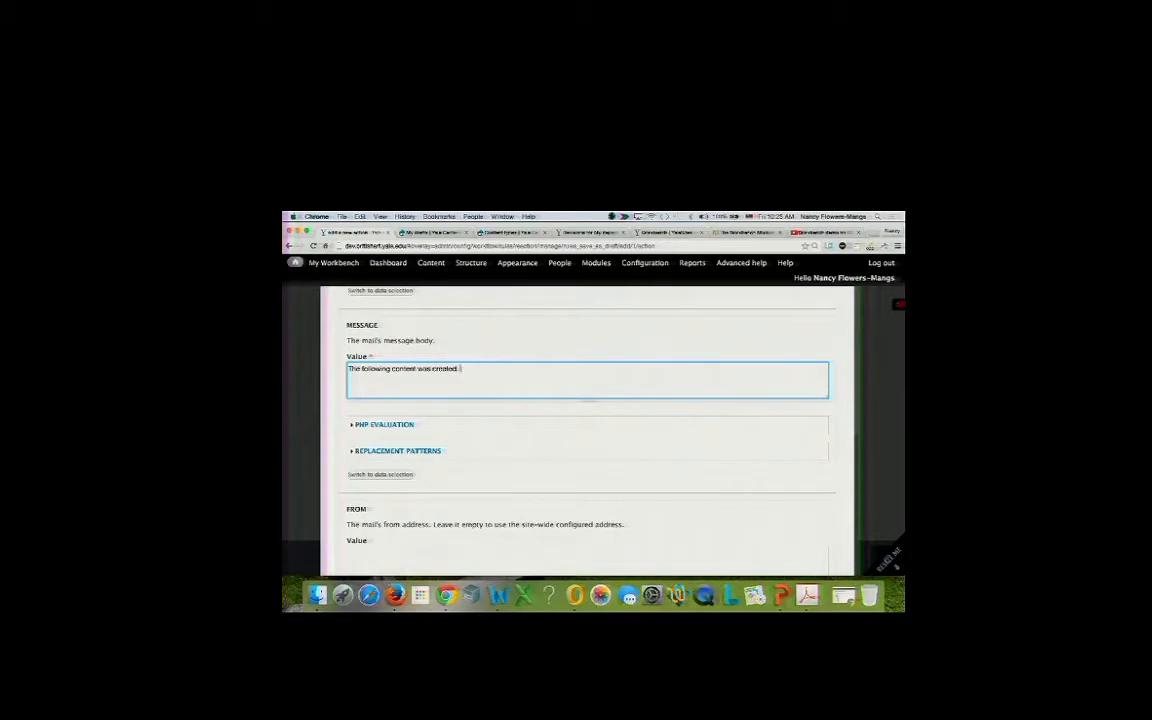
key("super+v")
left_click(376, 451)
scroll(374, 453, "down", 10)
scroll(374, 454, "down", 10)
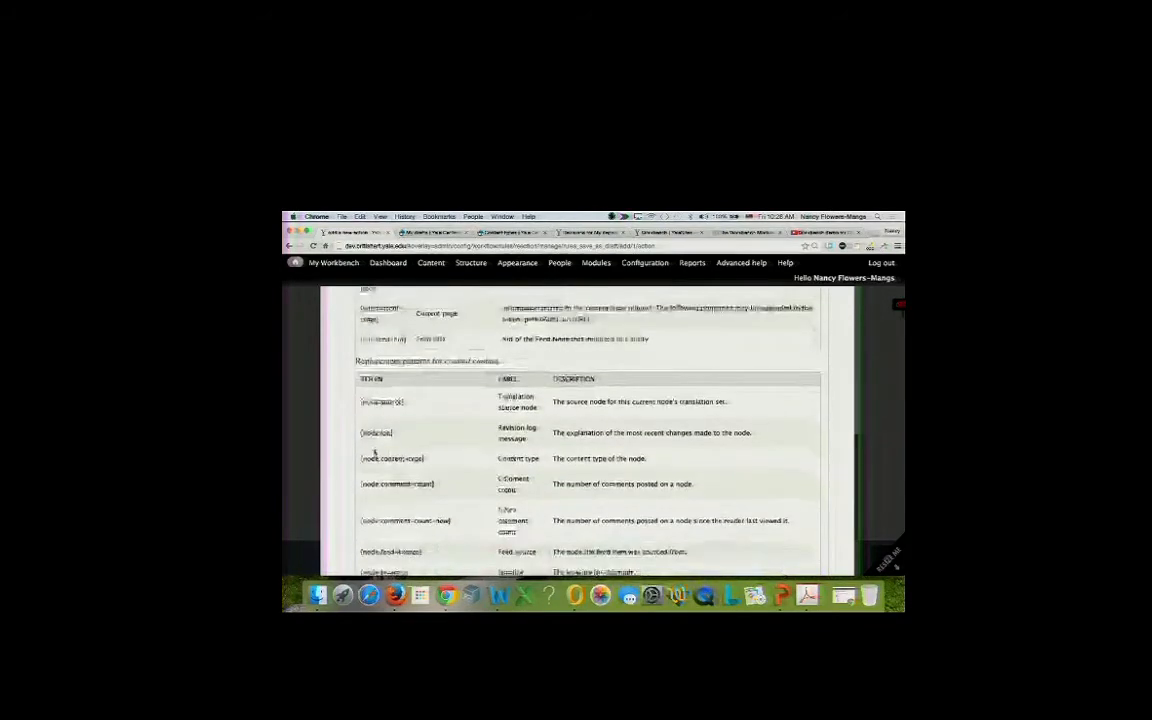
scroll(374, 453, "down", 5)
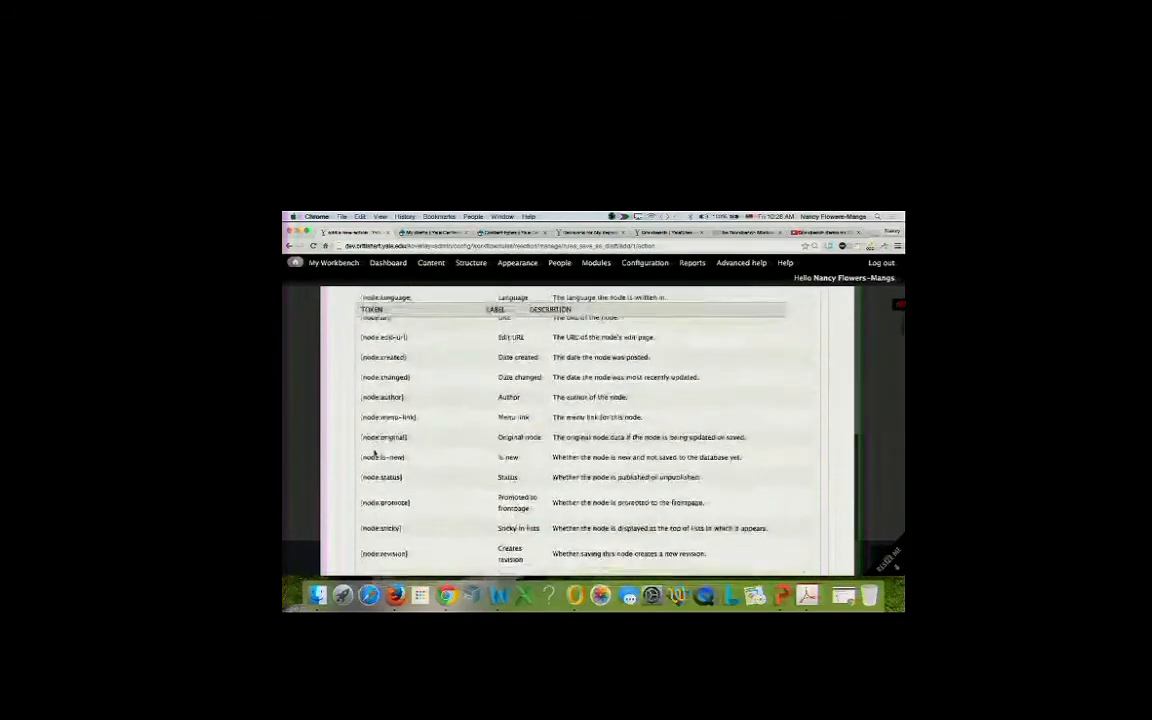
scroll(375, 454, "down", 10)
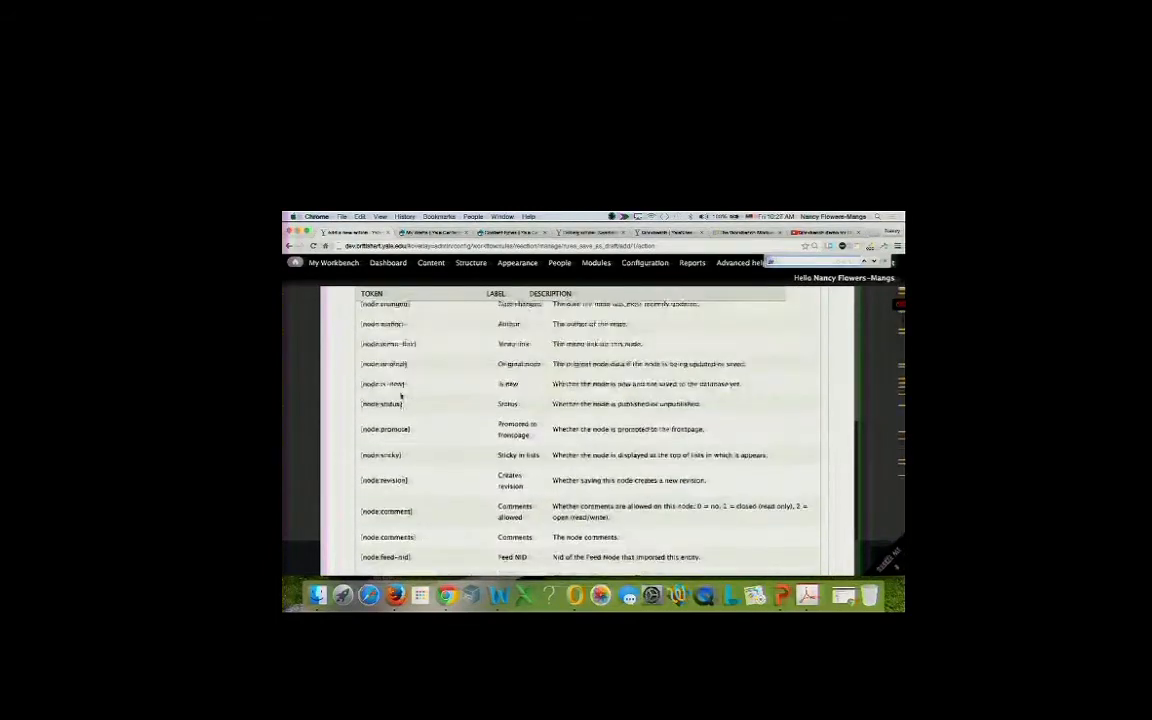
type("url")
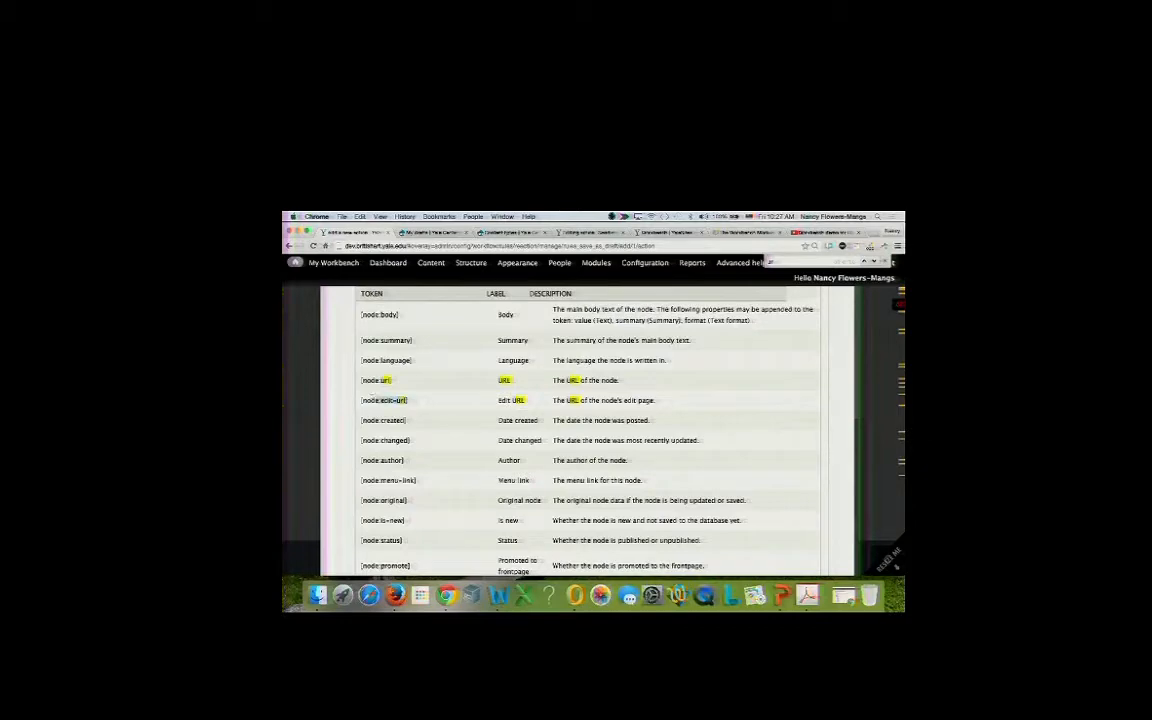
left_click_drag(377, 400, 357, 403)
key("super+c")
Finish the message with '. You can find it here [node:edit-url].'.
scroll(357, 403, "up", 5)
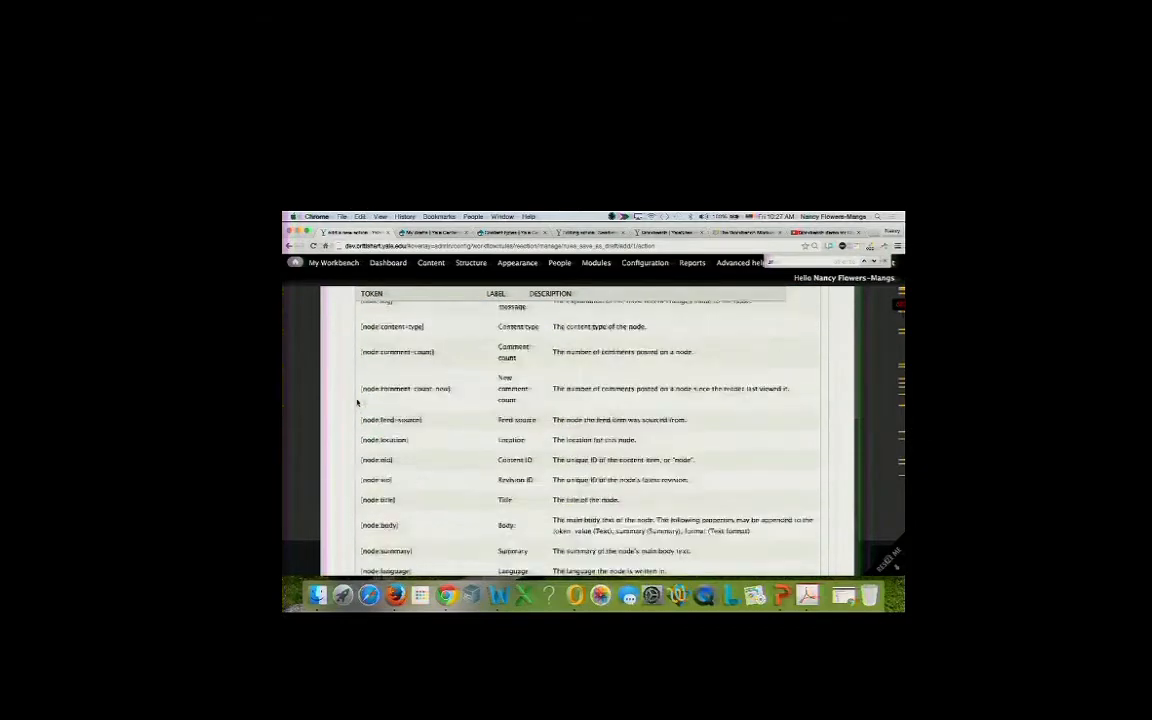
scroll(357, 403, "up", 10)
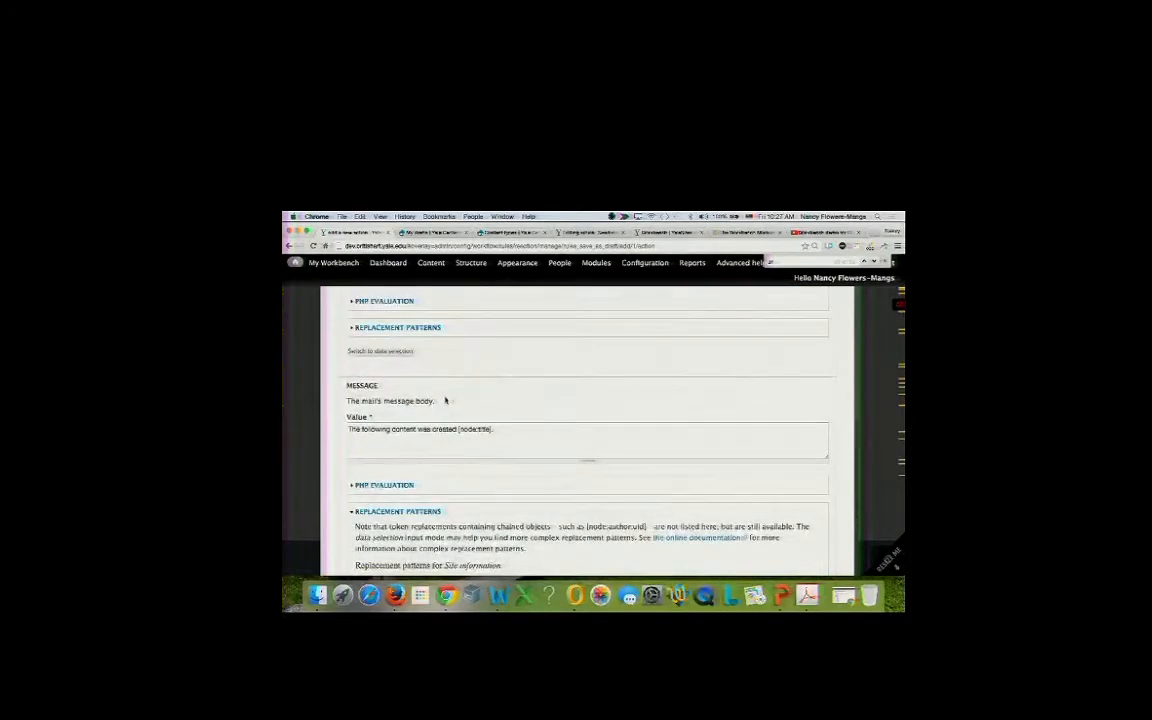
left_click(496, 429)
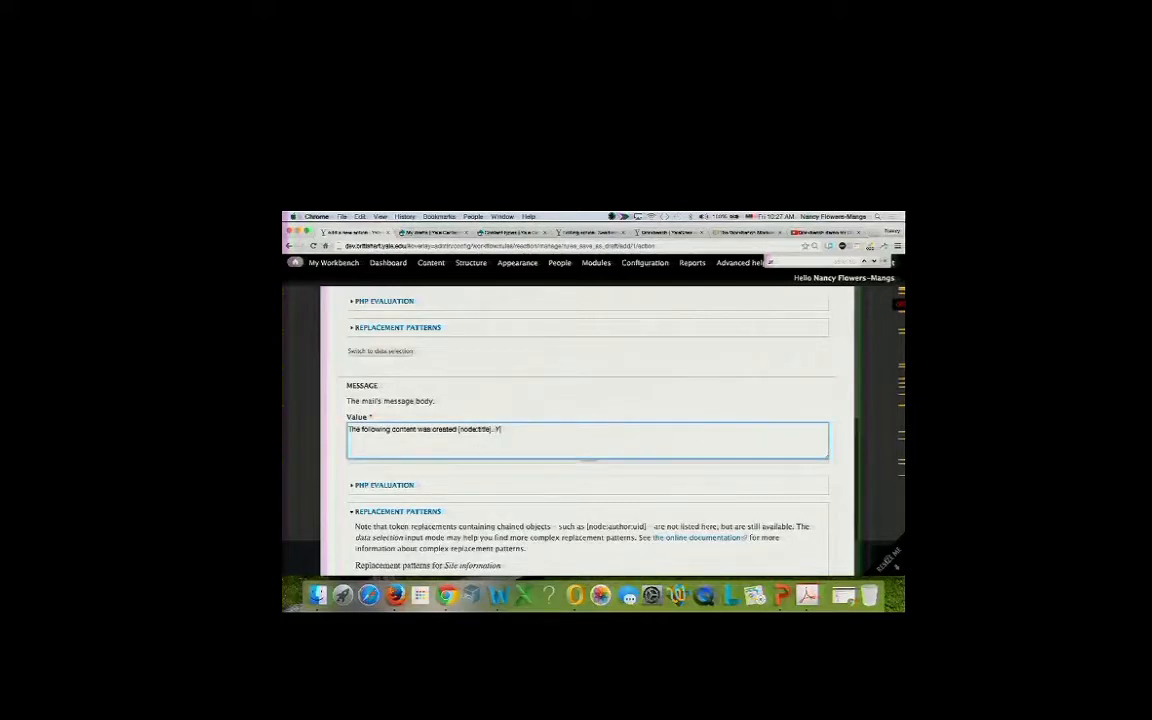
type(". You can find it here [node:edit-url].")
scroll(448, 474, "down", 10)
scroll(449, 478, "up", 10)
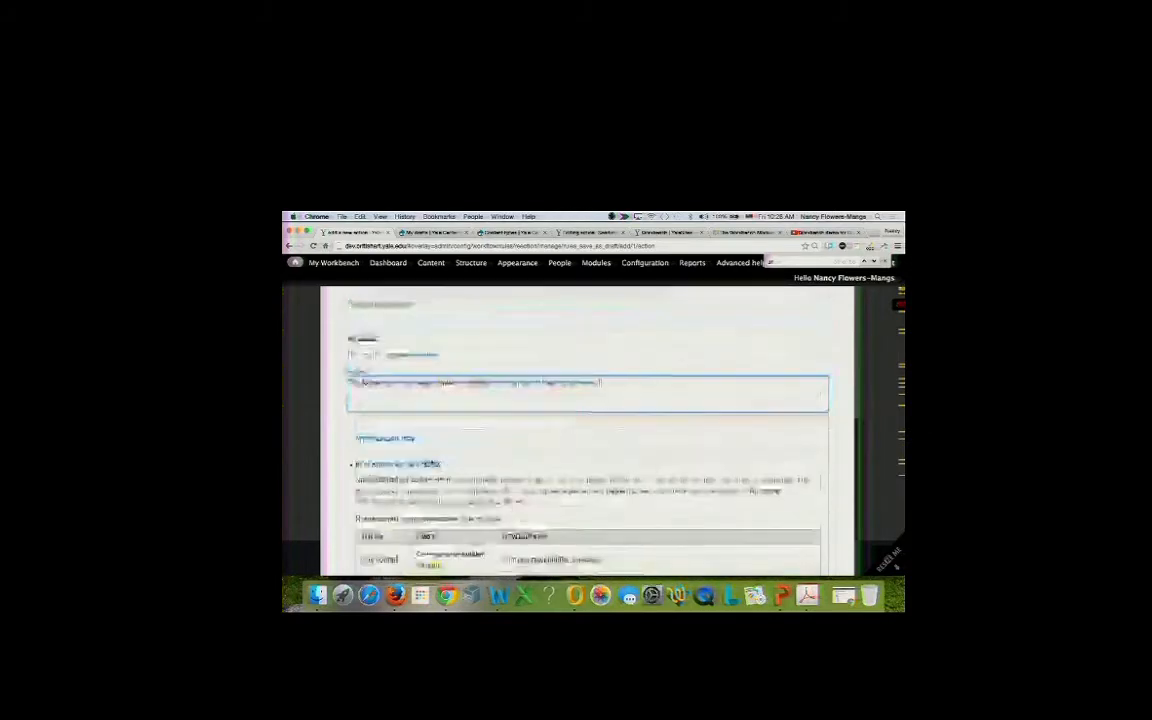
left_click(385, 465)
Enter the sender's e-mail address in the From field.
scroll(385, 468, "down", 2)
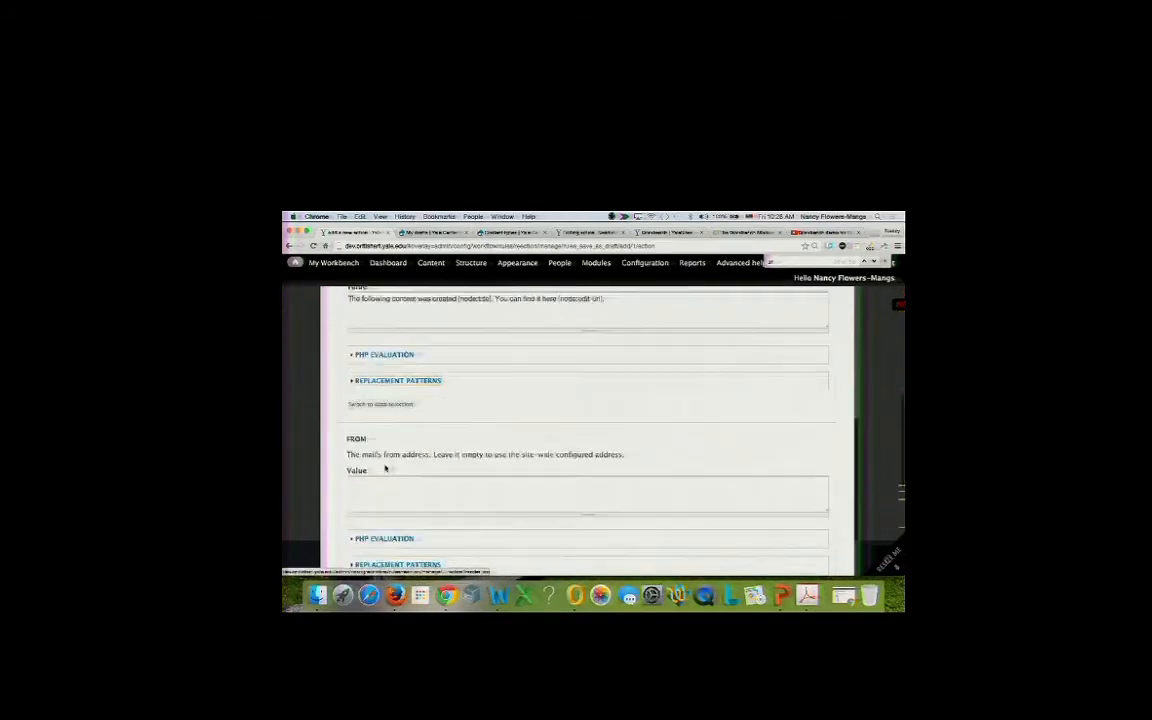
scroll(385, 468, "down", 2)
left_click(379, 407)
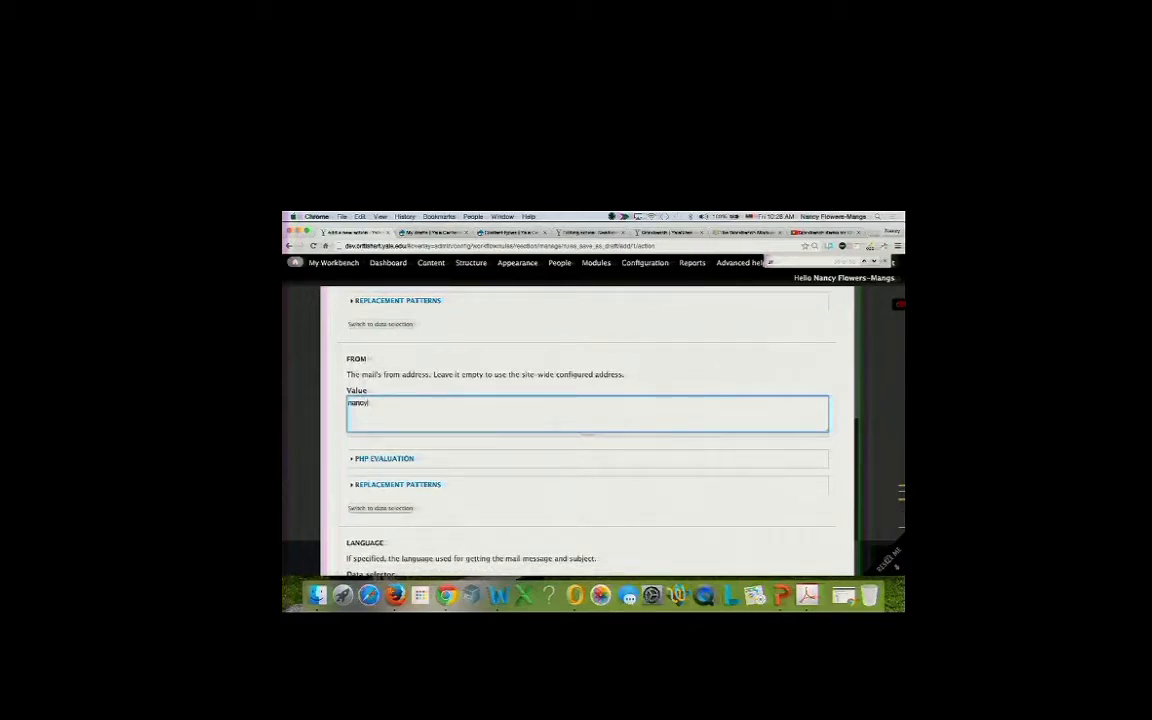
scroll(431, 392, "down", 5)
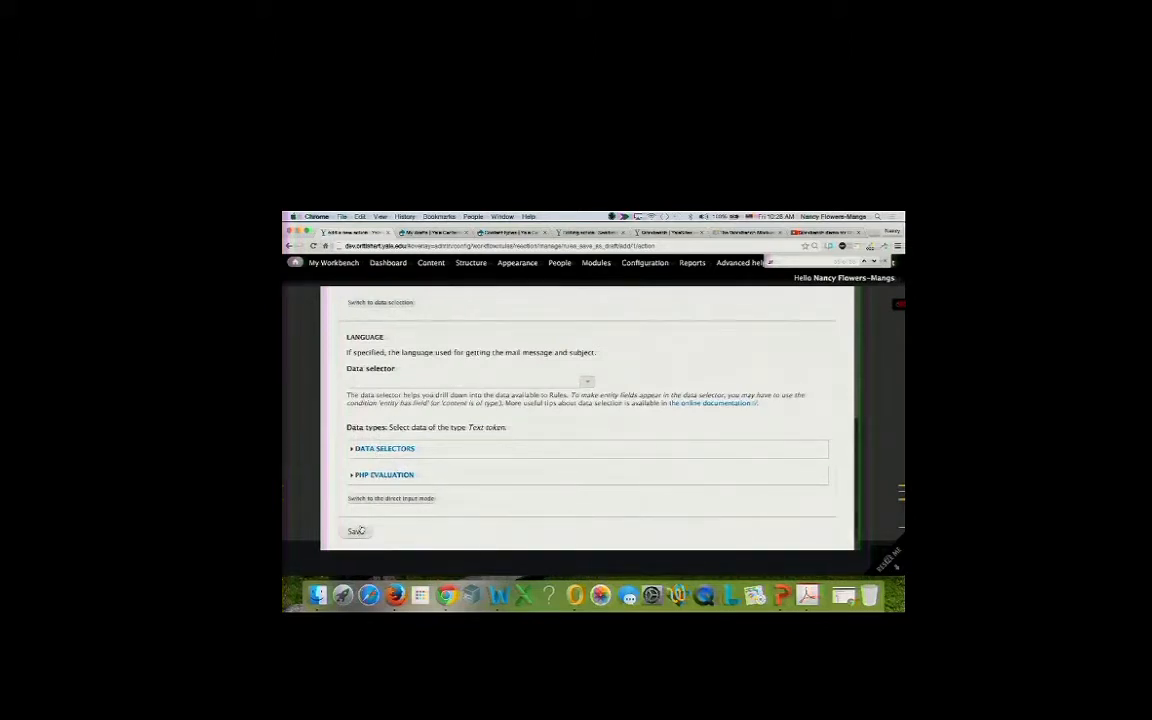
scroll(411, 442, "up", 5)
scroll(414, 445, "up", 2)
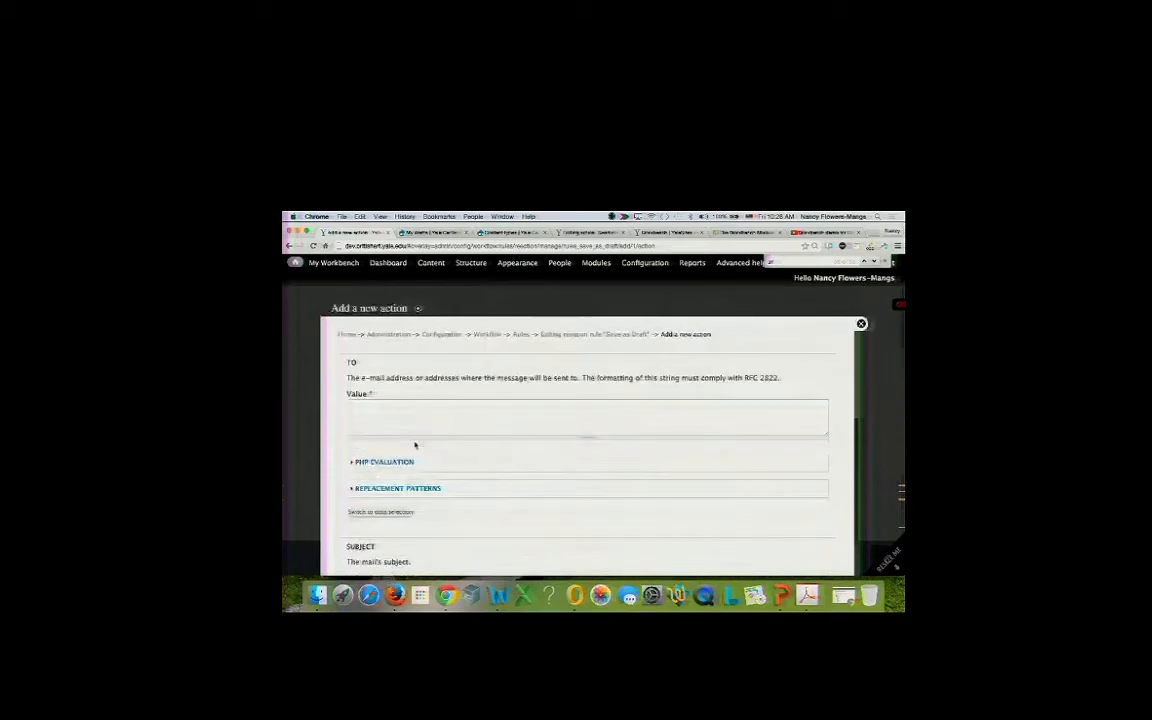
Search the recipient field's replacement tokens for an 'author' token.
left_click(393, 413)
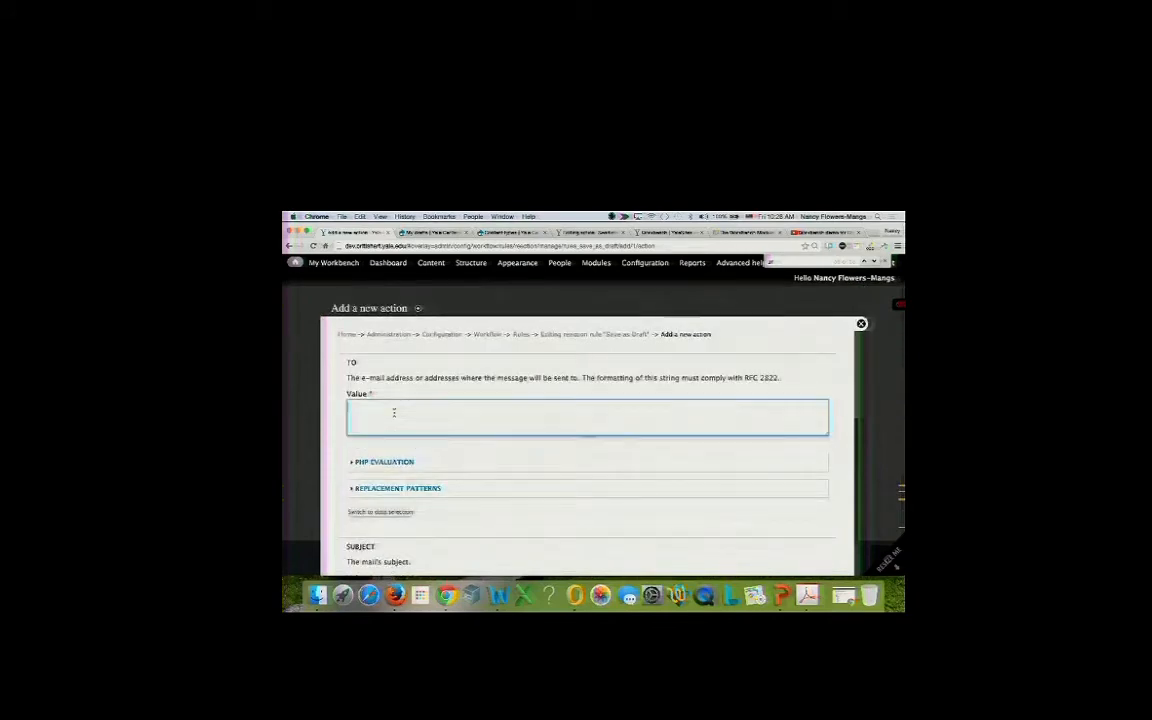
left_click(397, 488)
scroll(380, 480, "down", 5)
scroll(400, 482, "up", 5)
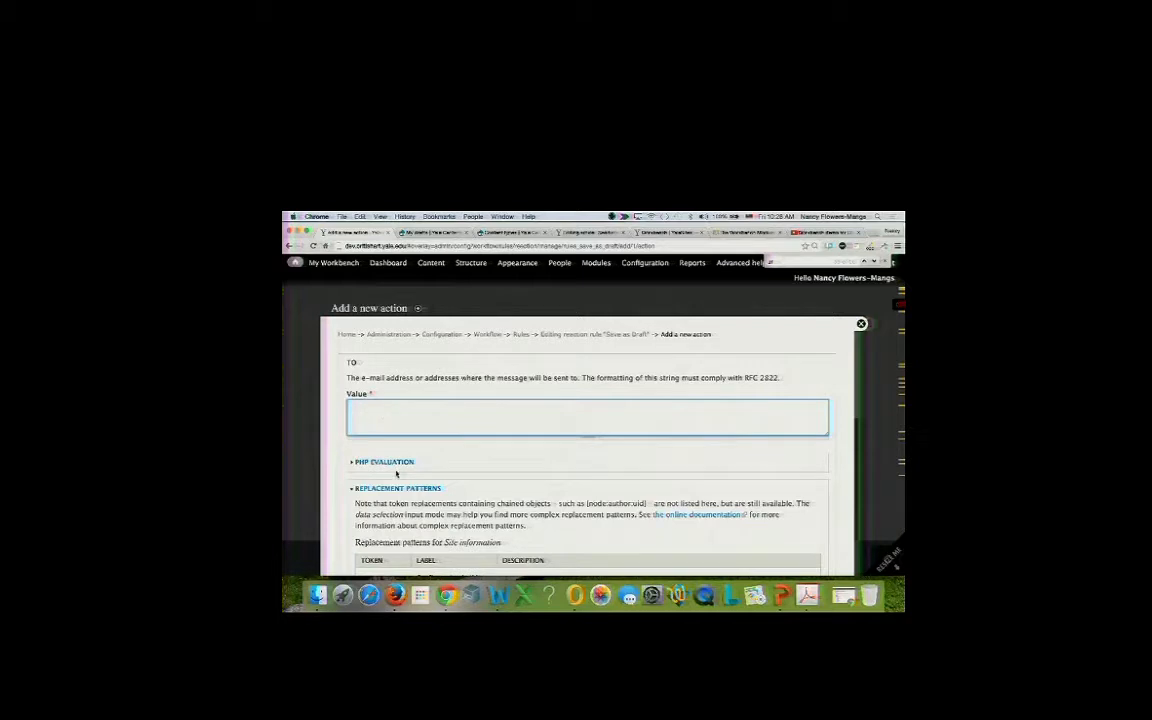
type("author")
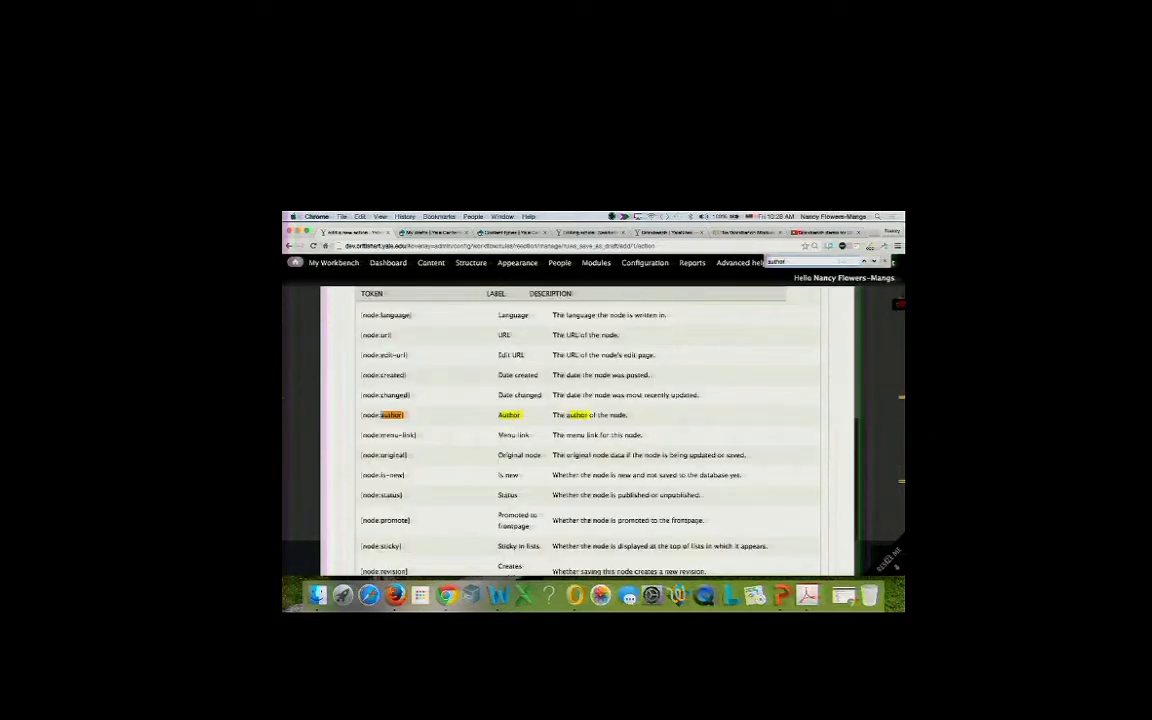
key("Return")
key("Return")
key("Return")
key("Return")
key("Return")
key("Return")
key("Return")
key("Return")
left_click(875, 232)
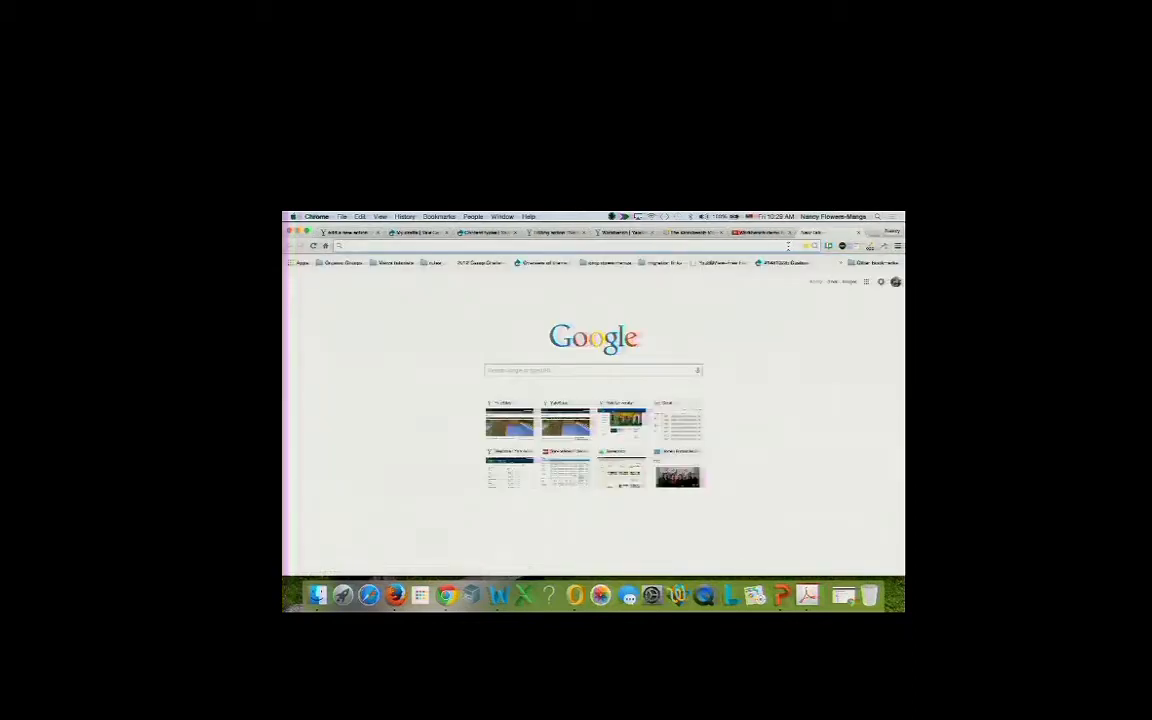
Google 'rules send email to author' and open the Drupal Answers thread.
type("fules send ema")
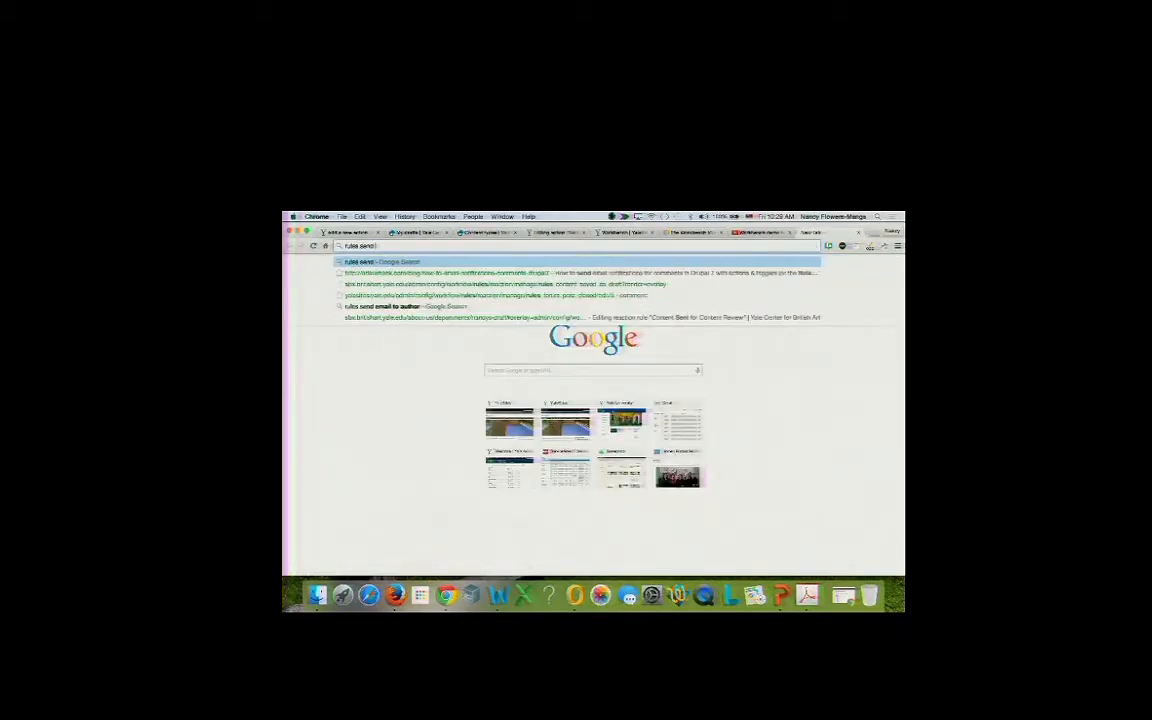
type("il to autho")
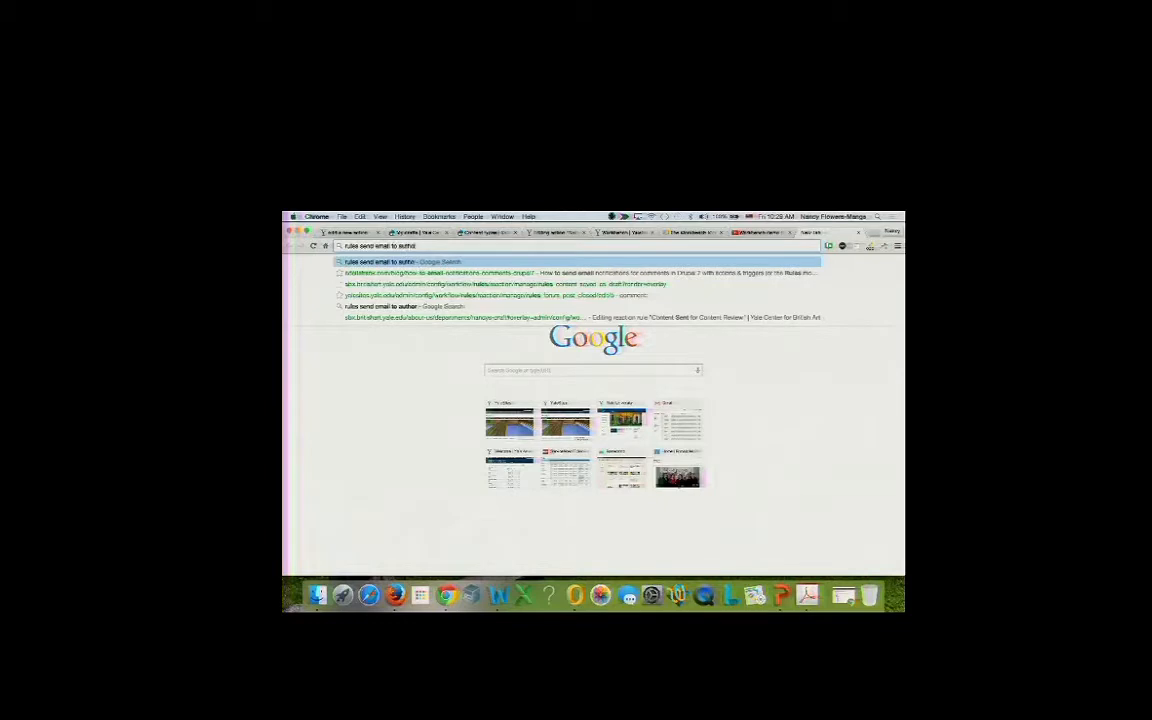
key("Return")
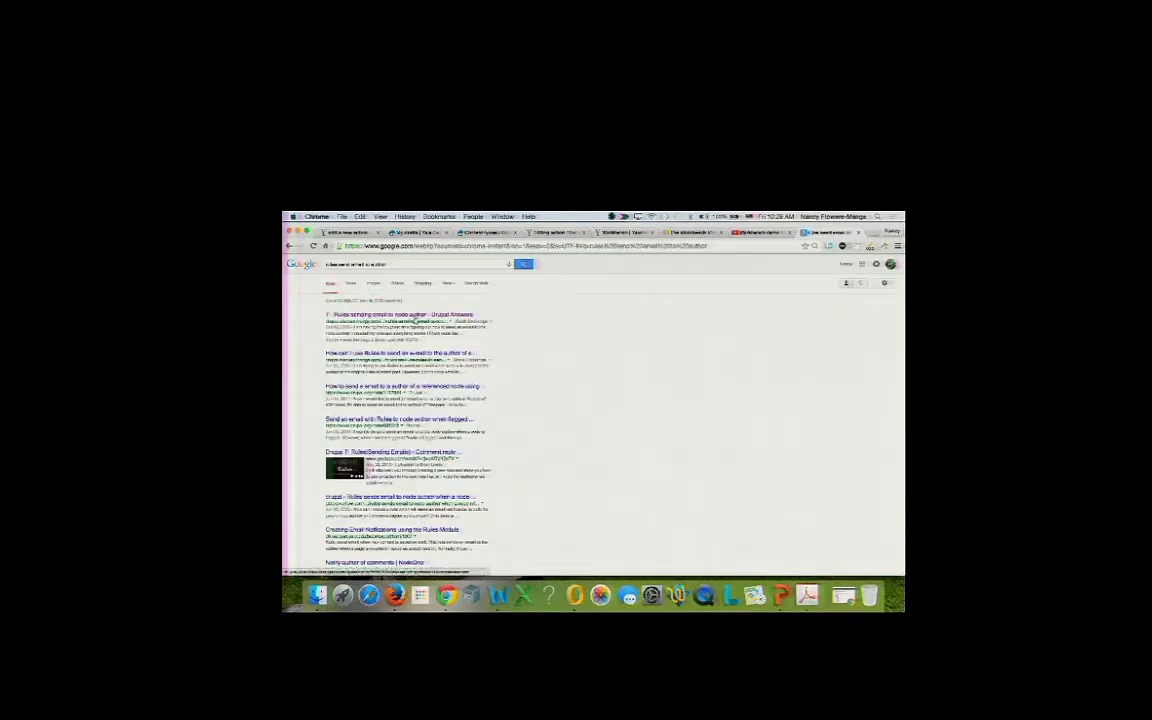
left_click(413, 316)
scroll(446, 447, "down", 5)
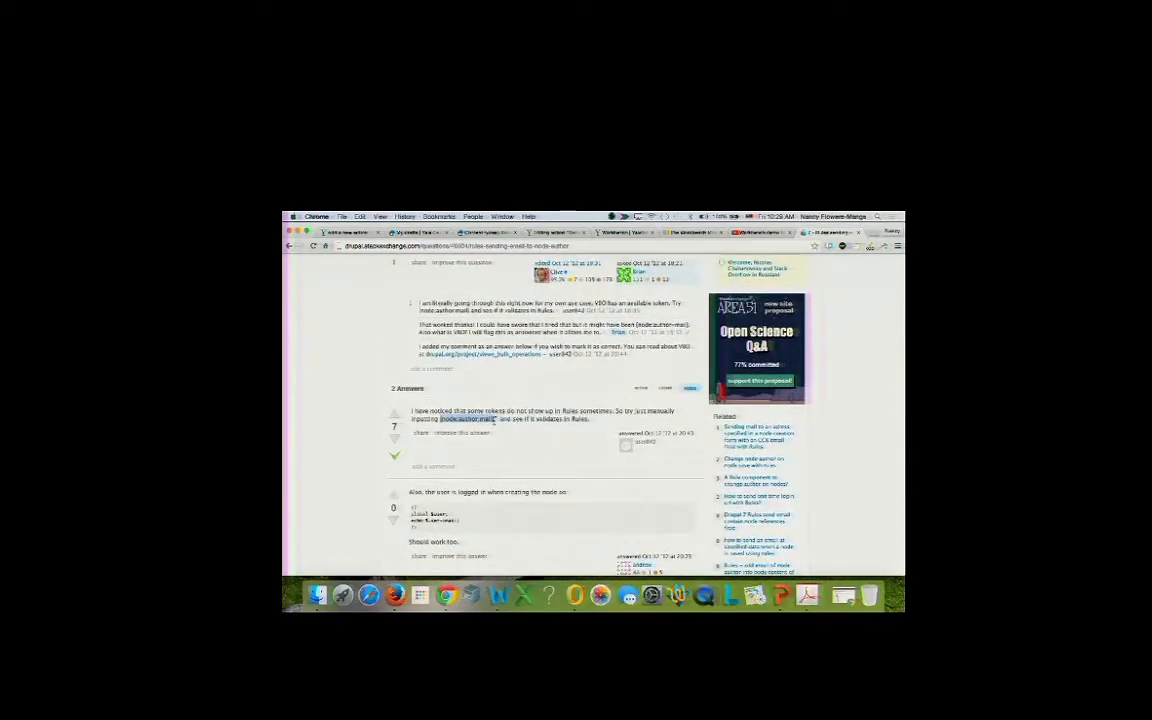
Copy the [node:author:mail] token from the answer into the recipient field.
key("super+c")
left_click(347, 232)
left_click(388, 404)
key("super+v")
Save the send-mail action with recipient [node:author:mail].
scroll(389, 457, "down", 2)
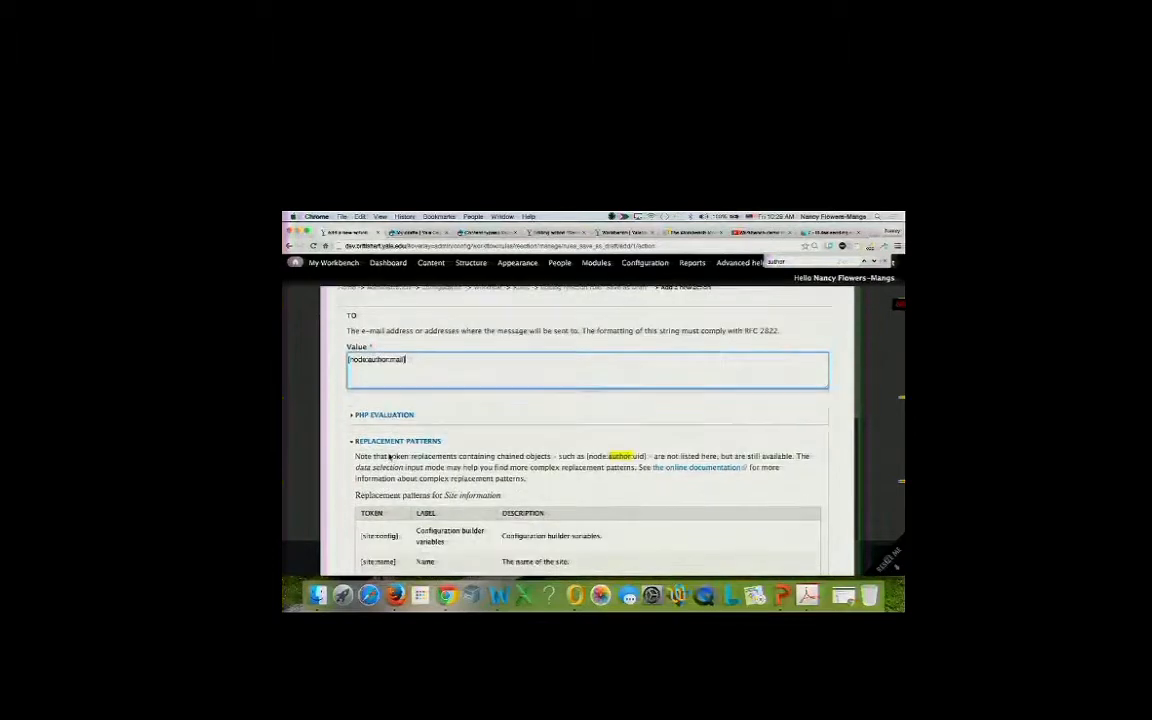
scroll(389, 457, "down", 1)
left_click(398, 404)
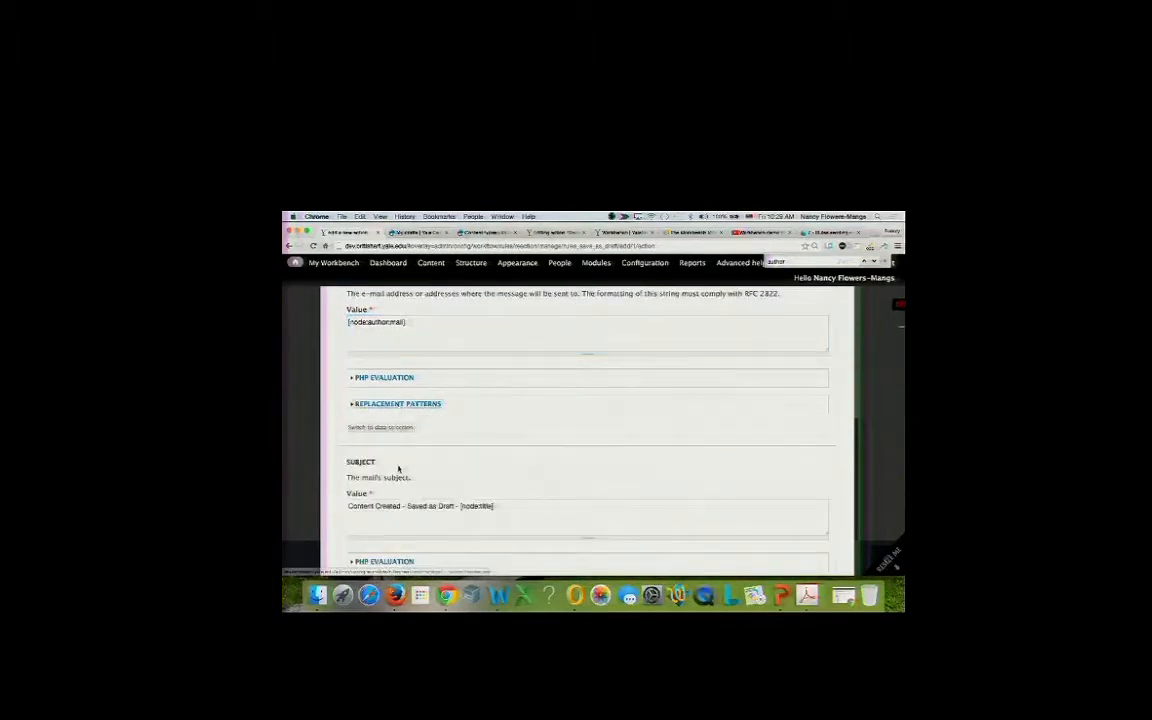
scroll(398, 468, "down", 8)
left_click(355, 532)
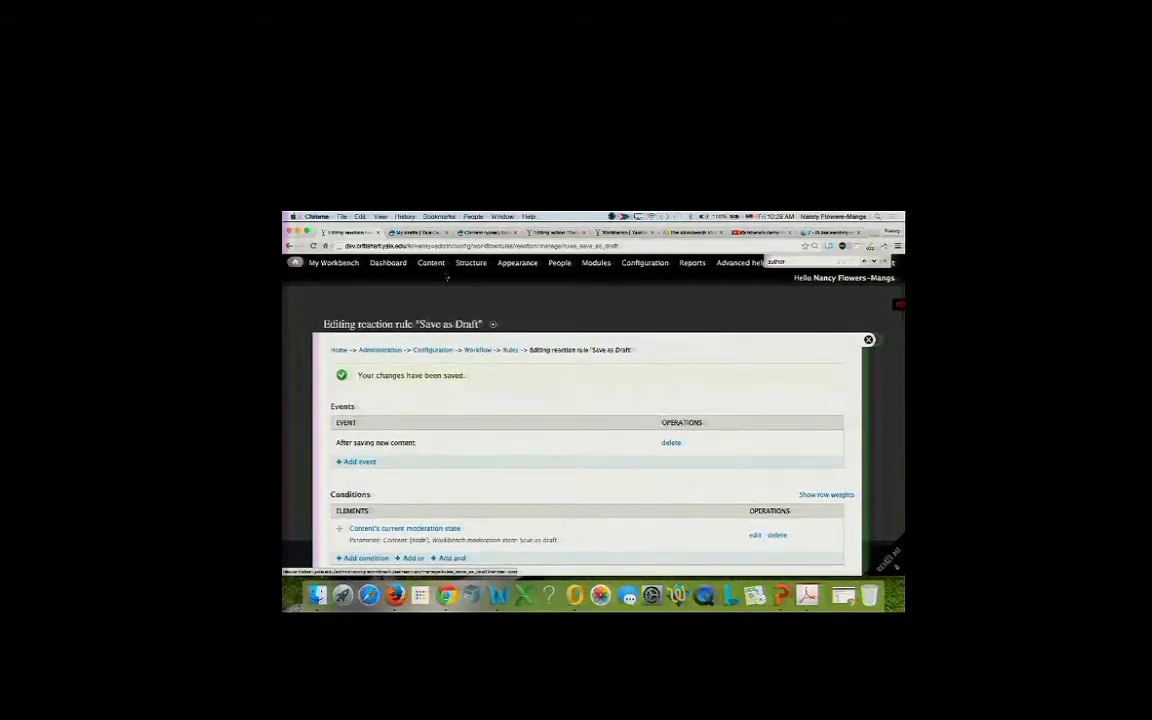
mouse_move(350, 266)
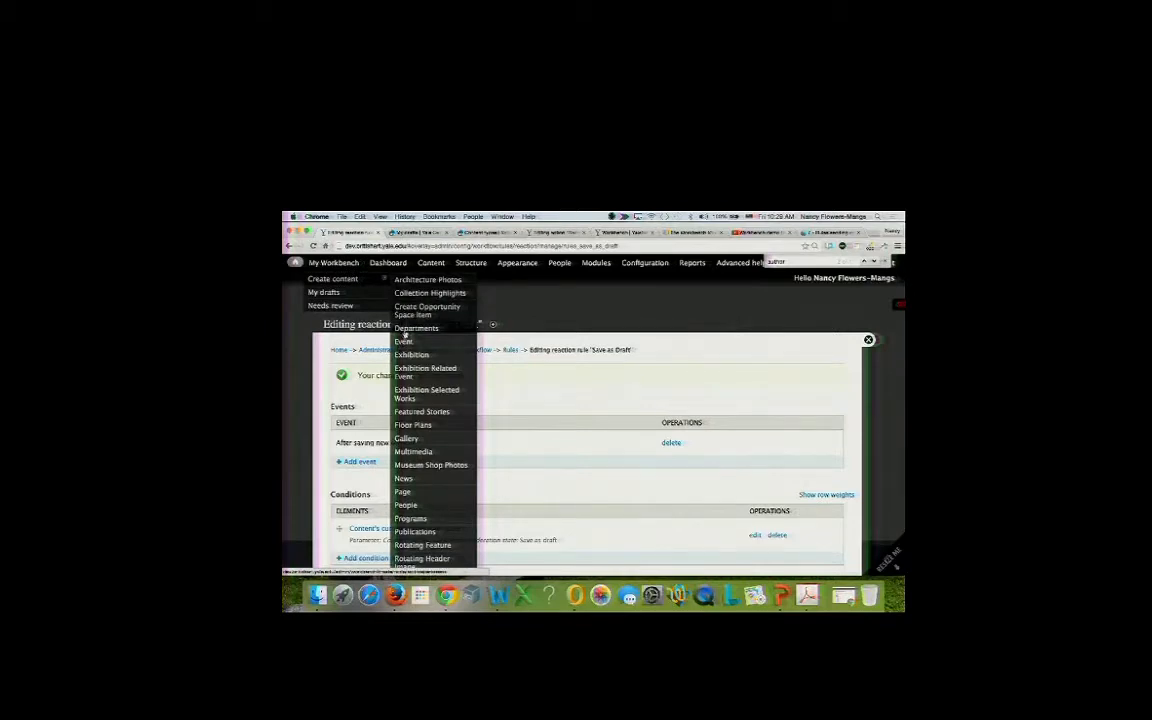
Save a Departments draft titled 'another department', classified Office of the Director.
left_click(405, 330)
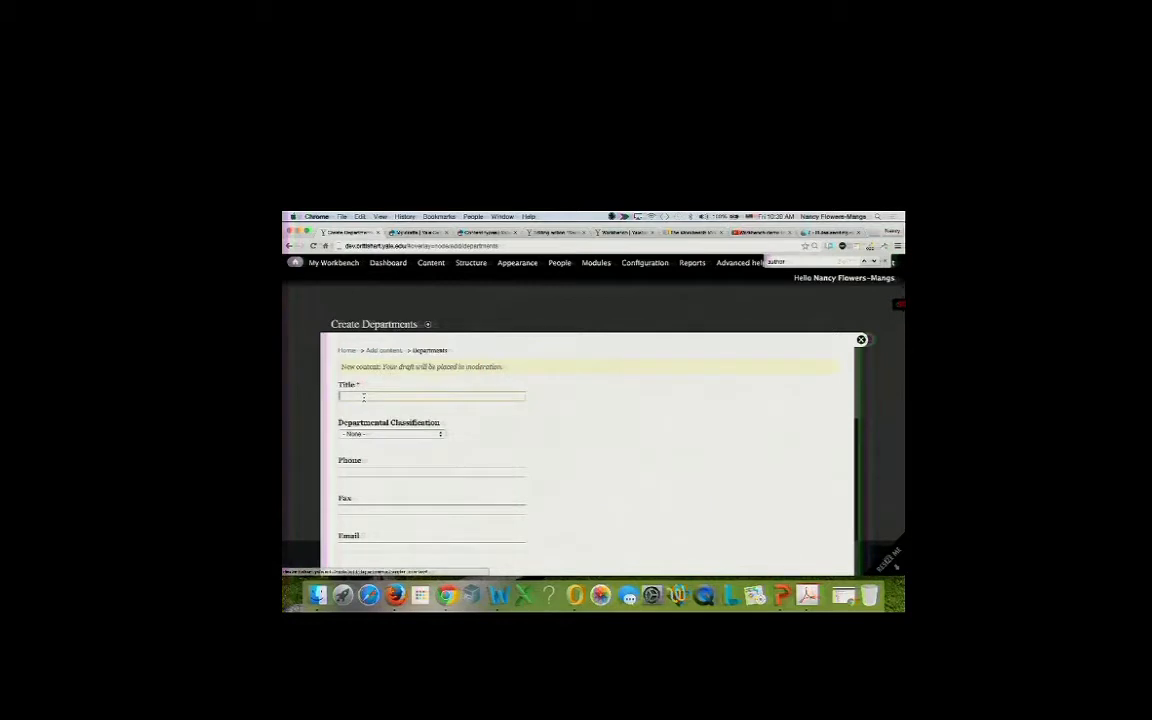
type("ane")
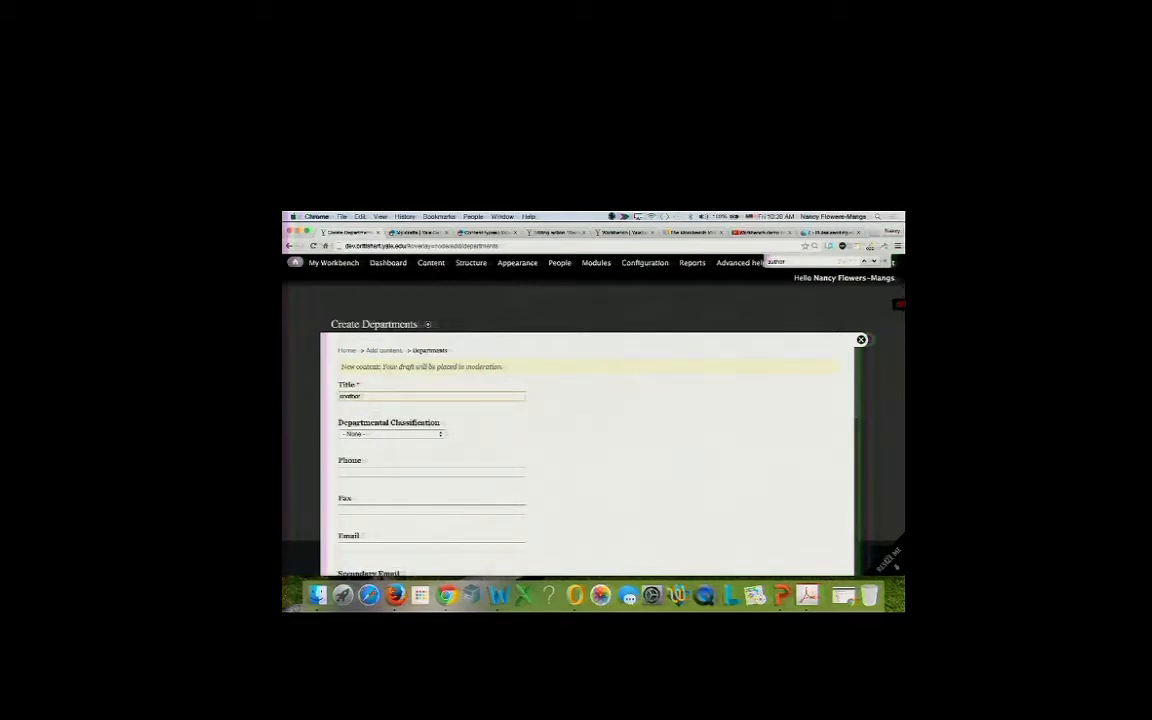
left_click(368, 434)
left_click(368, 441)
scroll(390, 500, "down", 10)
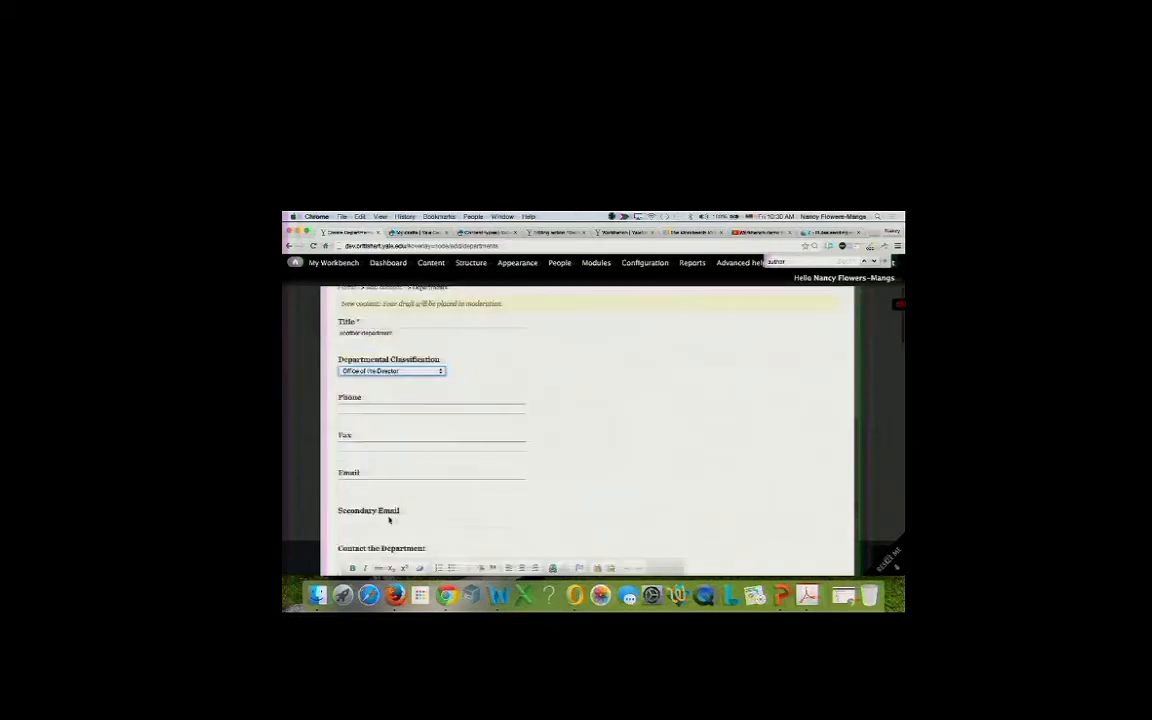
scroll(400, 450, "down", 5)
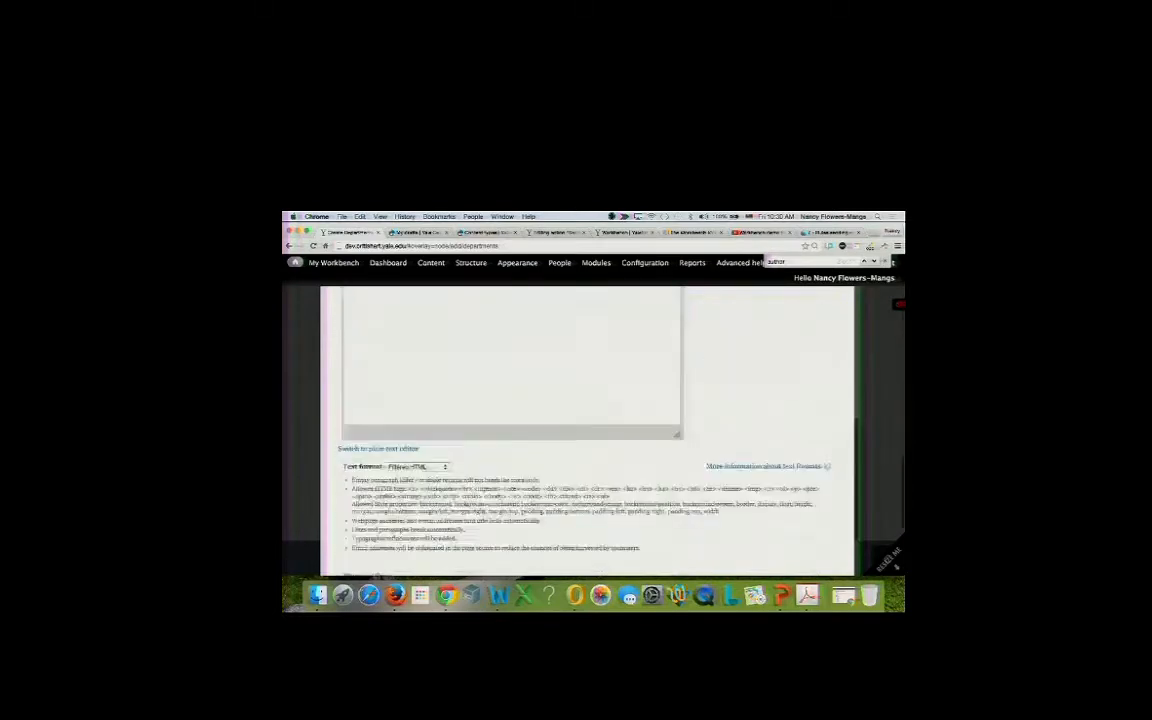
left_click(407, 499)
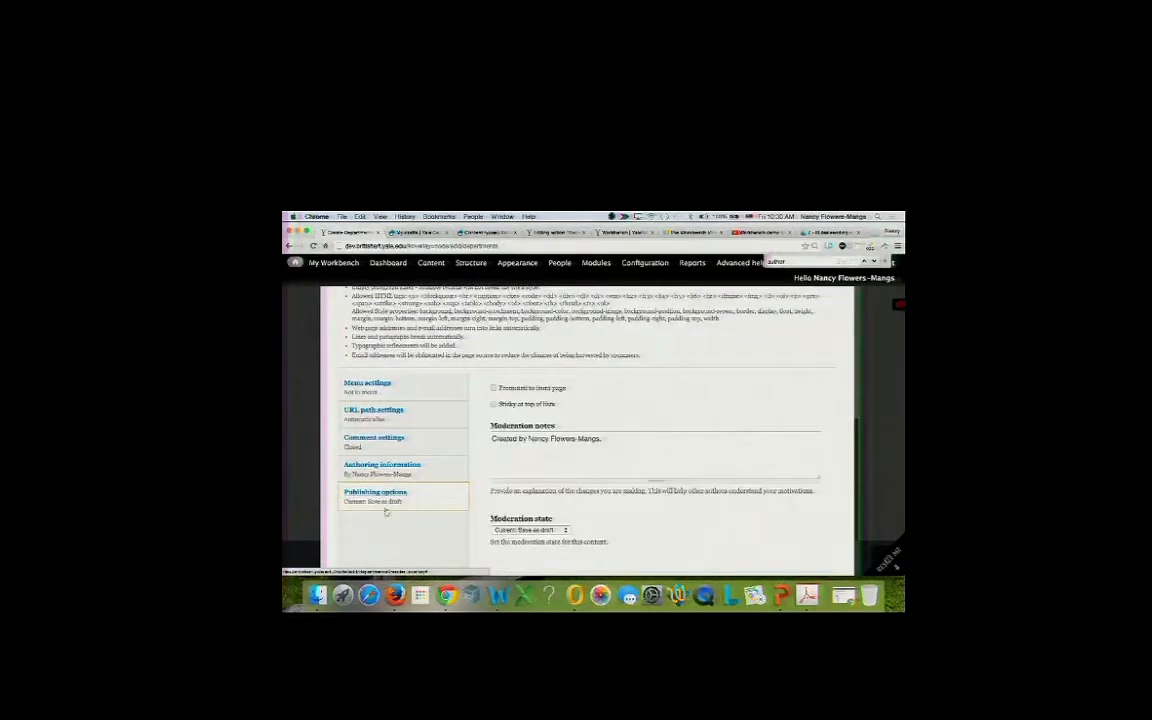
scroll(377, 513, "down", 2)
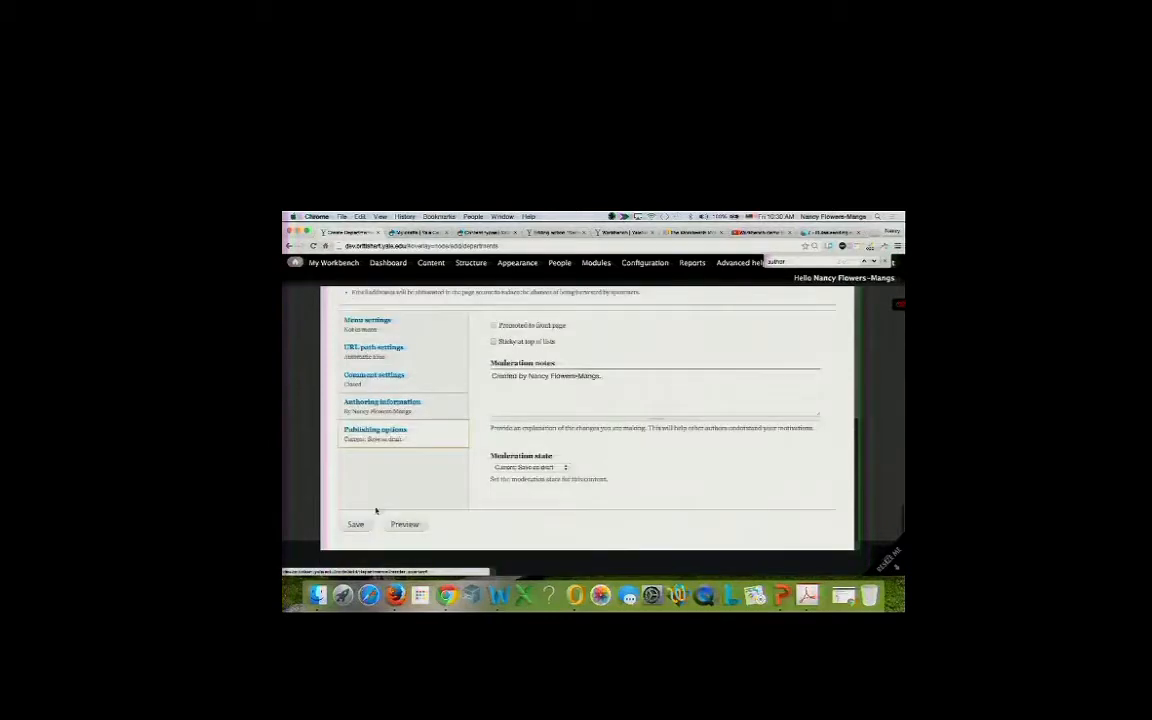
left_click(358, 525)
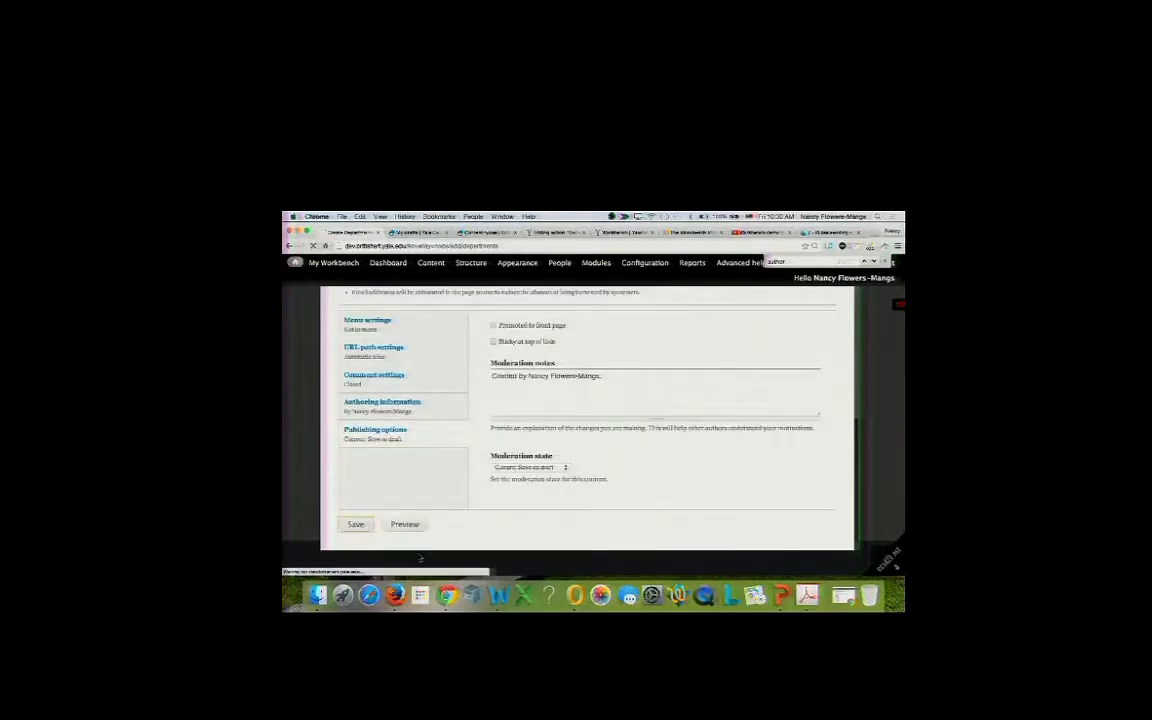
left_click(828, 233)
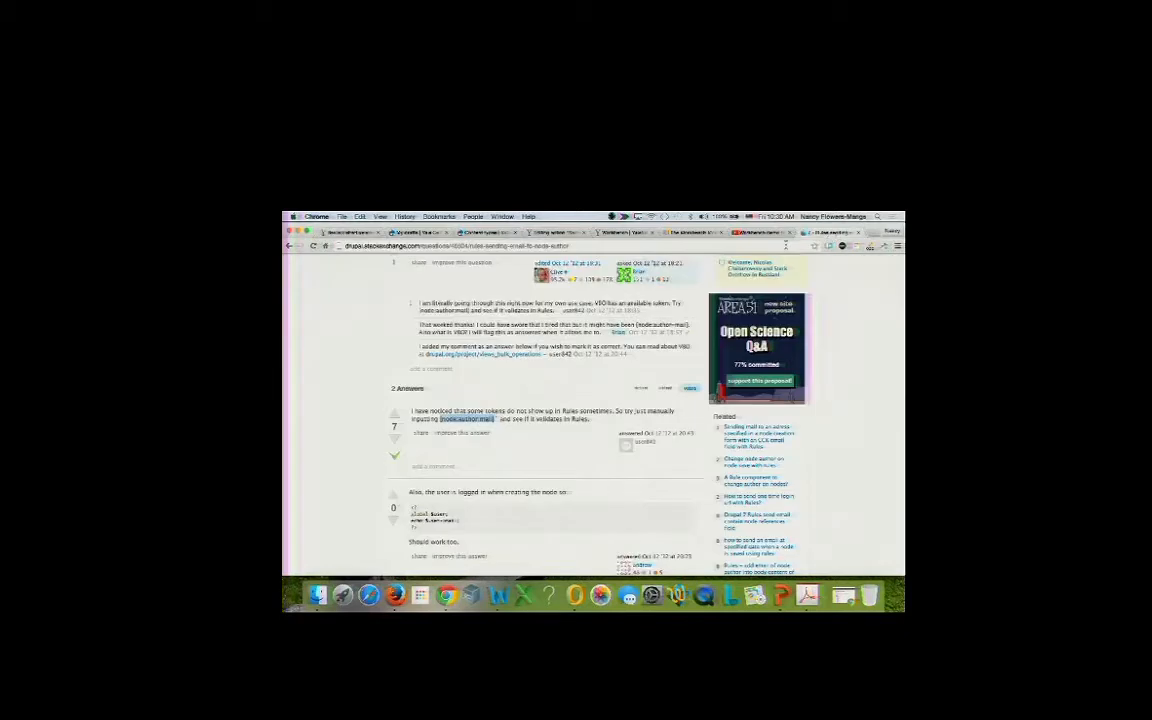
Open the new draft notification email in Gmail and check its sender address.
left_click(786, 245)
type("gmail.com")
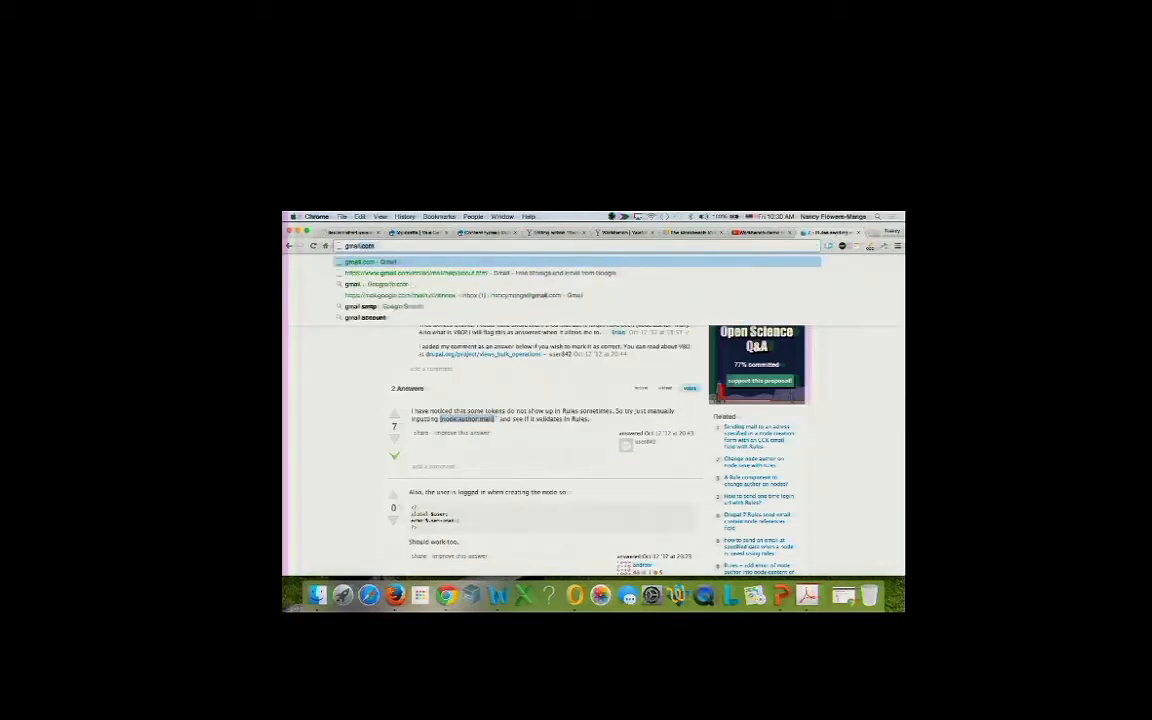
key("Return")
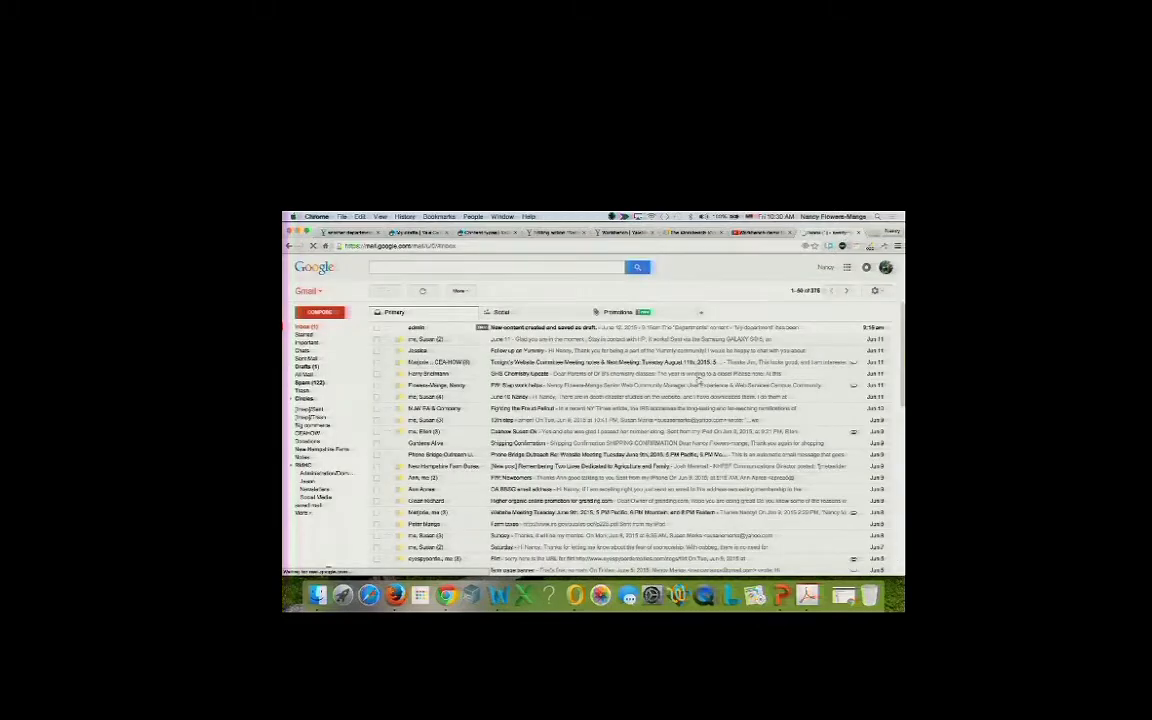
scroll(699, 381, "down", 5)
scroll(699, 383, "up", 5)
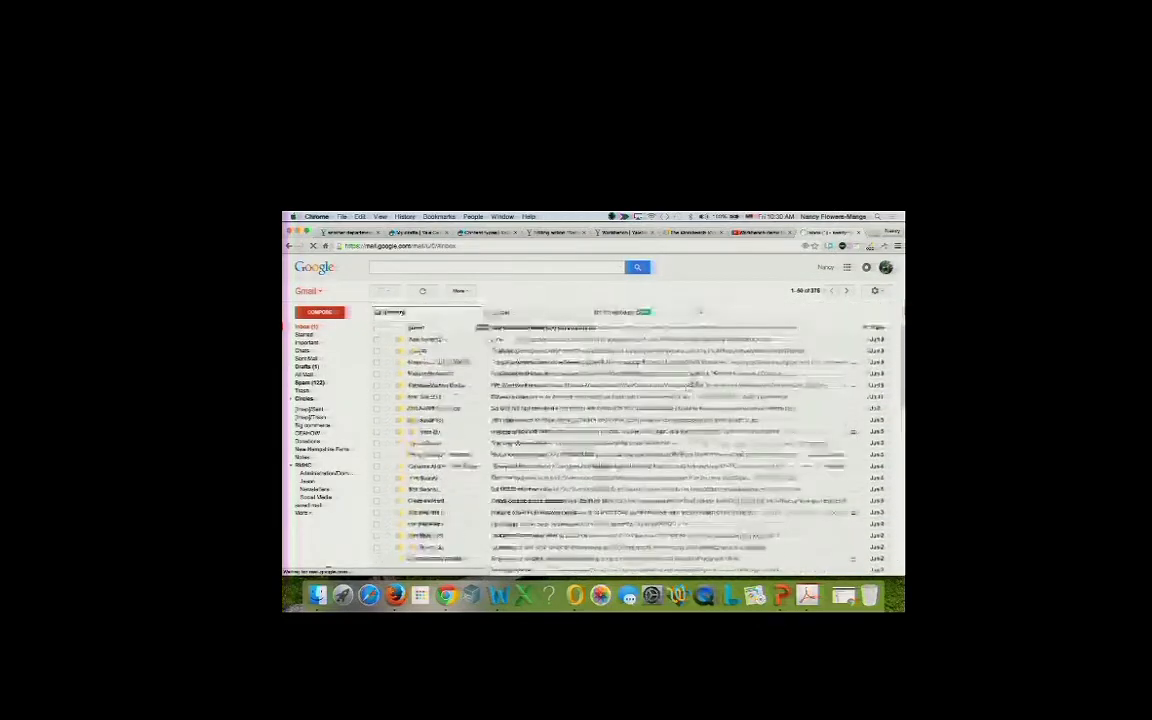
left_click(543, 328)
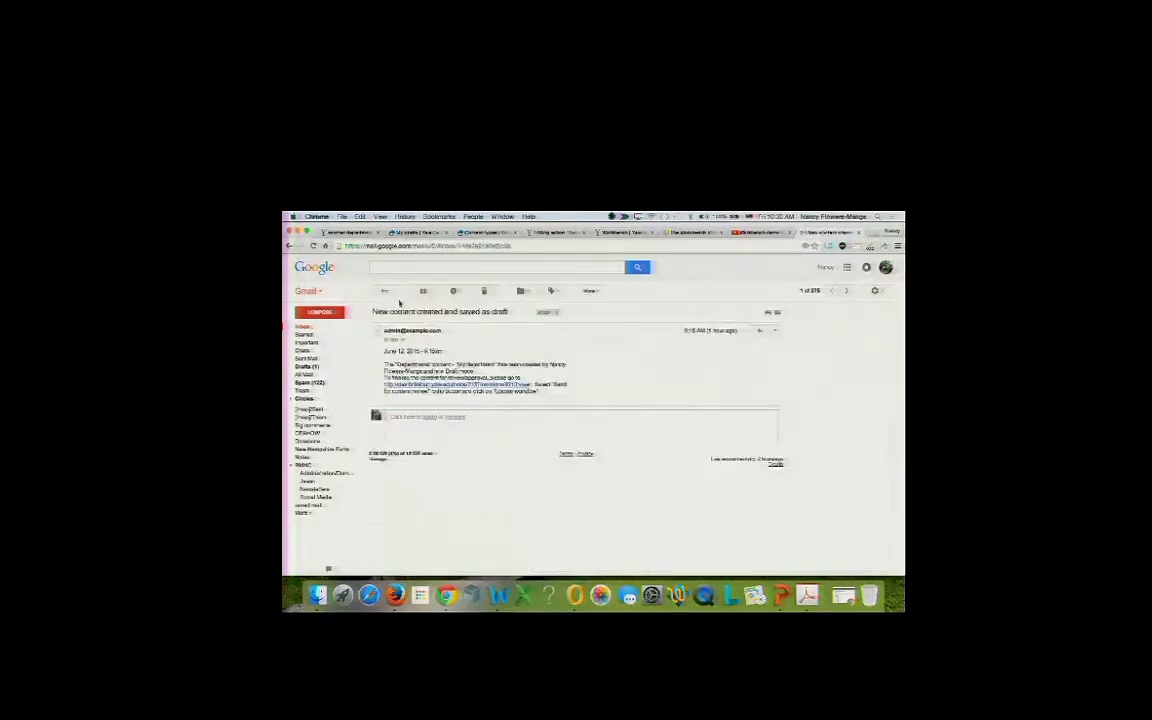
left_click_drag(385, 331, 442, 329)
left_click(363, 233)
mouse_move(431, 263)
mouse_move(639, 264)
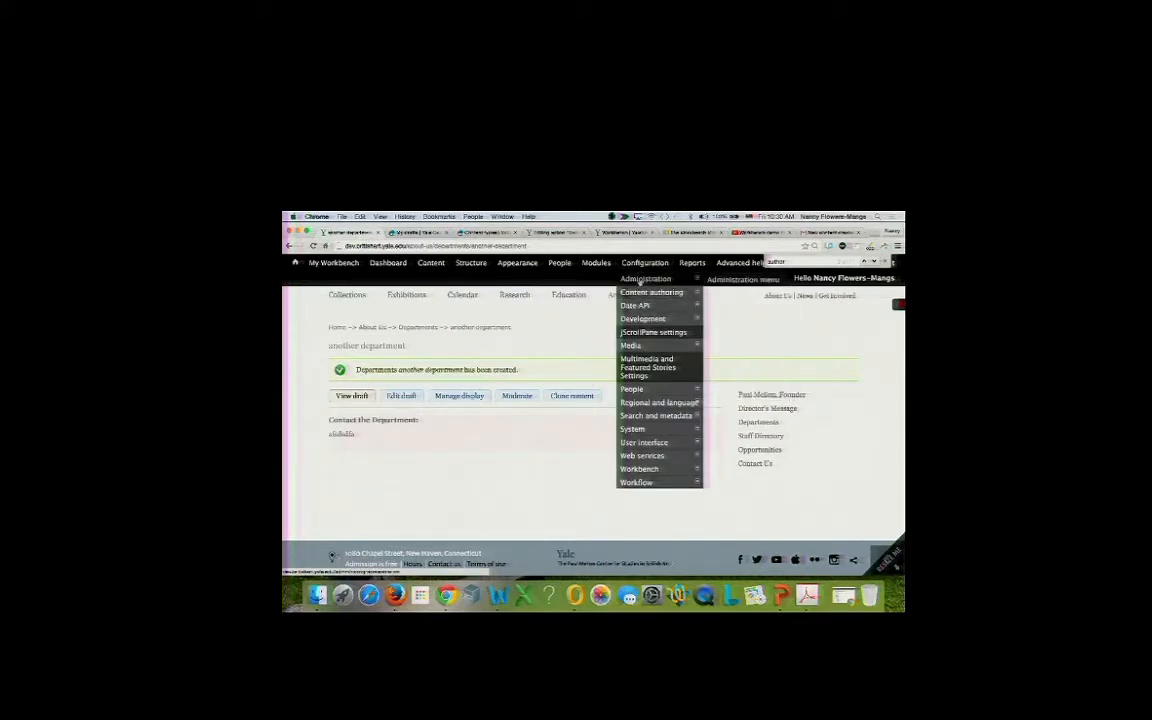
Save the Site information configuration for Yale Center for British Art without changes.
left_click(640, 264)
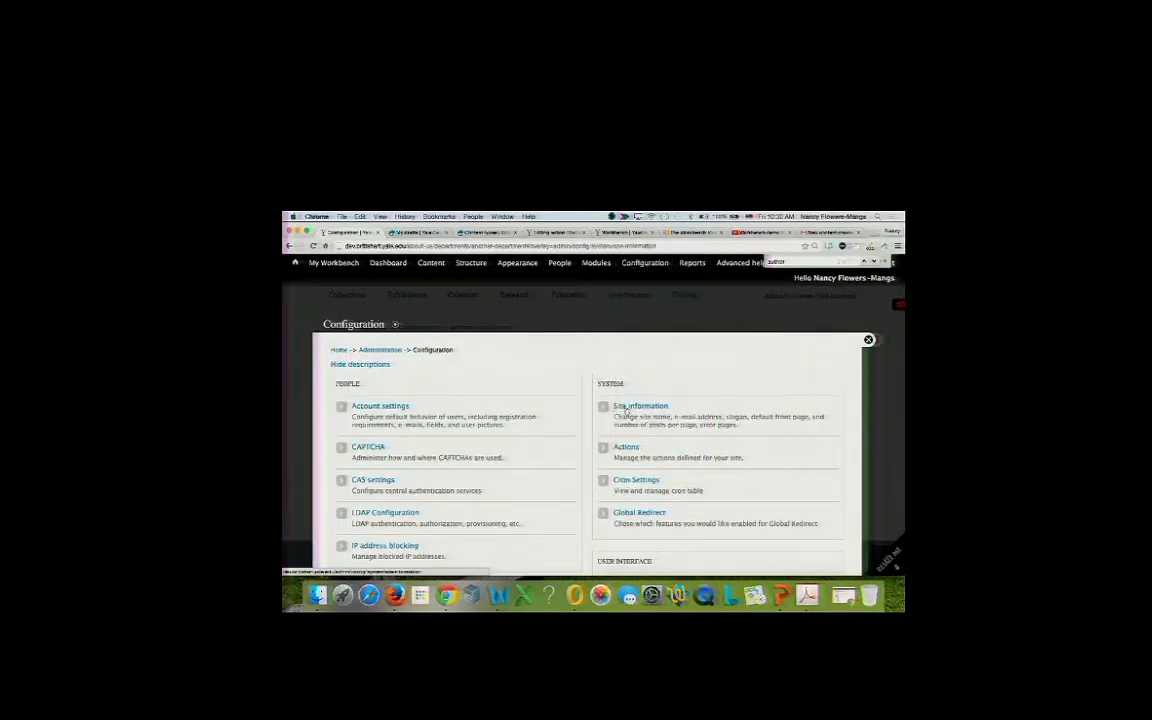
left_click(625, 409)
scroll(478, 442, "down", 10)
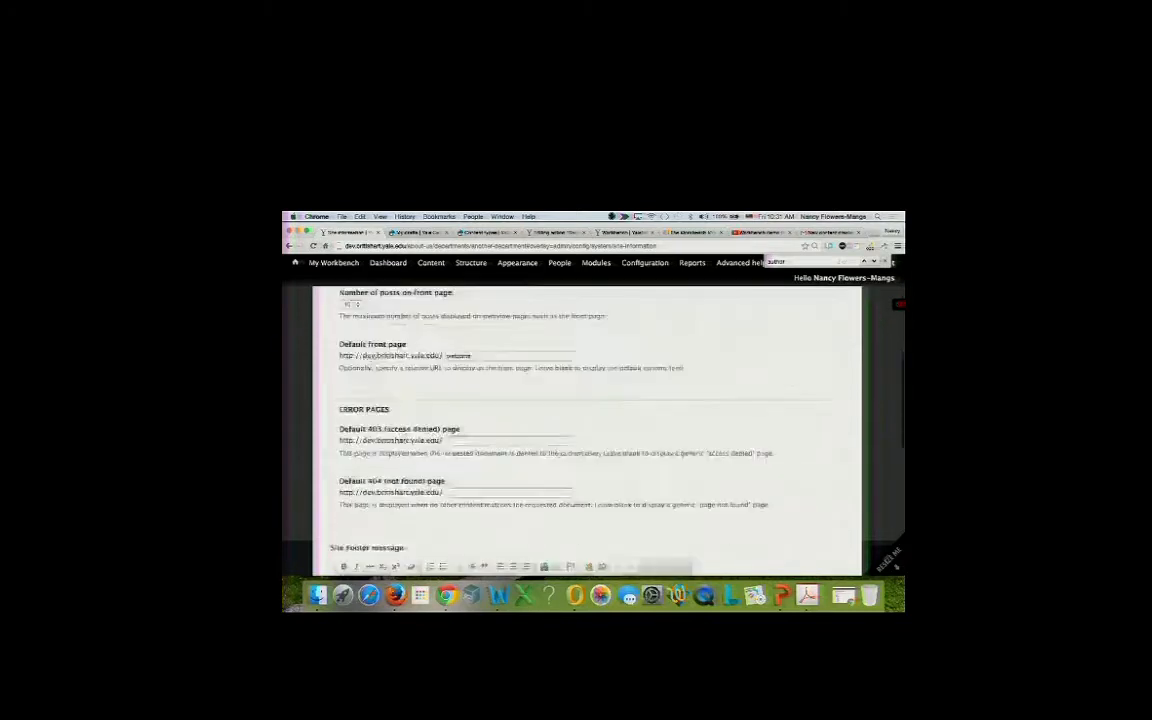
scroll(580, 430, "down", 5)
left_click(373, 541)
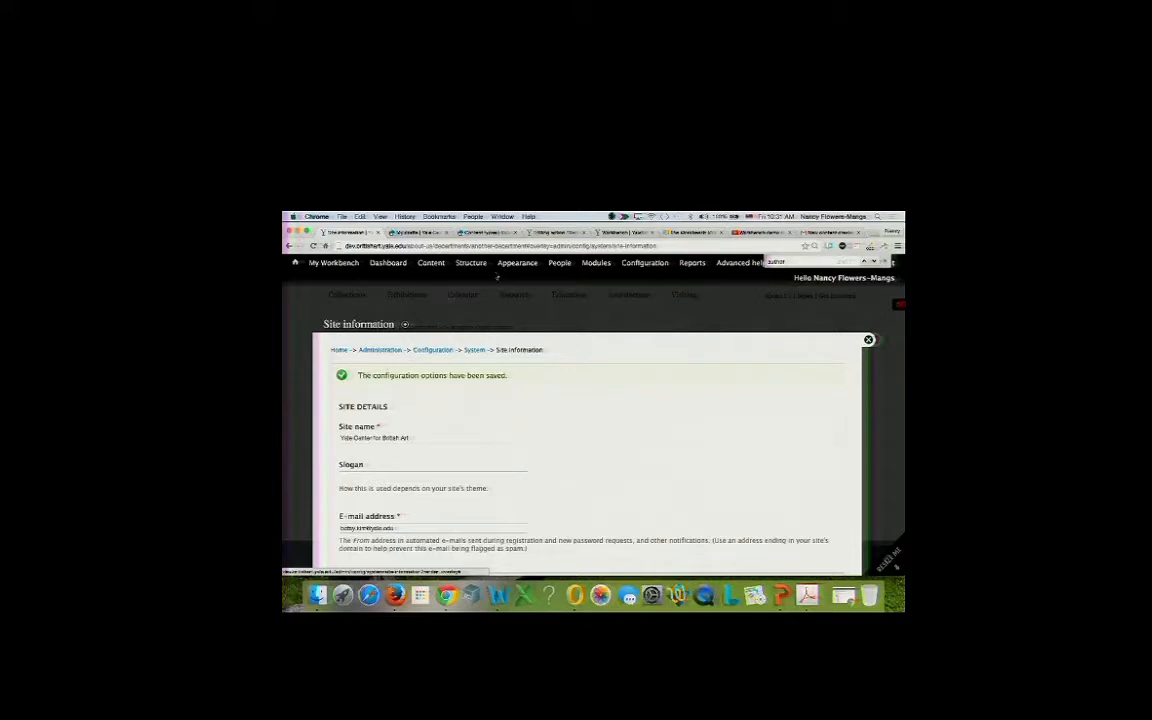
left_click(424, 233)
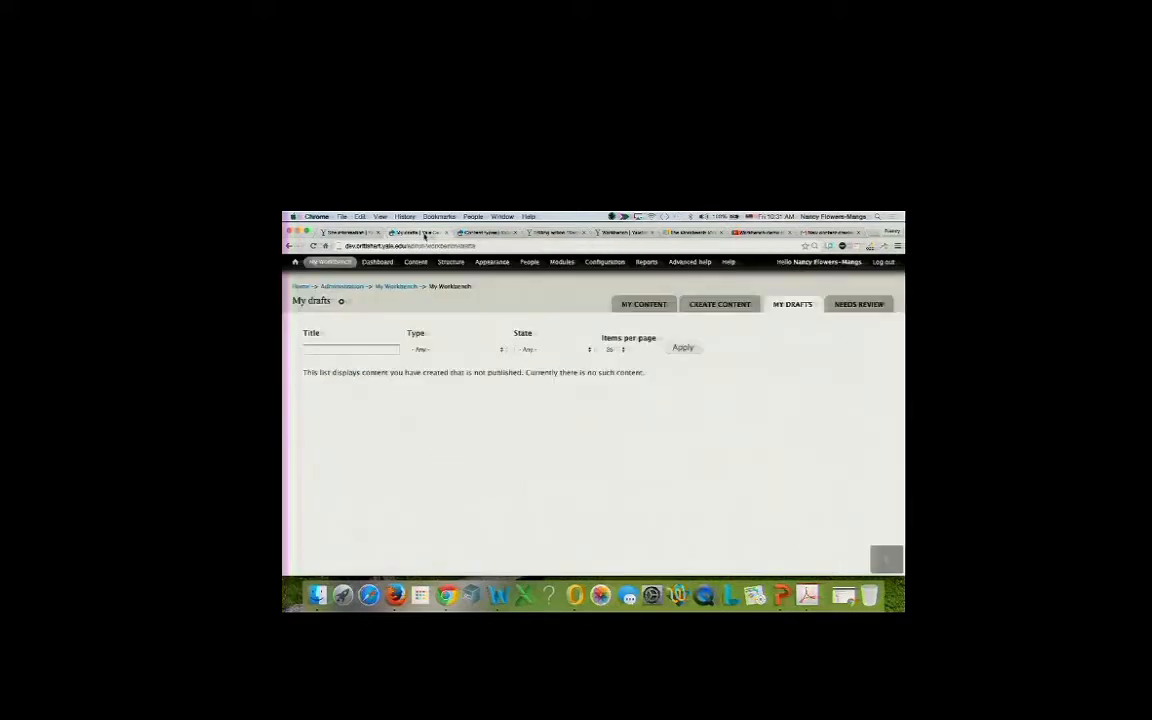
Open the 'another department' draft from My drafts, then the Rules administration list.
left_click(358, 237)
mouse_move(330, 264)
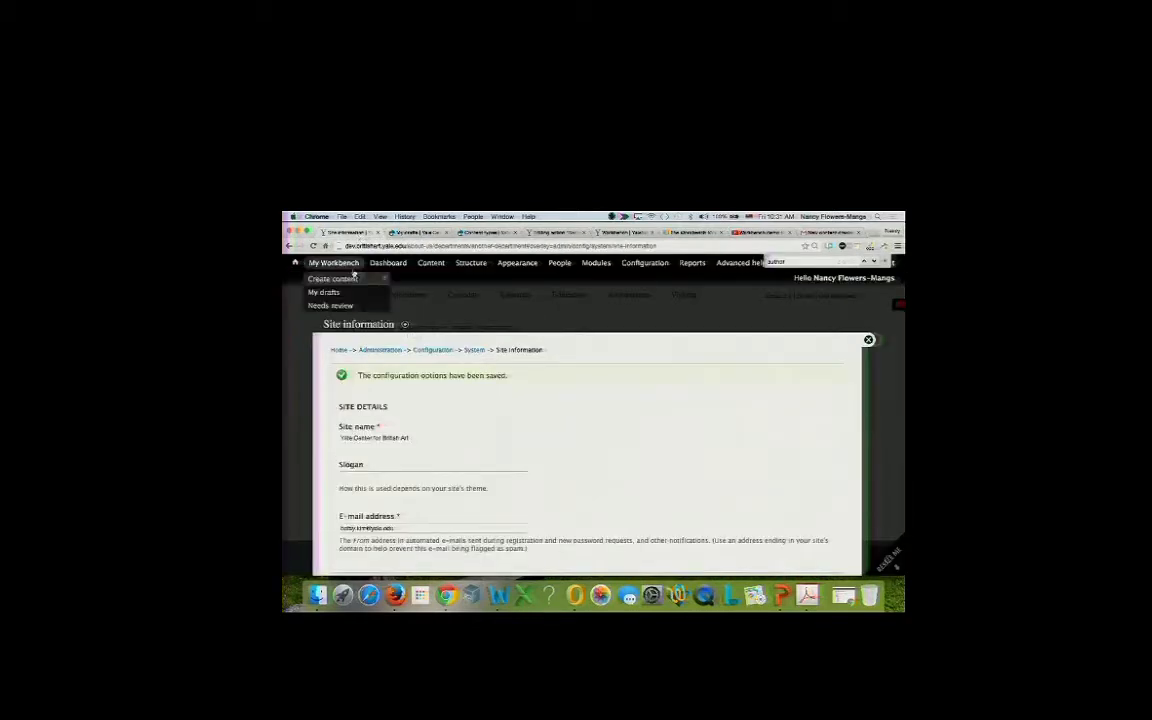
left_click(330, 293)
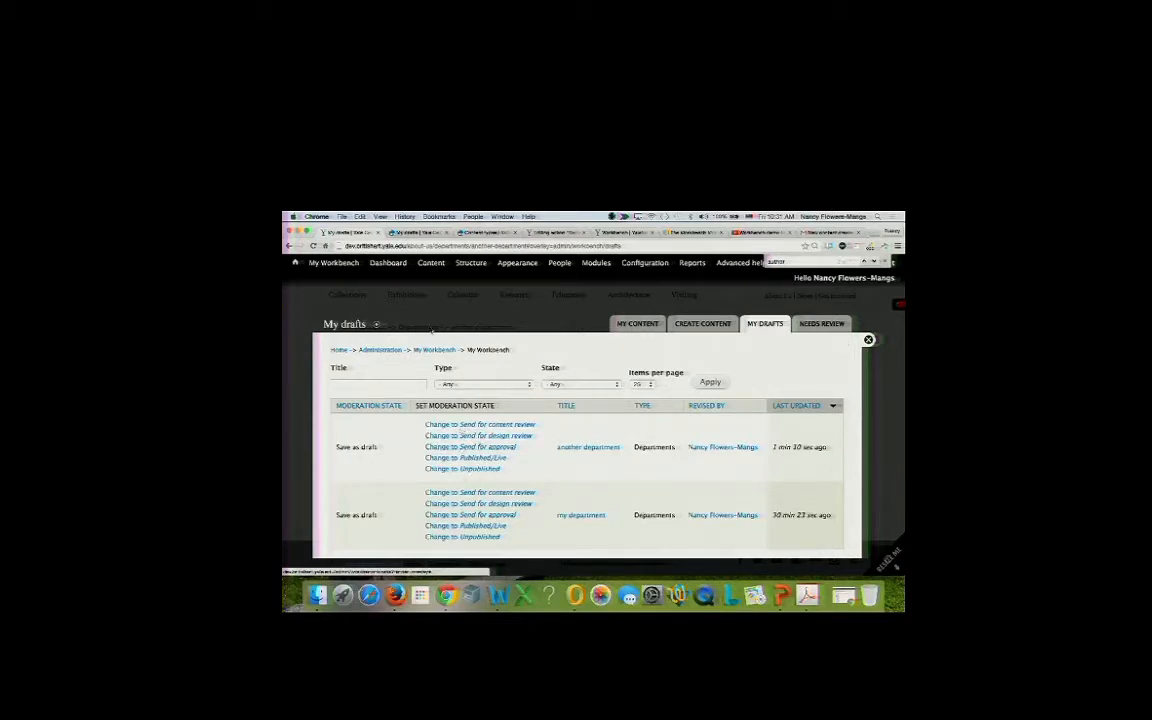
left_click(573, 448)
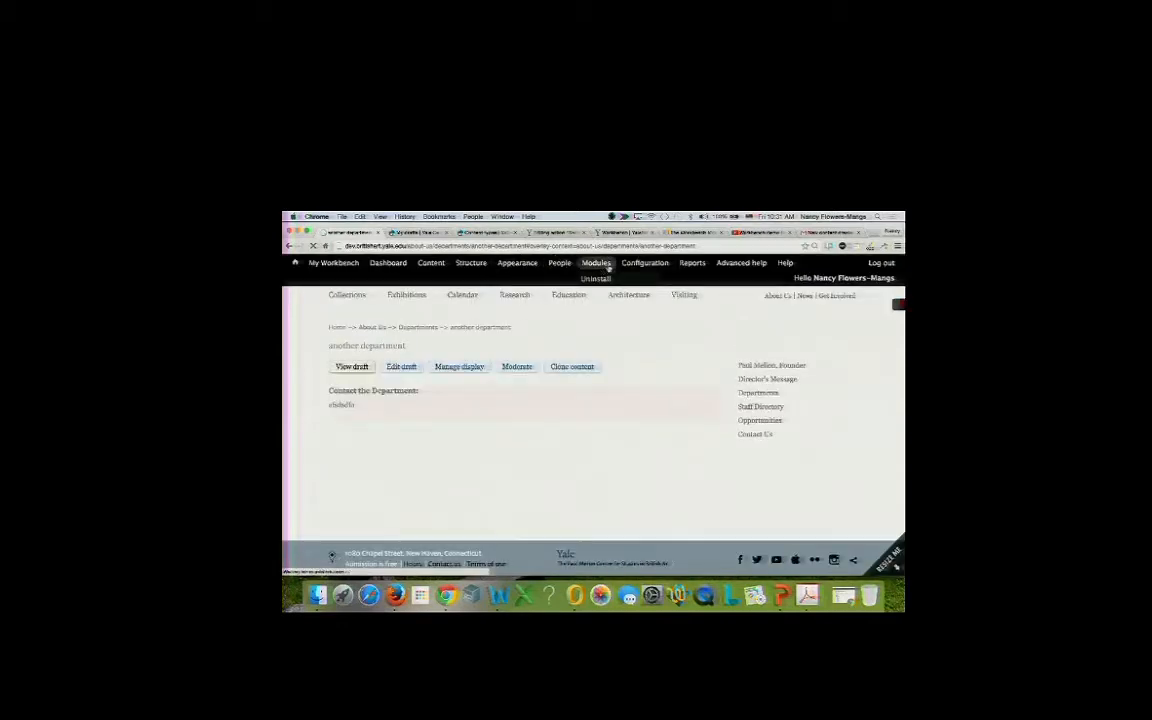
mouse_move(645, 263)
mouse_move(660, 483)
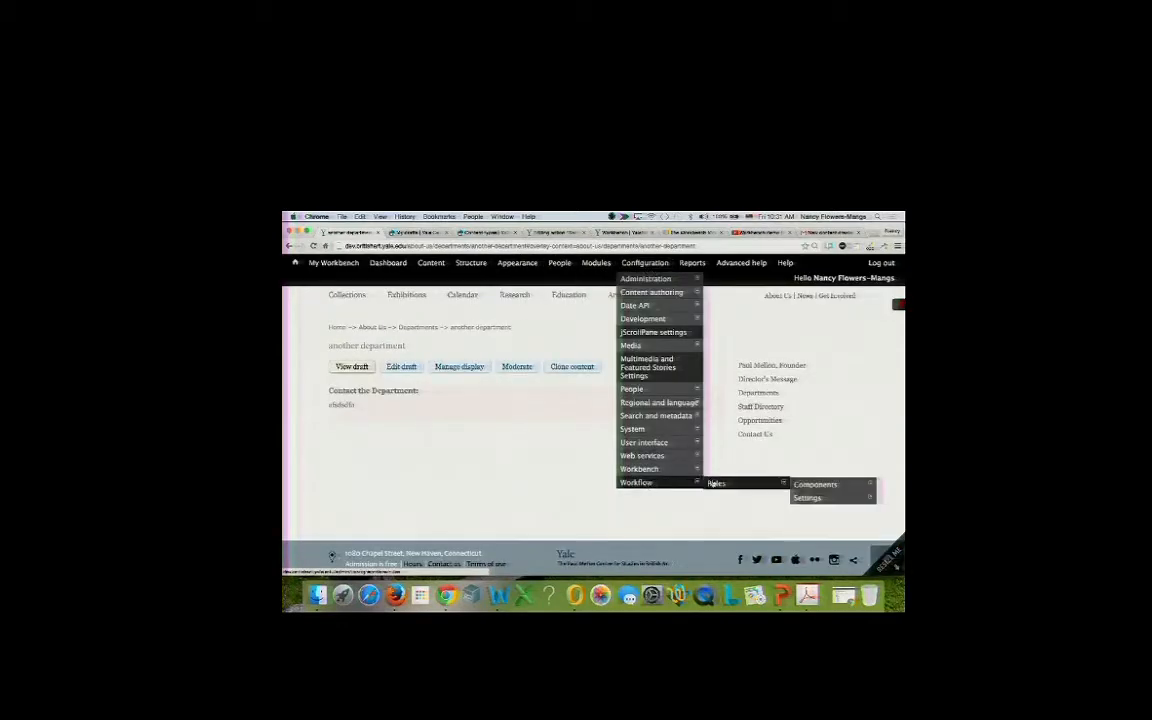
left_click(714, 484)
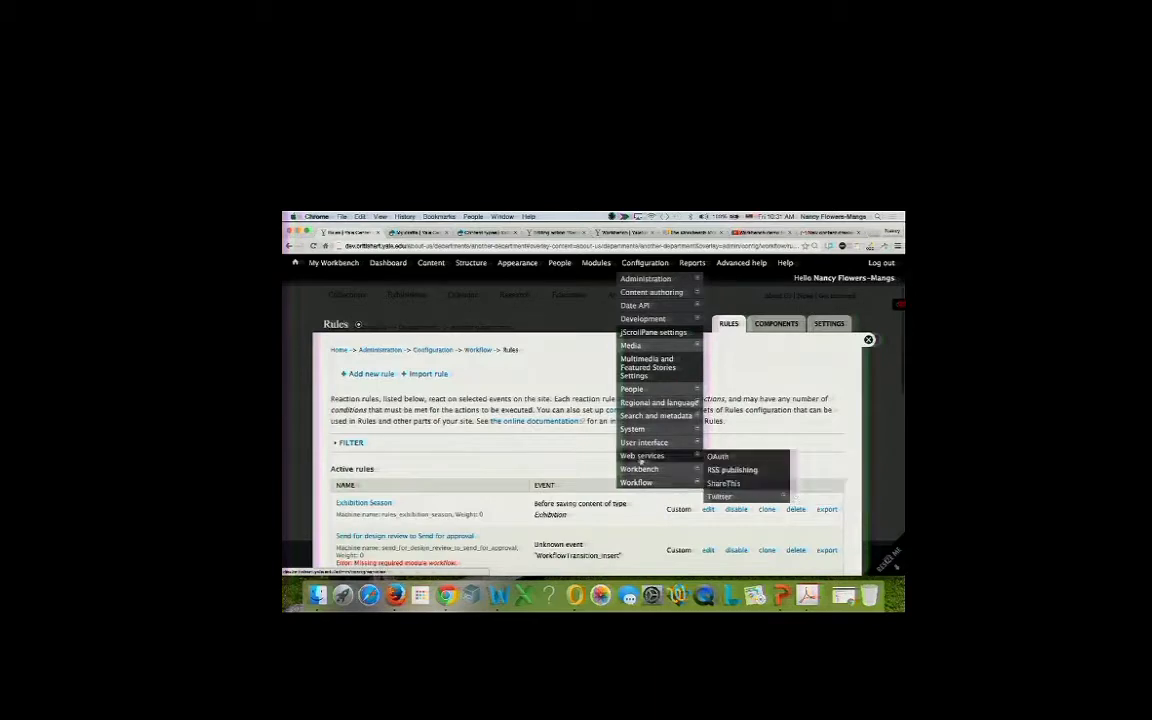
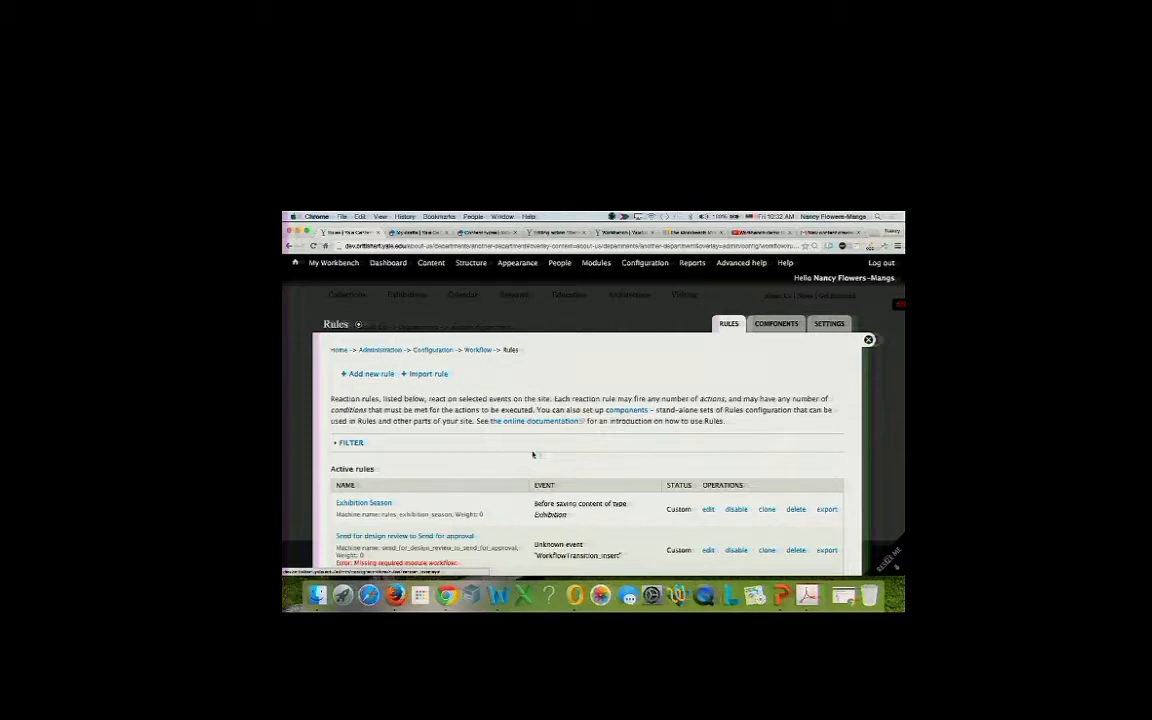
Create a new reaction rule named 'Draft > Send for Review'.
scroll(533, 455, "down", 3)
scroll(533, 455, "down", 4)
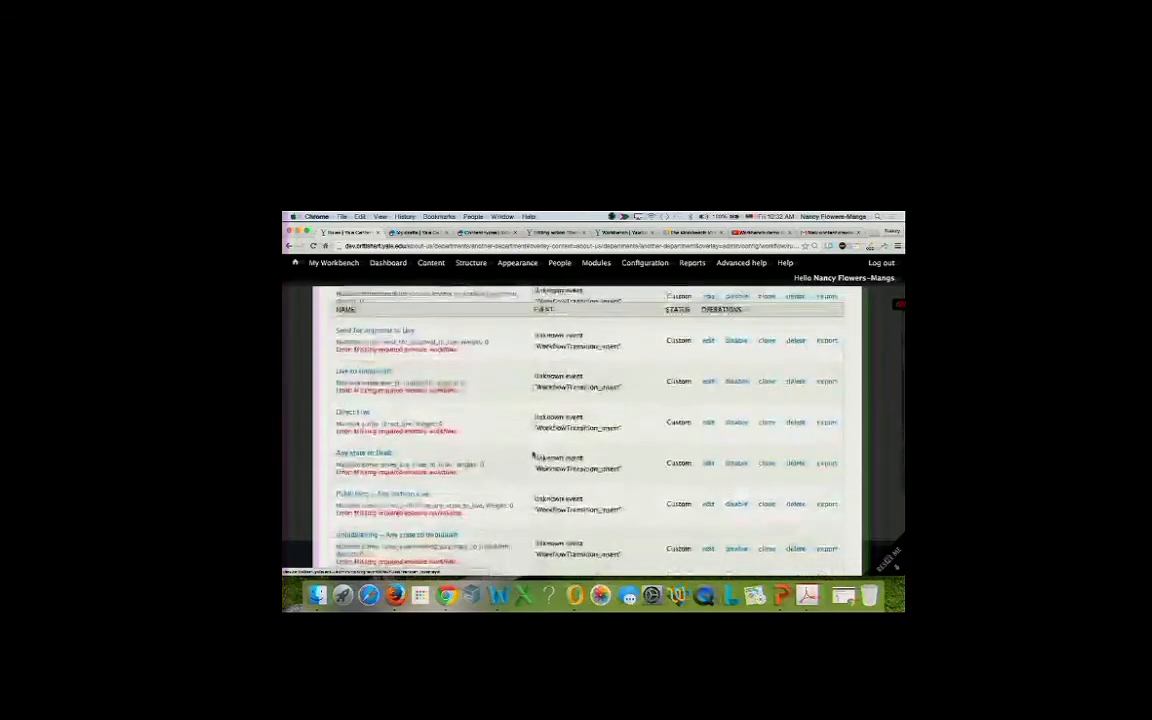
scroll(531, 454, "up", 6)
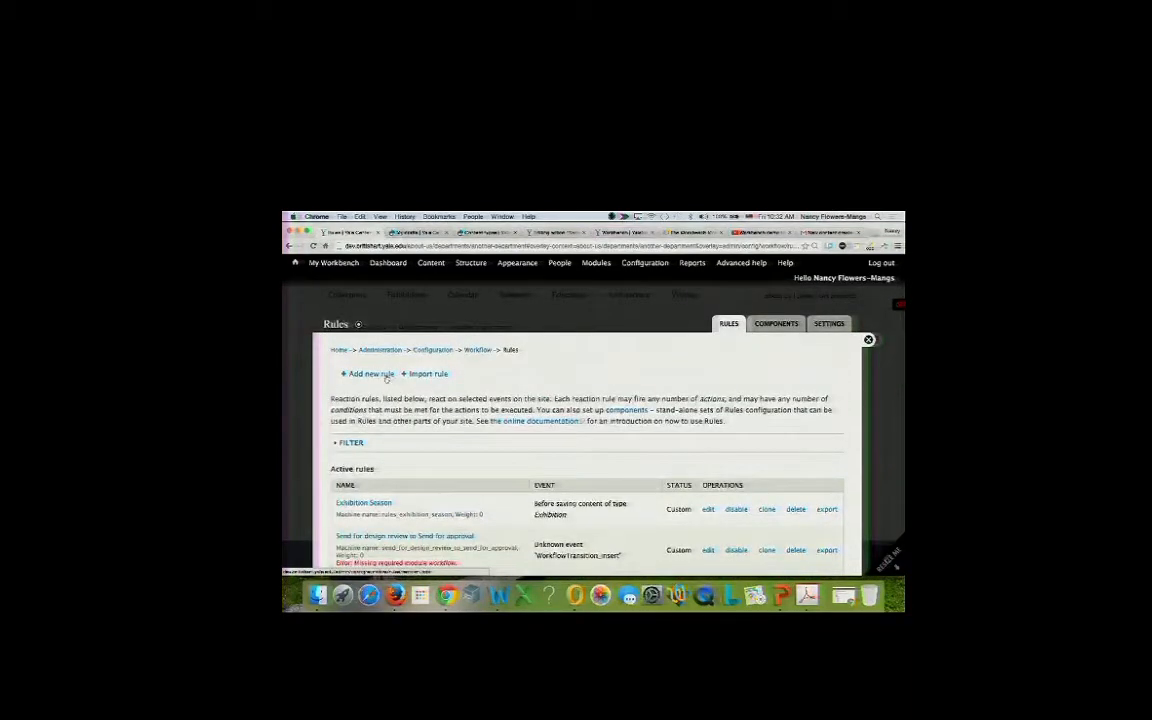
left_click(385, 375)
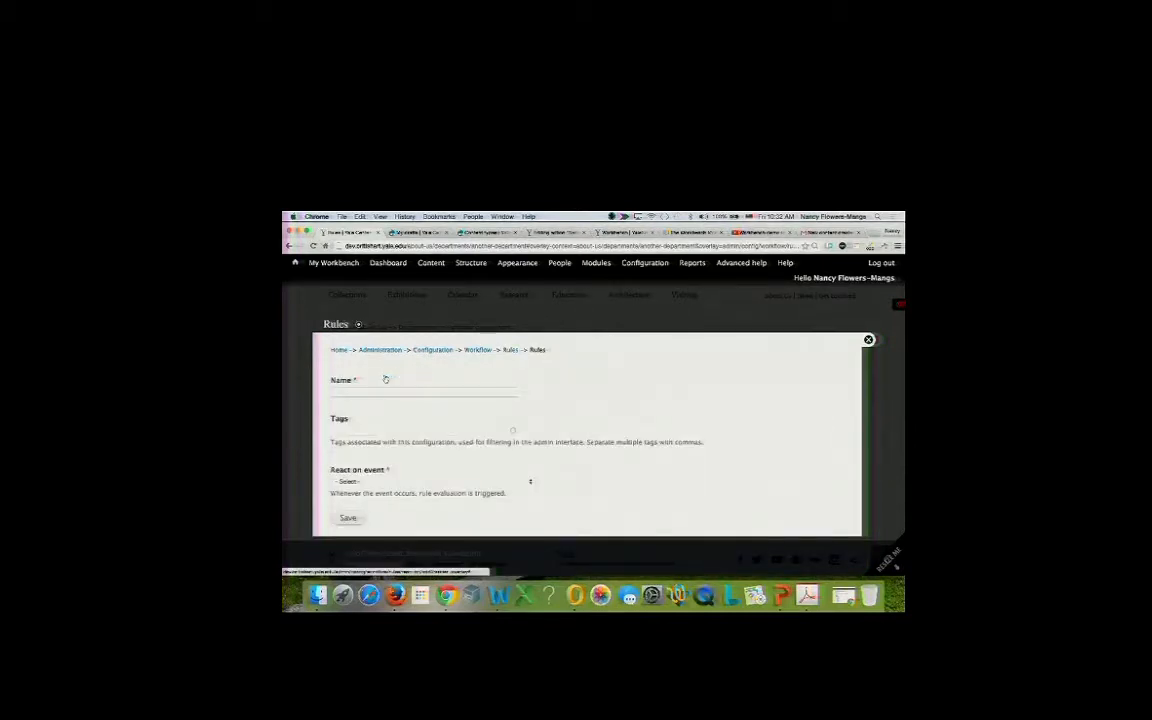
left_click(383, 387)
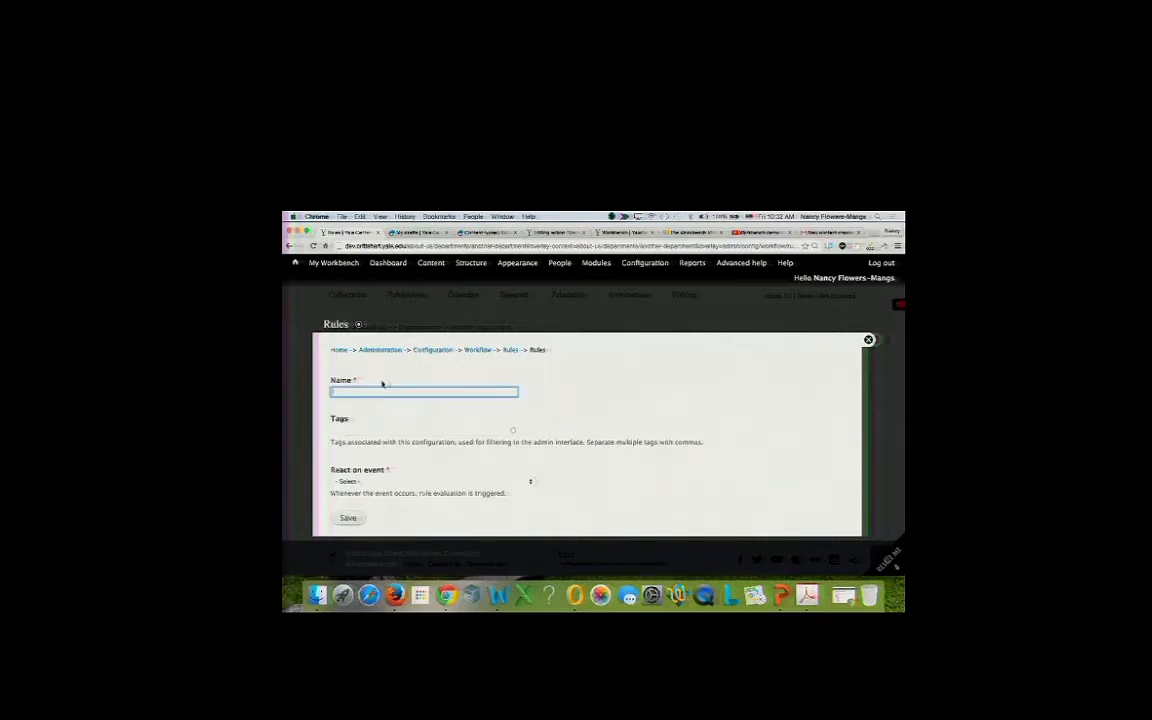
type("Send ")
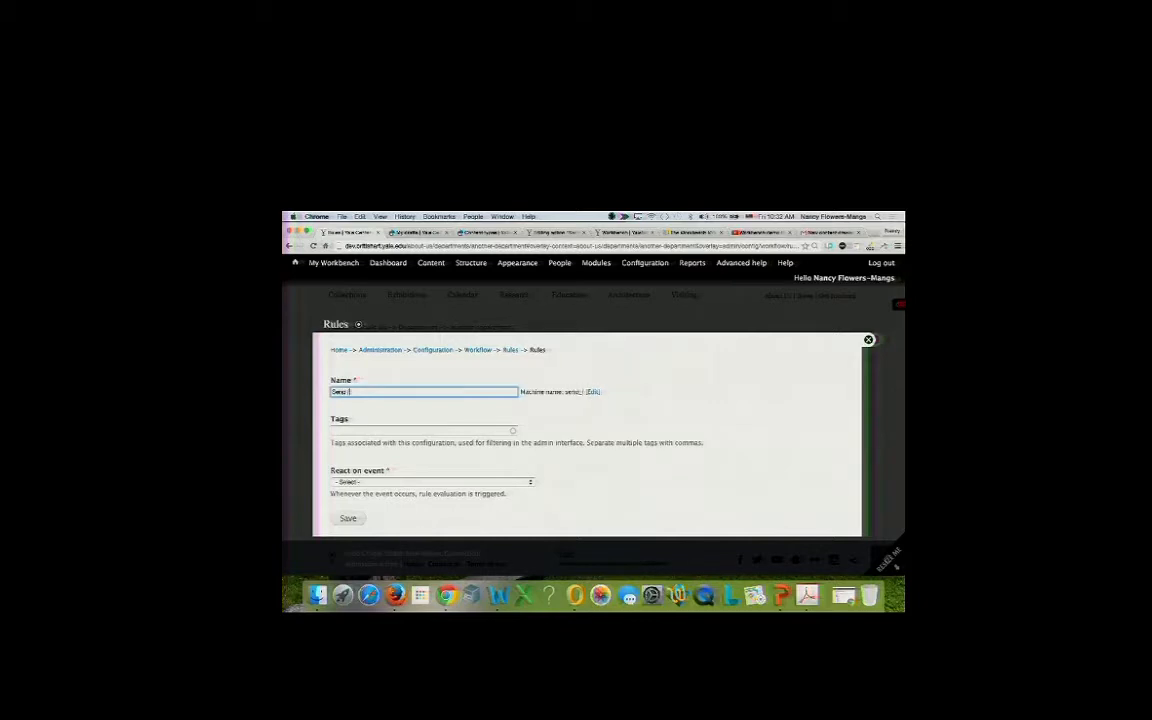
type("for Review")
key("super+a")
key("Left")
type("Draft ->")
Make the rule react after updating existing content, with content type None, and save it.
left_click(347, 483)
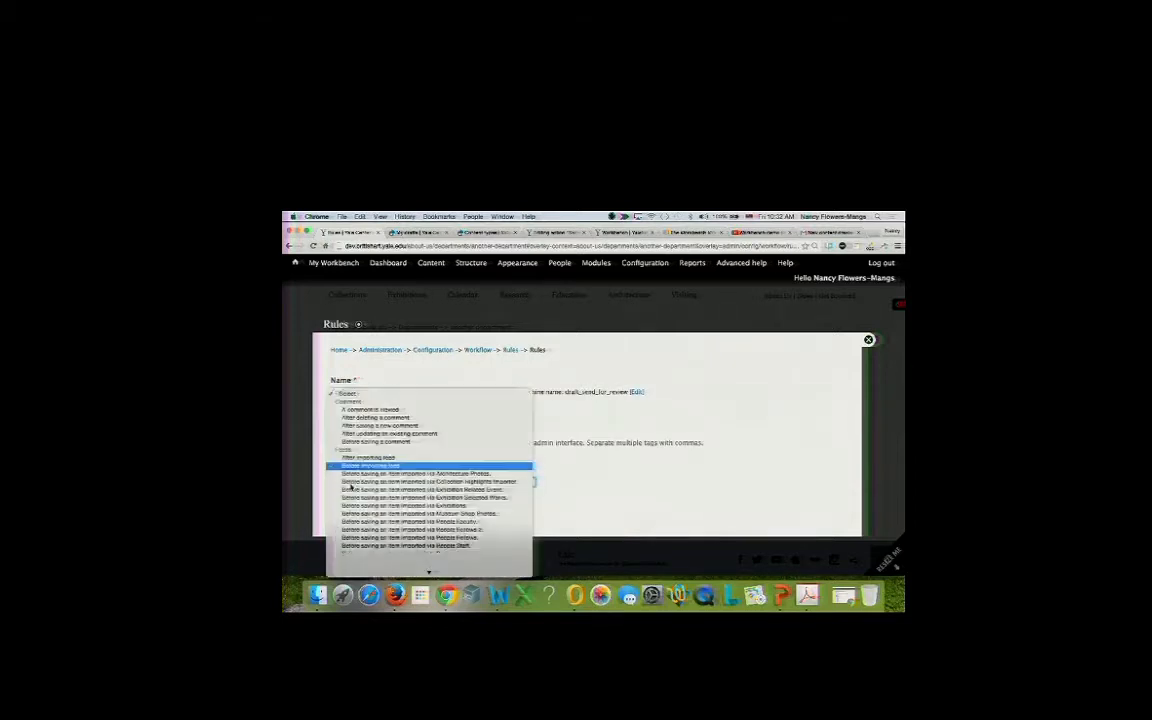
scroll(355, 470, "down", 3)
scroll(362, 443, "down", 1)
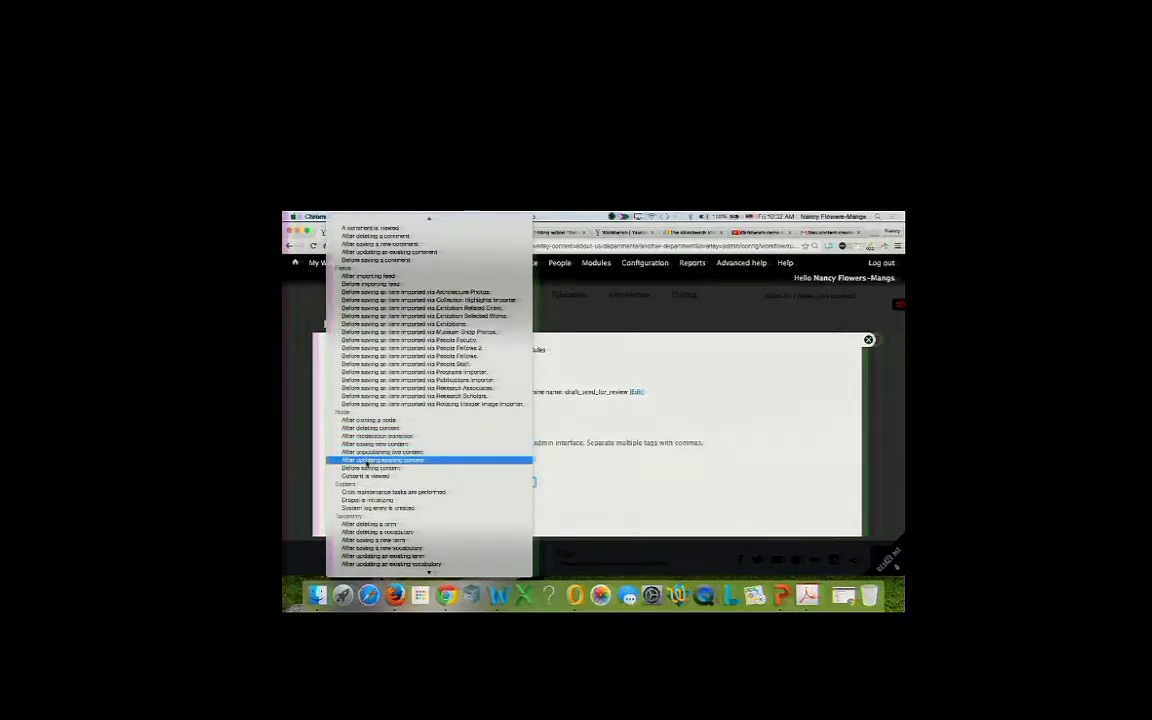
left_click(368, 463)
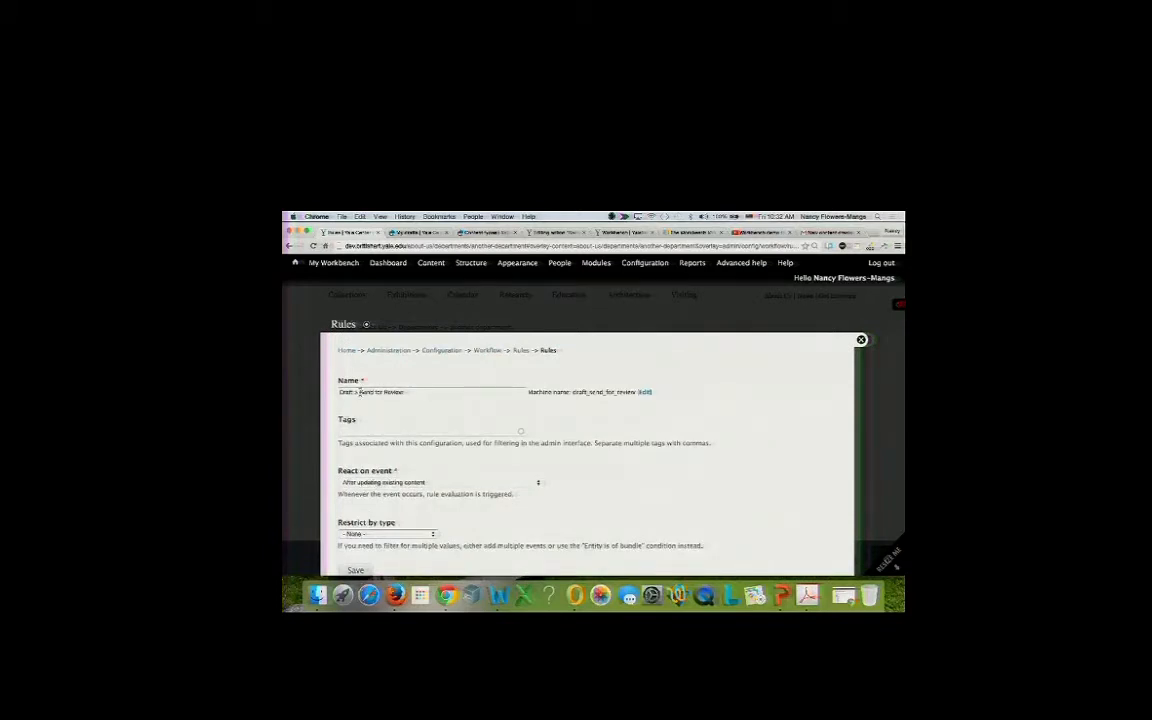
left_click(359, 392)
scroll(338, 442, "down", 2)
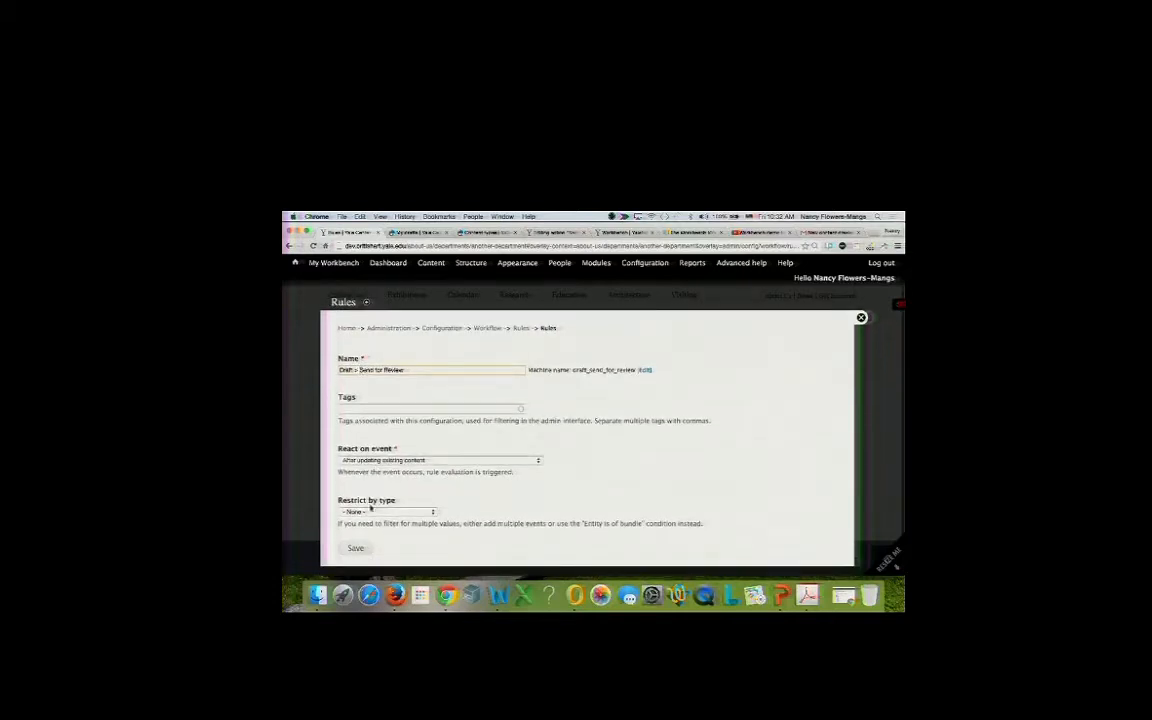
left_click(371, 511)
left_click(371, 512)
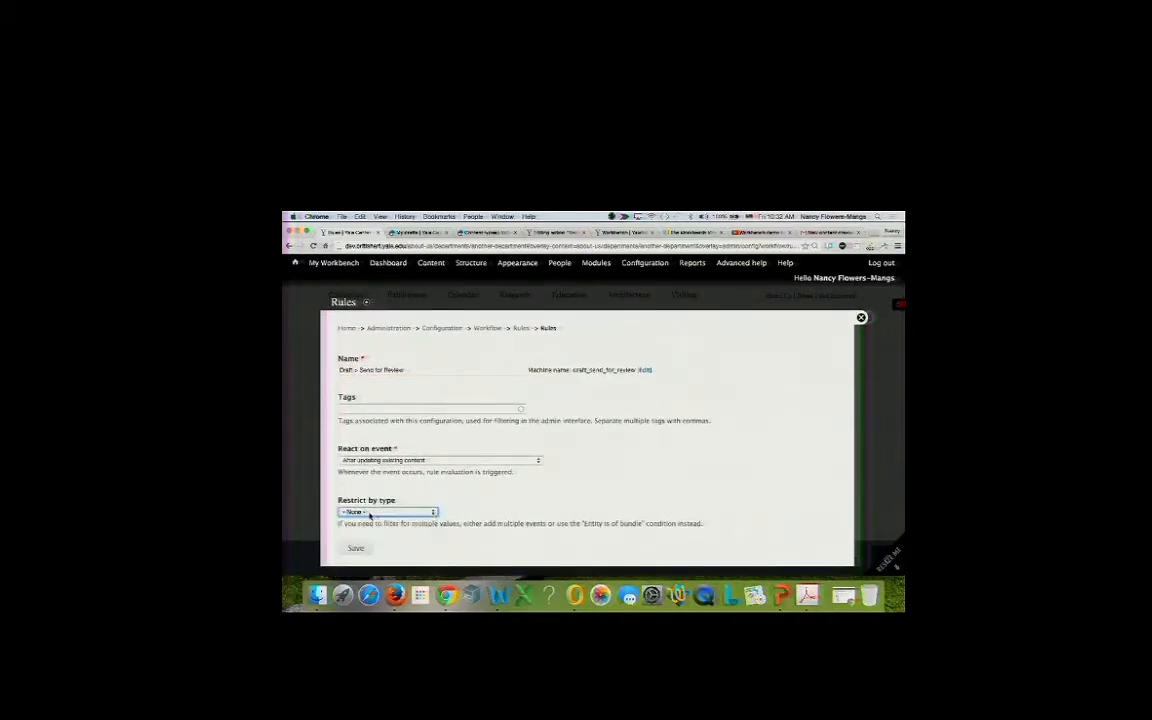
left_click(356, 549)
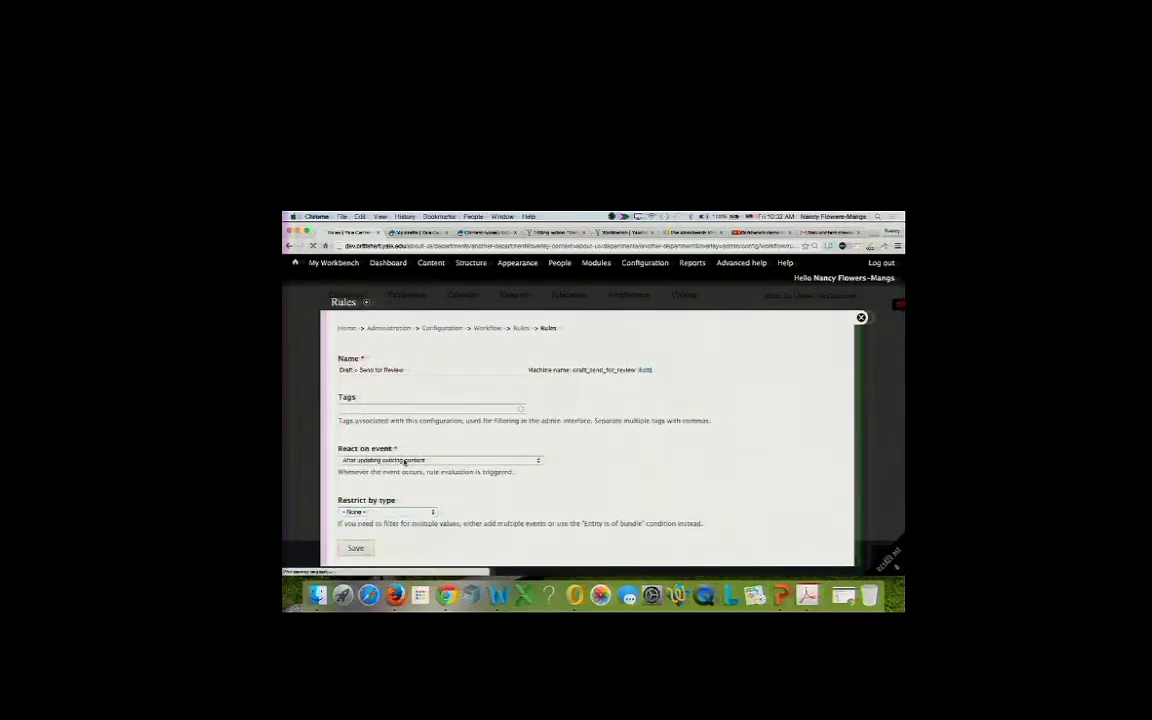
scroll(406, 411, "down", 3)
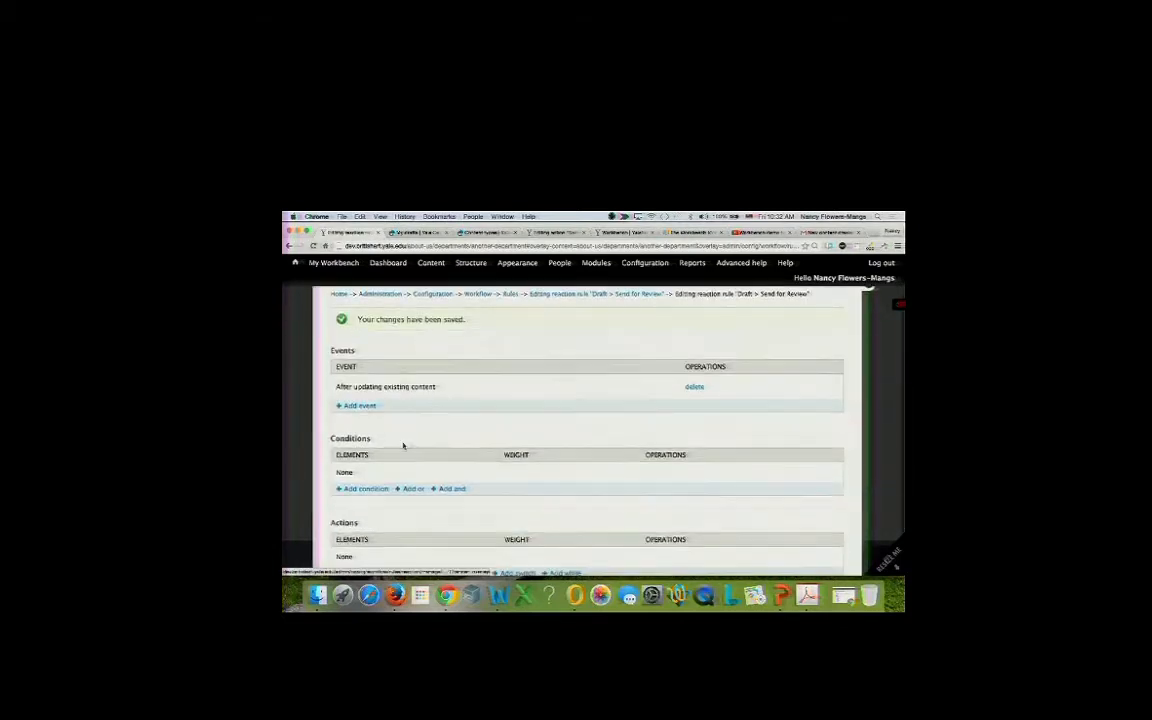
Add a 'Content's current moderation state' condition with value 'Send for content review'.
left_click(372, 440)
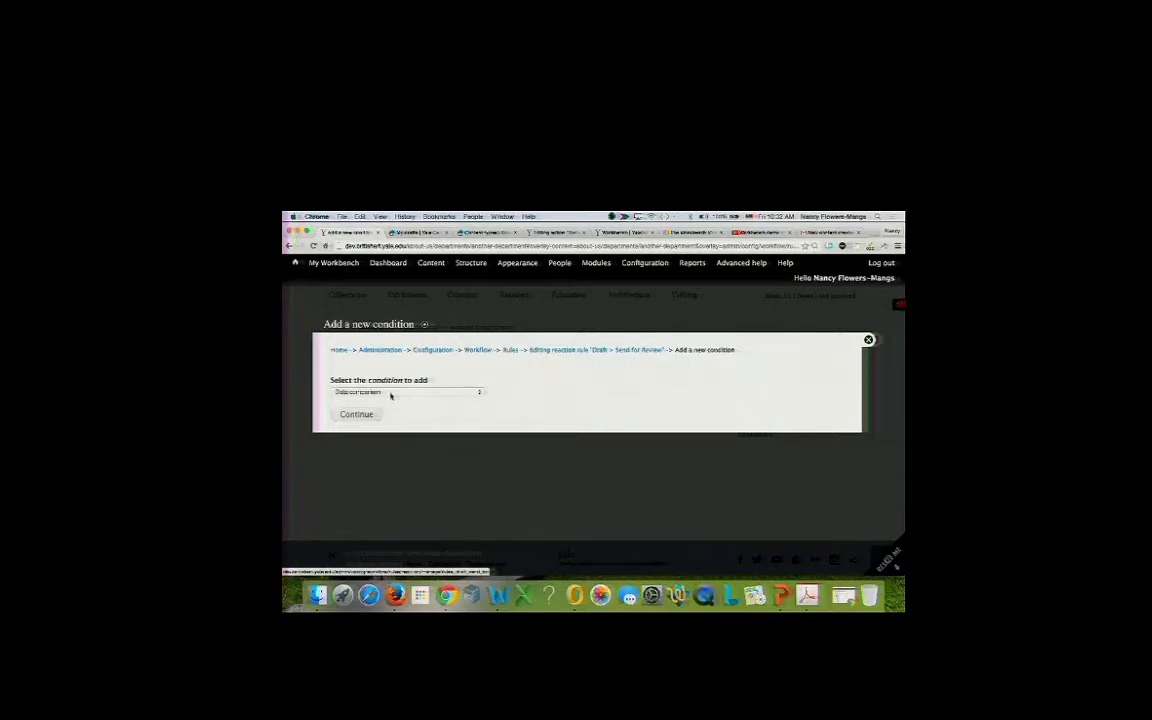
left_click(391, 393)
scroll(400, 472, "down", 2)
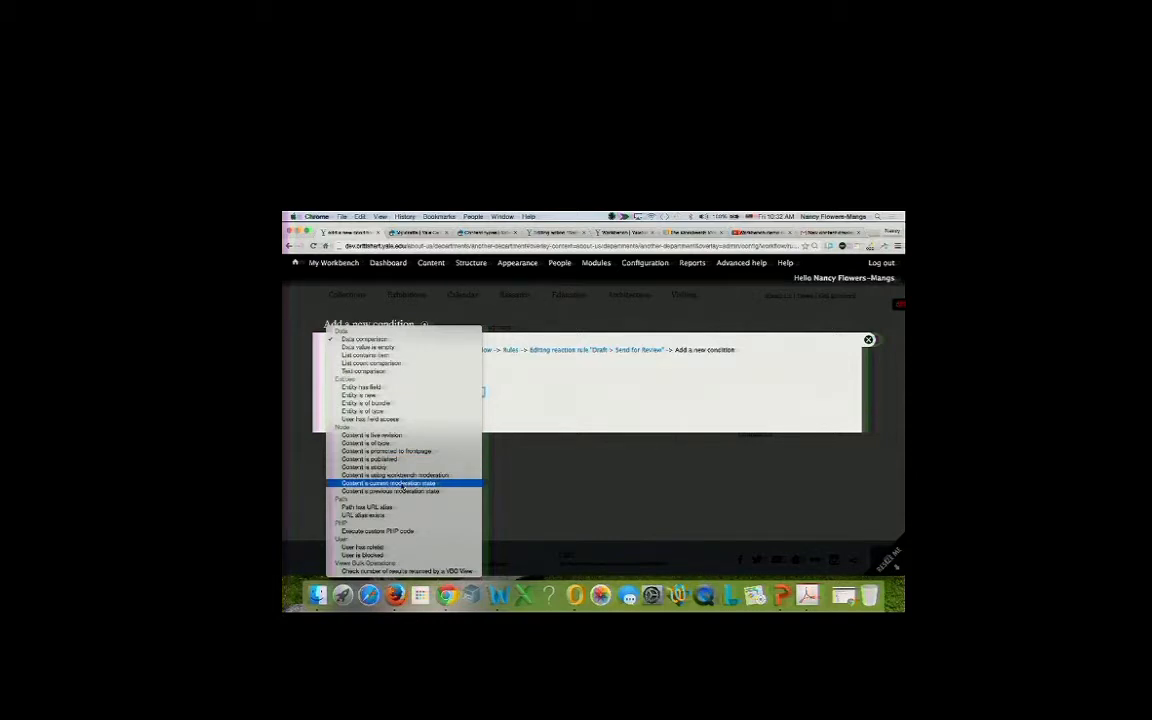
left_click(403, 478)
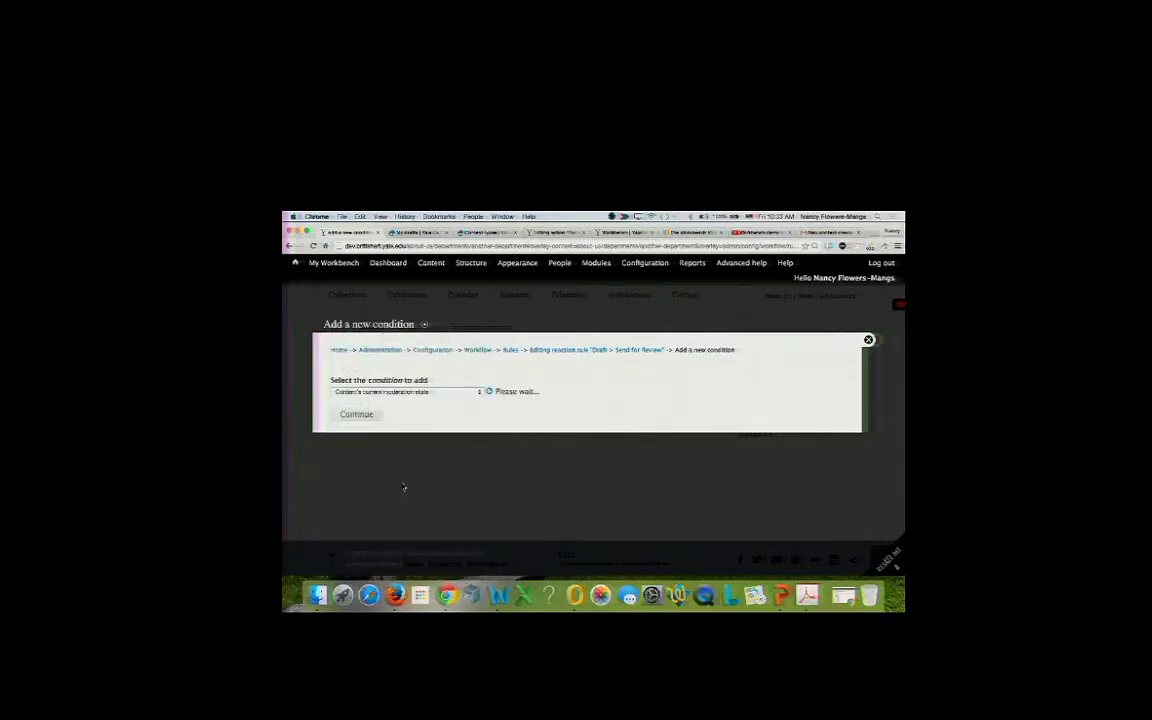
left_click(401, 409)
scroll(400, 470, "down", 3)
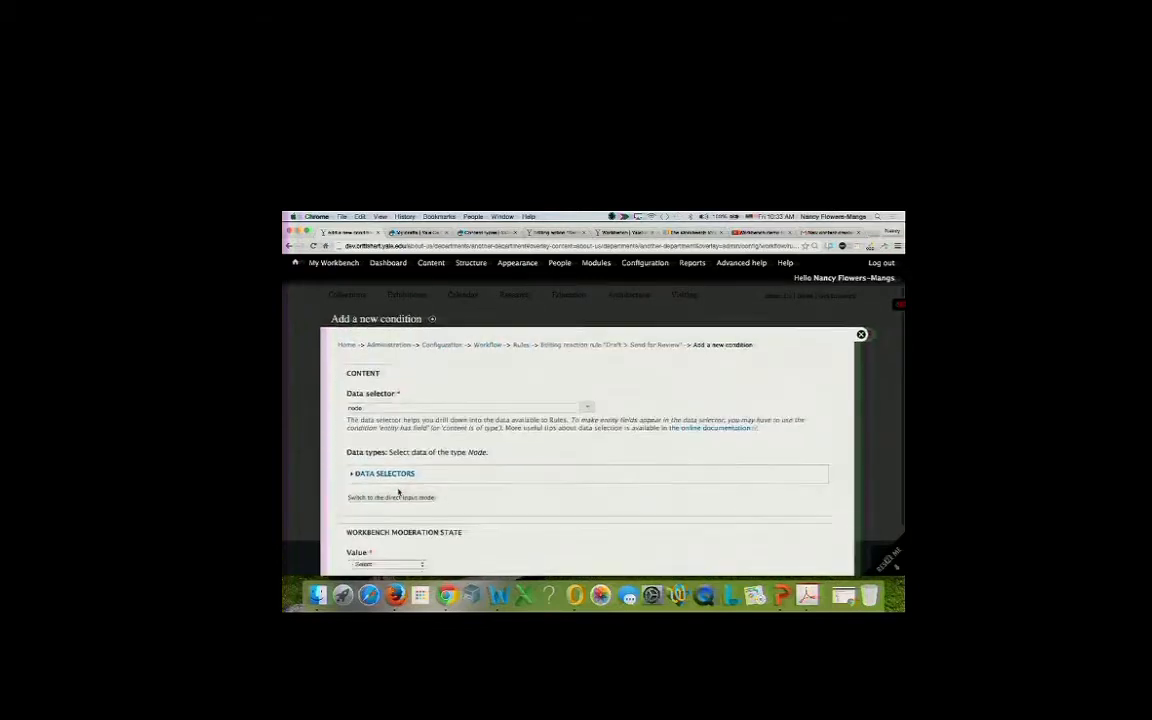
left_click(398, 485)
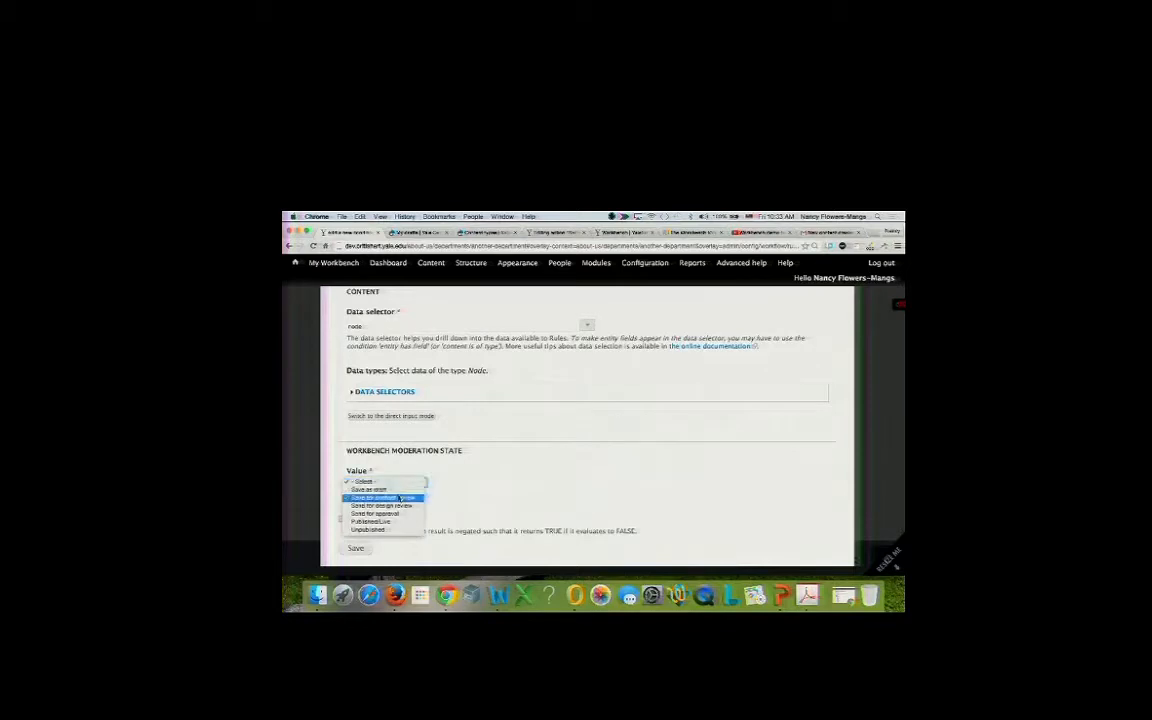
left_click(399, 499)
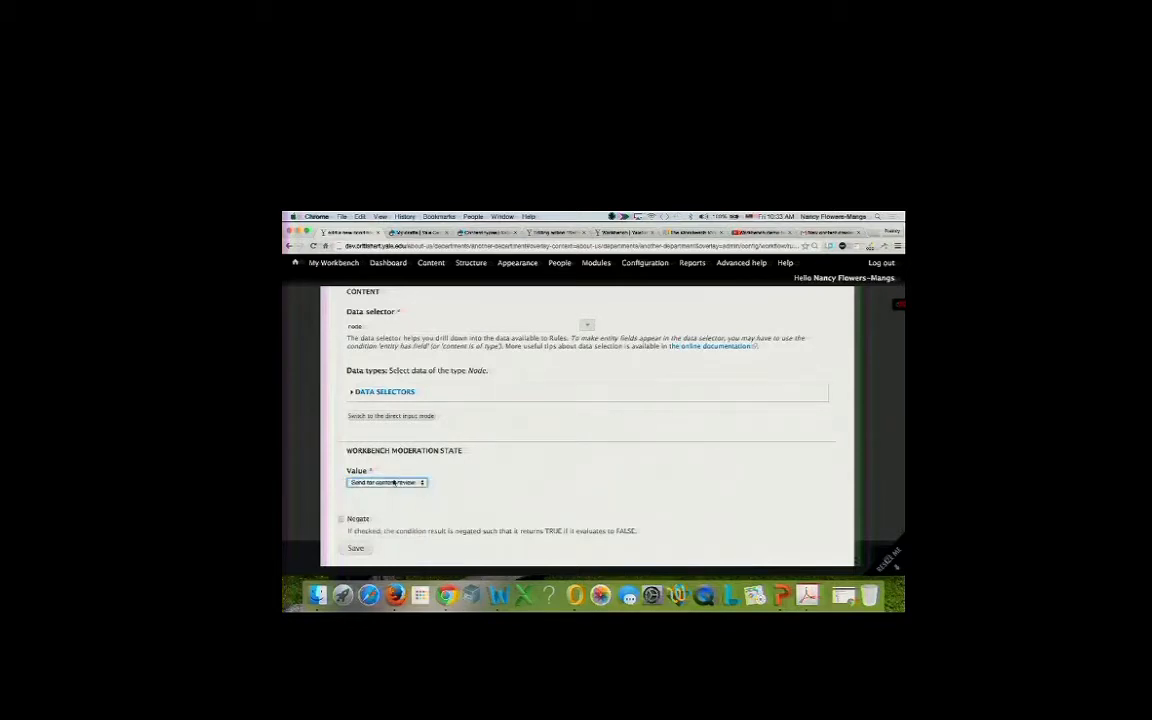
left_click(356, 549)
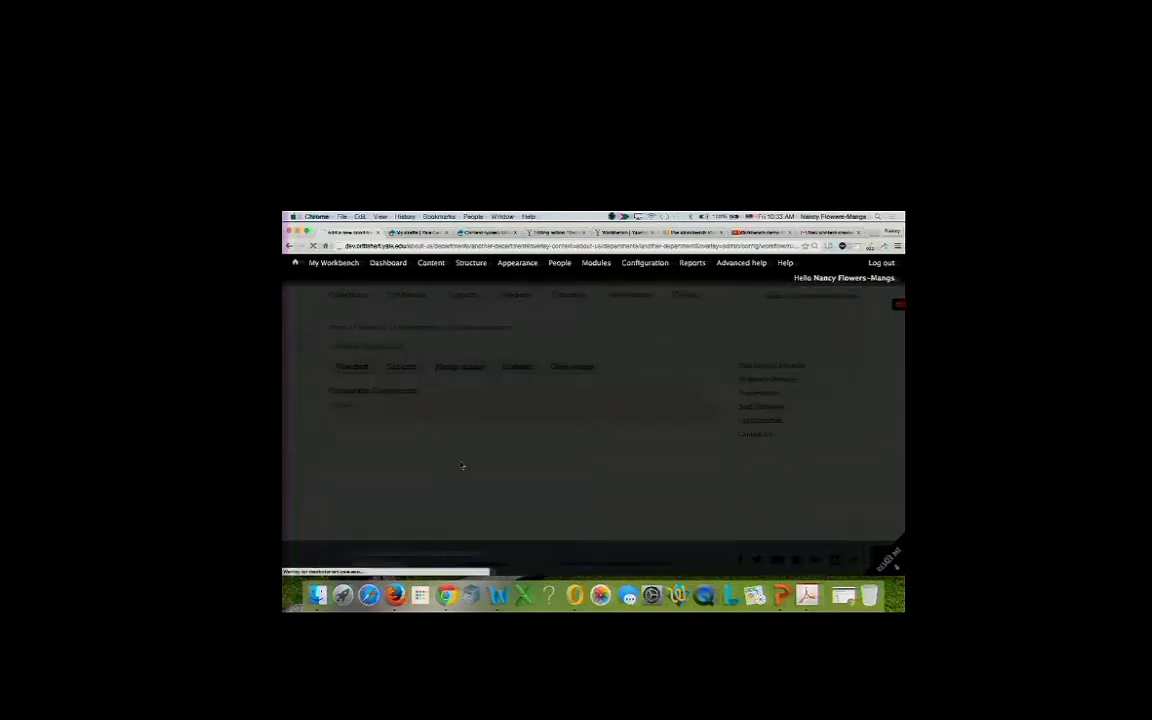
scroll(461, 465, "down", 3)
scroll(461, 465, "down", 1)
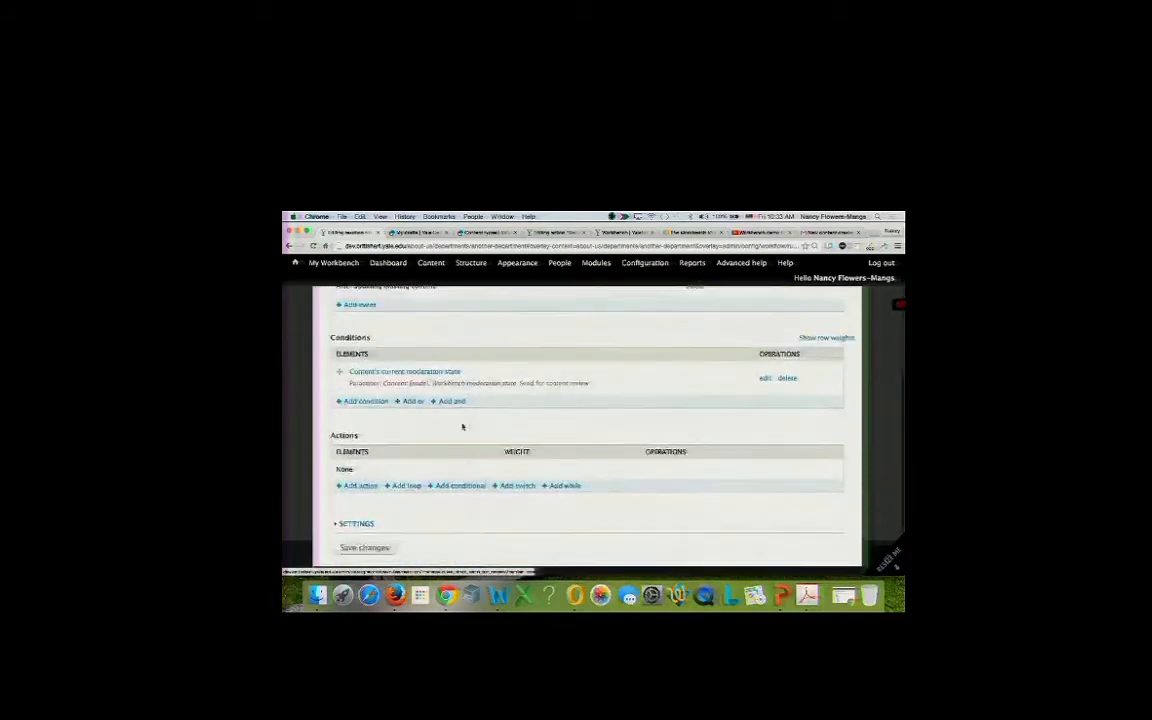
Add a 'Send mail to all users of a role' action and continue to its settings.
left_click(360, 485)
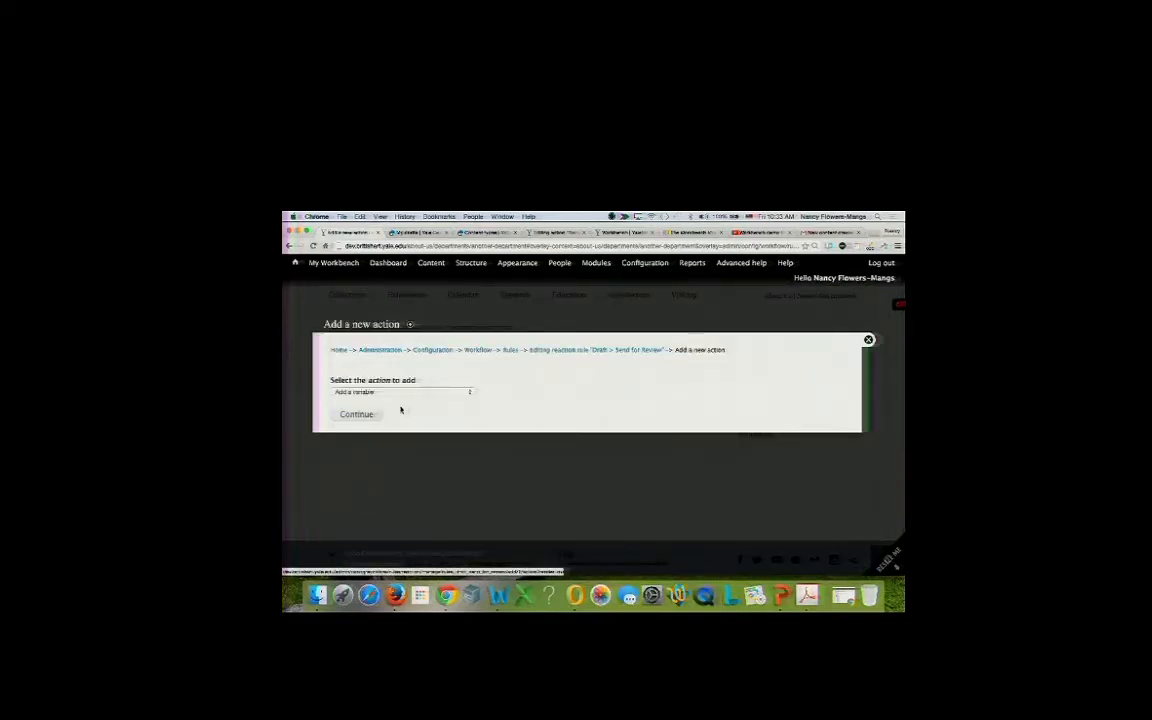
left_click(398, 397)
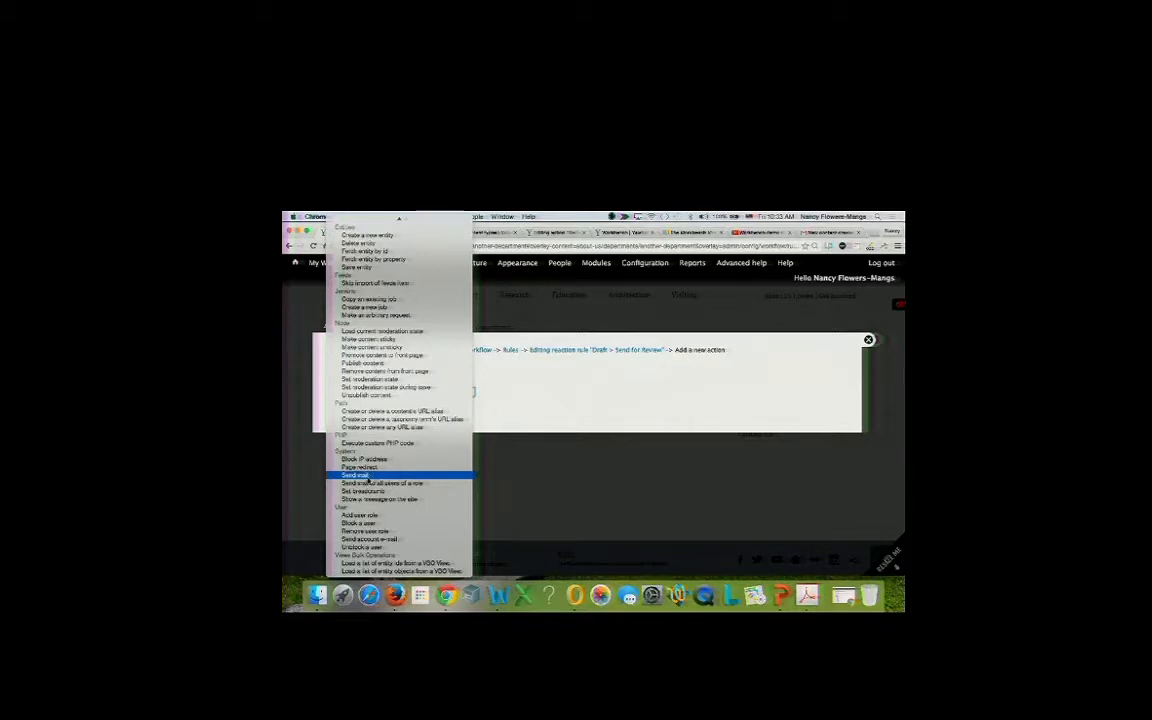
left_click(370, 483)
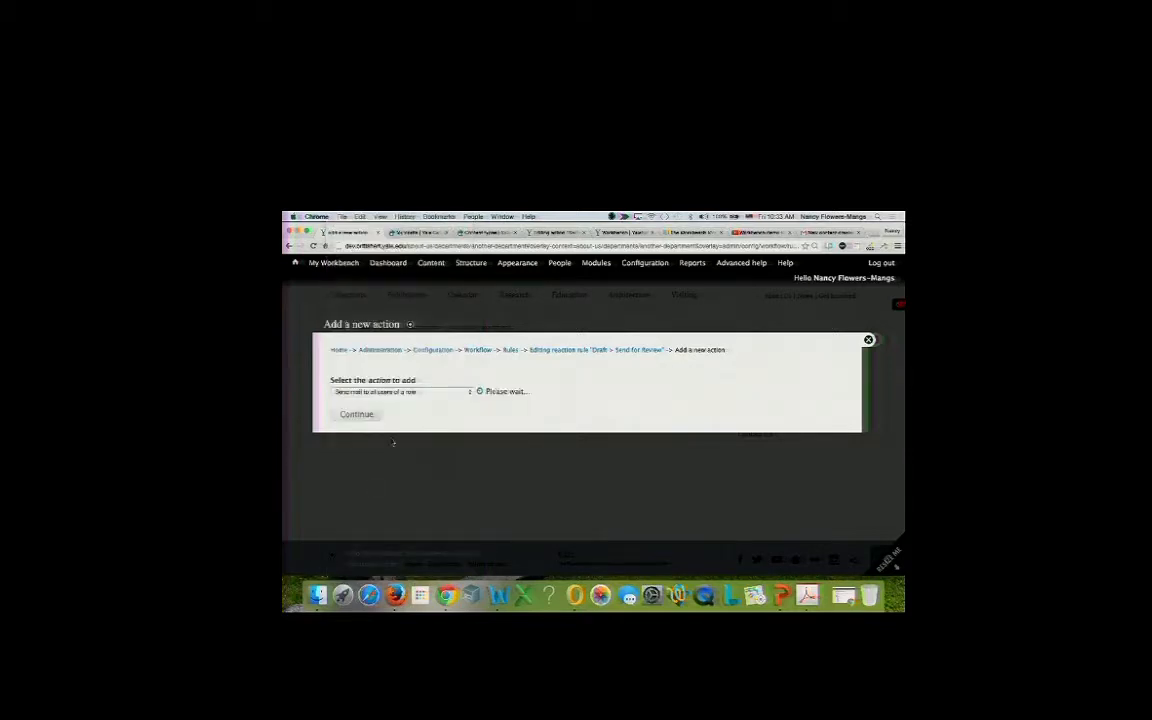
left_click(402, 412)
scroll(400, 412, "down", 1)
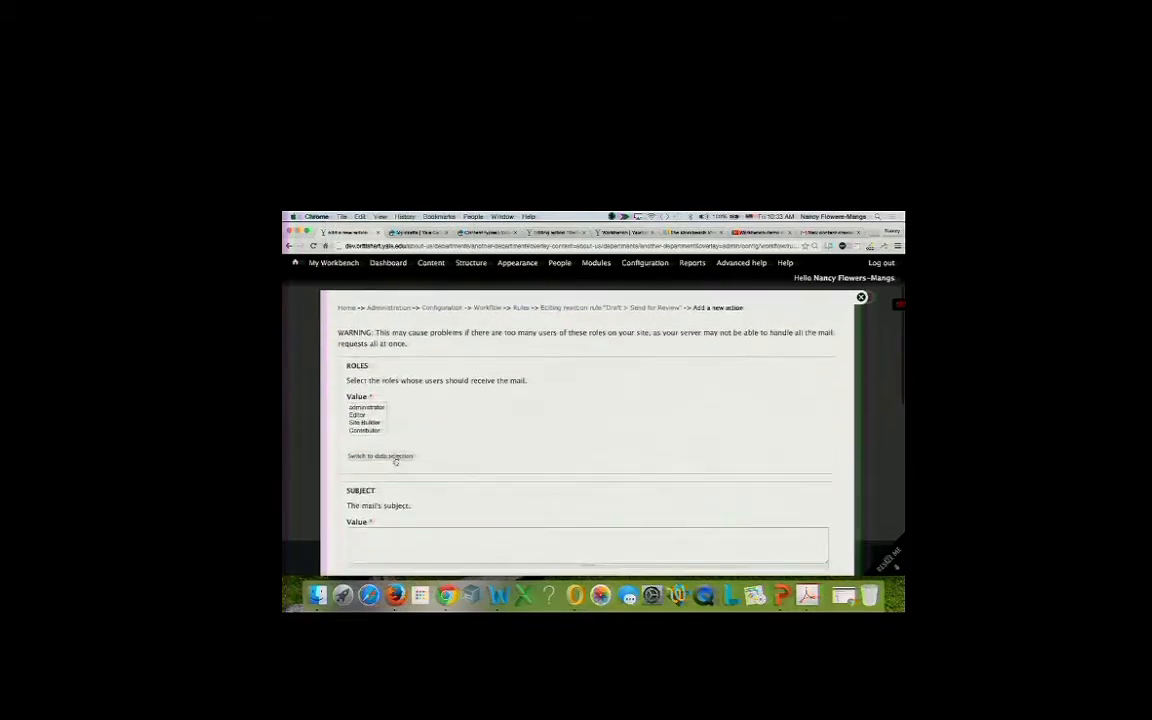
Select the Editor and administrator roles as the mail recipients.
left_click(365, 413)
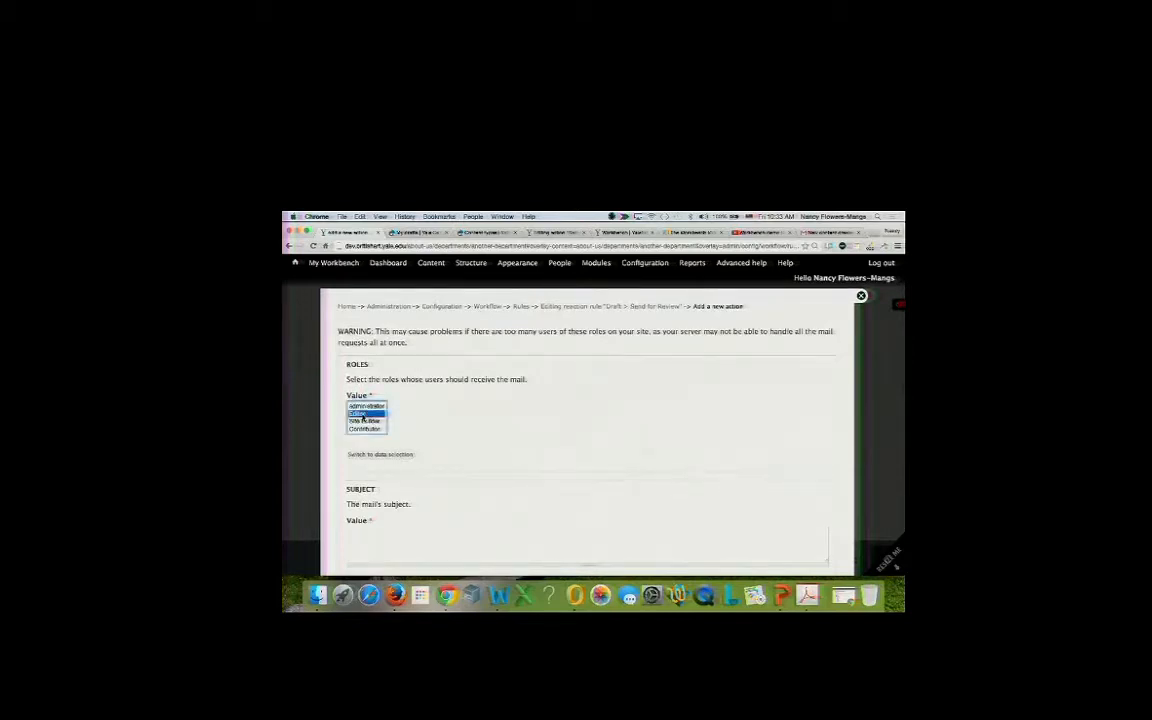
left_click(368, 406, "super")
scroll(380, 460, "down", 3)
Set the subject to 'Content is Ready for Review - [node:title]' using the title token.
left_click(383, 390)
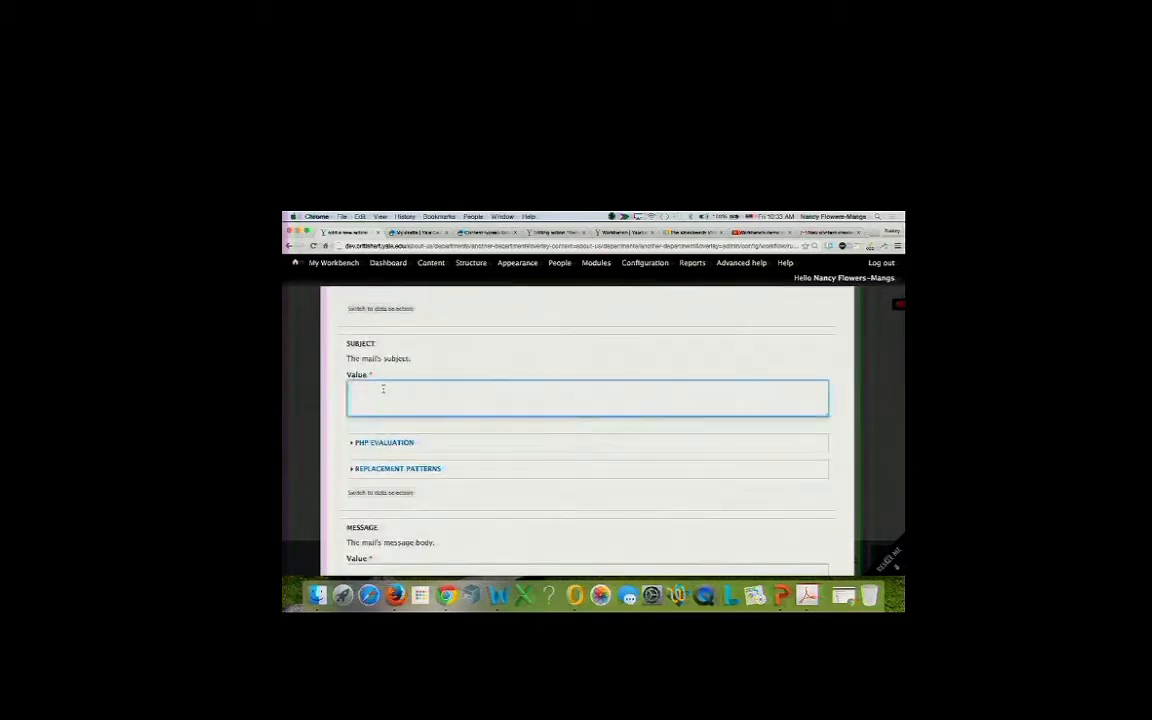
type("Content is Ready for Review")
scroll(378, 437, "down", 3)
scroll(378, 437, "up", 2)
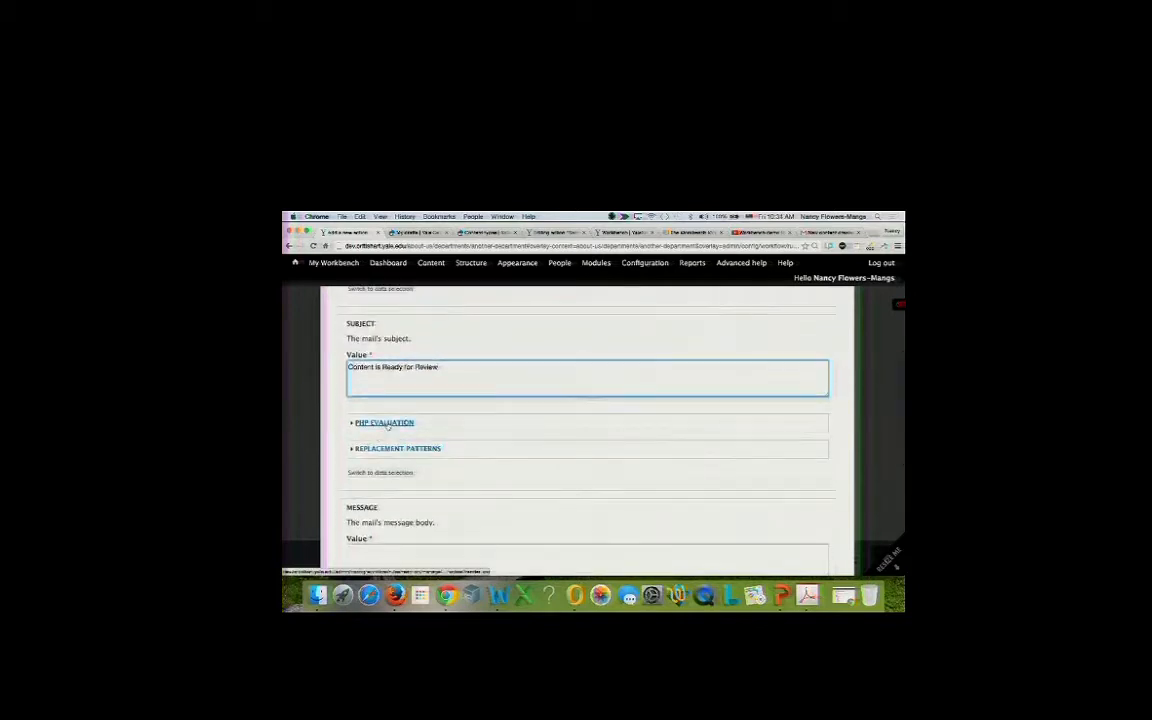
scroll(388, 417, "down", 4)
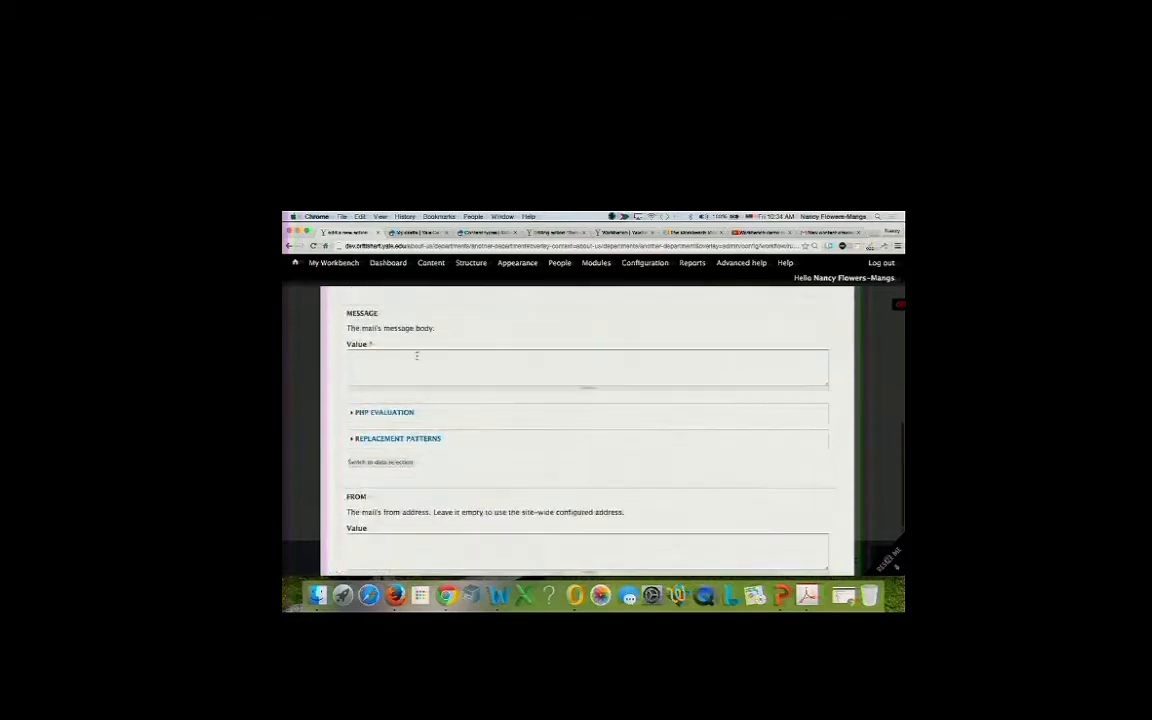
left_click(398, 438)
scroll(398, 438, "down", 5)
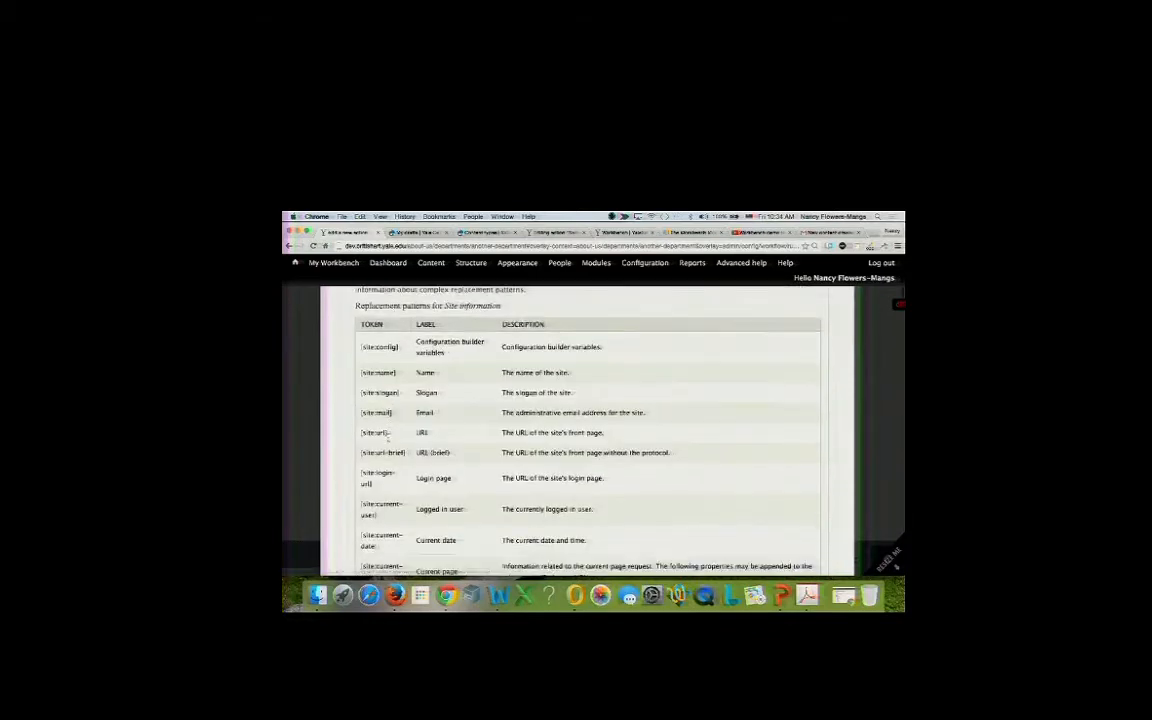
scroll(388, 438, "down", 10)
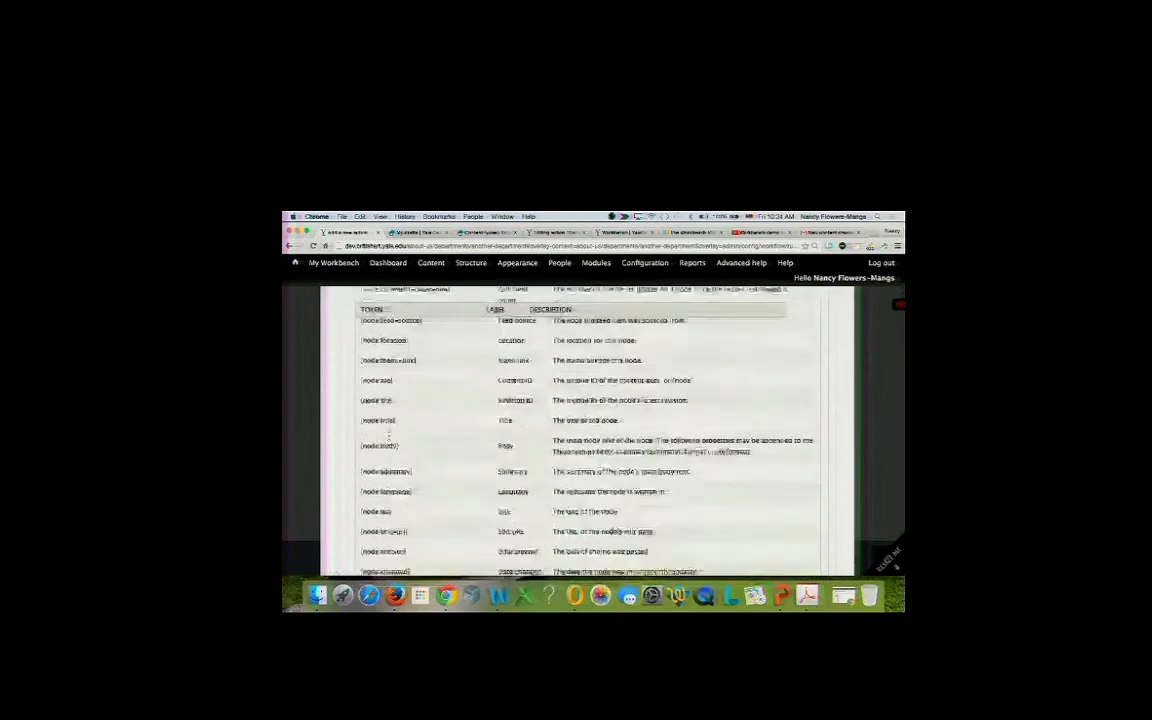
scroll(380, 330, "down", 1)
scroll(398, 342, "up", 1)
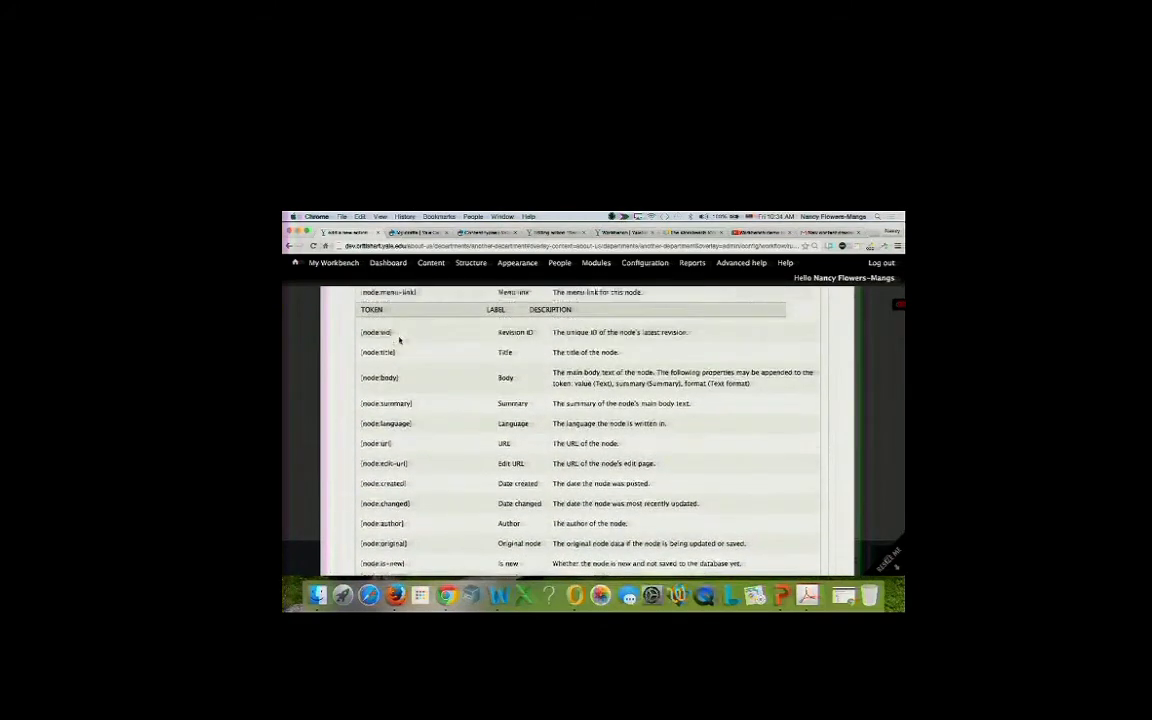
left_click_drag(397, 353, 357, 353)
key("super+c")
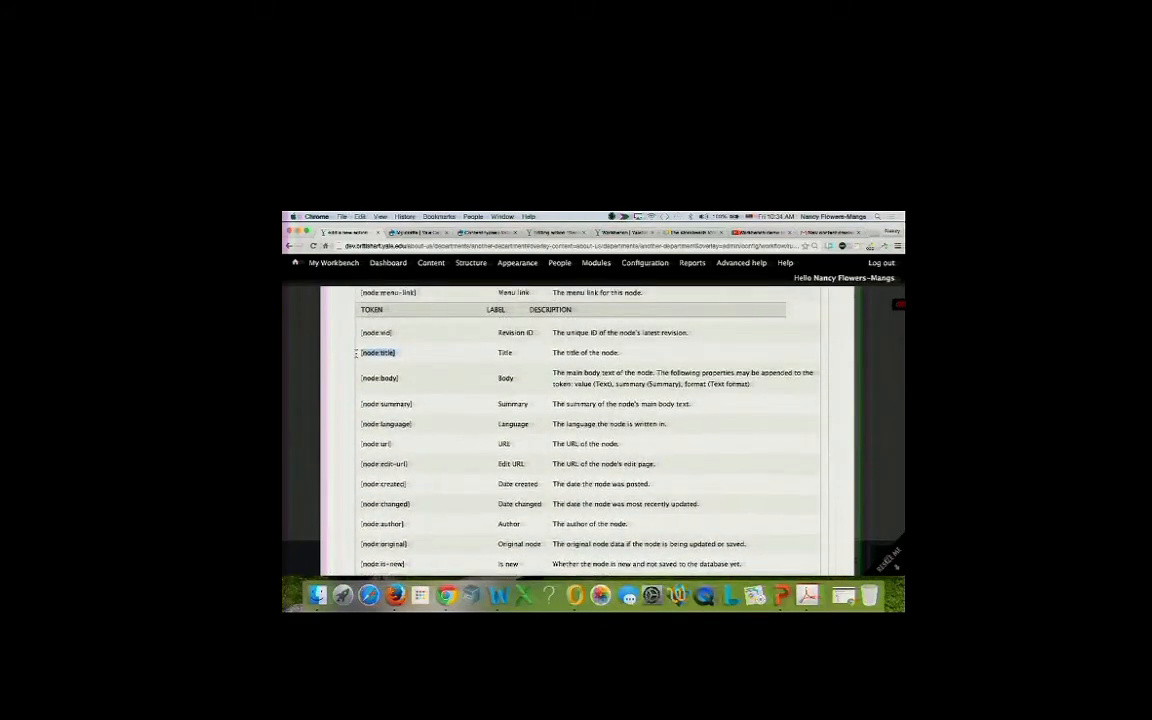
scroll(356, 353, "up", 15)
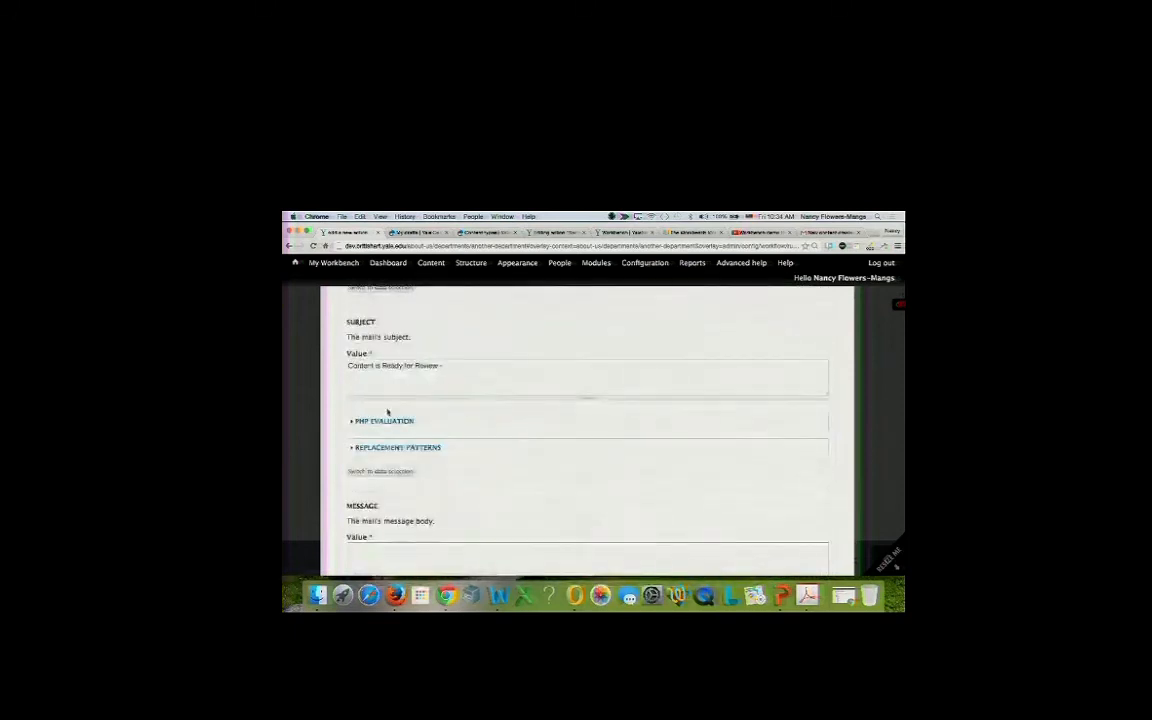
left_click(448, 372)
key("super+v")
scroll(437, 406, "down", 3)
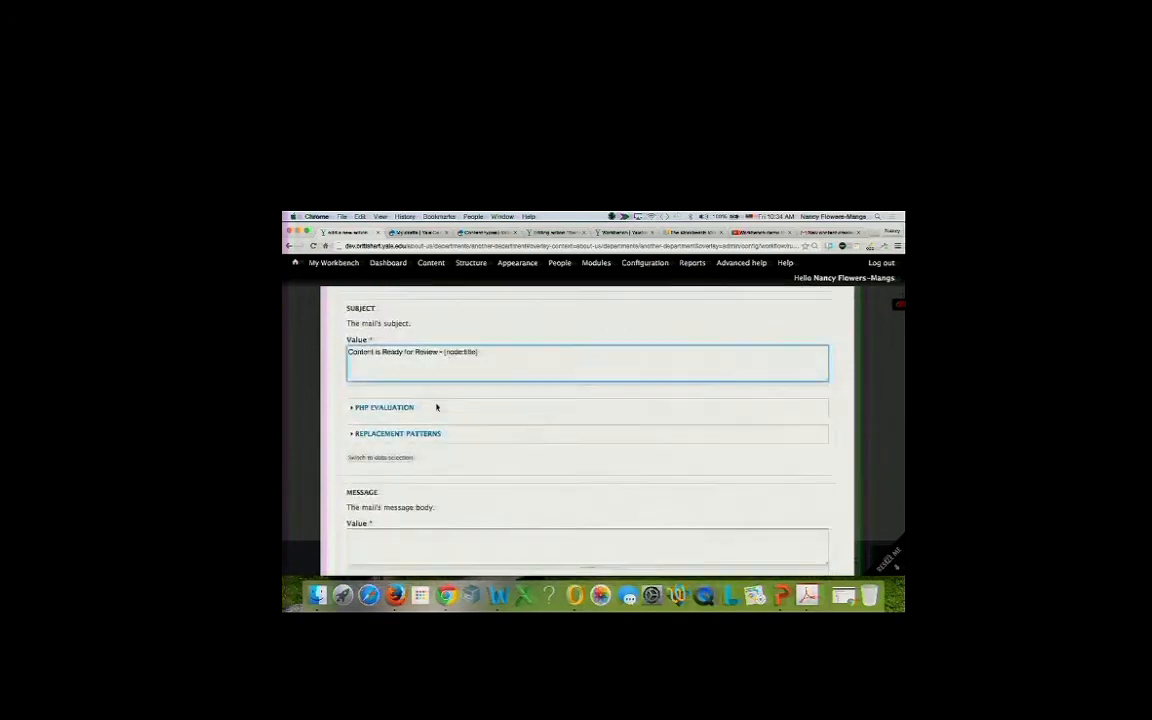
Write the message 'This content [node:title] is ready for review'.
left_click(422, 398)
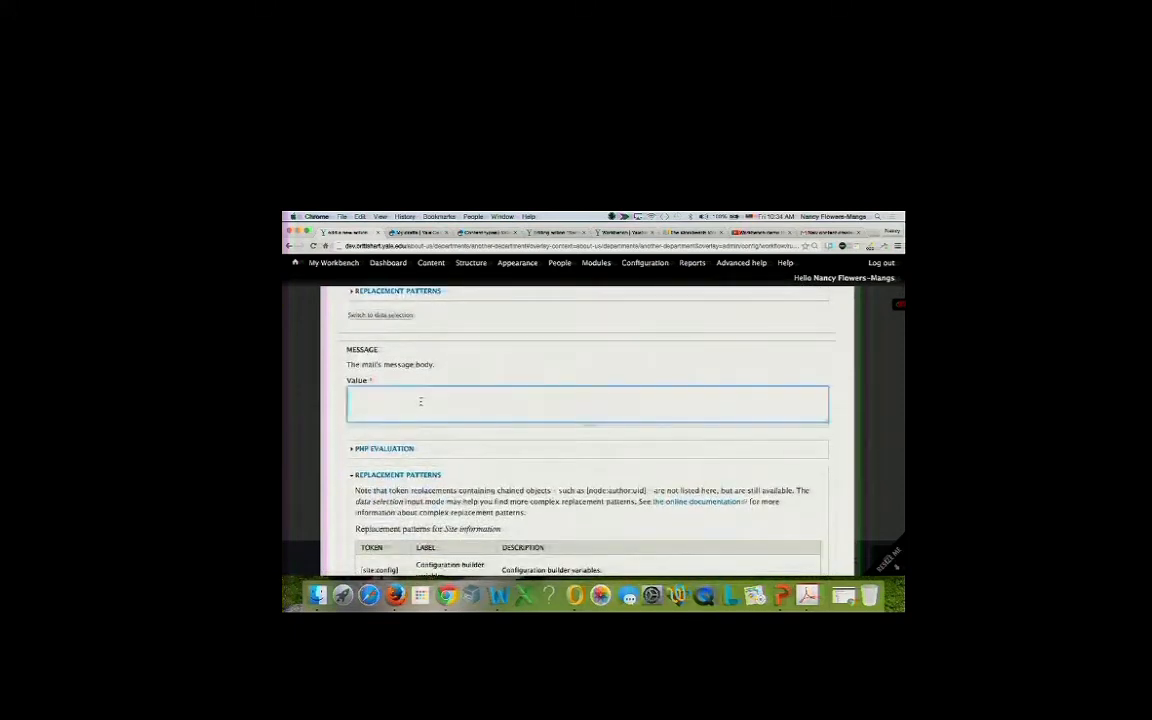
scroll(420, 404, "up", 2)
scroll(420, 404, "up", 2)
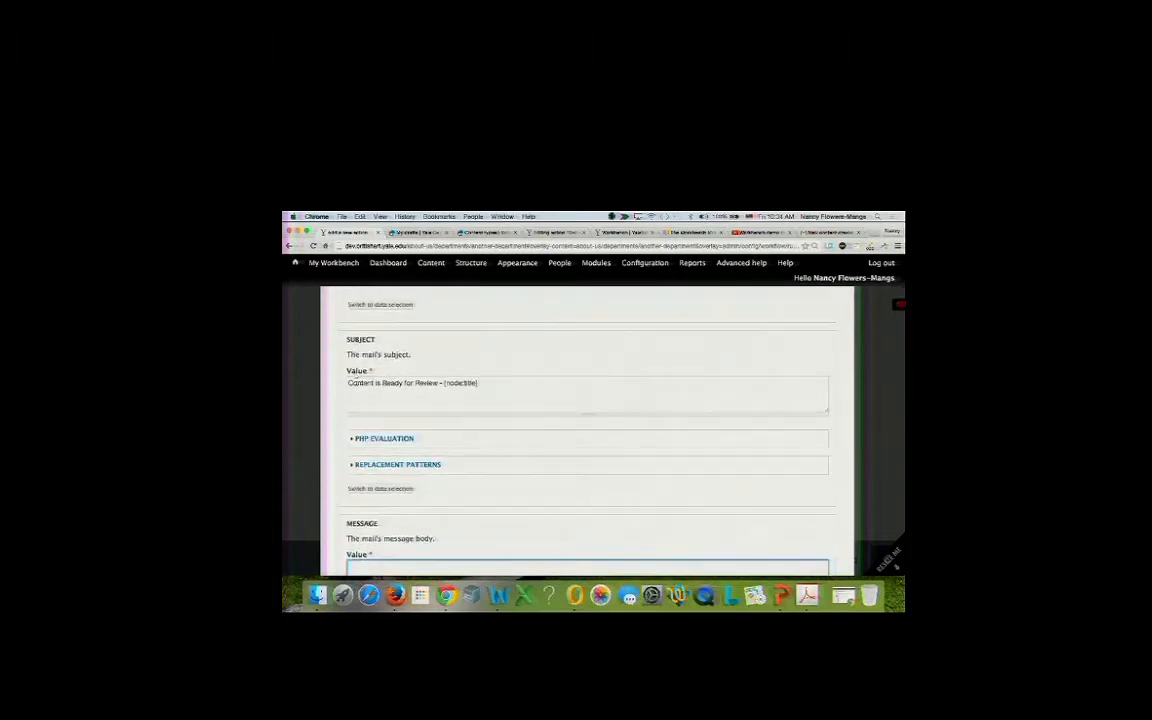
scroll(370, 405, "down", 3)
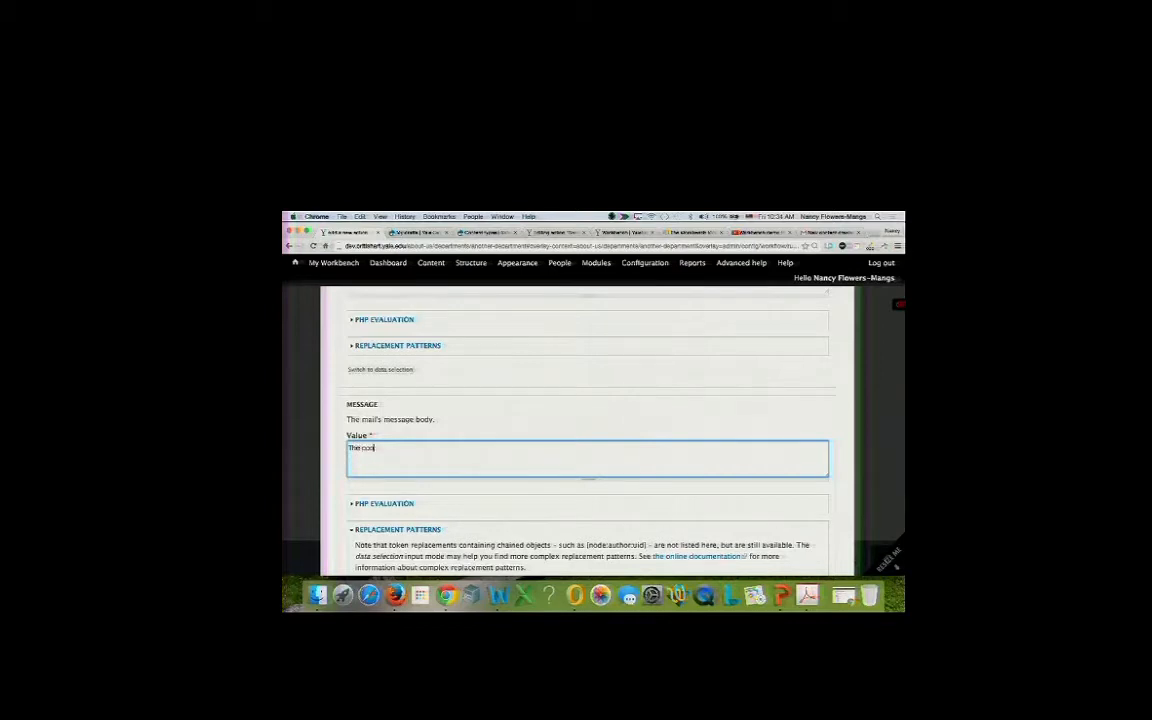
type("tent")
key("super+v")
type("is ready for review")
scroll(587, 430, "down", 15)
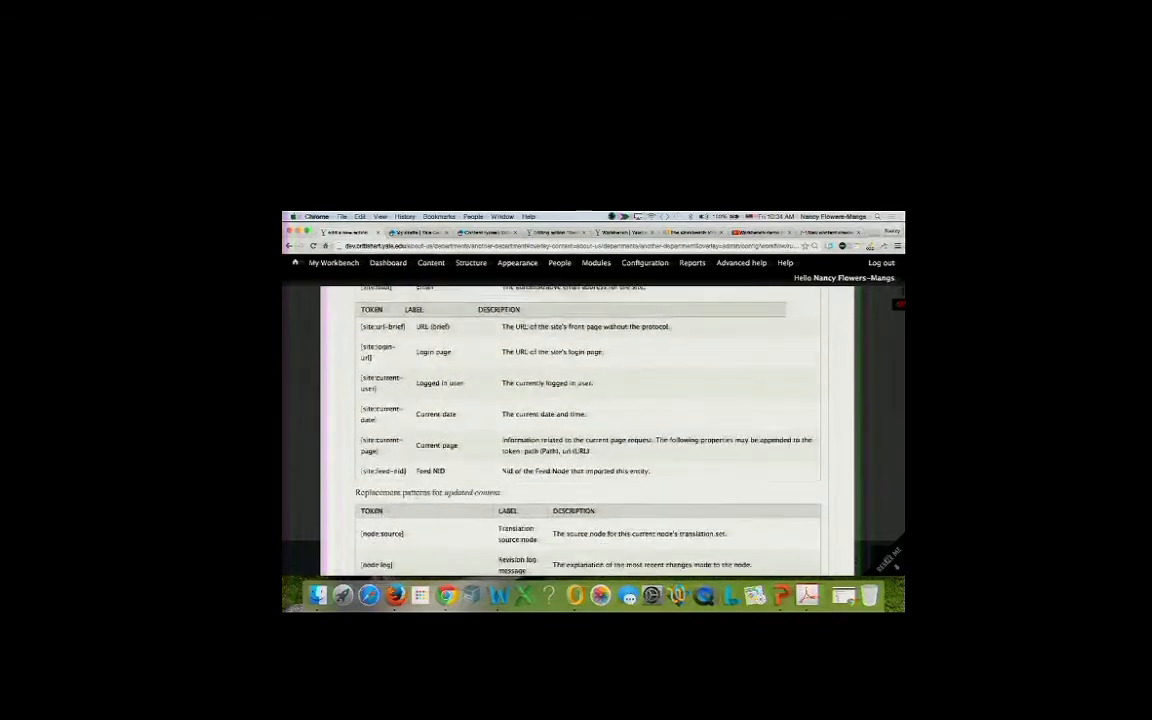
scroll(587, 430, "down", 10)
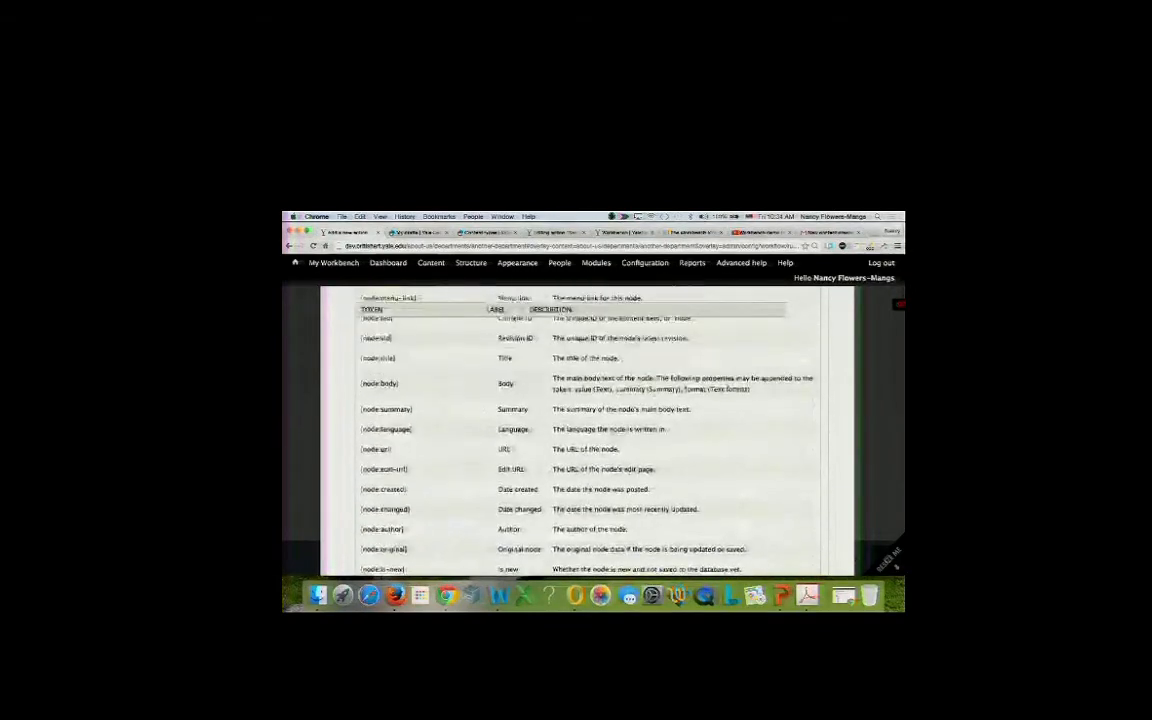
scroll(587, 430, "down", 10)
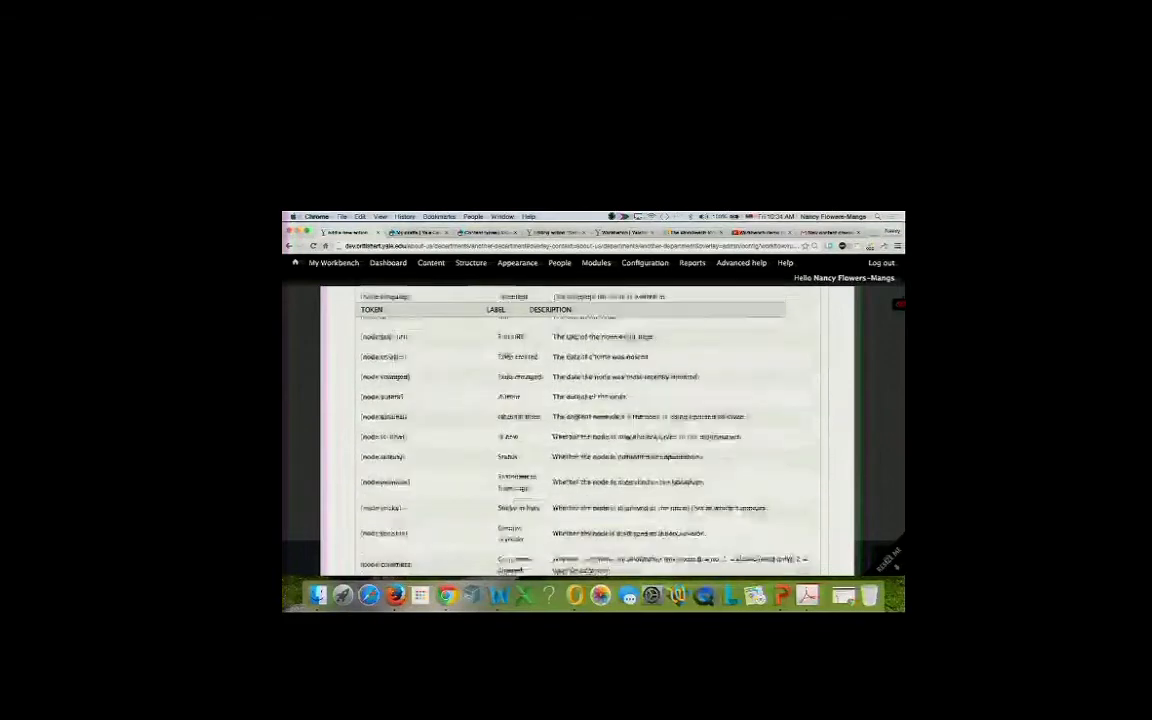
scroll(587, 430, "down", 10)
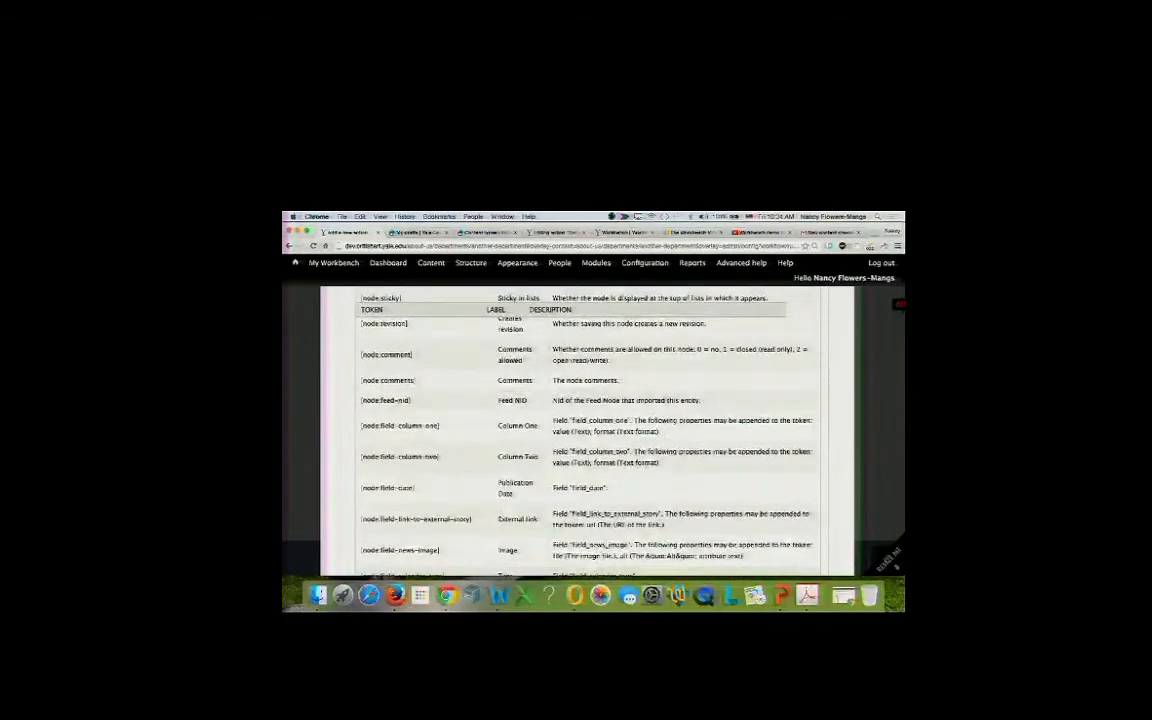
Append 'Please visit the page [node:url]' to the message using the URL token.
key("ctrl+f")
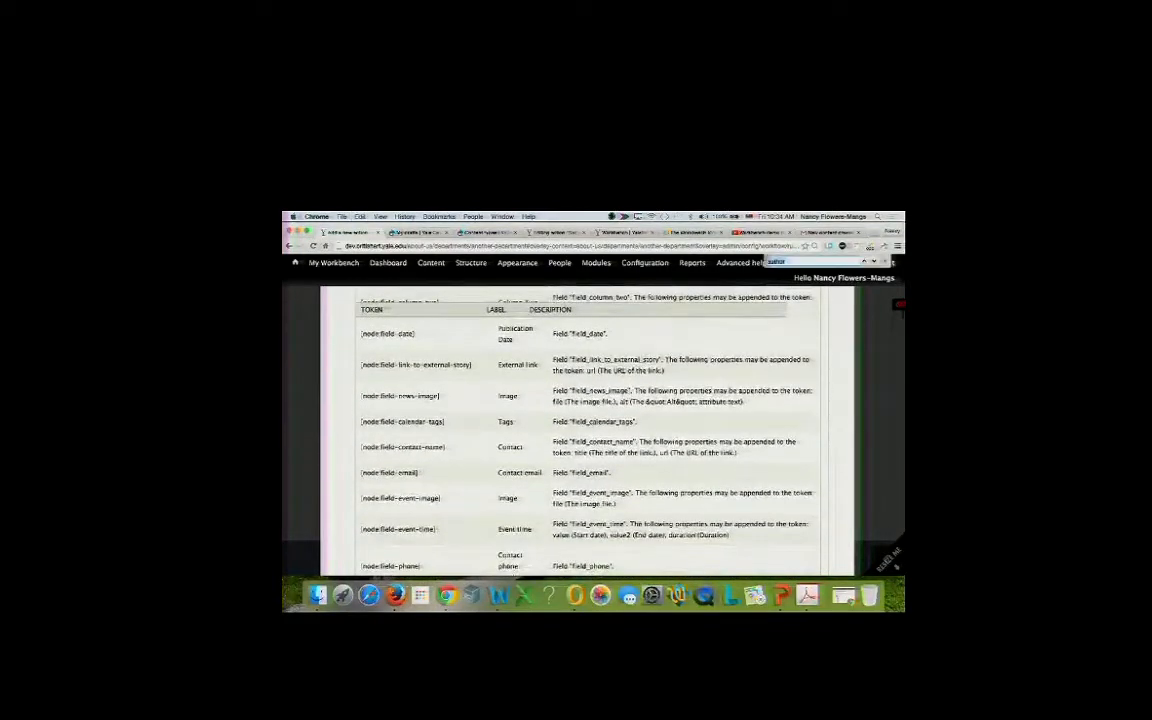
type("url")
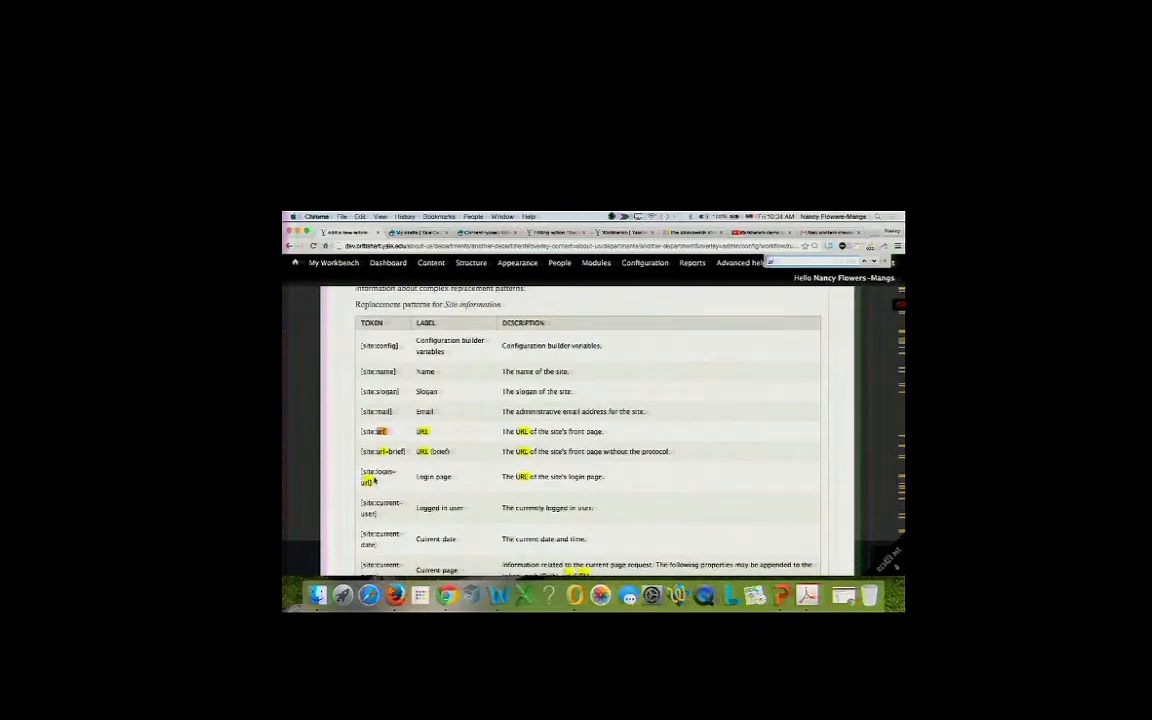
scroll(350, 444, "down", 5)
scroll(389, 491, "down", 7)
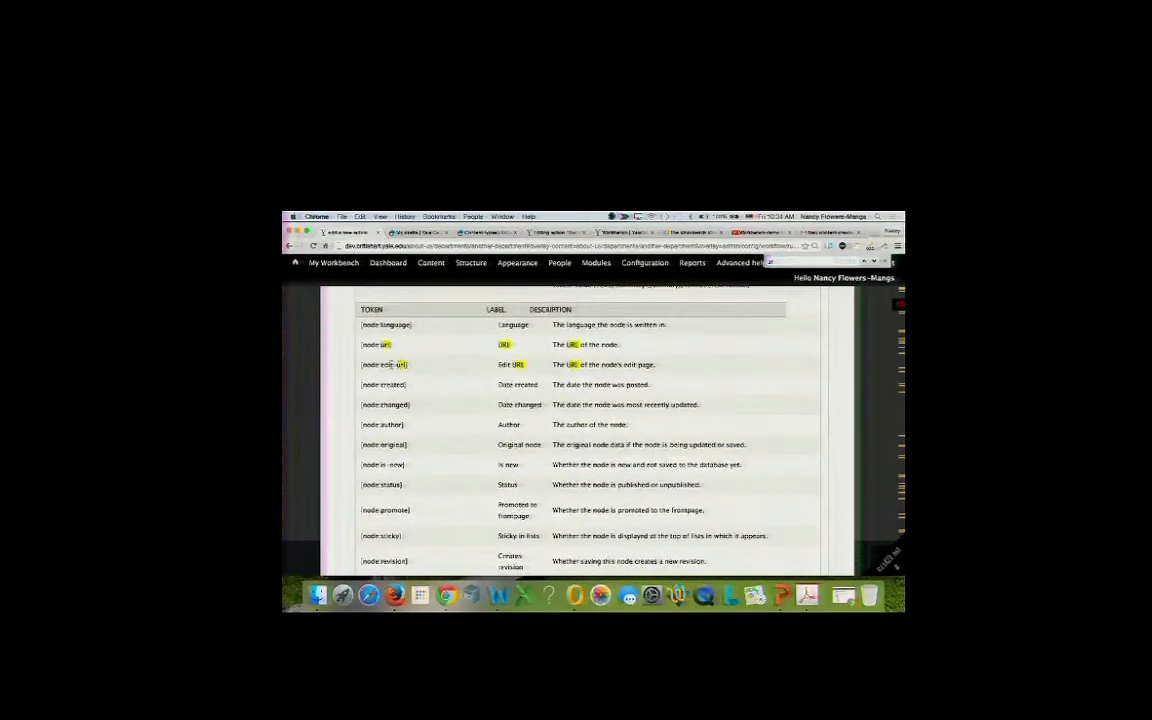
left_click_drag(390, 344, 362, 344)
key("super+c")
scroll(380, 360, "up", 10)
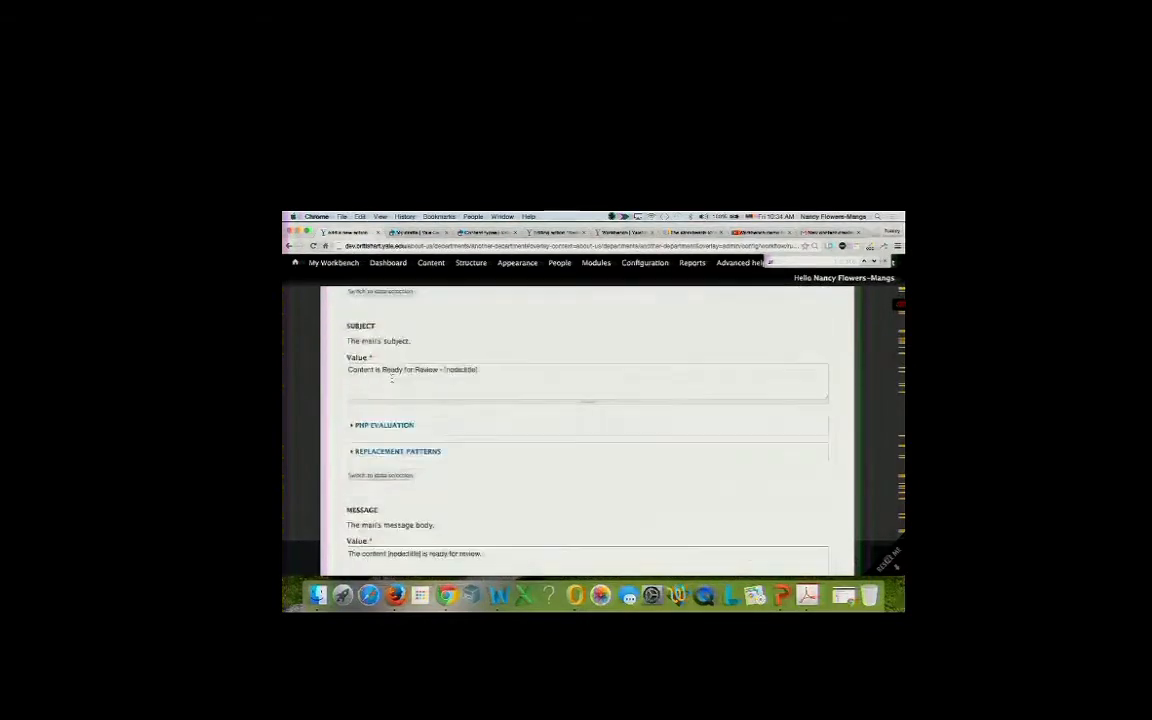
scroll(496, 398, "down", 1)
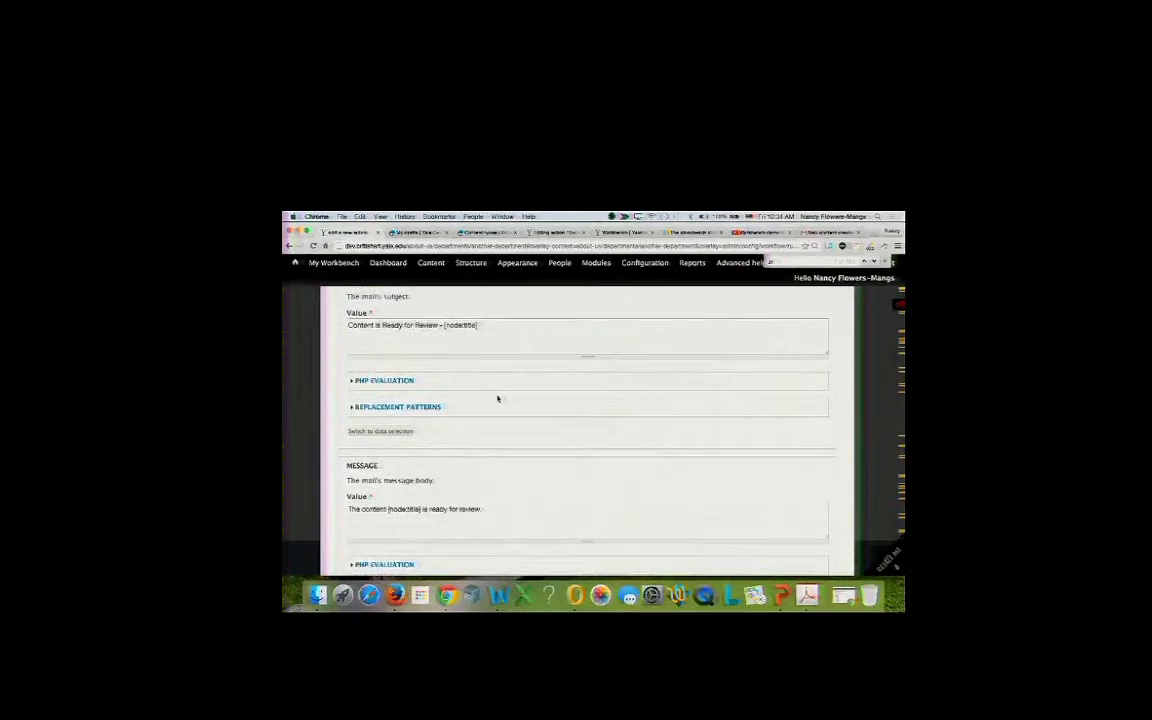
left_click(488, 508)
key("super+v")
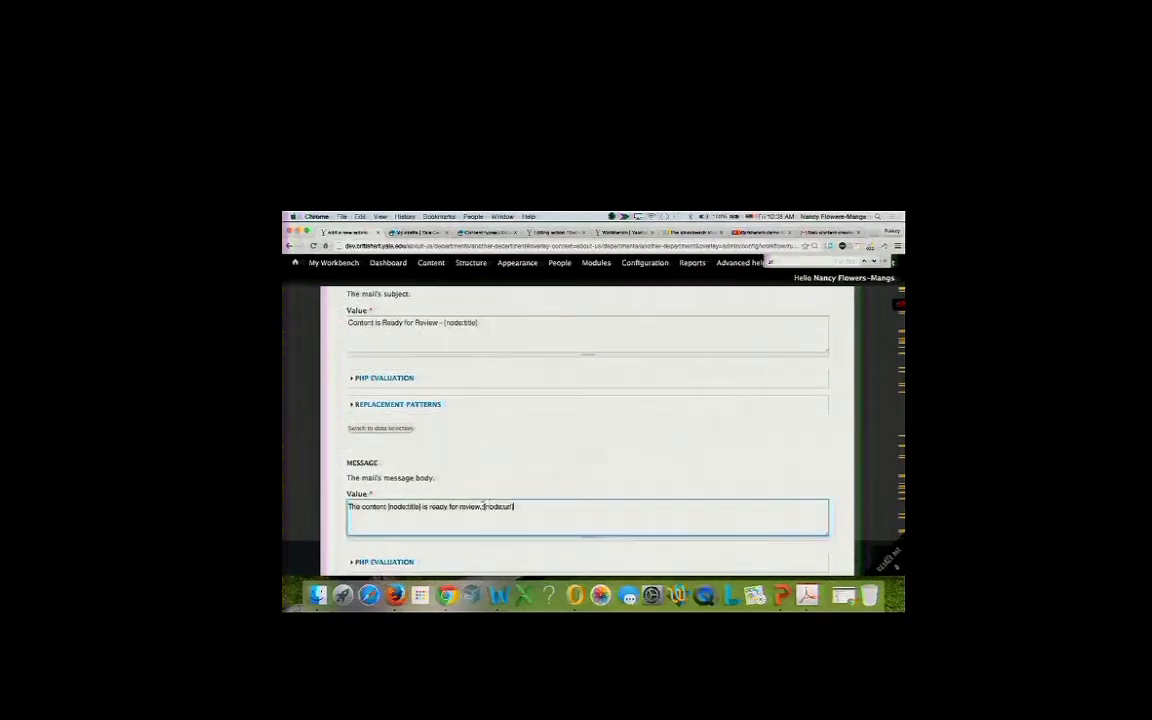
left_click(484, 507)
type("Please visit the")
type("page")
scroll(587, 430, "down", 1)
scroll(587, 430, "down", 5)
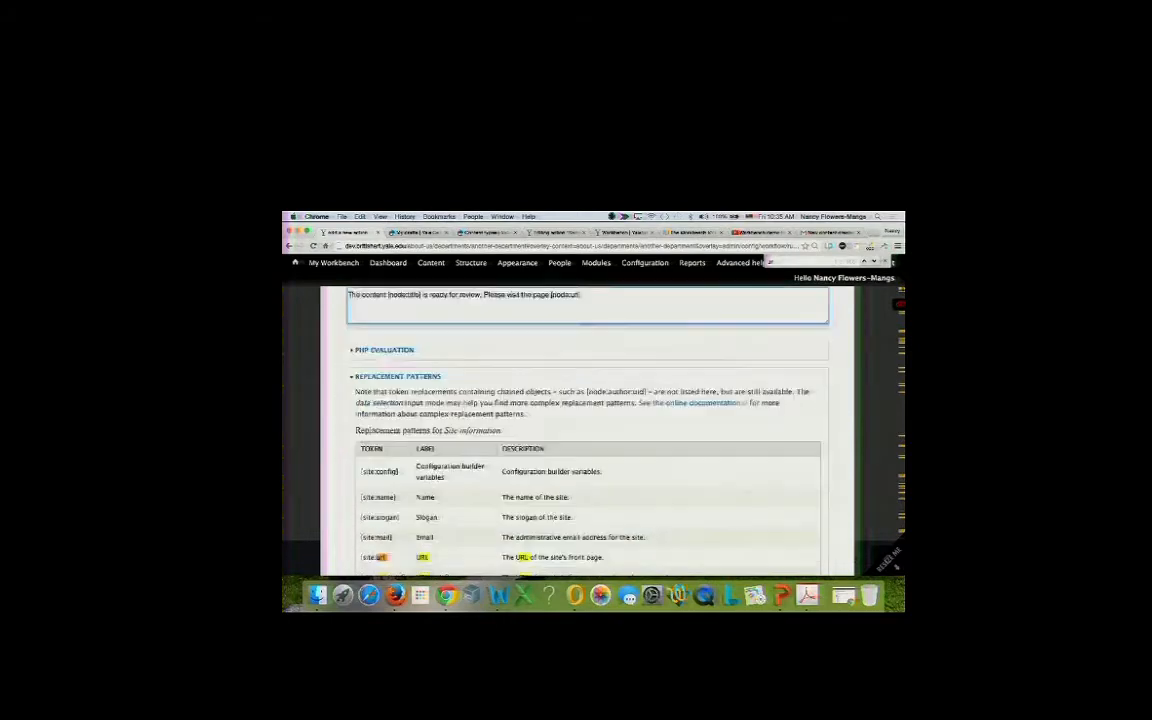
left_click(378, 442)
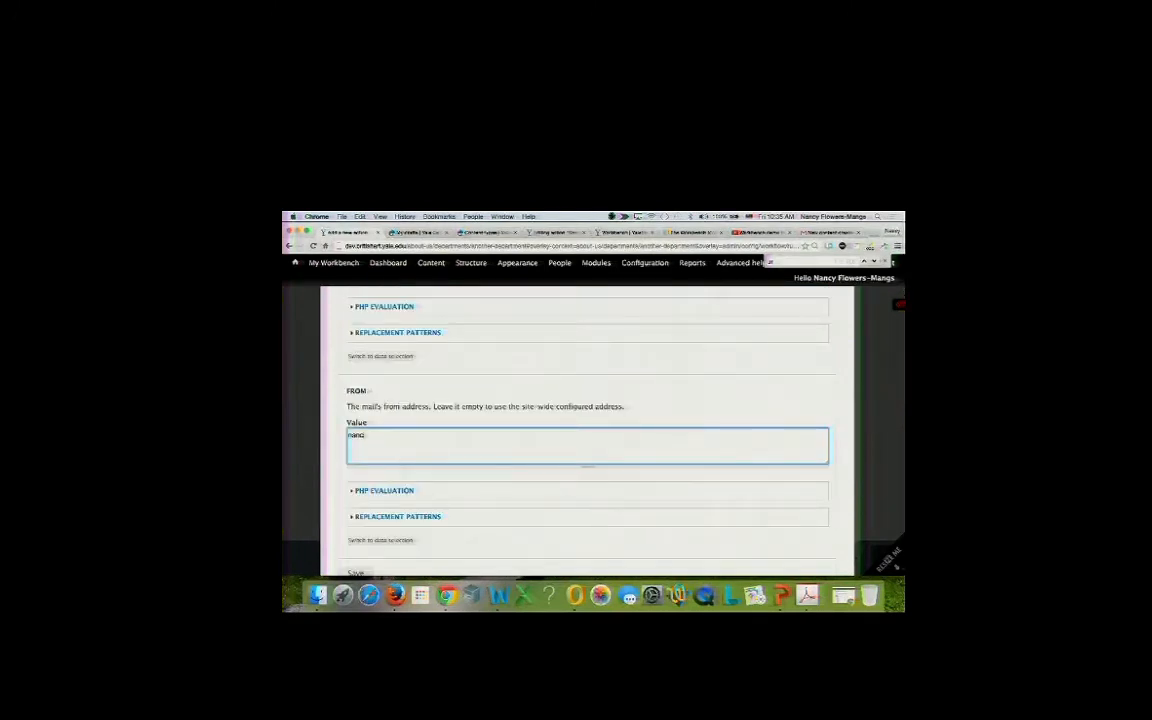
Enter the sender's e-mail address as the From value and save the mail action.
scroll(587, 420, "down", 1)
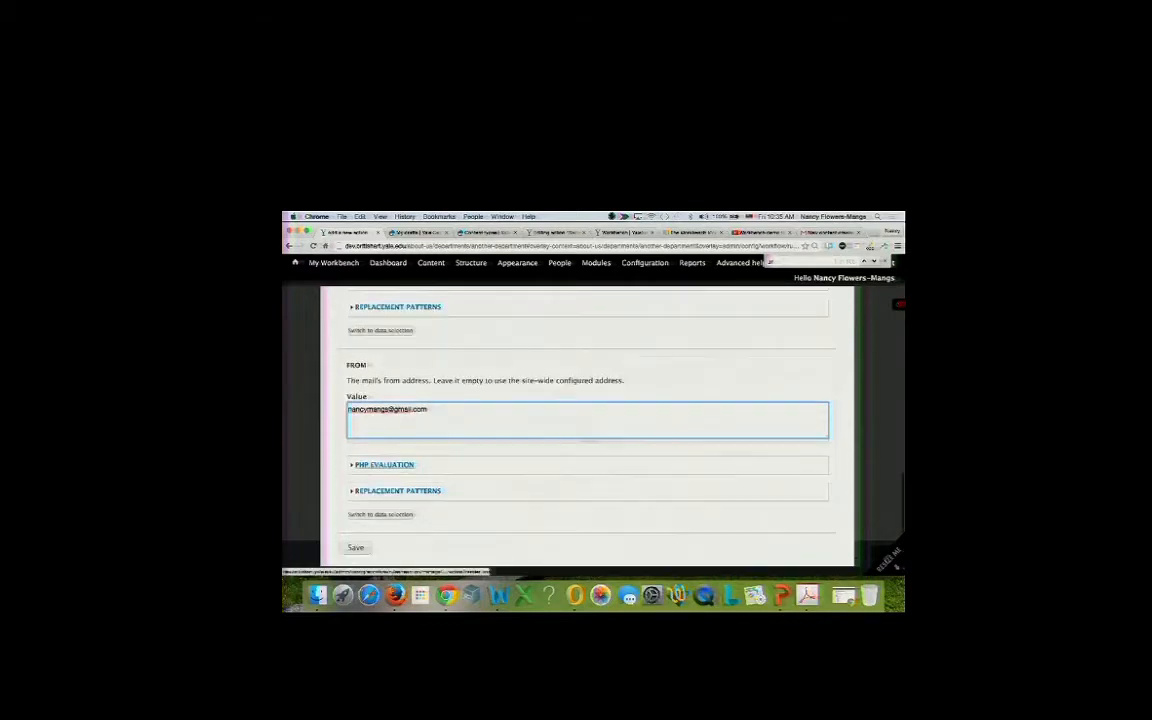
left_click(355, 548)
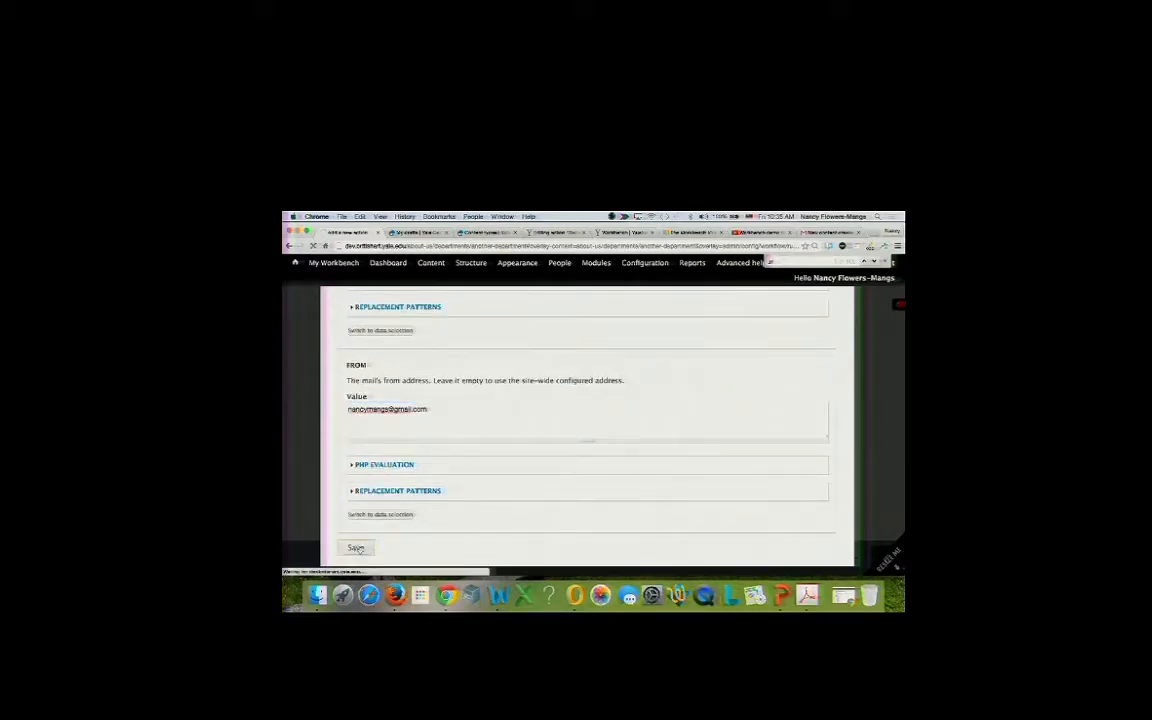
scroll(424, 494, "down", 3)
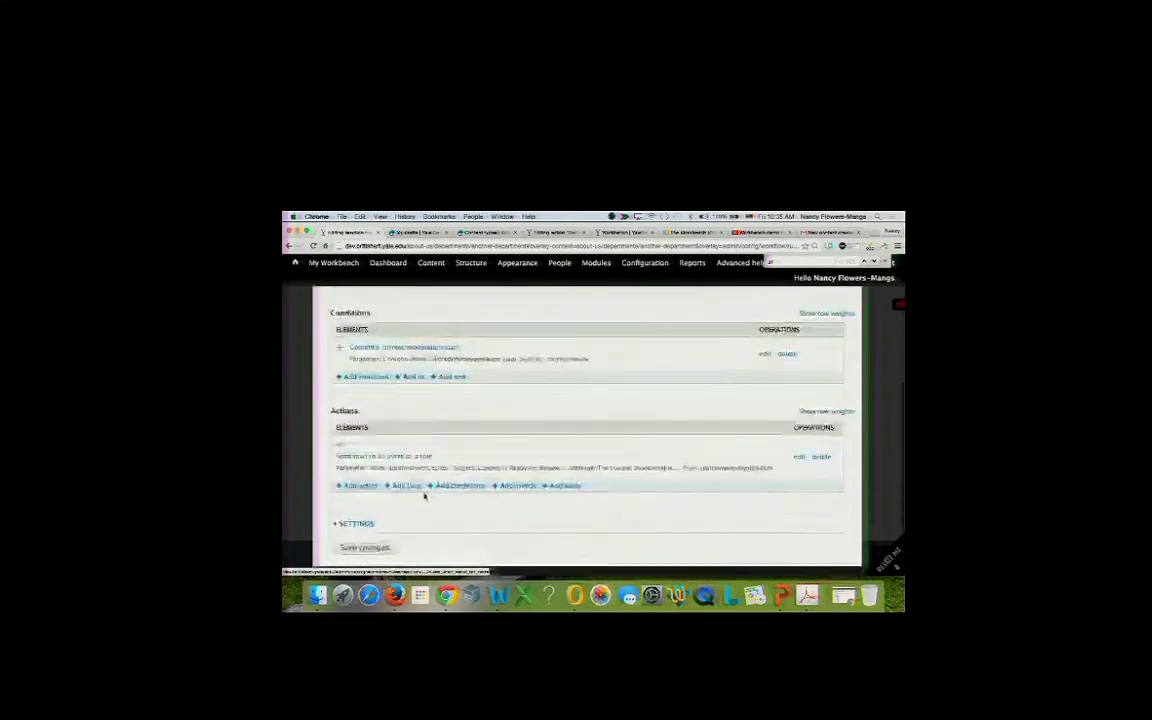
scroll(424, 496, "up", 4)
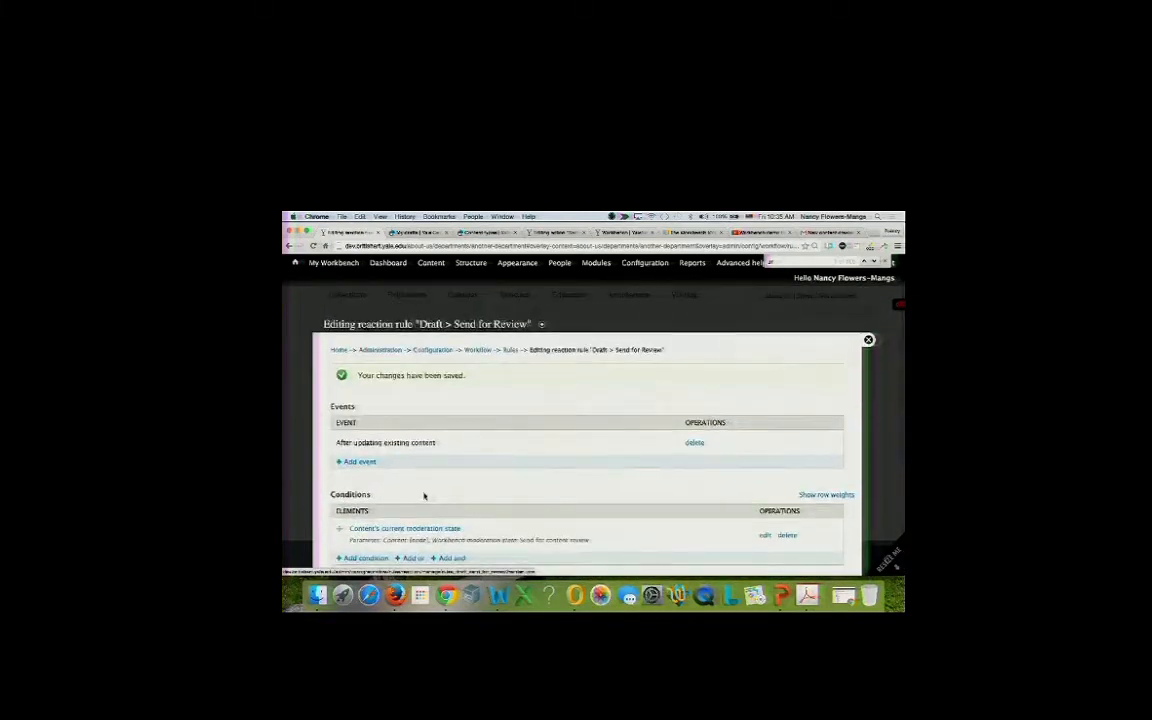
scroll(424, 494, "down", 3)
scroll(423, 496, "up", 3)
Open the 'another department' draft from My drafts, then save the rule's changes again.
left_click(408, 233)
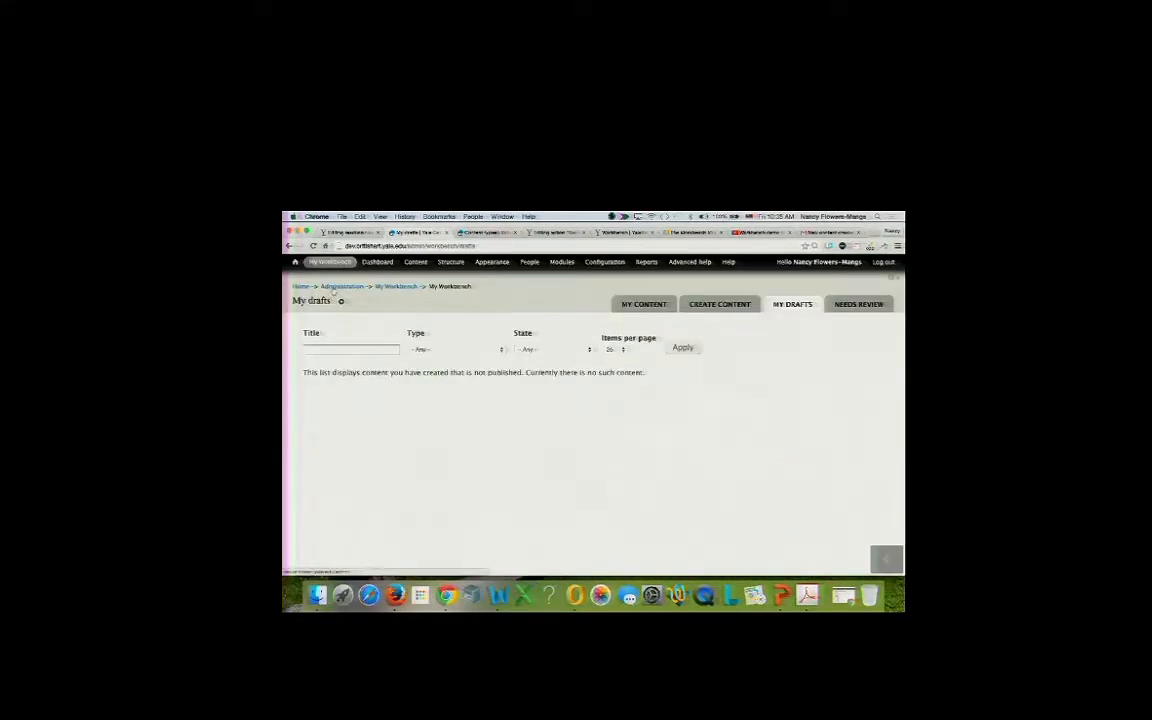
mouse_move(317, 266)
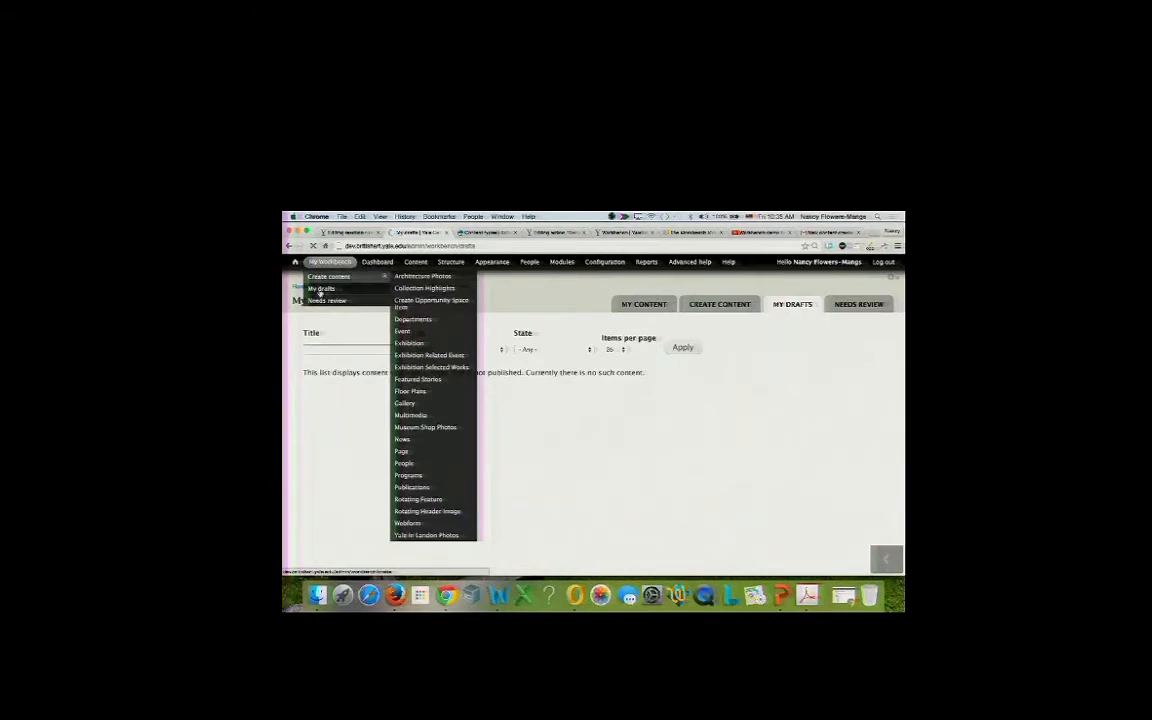
left_click(320, 300)
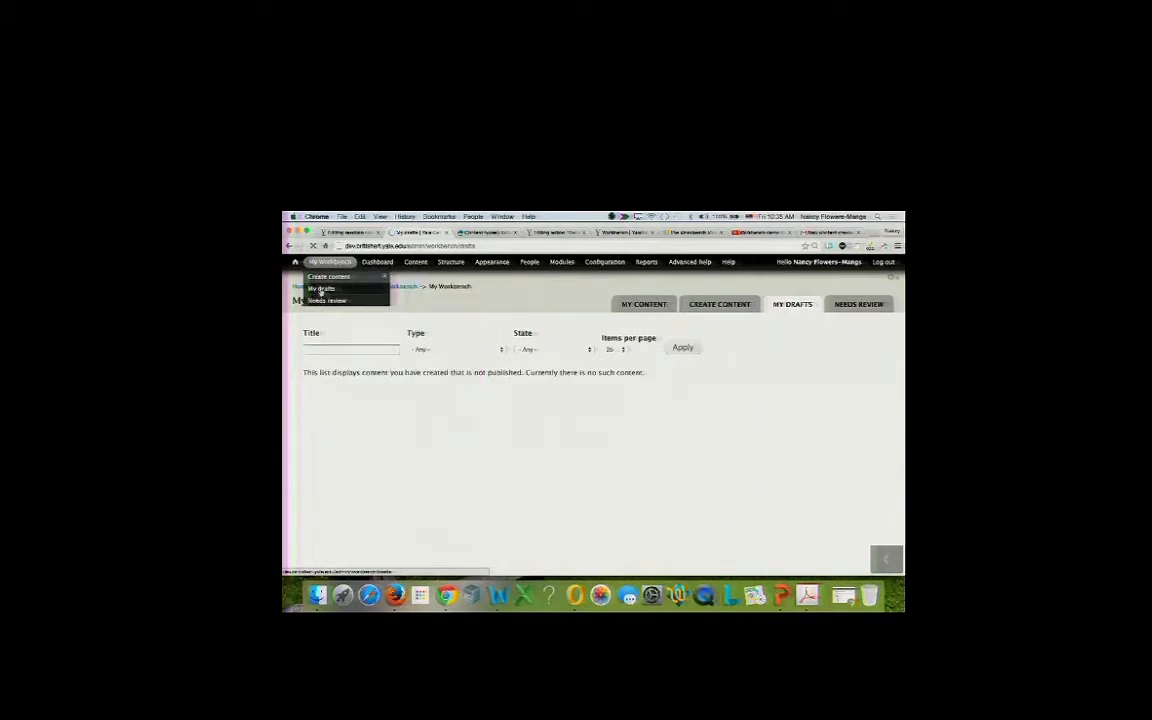
left_click(320, 289)
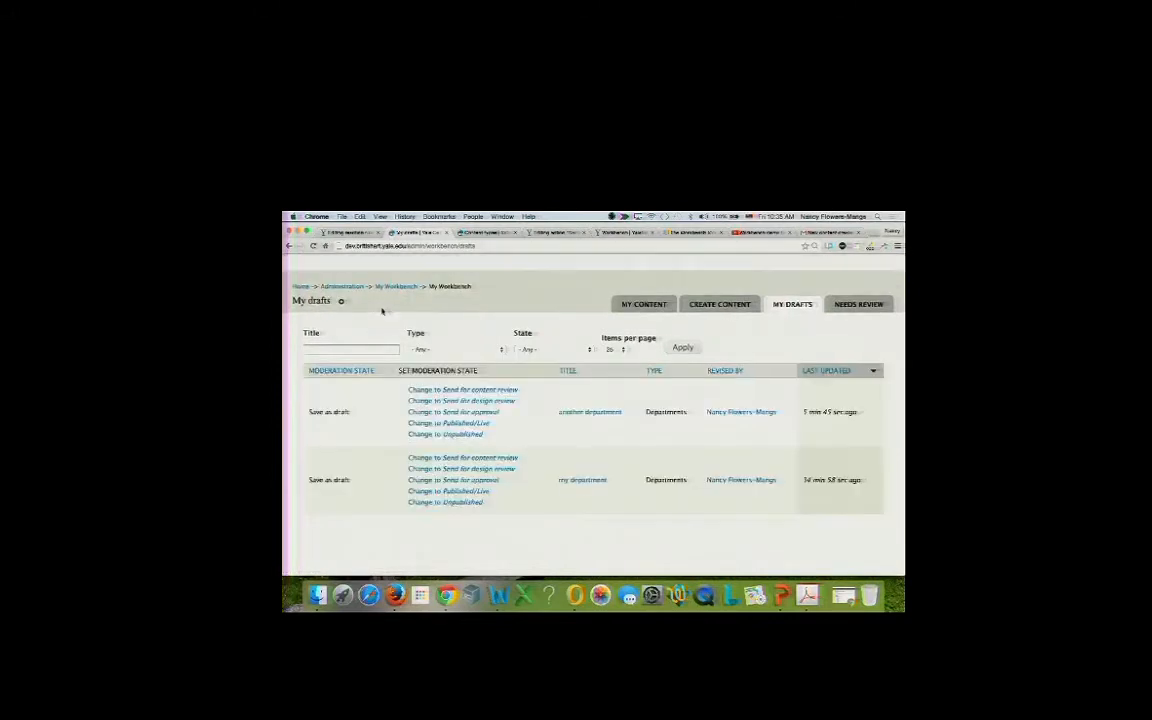
left_click(574, 412)
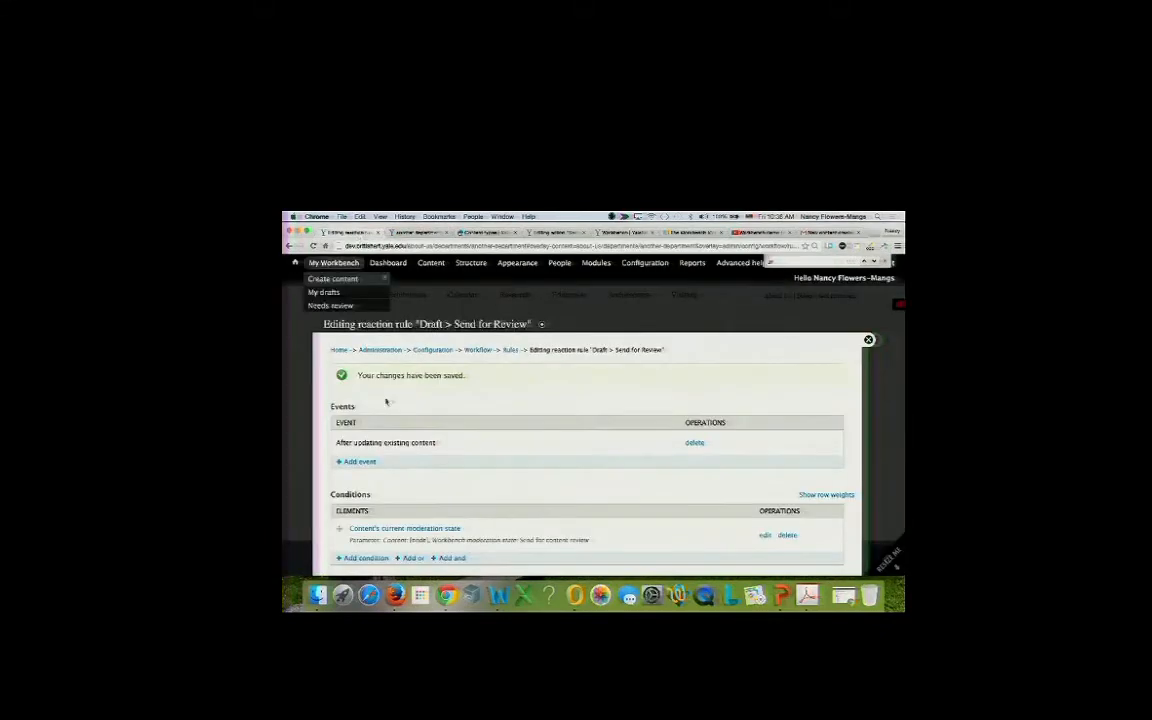
scroll(397, 459, "down", 3)
left_click(373, 548)
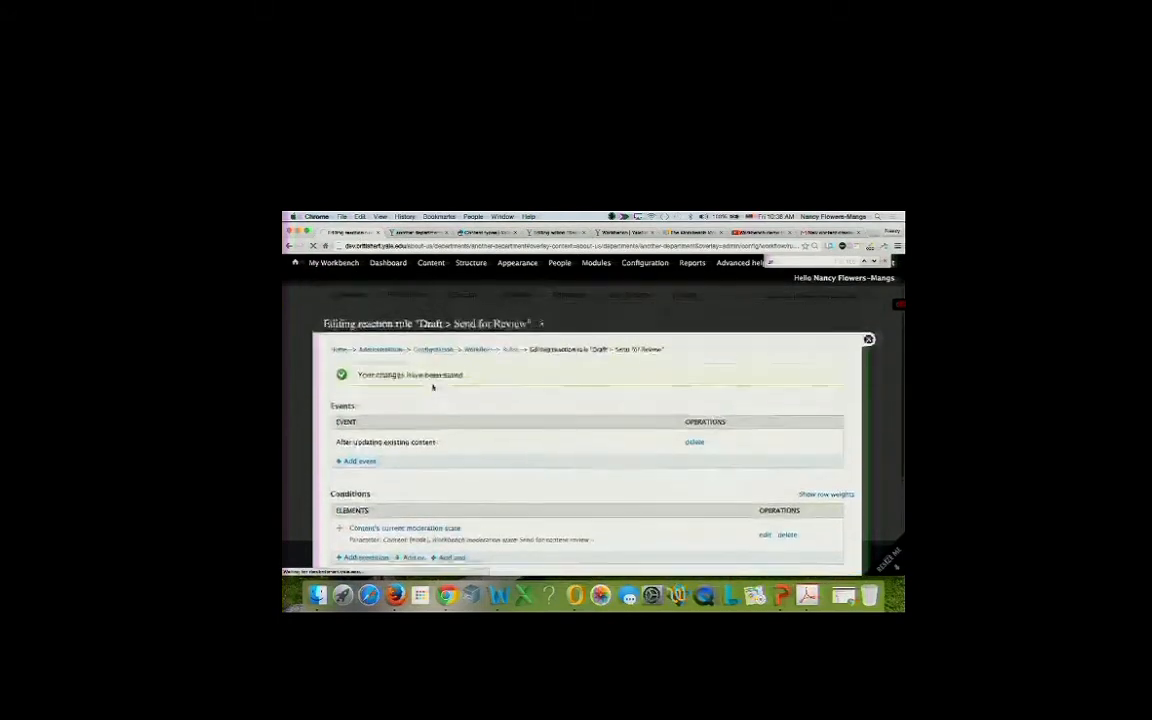
Edit the 'another department' contact text and save it with moderation state Send for content review.
left_click(415, 232)
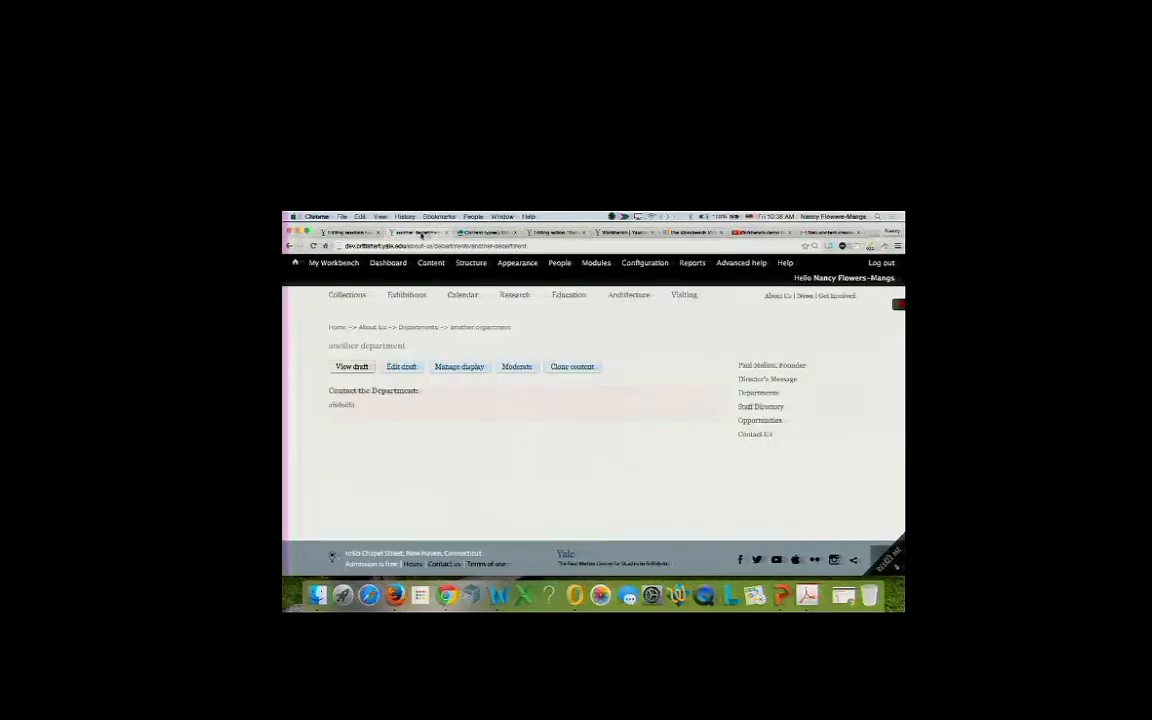
left_click(401, 366)
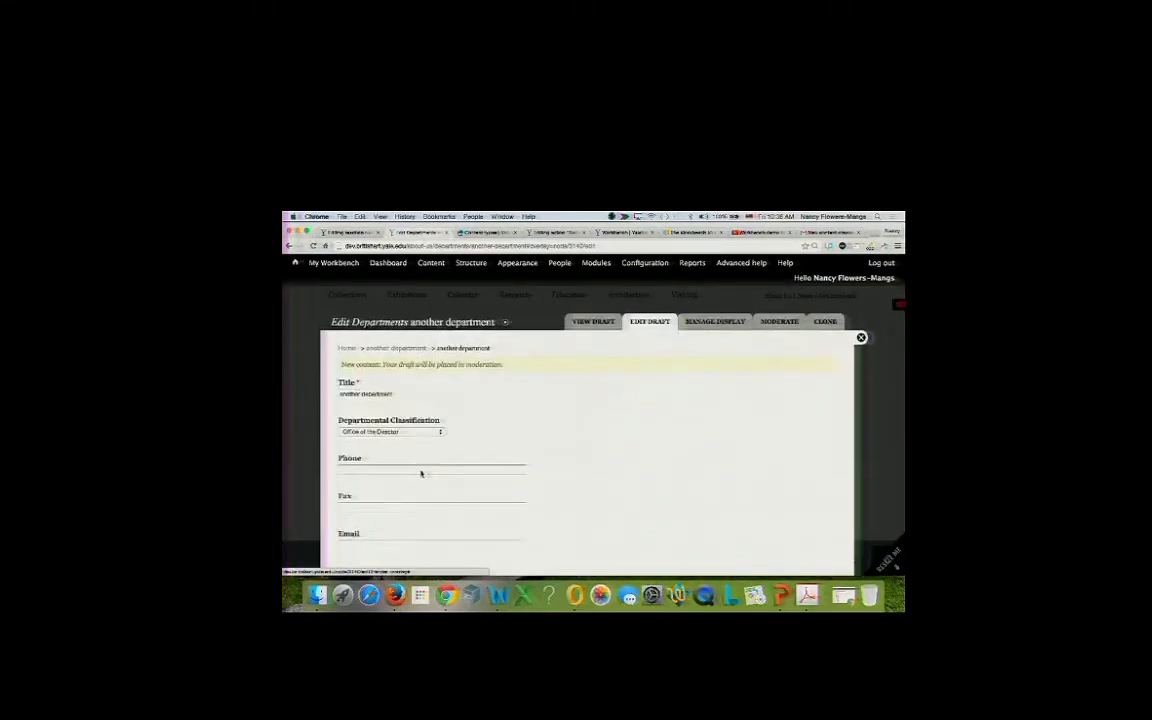
scroll(422, 474, "down", 4)
left_click(415, 495)
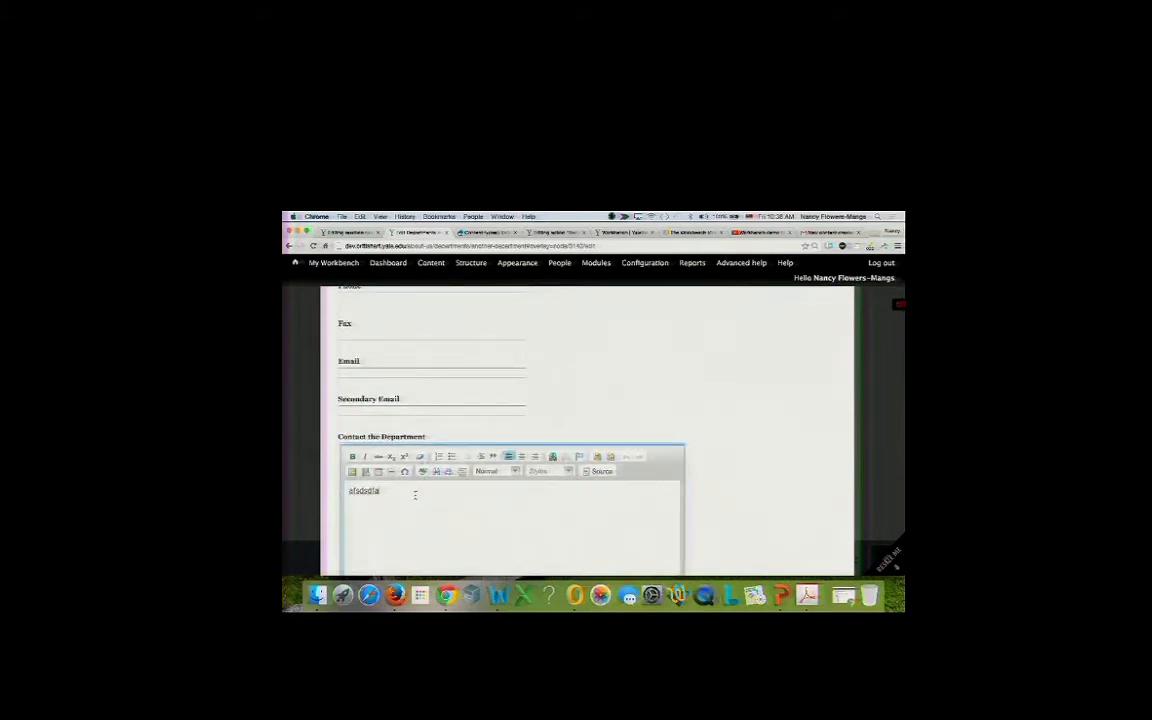
type("akljf;klasj dflj")
scroll(527, 397, "down", 10)
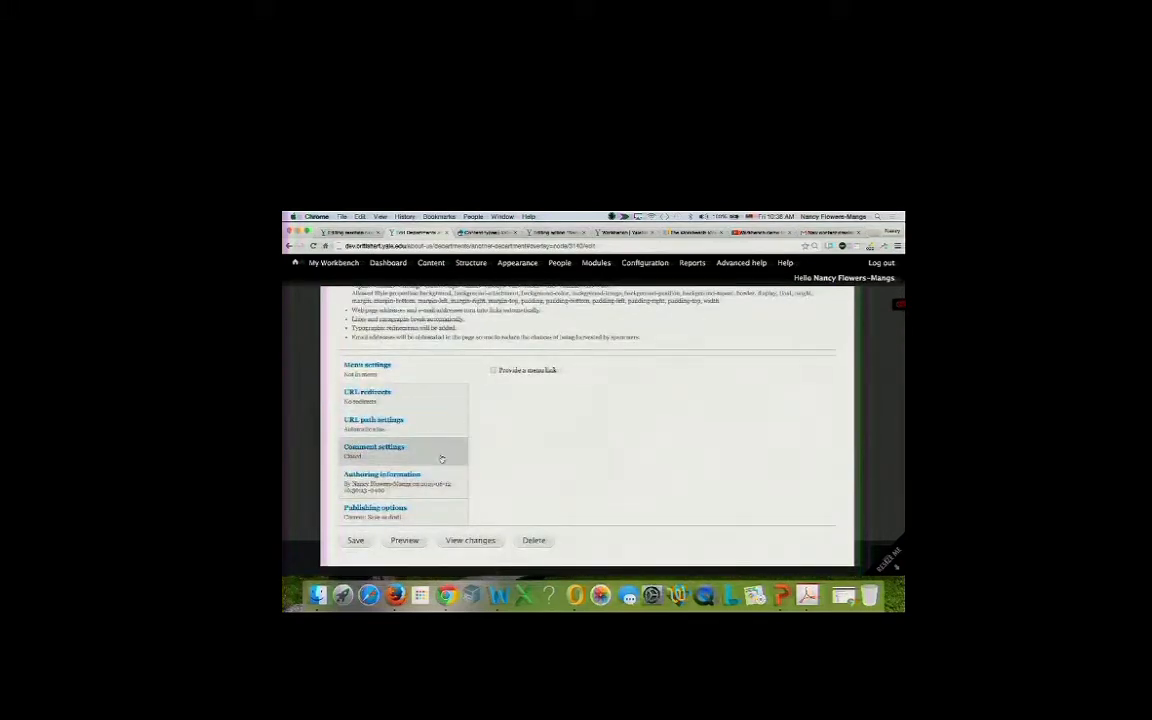
left_click(419, 511)
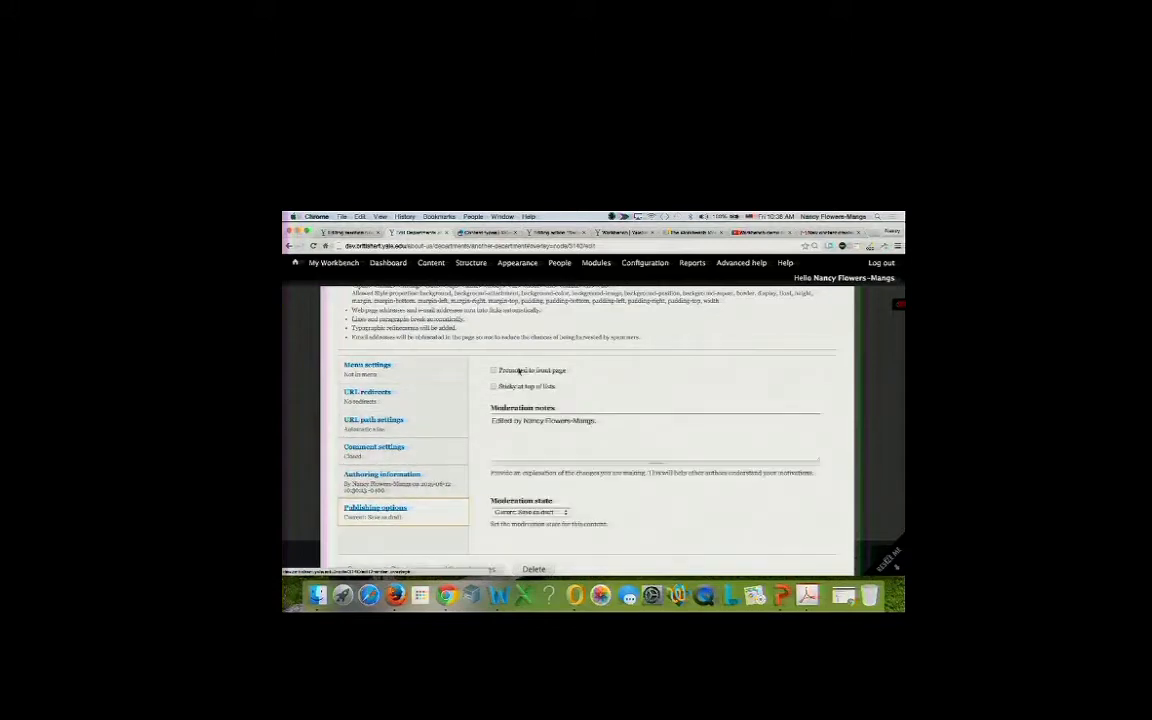
scroll(516, 446, "down", 1)
left_click(527, 483)
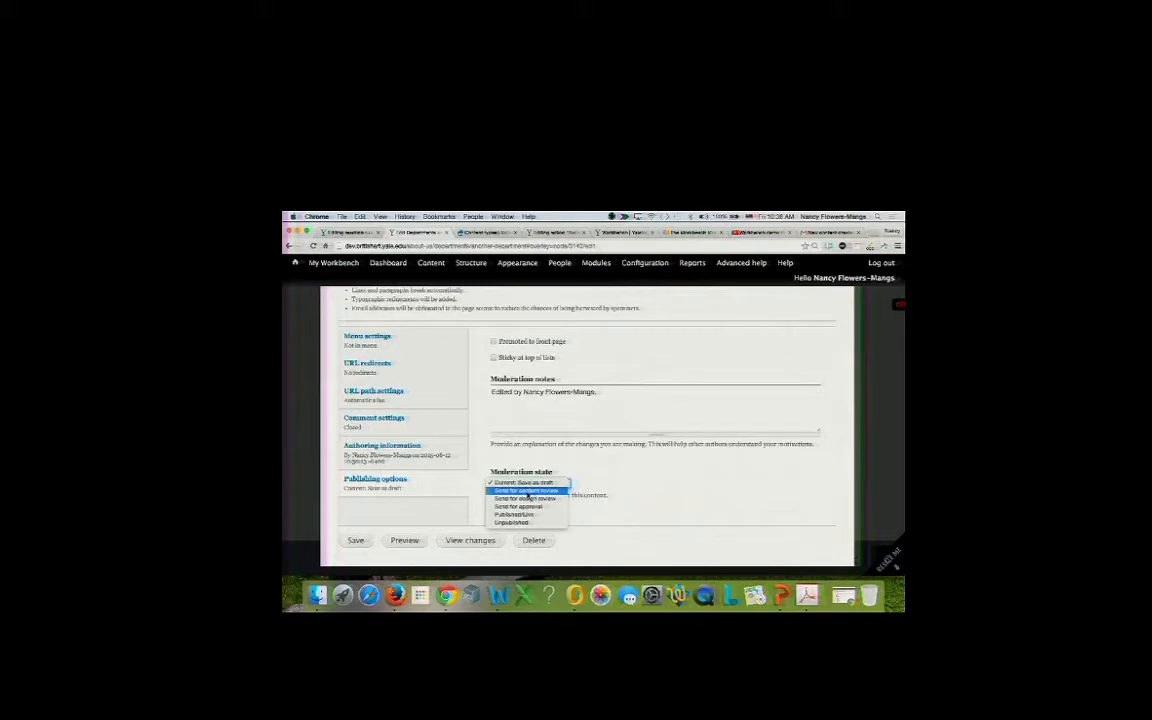
left_click(527, 491)
left_click(358, 538)
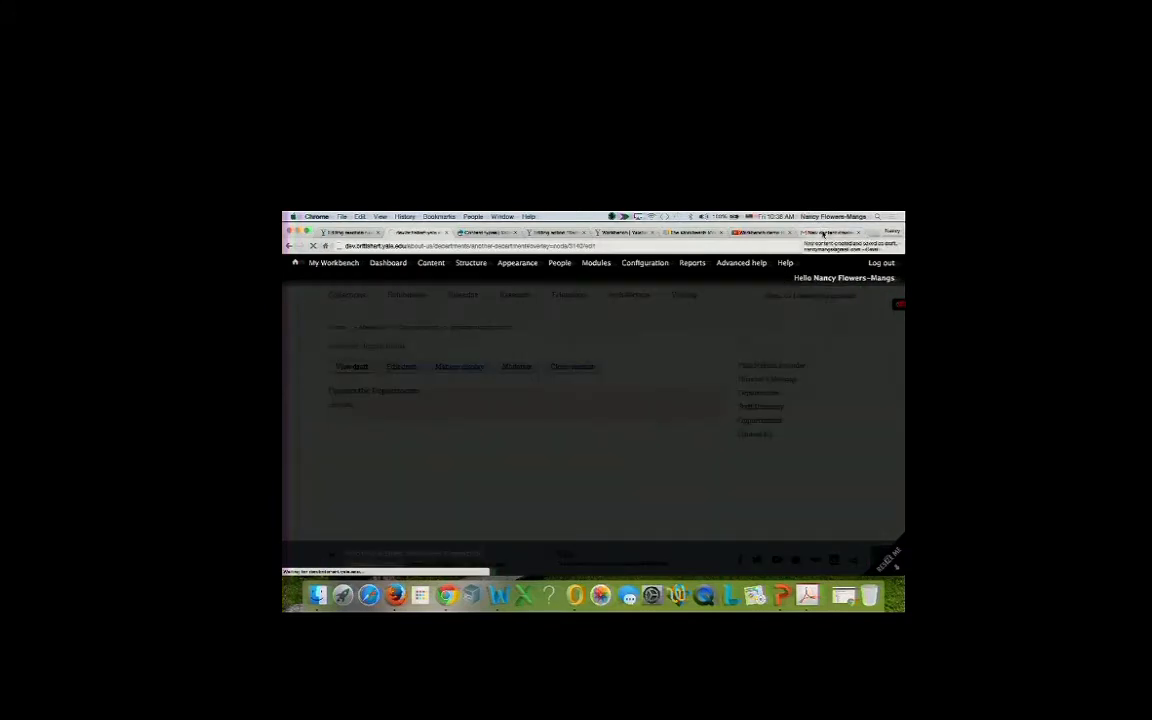
Check the Gmail inbox for the notification email, then bring Outlook to the front.
left_click(822, 233)
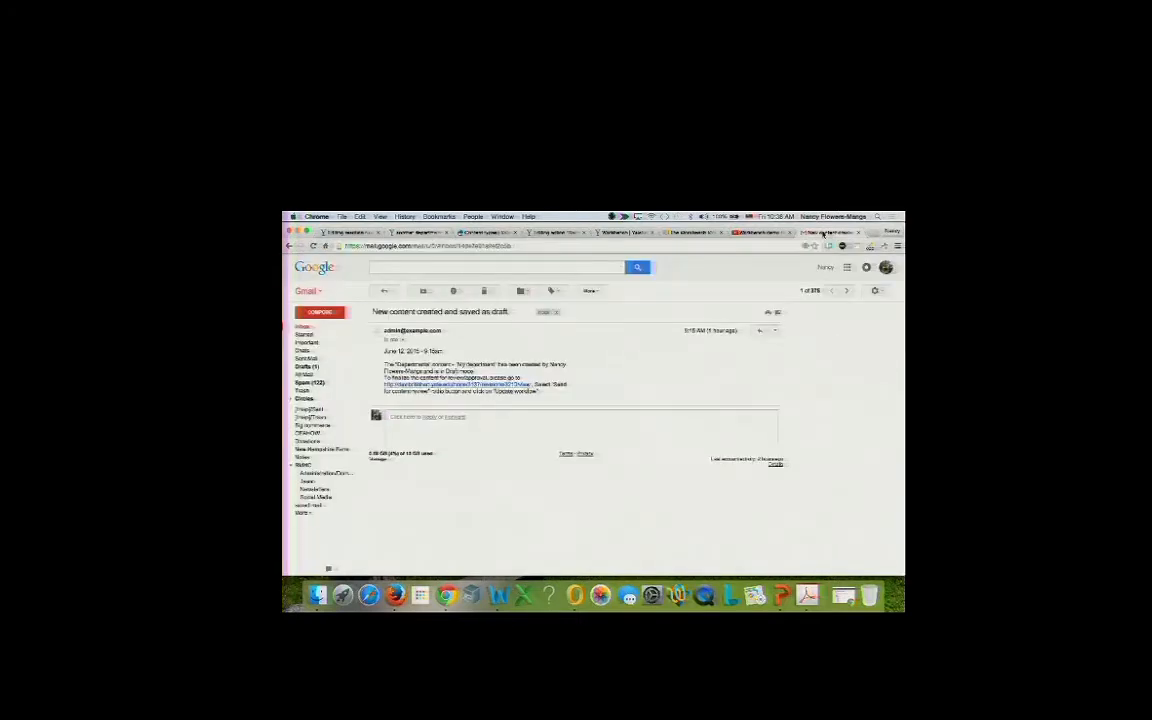
left_click(303, 327)
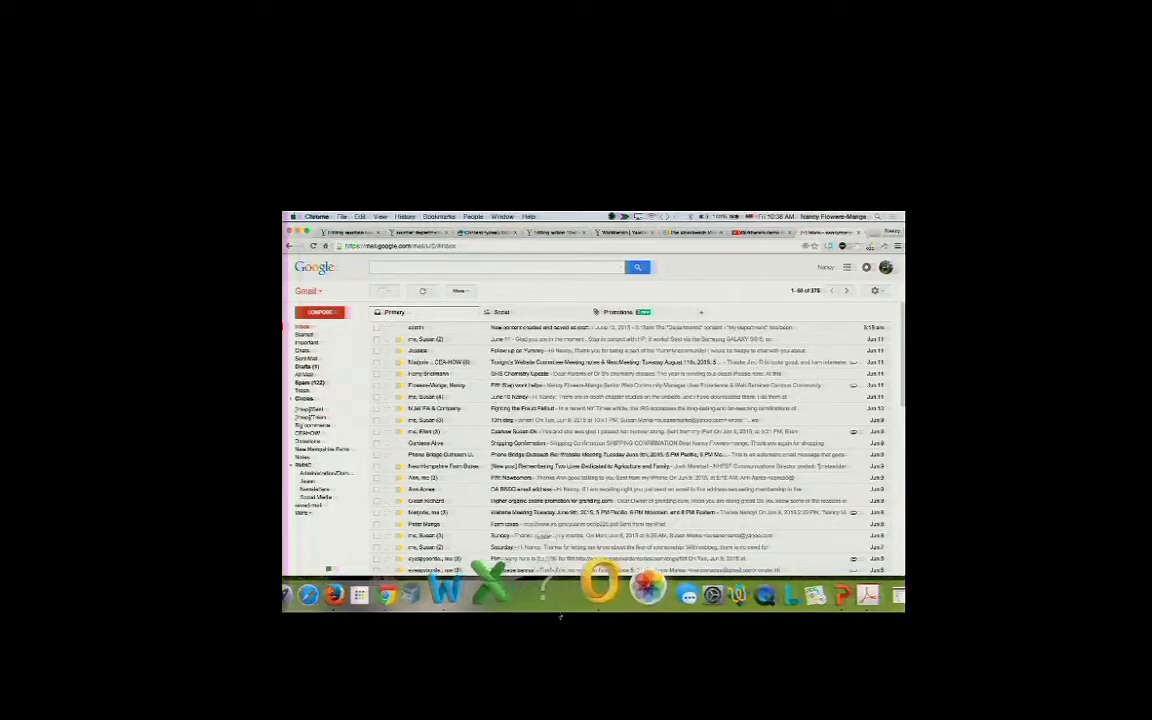
left_click(585, 585)
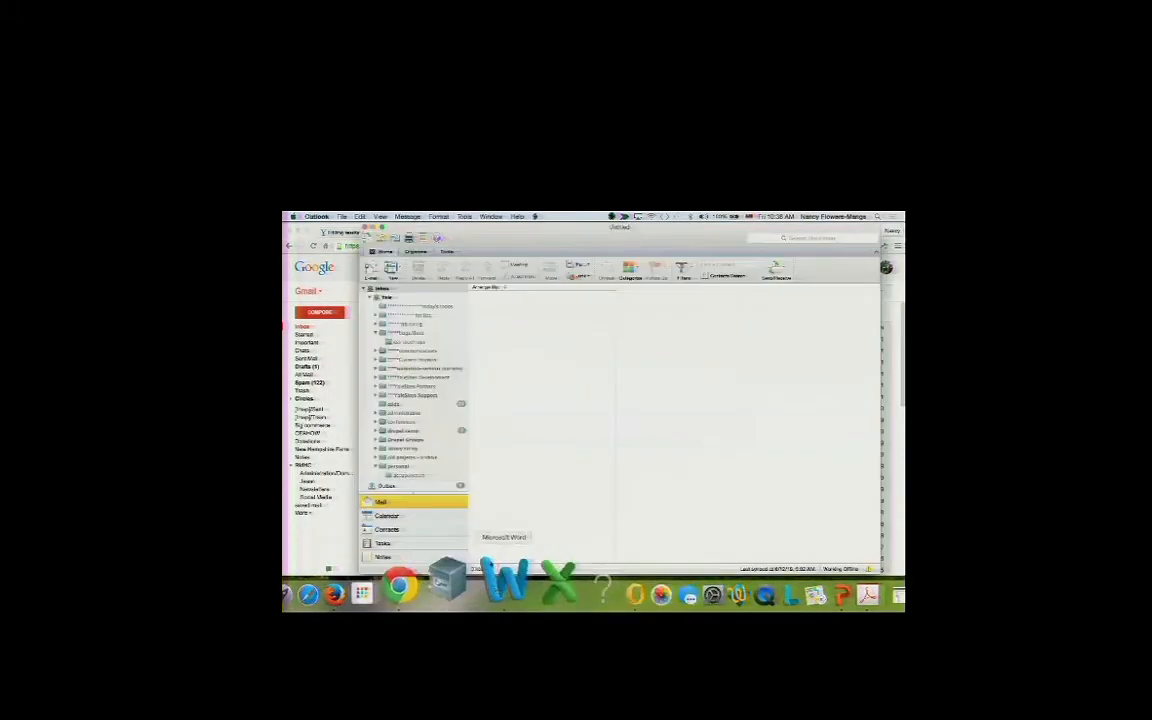